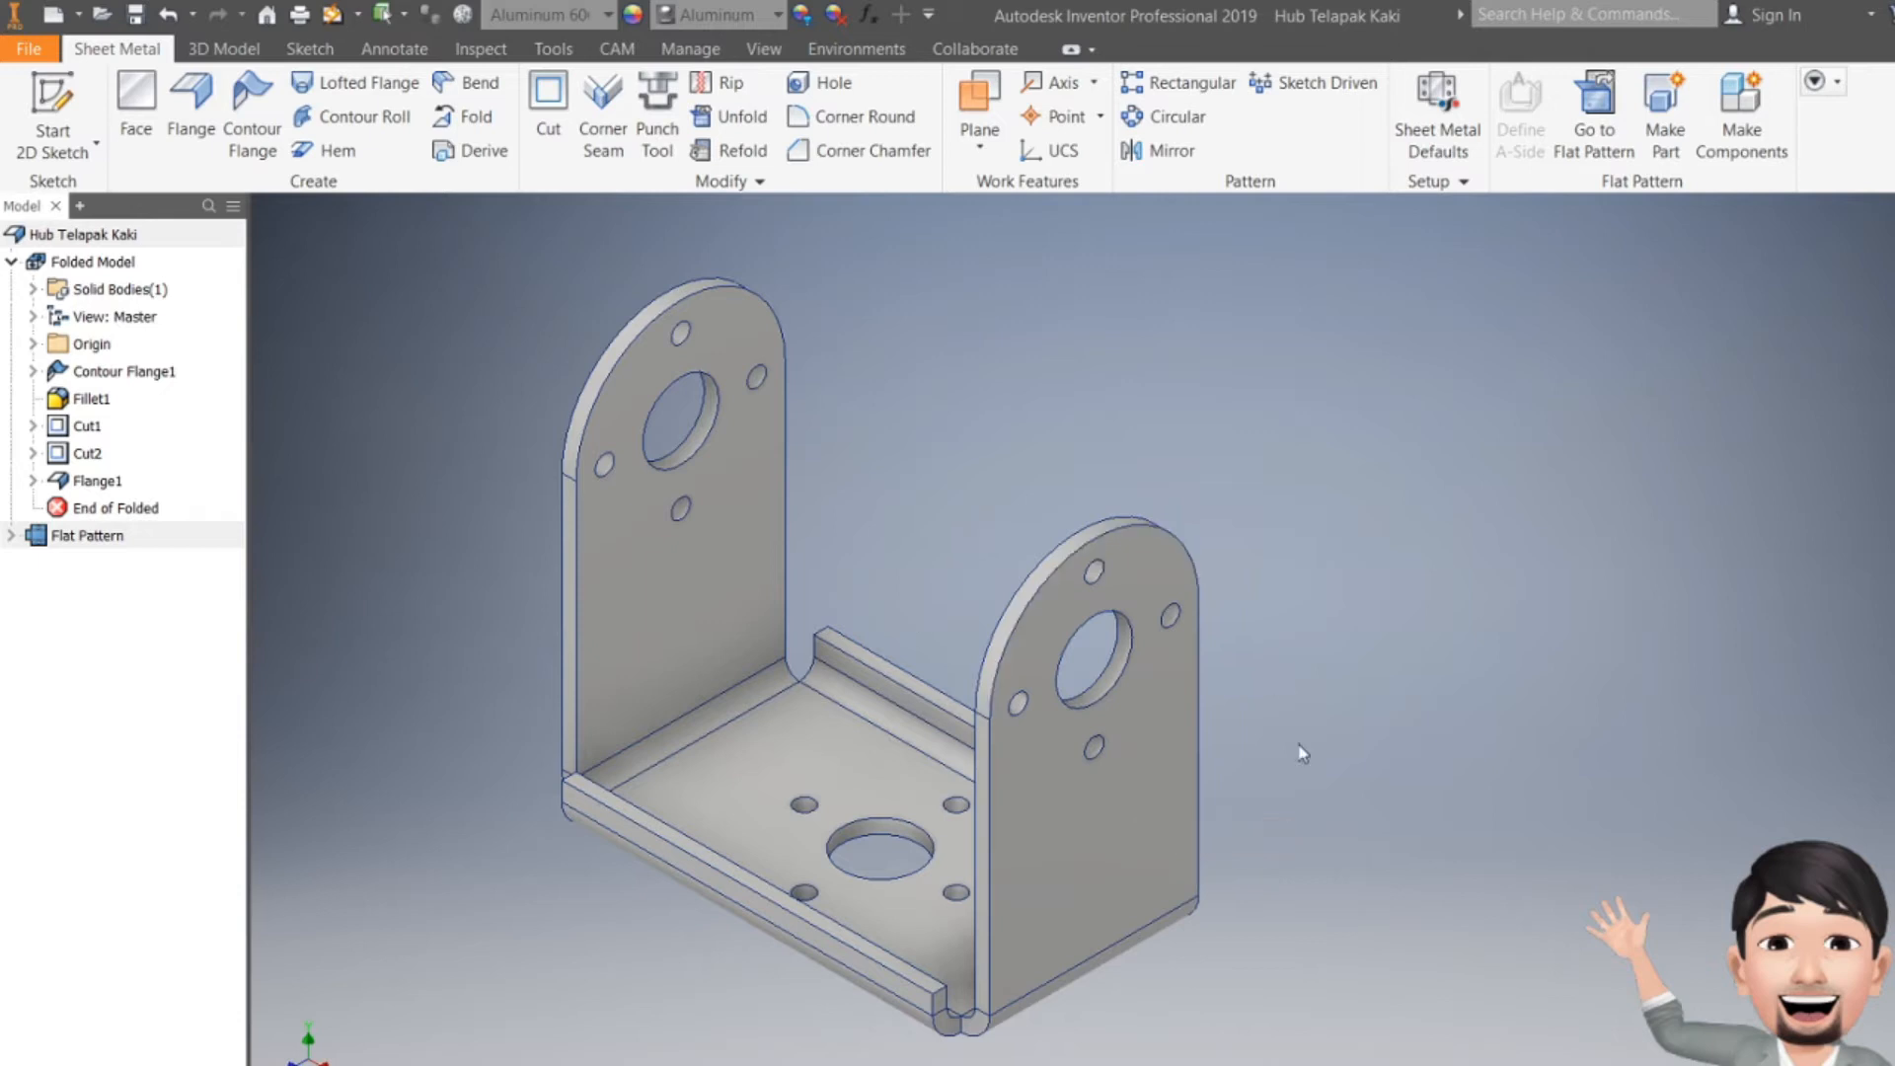
- Examine the availability of the CAM tools for the folded Hub Telapak Kaki bracket and for its flat pattern
key(ctrl+Tab)
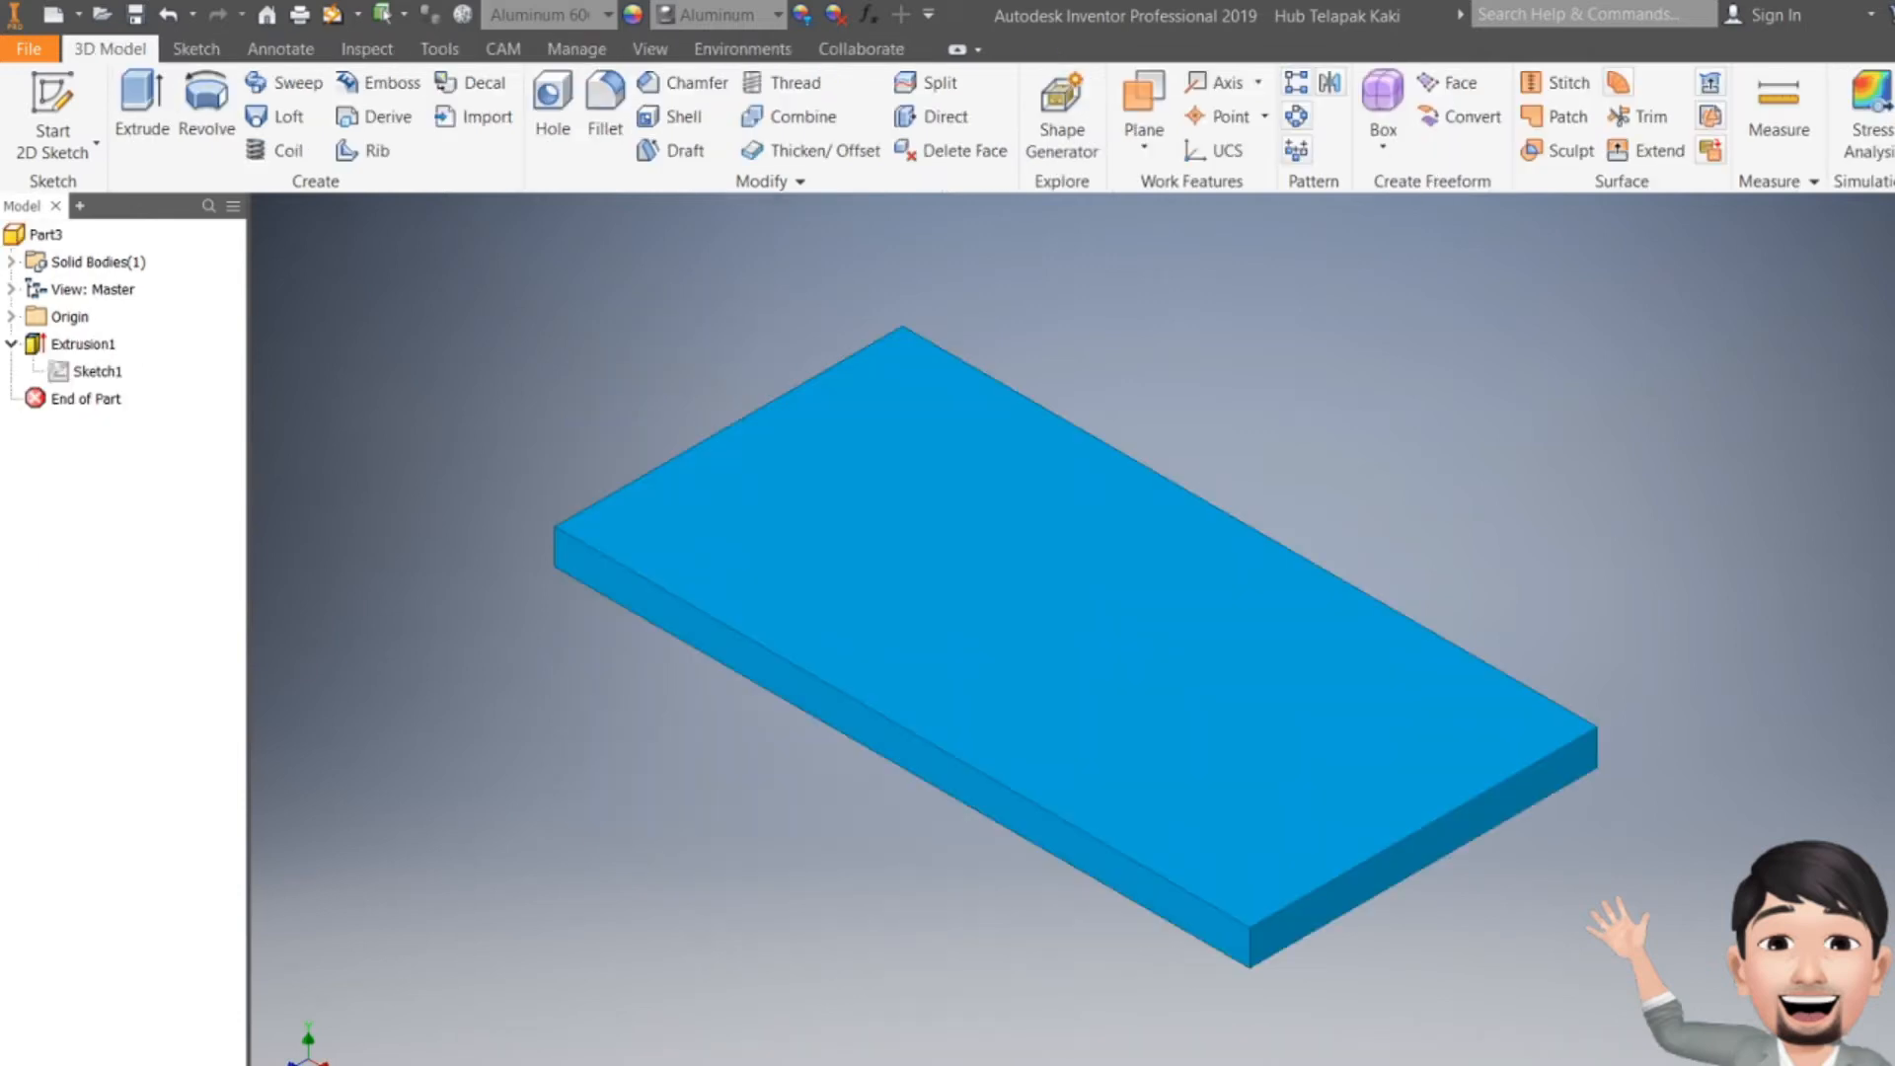
key(ctrl+Tab)
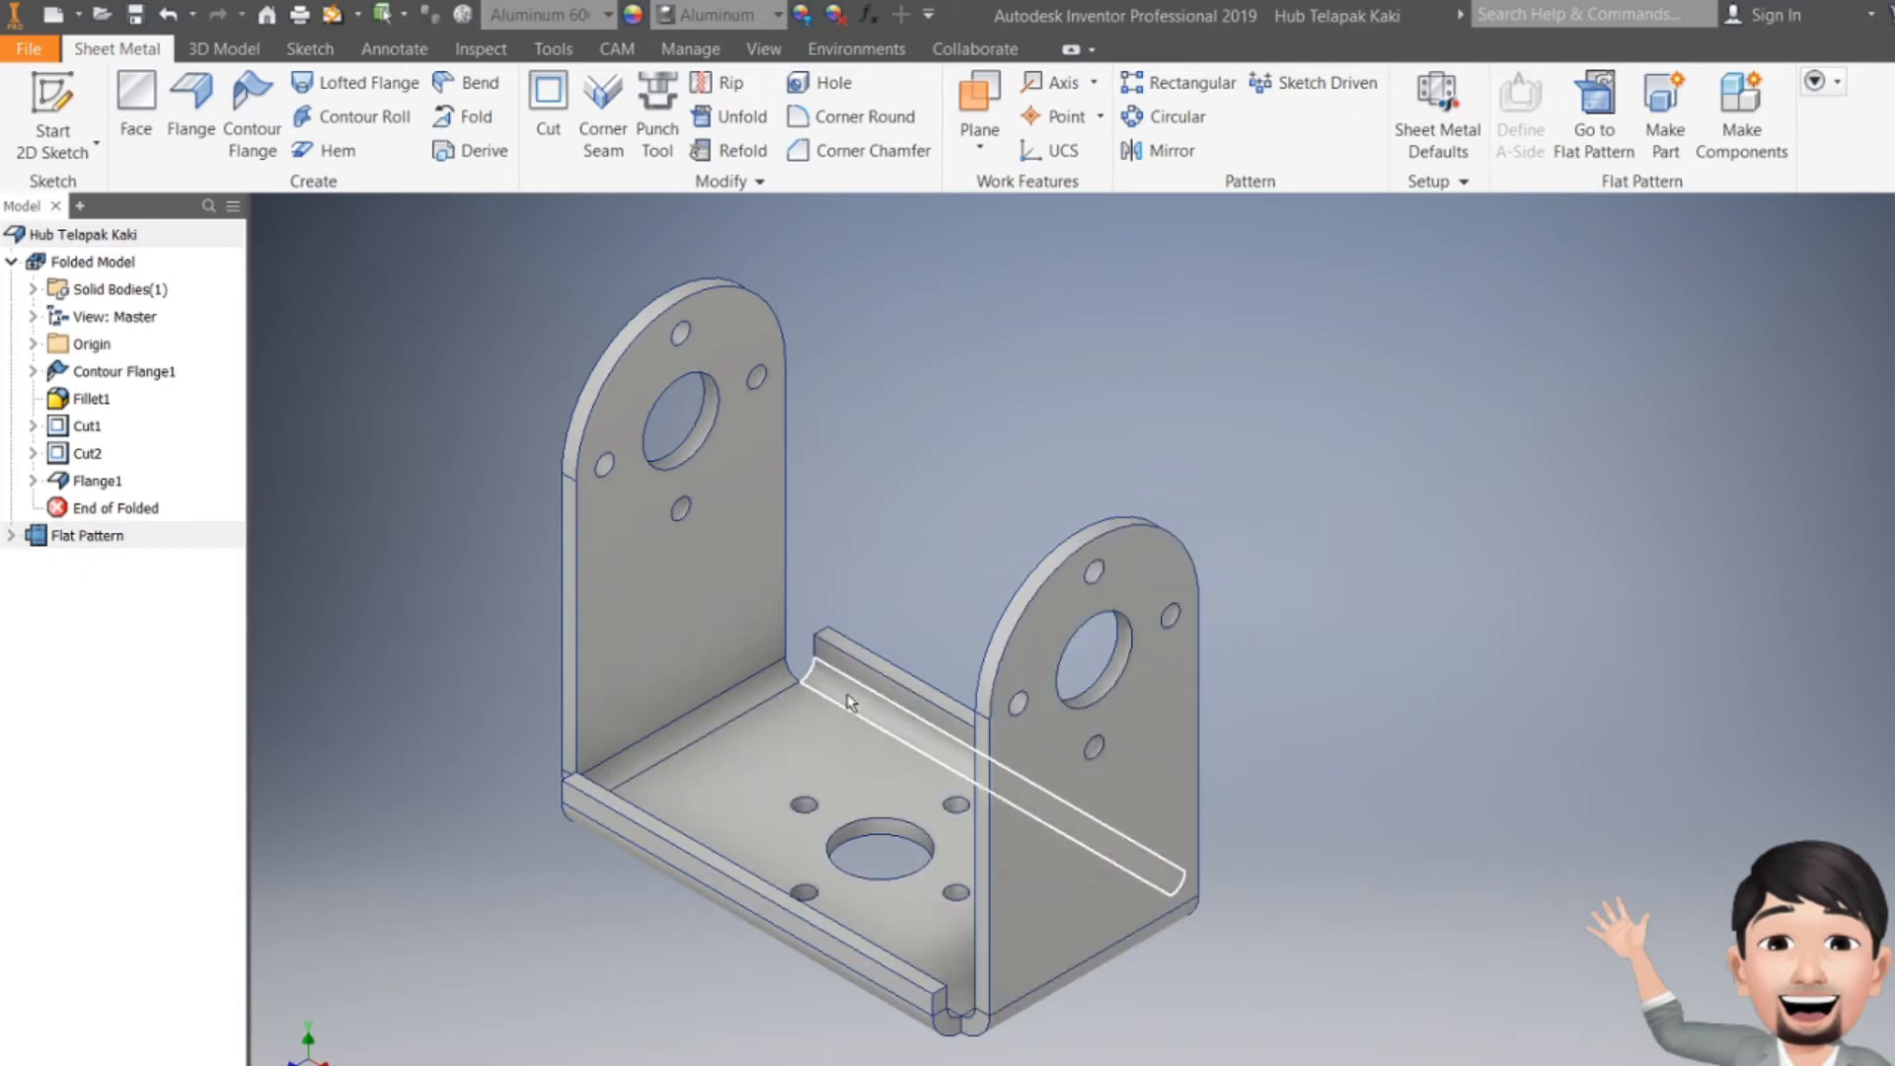
click(1580, 139)
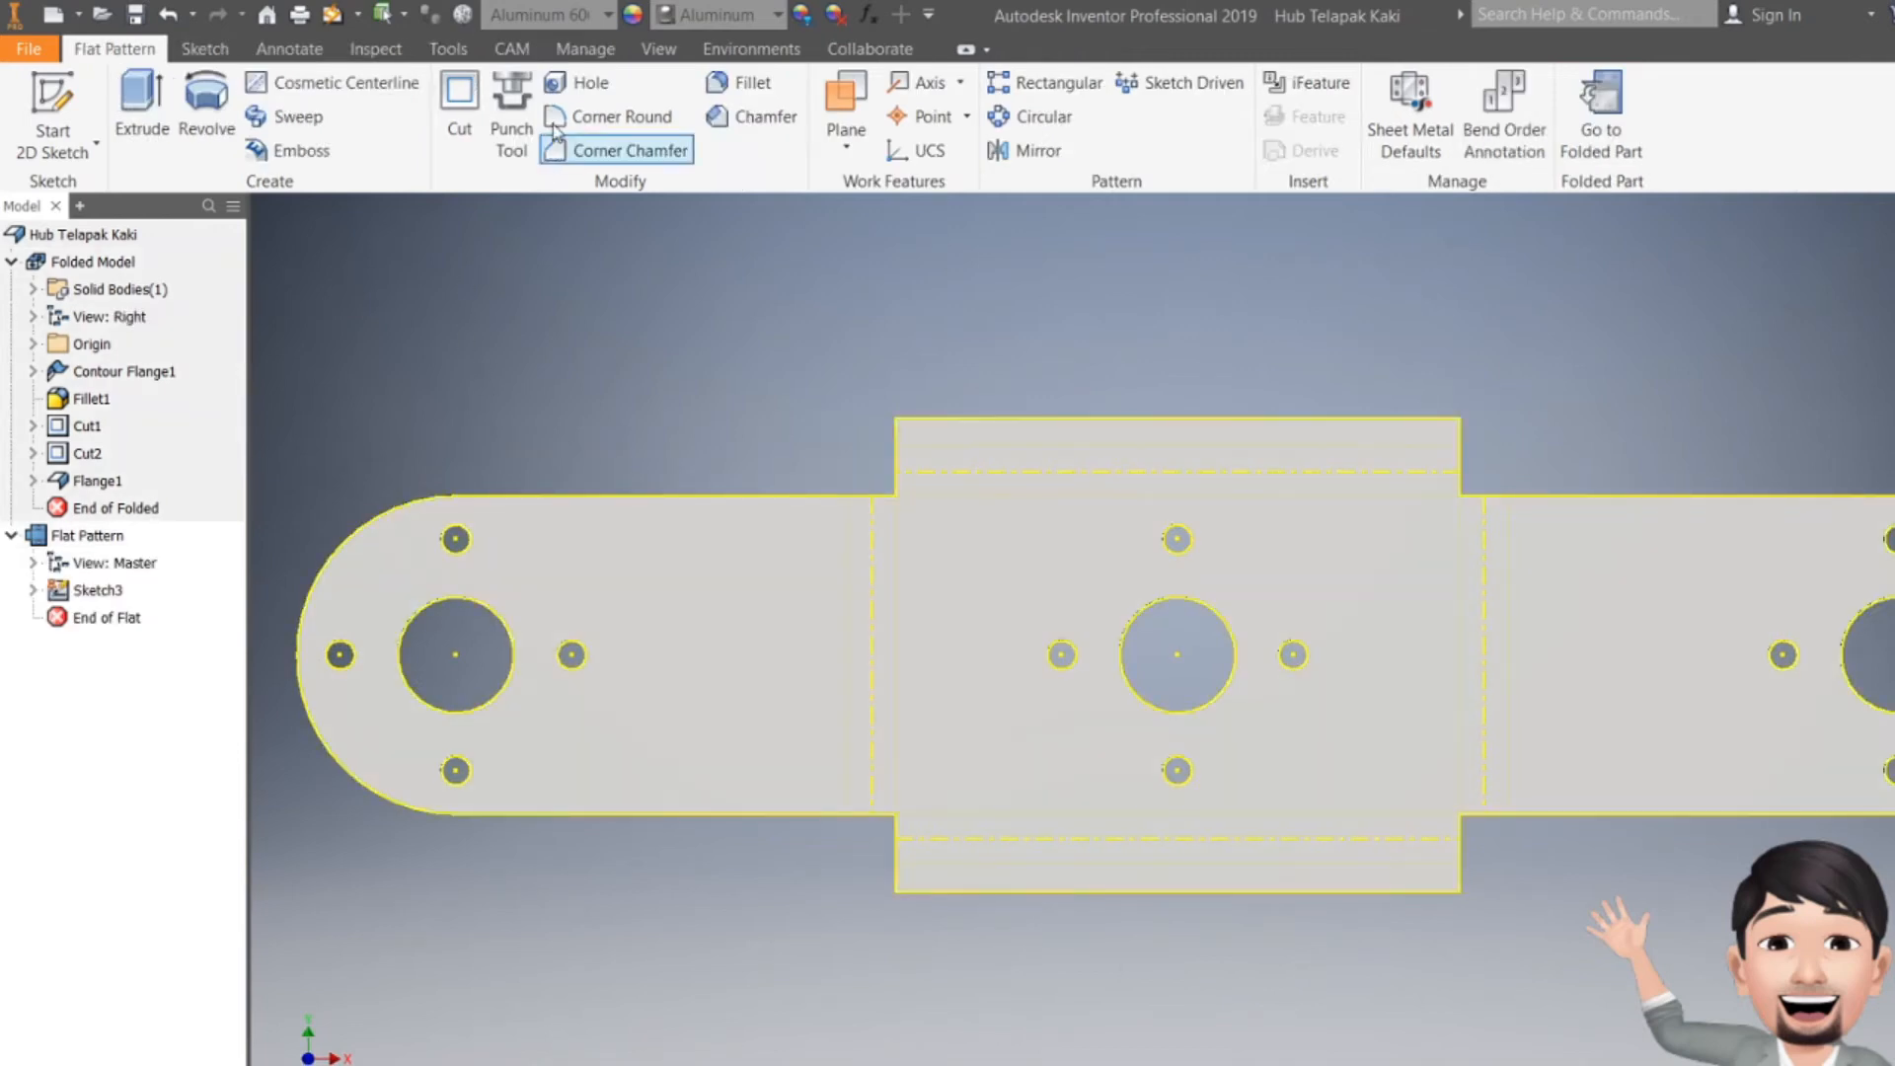
click(509, 49)
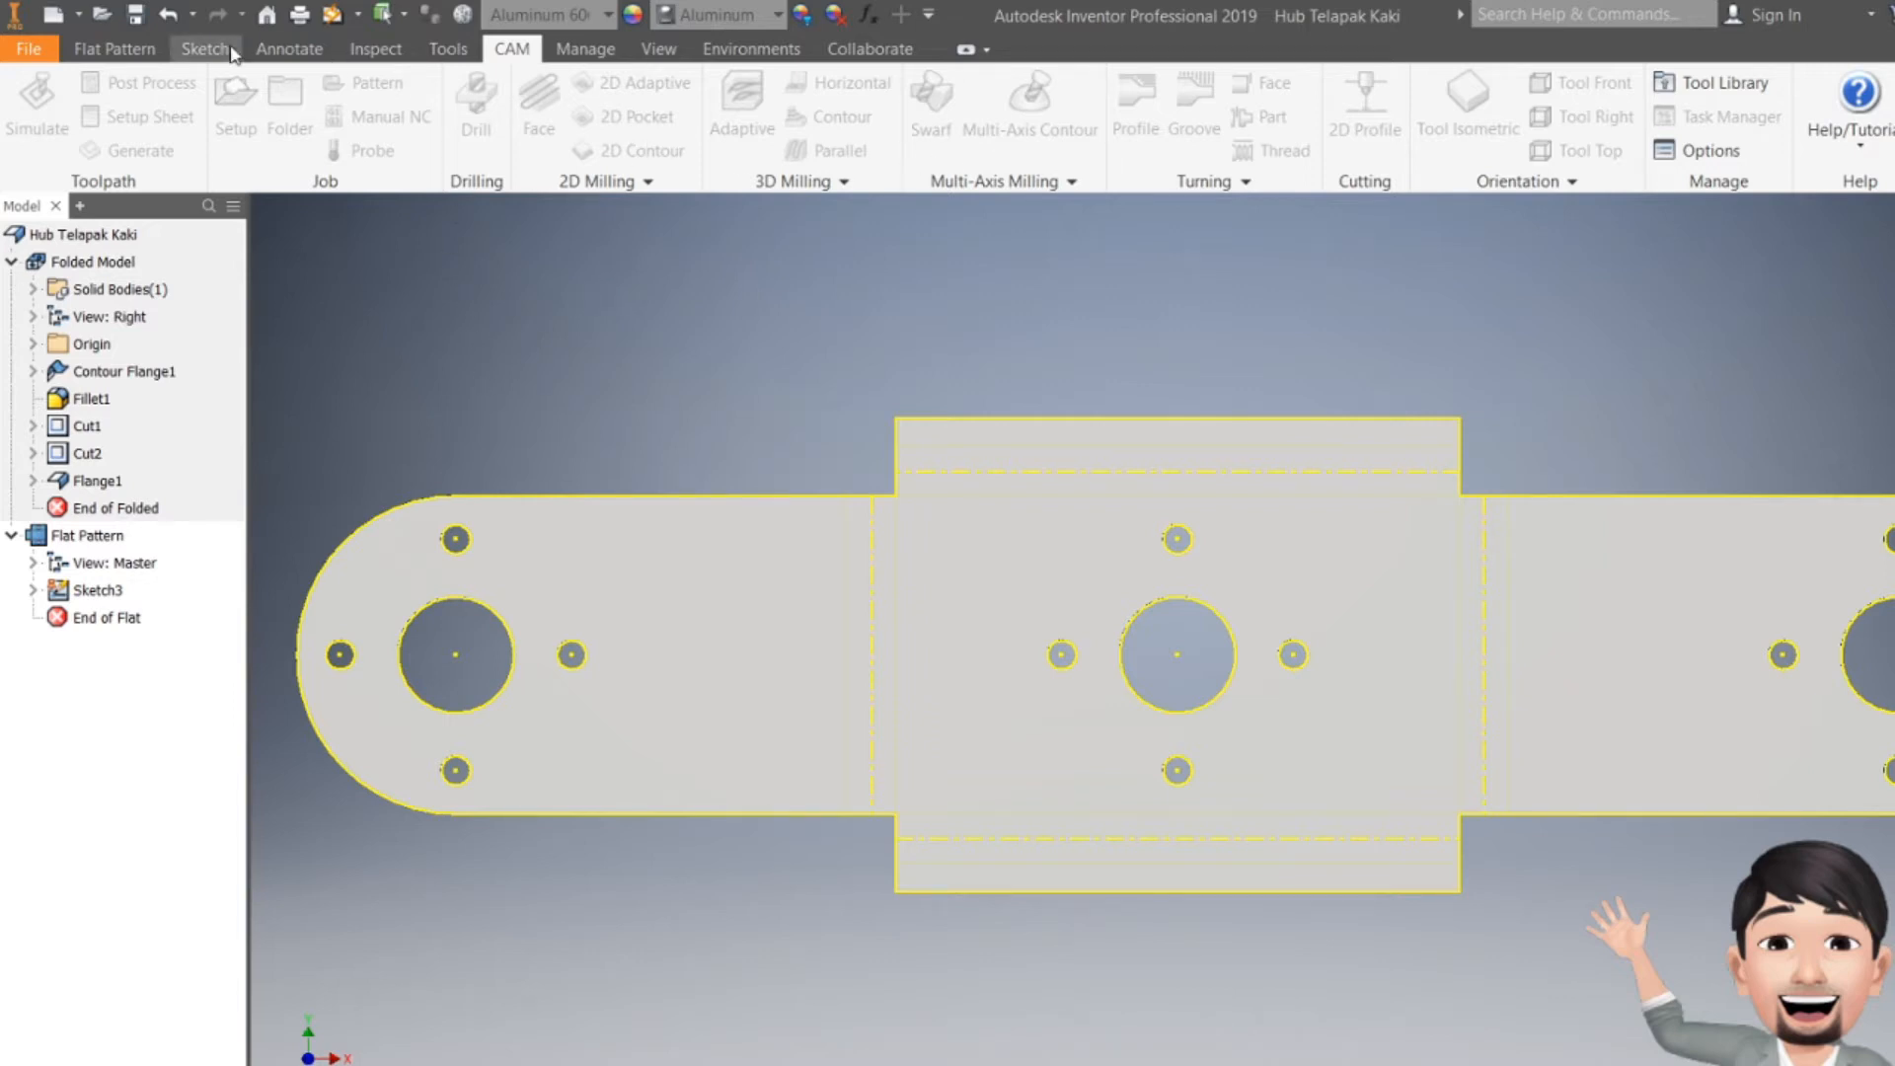
click(110, 51)
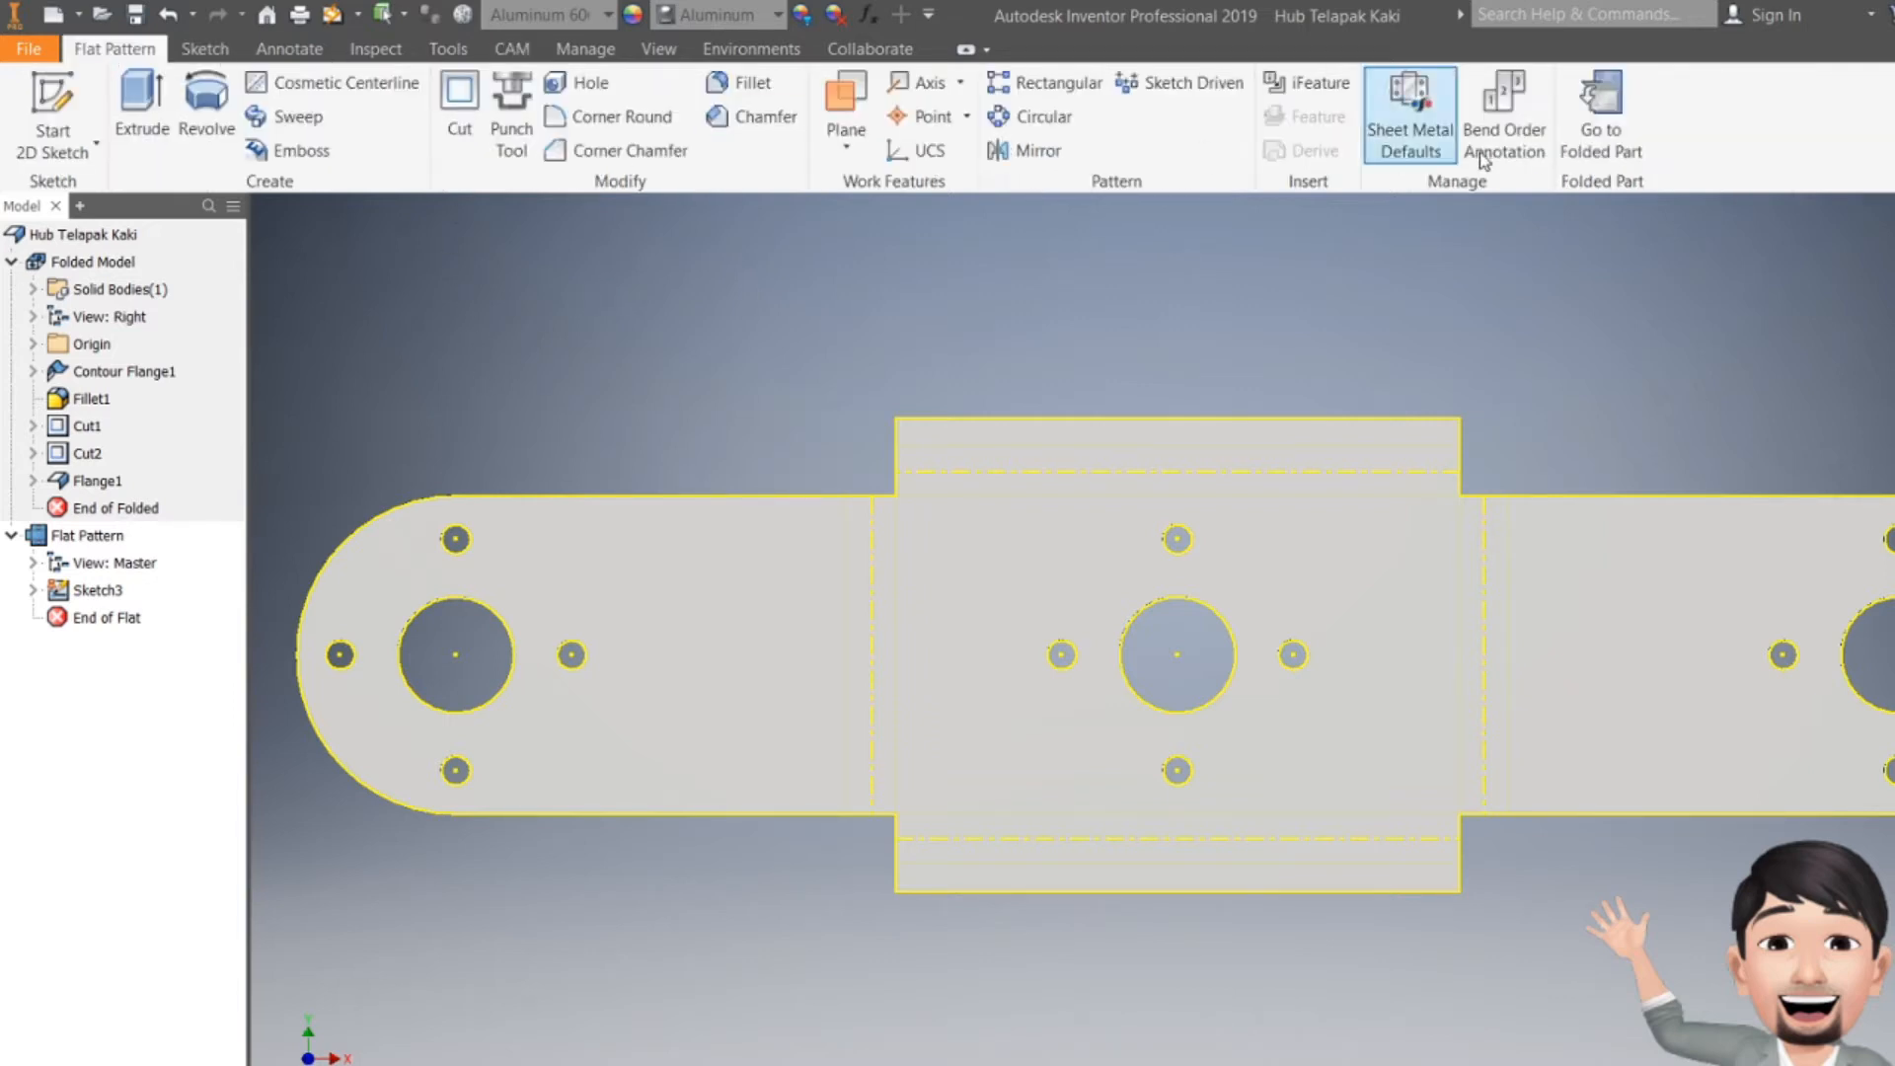
click(1610, 148)
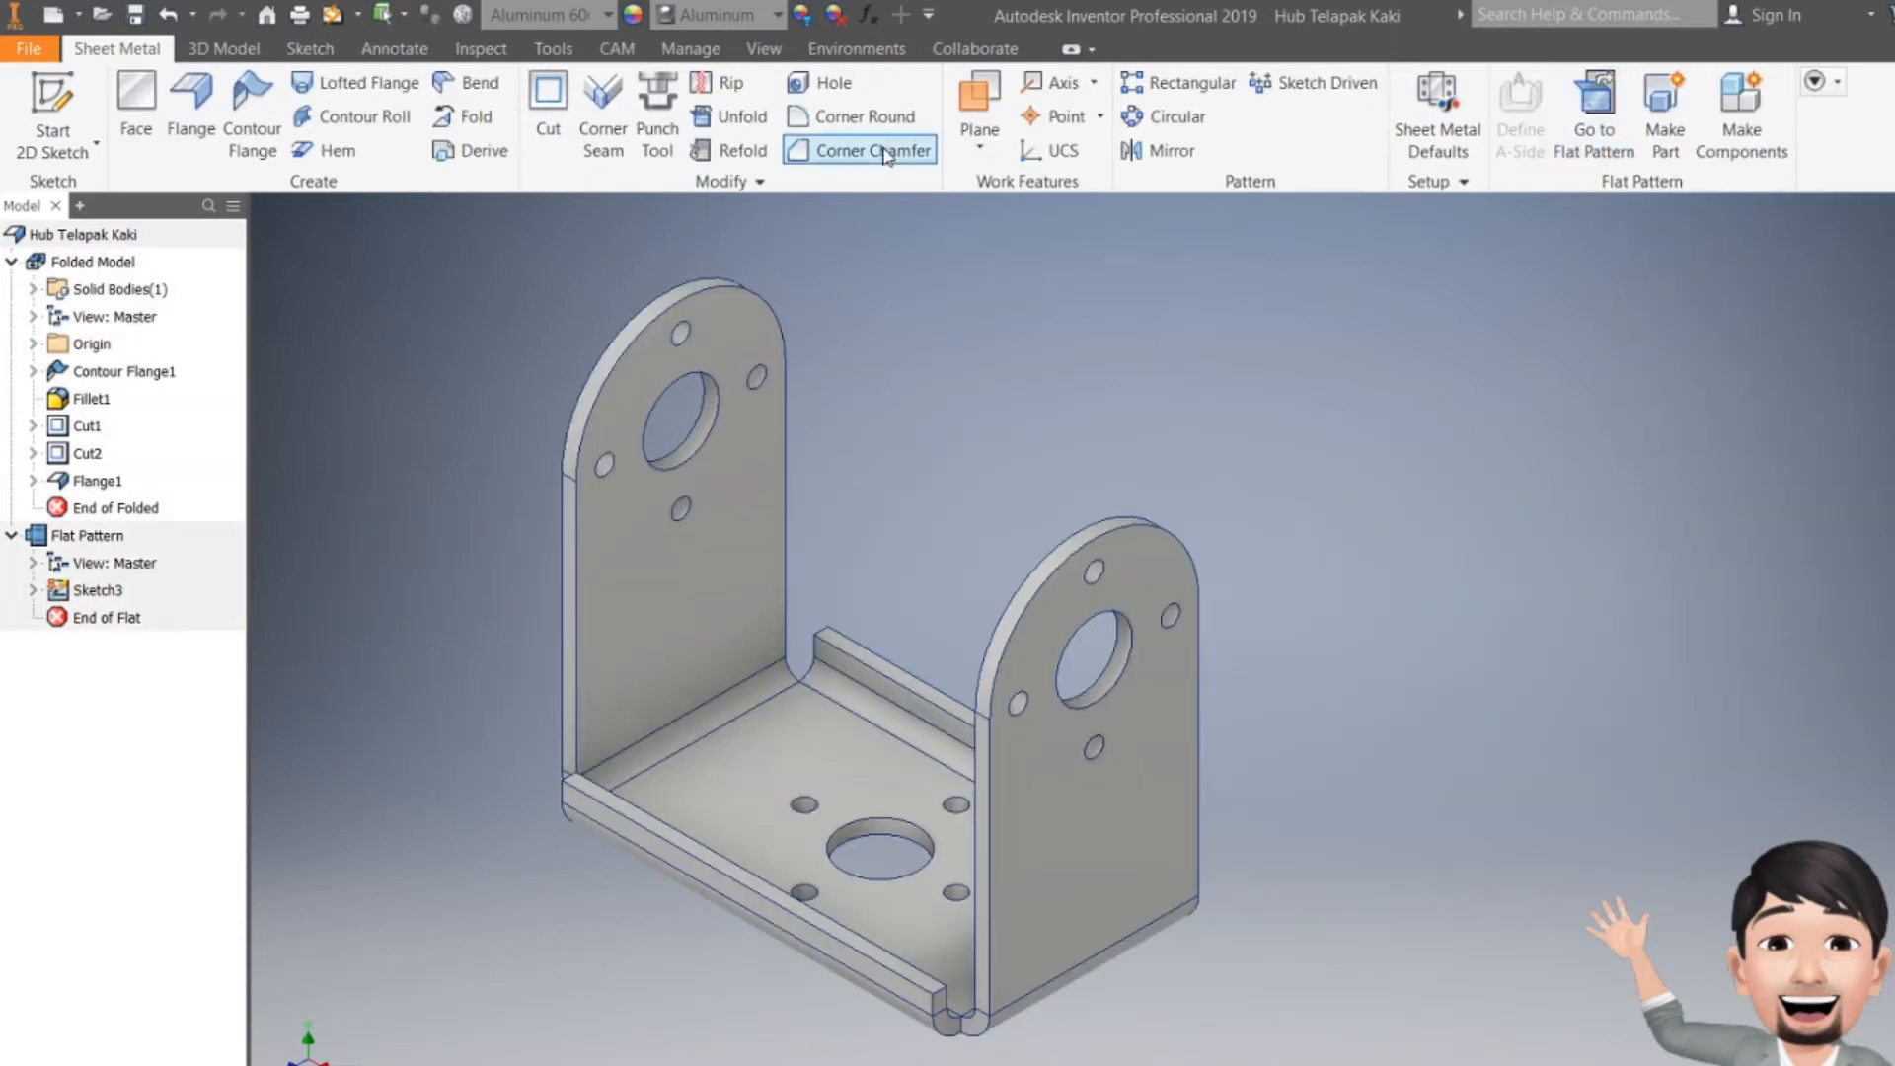
click(617, 49)
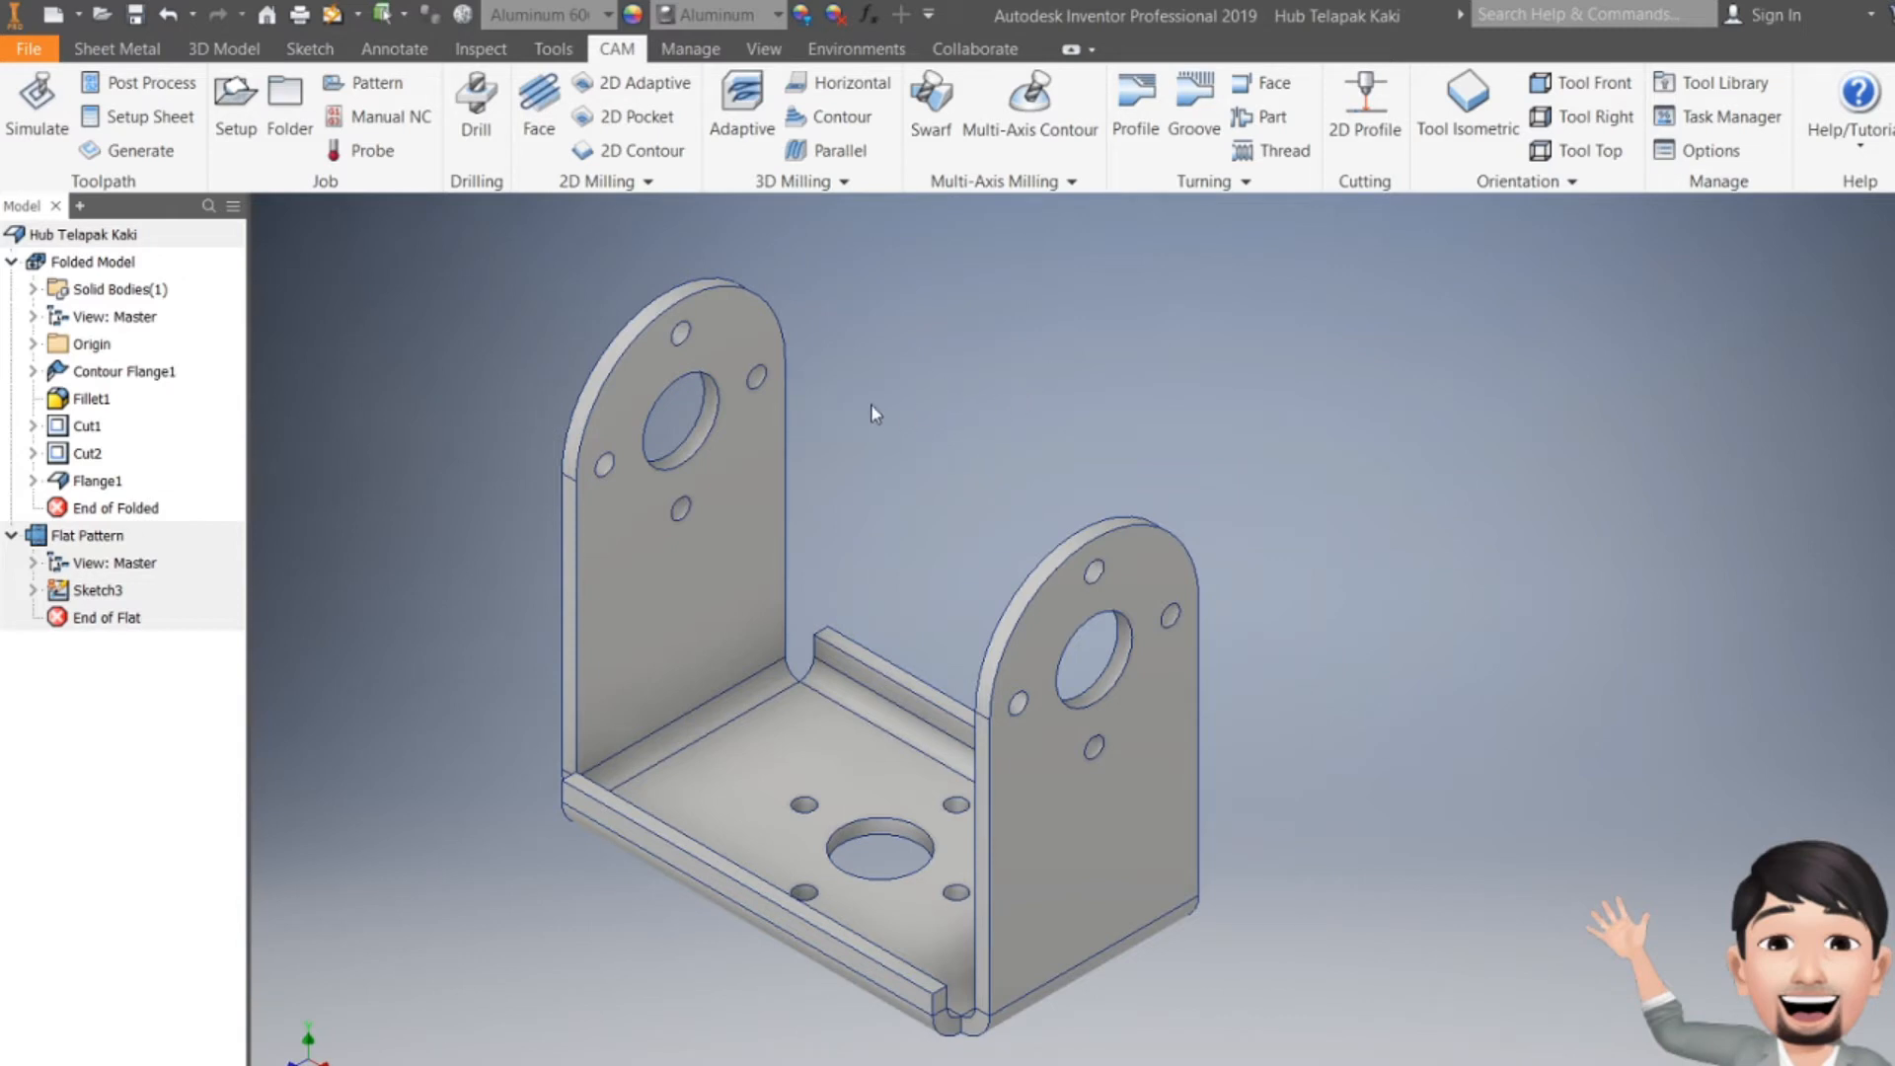
click(123, 51)
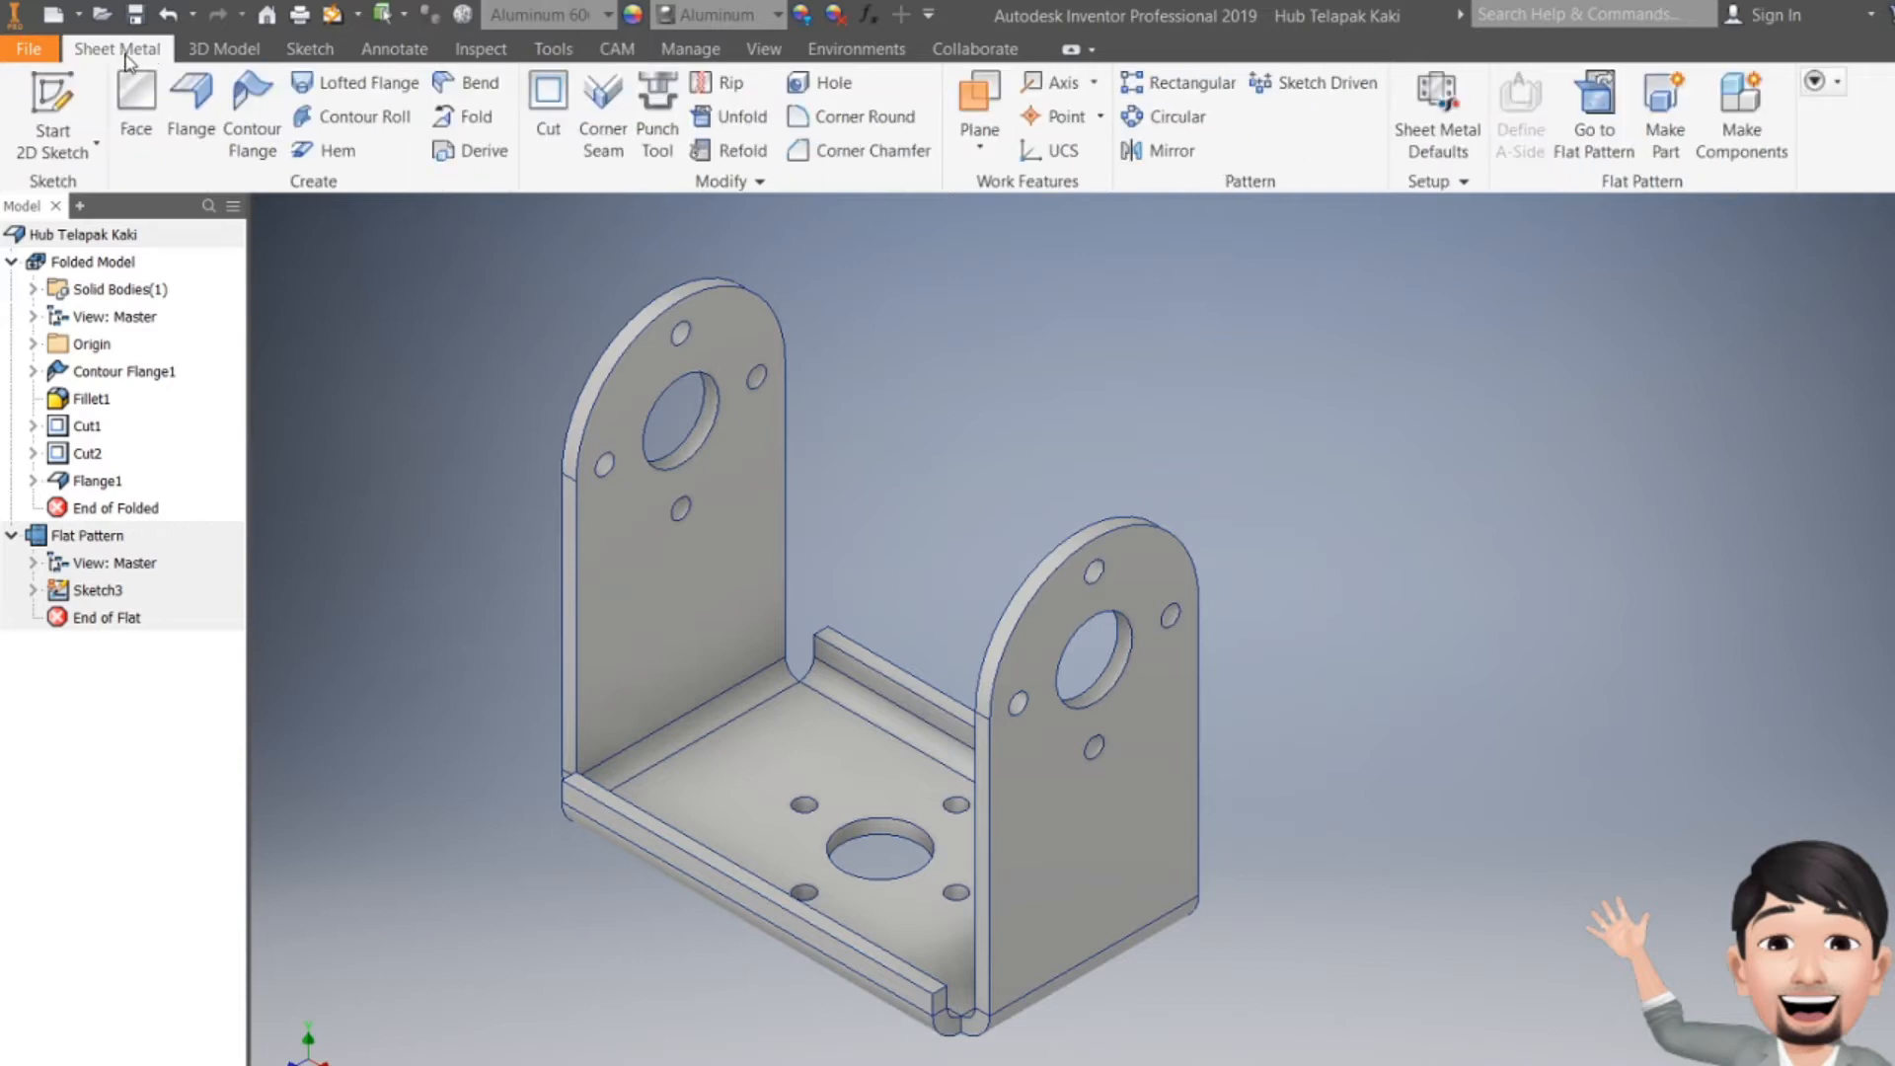
click(124, 371)
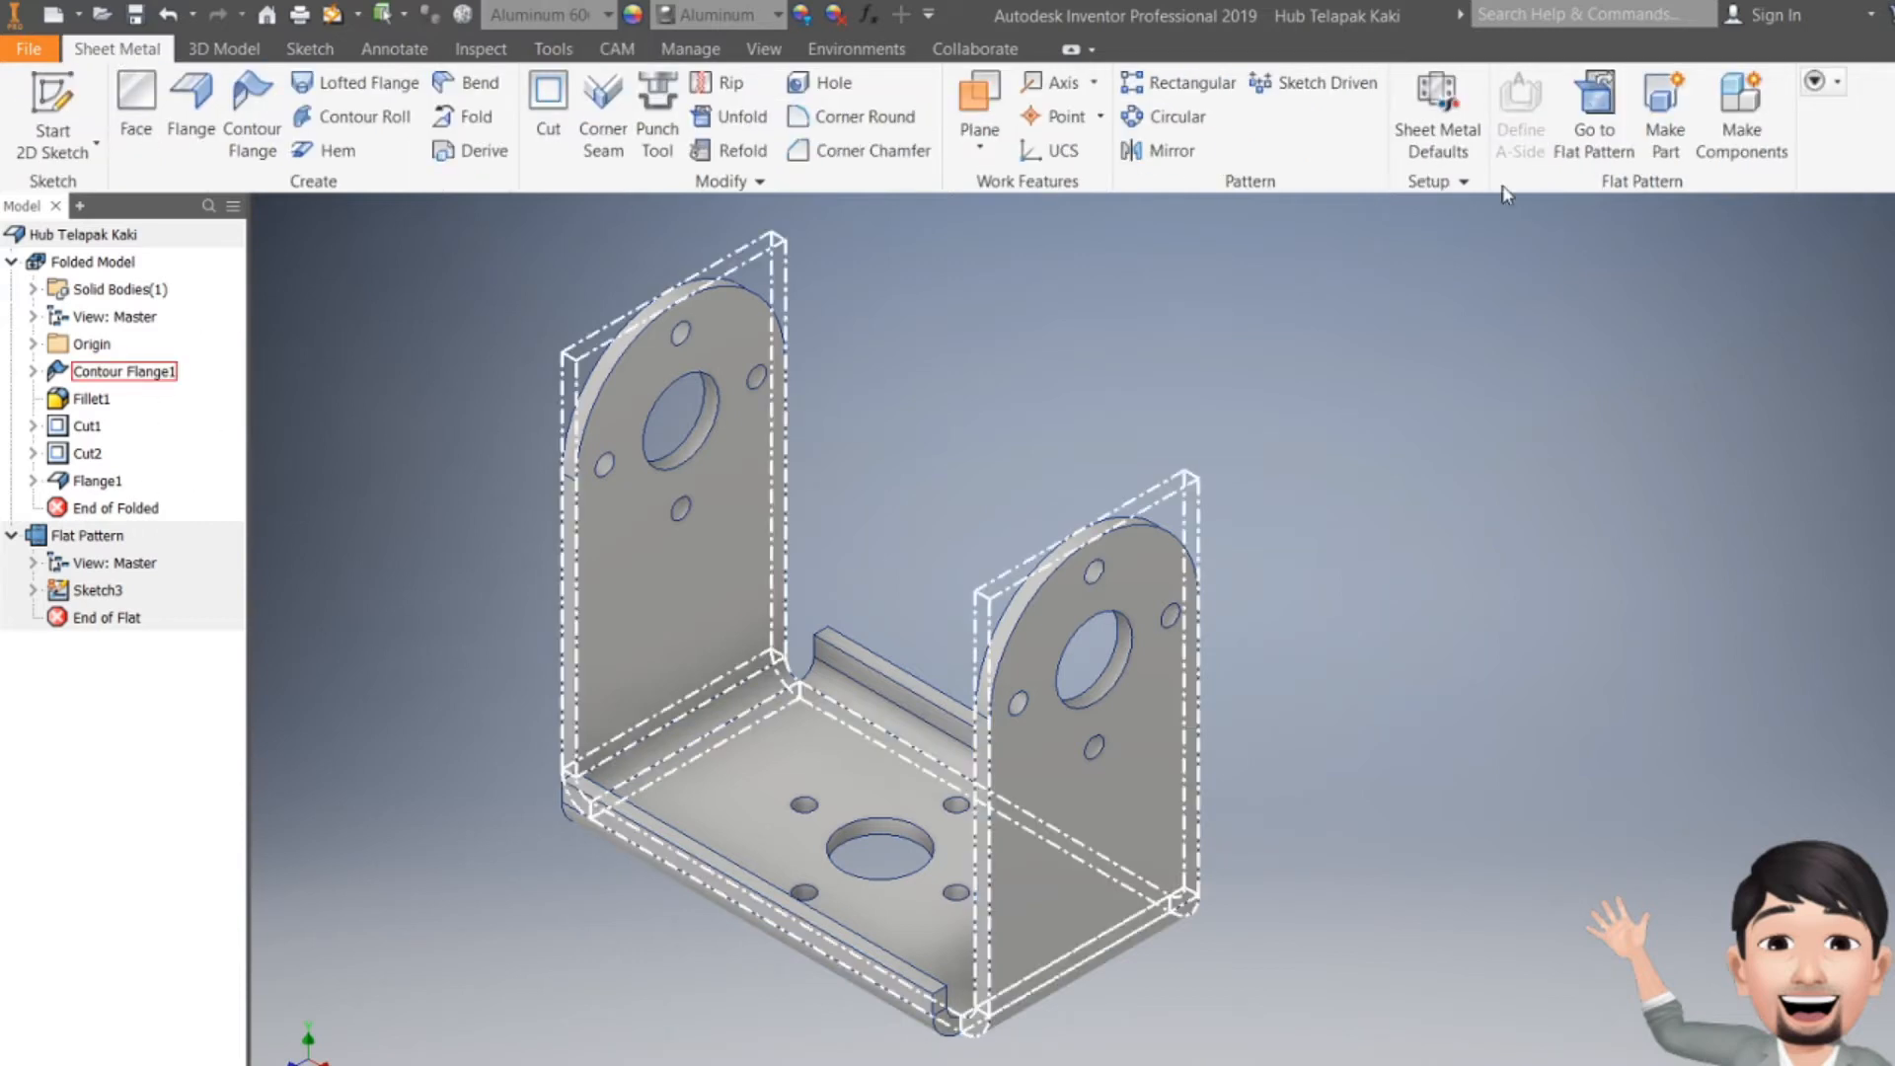
- Unfold the bracket to its flat pattern and start a 2D sketch on the flat face
click(1594, 138)
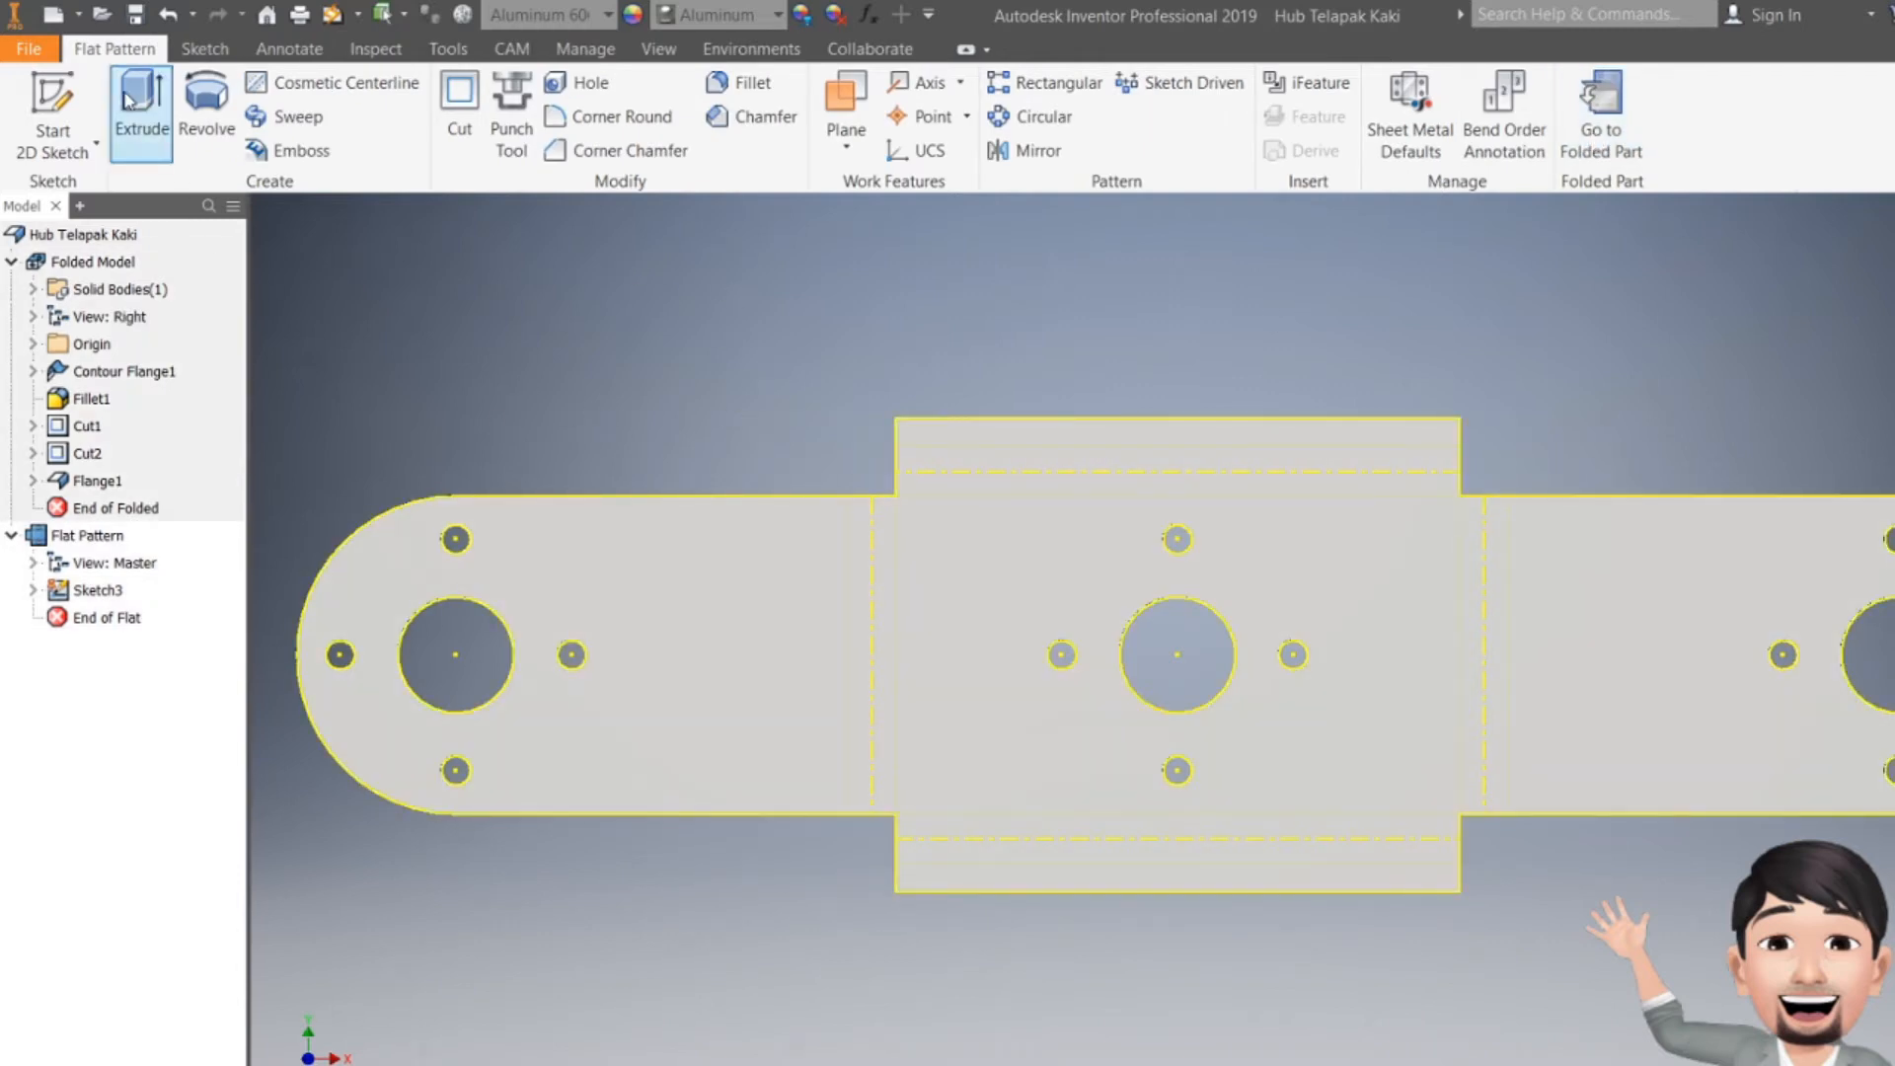
click(65, 94)
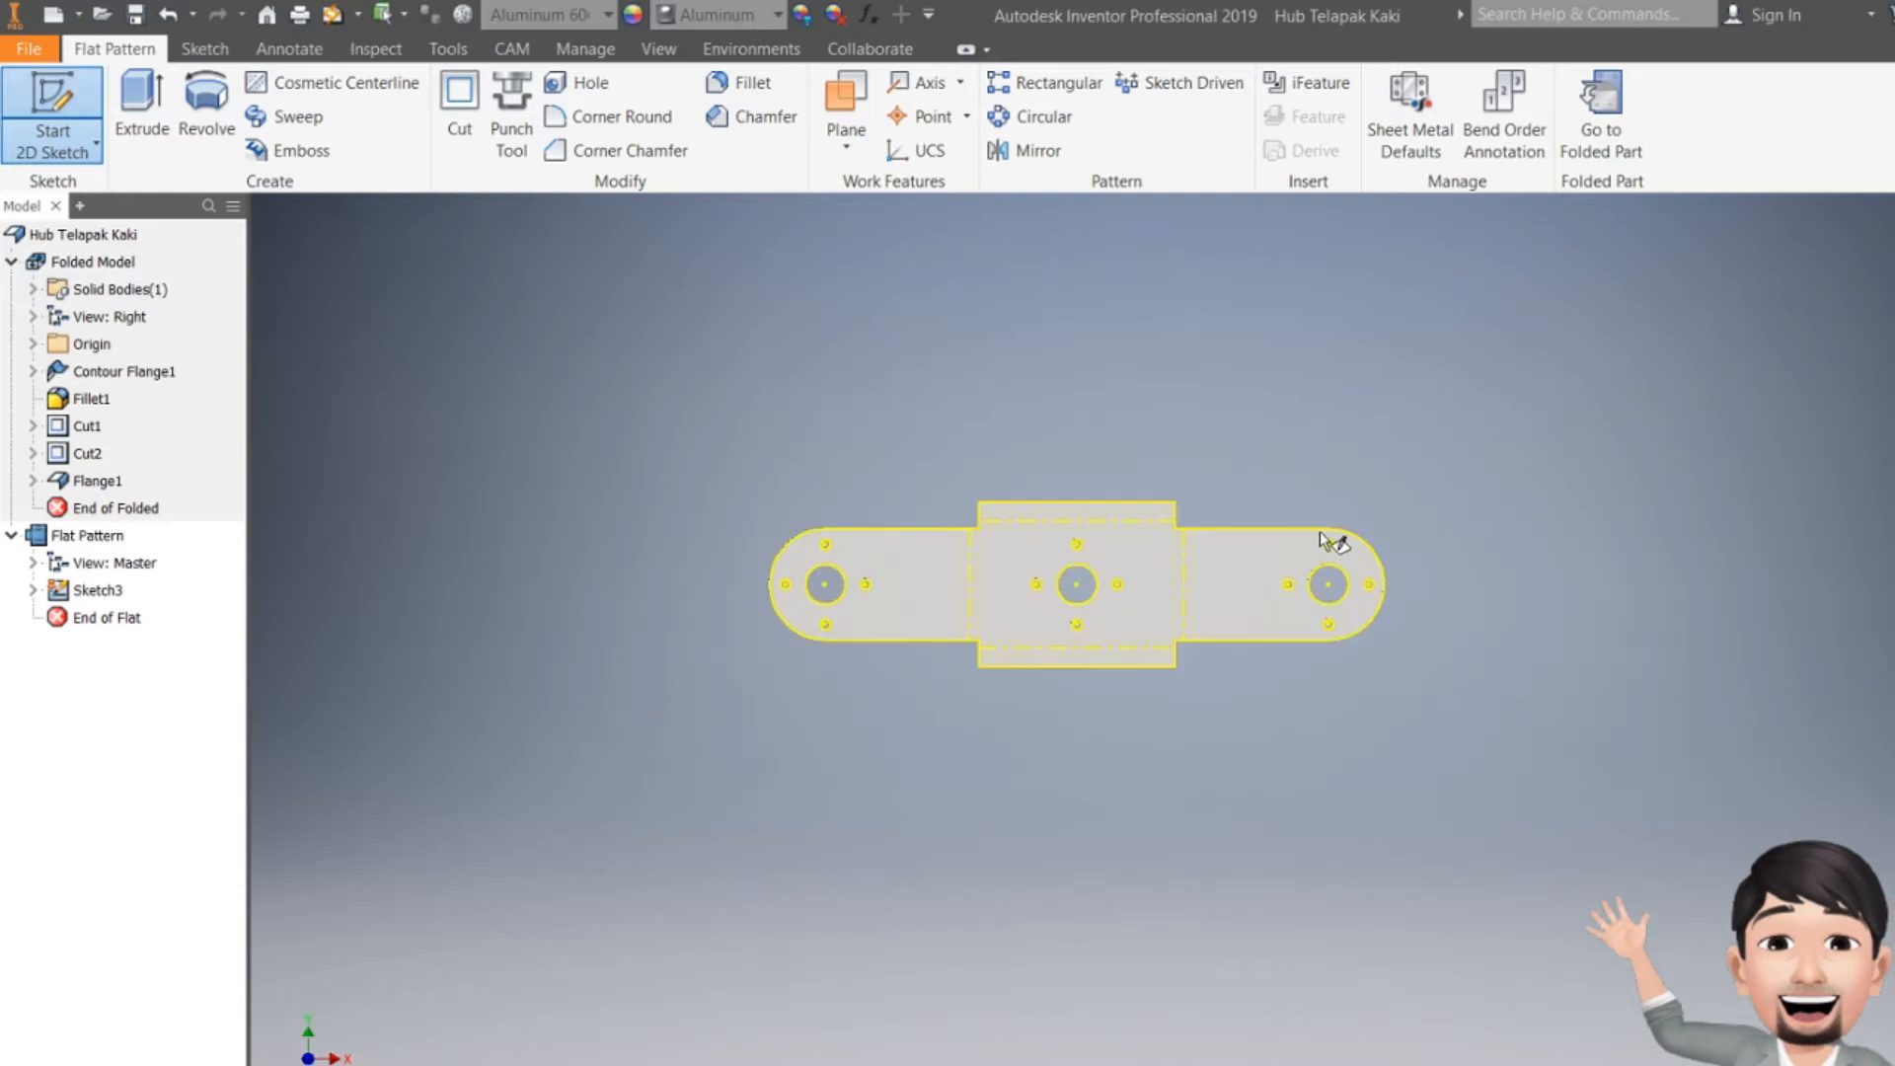
scroll(1329, 543, up, 4)
scroll(873, 607, down, 3)
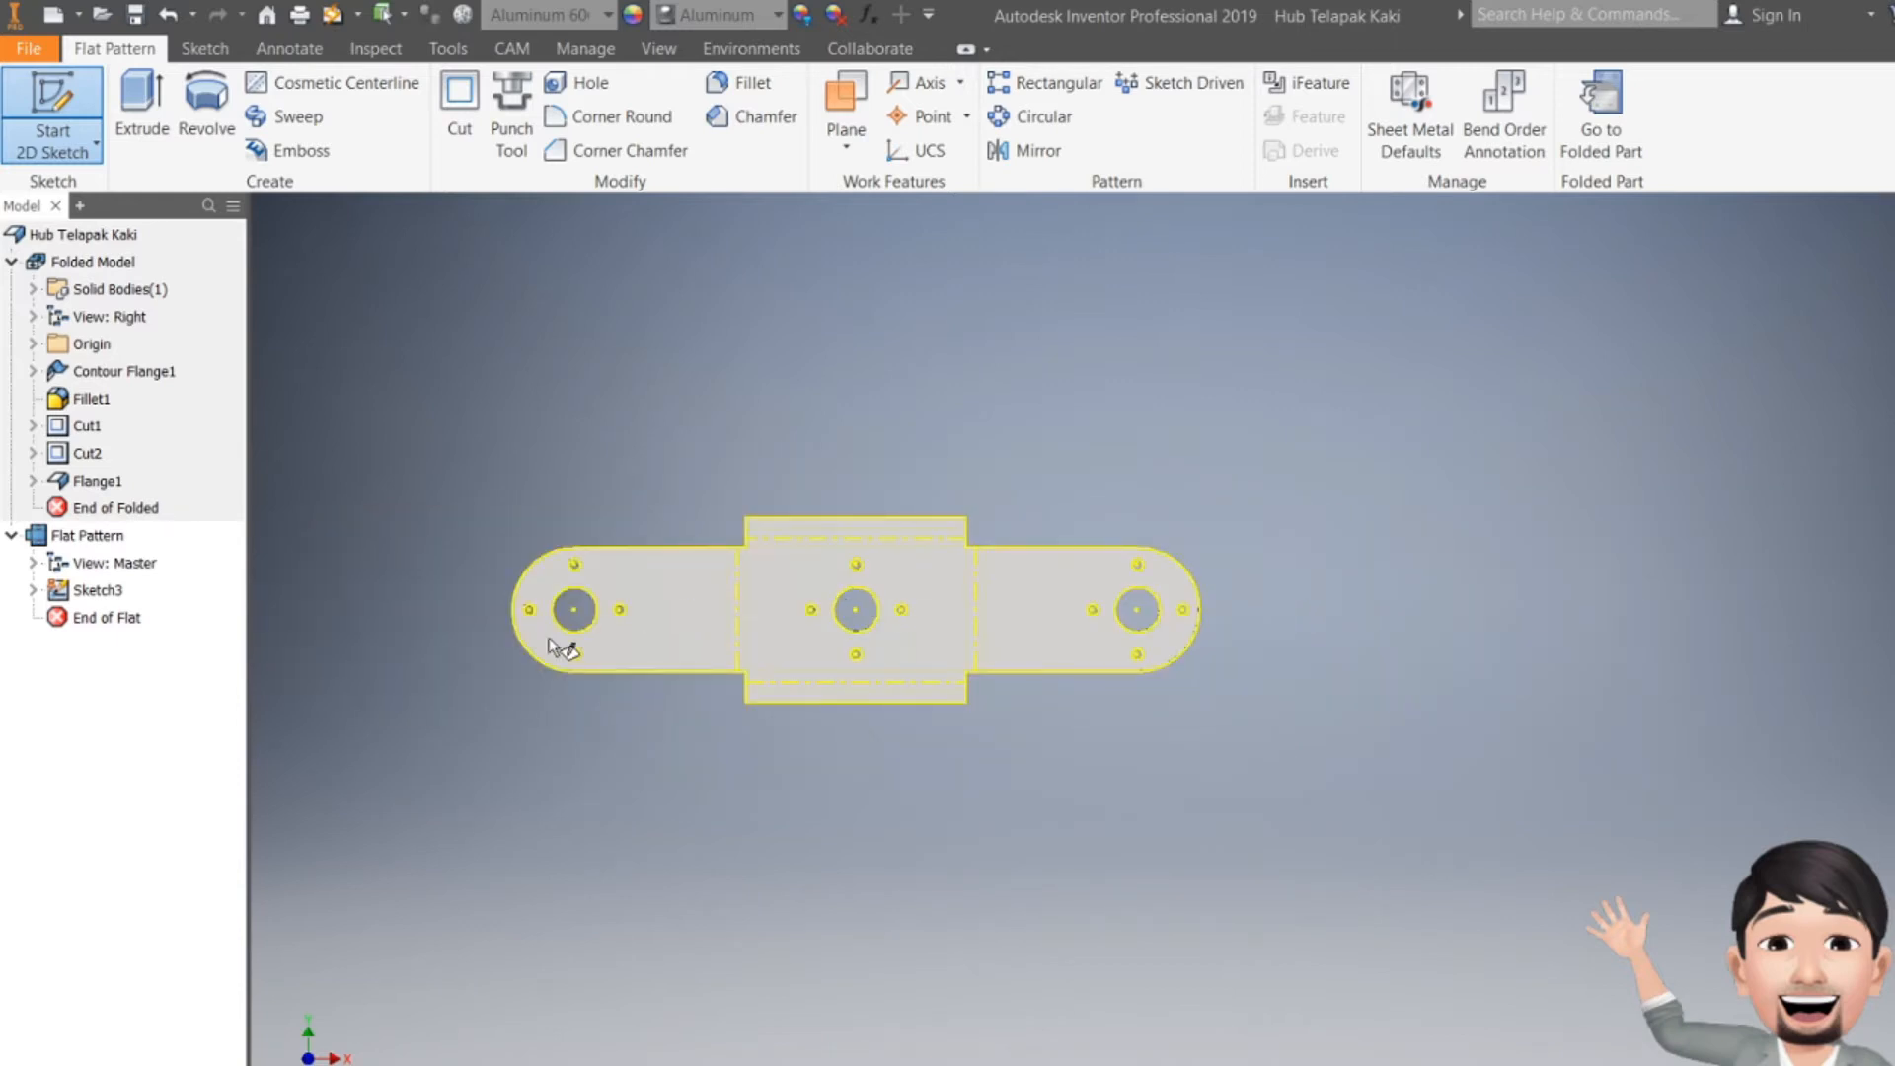
scroll(533, 594, up, 4)
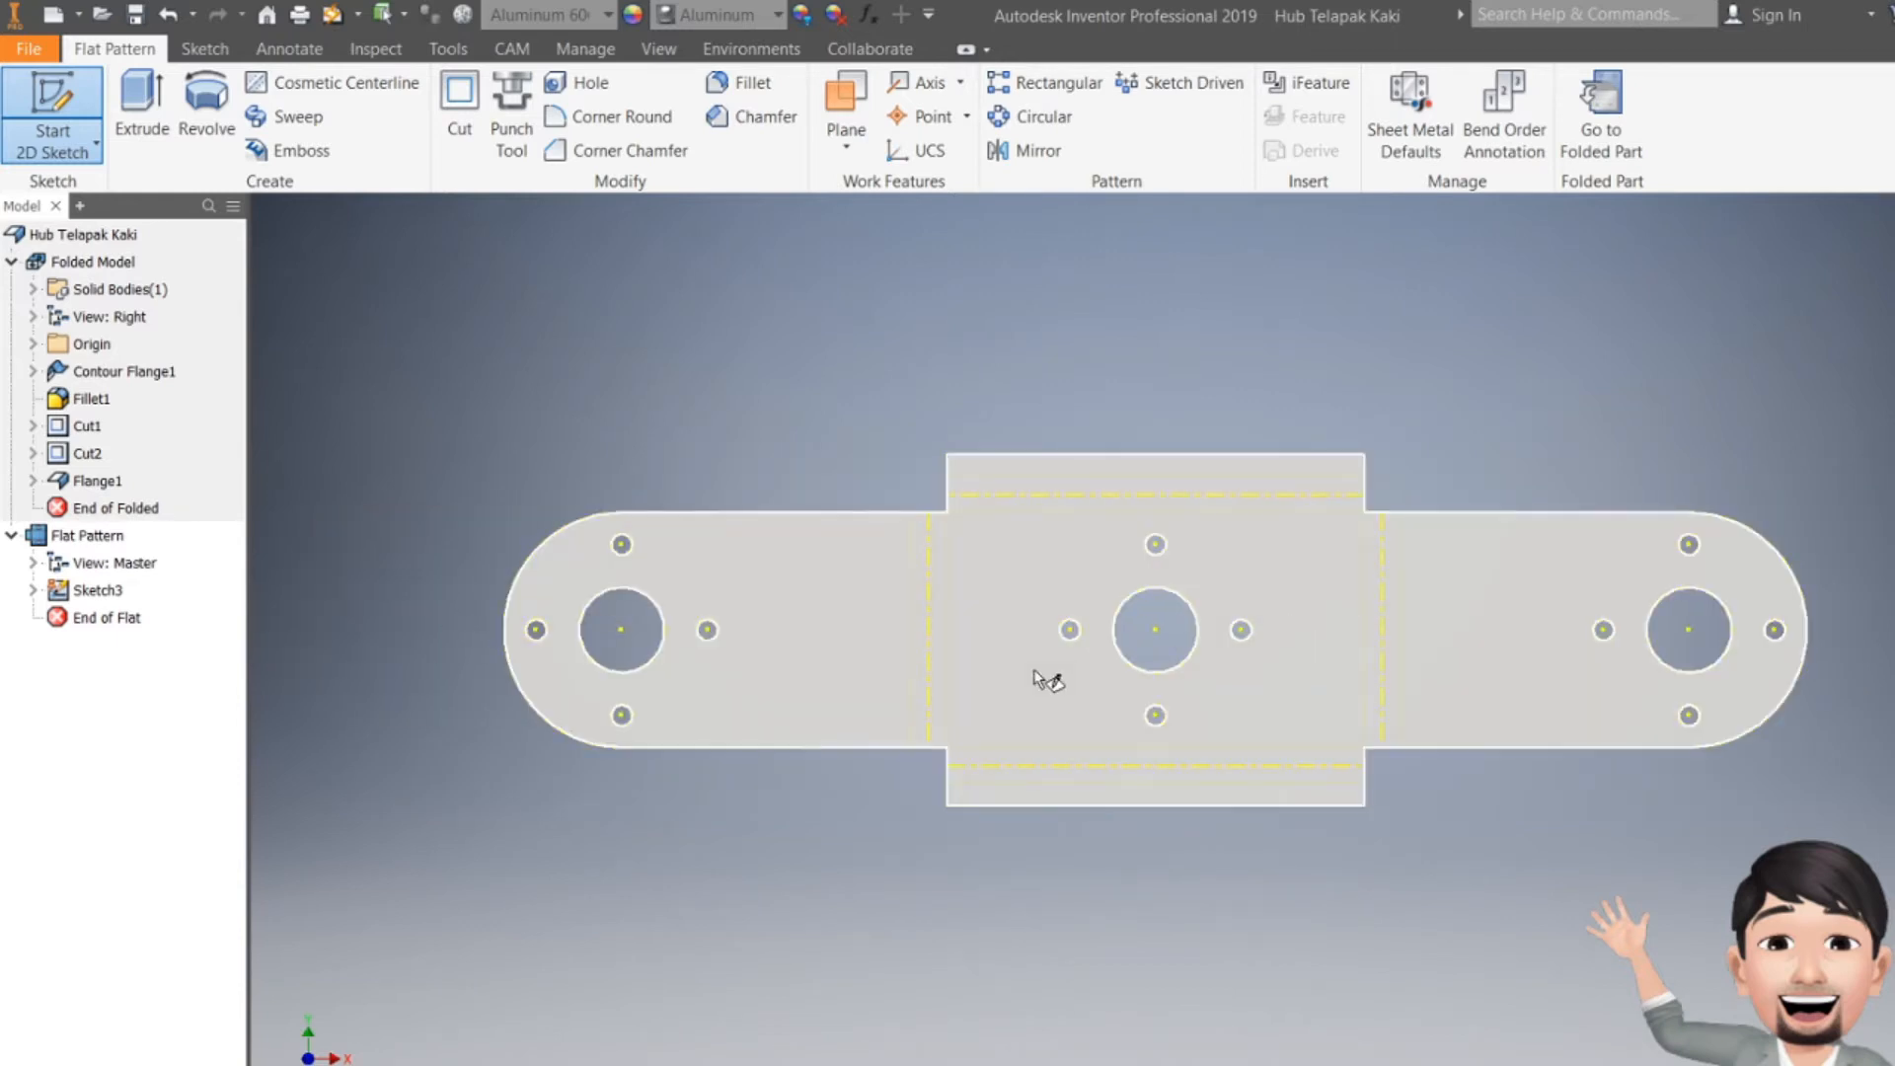
click(811, 658)
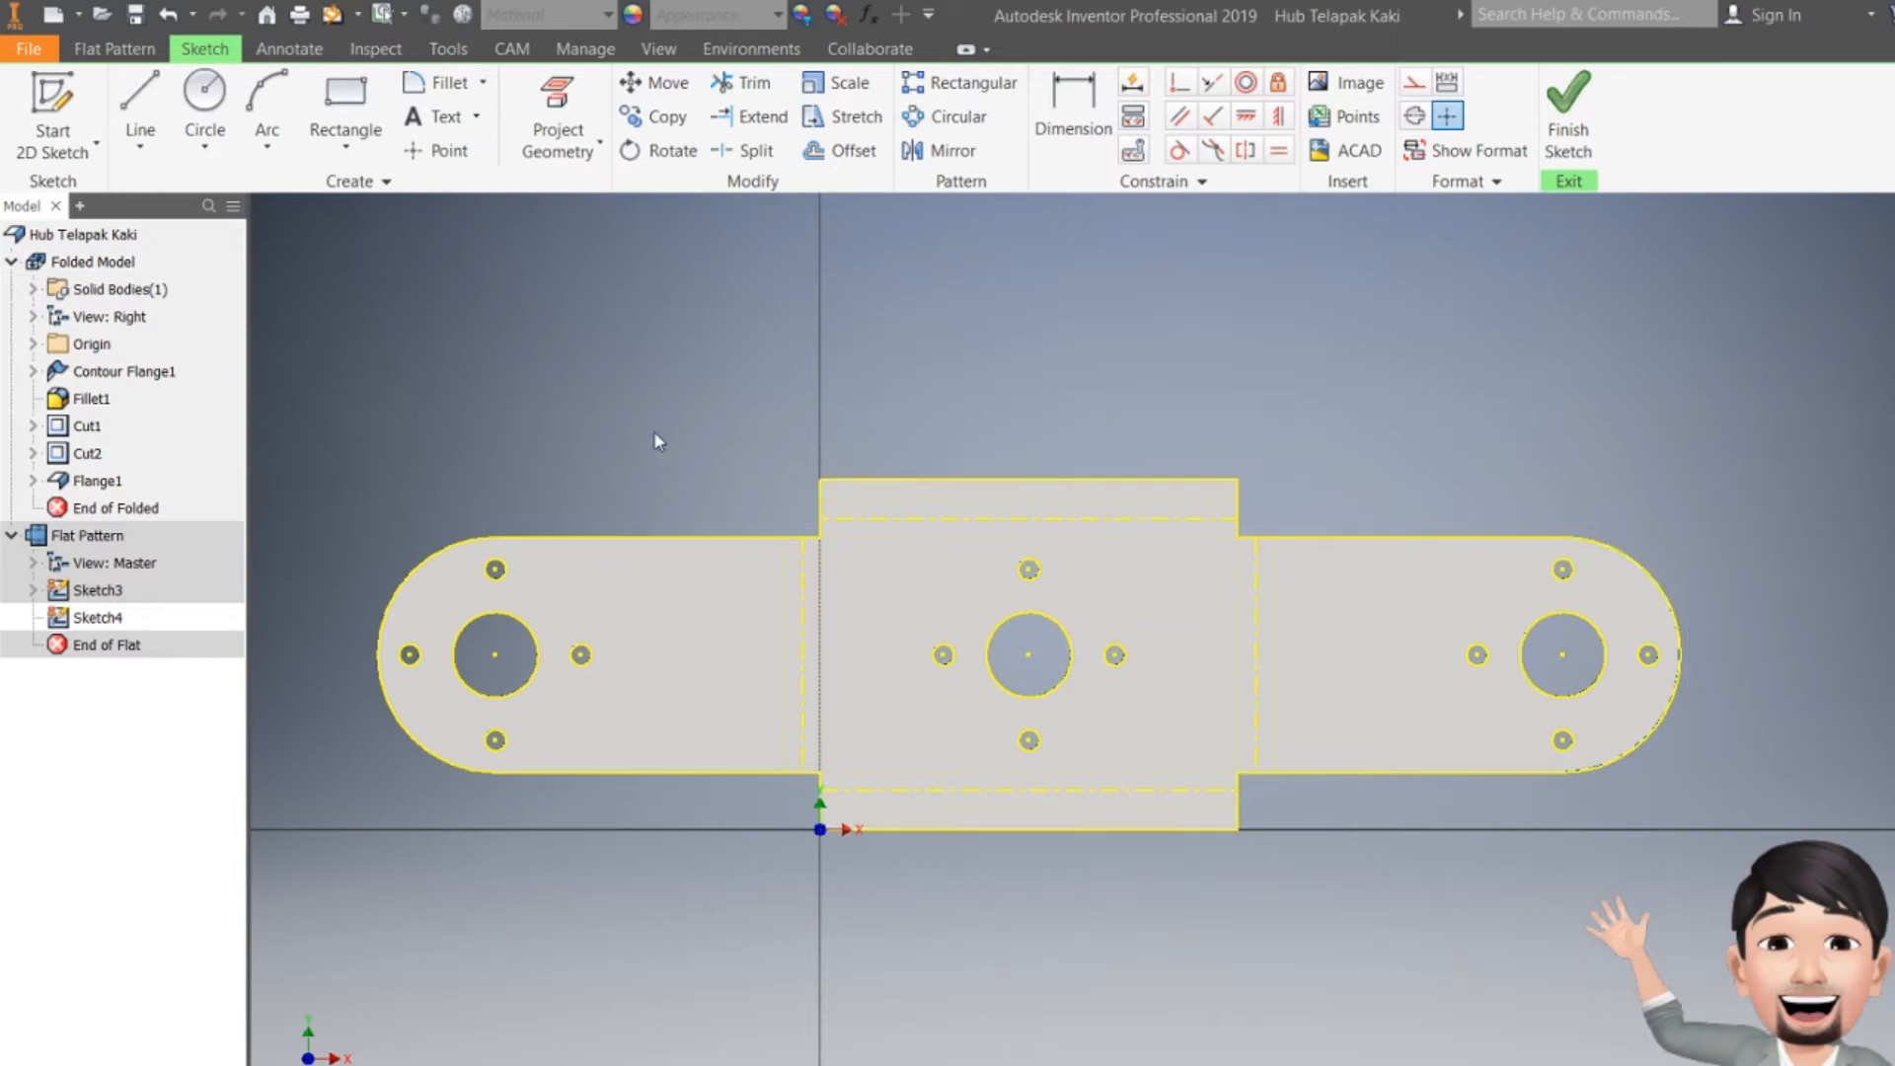
- Project the flat pattern face's outline and all its holes into the sketch with Project Geometry
click(559, 146)
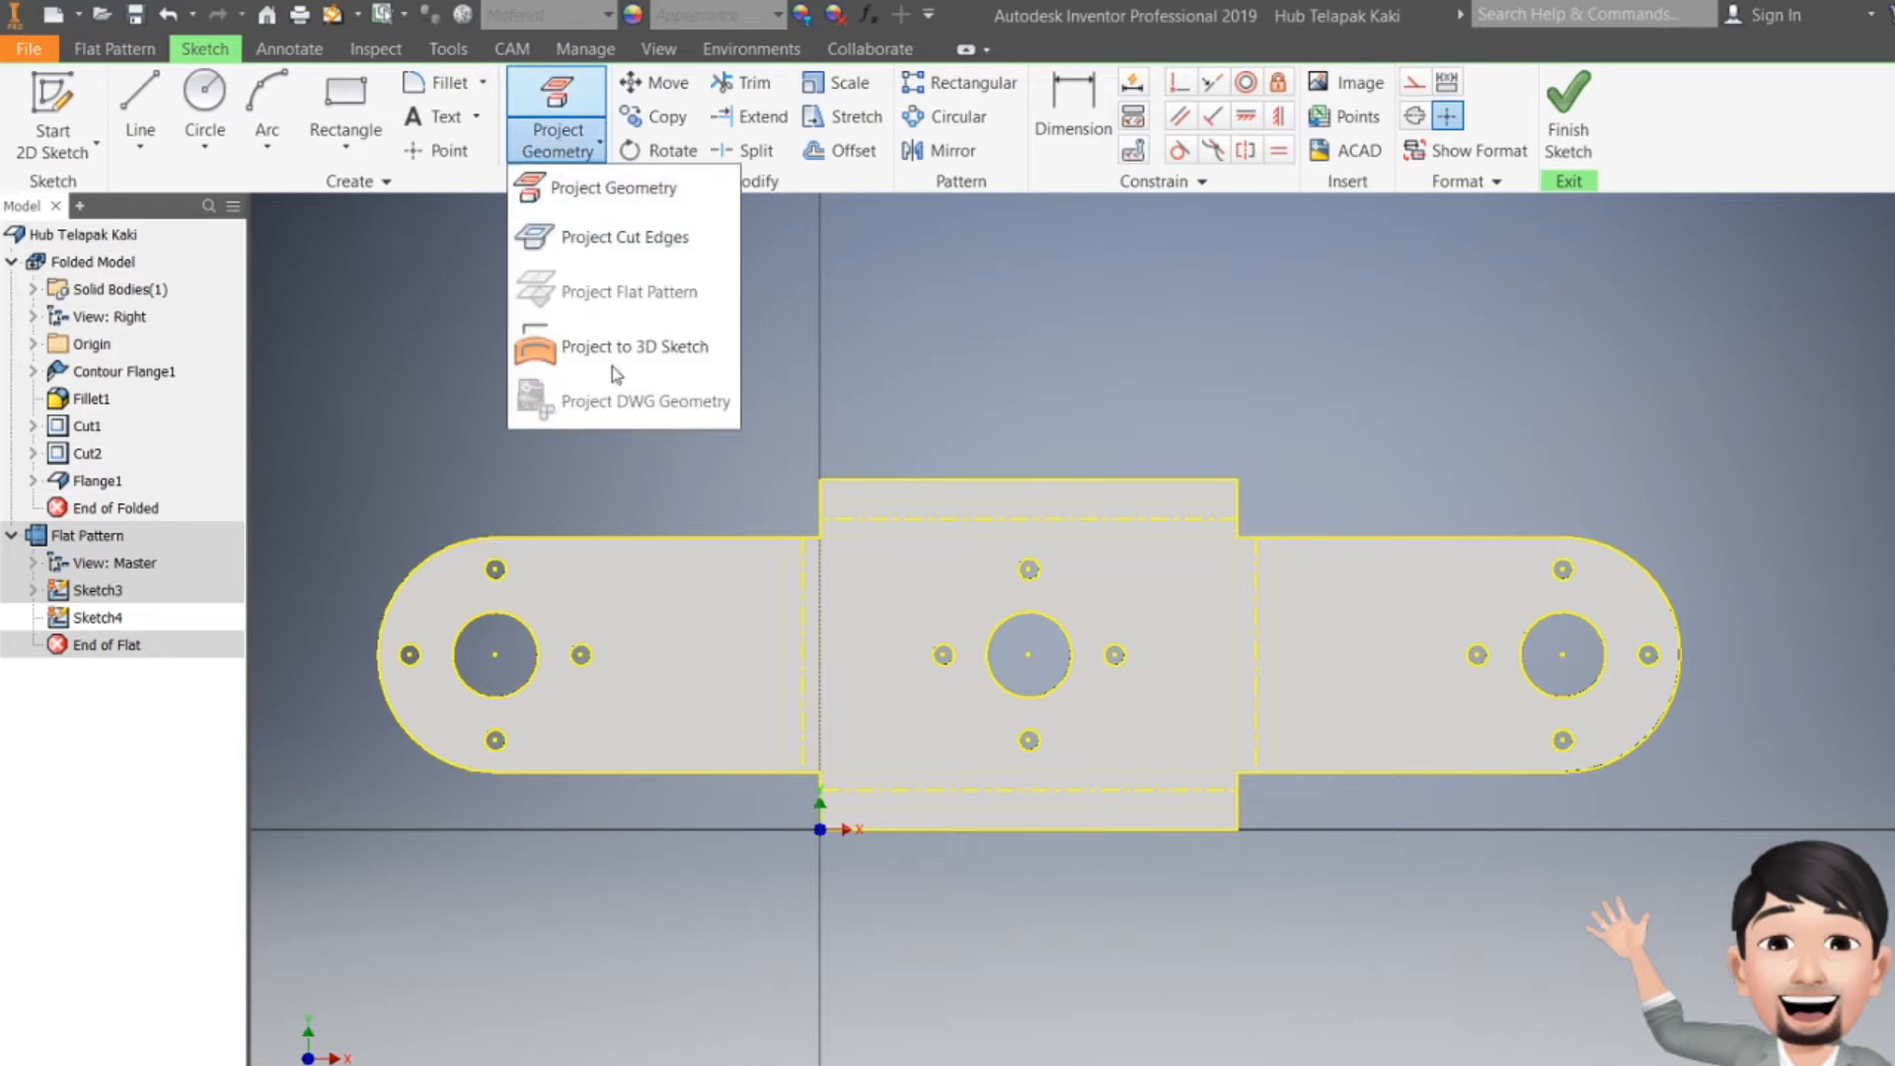
click(597, 189)
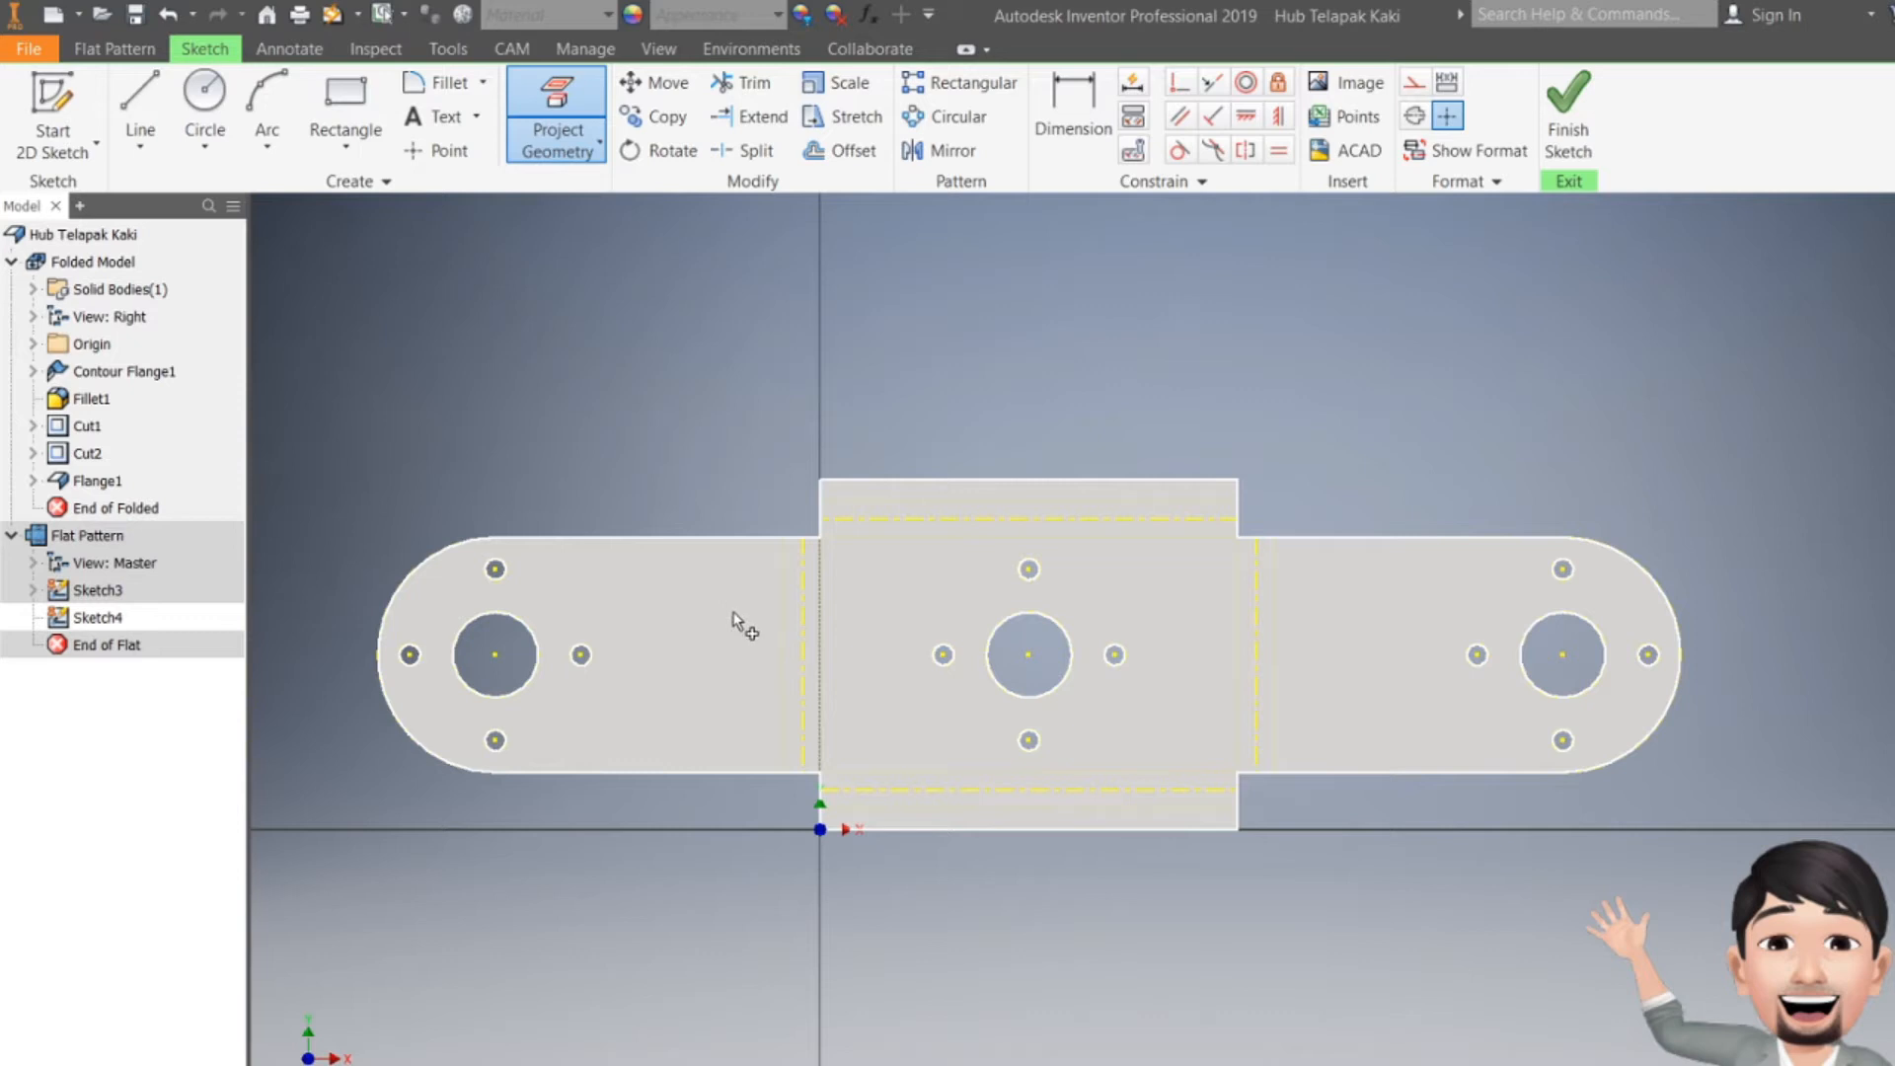
click(713, 635)
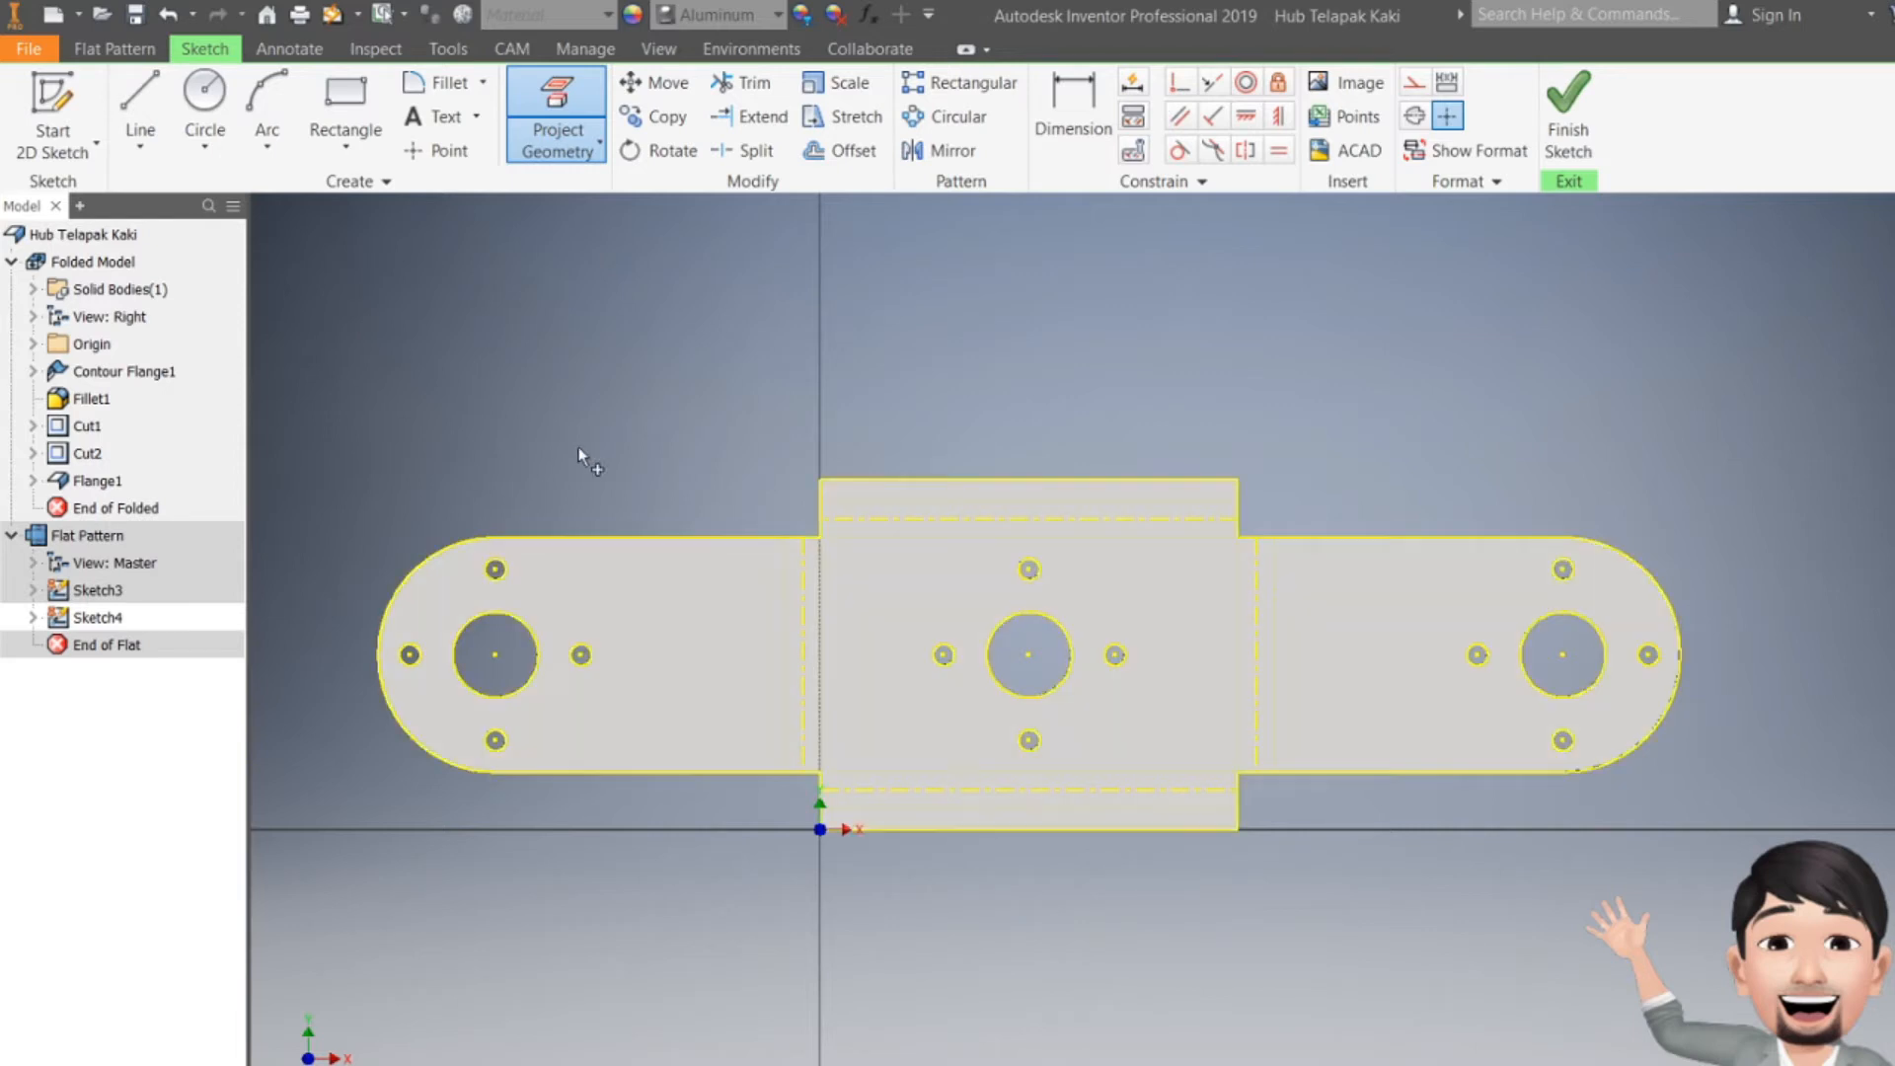
right_click(632, 399)
click(539, 348)
click(626, 567)
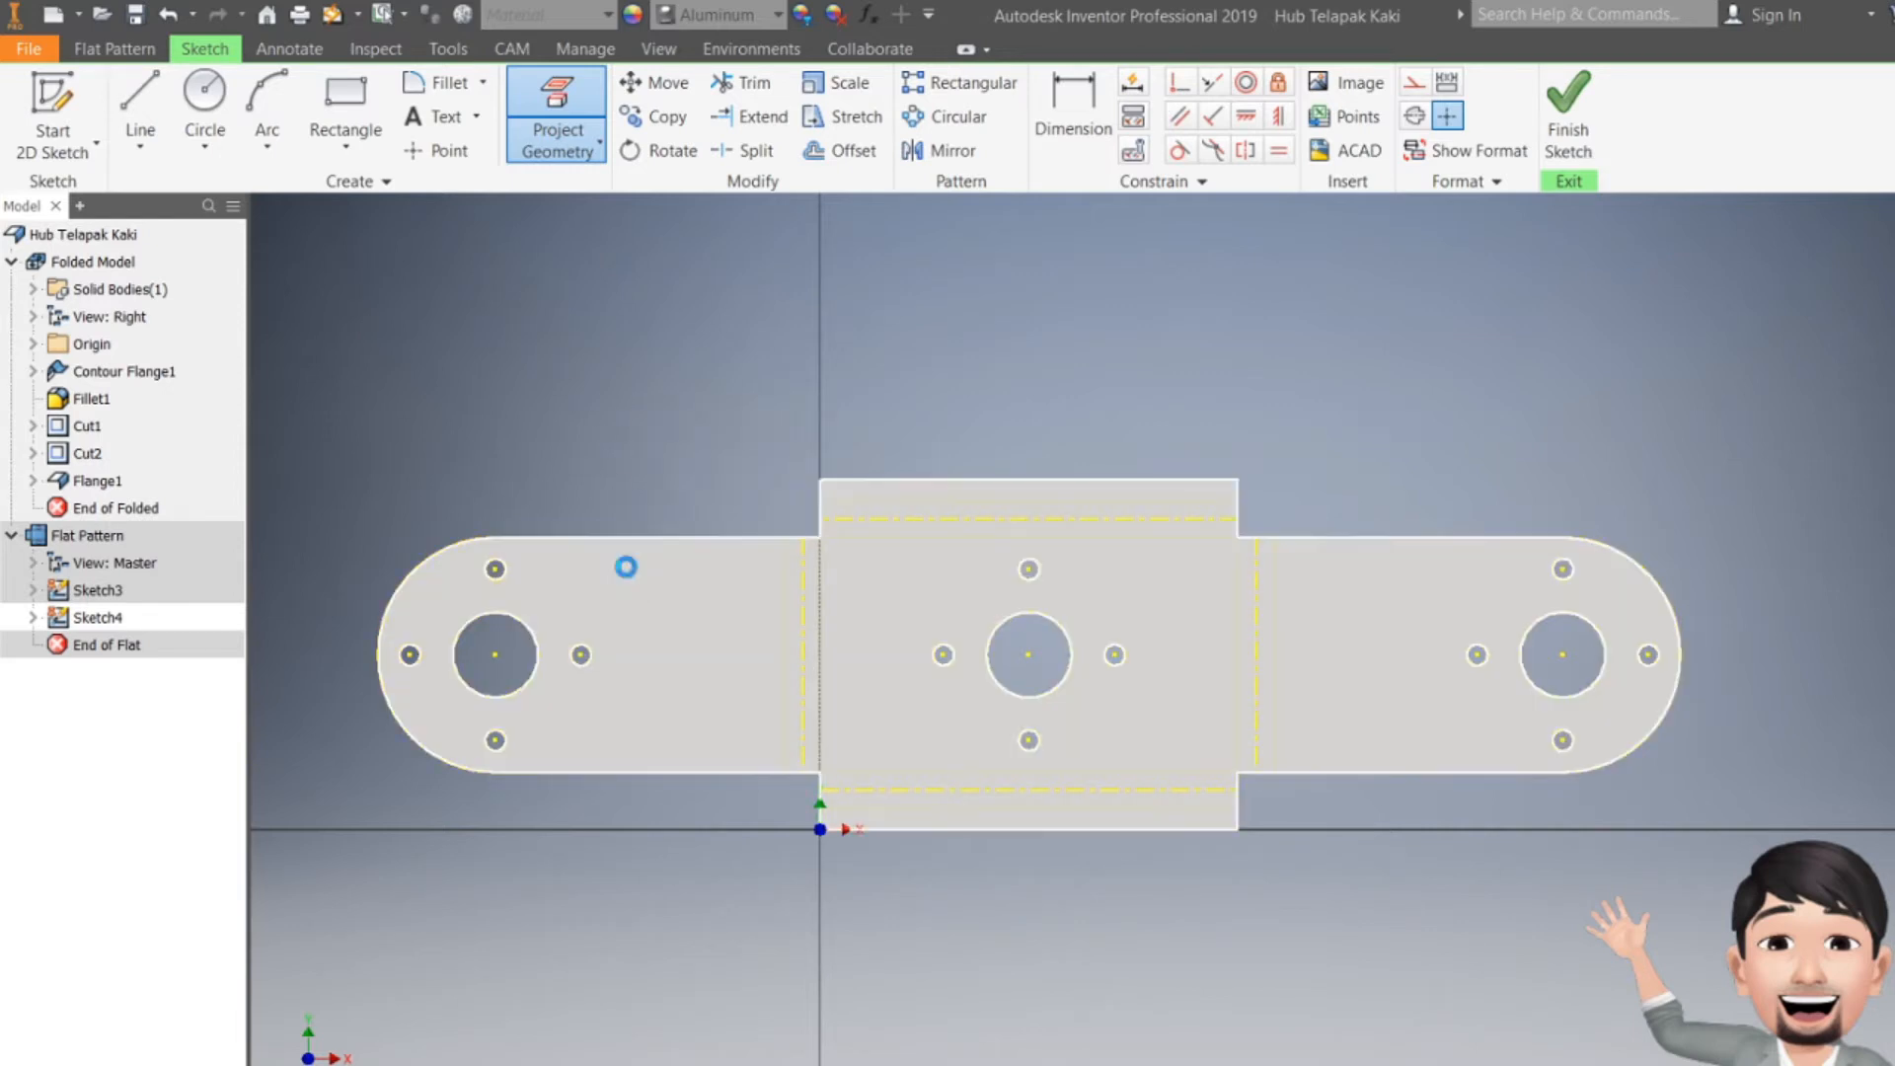
click(556, 242)
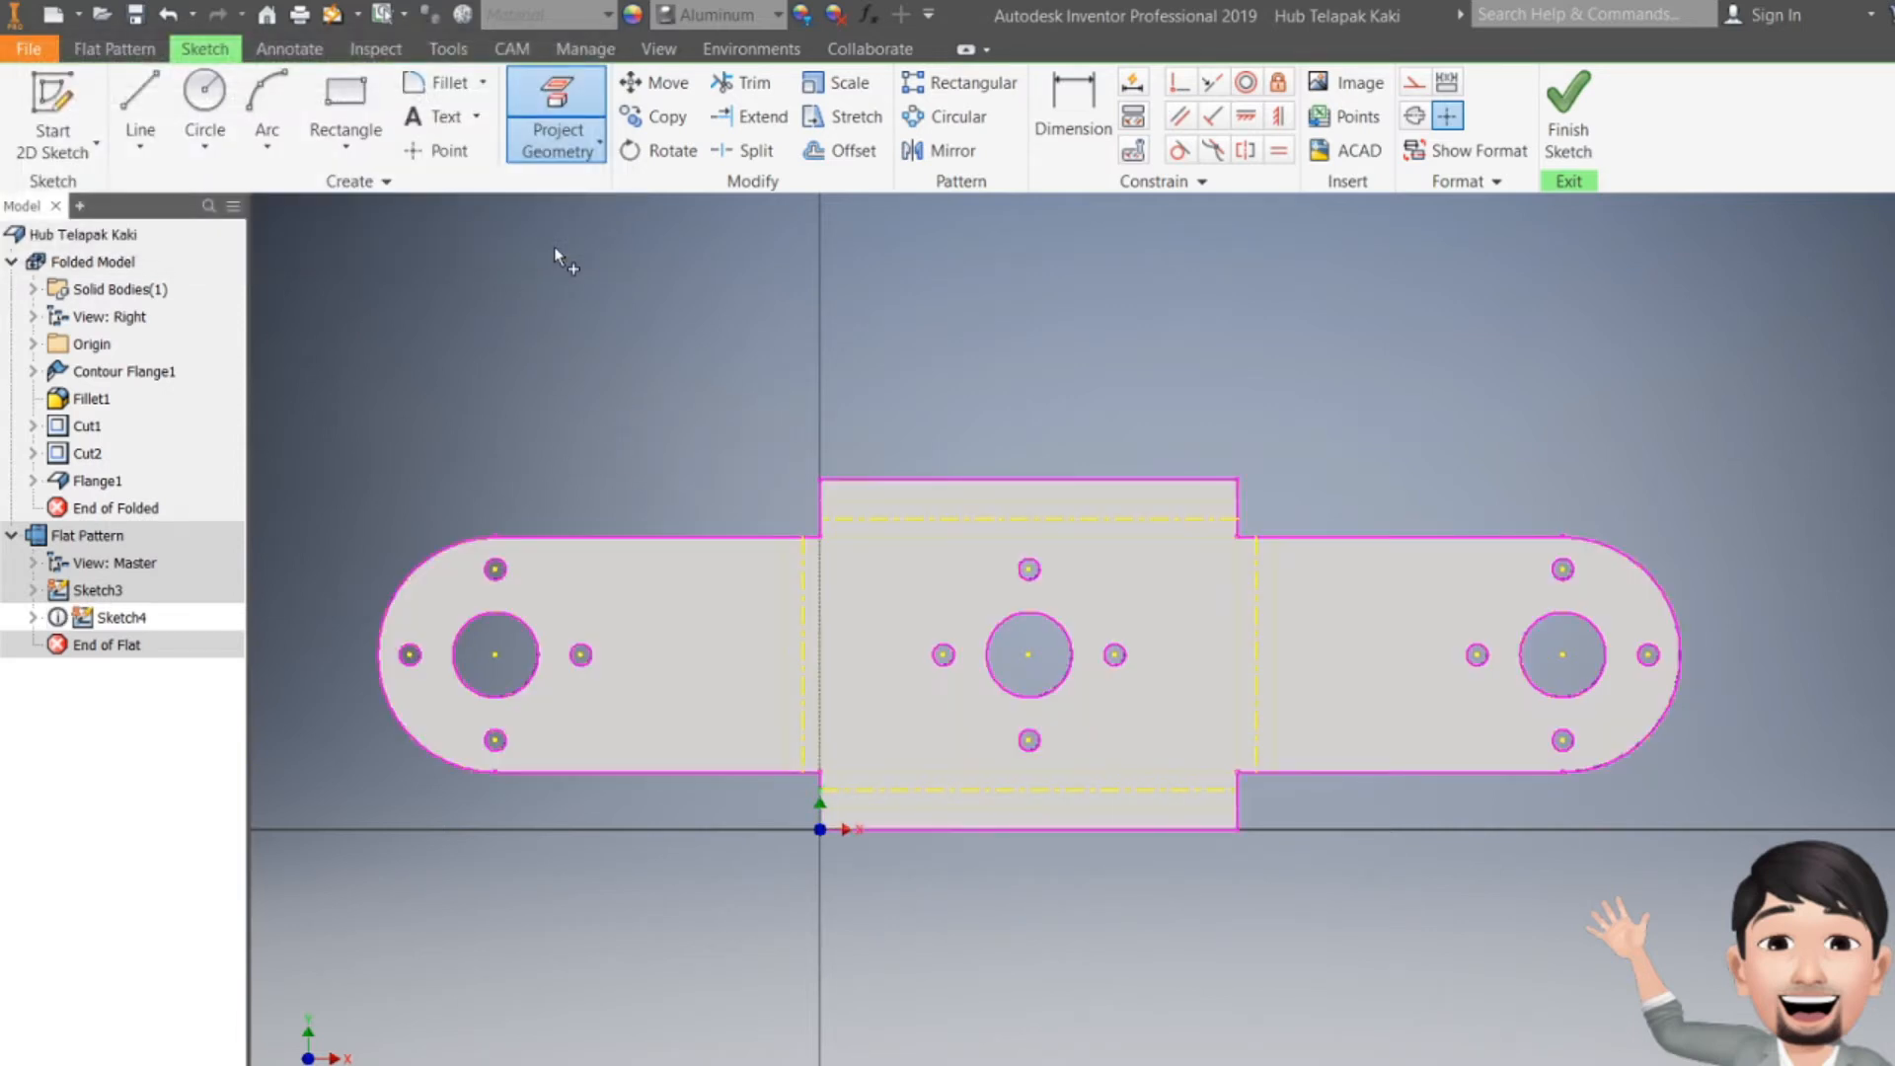
key(Escape)
- Copy all the projected outline and hole geometry and create a new part file
drag(326, 302, 1780, 912)
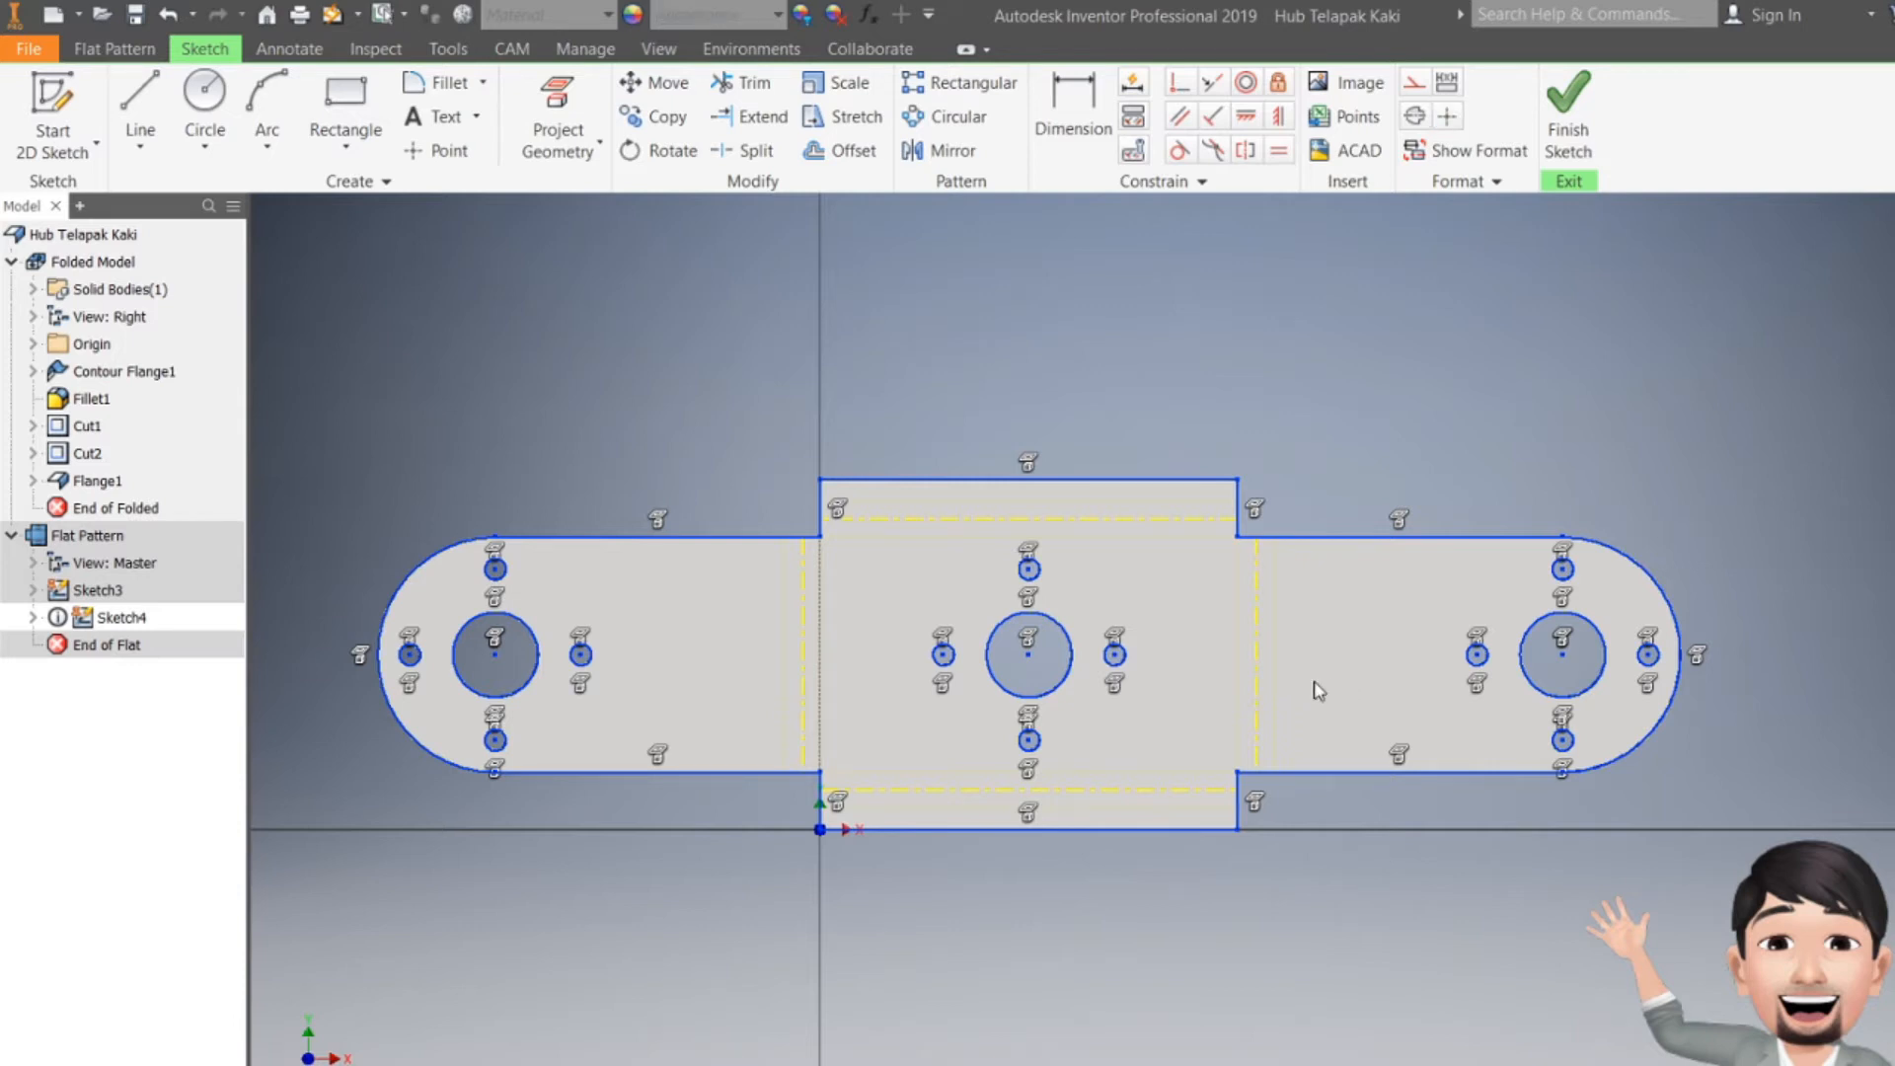
click(79, 16)
click(91, 113)
click(993, 695)
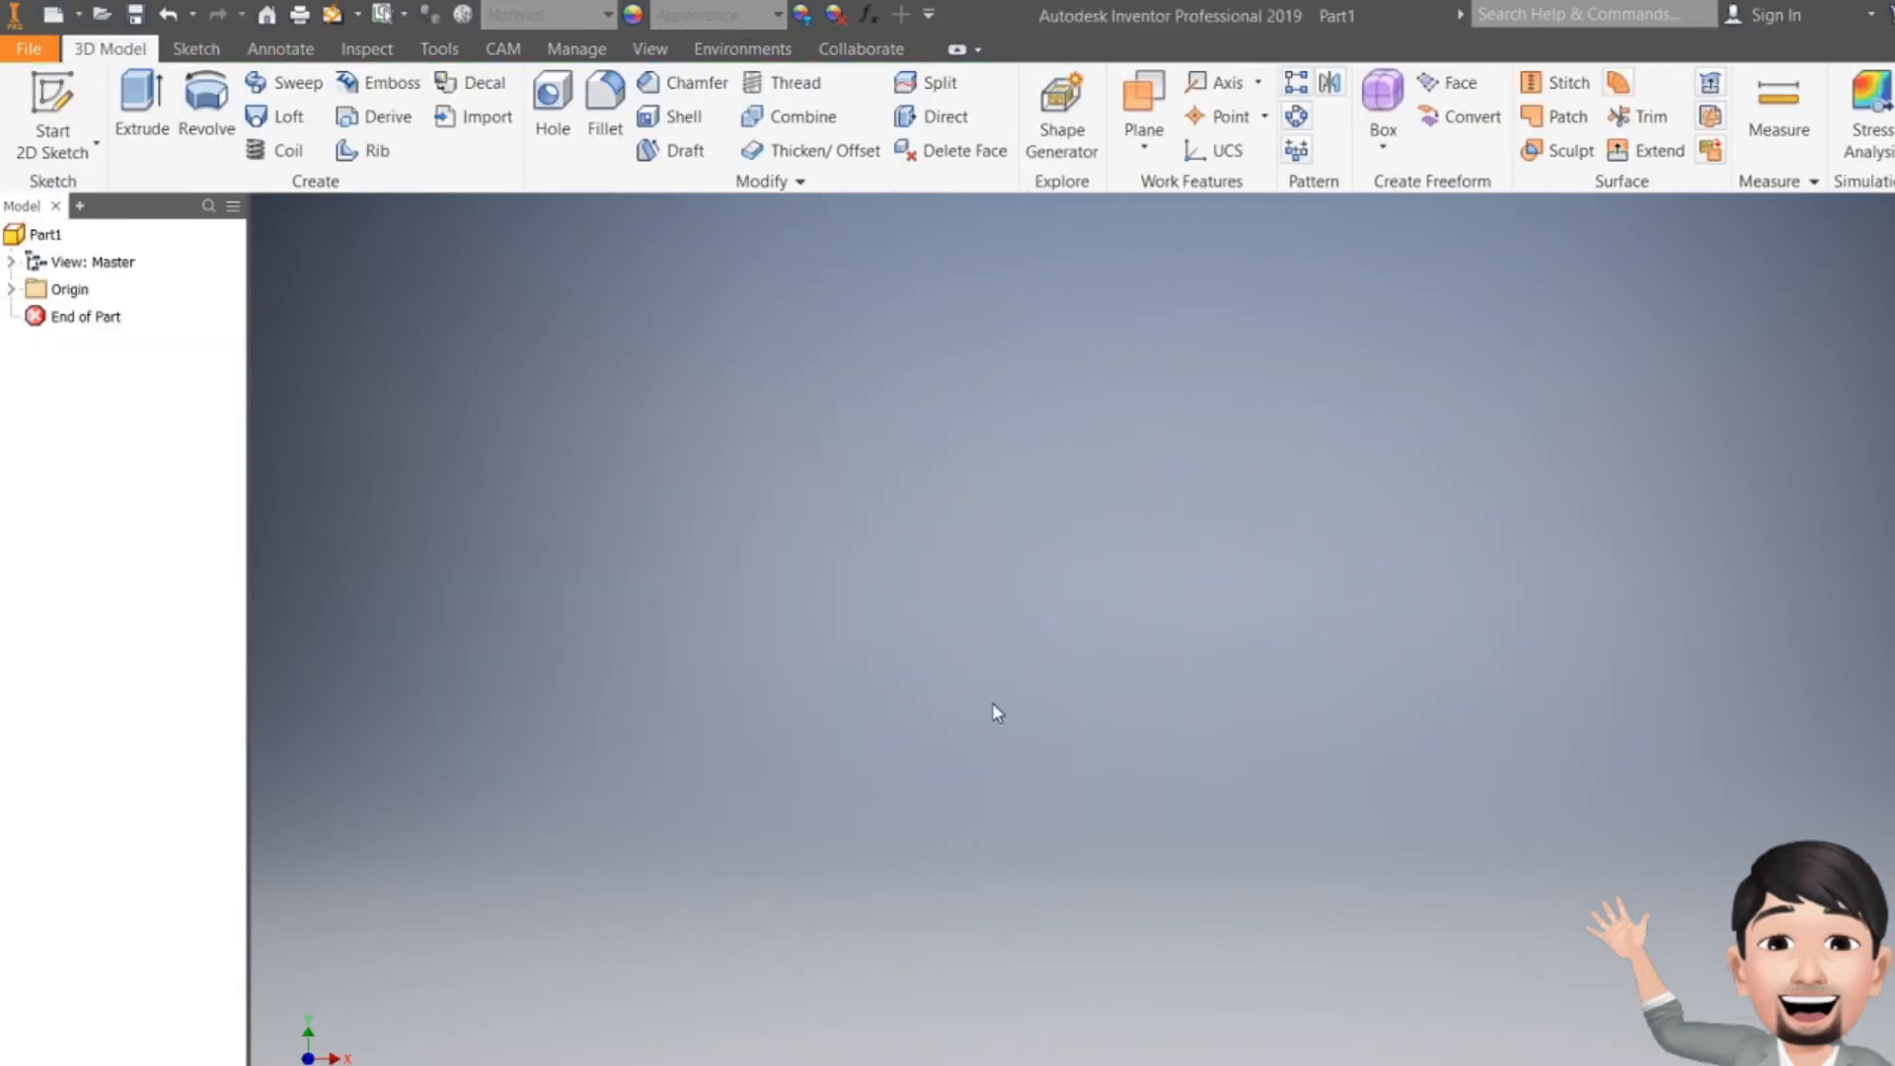
- Paste the copied outline and holes into a new sketch on the horizontal origin plane and finish the sketch
click(71, 105)
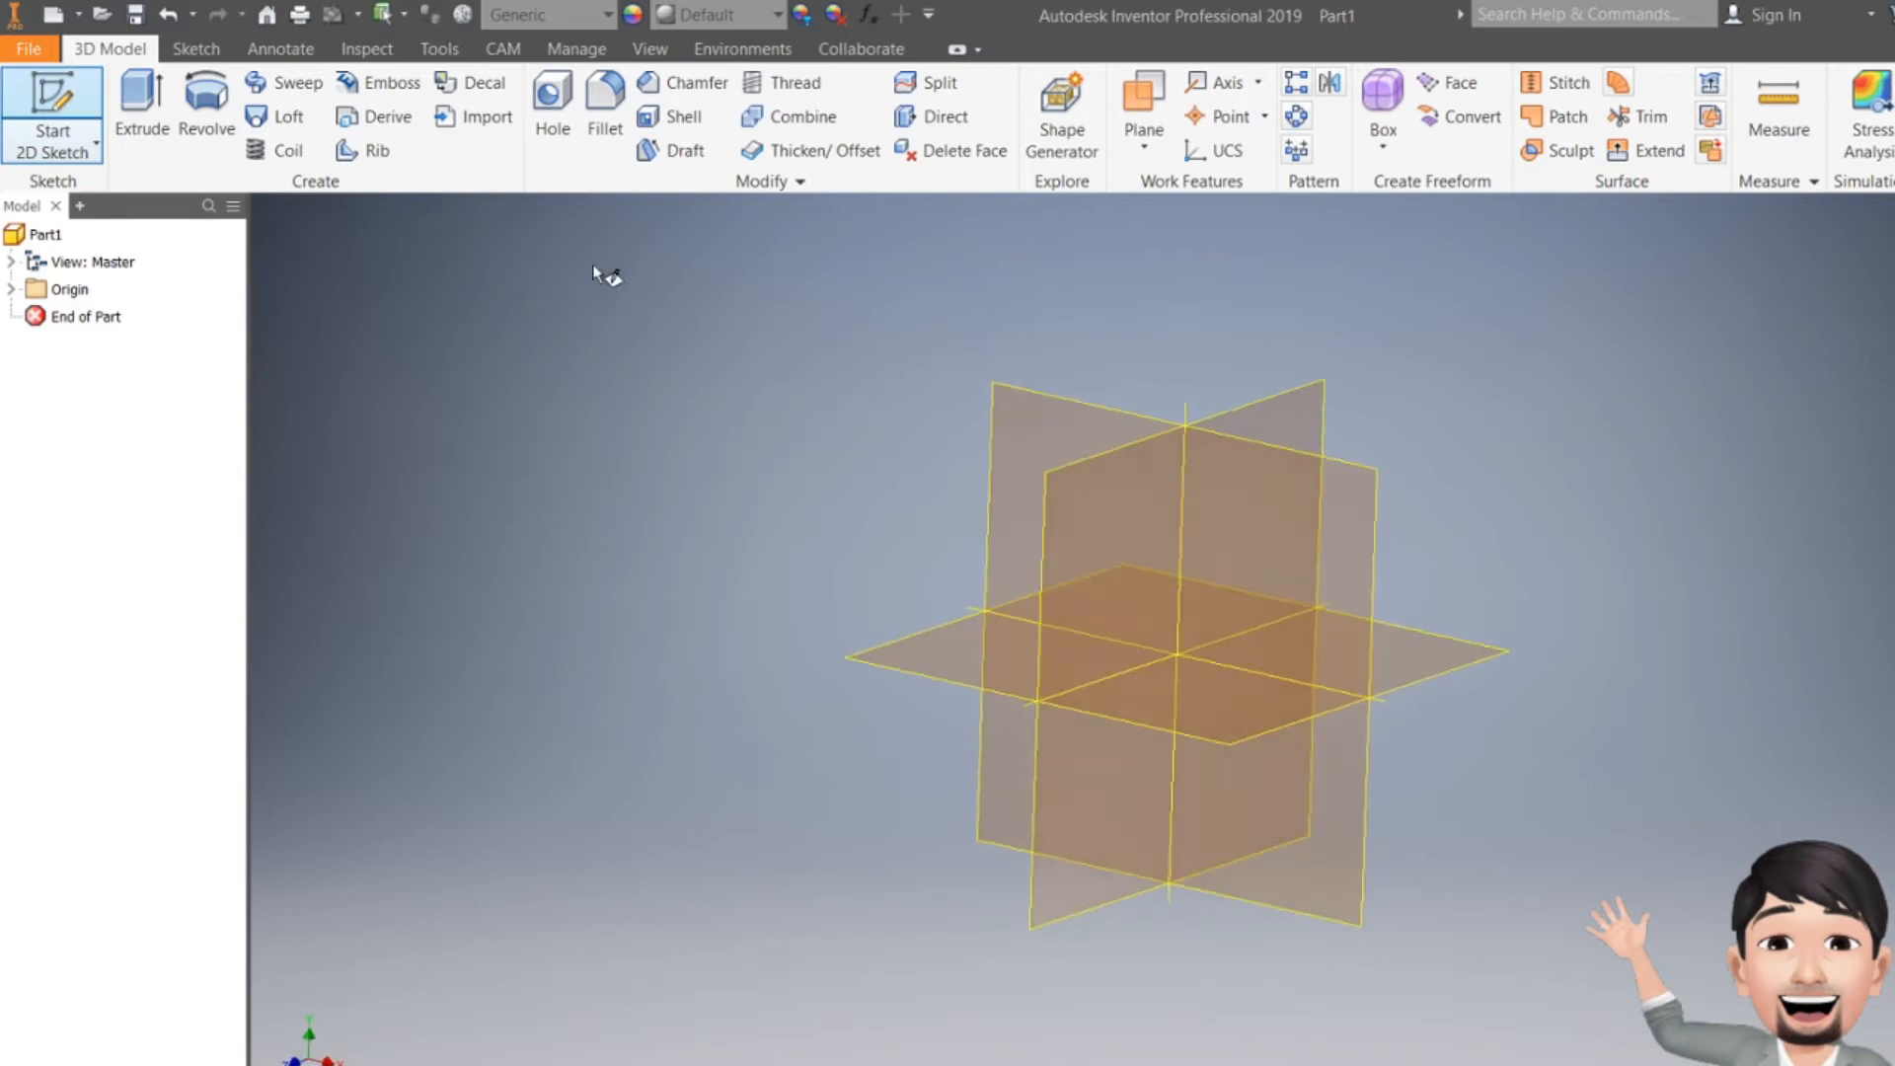
click(905, 619)
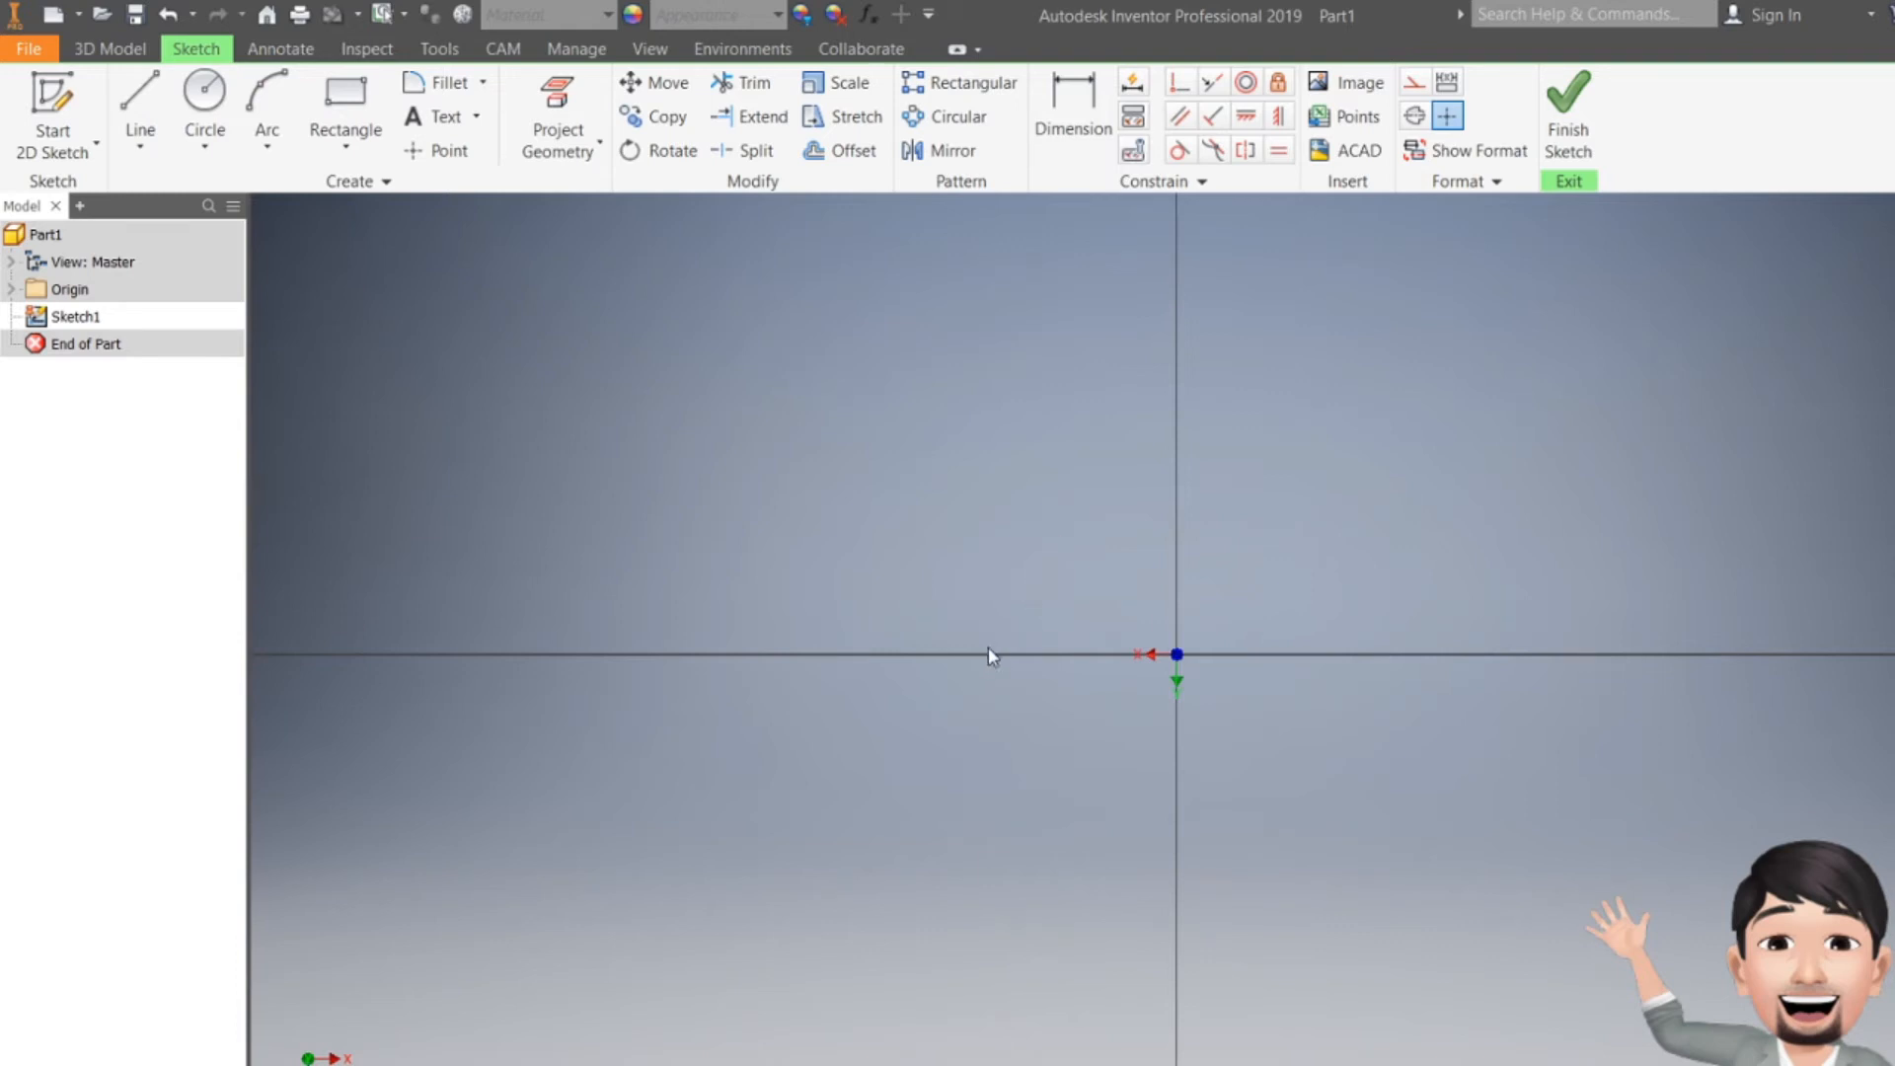
key(ctrl+v)
scroll(1229, 760, down, 3)
scroll(1247, 726, down, 3)
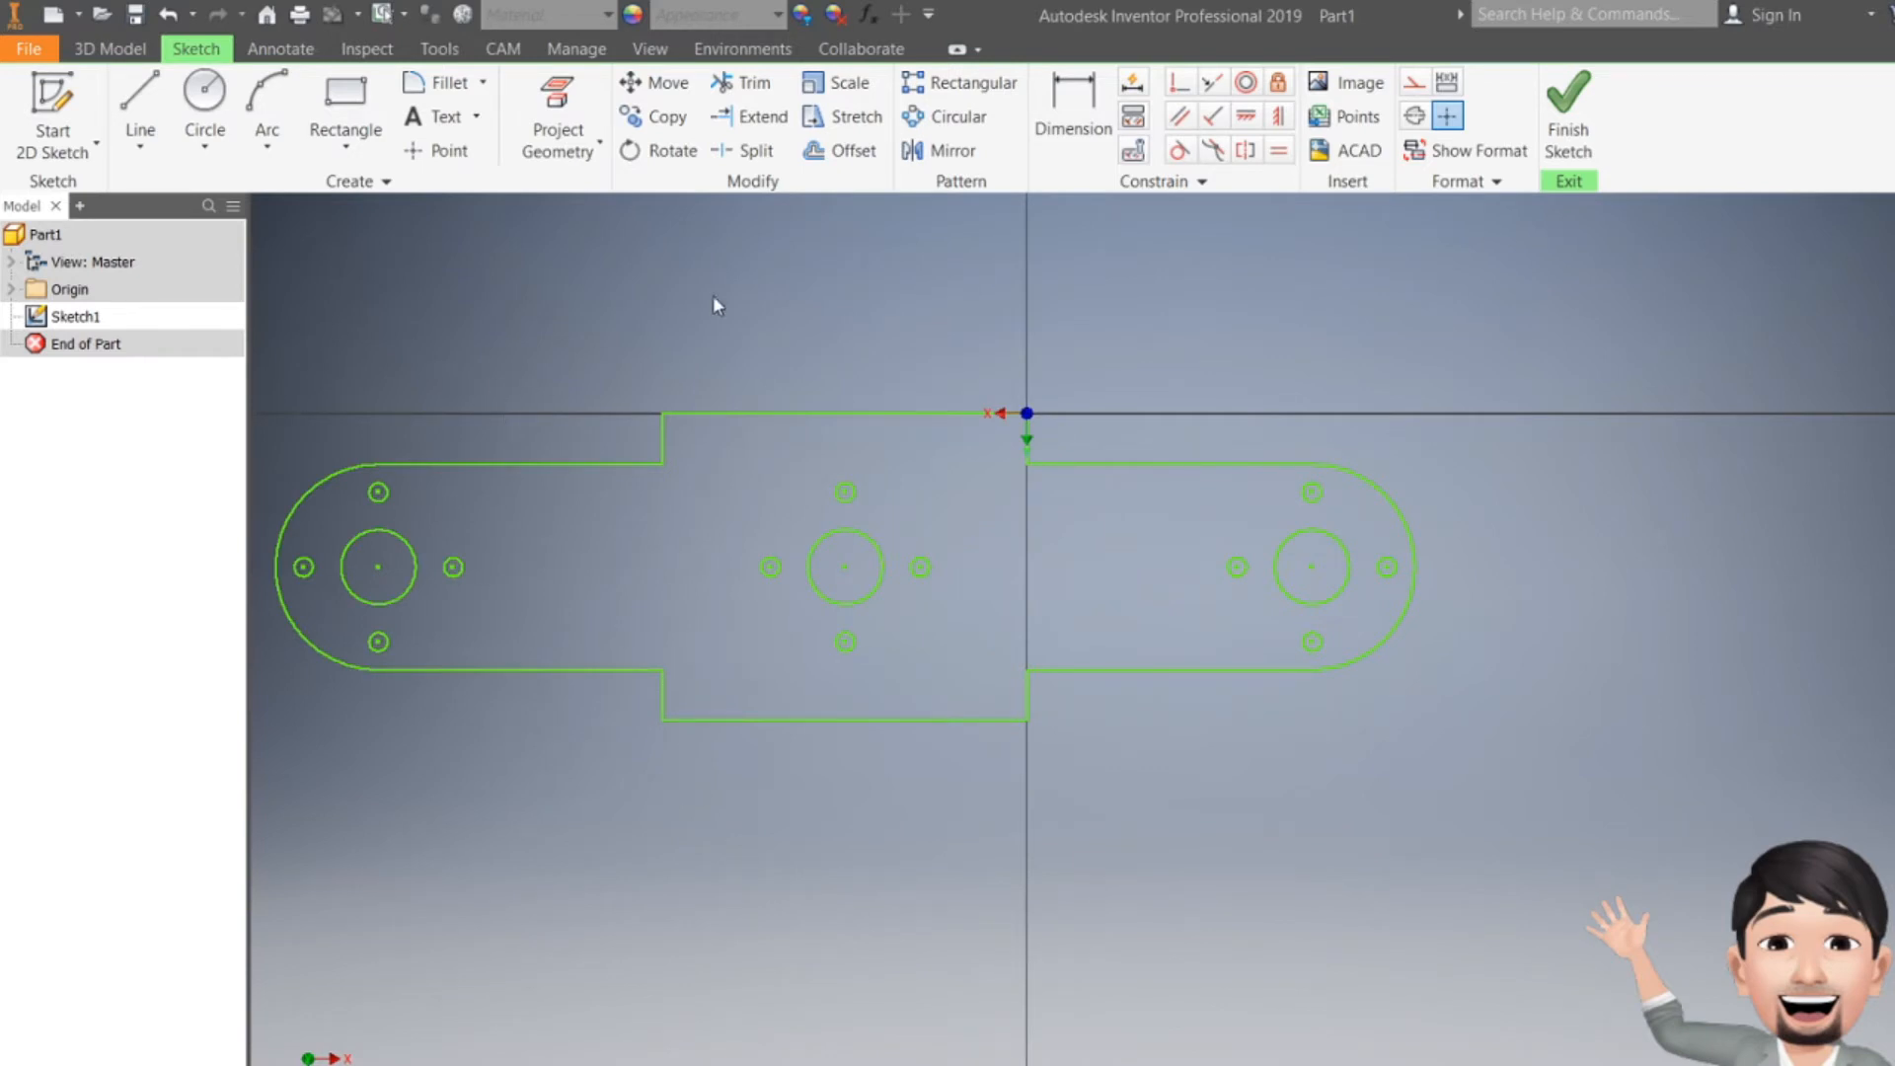
click(1568, 111)
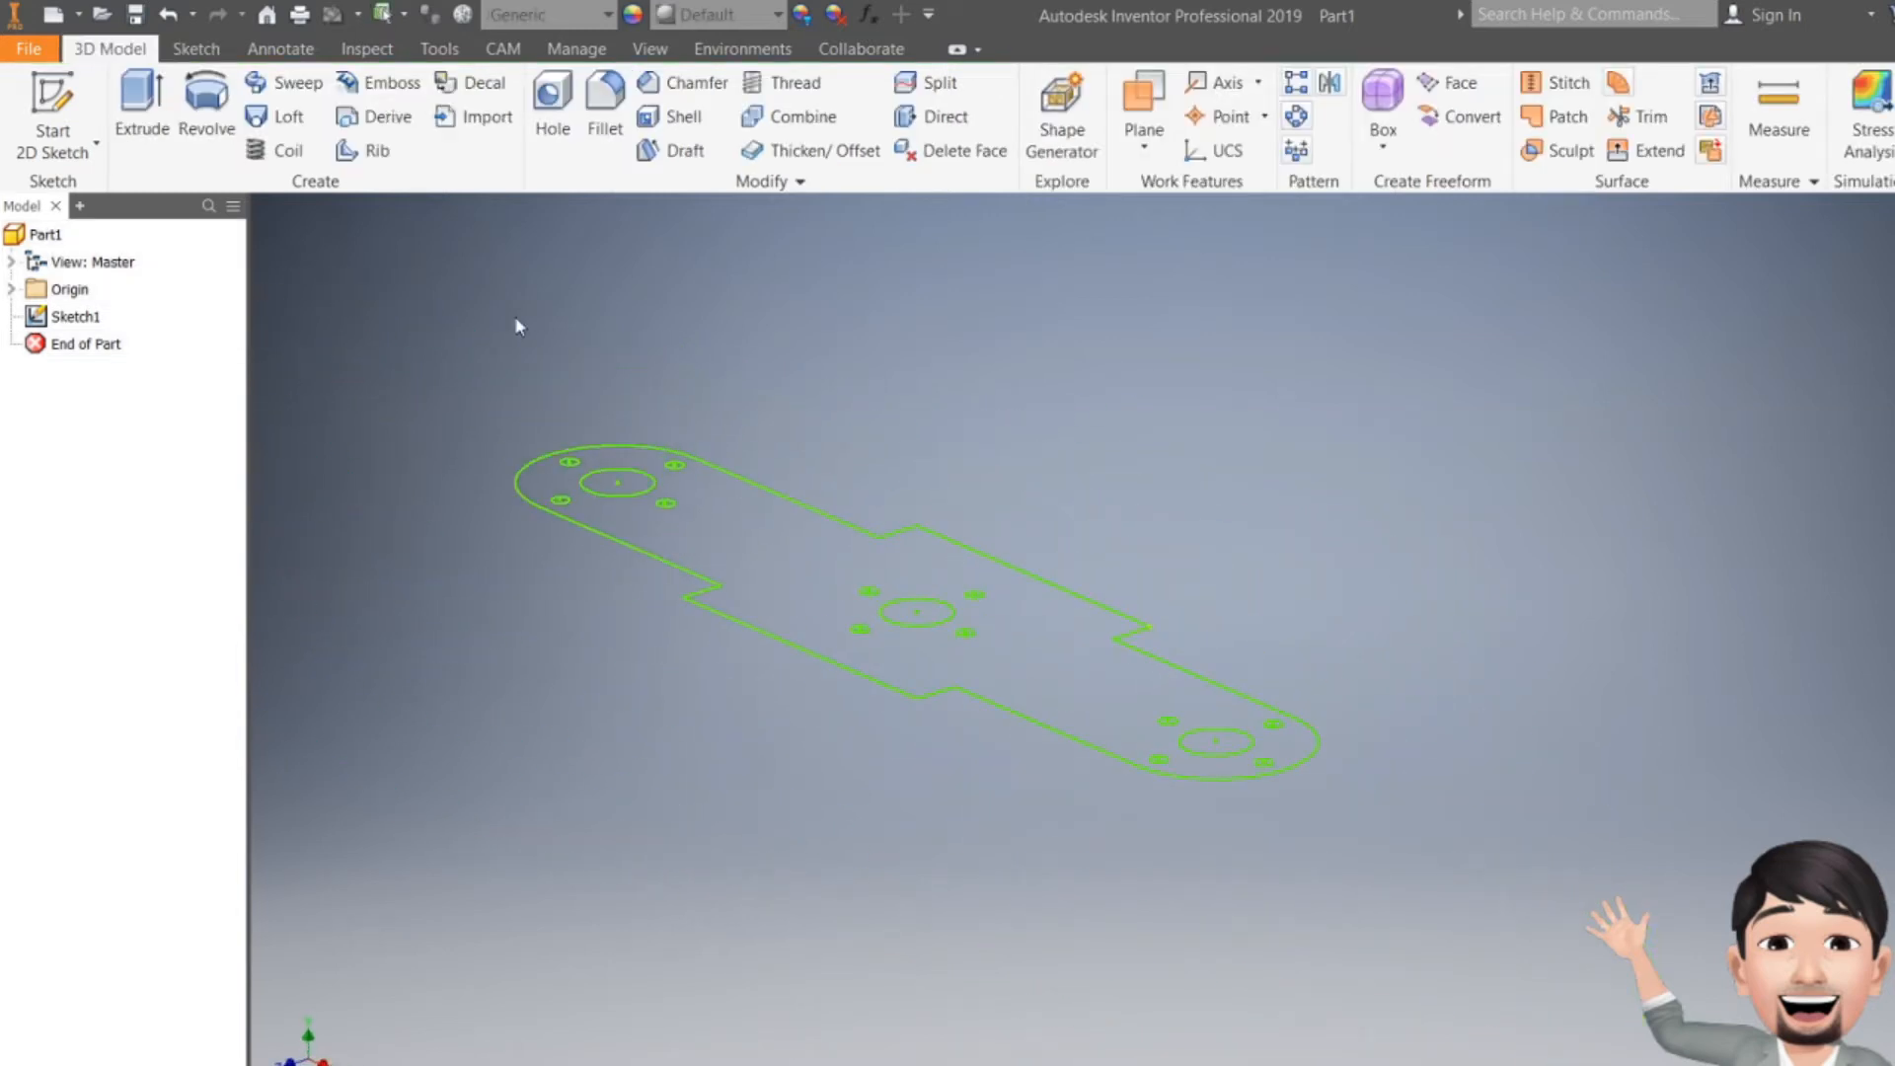
- Extrude the pasted plate profile, keeping its holes open, to a thickness of 2 mm
click(142, 99)
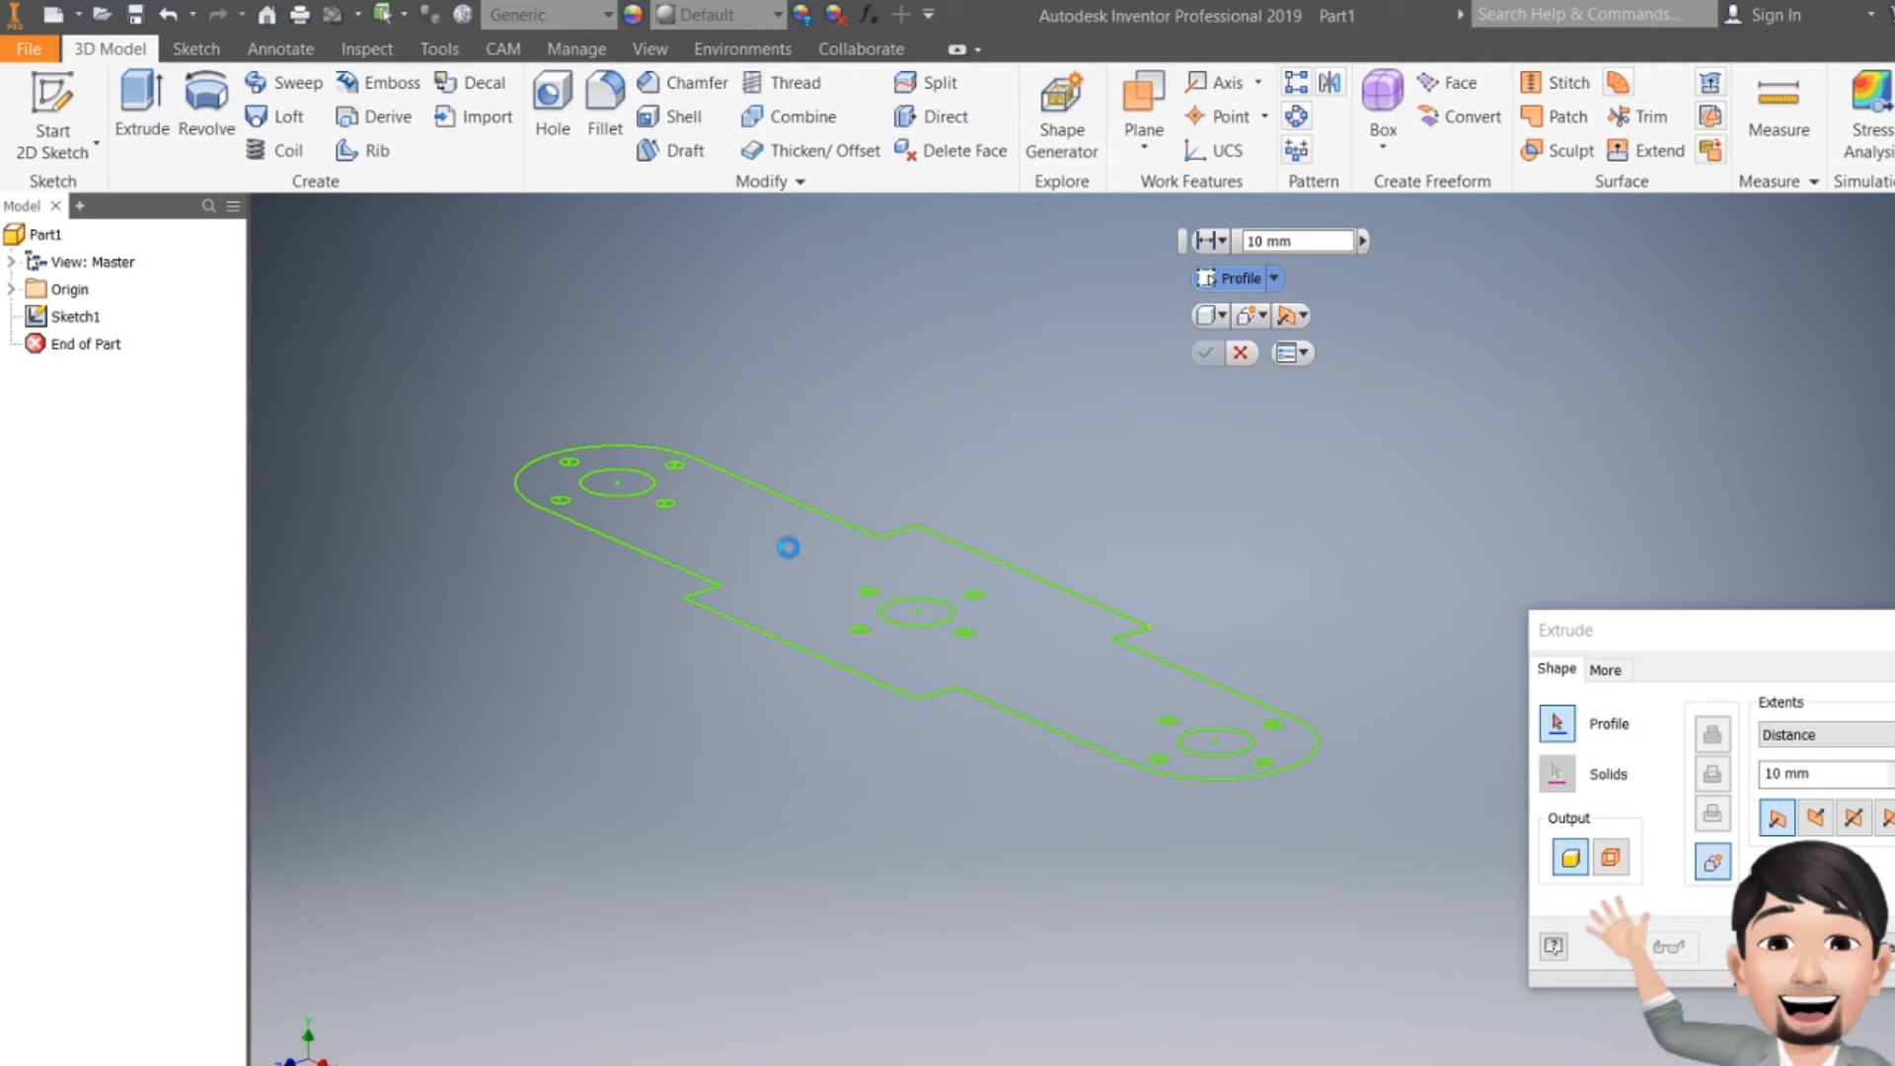
click(788, 546)
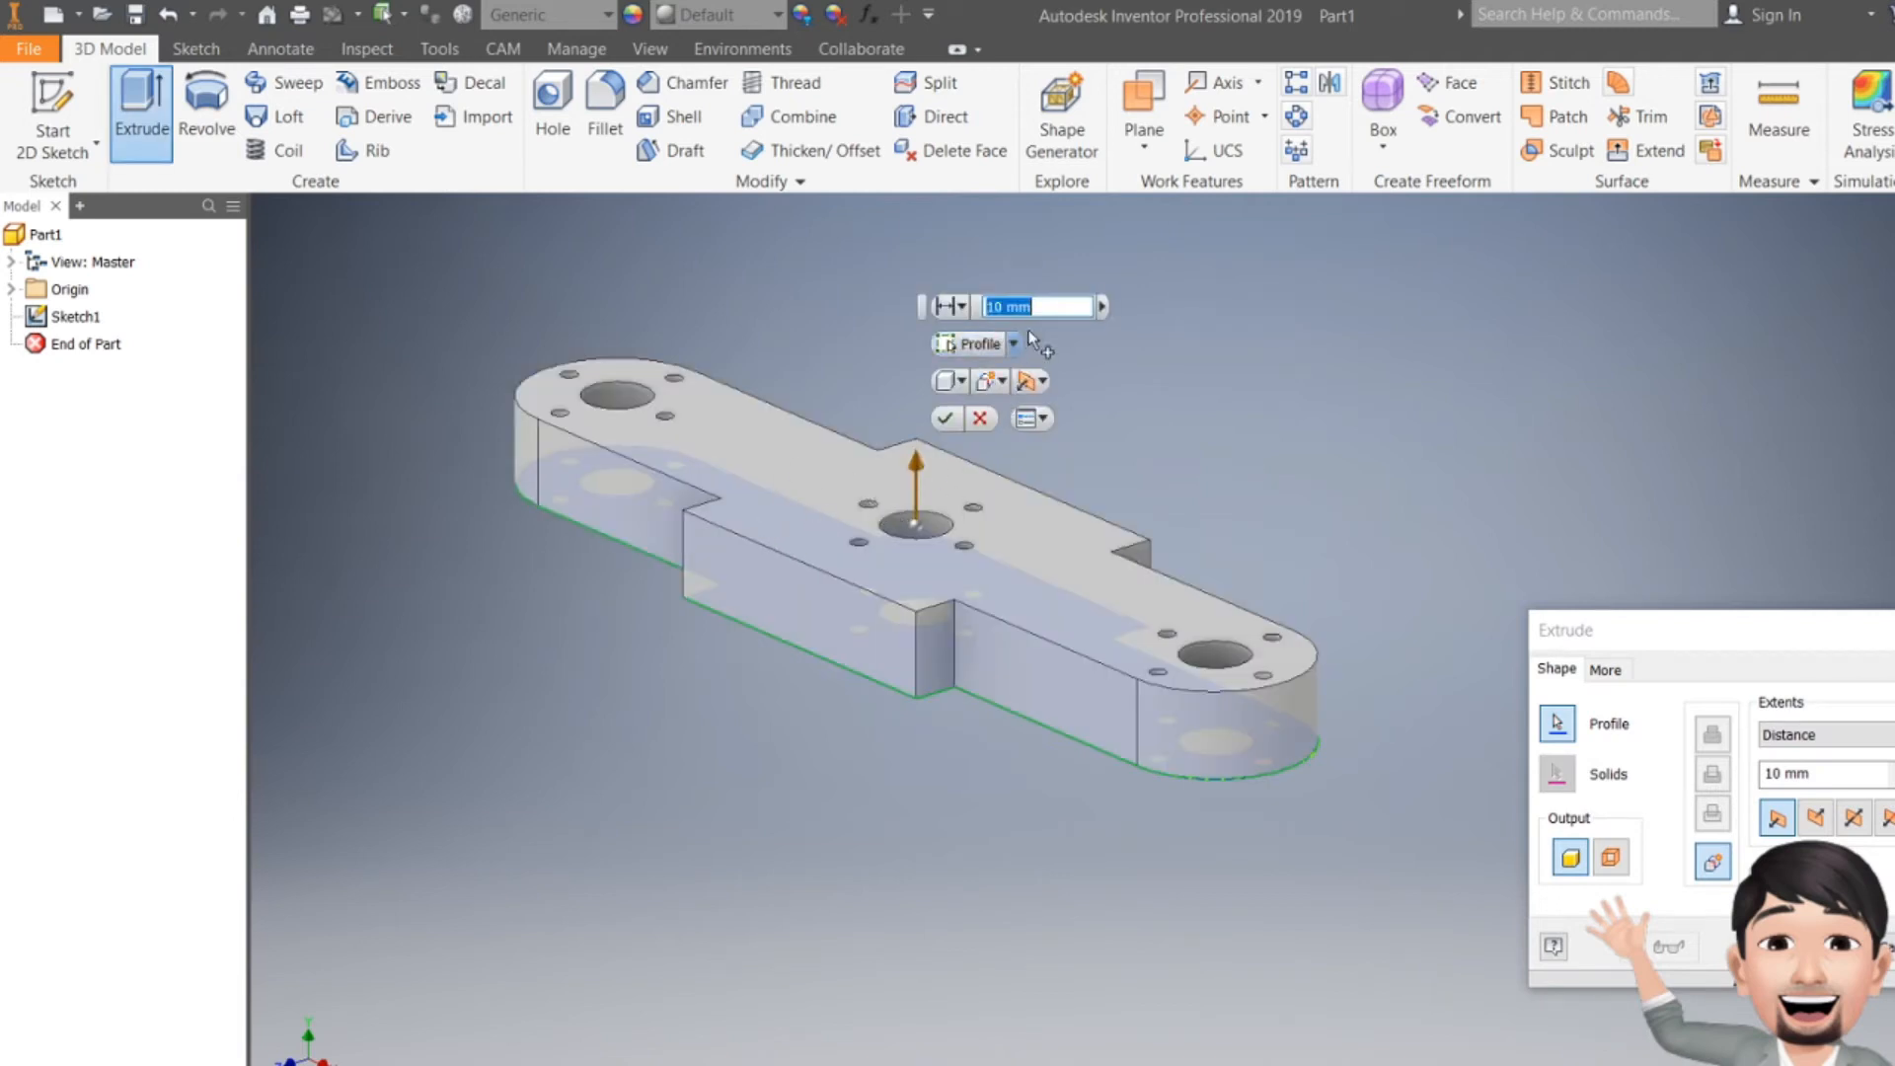
text(2)
click(939, 422)
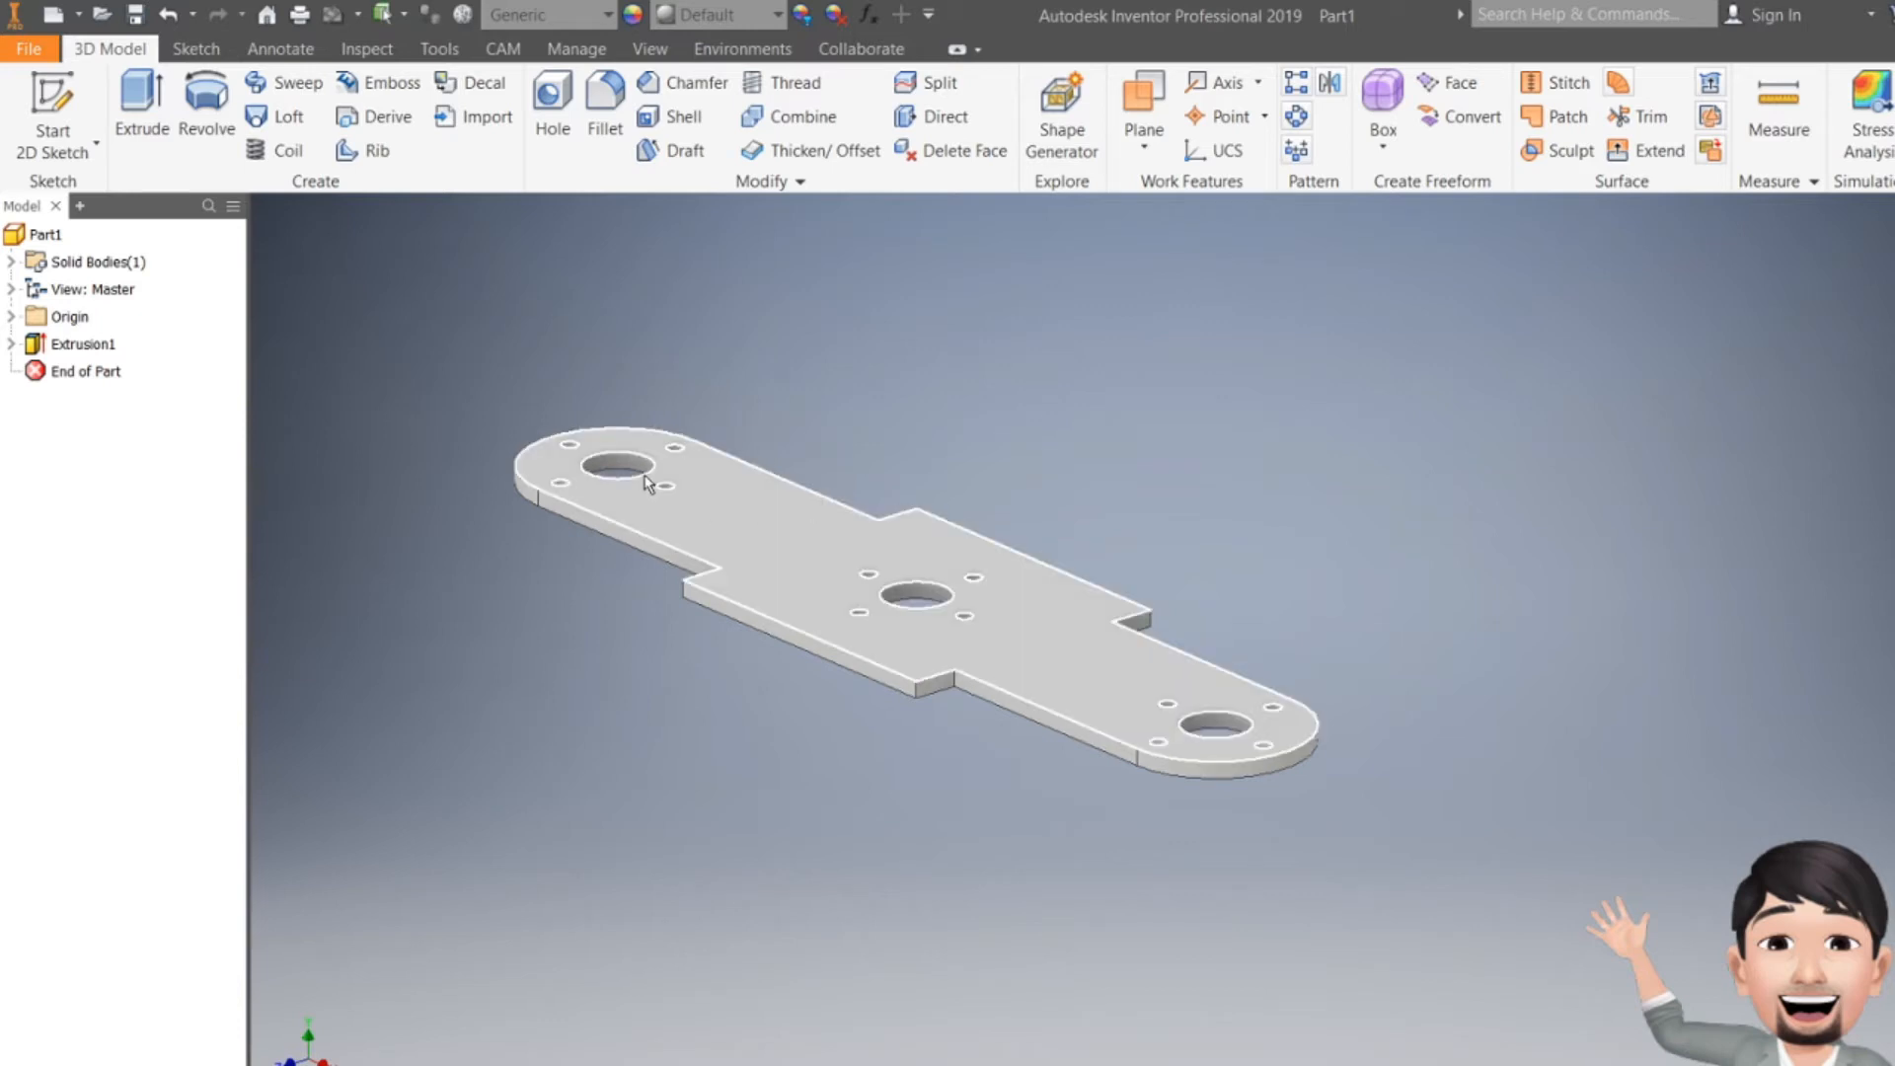
scroll(647, 483, up, 4)
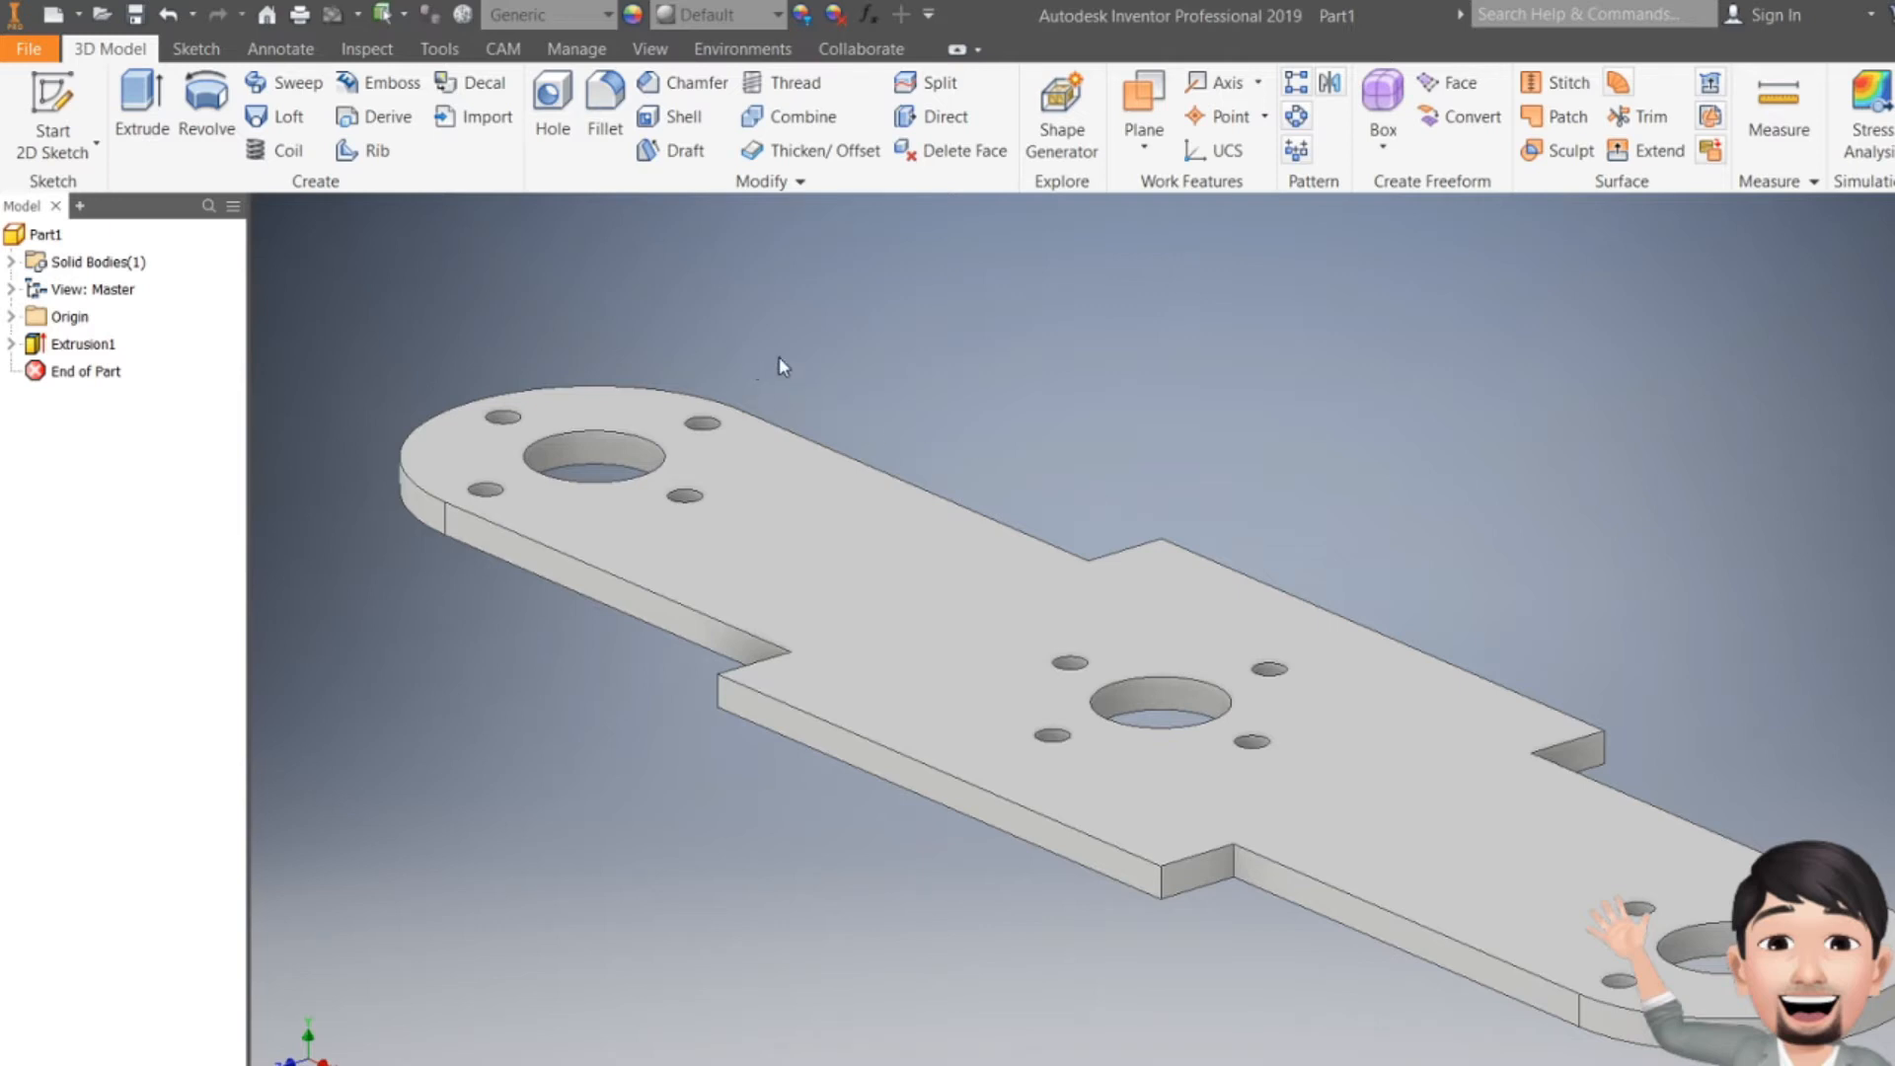
- Check the CAM tools for the new part, close it without saving, and finish the sketch in the flat pattern
click(505, 50)
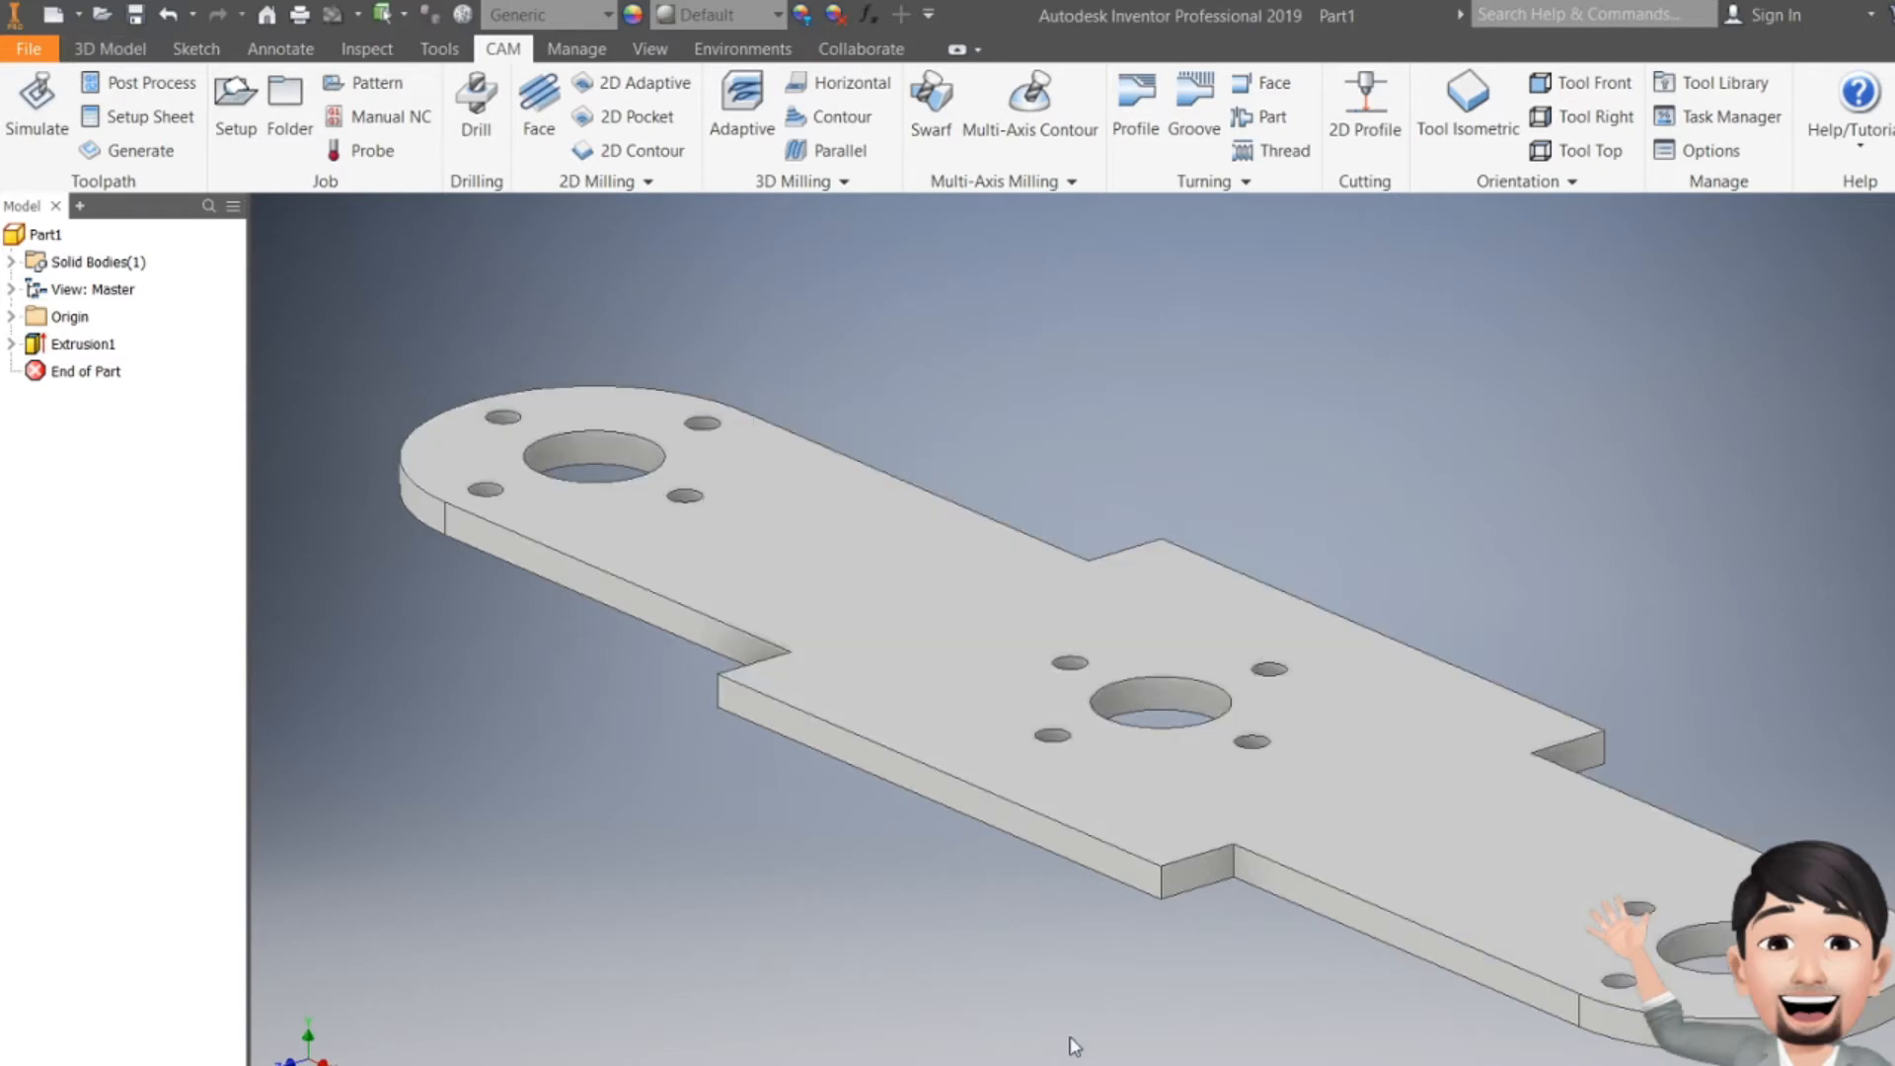
click(1088, 1064)
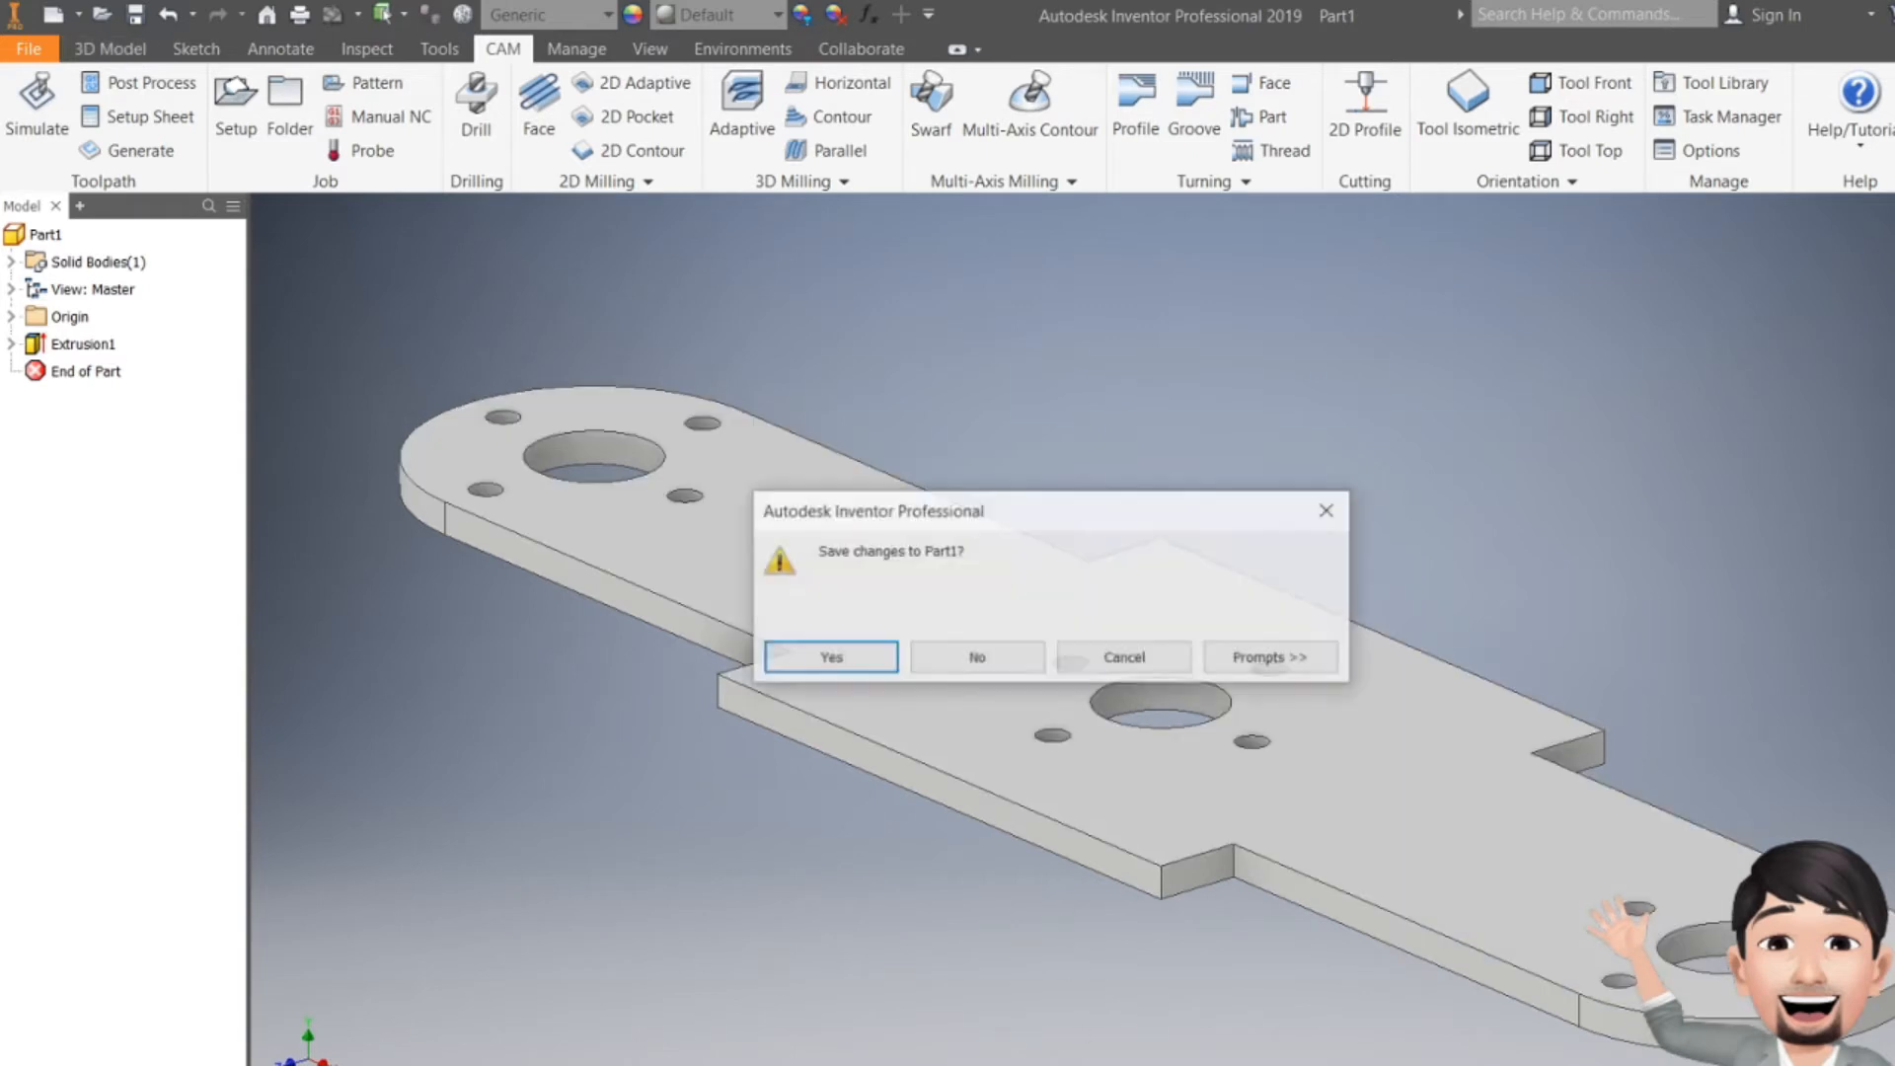
click(988, 661)
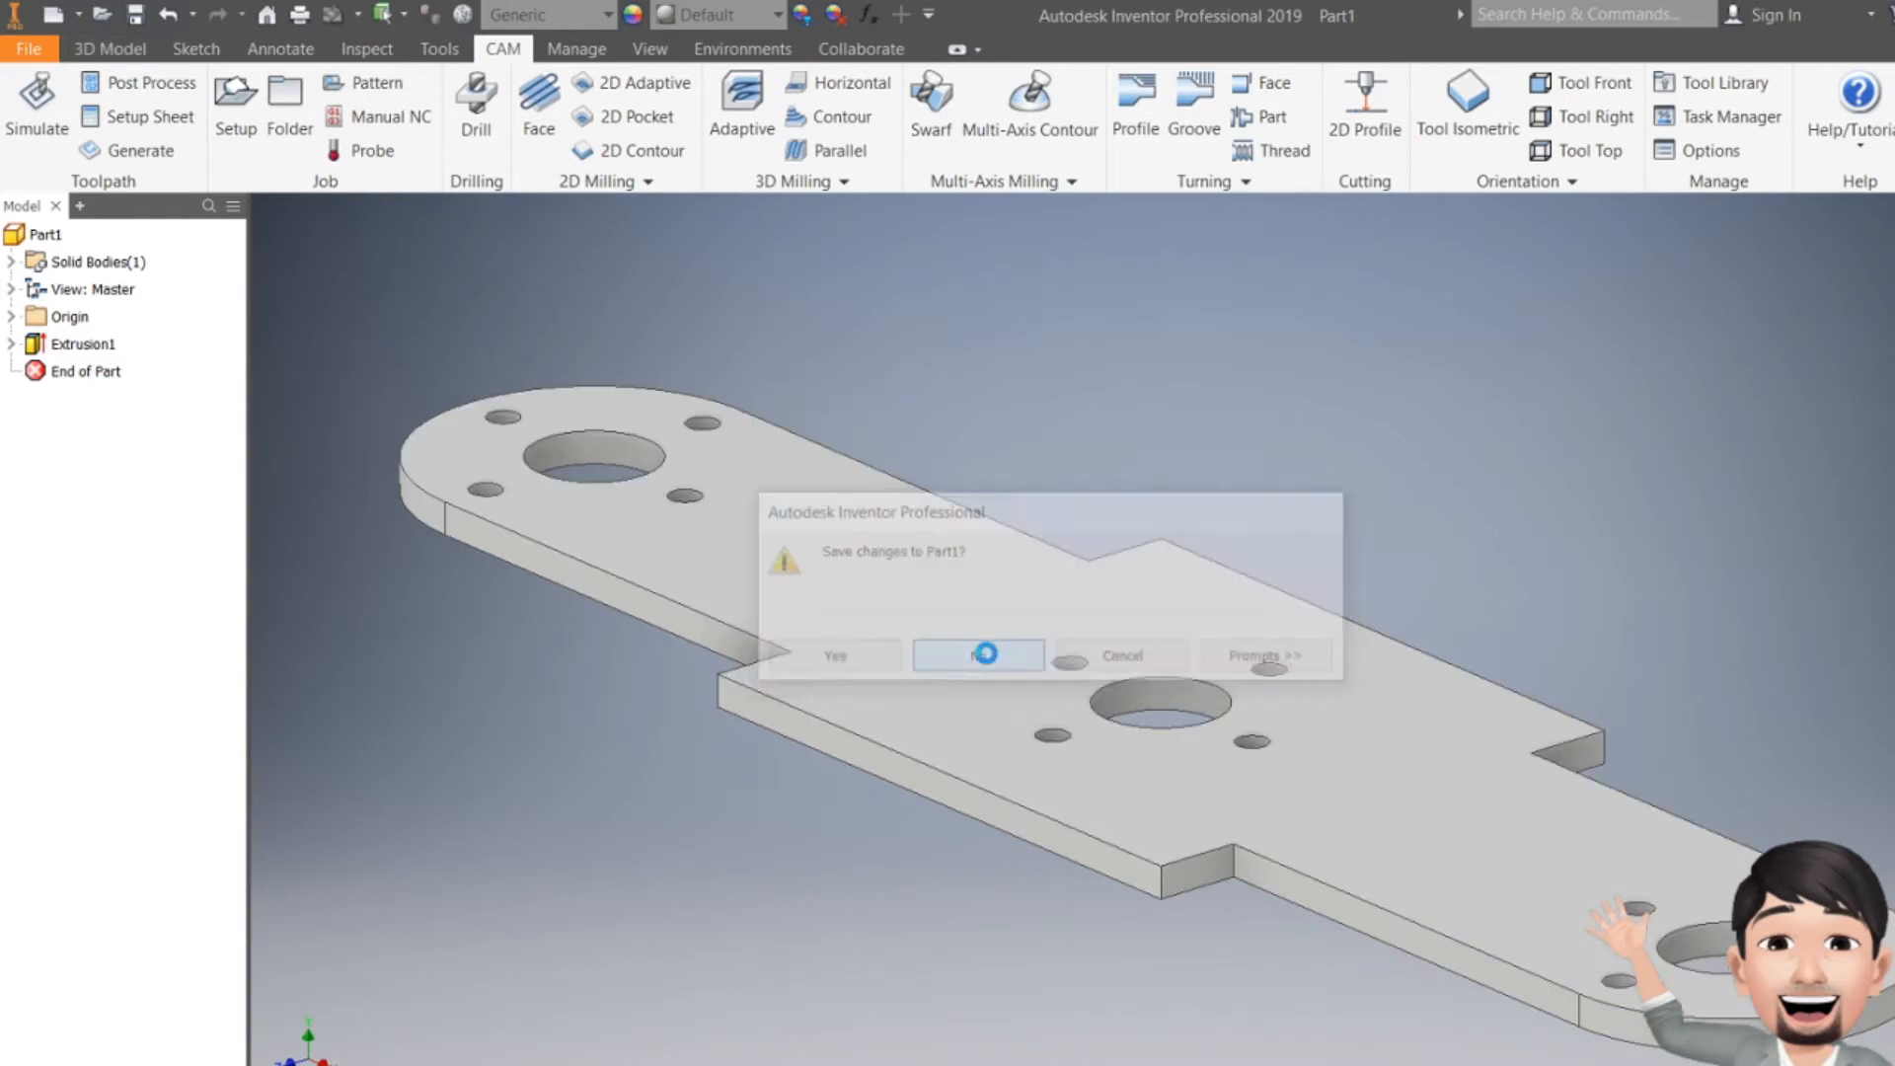
click(1577, 156)
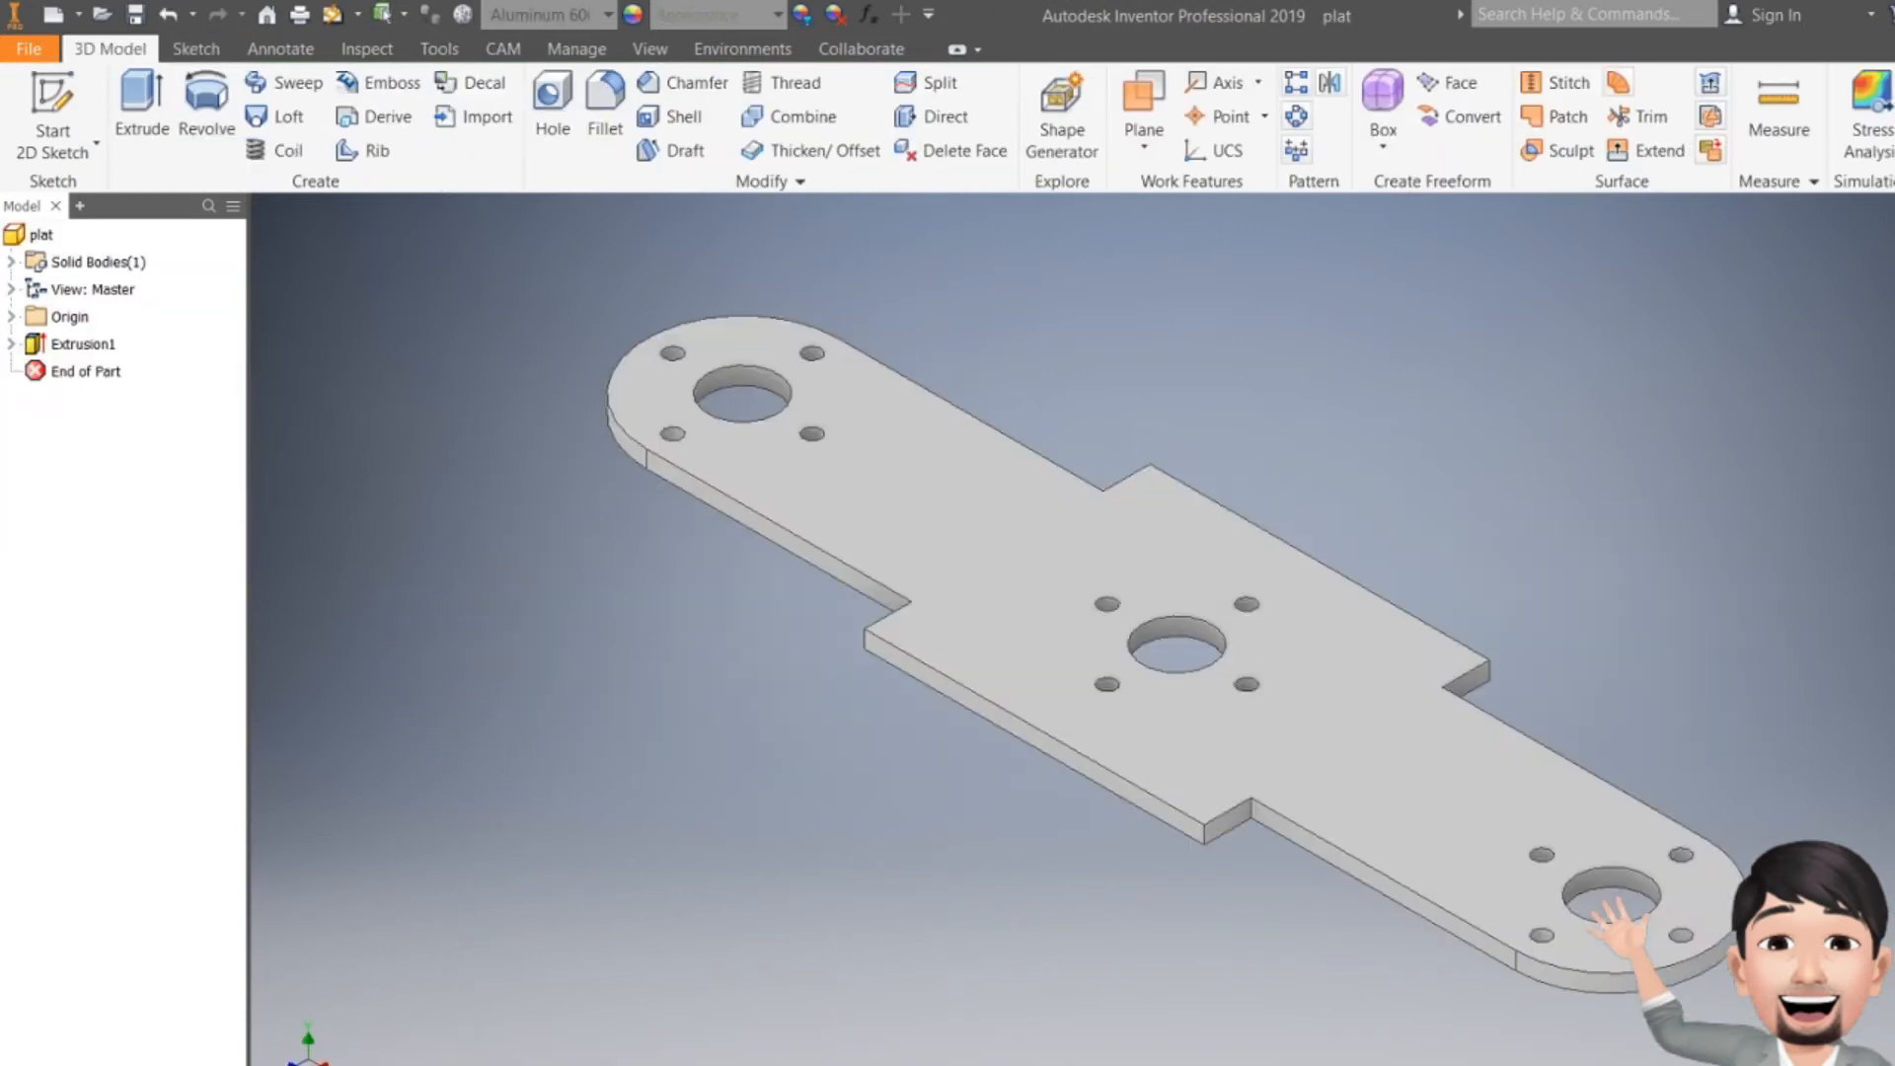
middle_drag(1102, 585, 968, 593)
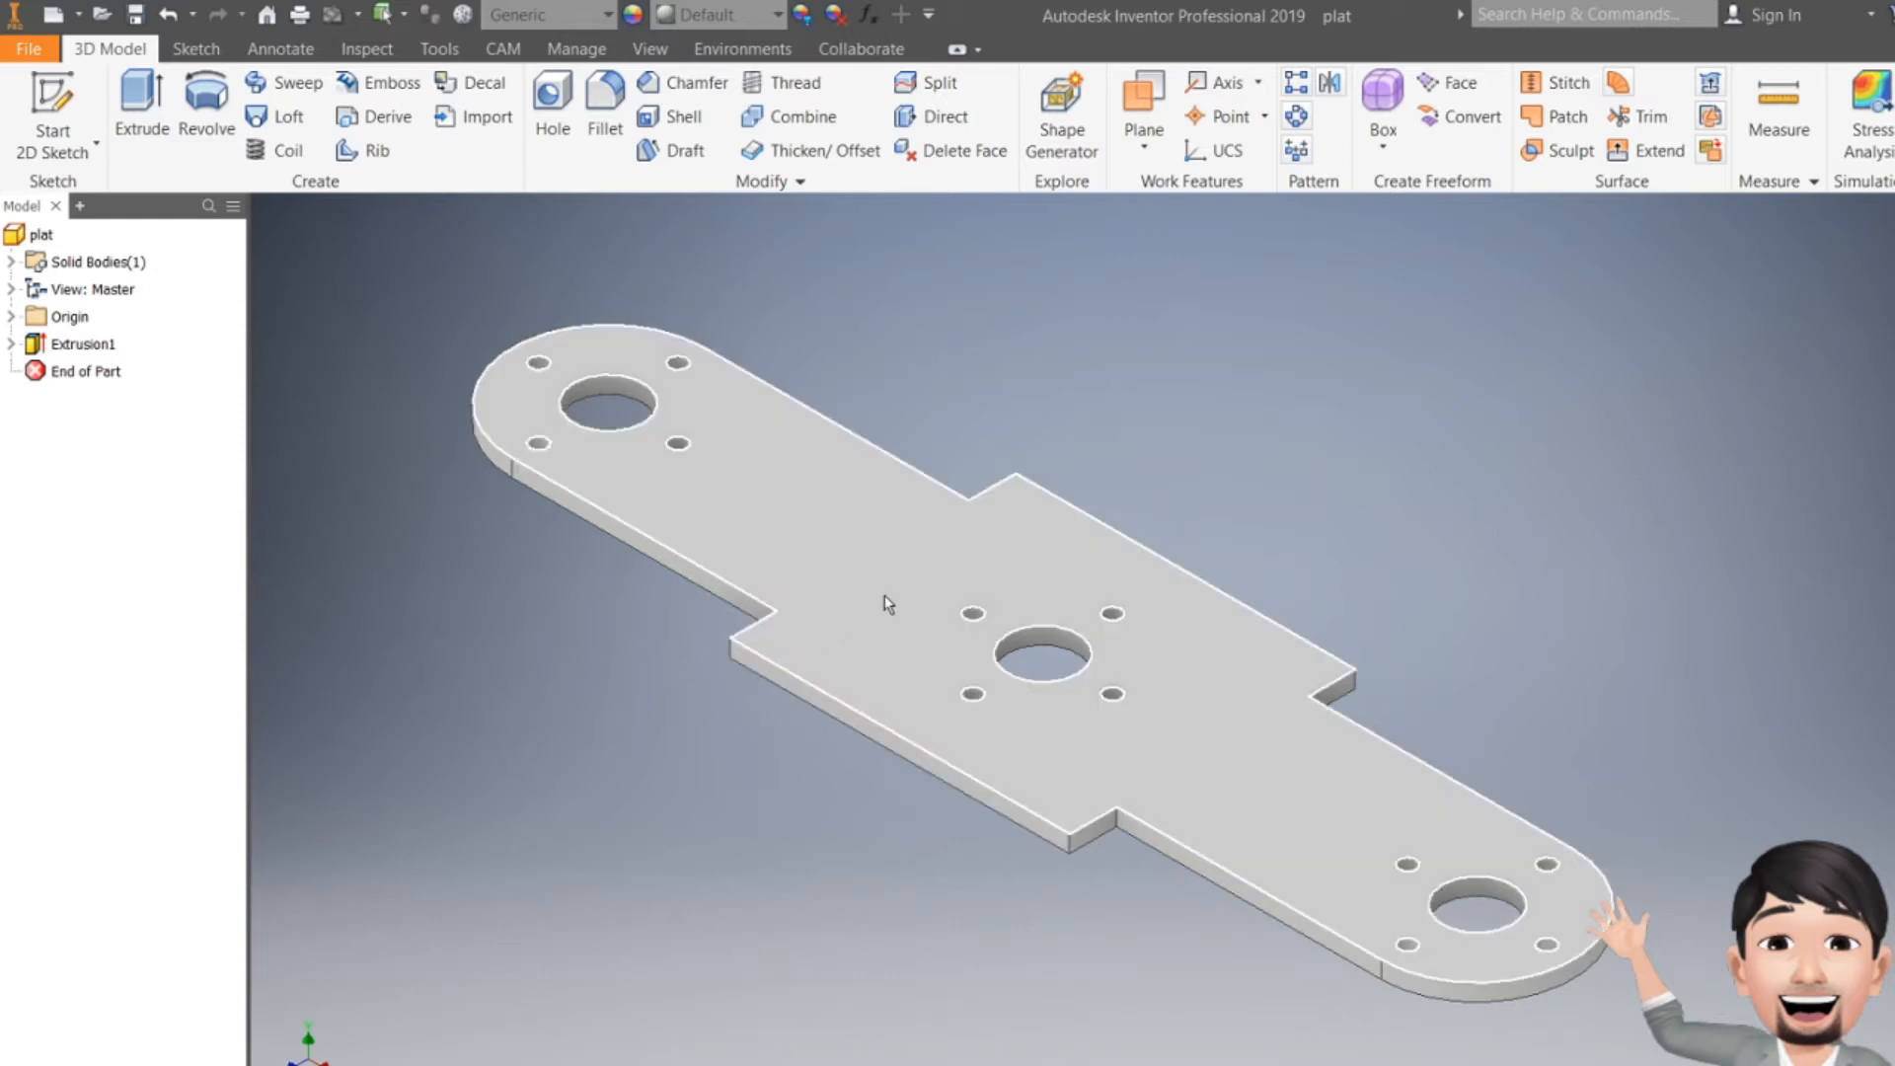
mouse_move(885, 595)
mouse_move(866, 536)
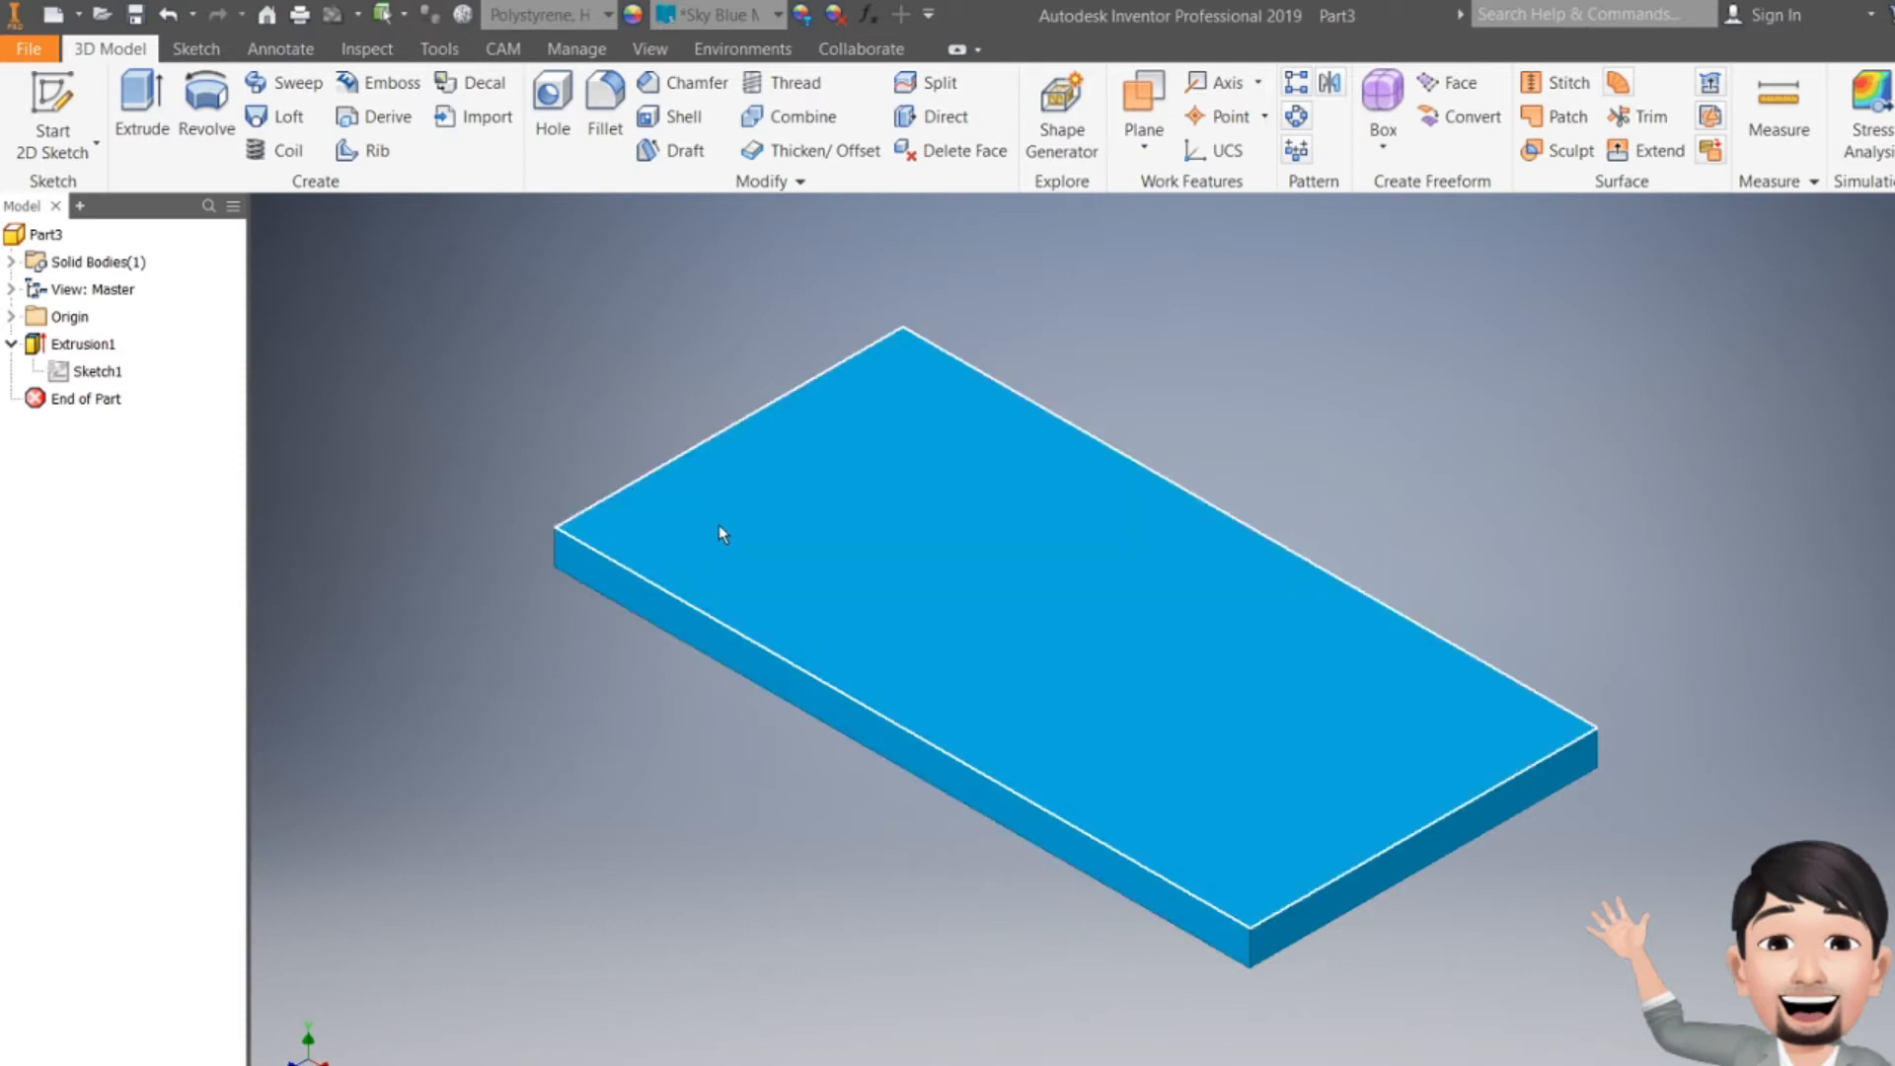
- Specify an annotation standard for the part and add a 3D dimension to the block's long upper front edge
click(281, 49)
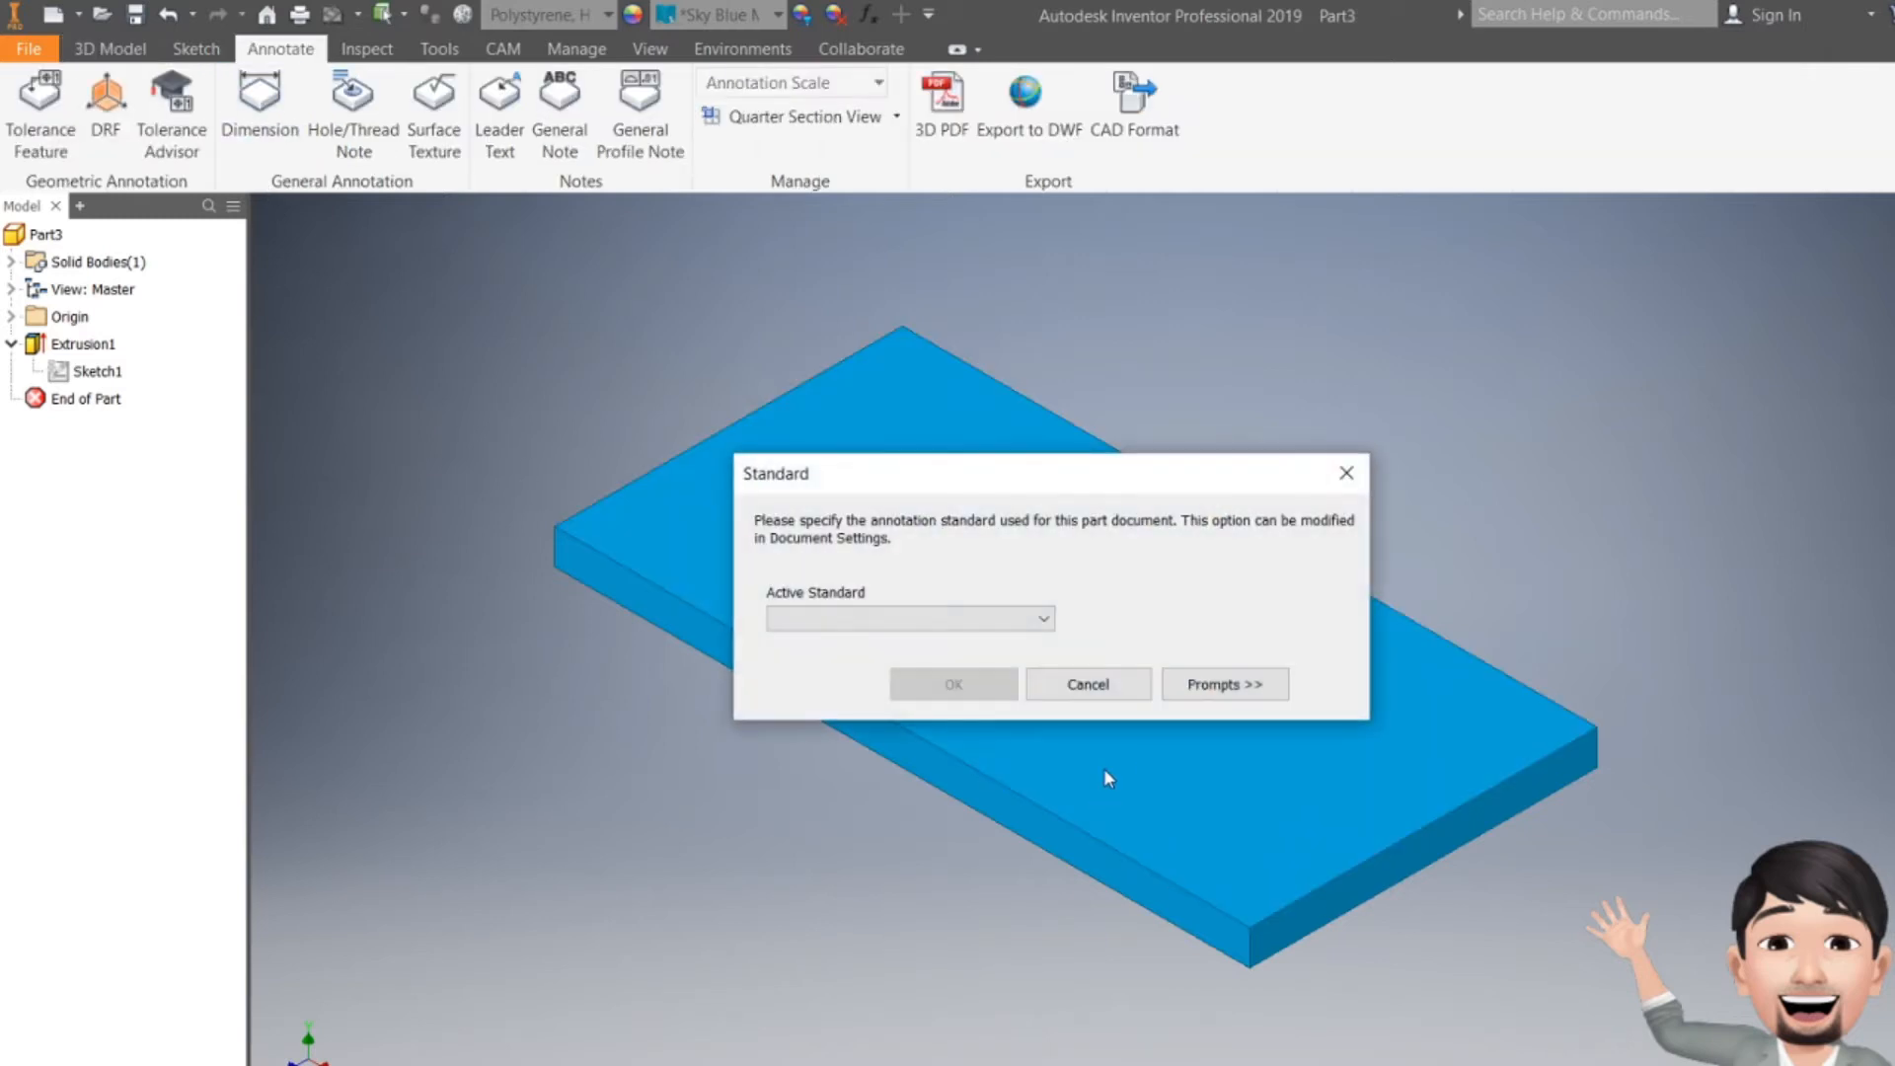
click(1020, 622)
click(836, 695)
click(972, 686)
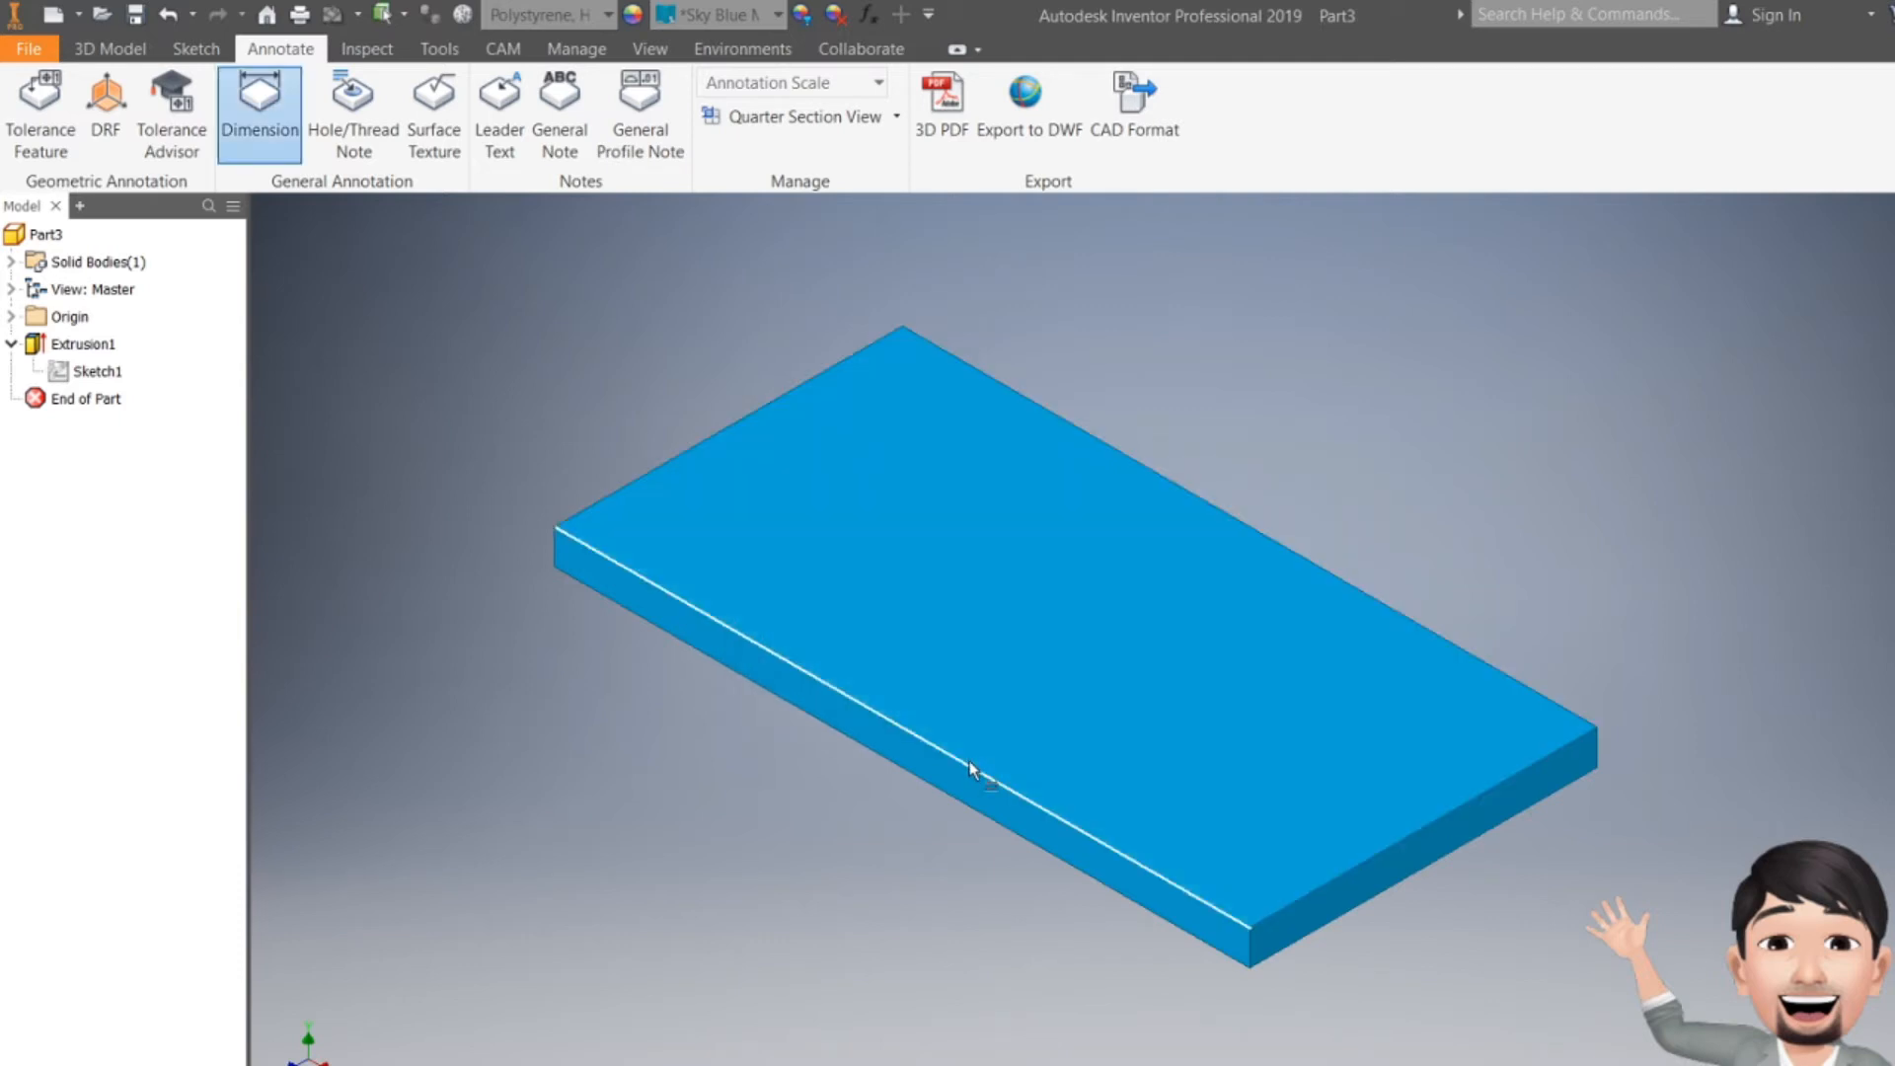
click(972, 770)
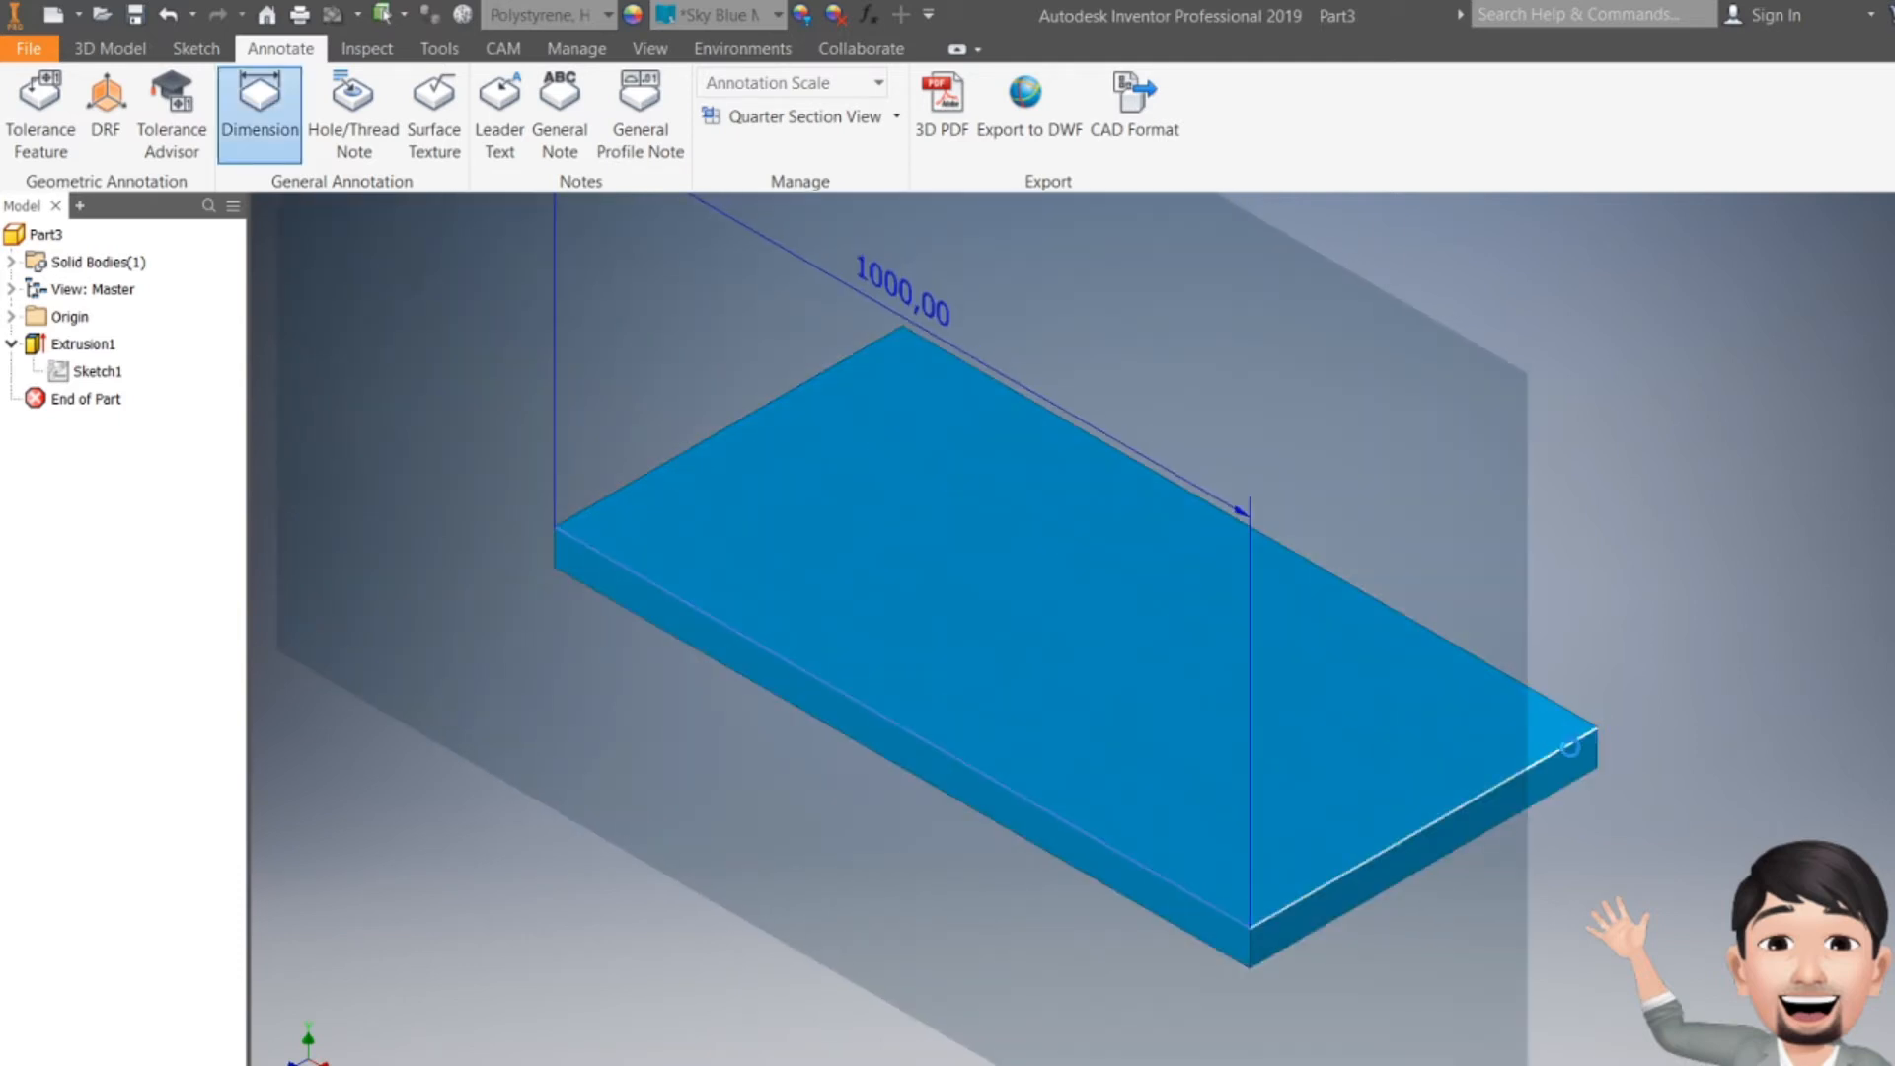
click(1240, 435)
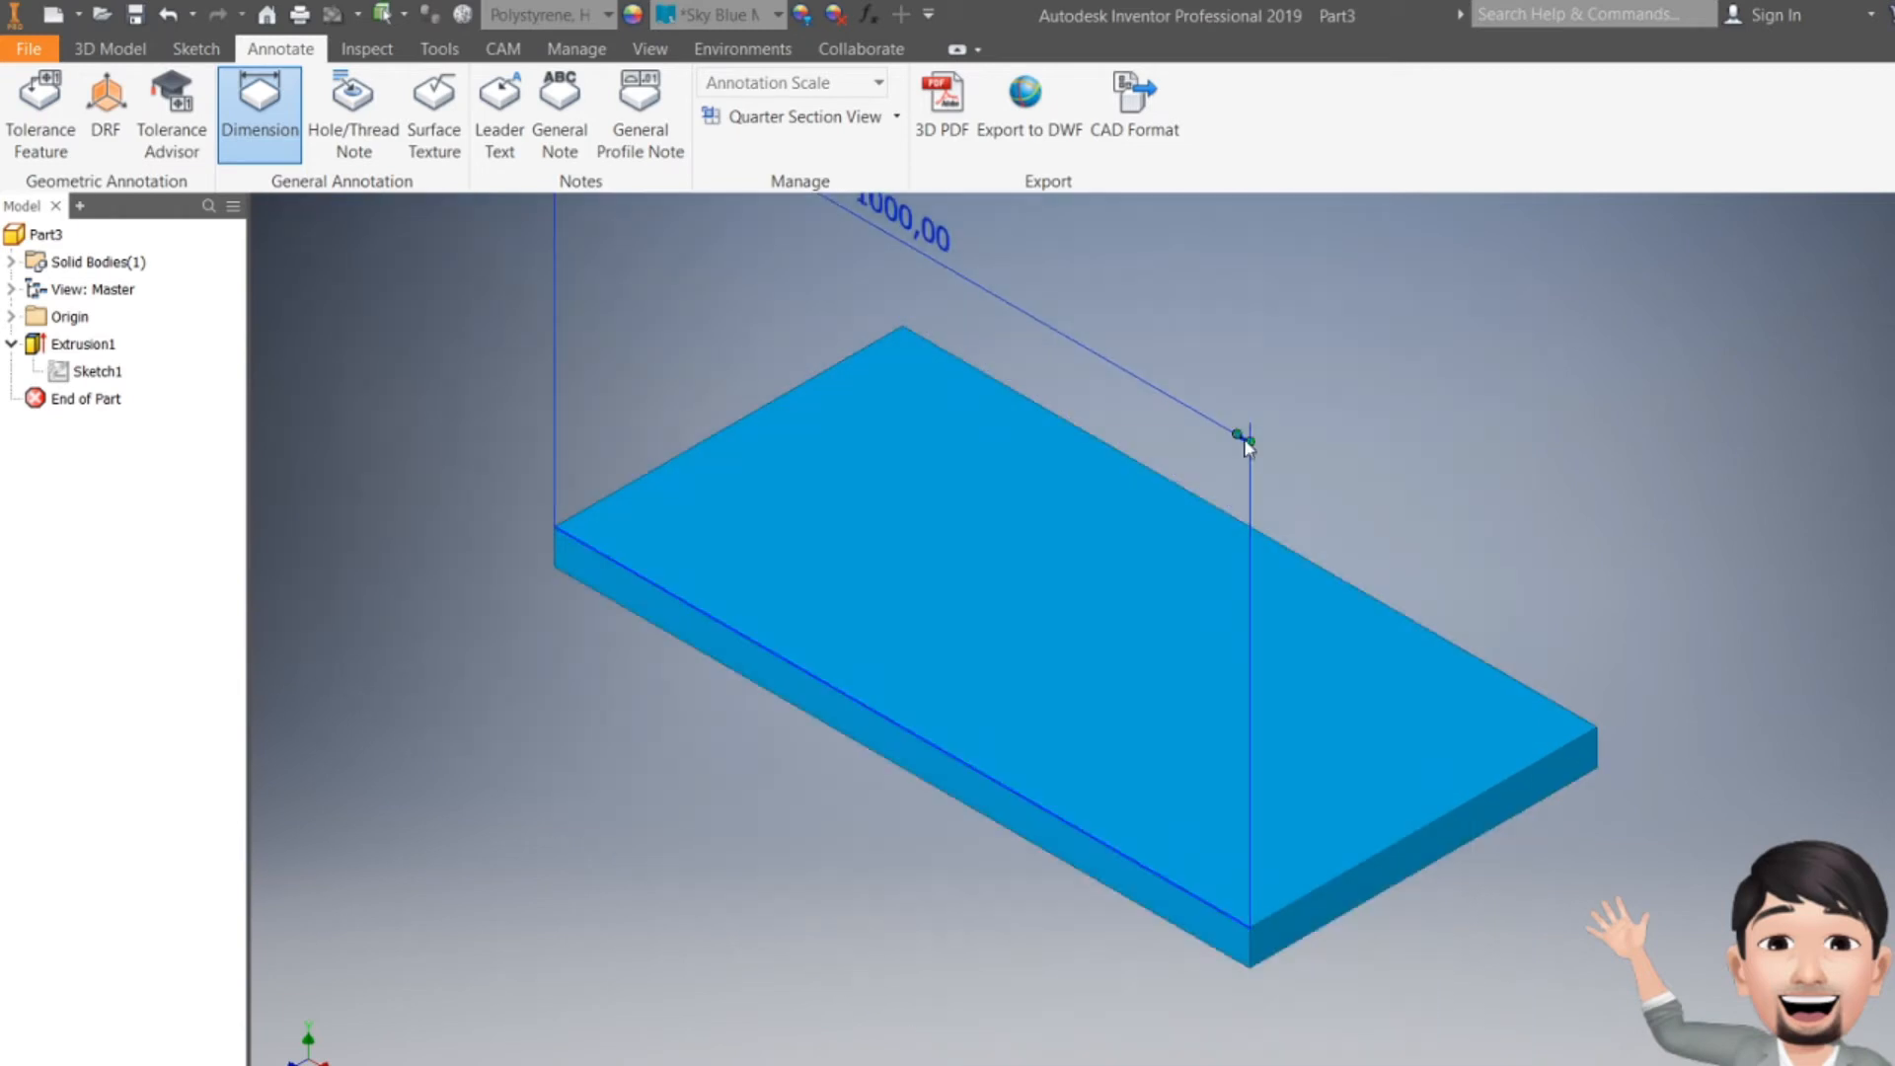
key(Escape)
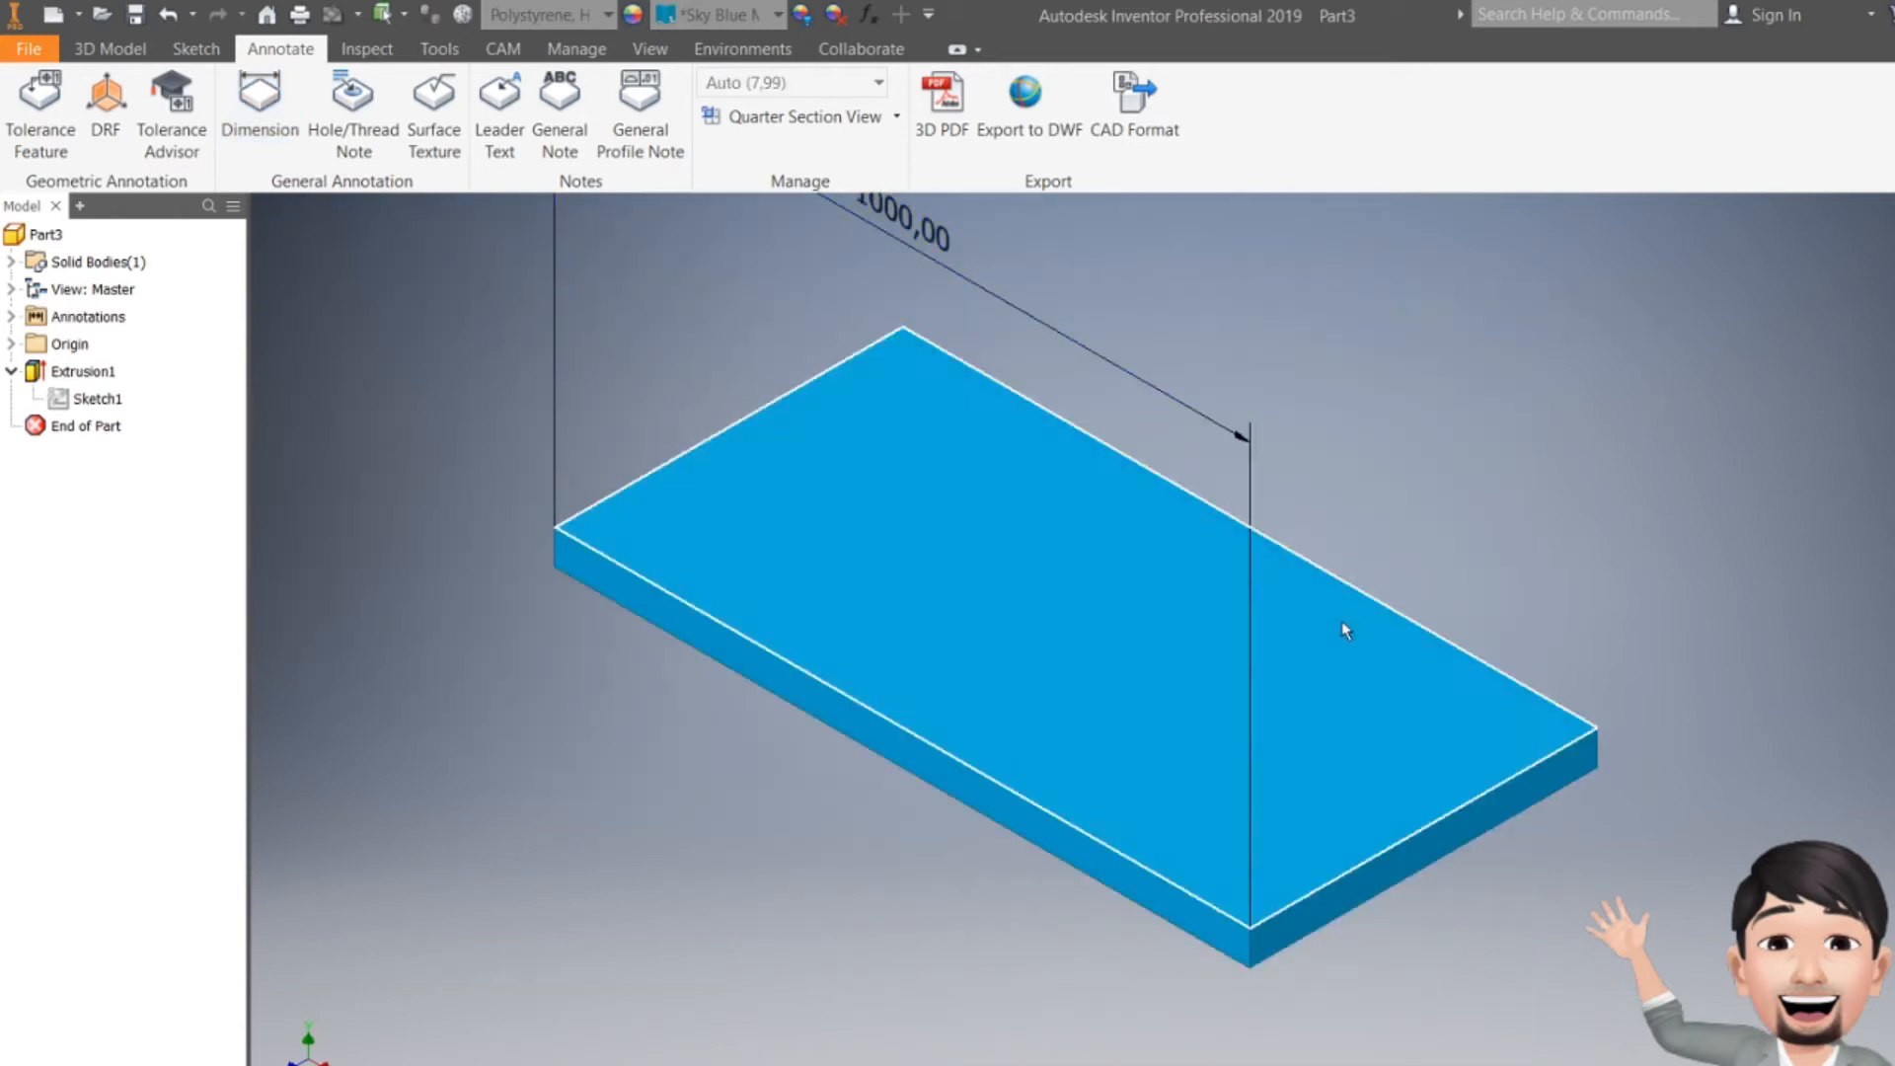
- Add a 3D dimension to the block's short upper edge, placing it outside the block
key(d)
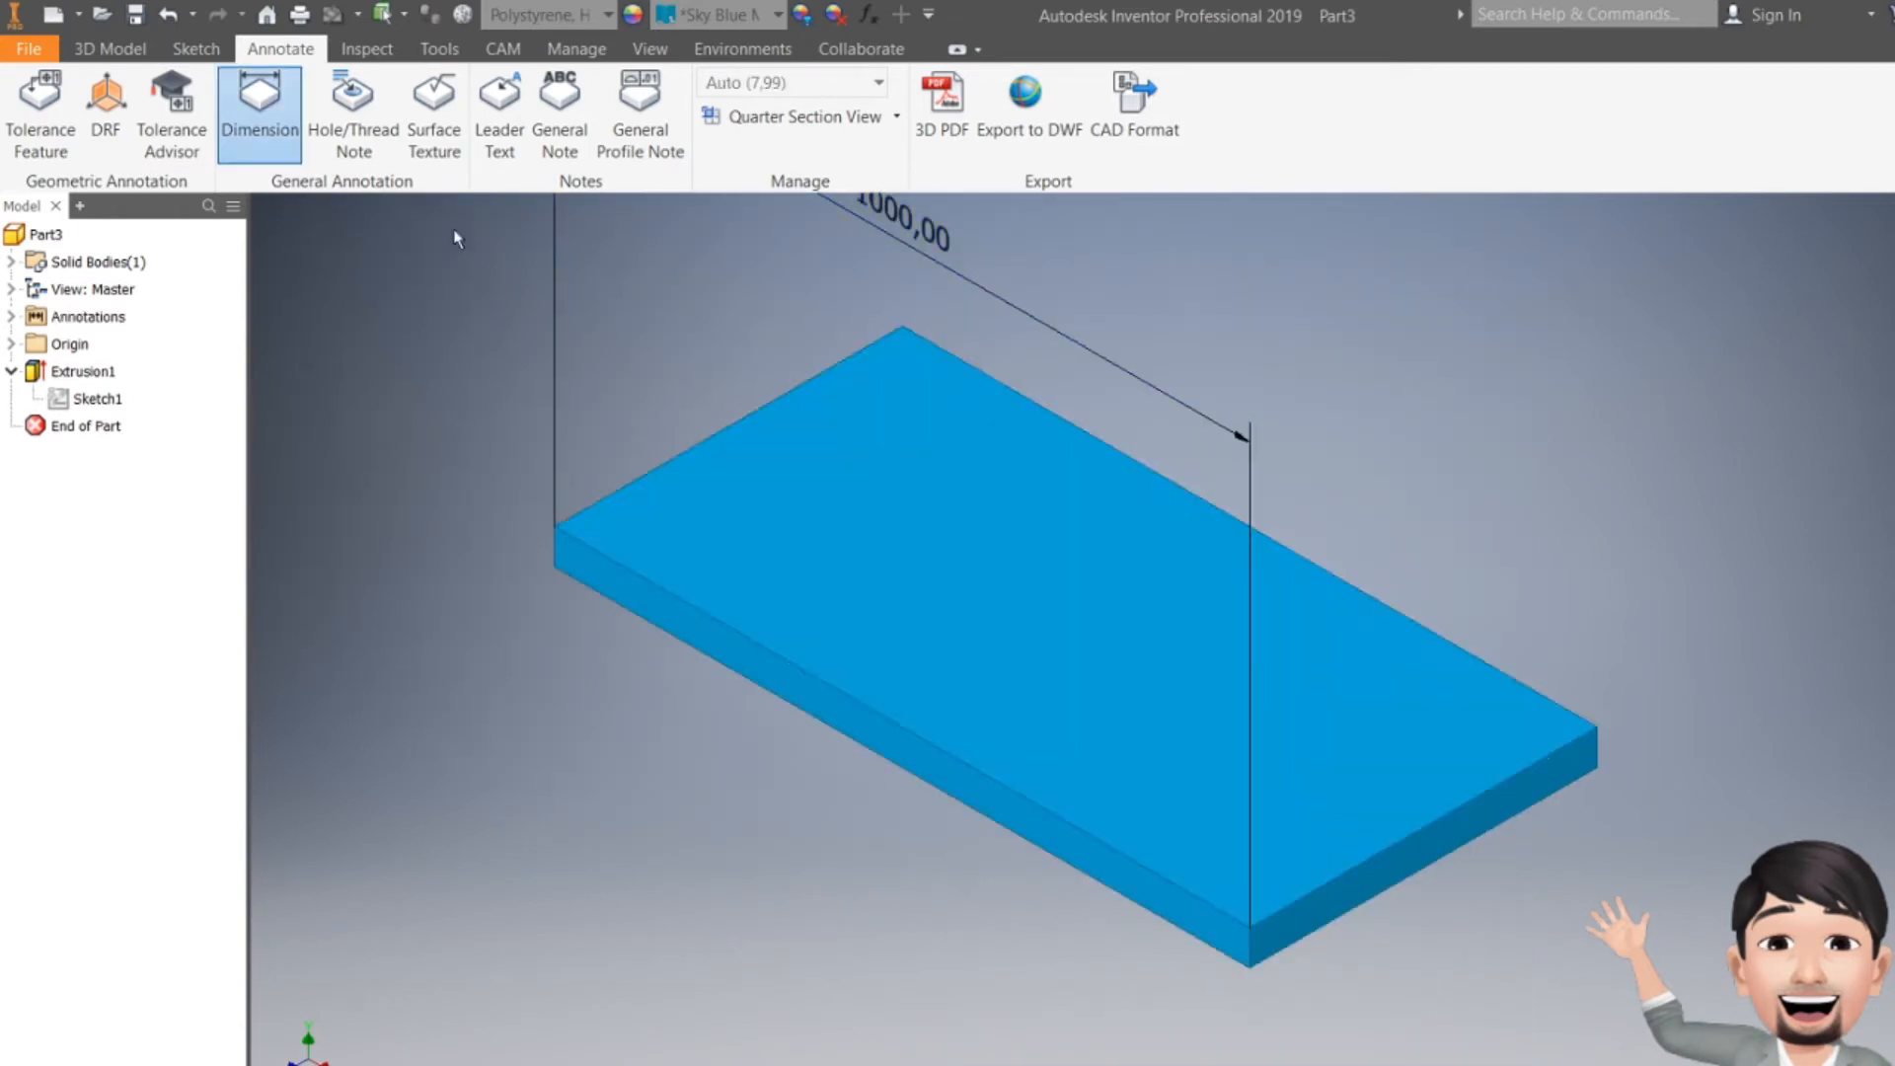
click(1520, 795)
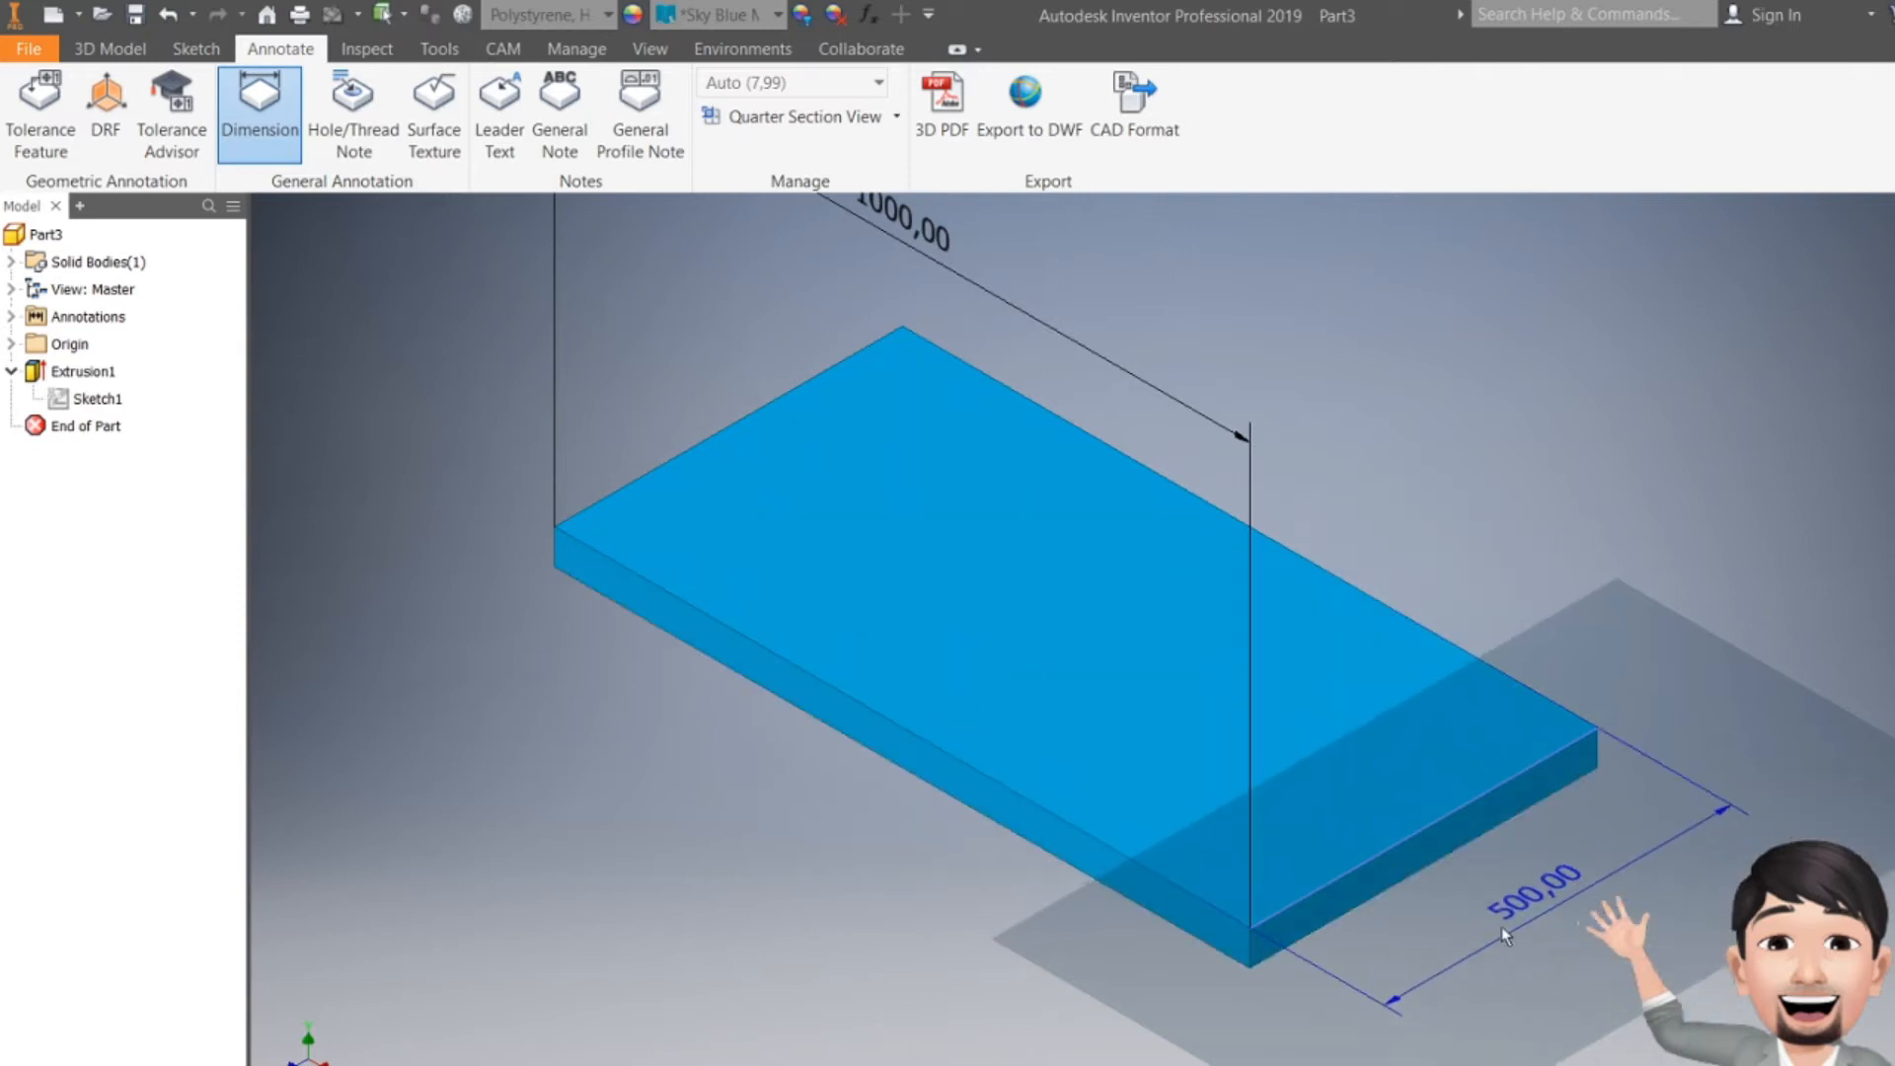
click(1500, 927)
key(Escape)
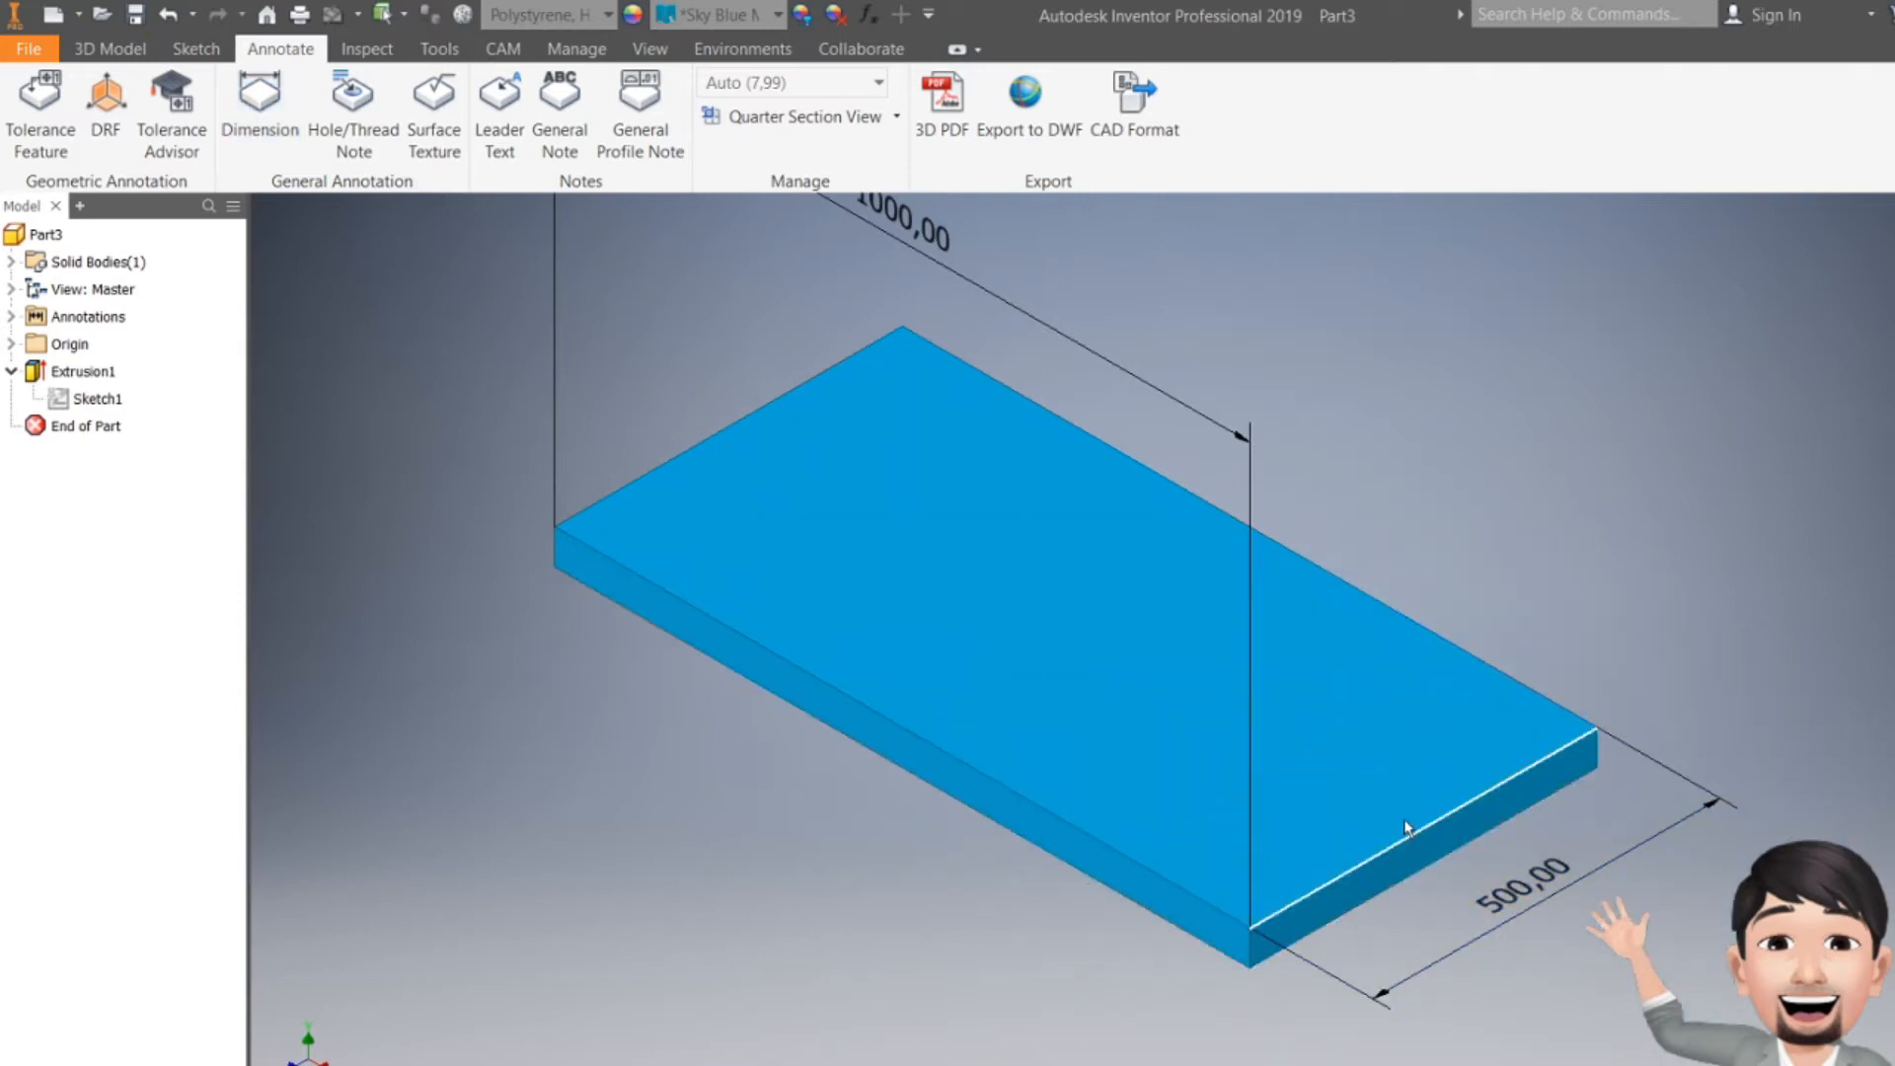
- Reposition the length and width dimensions closer to the block
click(928, 267)
drag(926, 266, 905, 381)
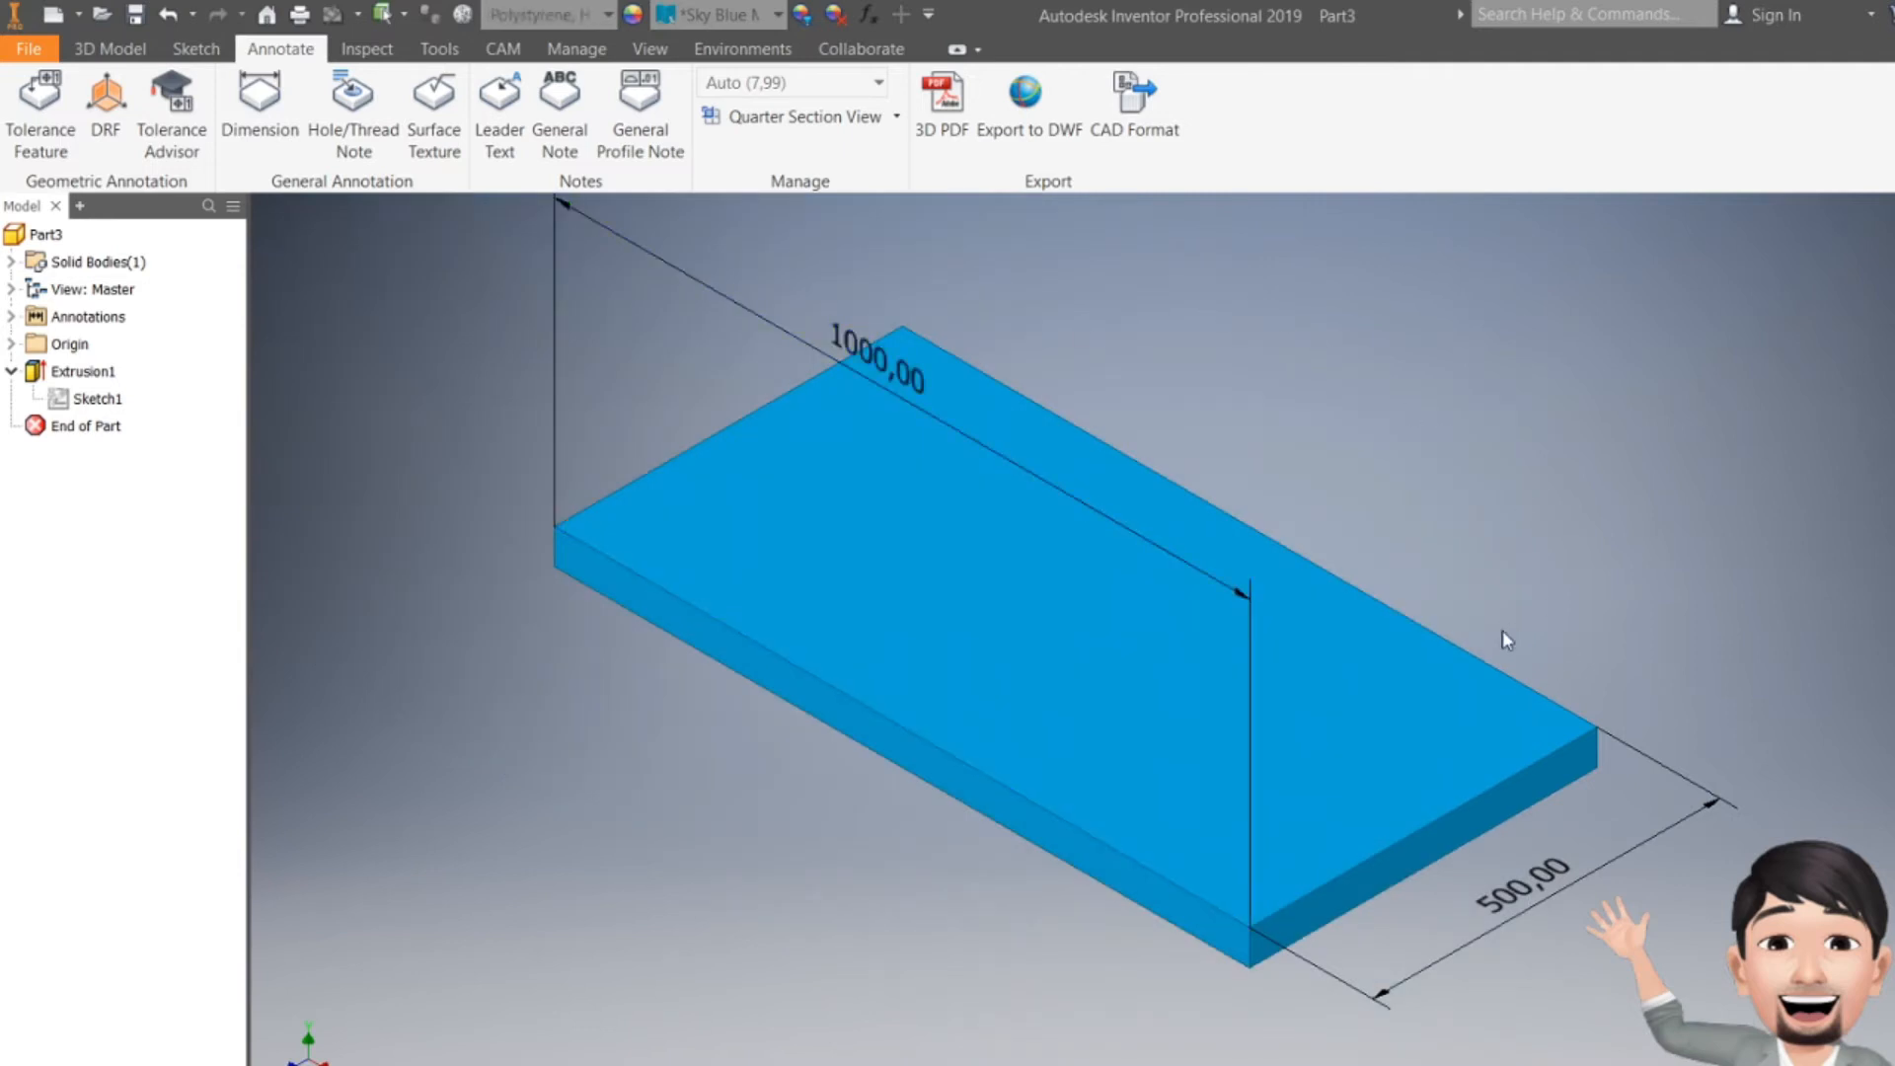
drag(1546, 893, 1534, 885)
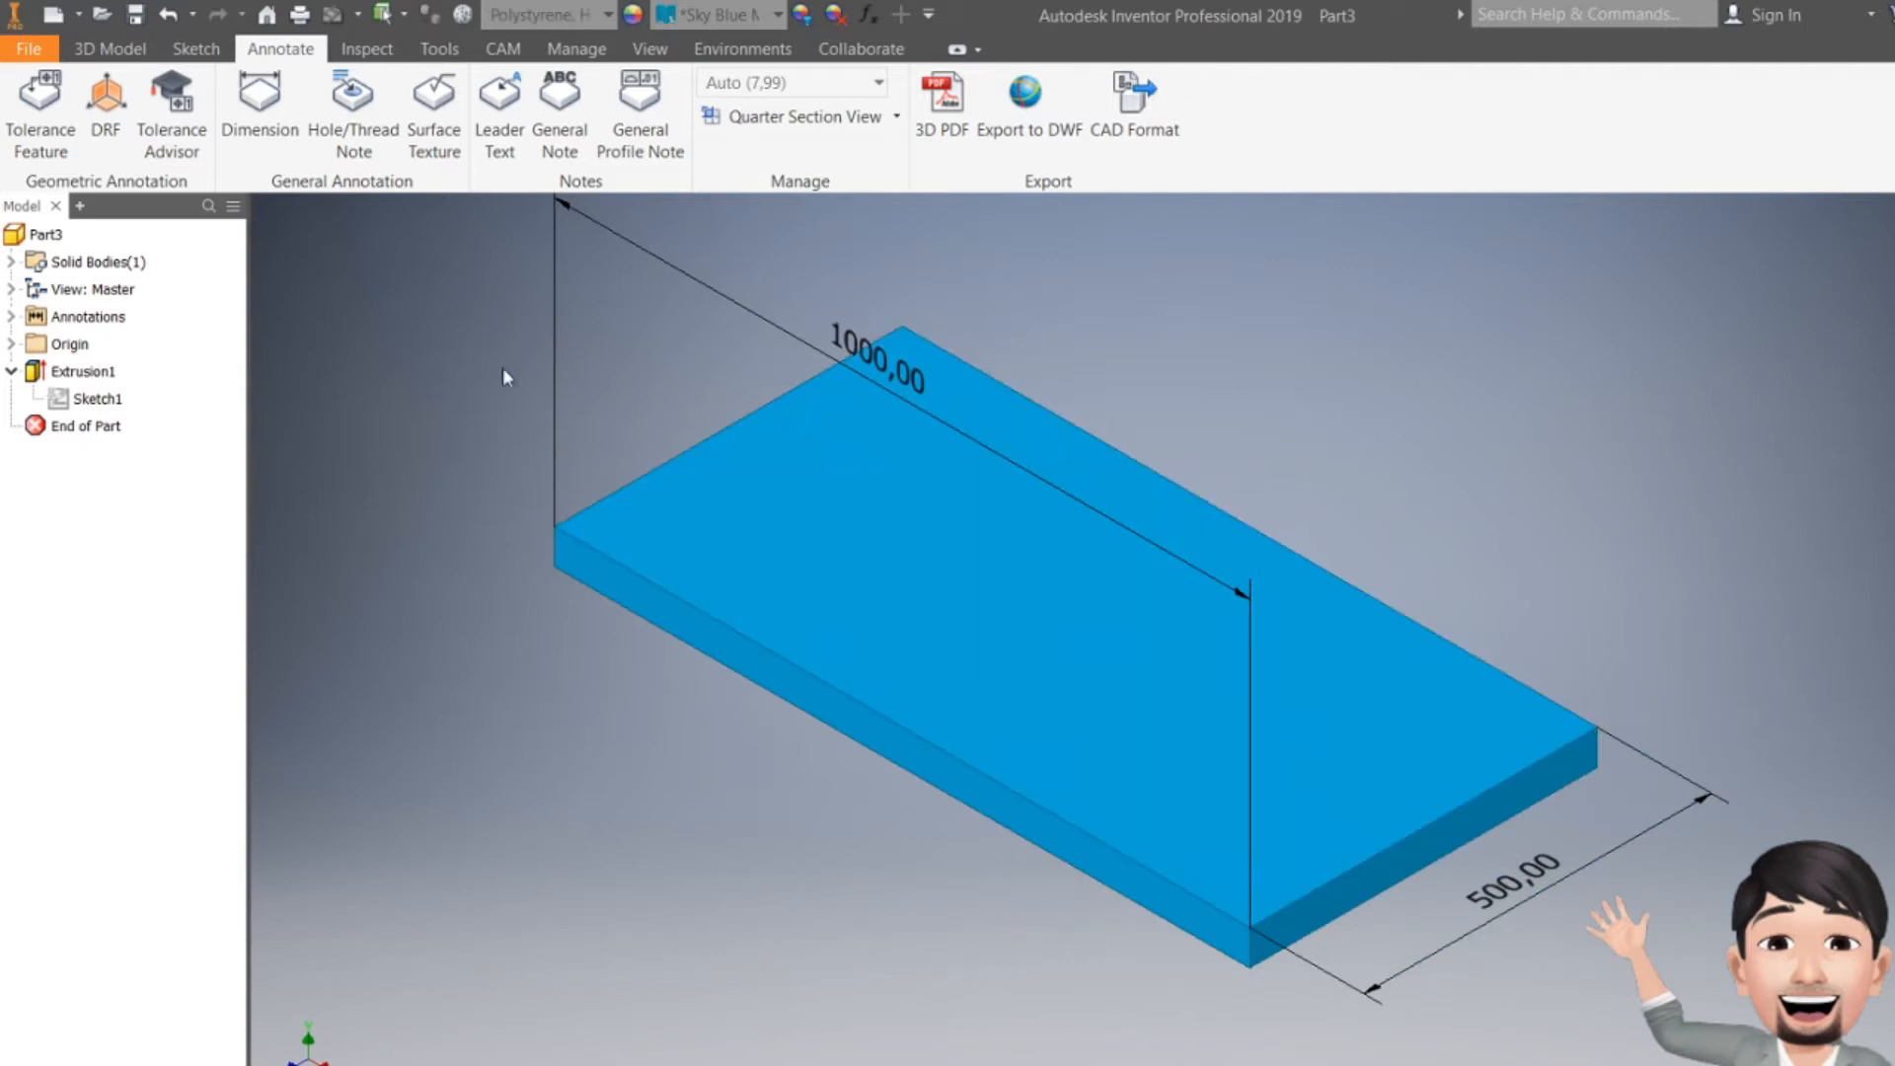
- Add a 3D dimension for the block's thickness at its front corner edge
click(262, 111)
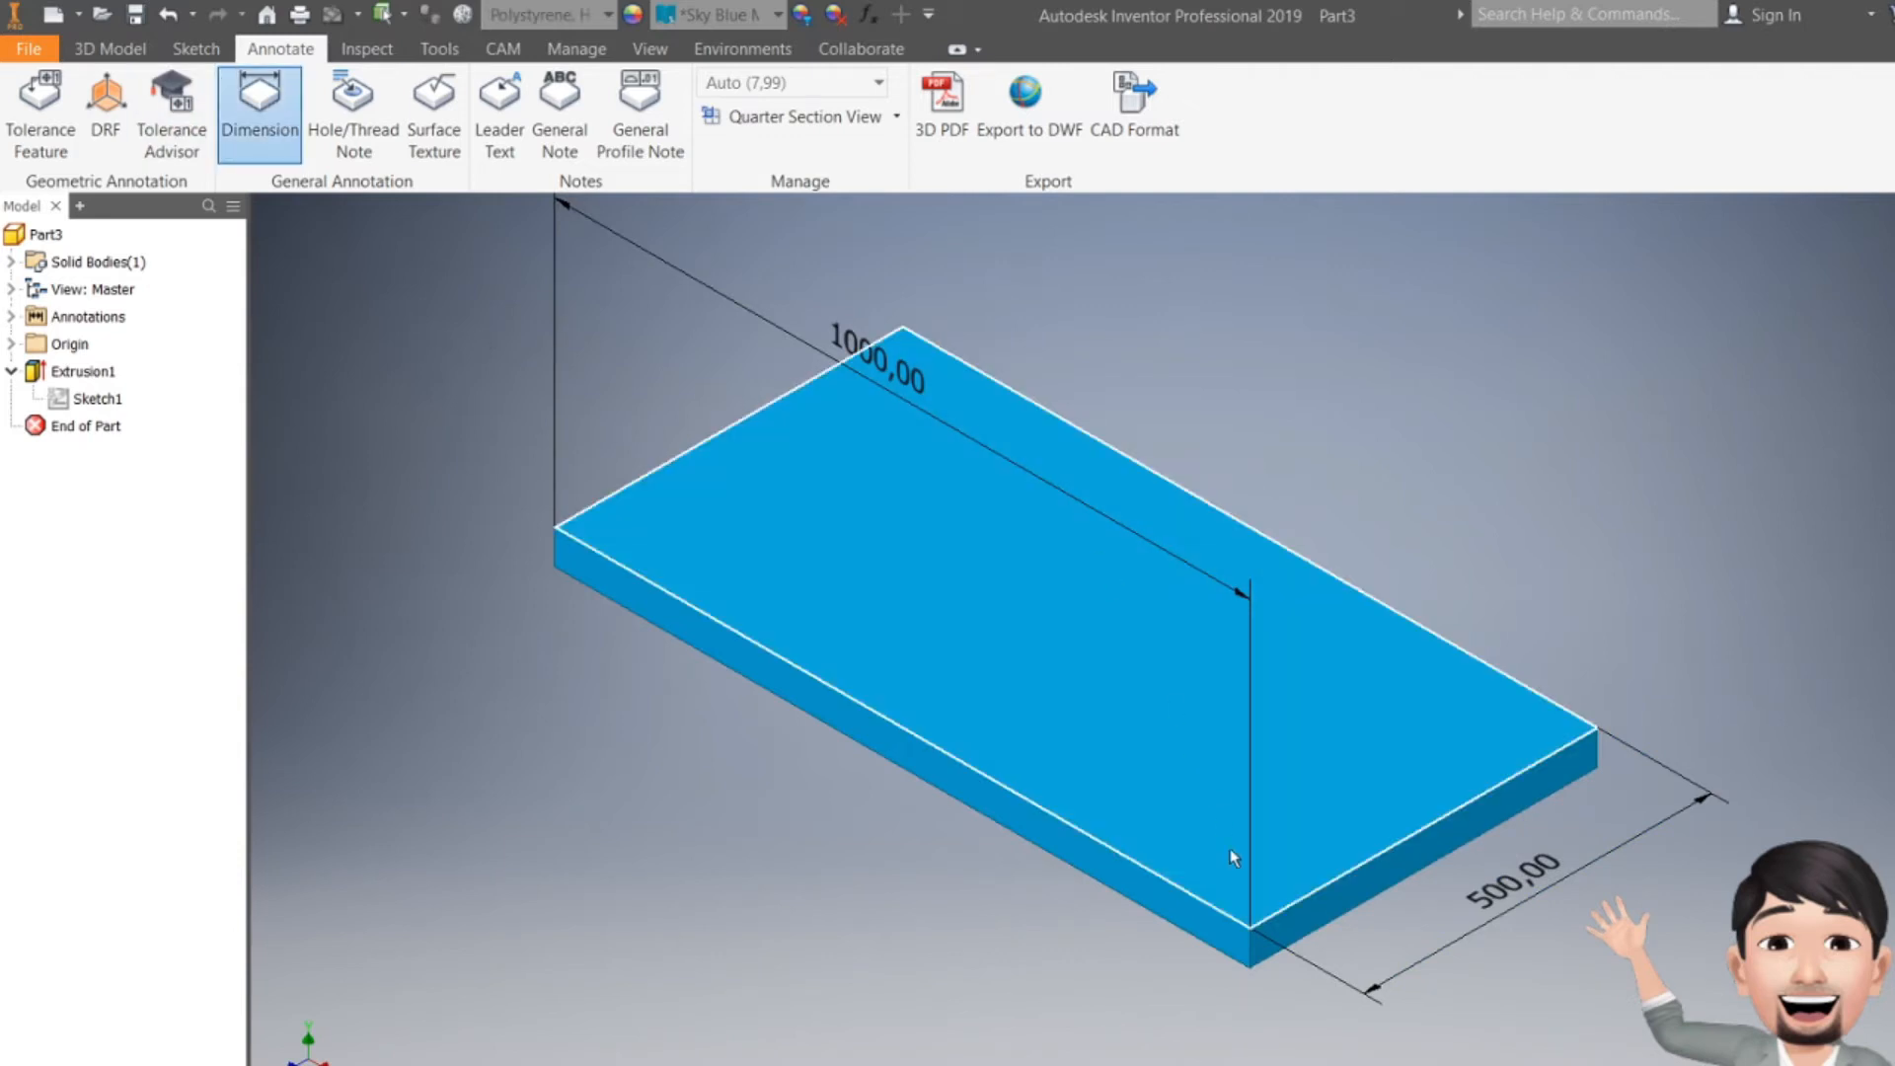
click(1252, 950)
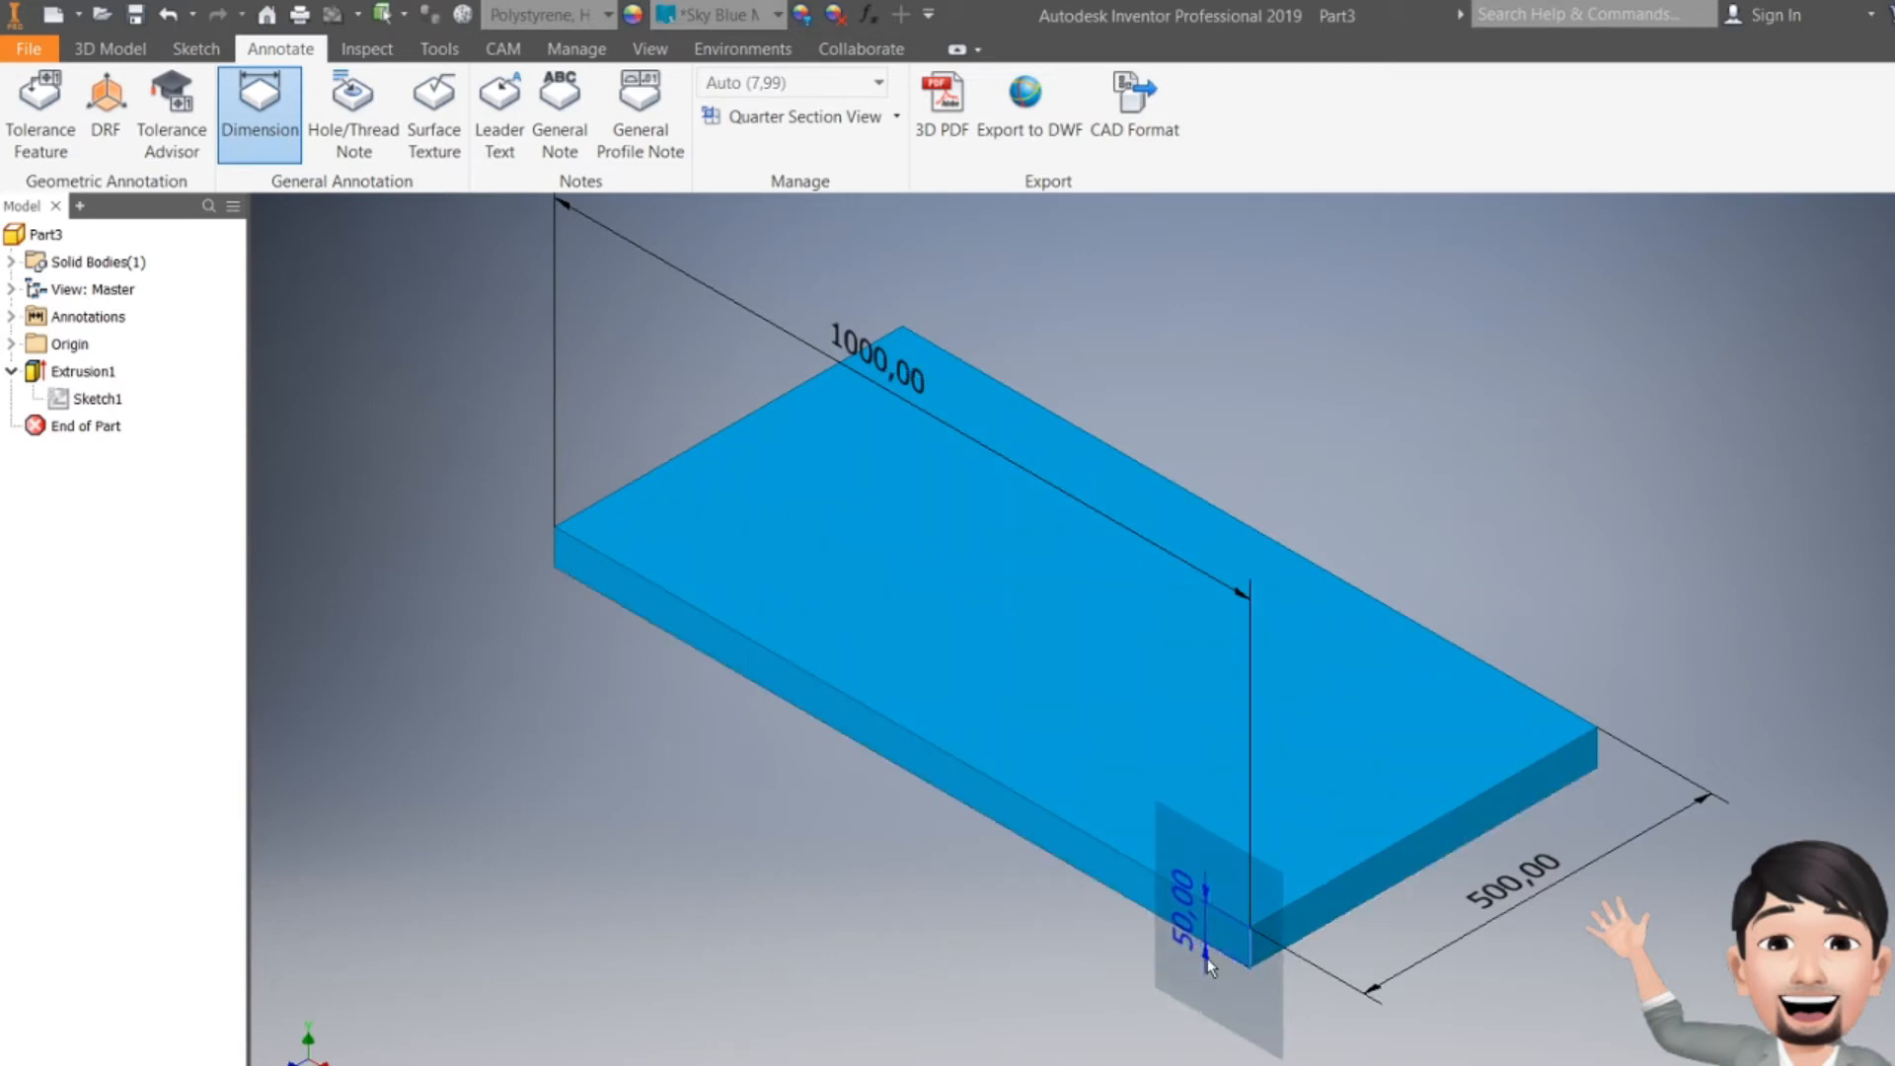
click(1208, 958)
key(Return)
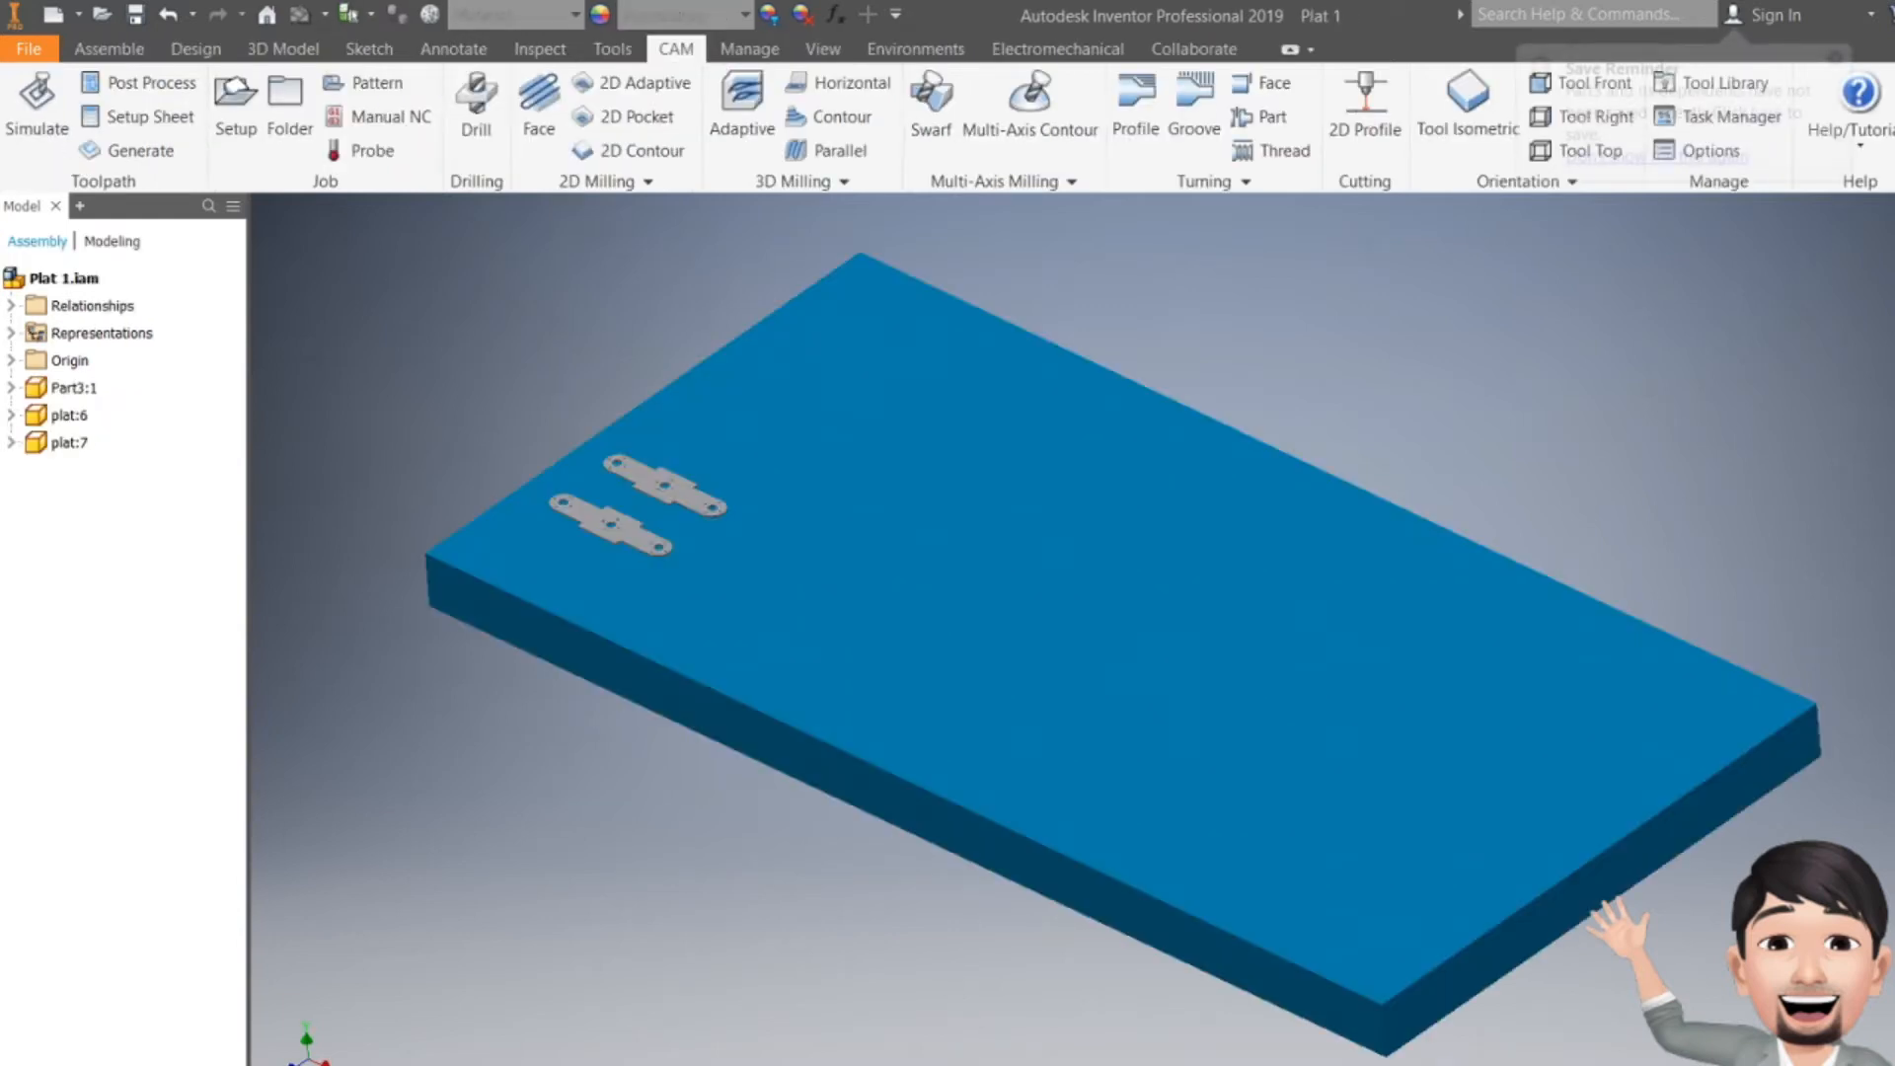
- Examine how the two flat plates are arranged on the large block in the Plat 1 assembly
scroll(503, 385, down, 3)
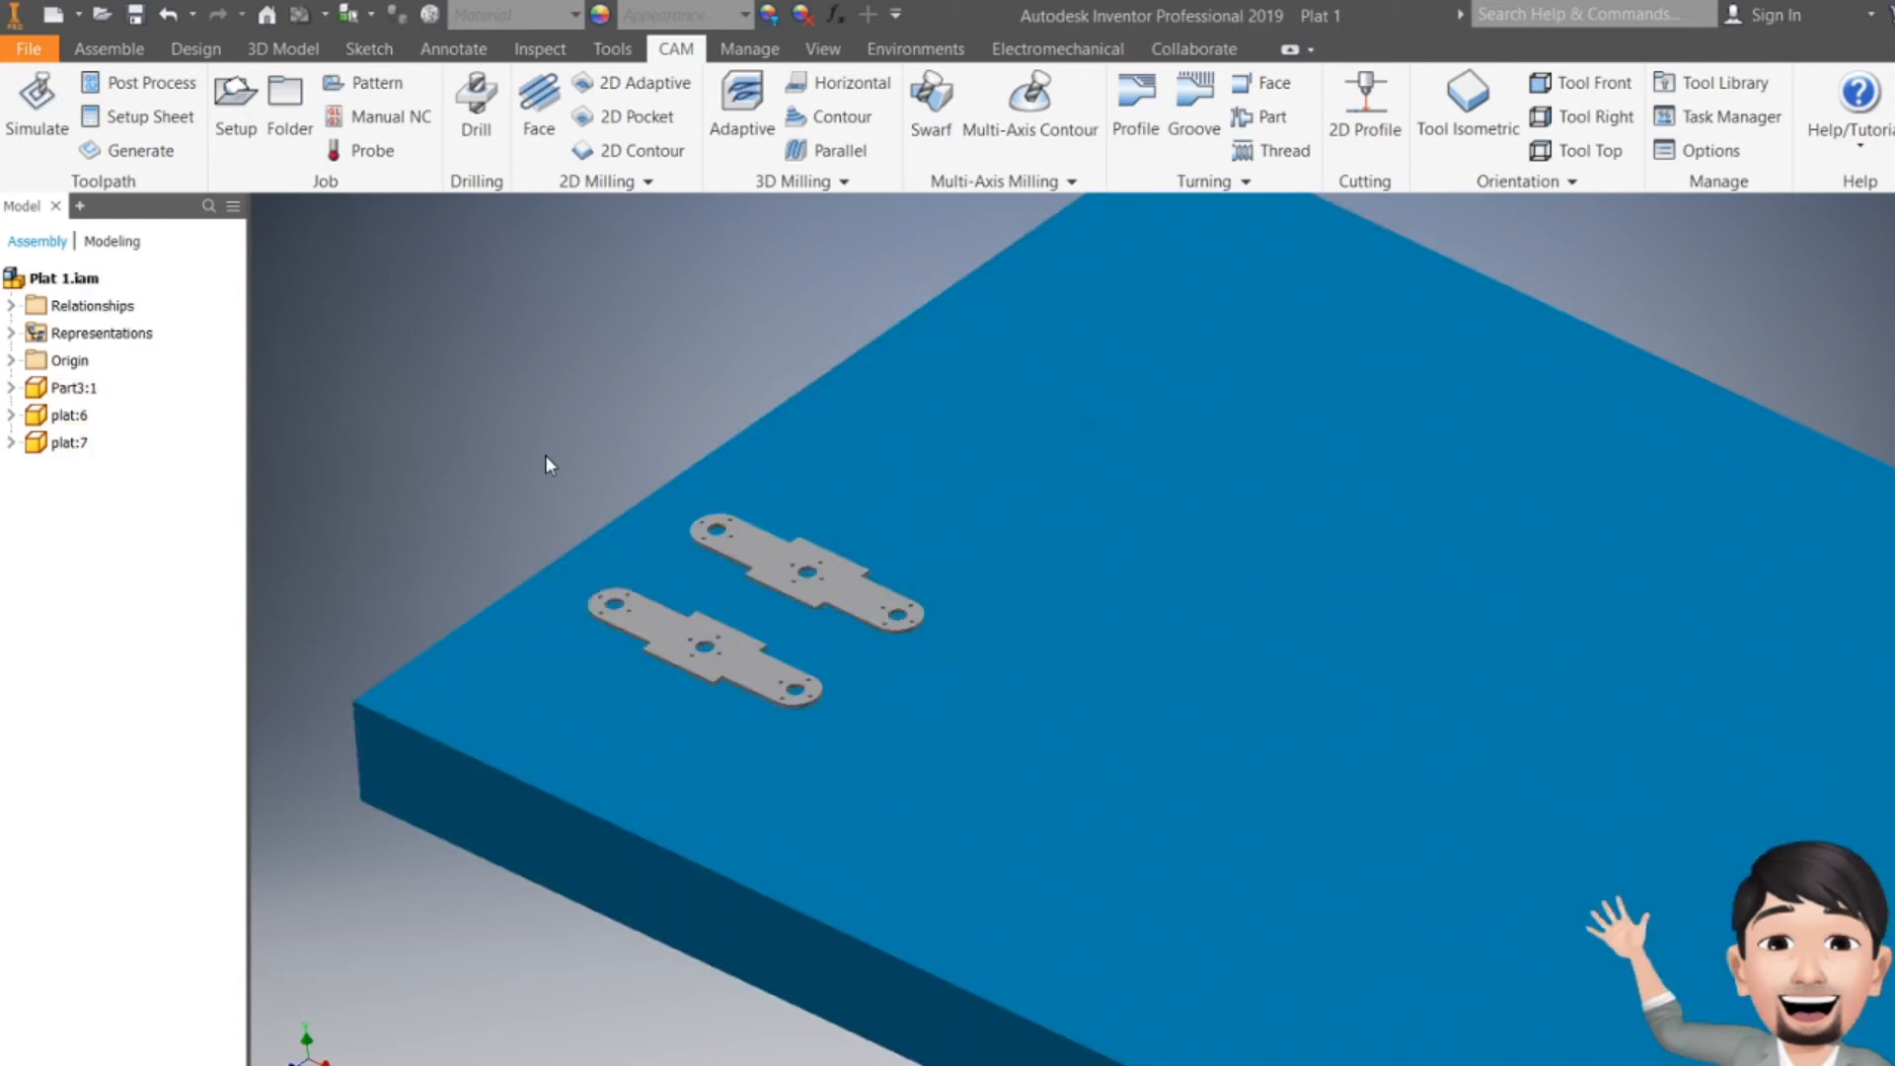
click(106, 49)
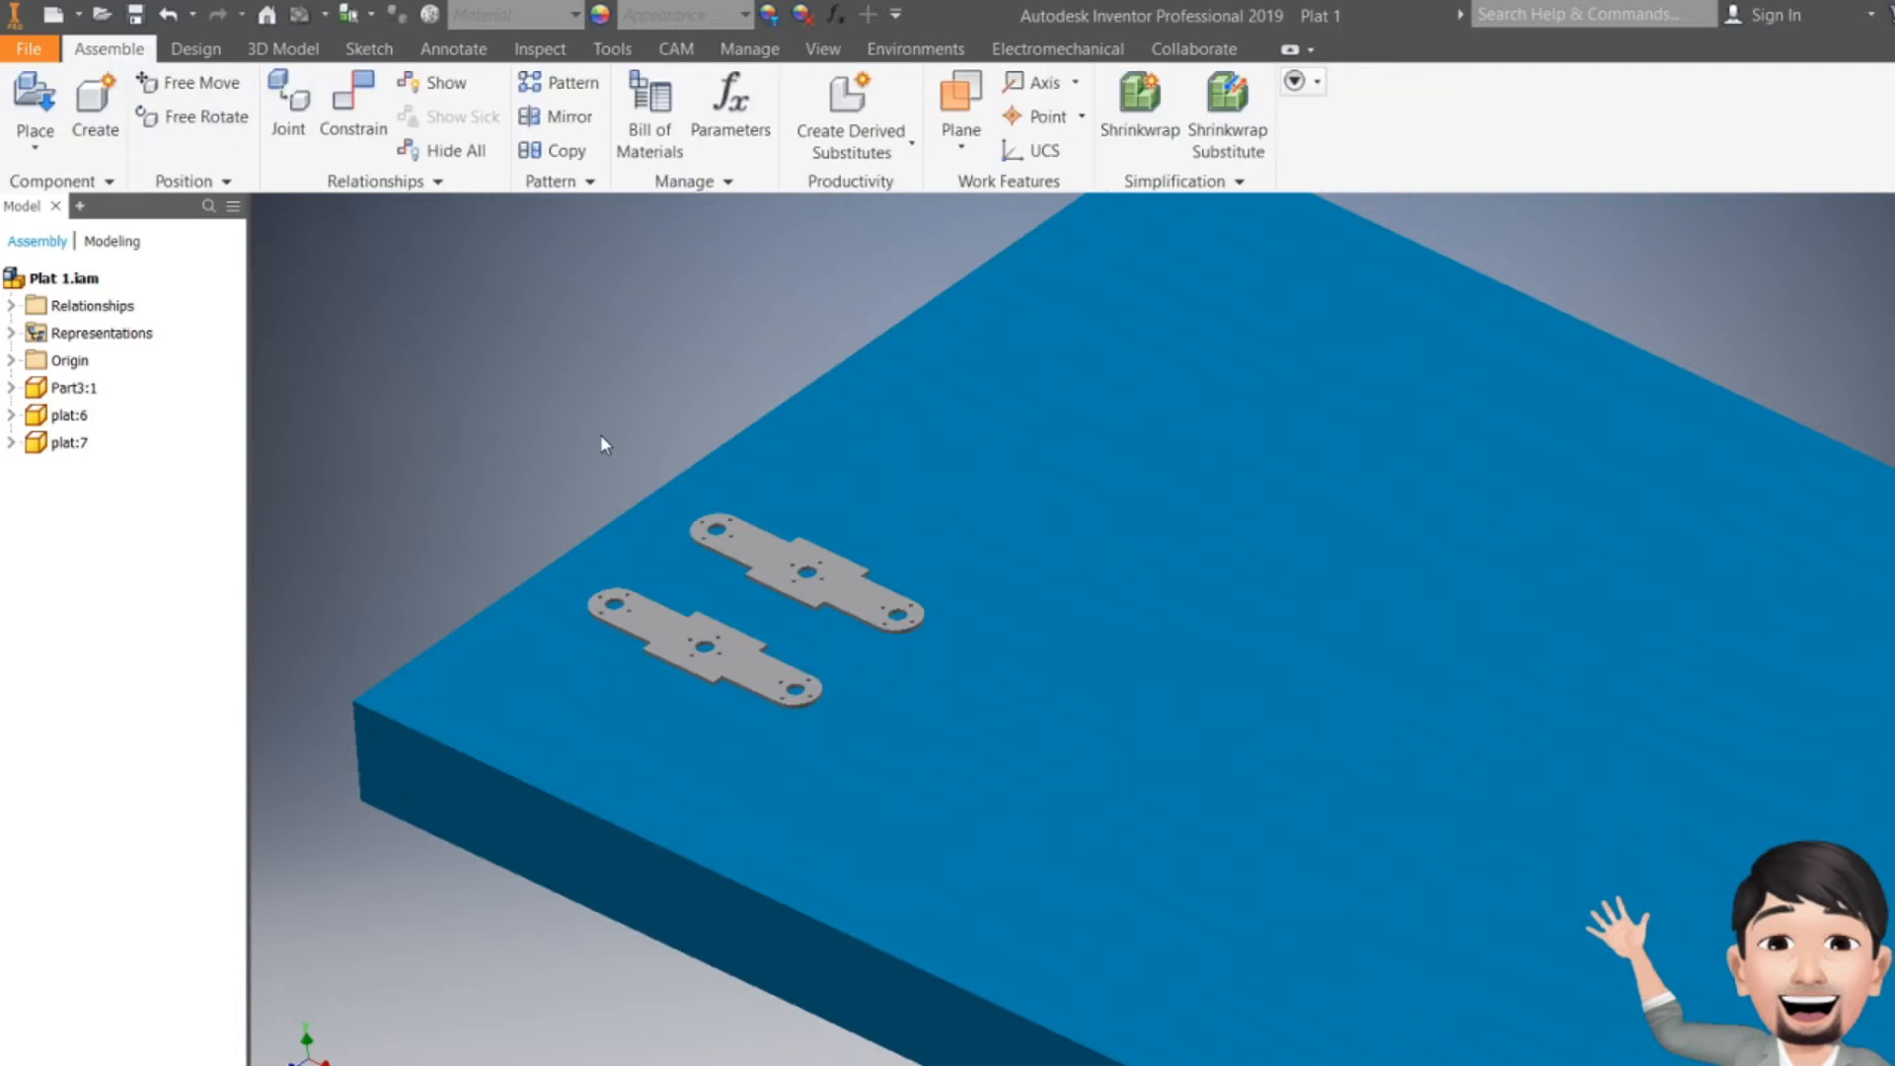
click(784, 568)
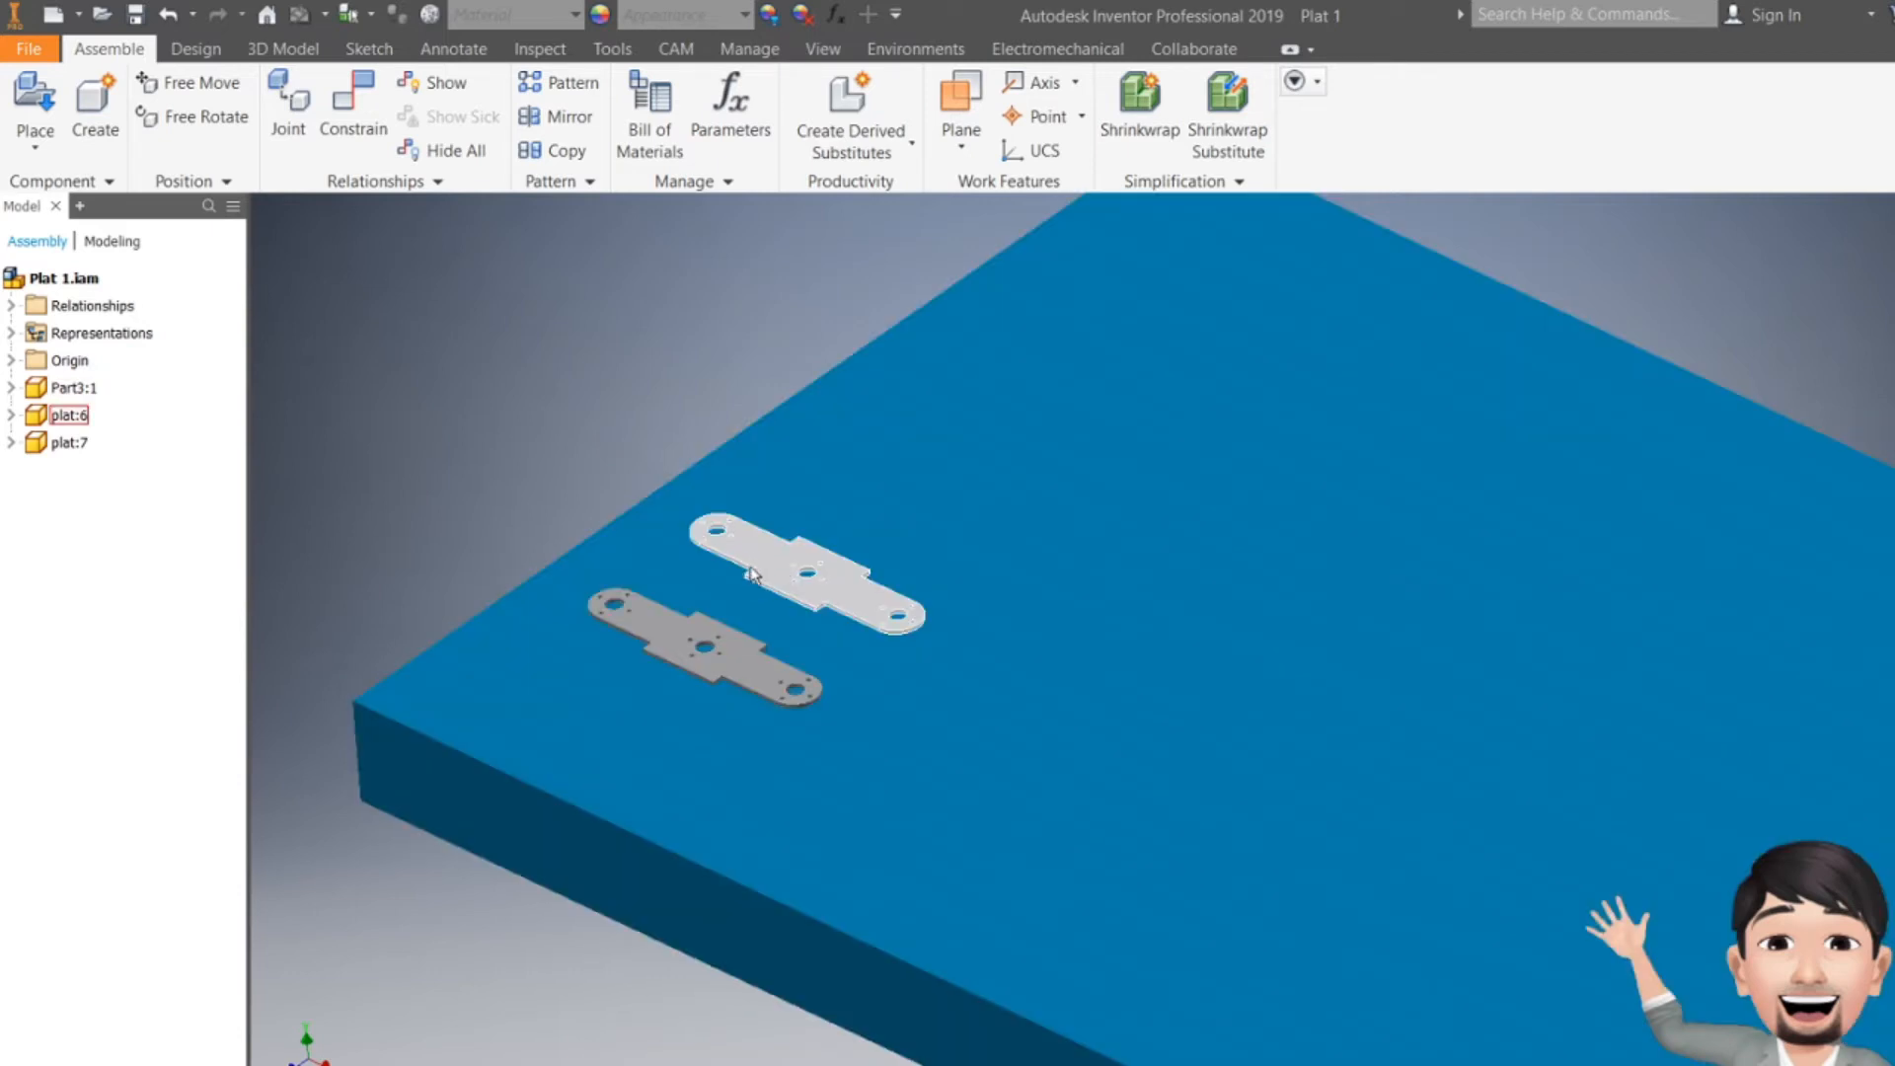
click(681, 646)
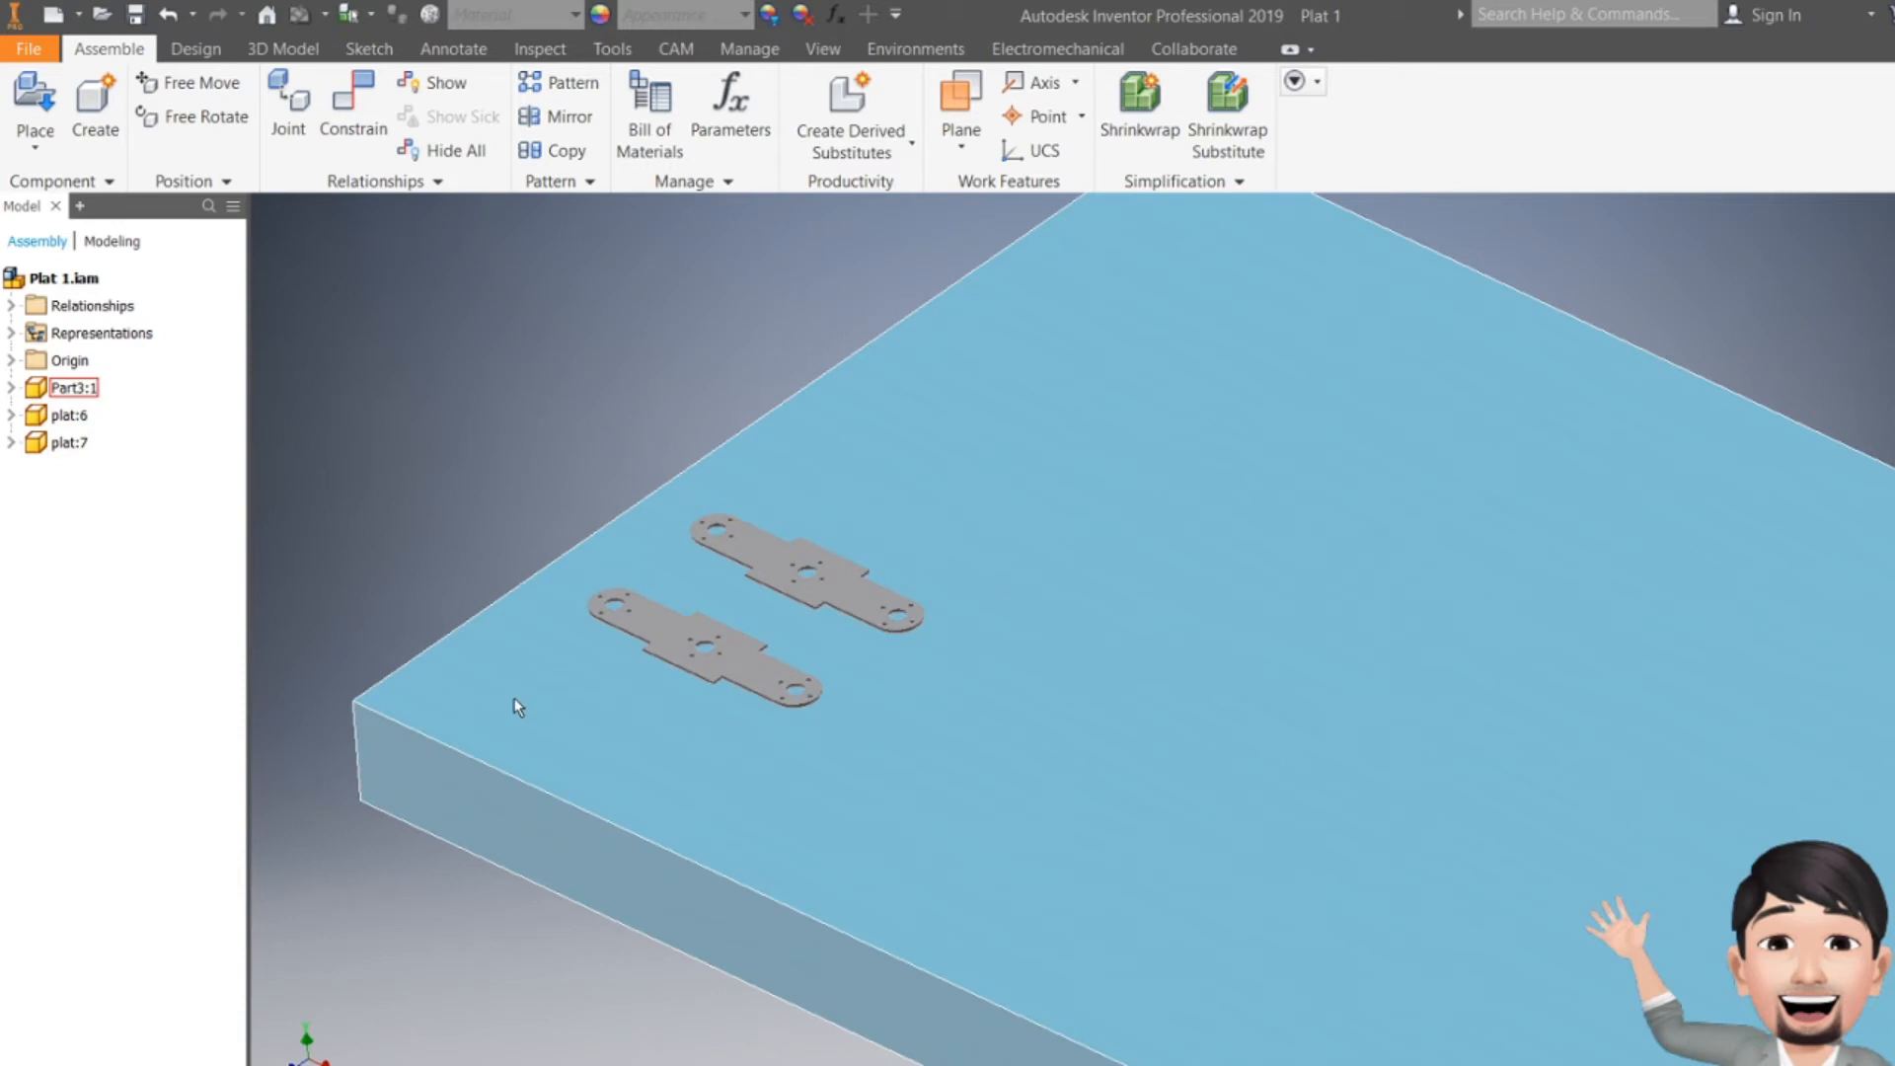
click(689, 630)
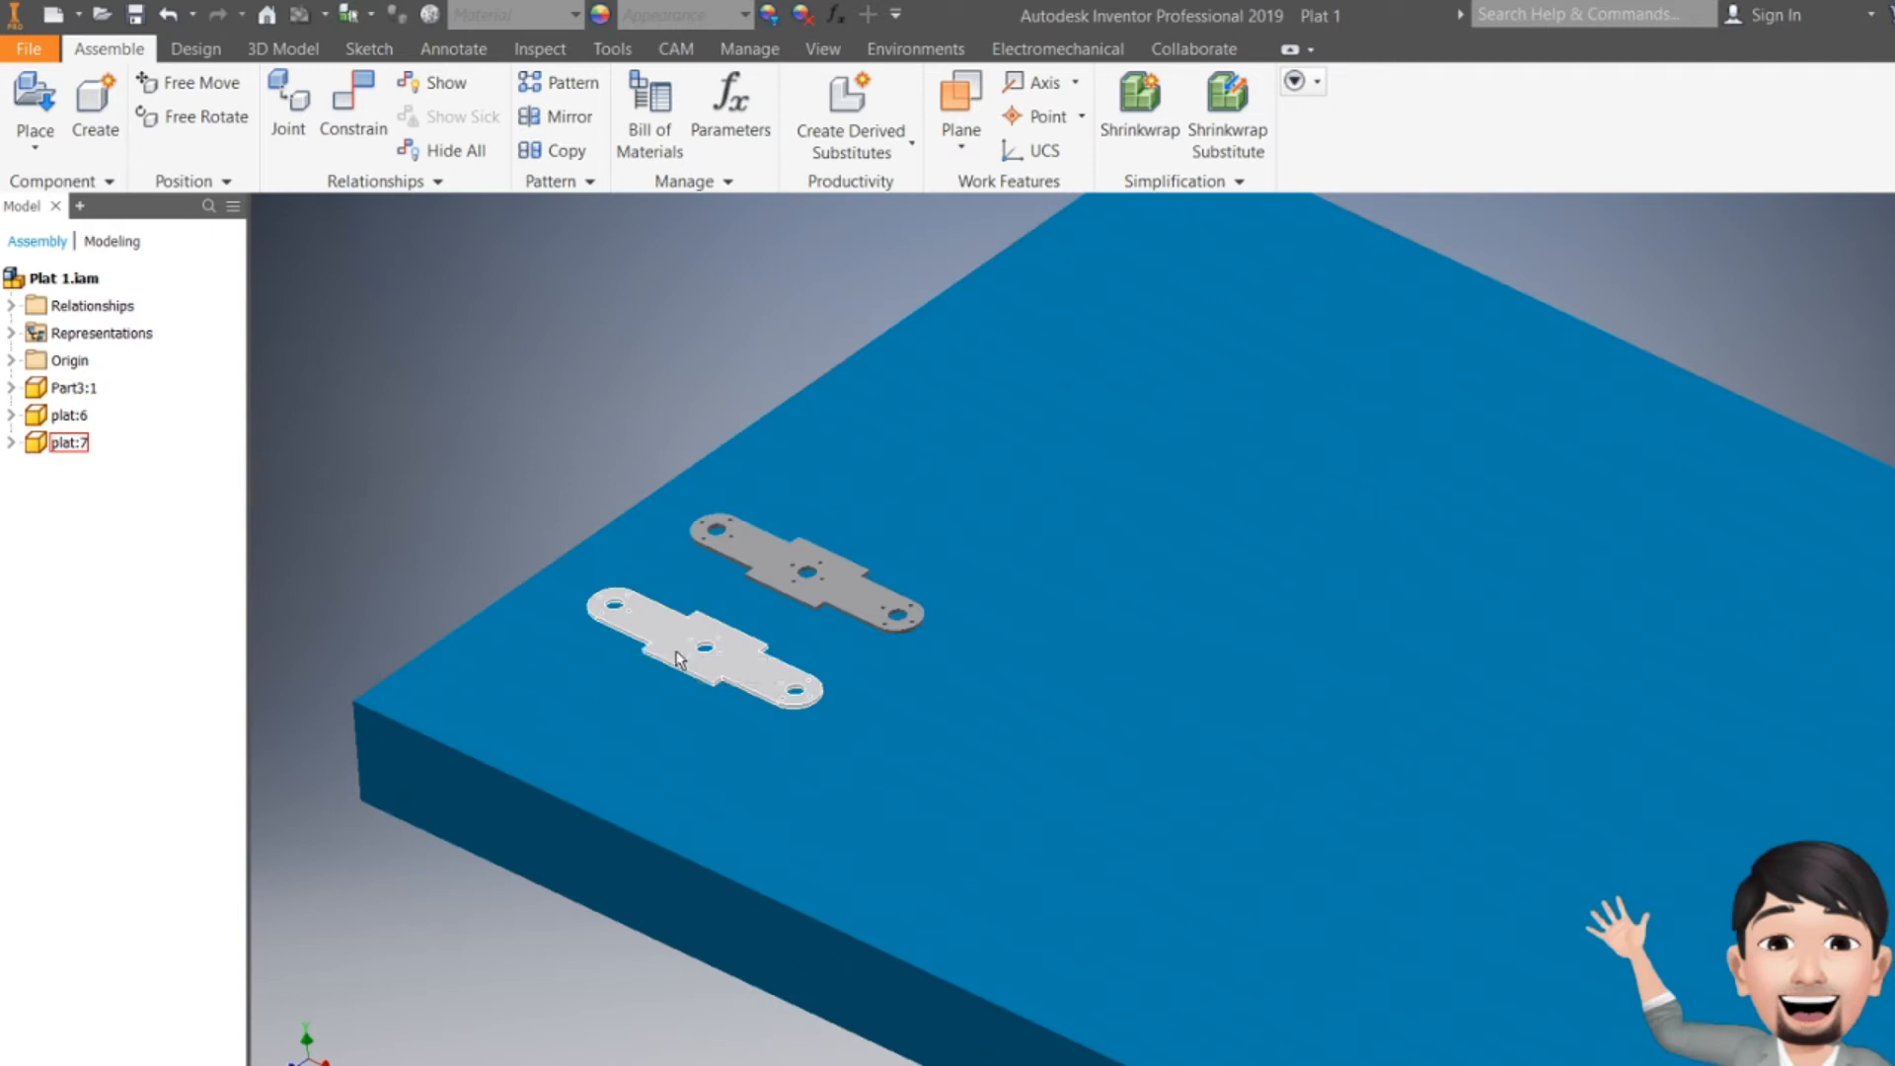
click(534, 735)
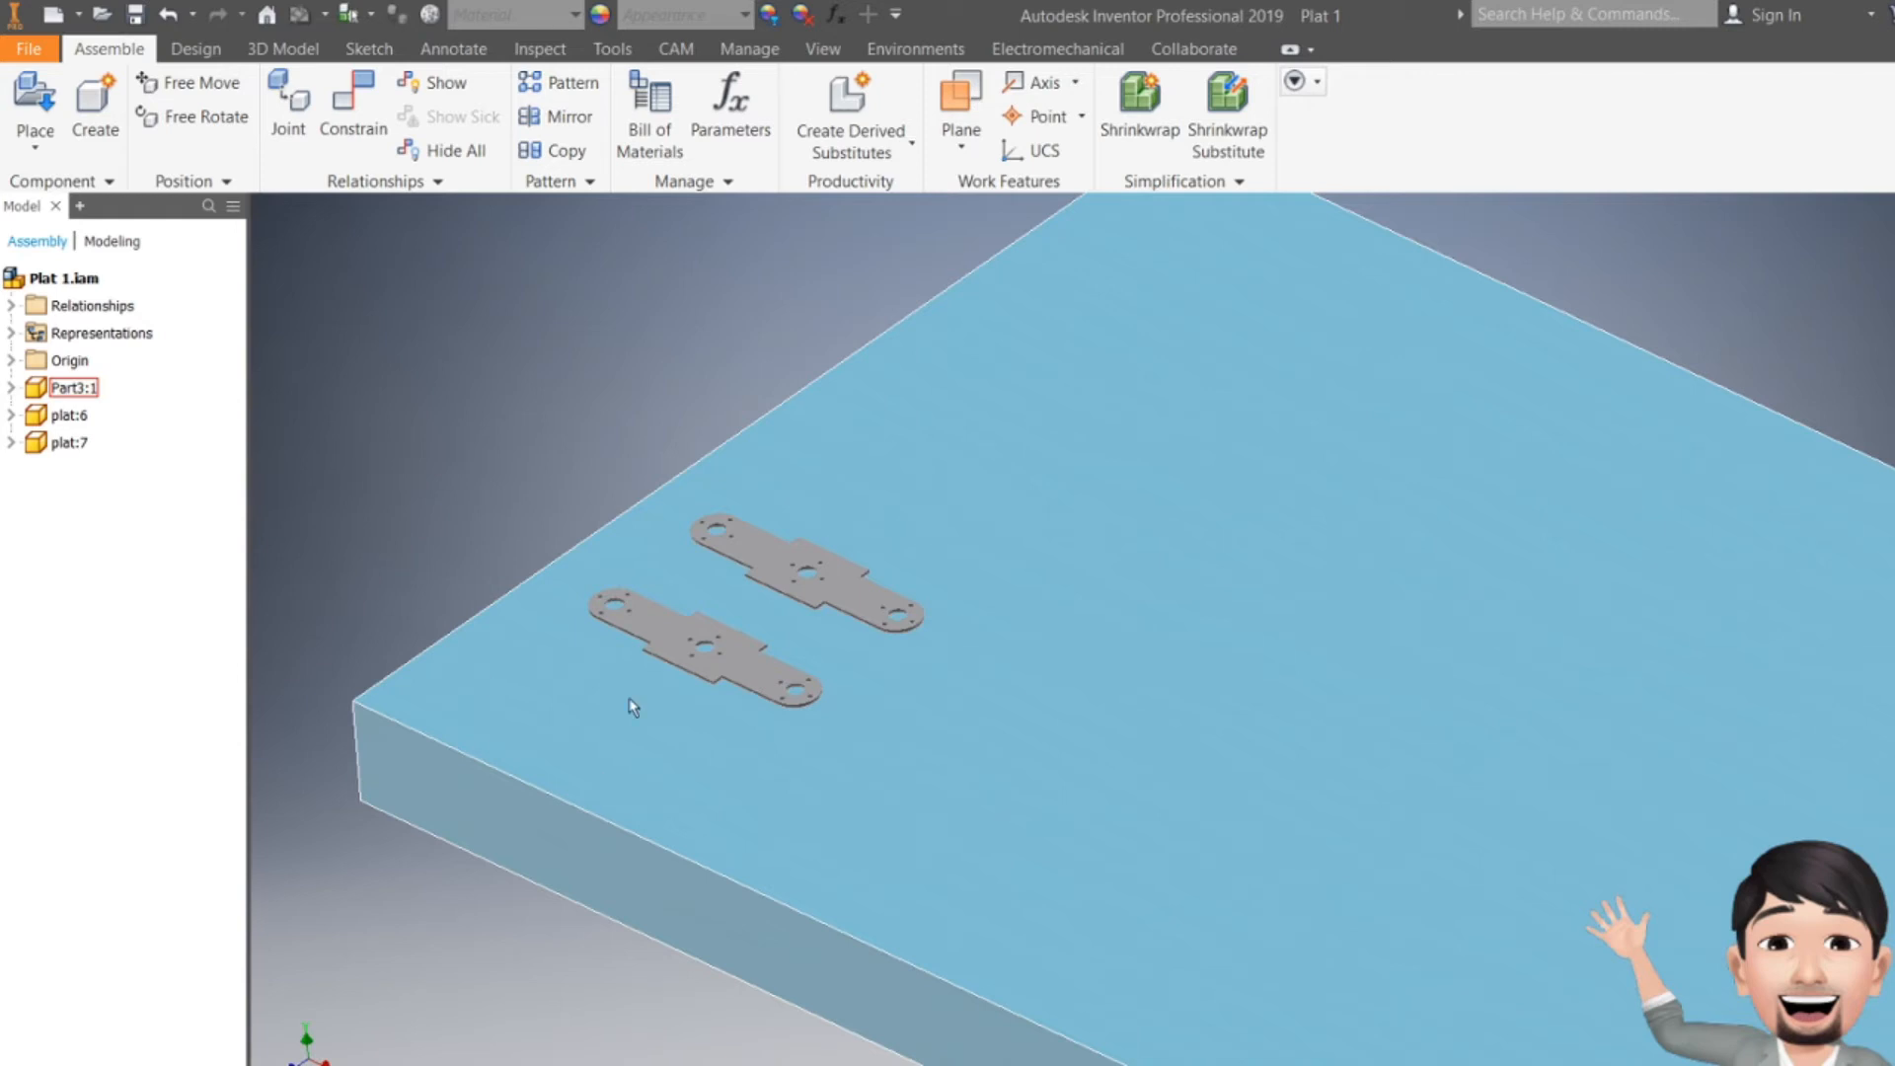
click(701, 639)
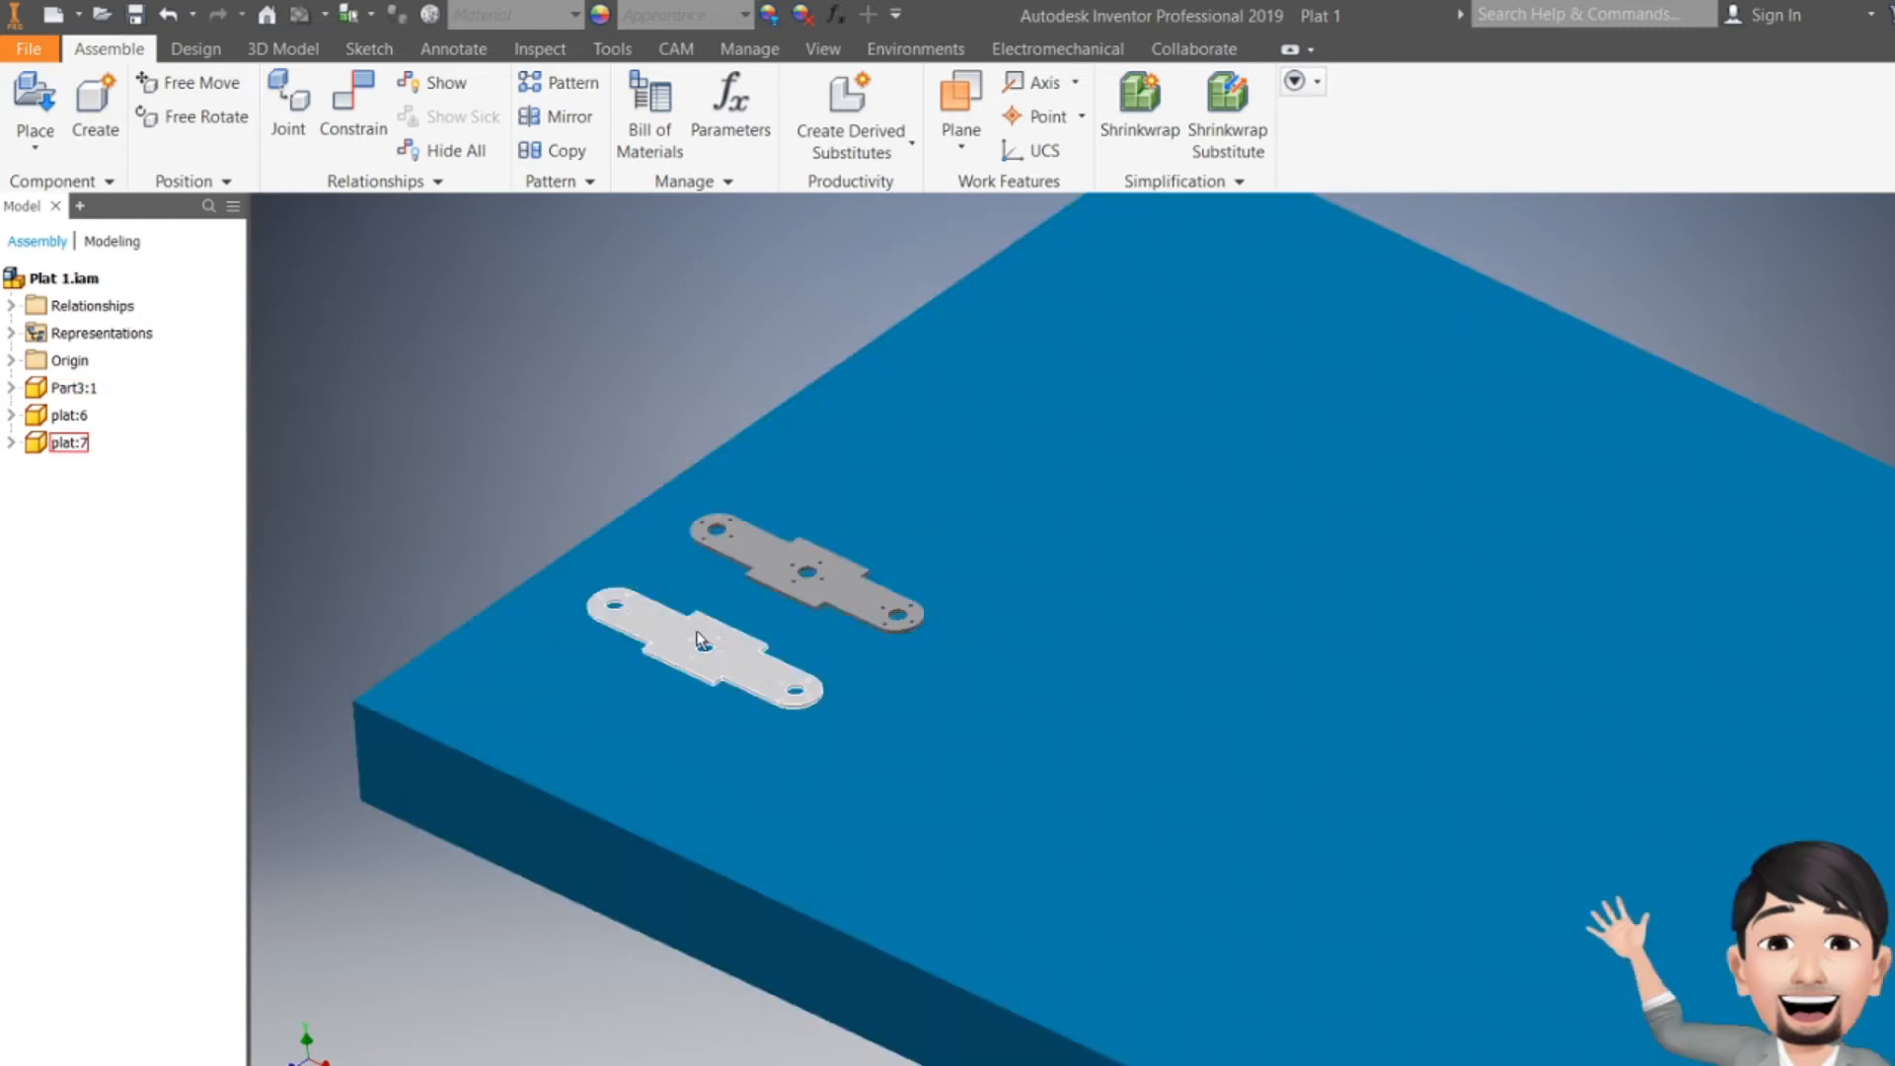
click(570, 733)
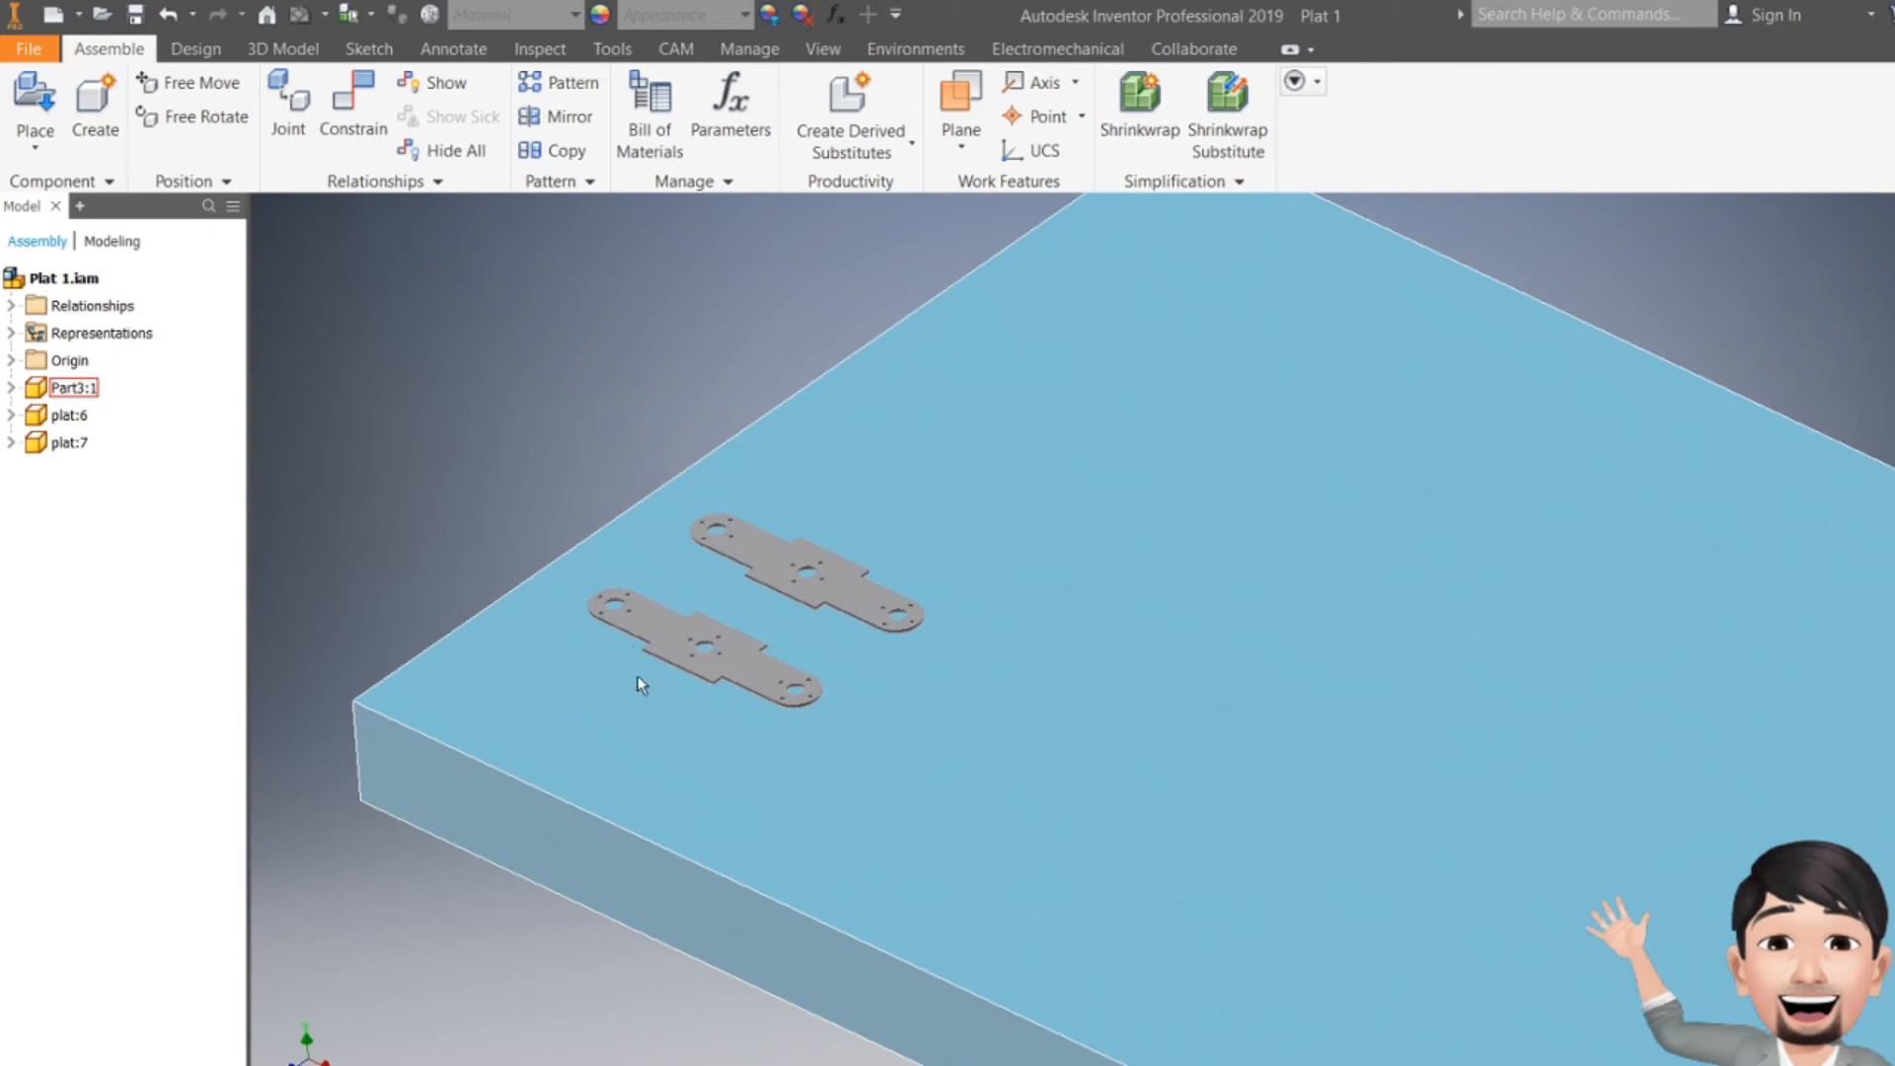
click(661, 630)
click(780, 567)
click(547, 702)
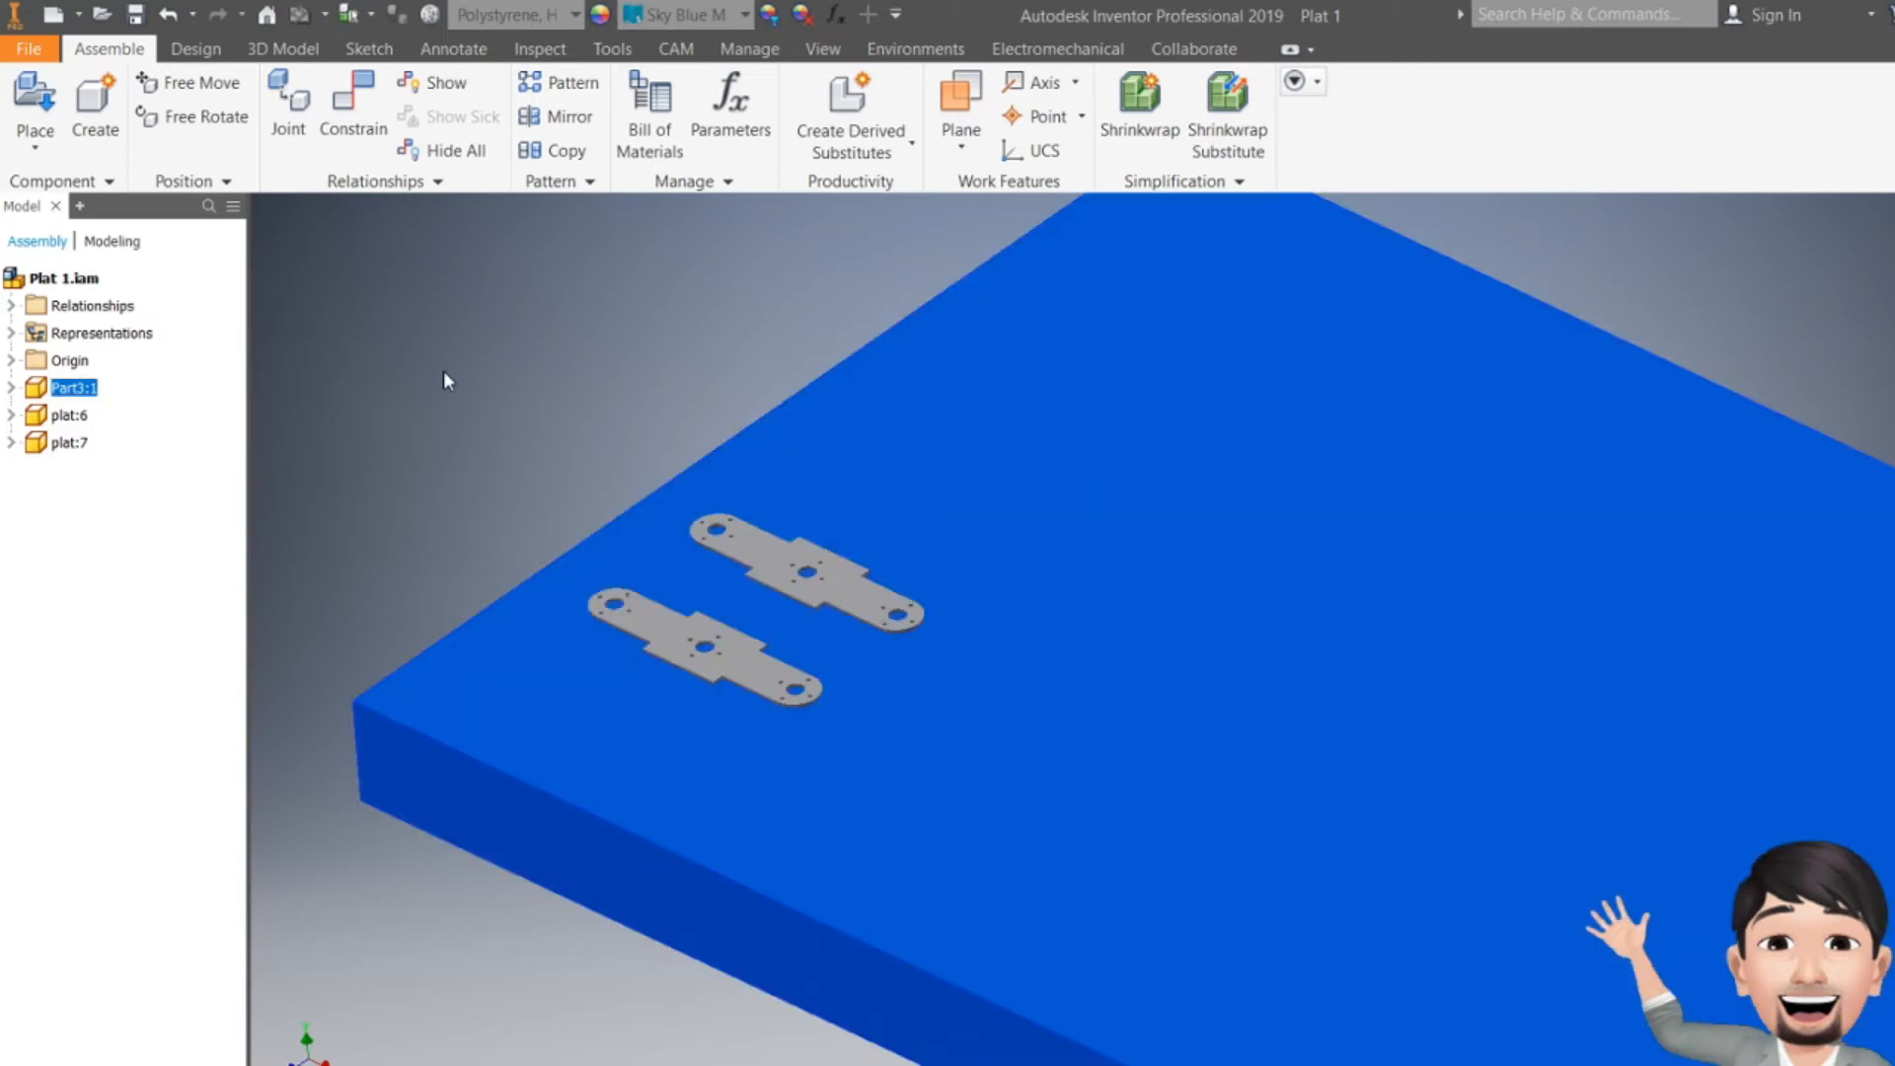
click(444, 375)
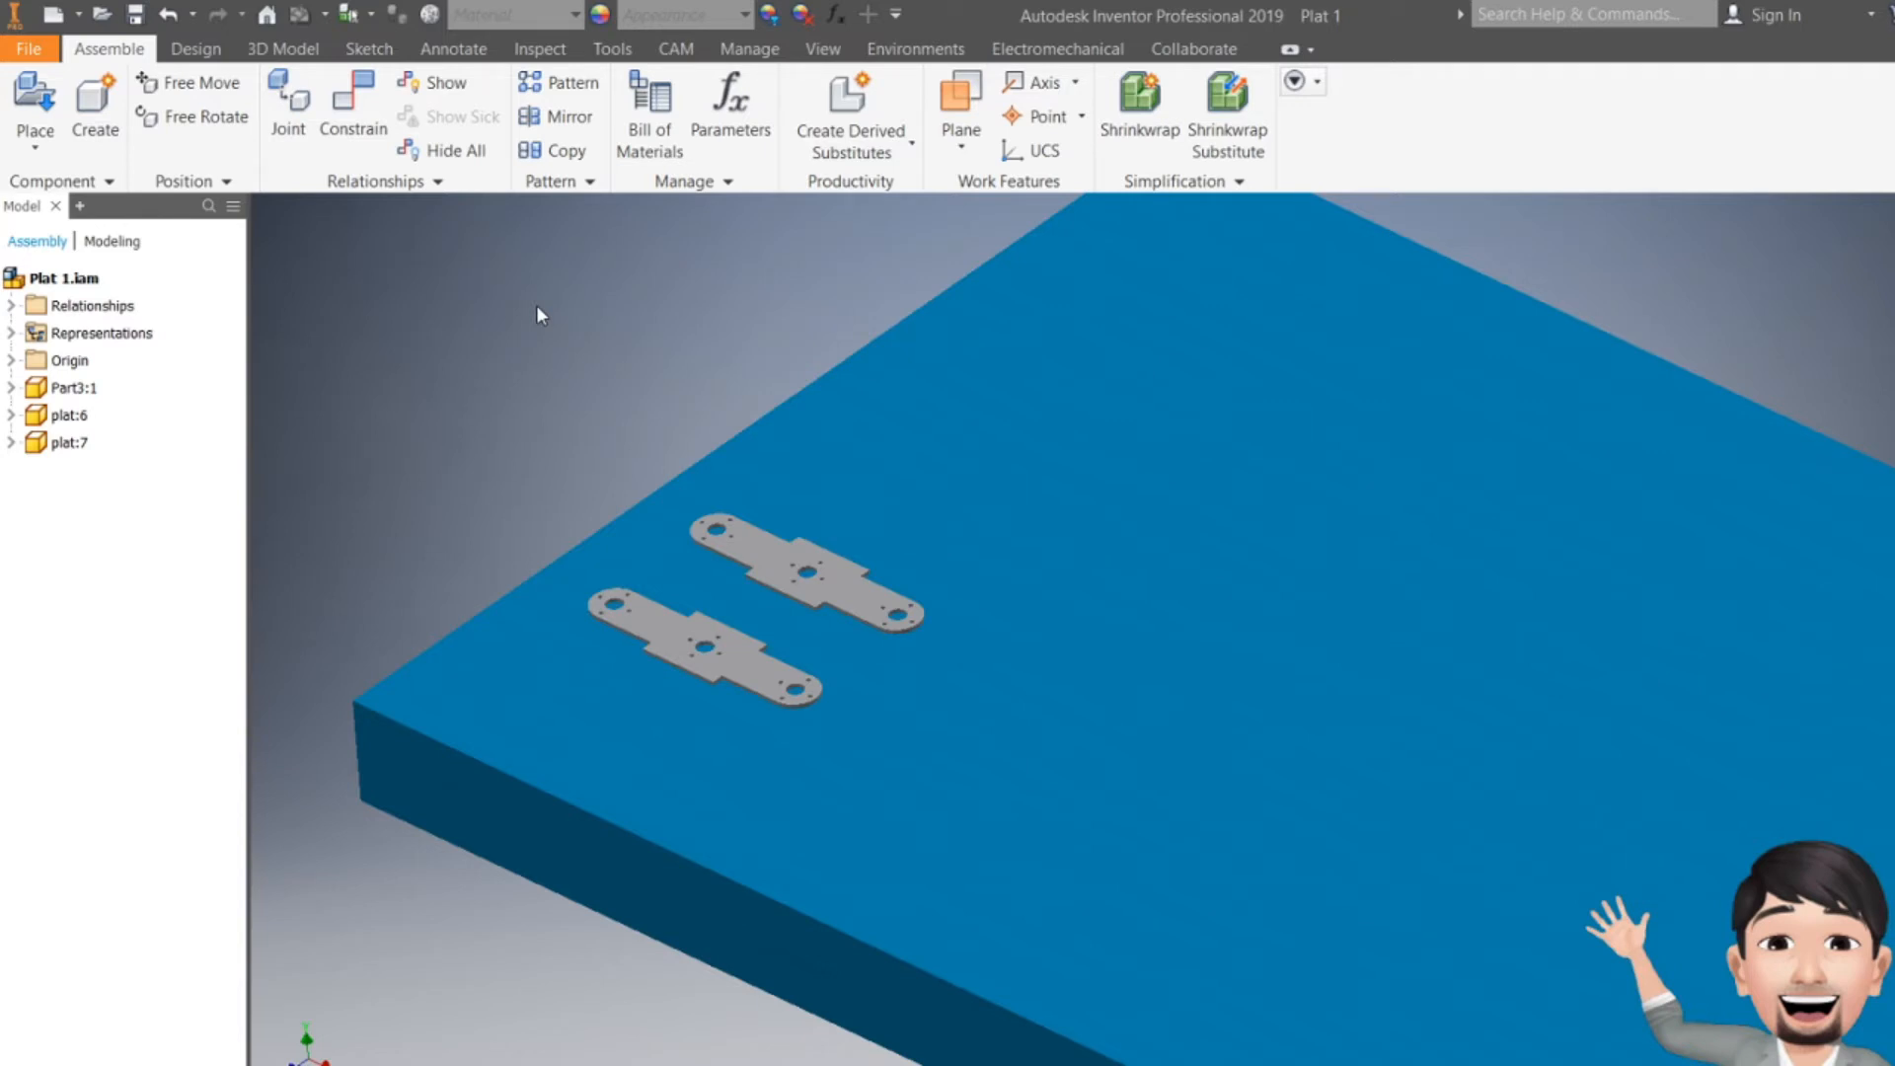
click(678, 51)
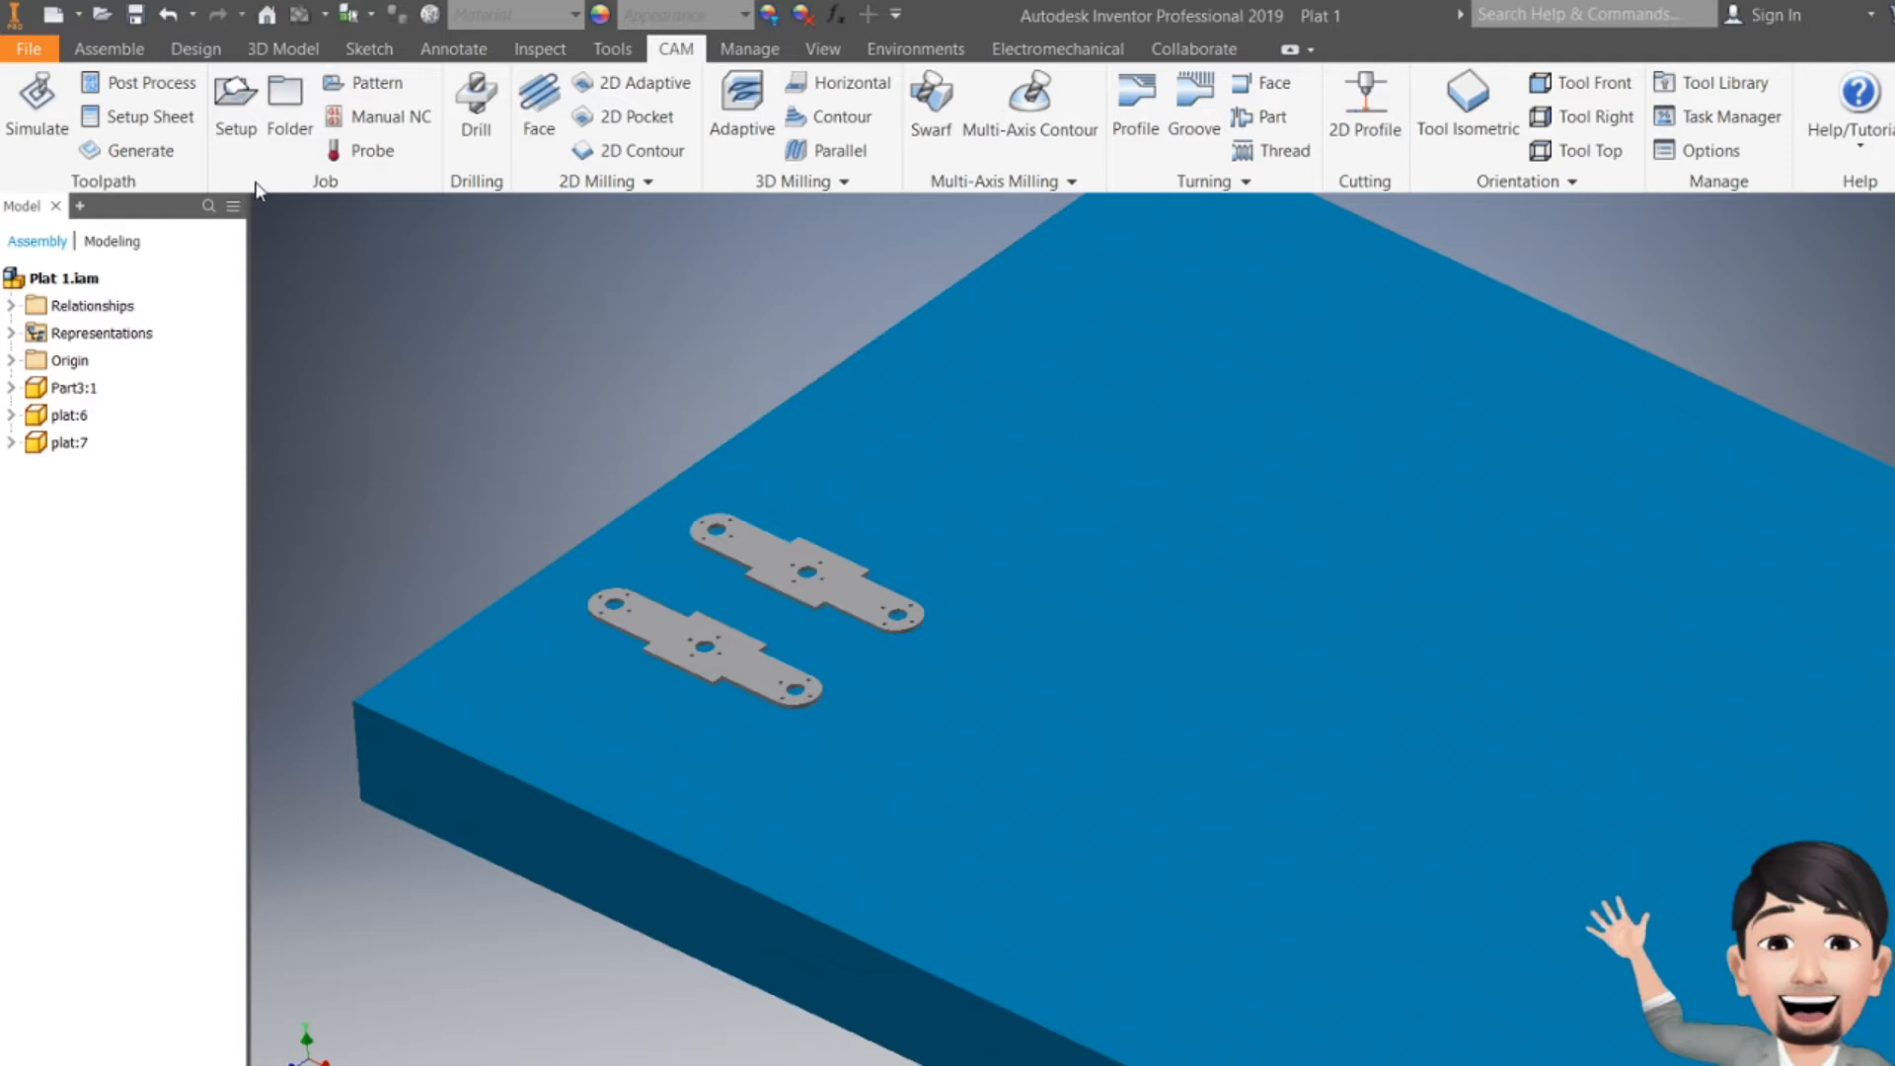
click(240, 99)
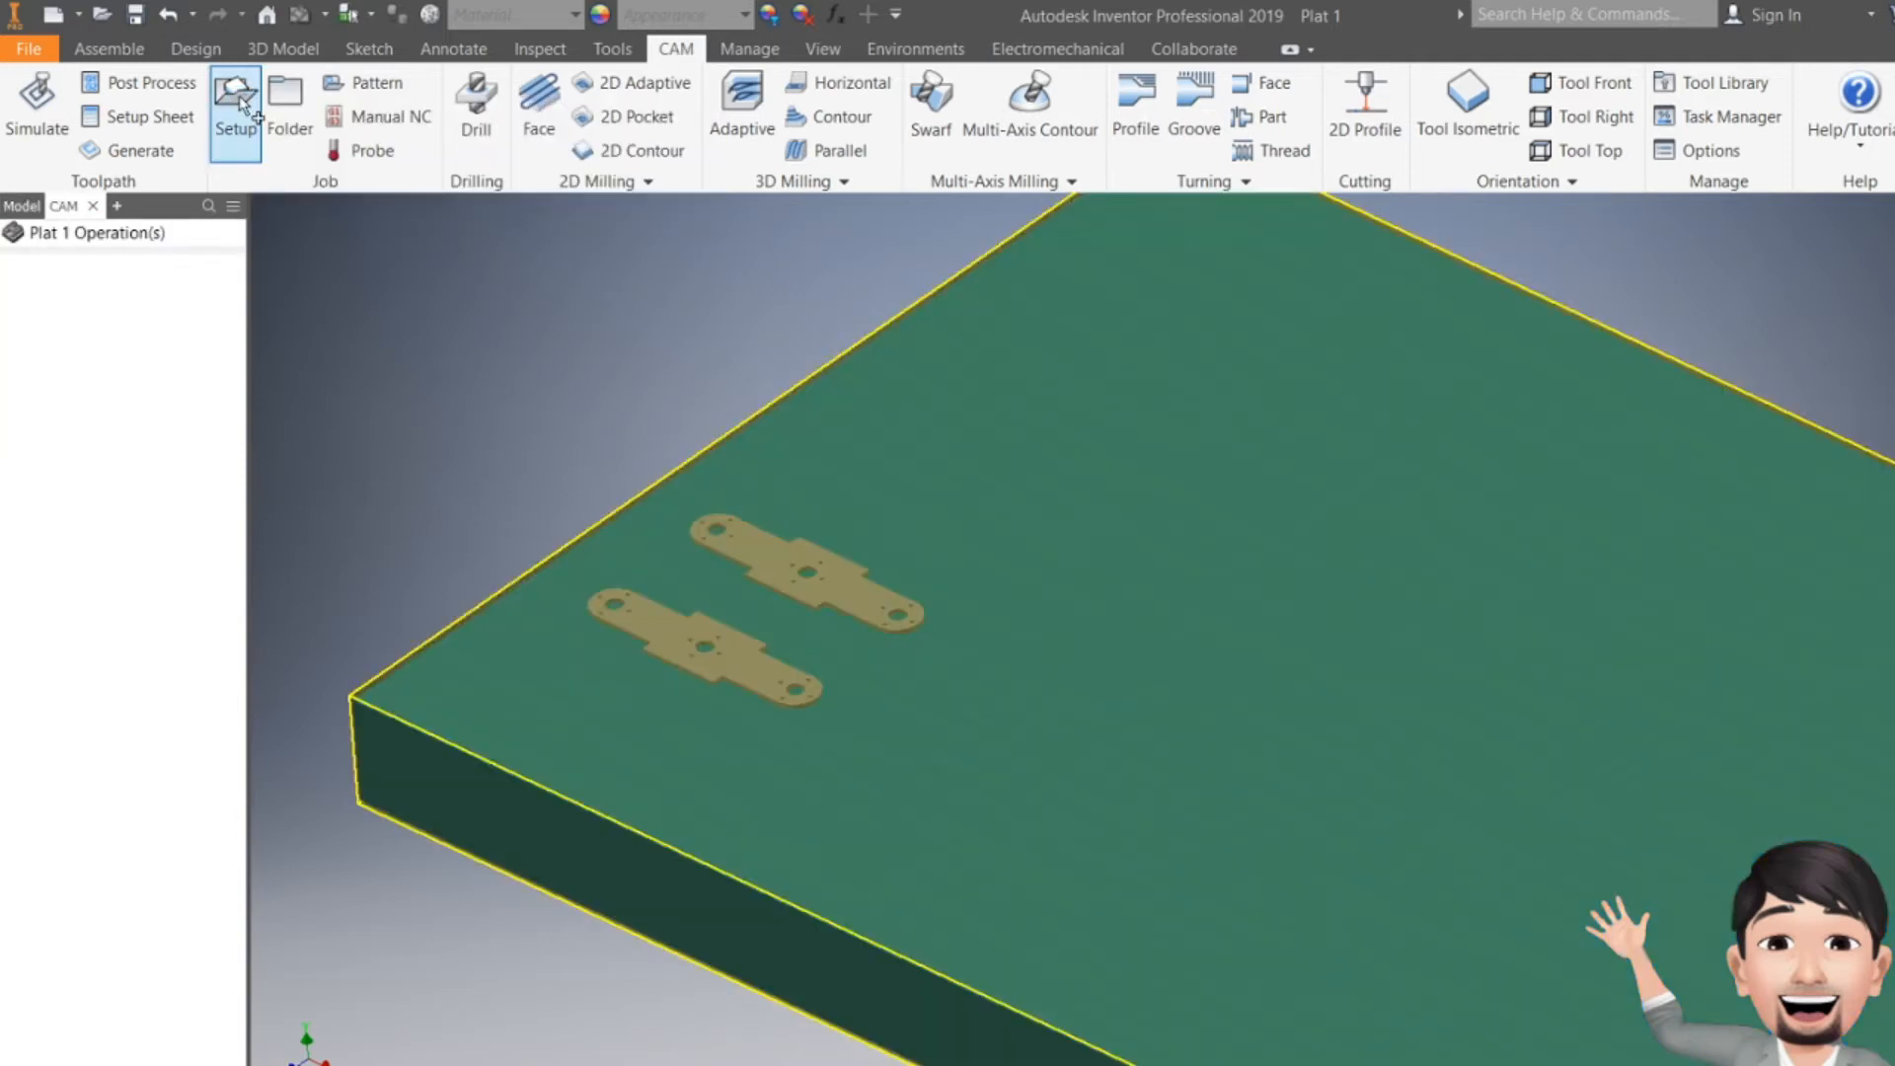
click(40, 691)
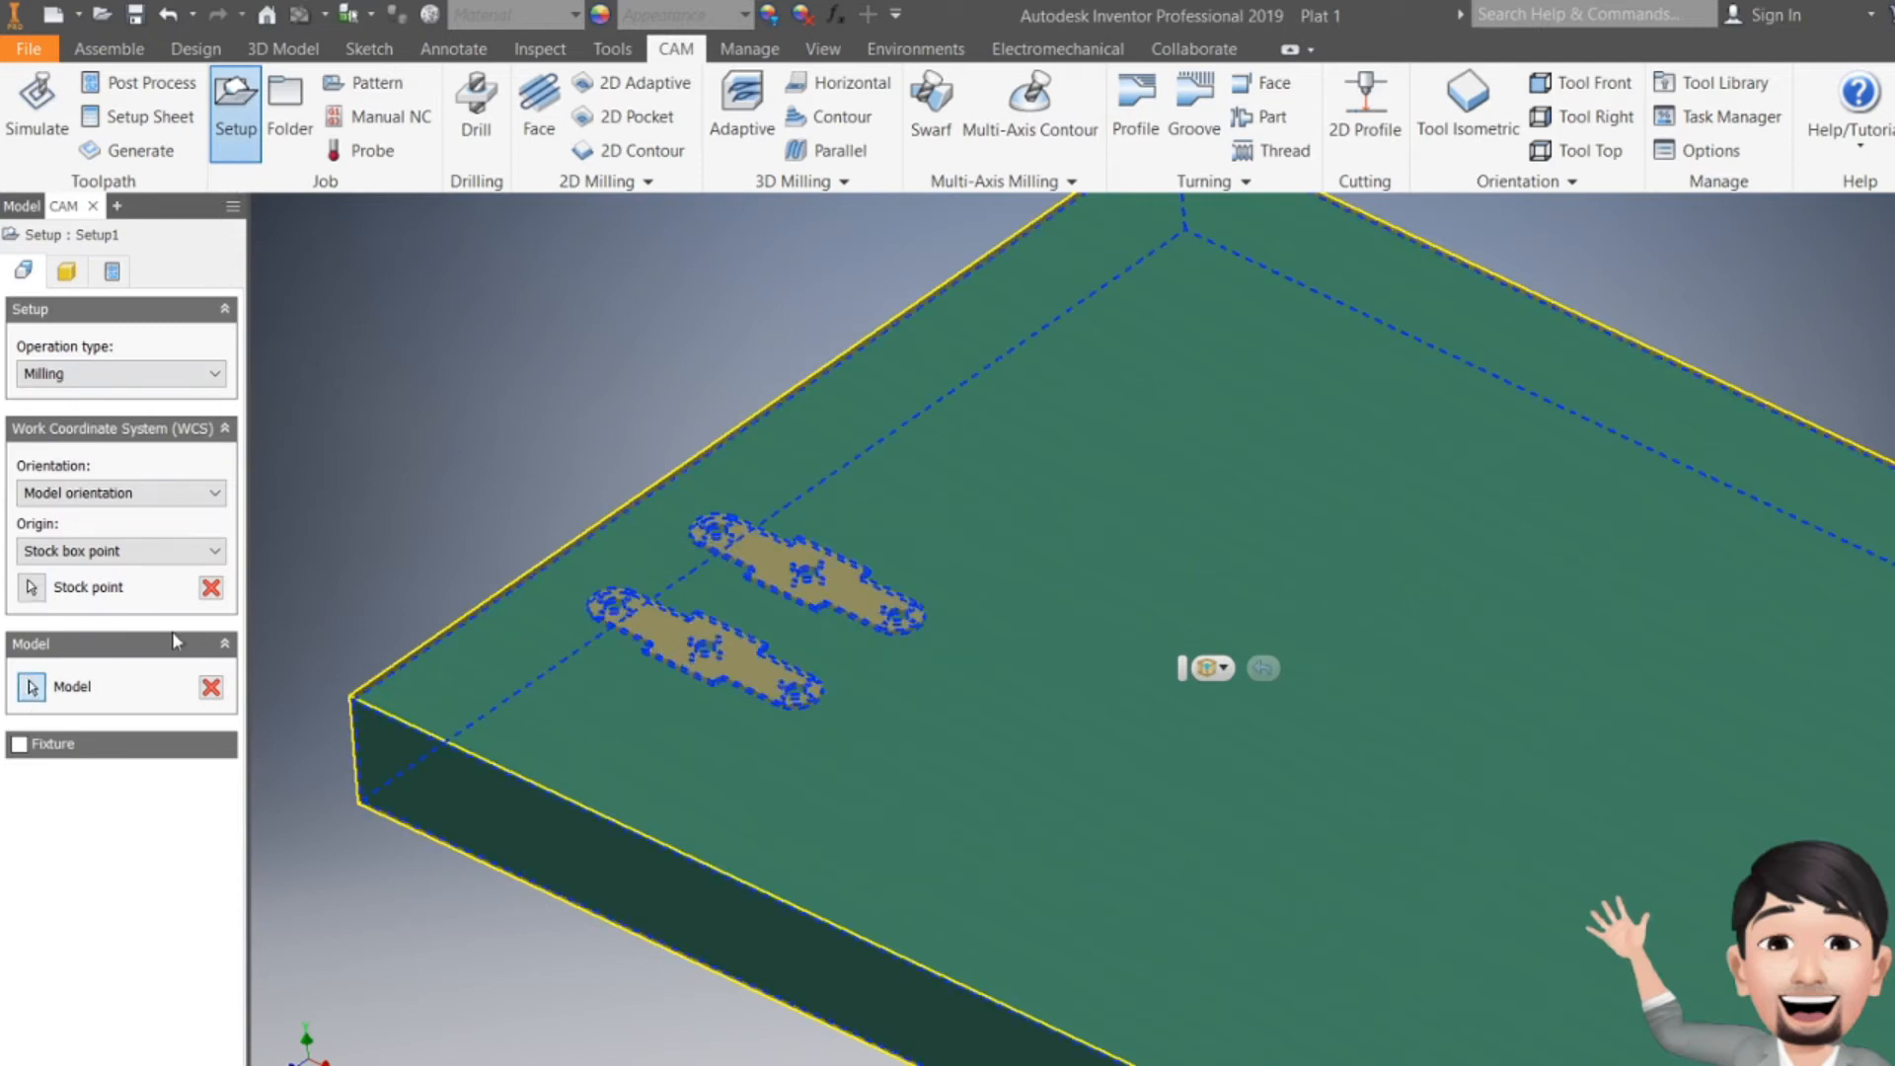
click(104, 375)
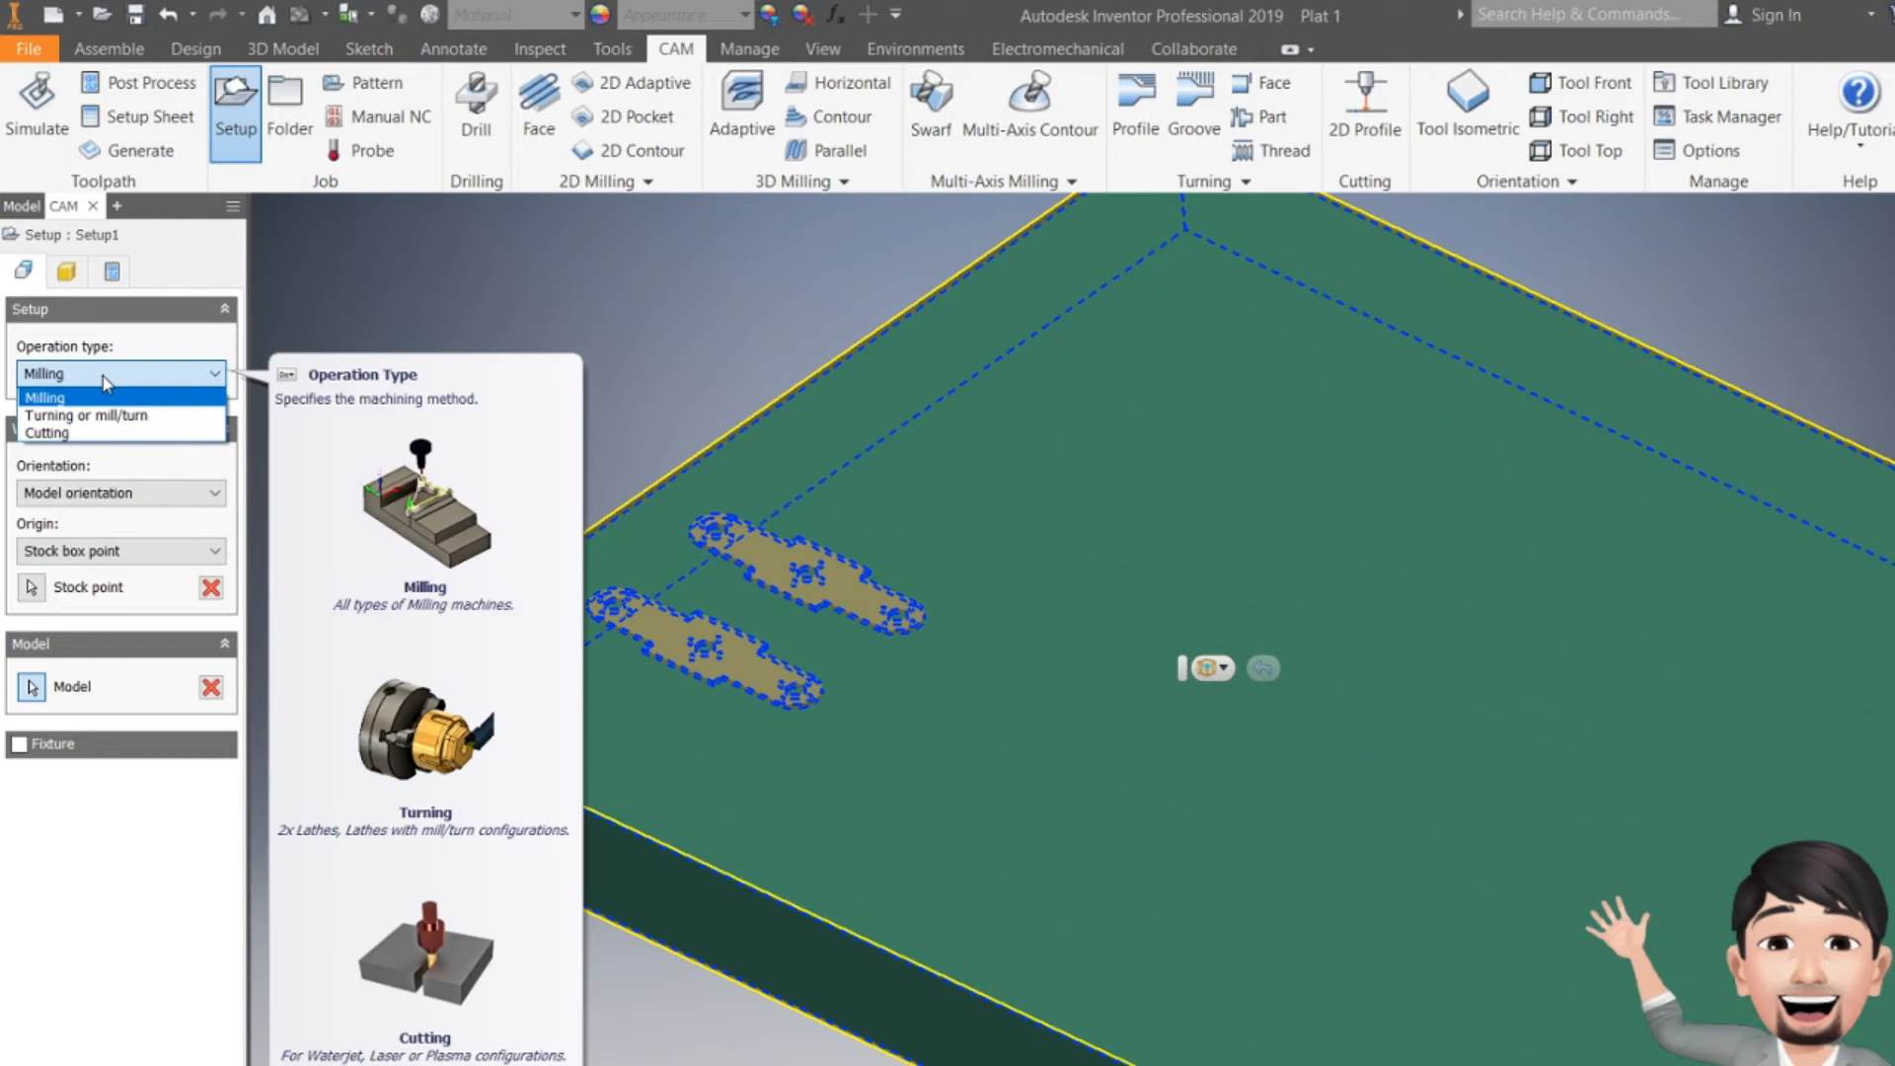
click(106, 395)
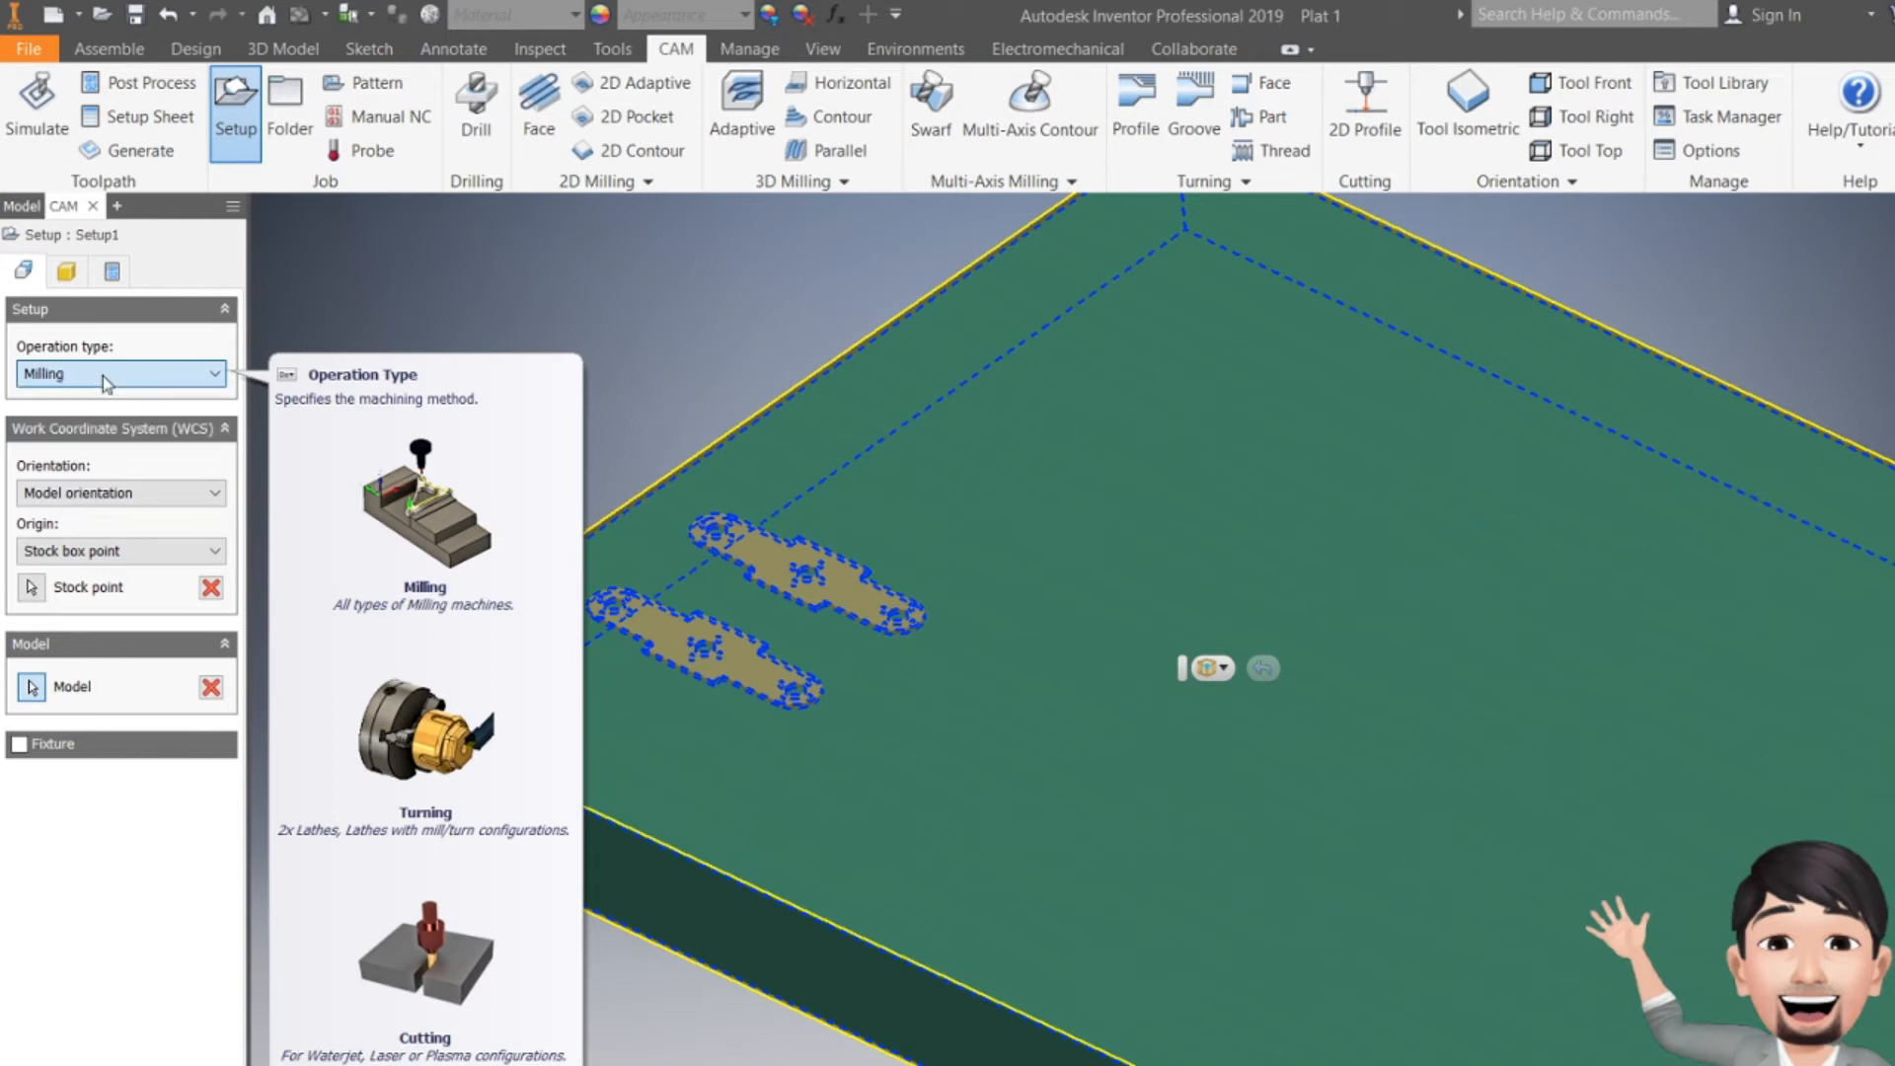
click(117, 494)
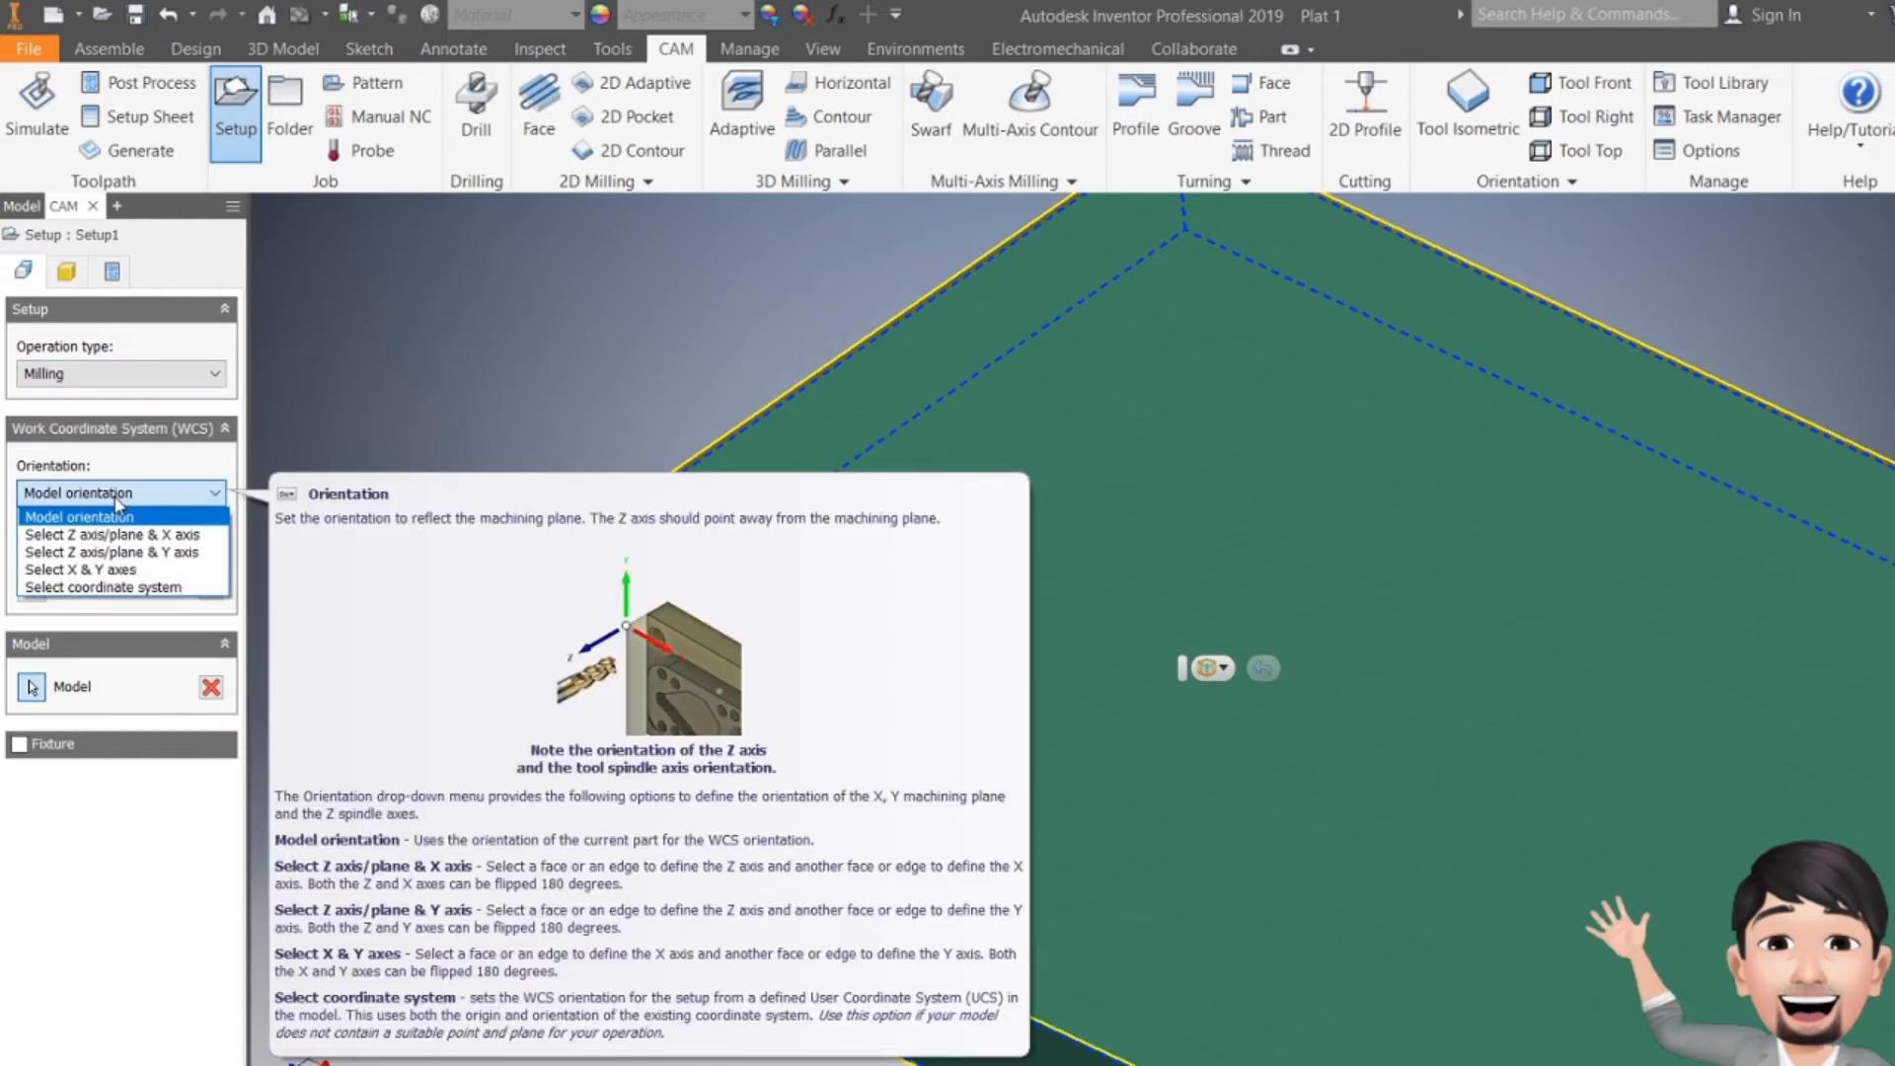
click(119, 570)
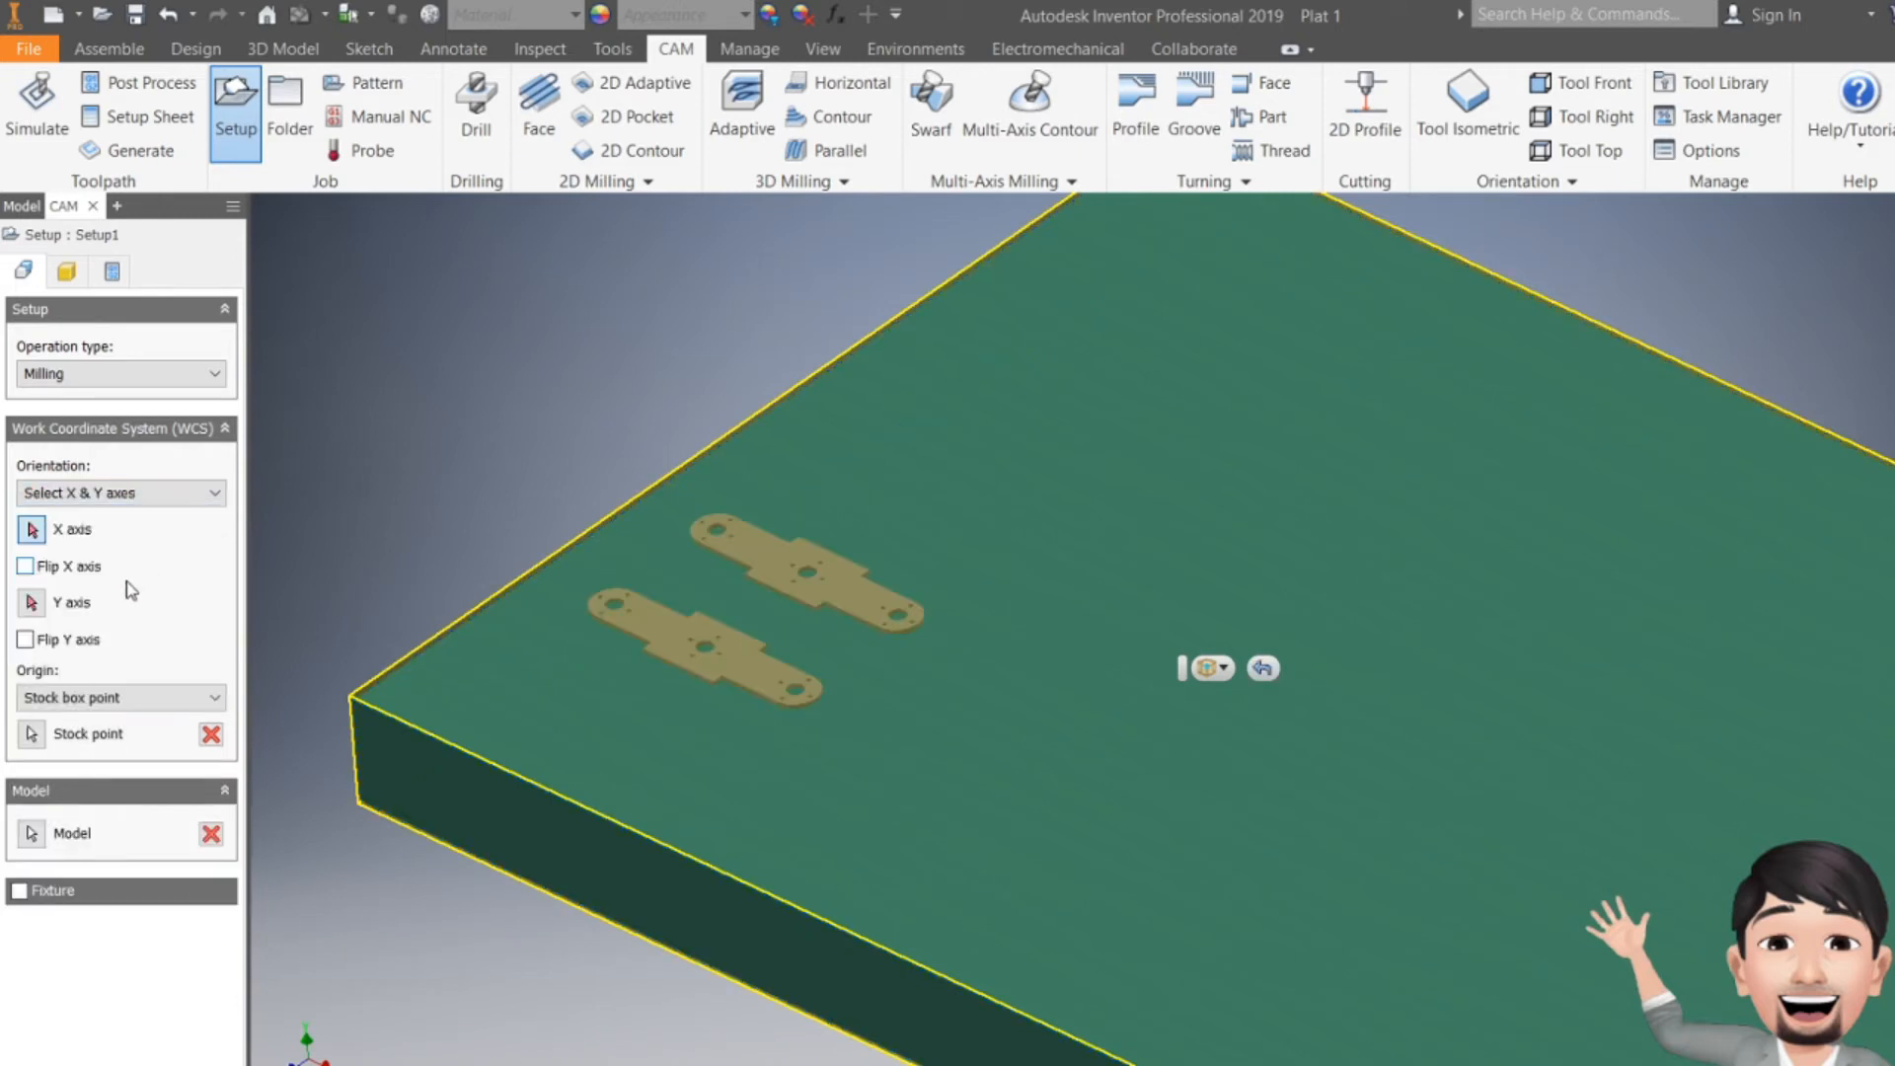
click(33, 835)
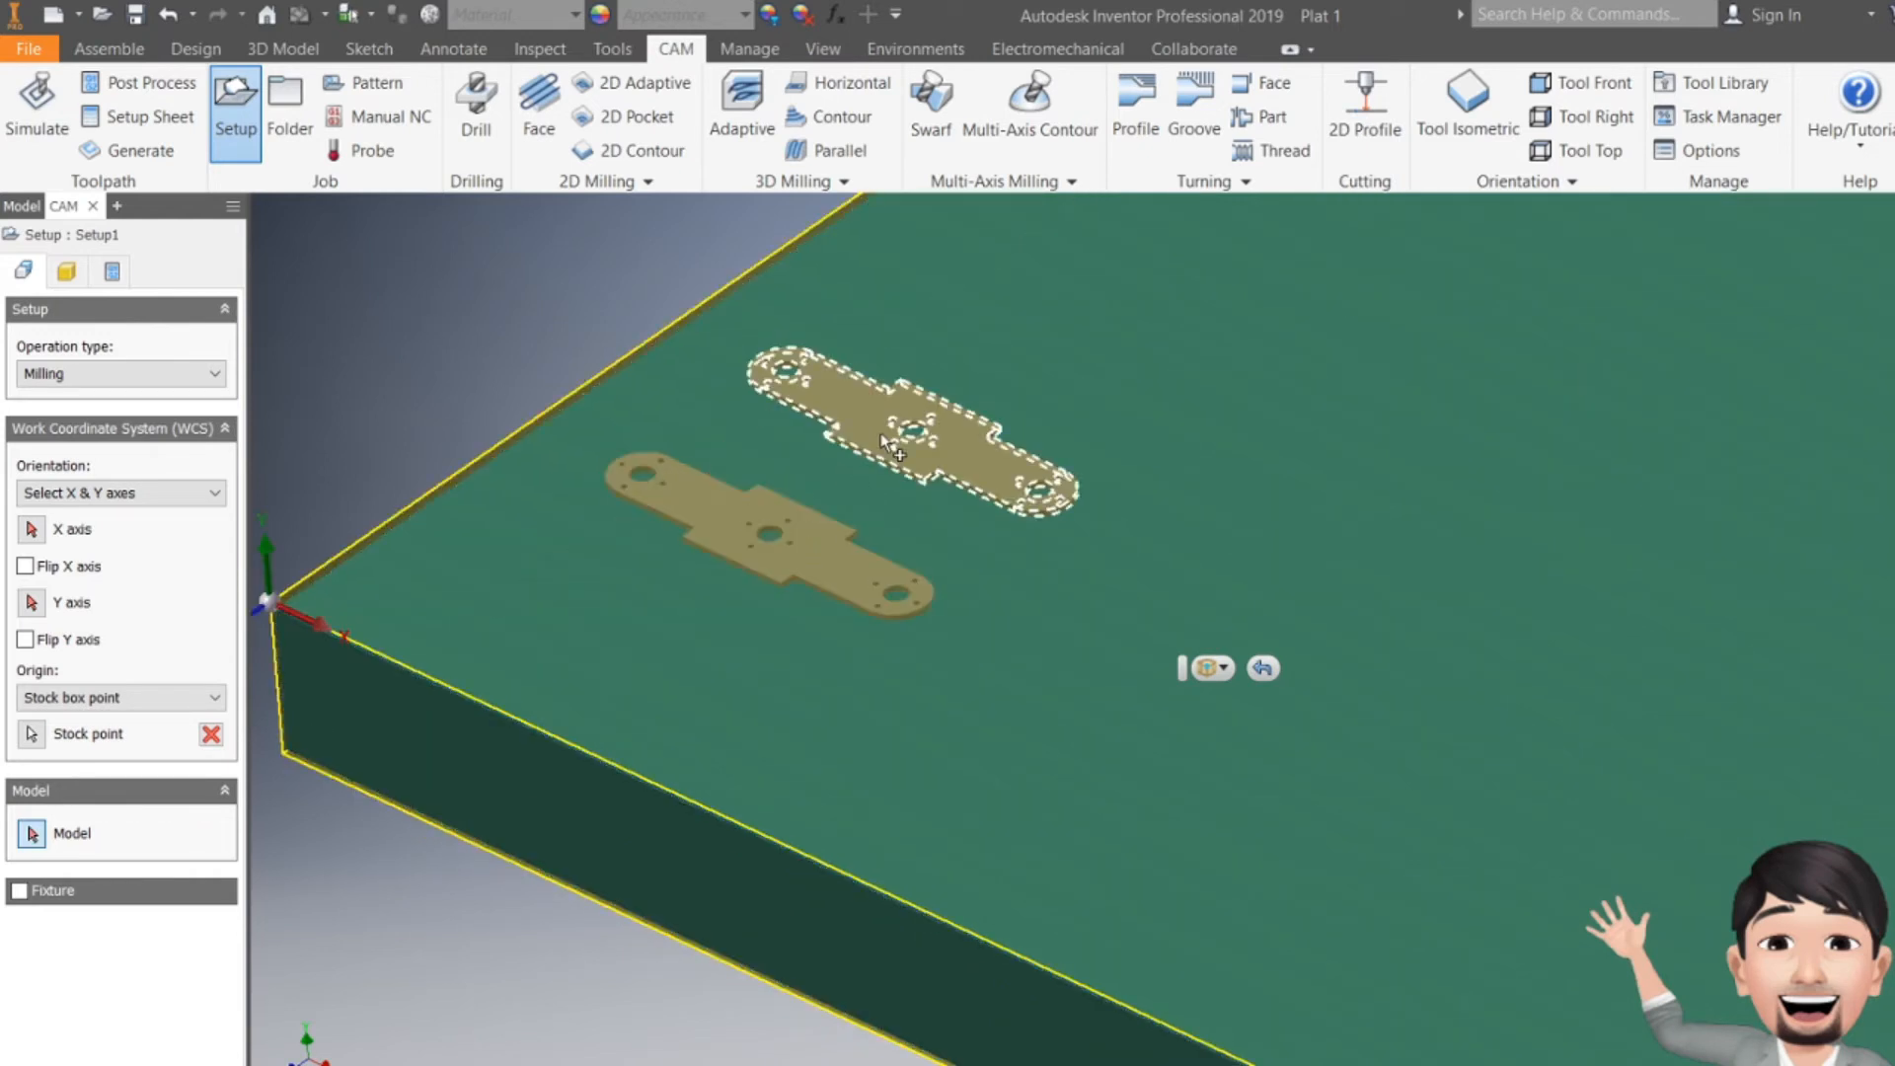
key(Escape)
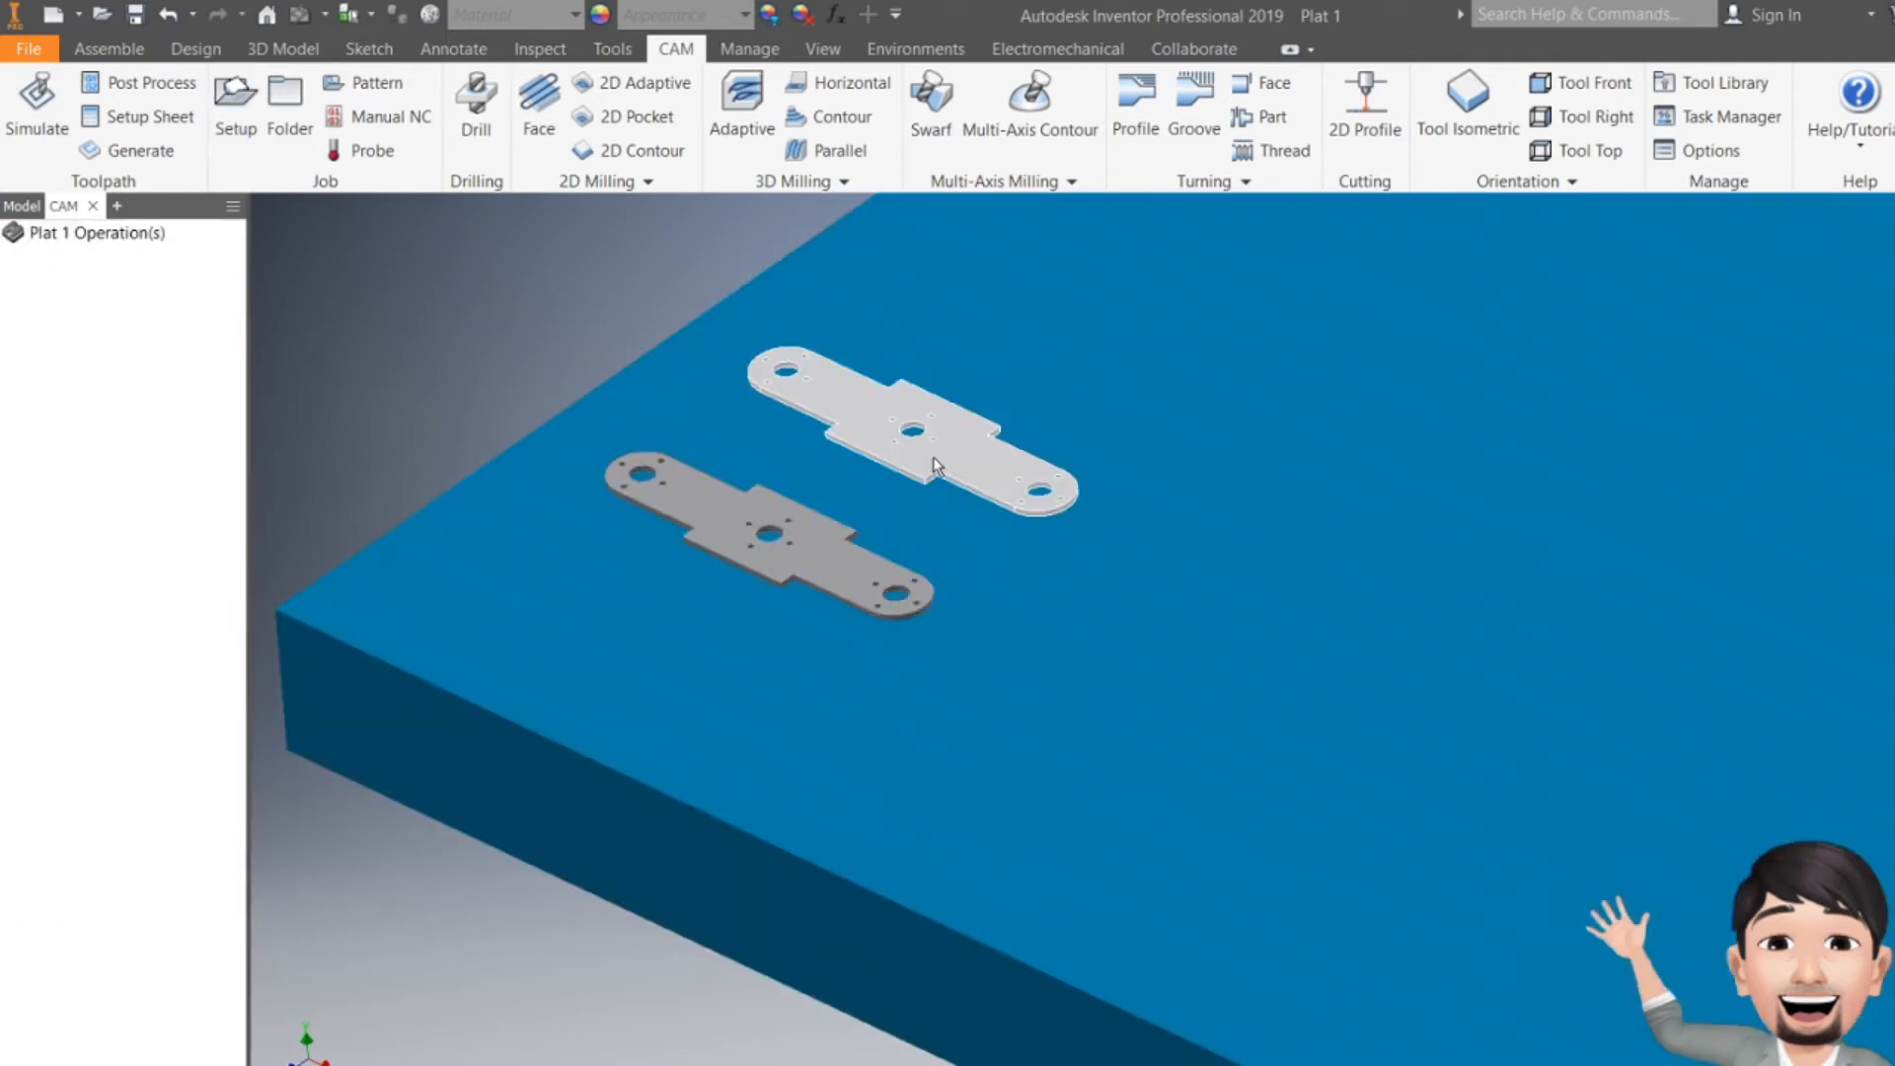
- Delete the rear plate from the assembly and move the remaining plate back to roughly its place on the block
click(936, 468)
key(Delete)
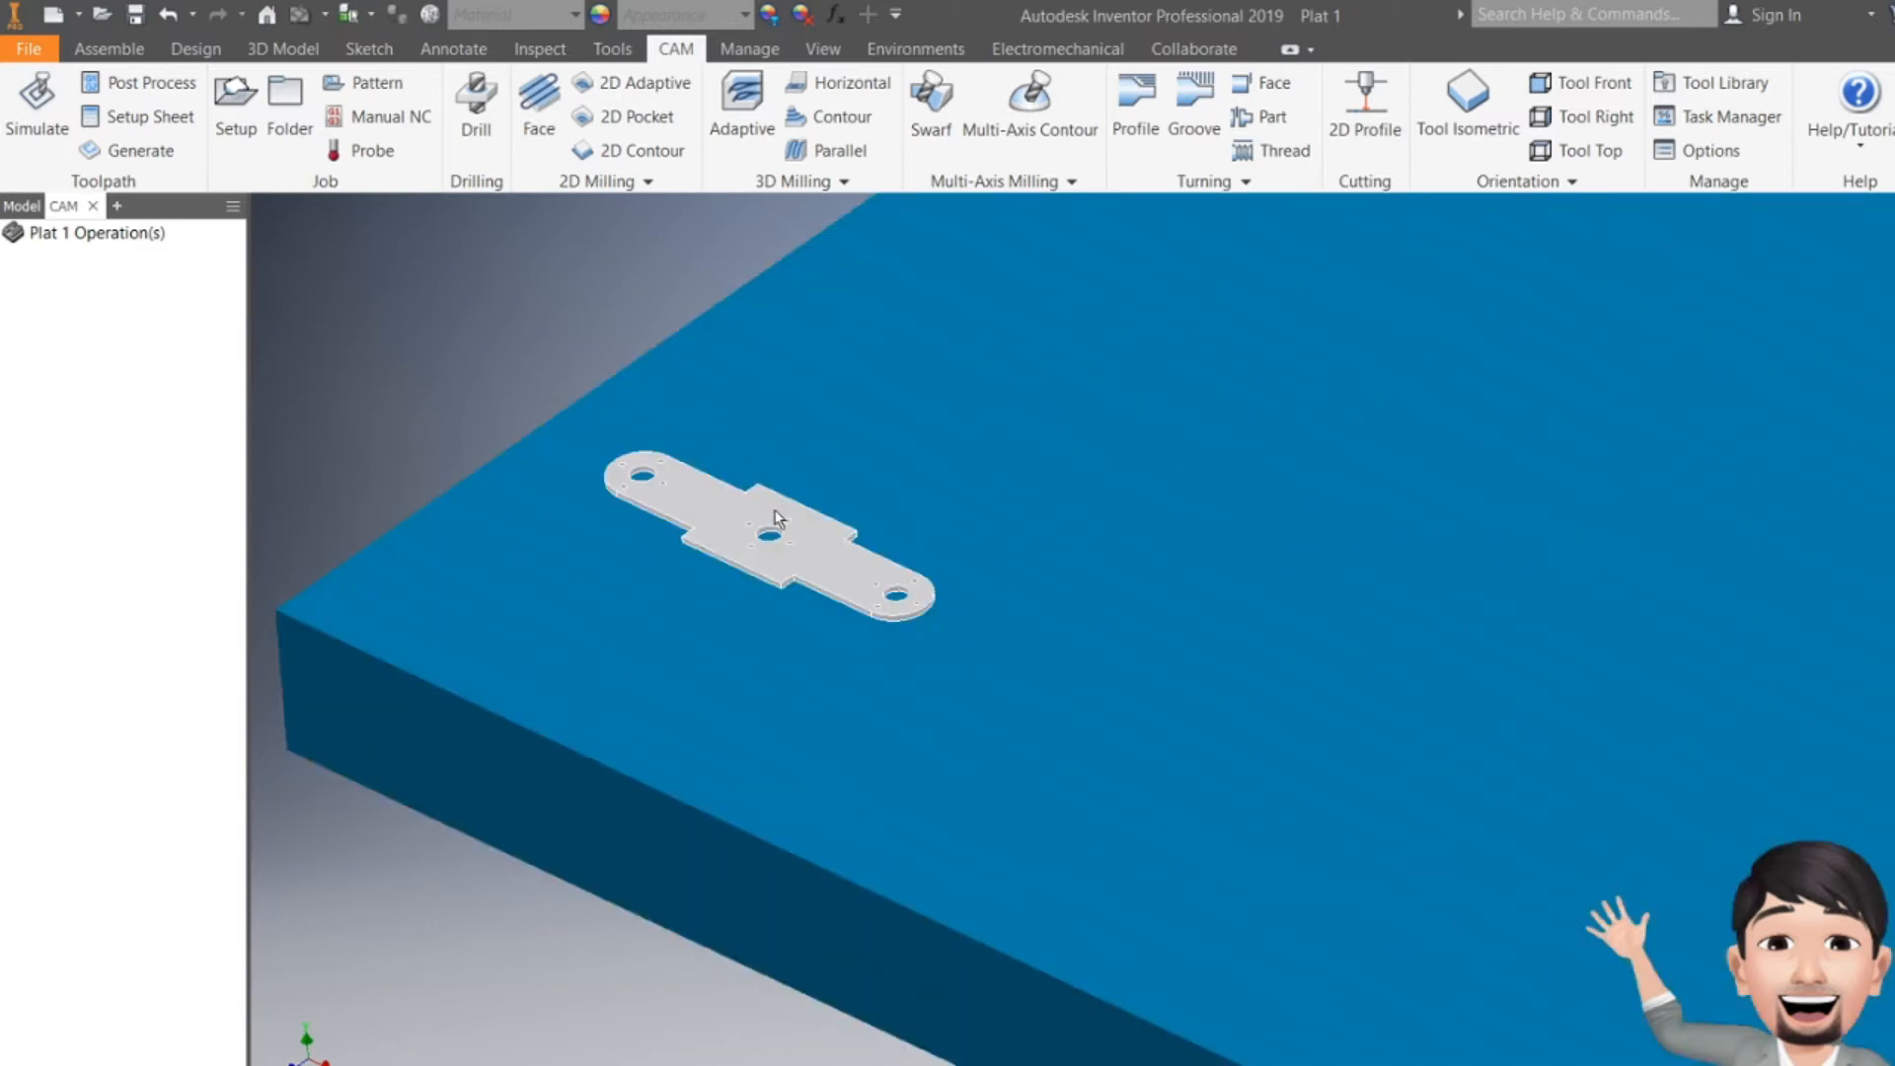
drag(781, 501, 906, 427)
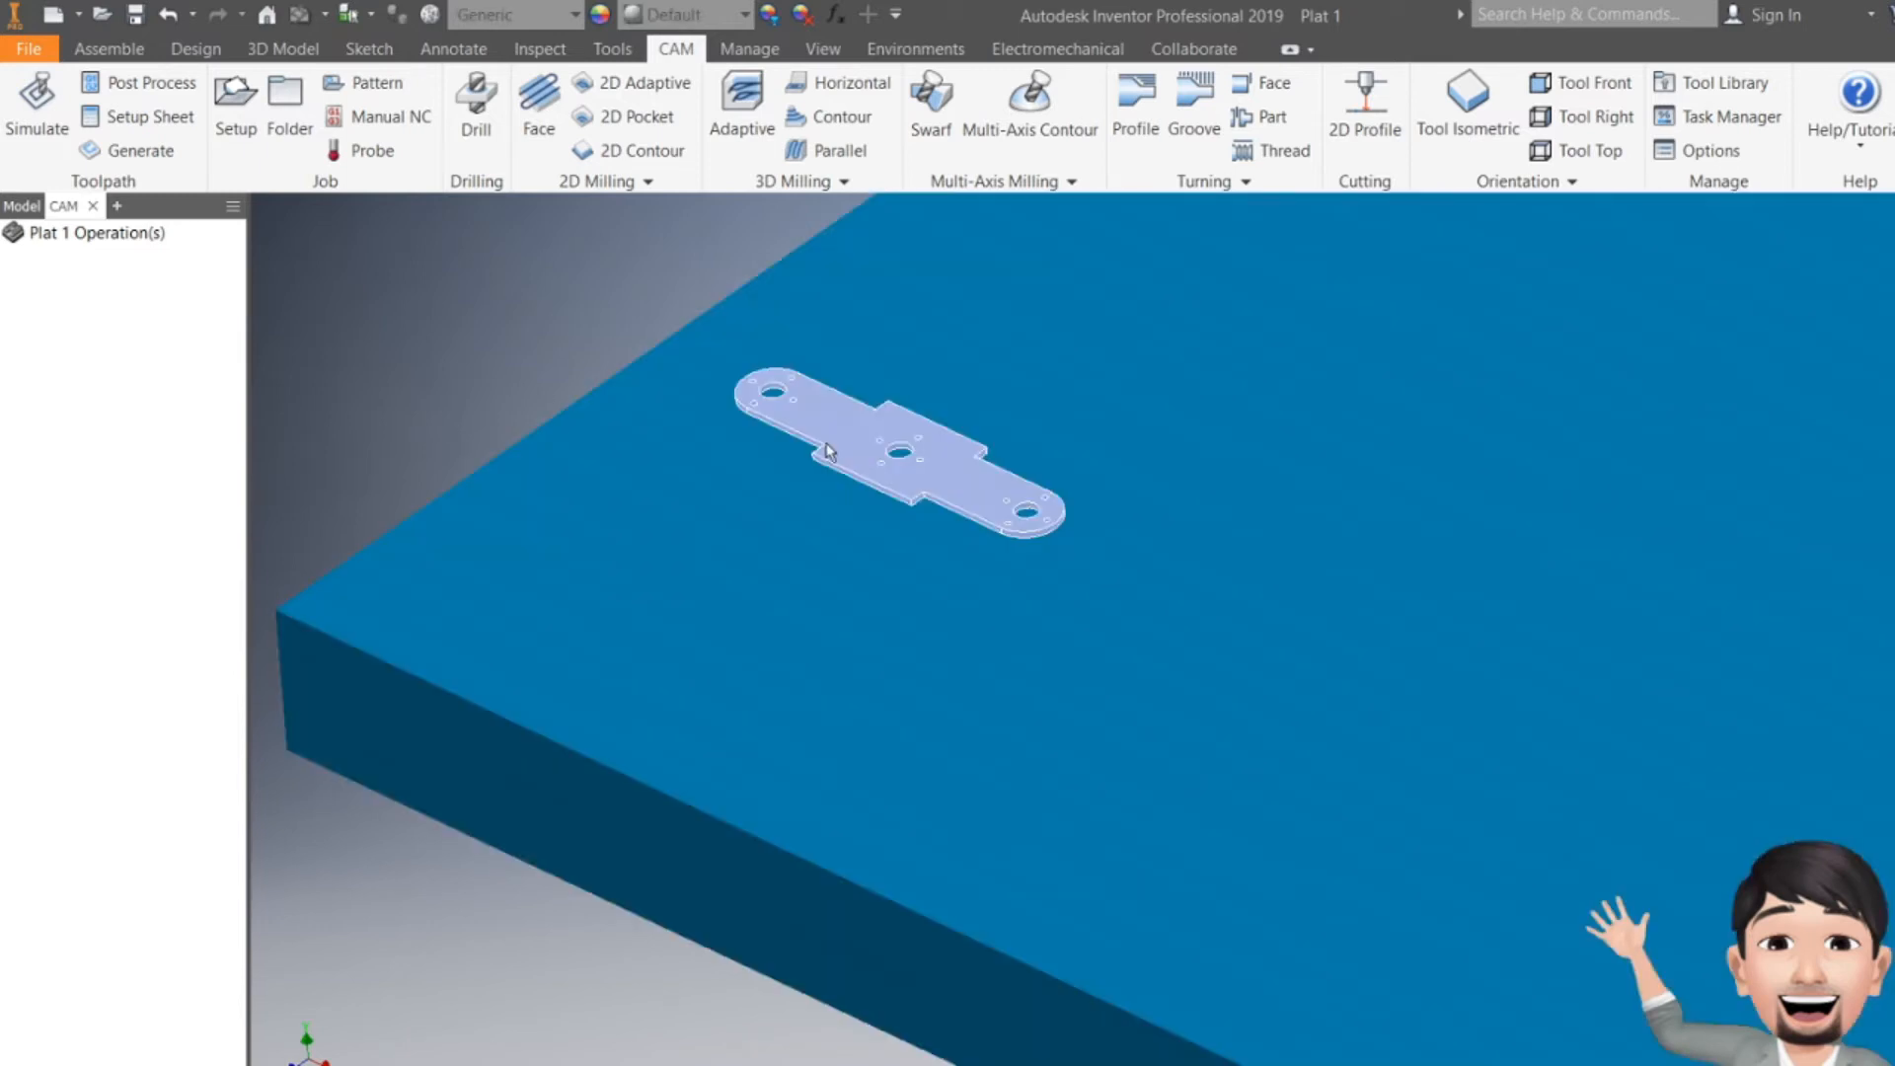
- Create a new milling setup and pick only the flat plate as its model, clearing the initial model selection
click(243, 116)
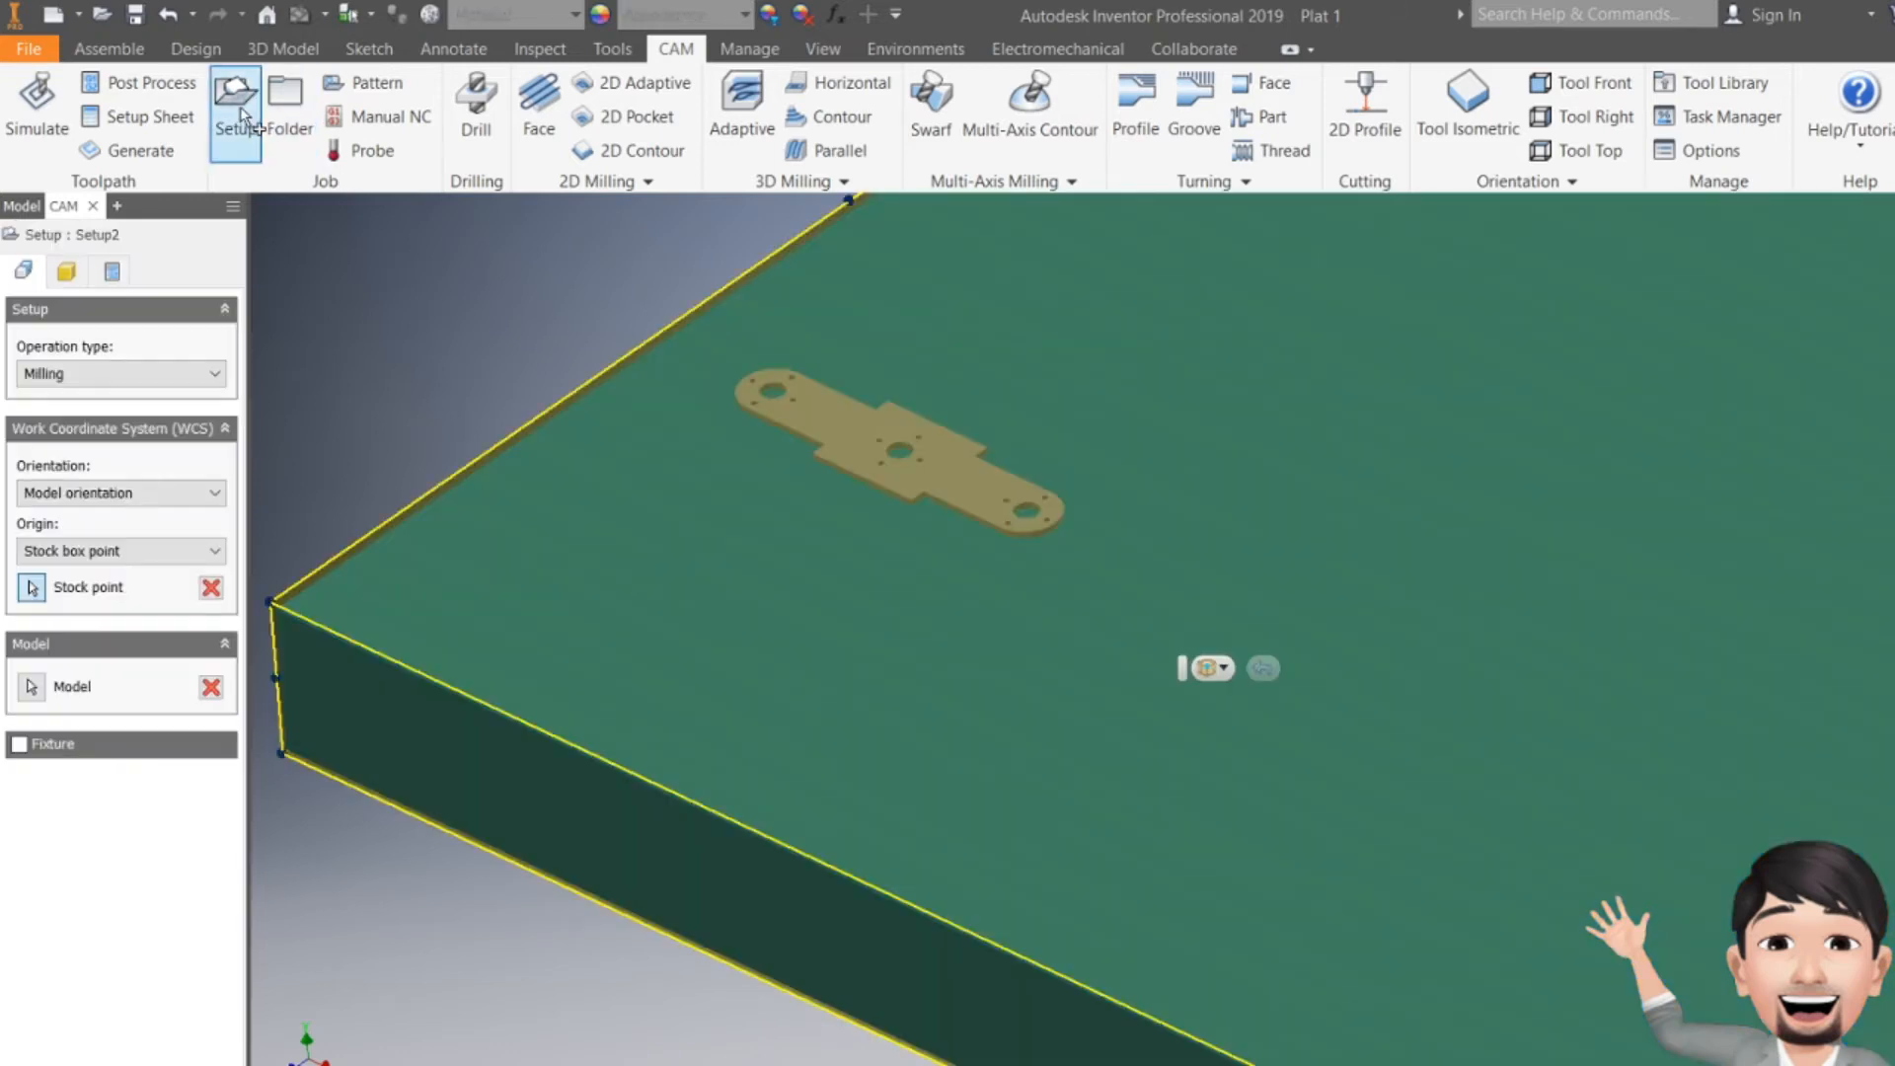
click(33, 688)
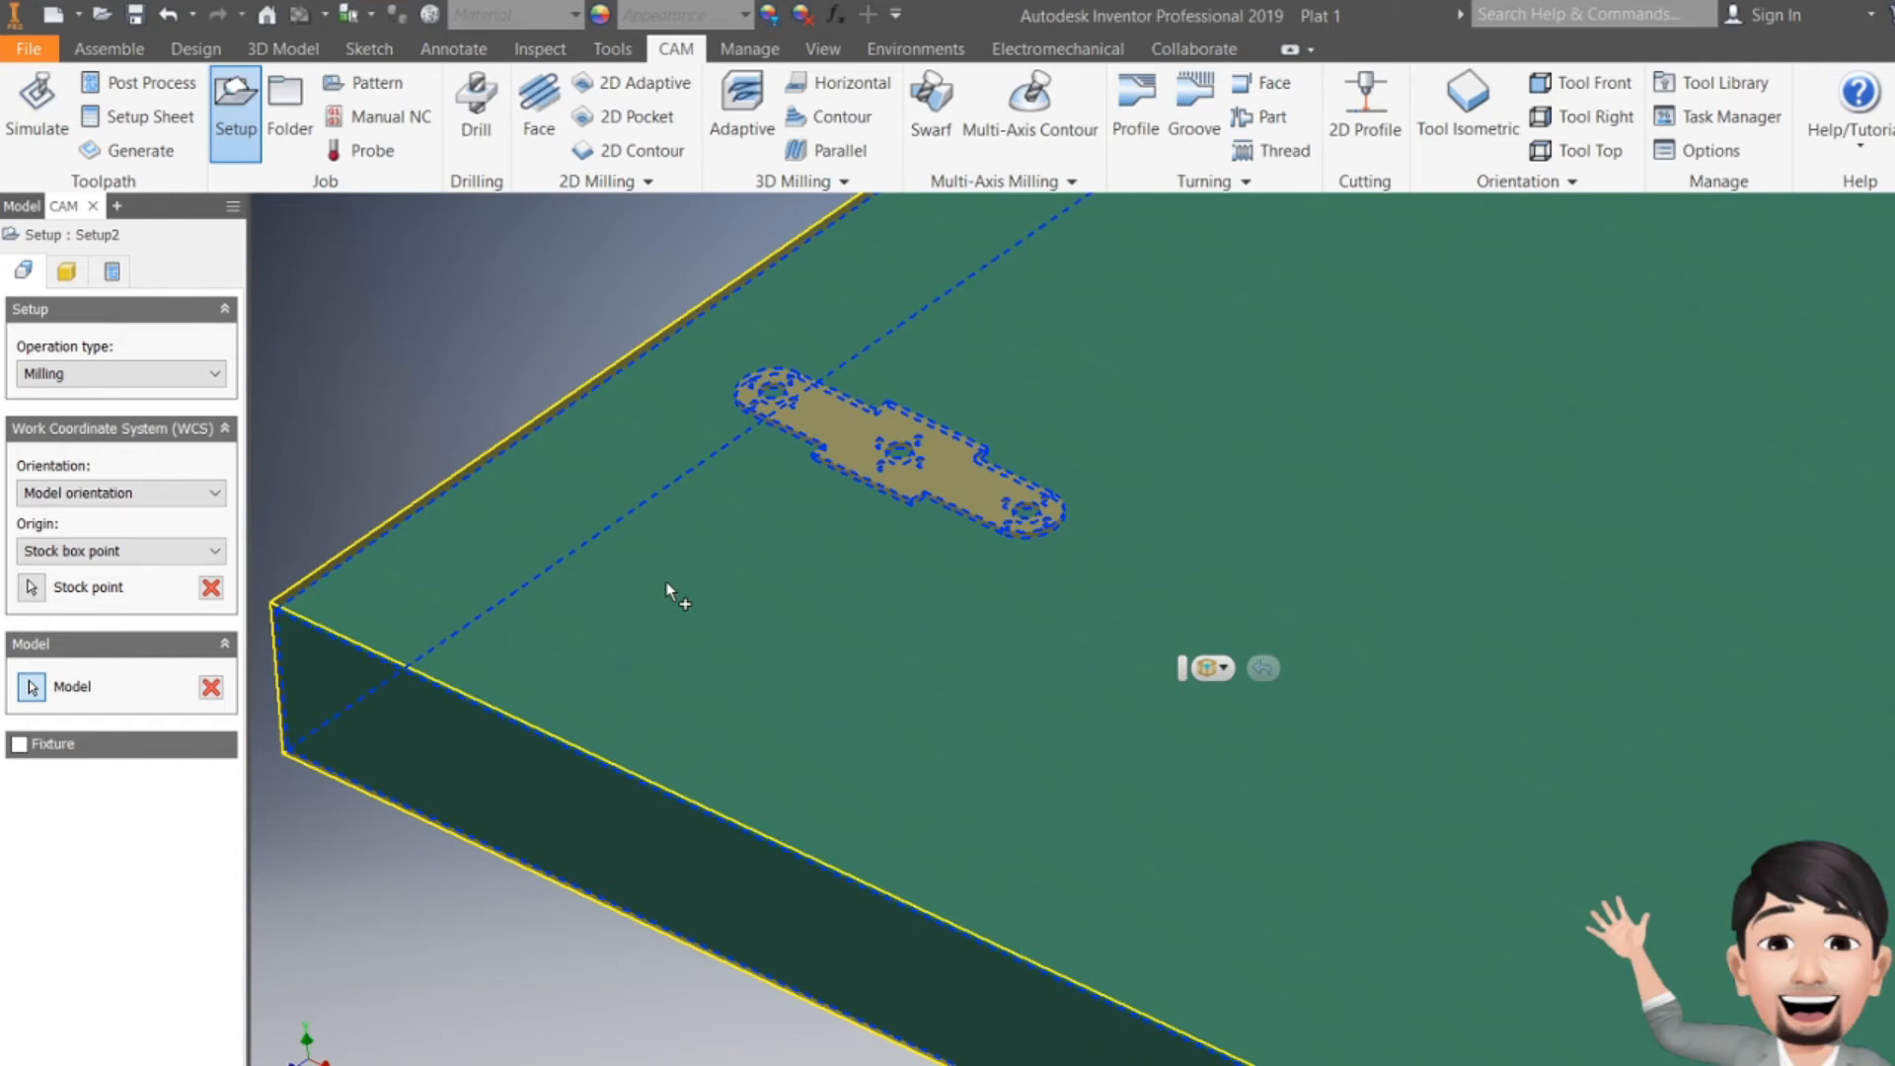
click(212, 689)
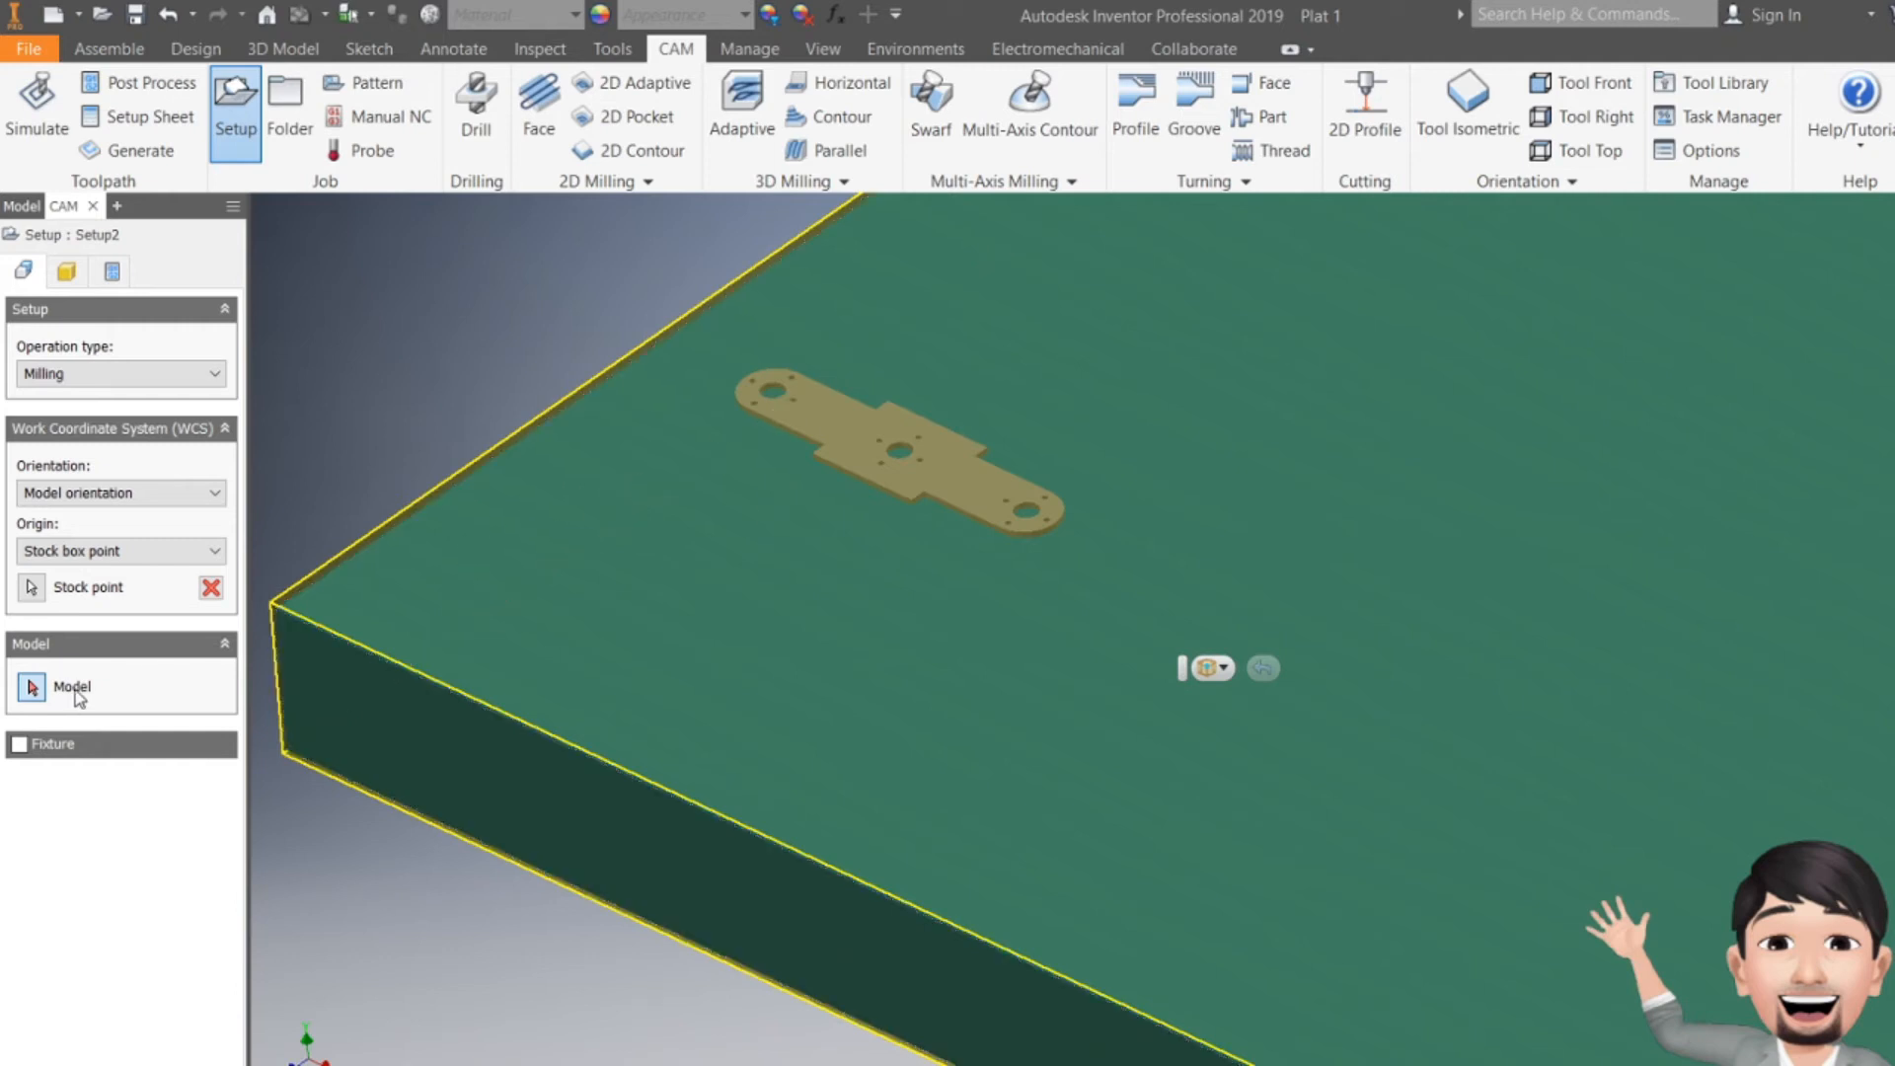
click(33, 688)
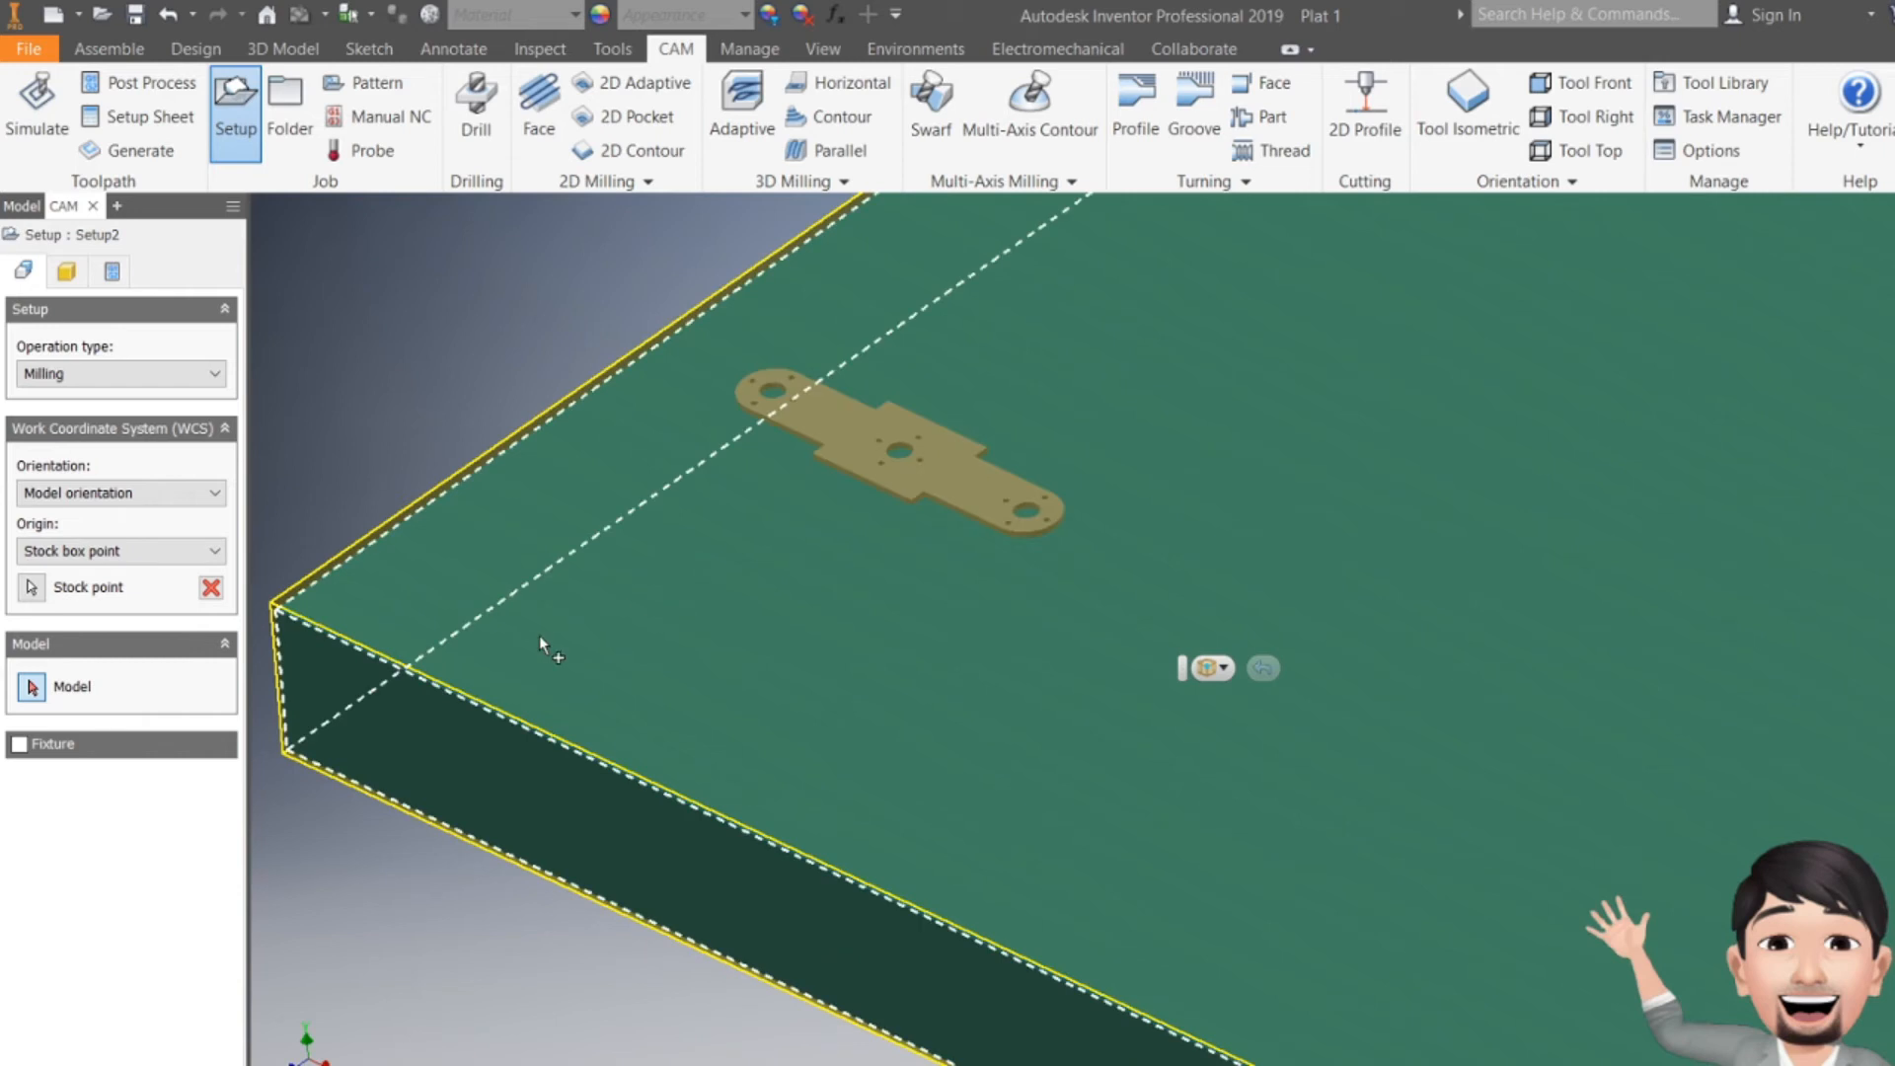
click(857, 458)
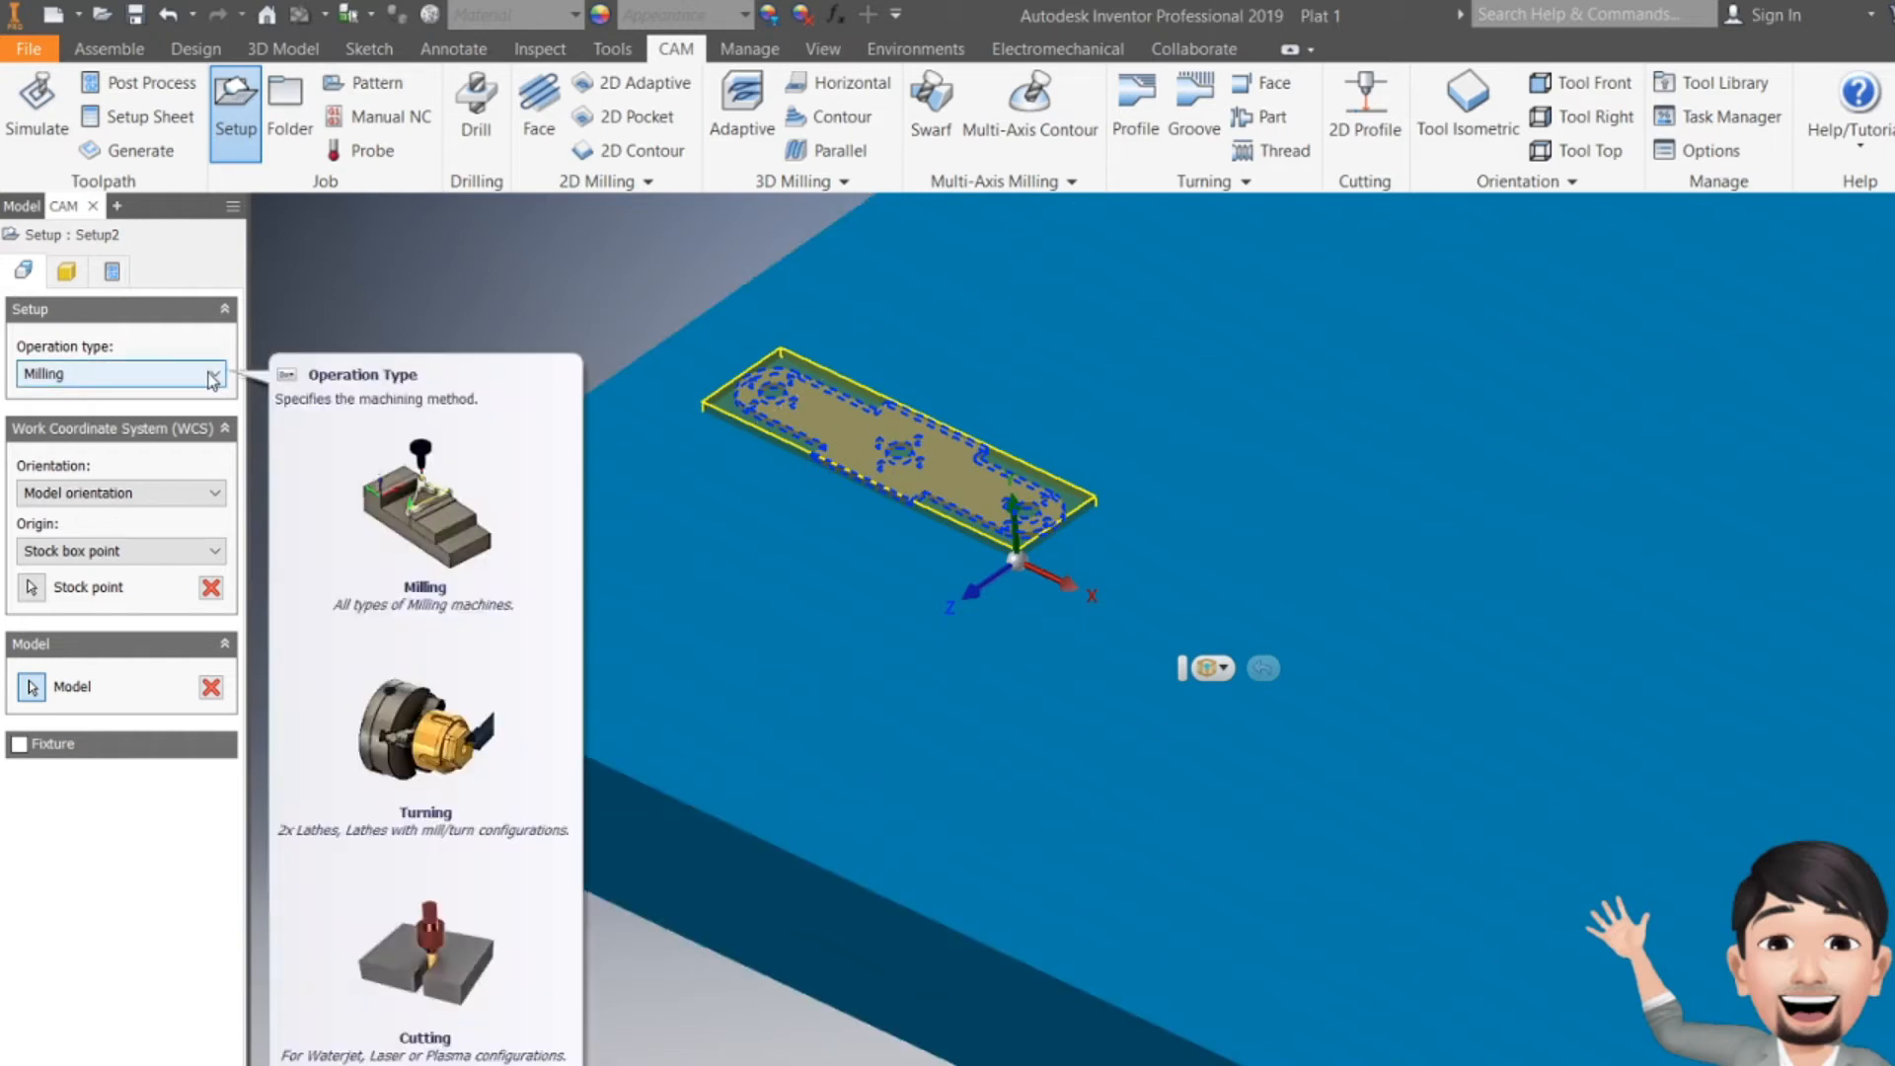
- Orient the setup's WCS with Select X & Y axes, using the plate's long edge for X and the short notch edge for Y
click(94, 492)
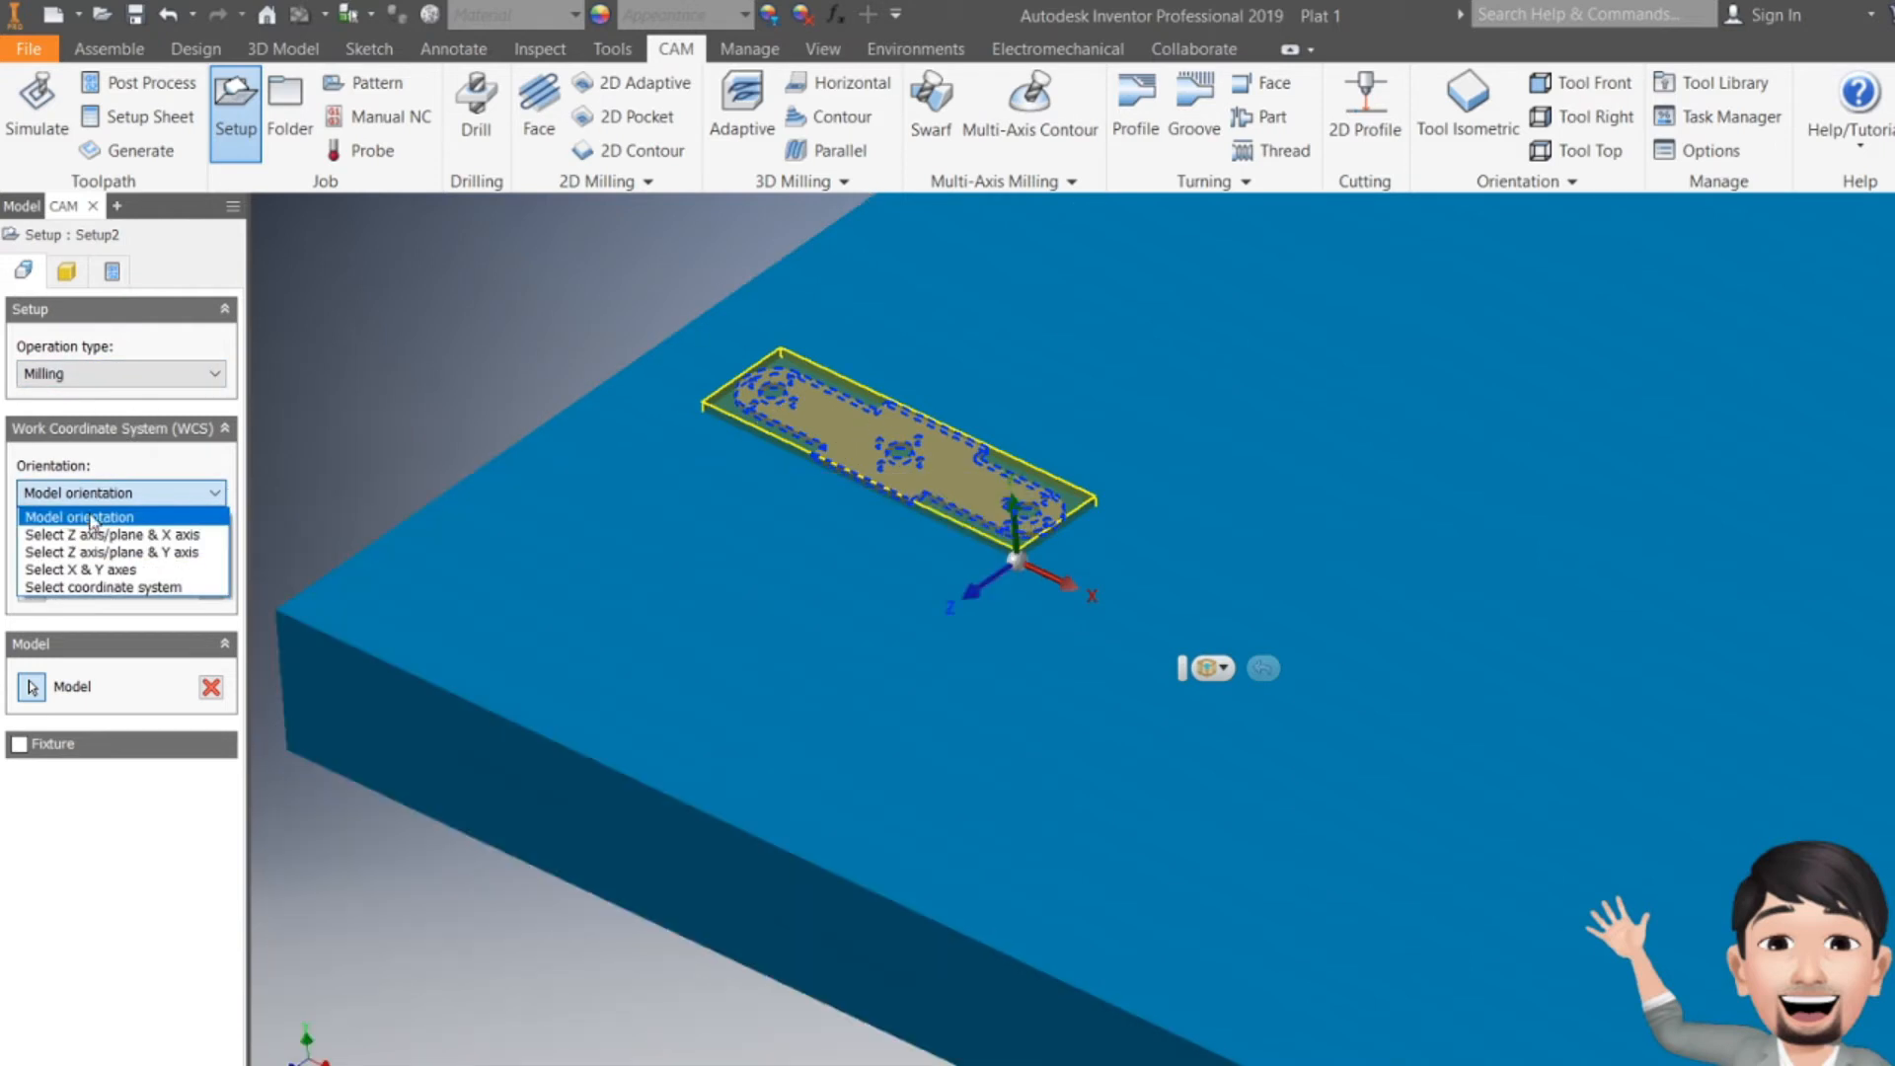
click(84, 569)
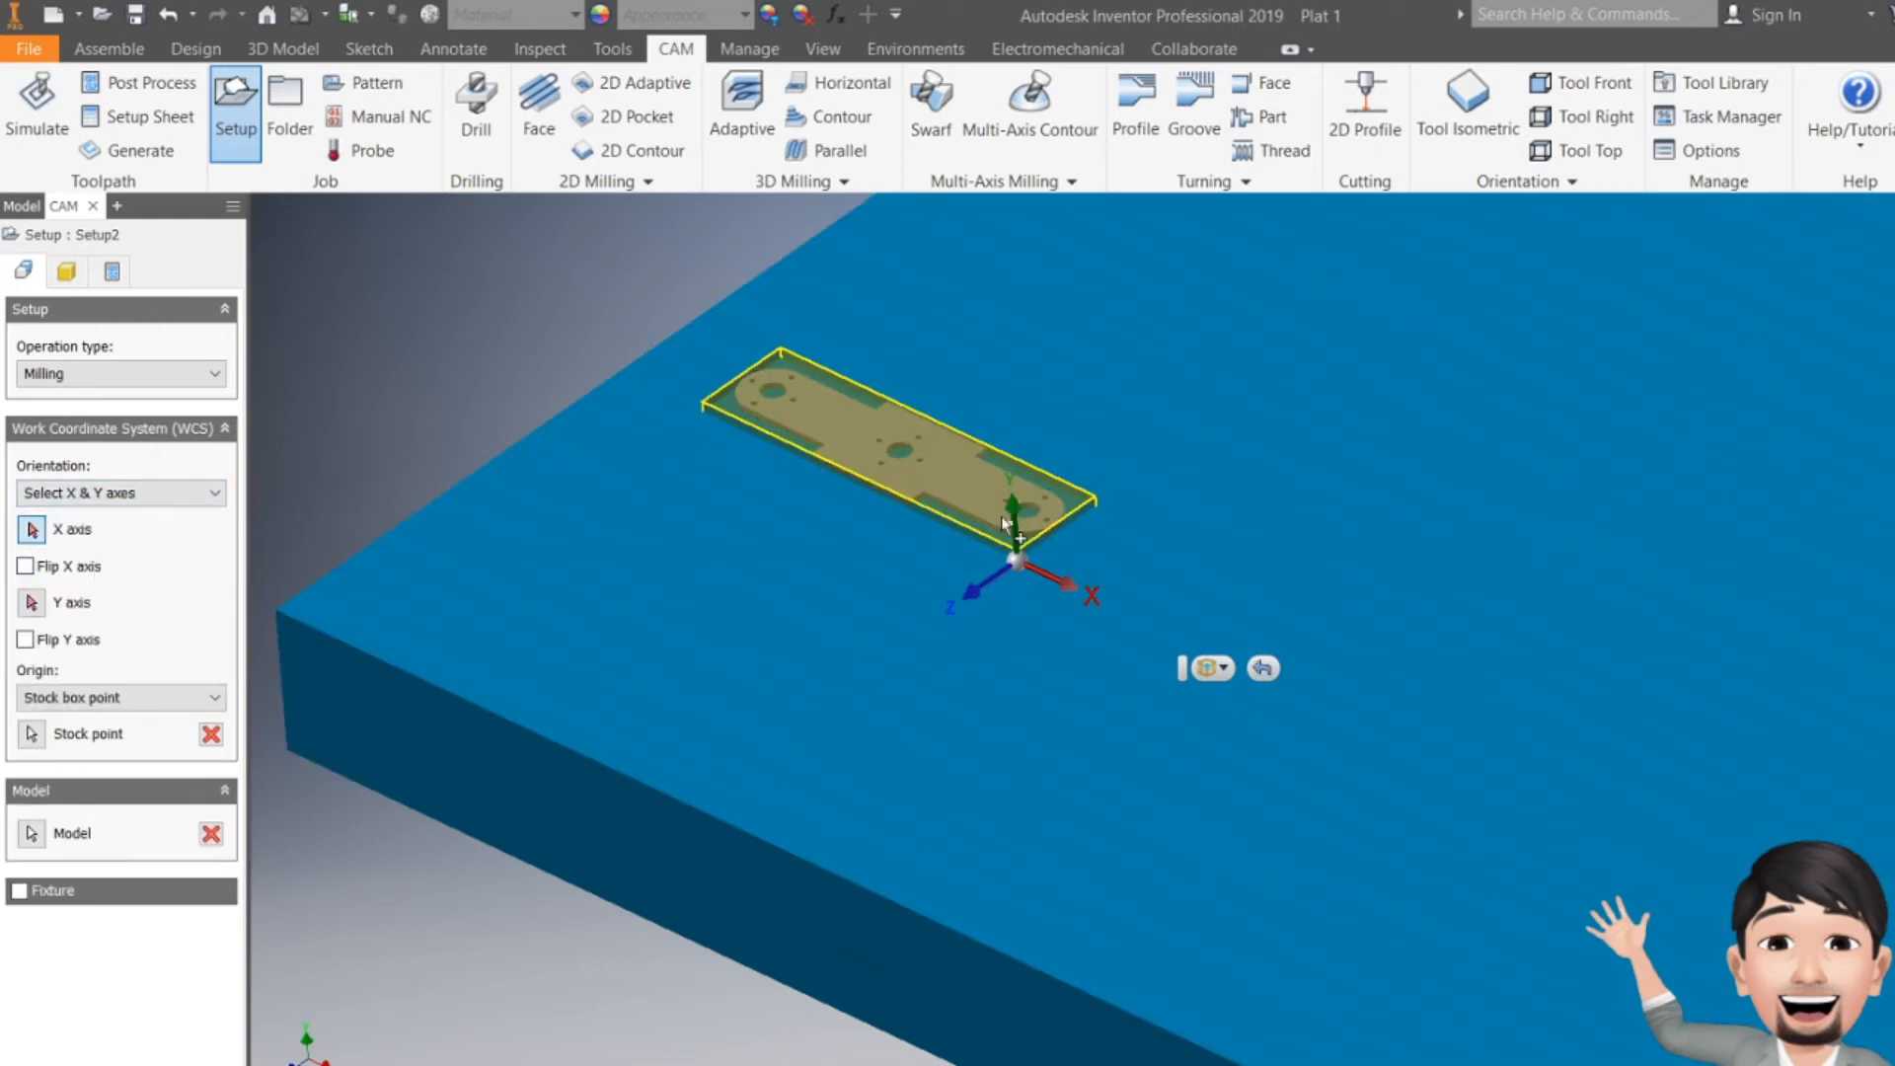
scroll(972, 504, up, 4)
click(932, 507)
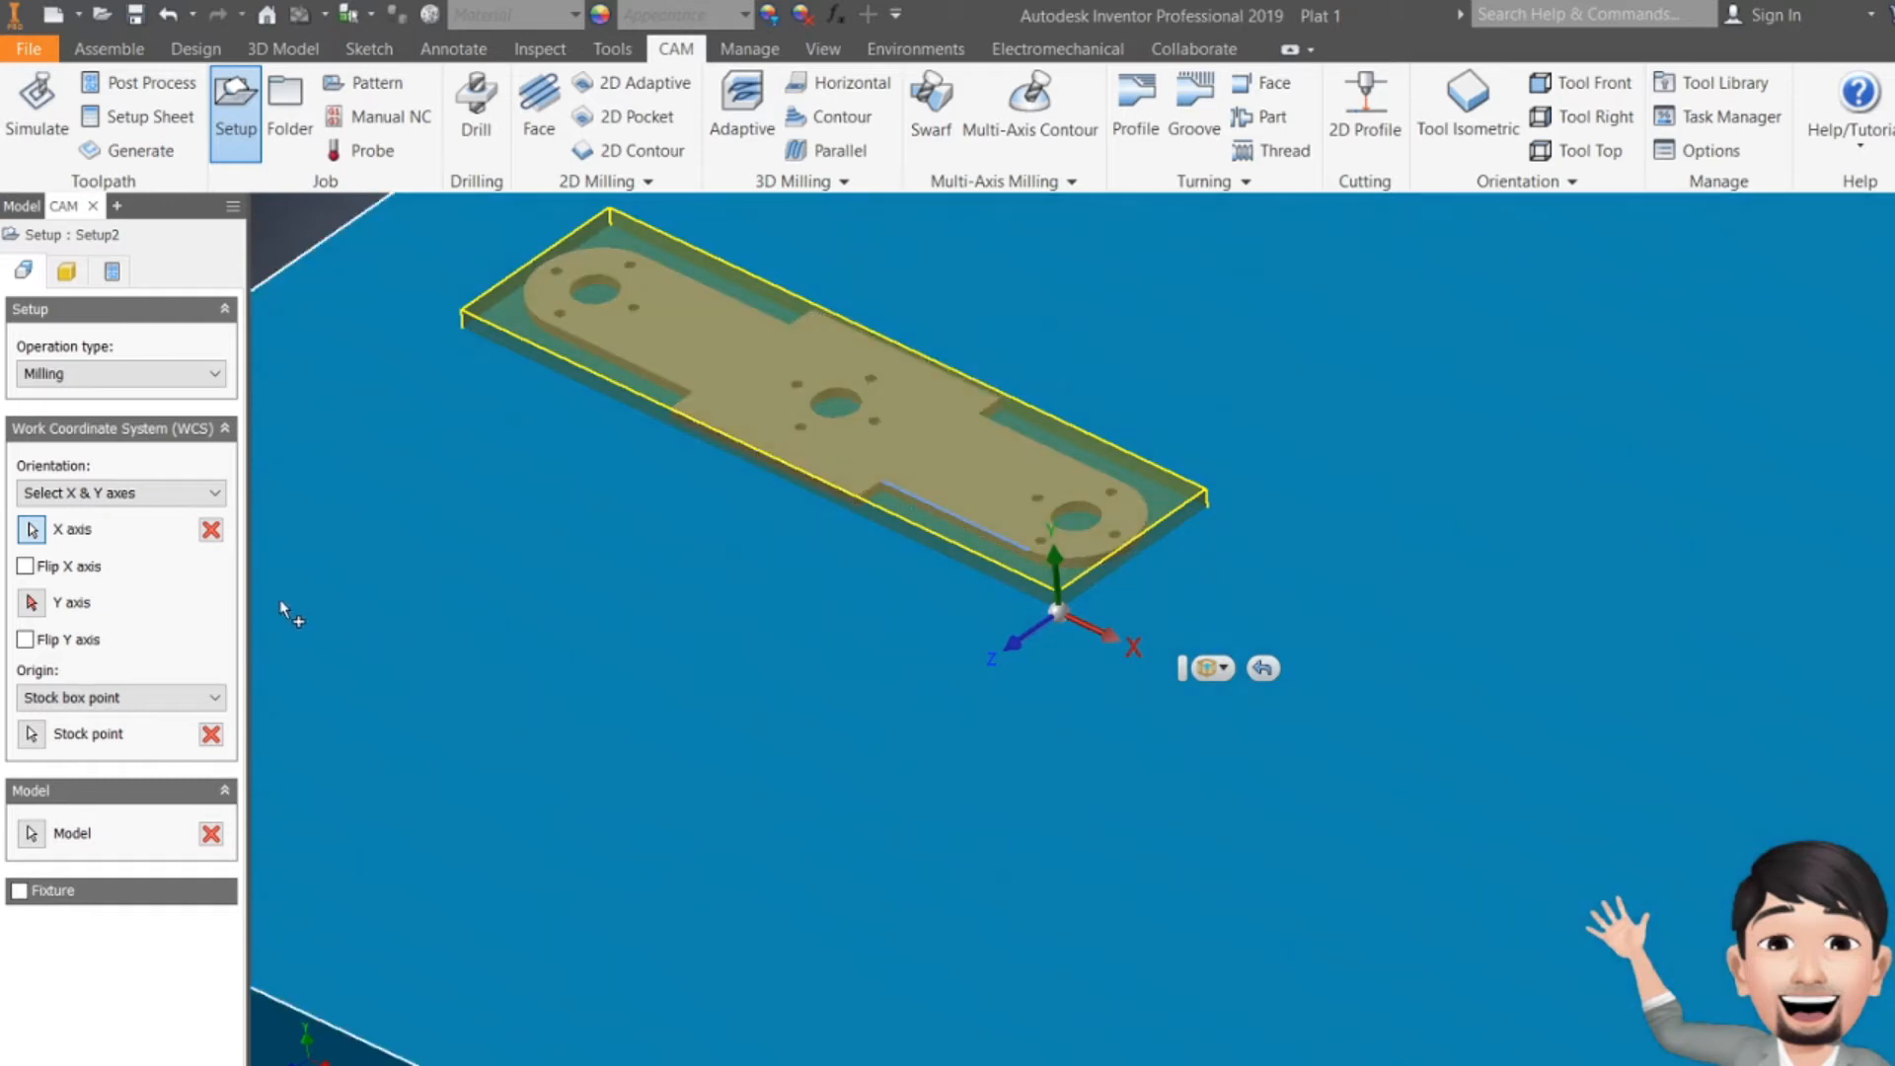
click(35, 599)
scroll(999, 434, up, 3)
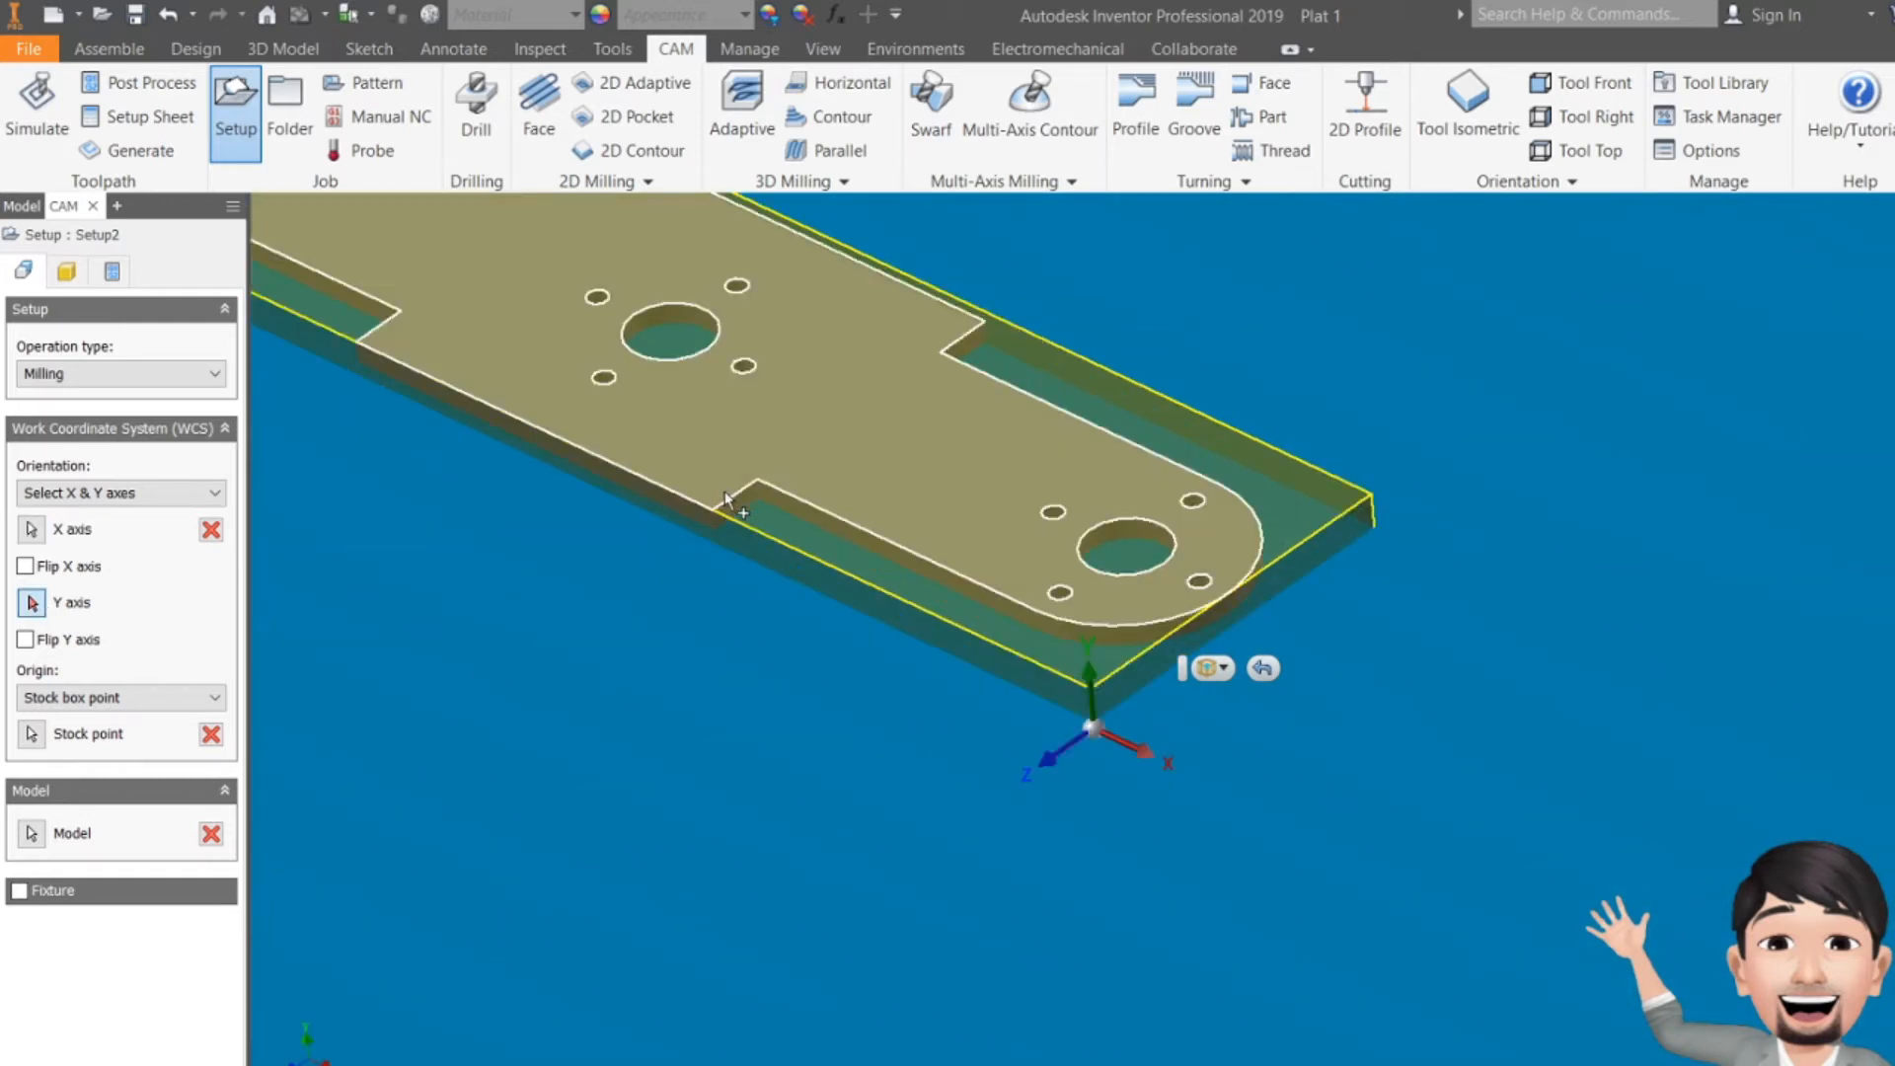
click(728, 501)
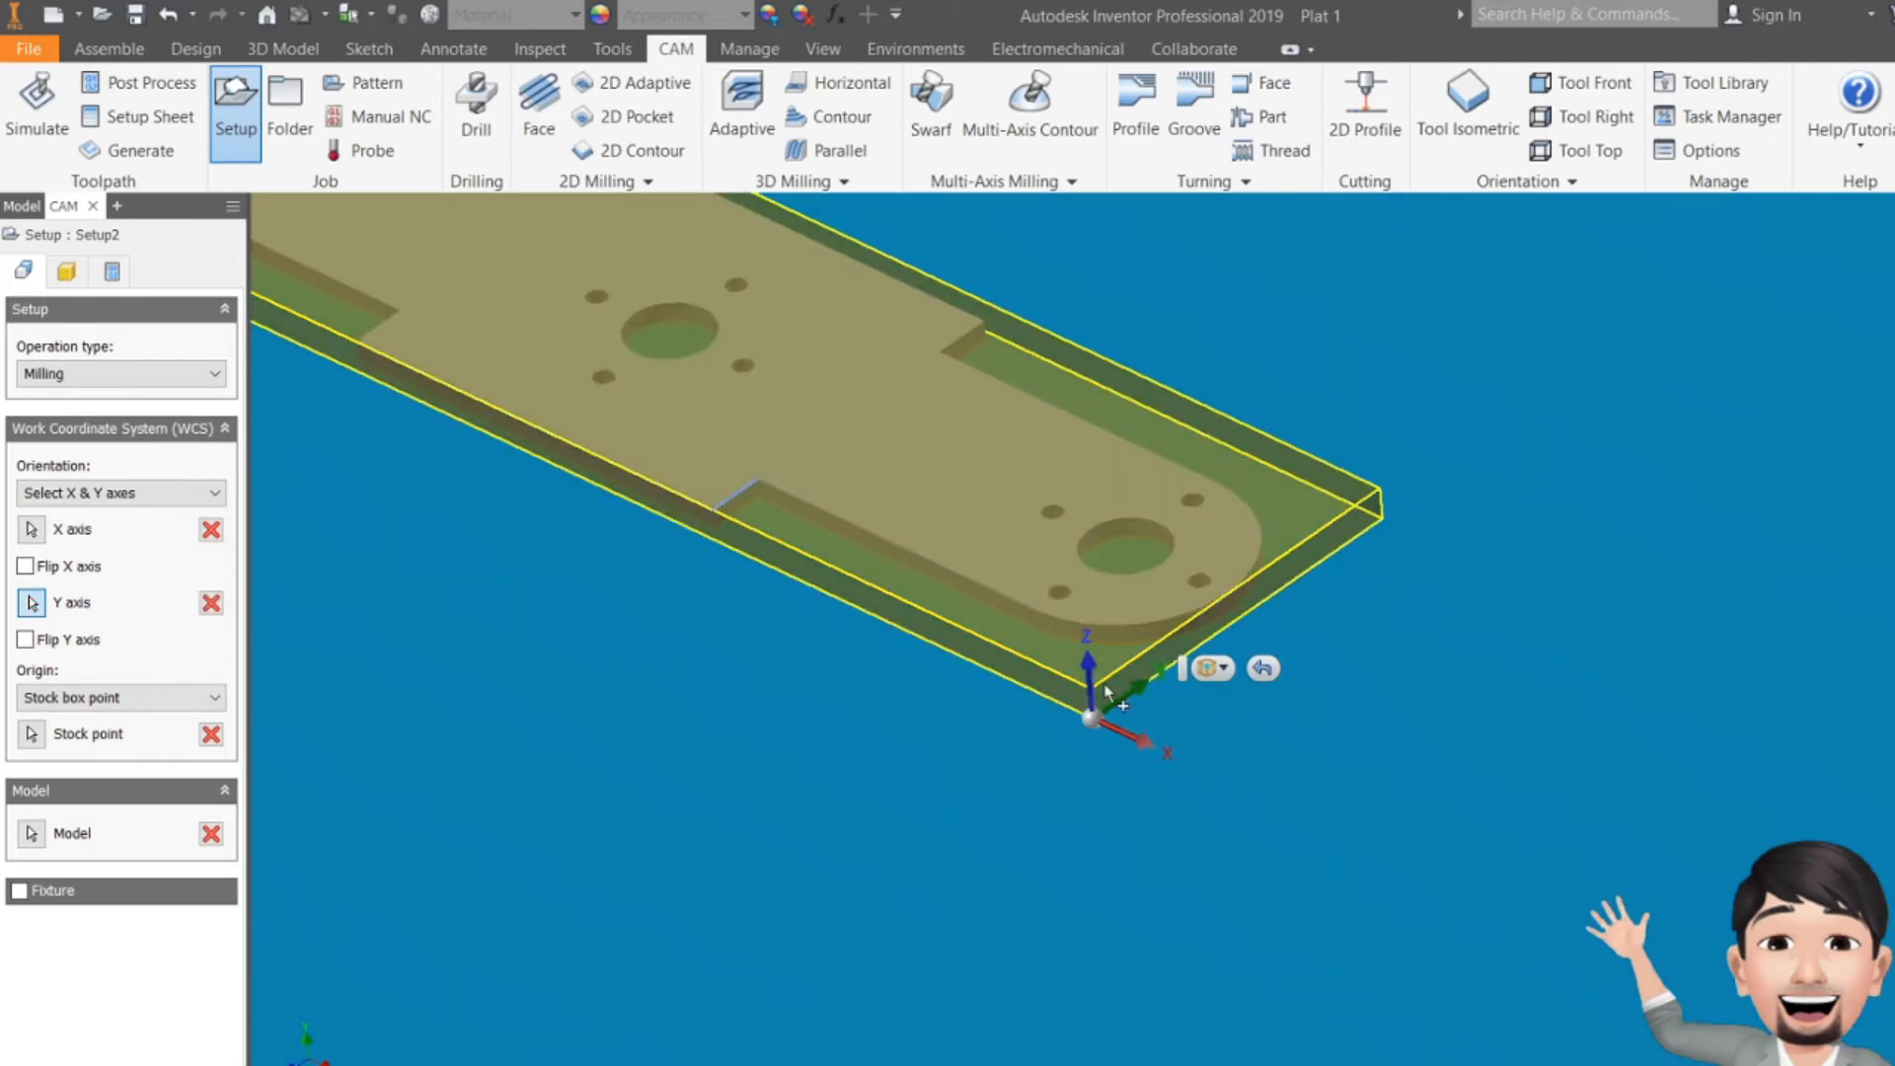
scroll(1092, 711, up, 5)
scroll(1093, 844, down, 5)
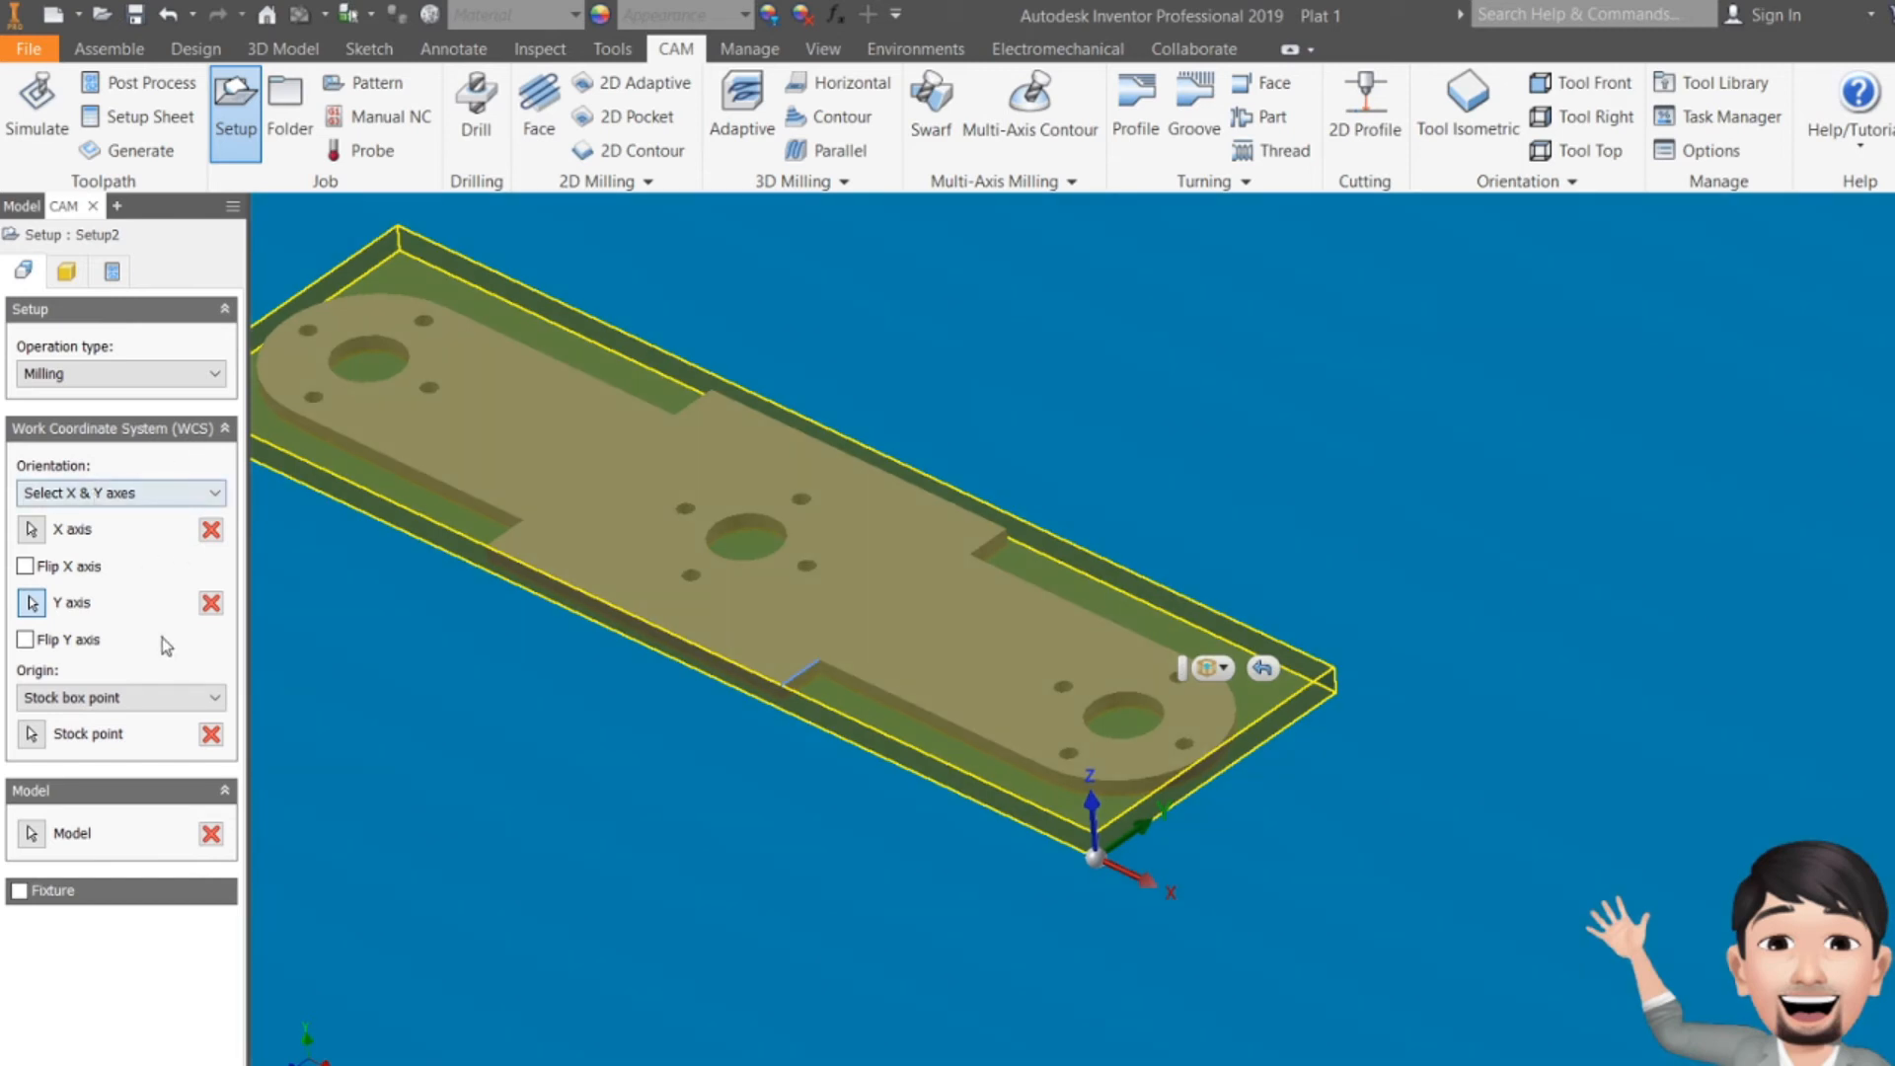
- Keep the stock as a relative size box and set its offset mode to Add stock to all sides
click(65, 272)
scroll(778, 484, down, 5)
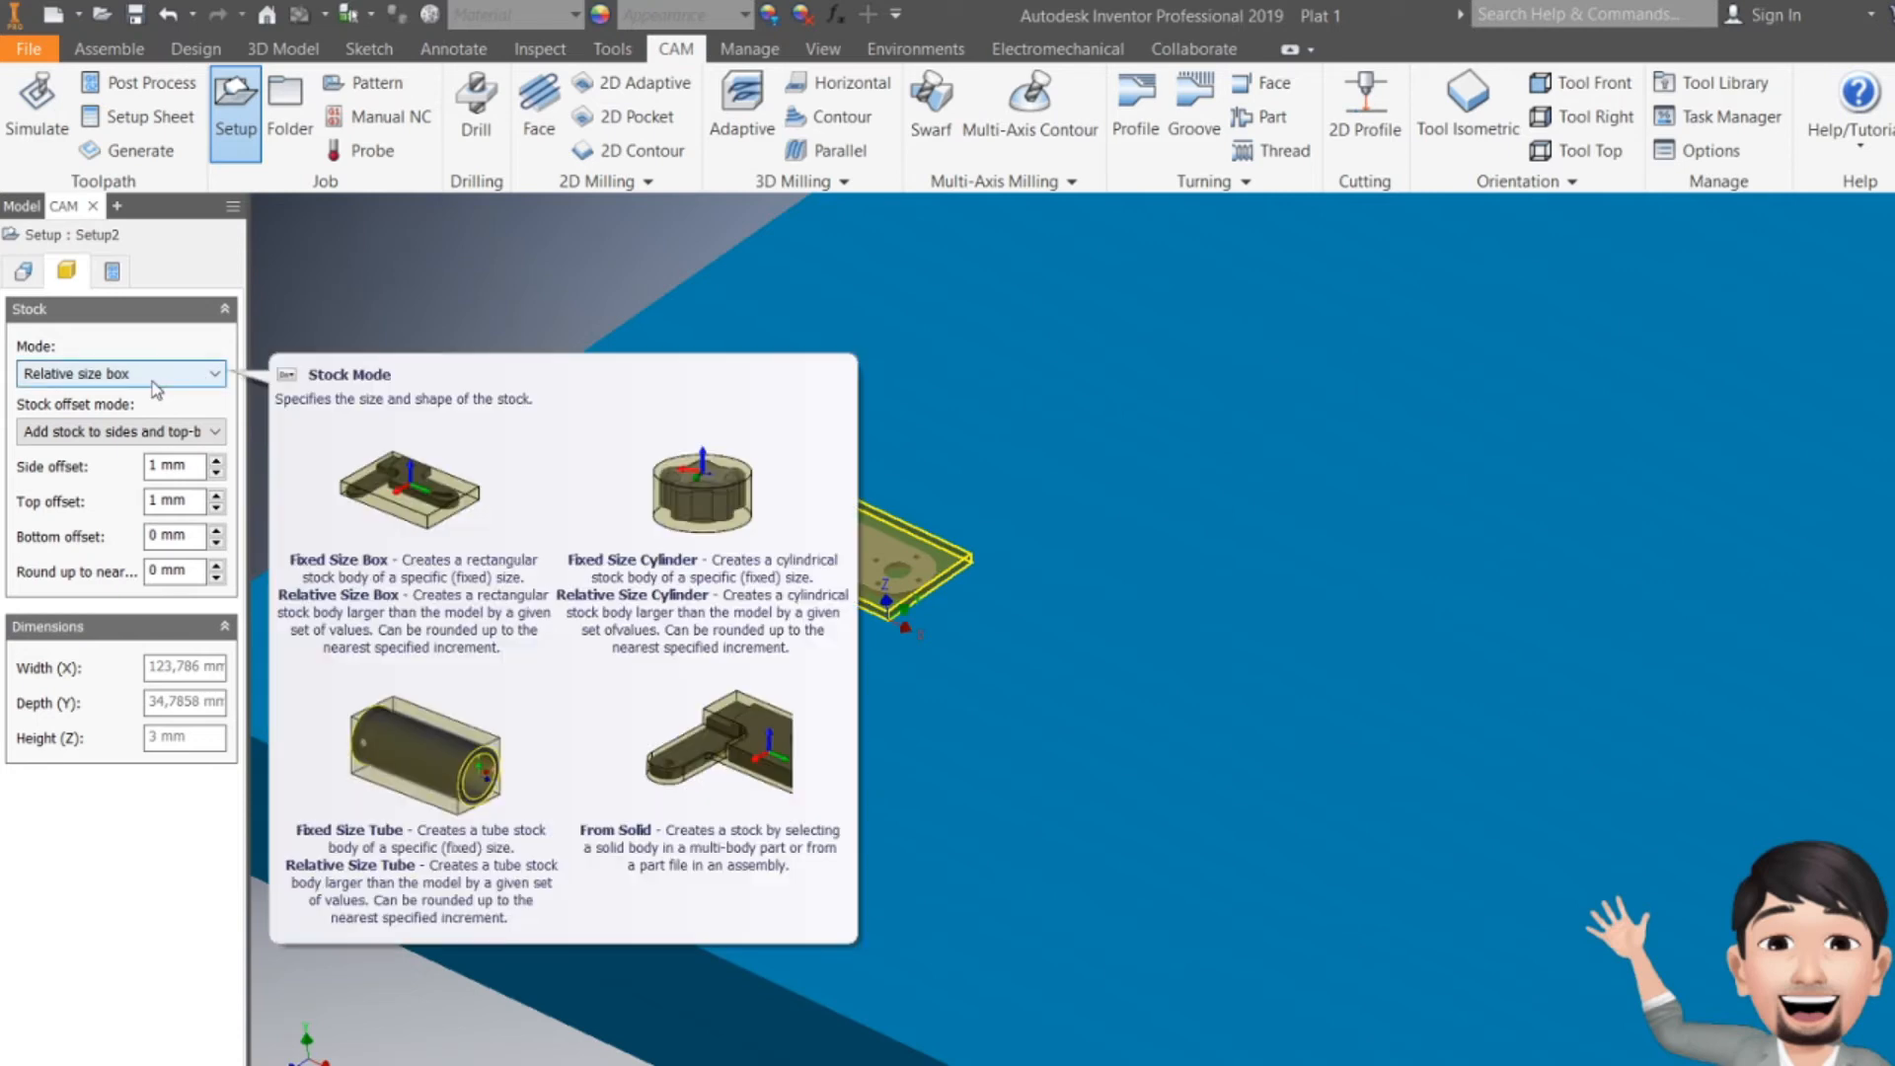
click(195, 432)
click(194, 434)
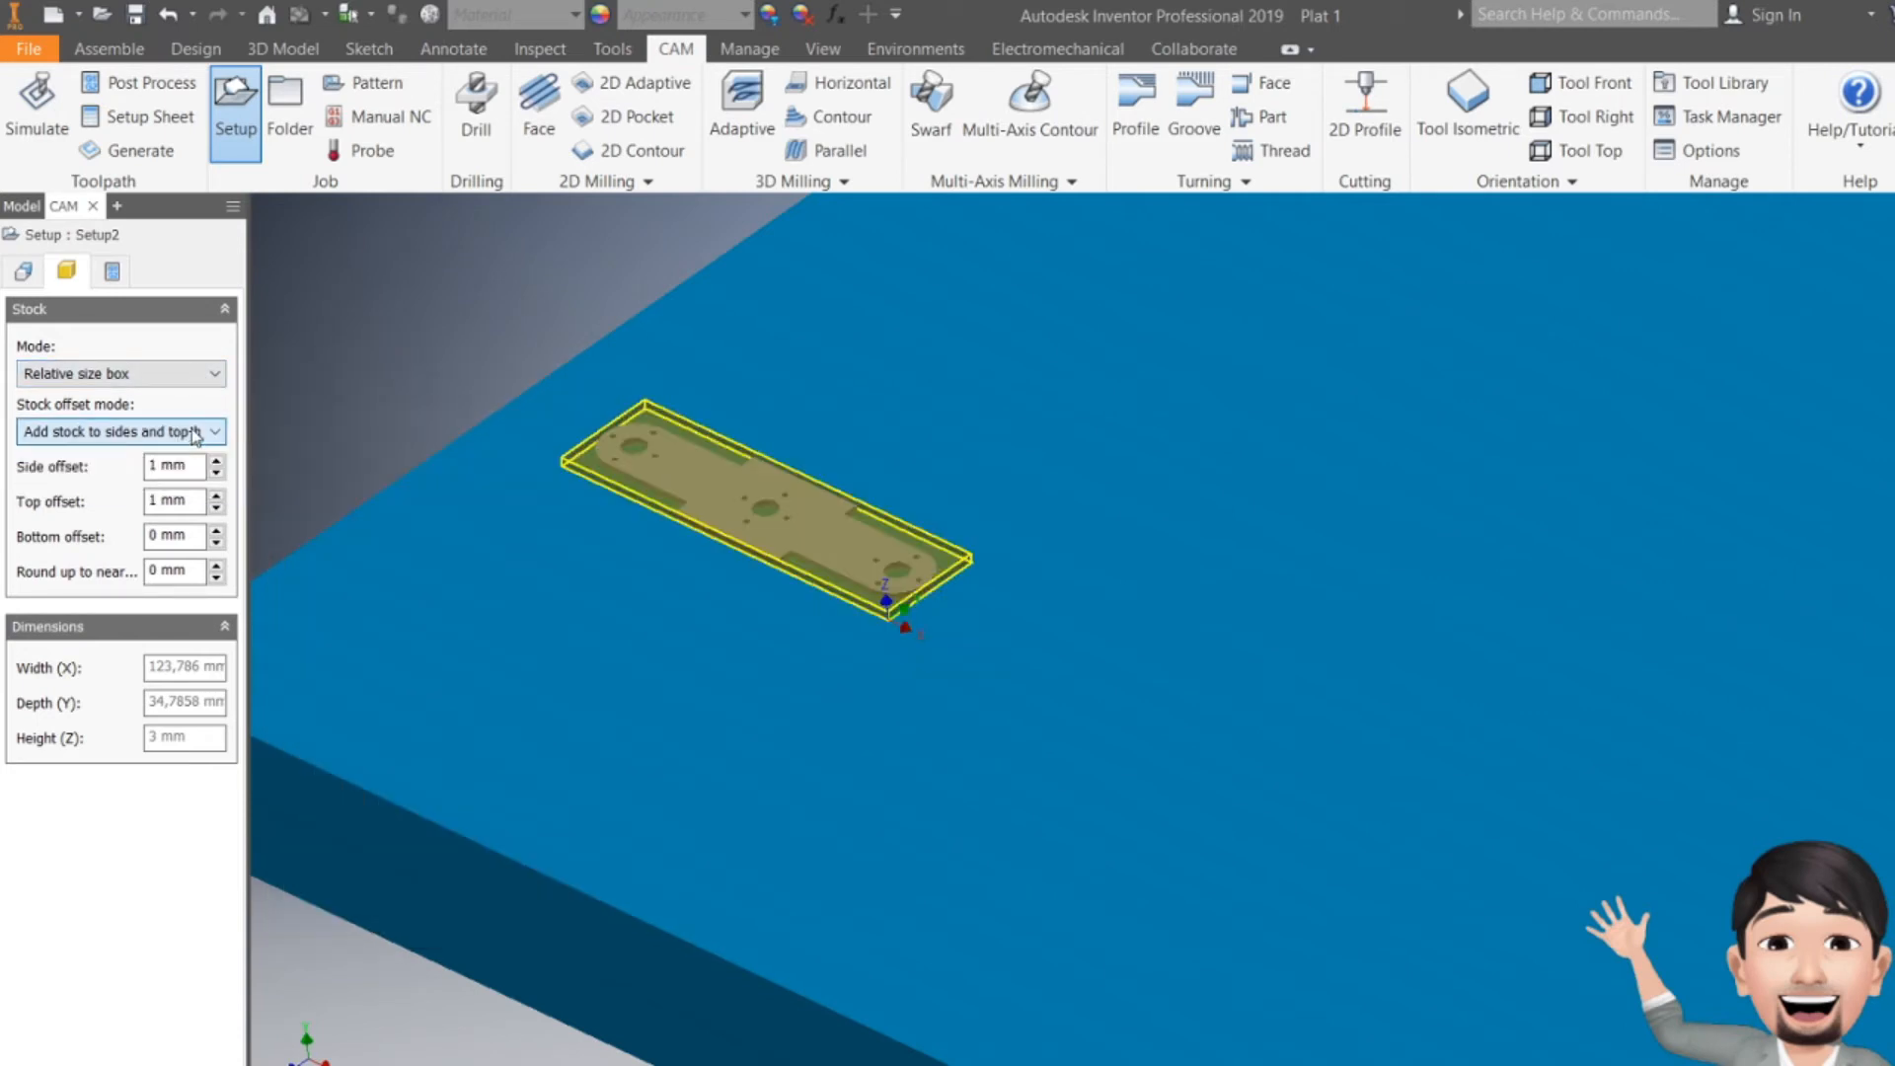
click(201, 376)
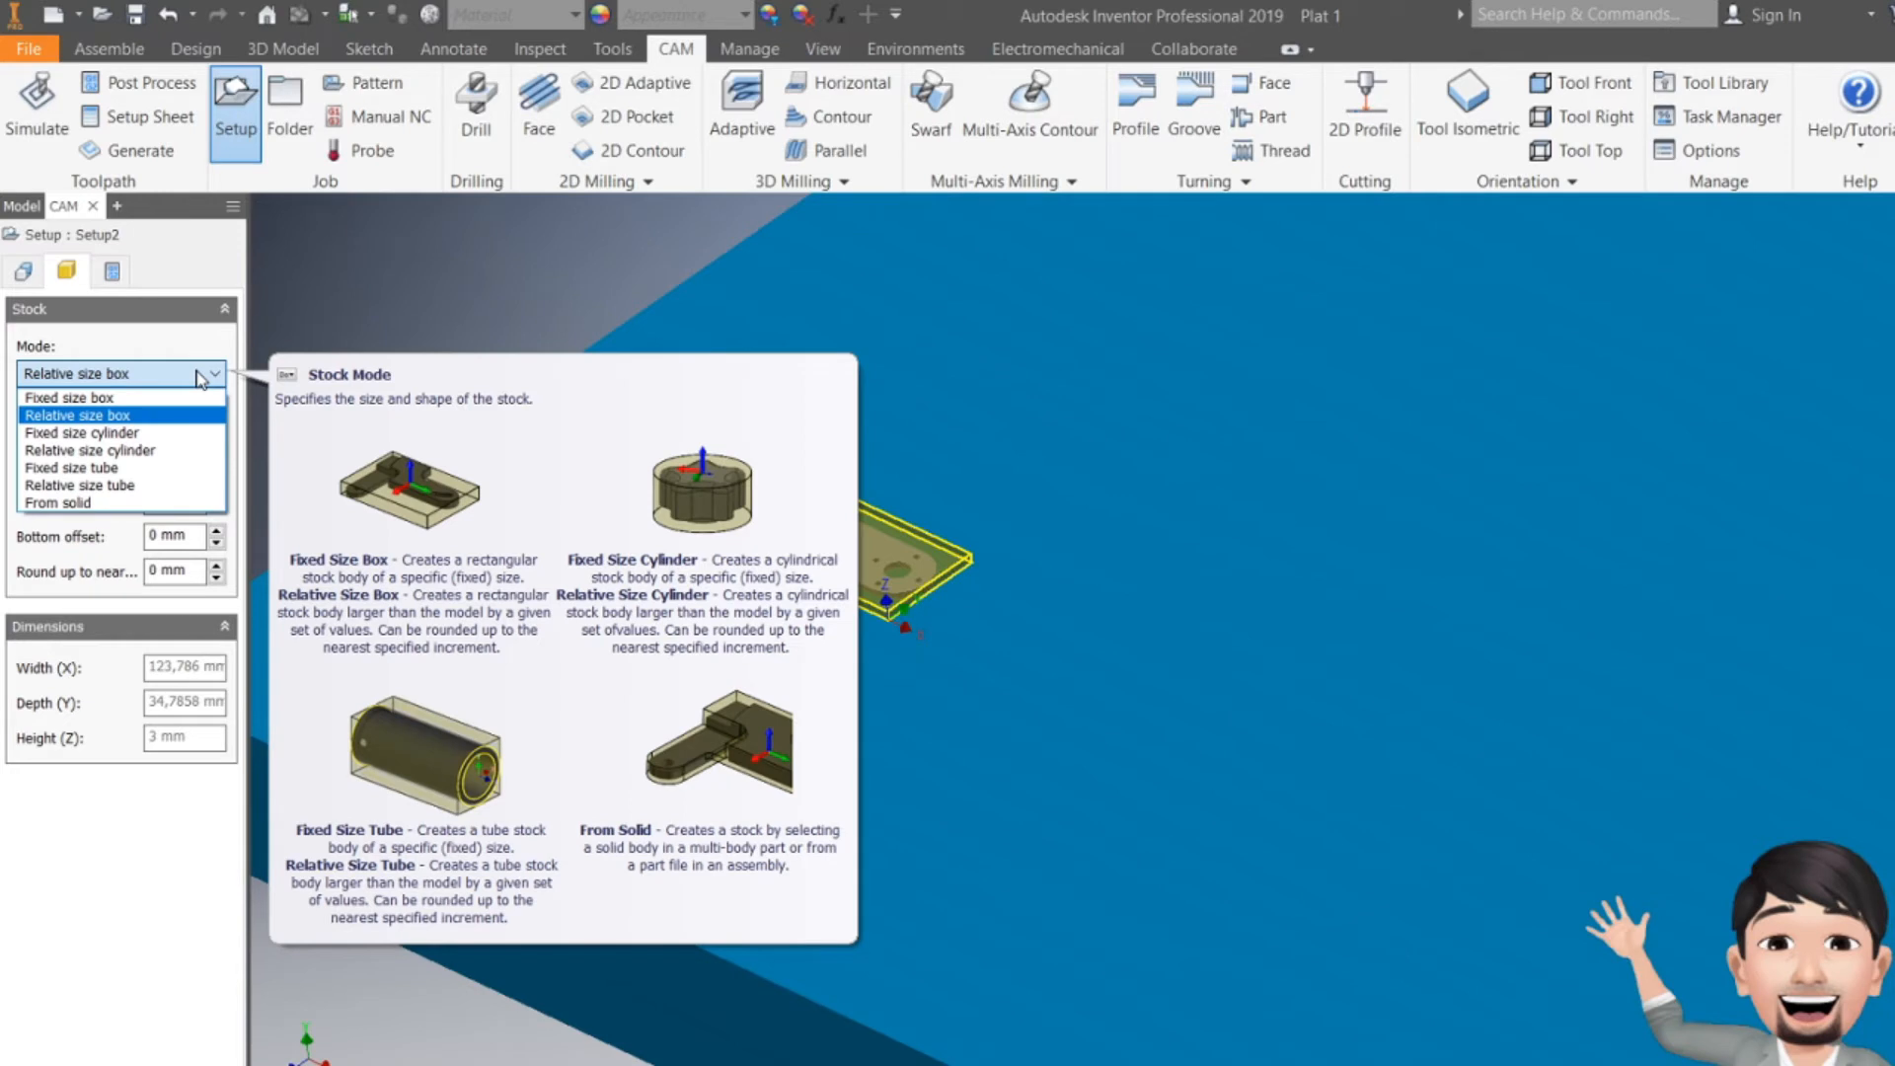
click(201, 376)
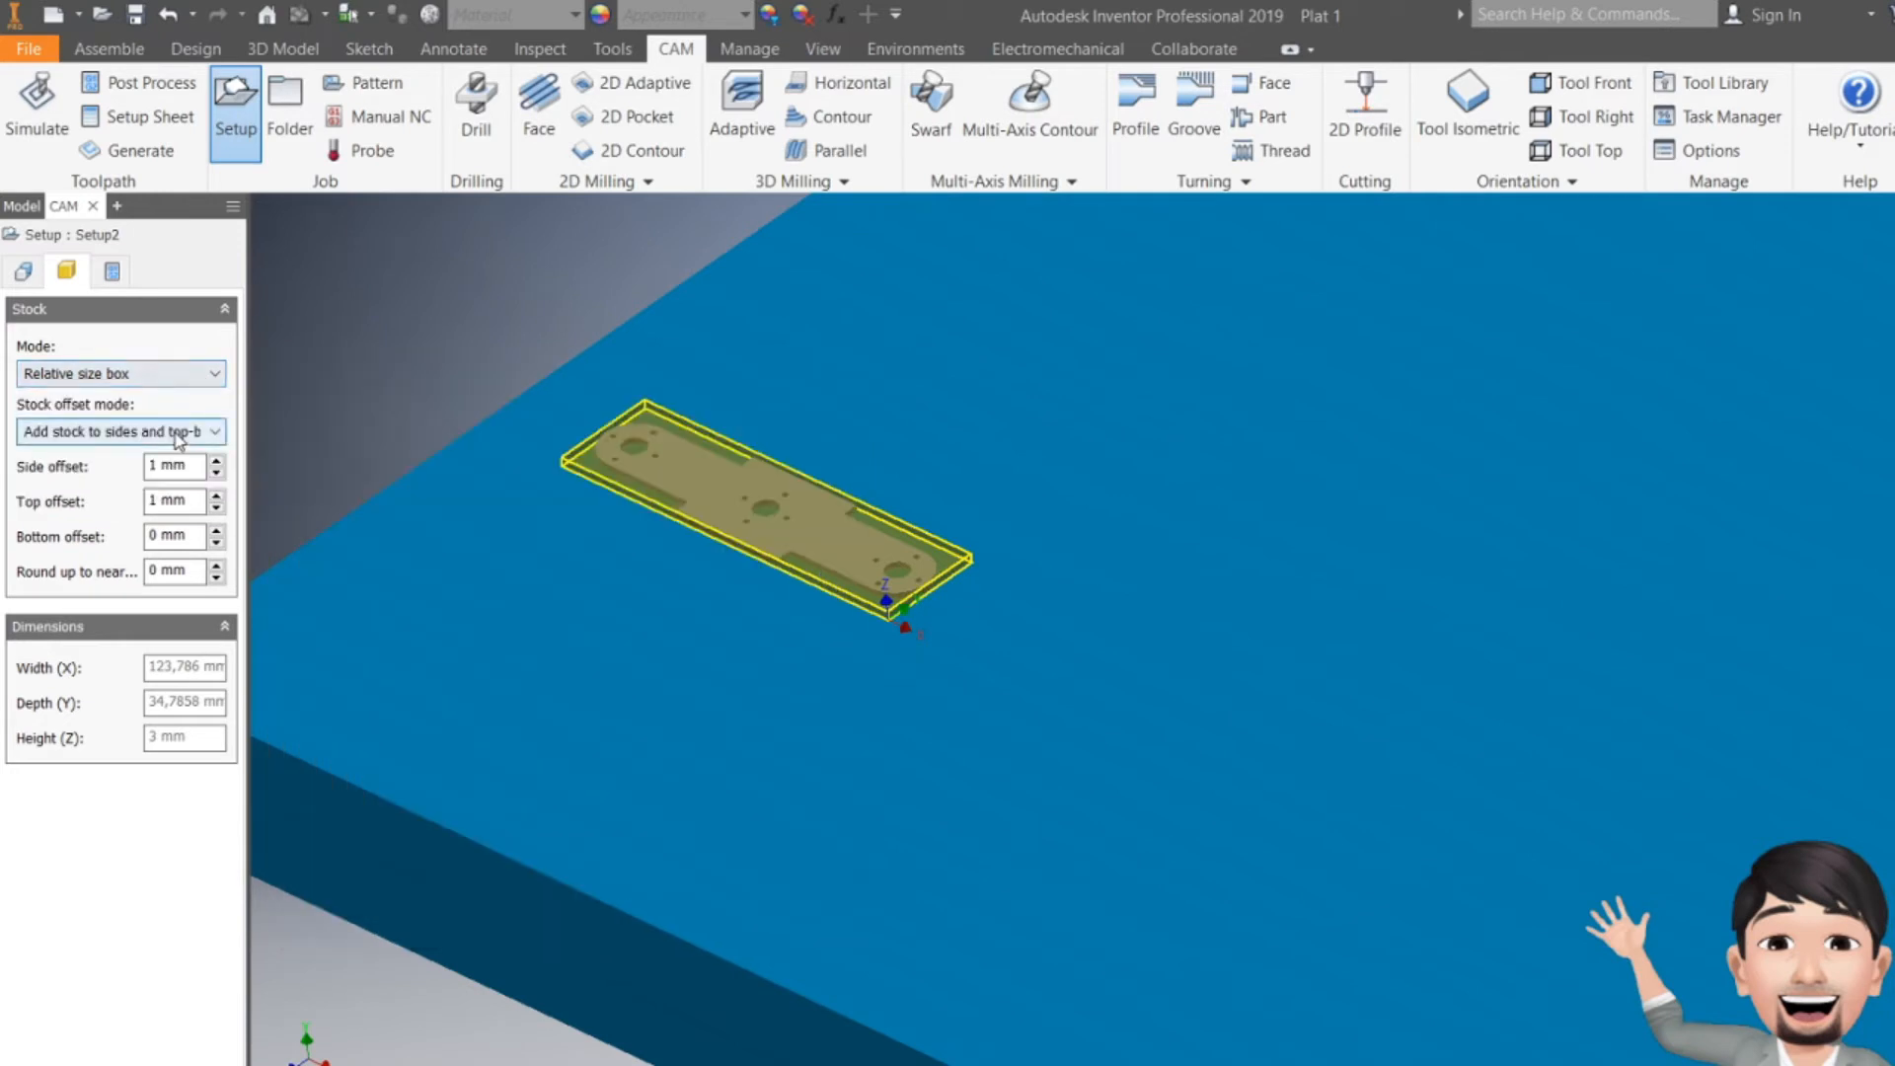
click(178, 435)
click(158, 491)
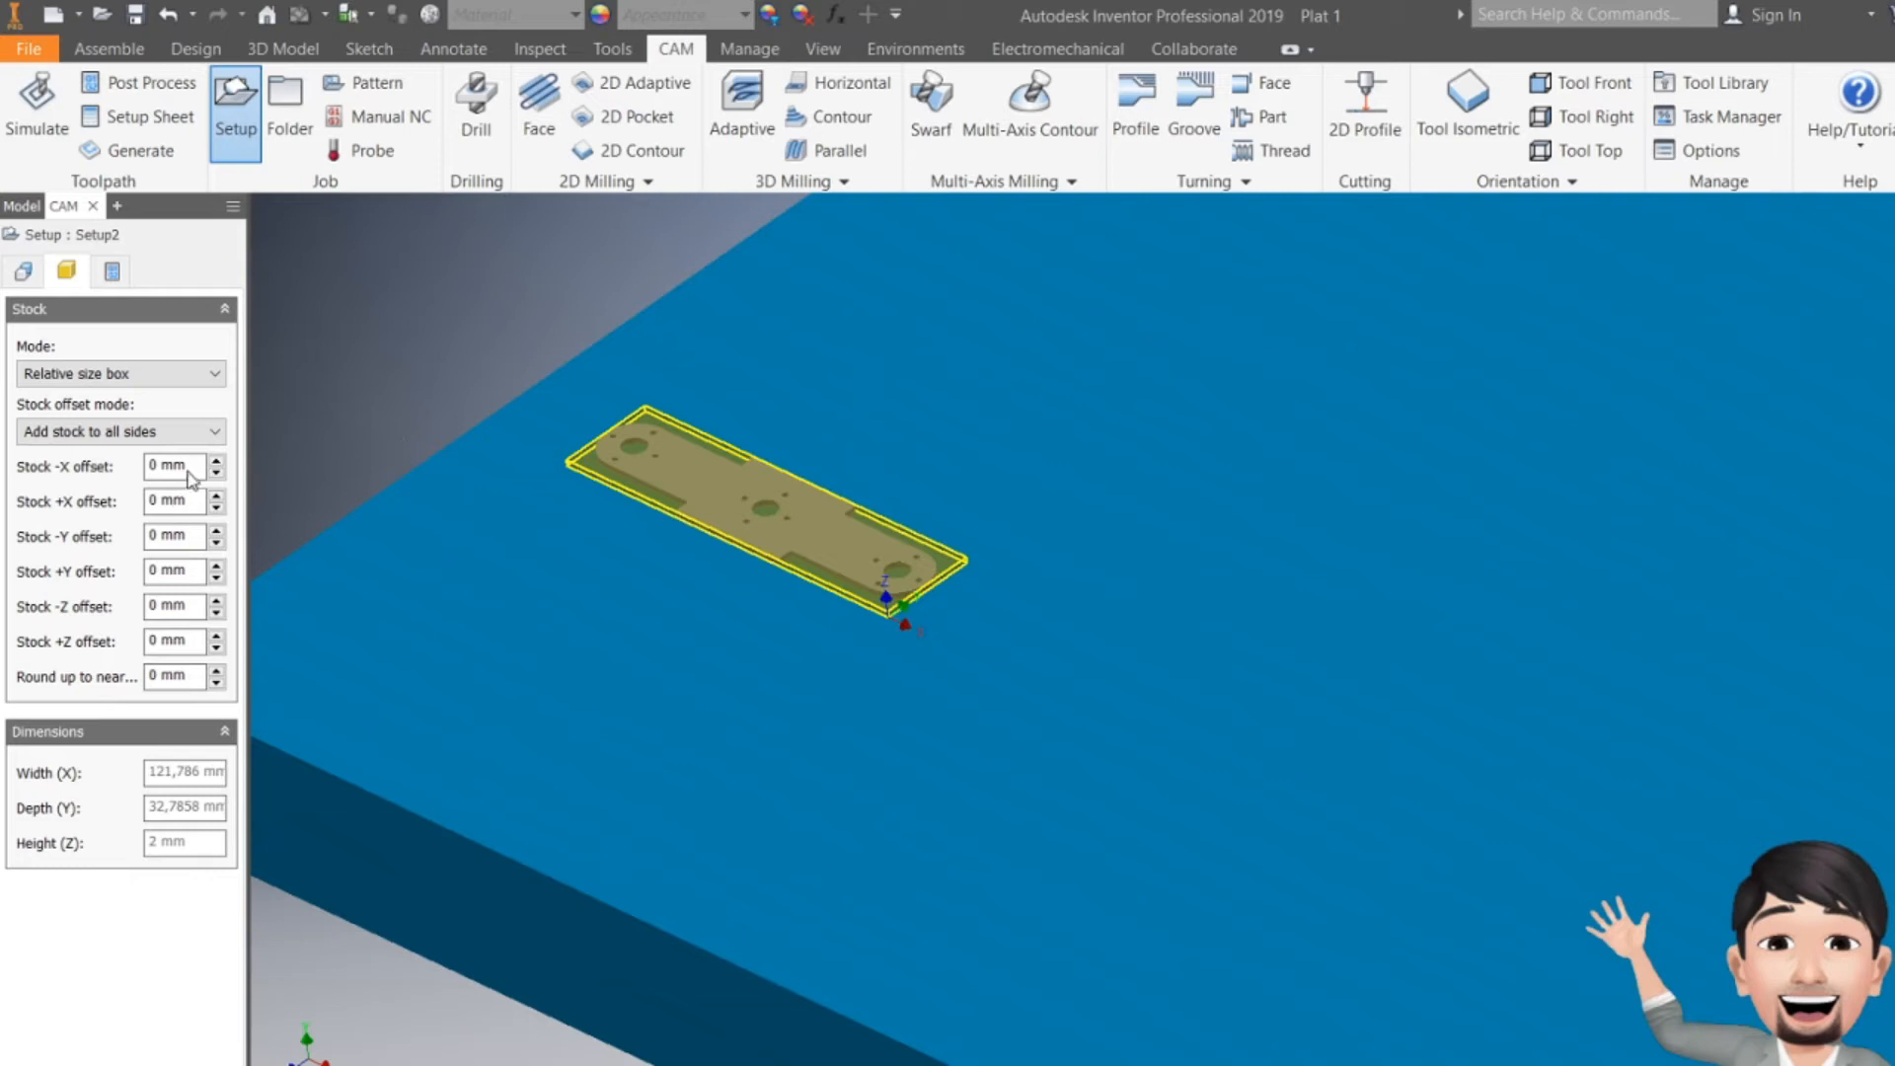
- Set the stock's +X offset to 300 mm
click(151, 501)
text(1)
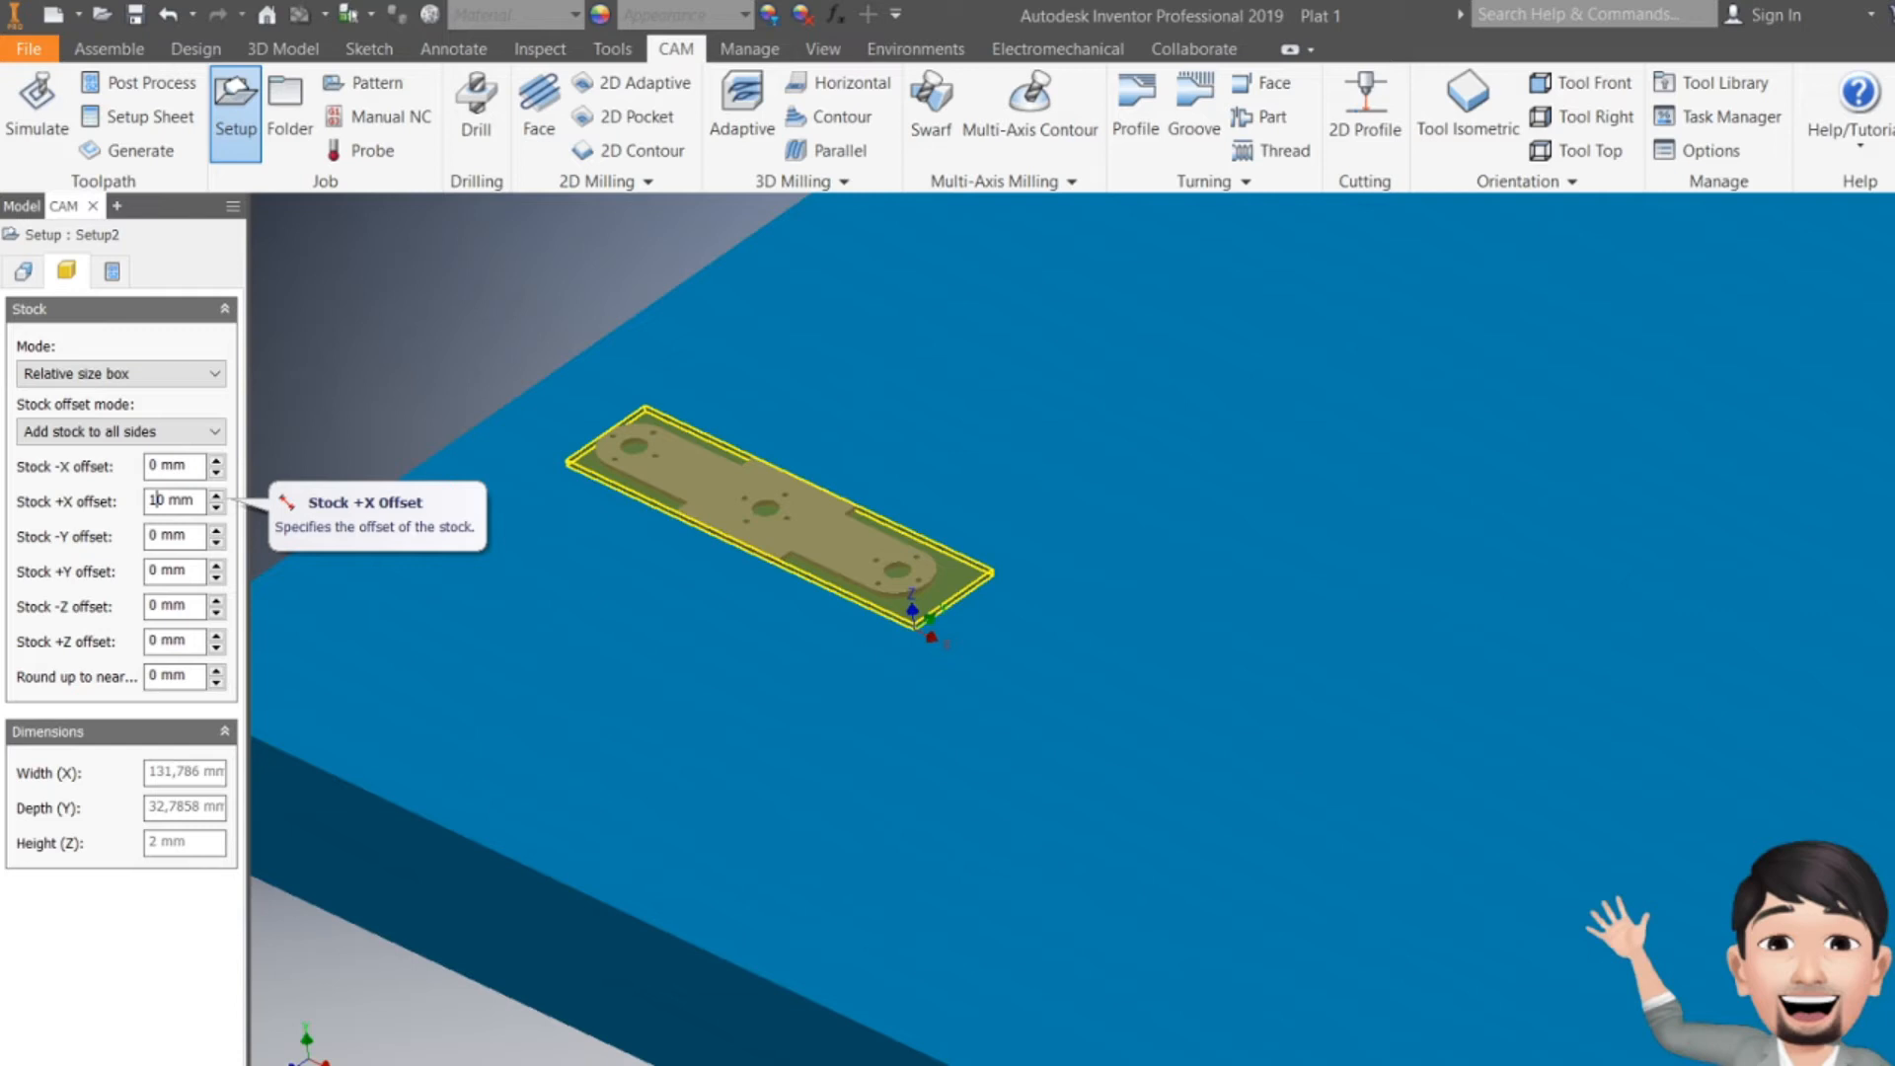
key(BackSpace)
text(100)
scroll(1081, 451, down, 4)
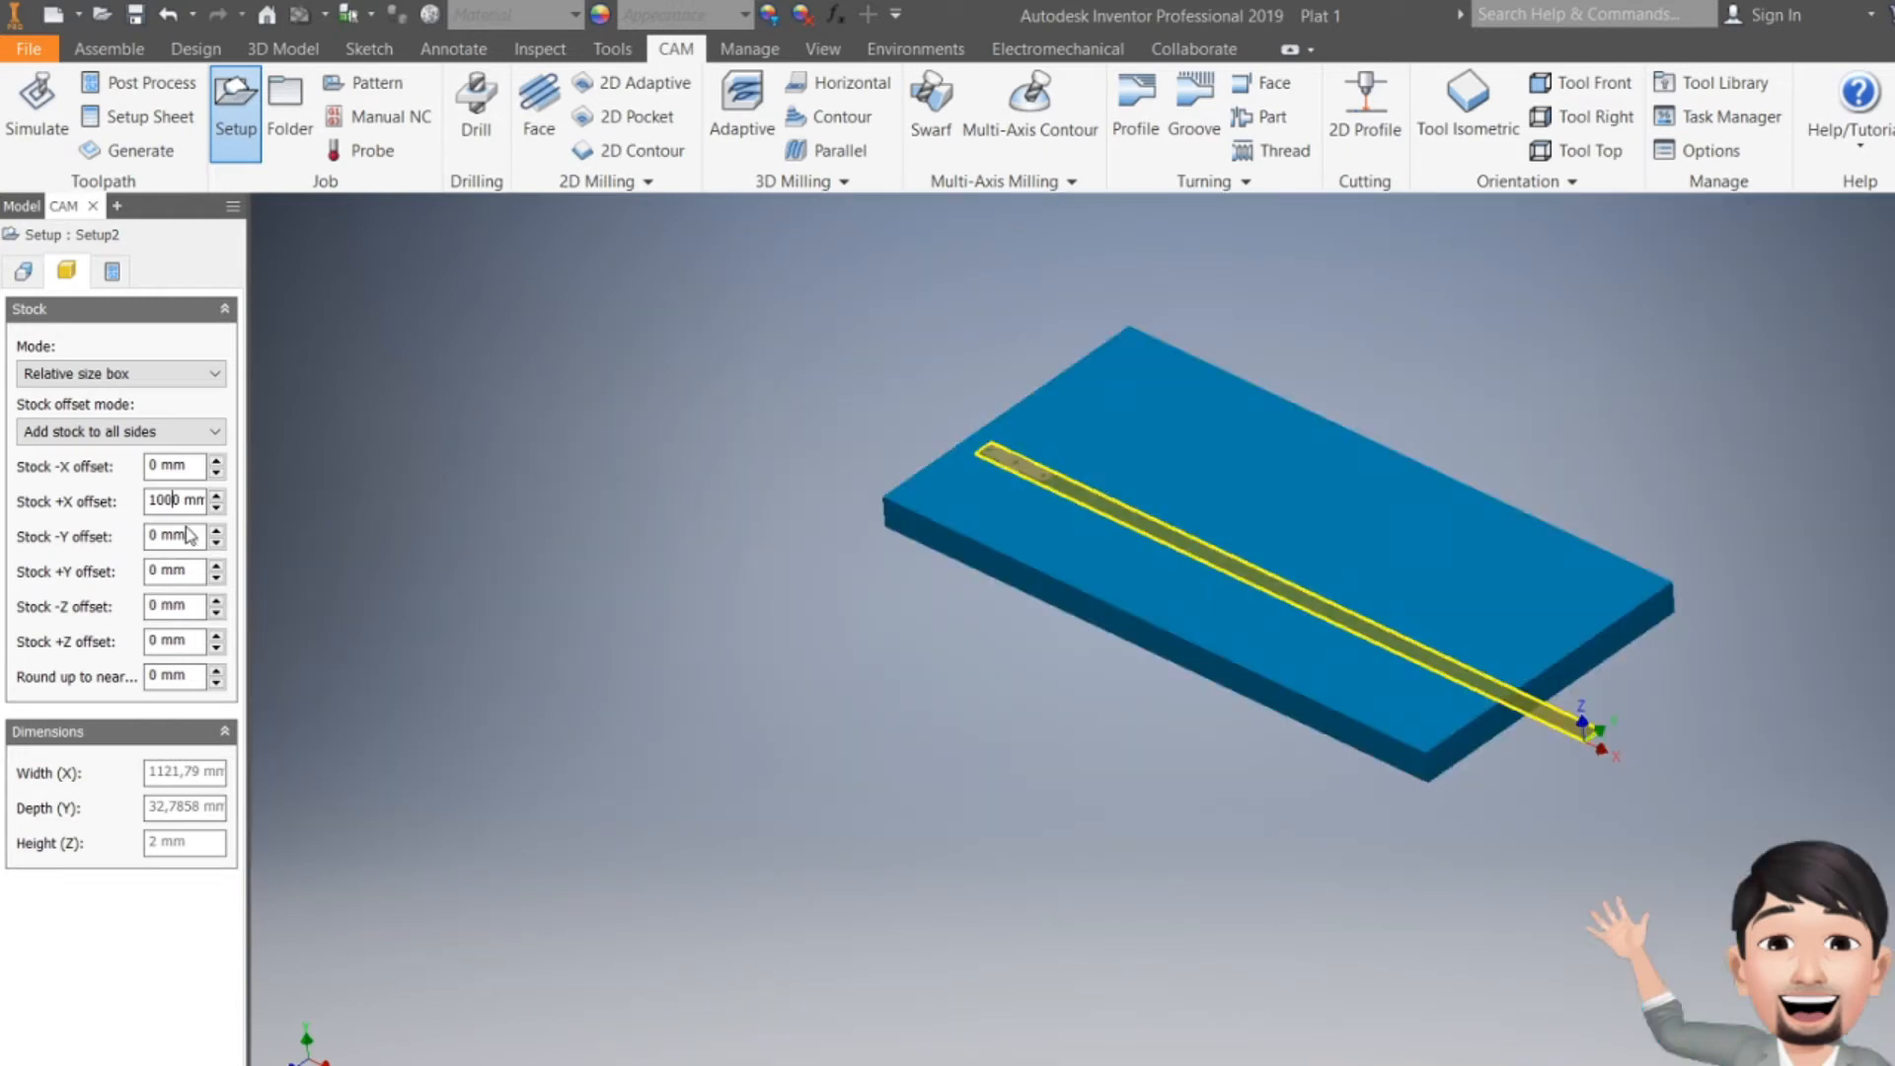
key(BackSpace)
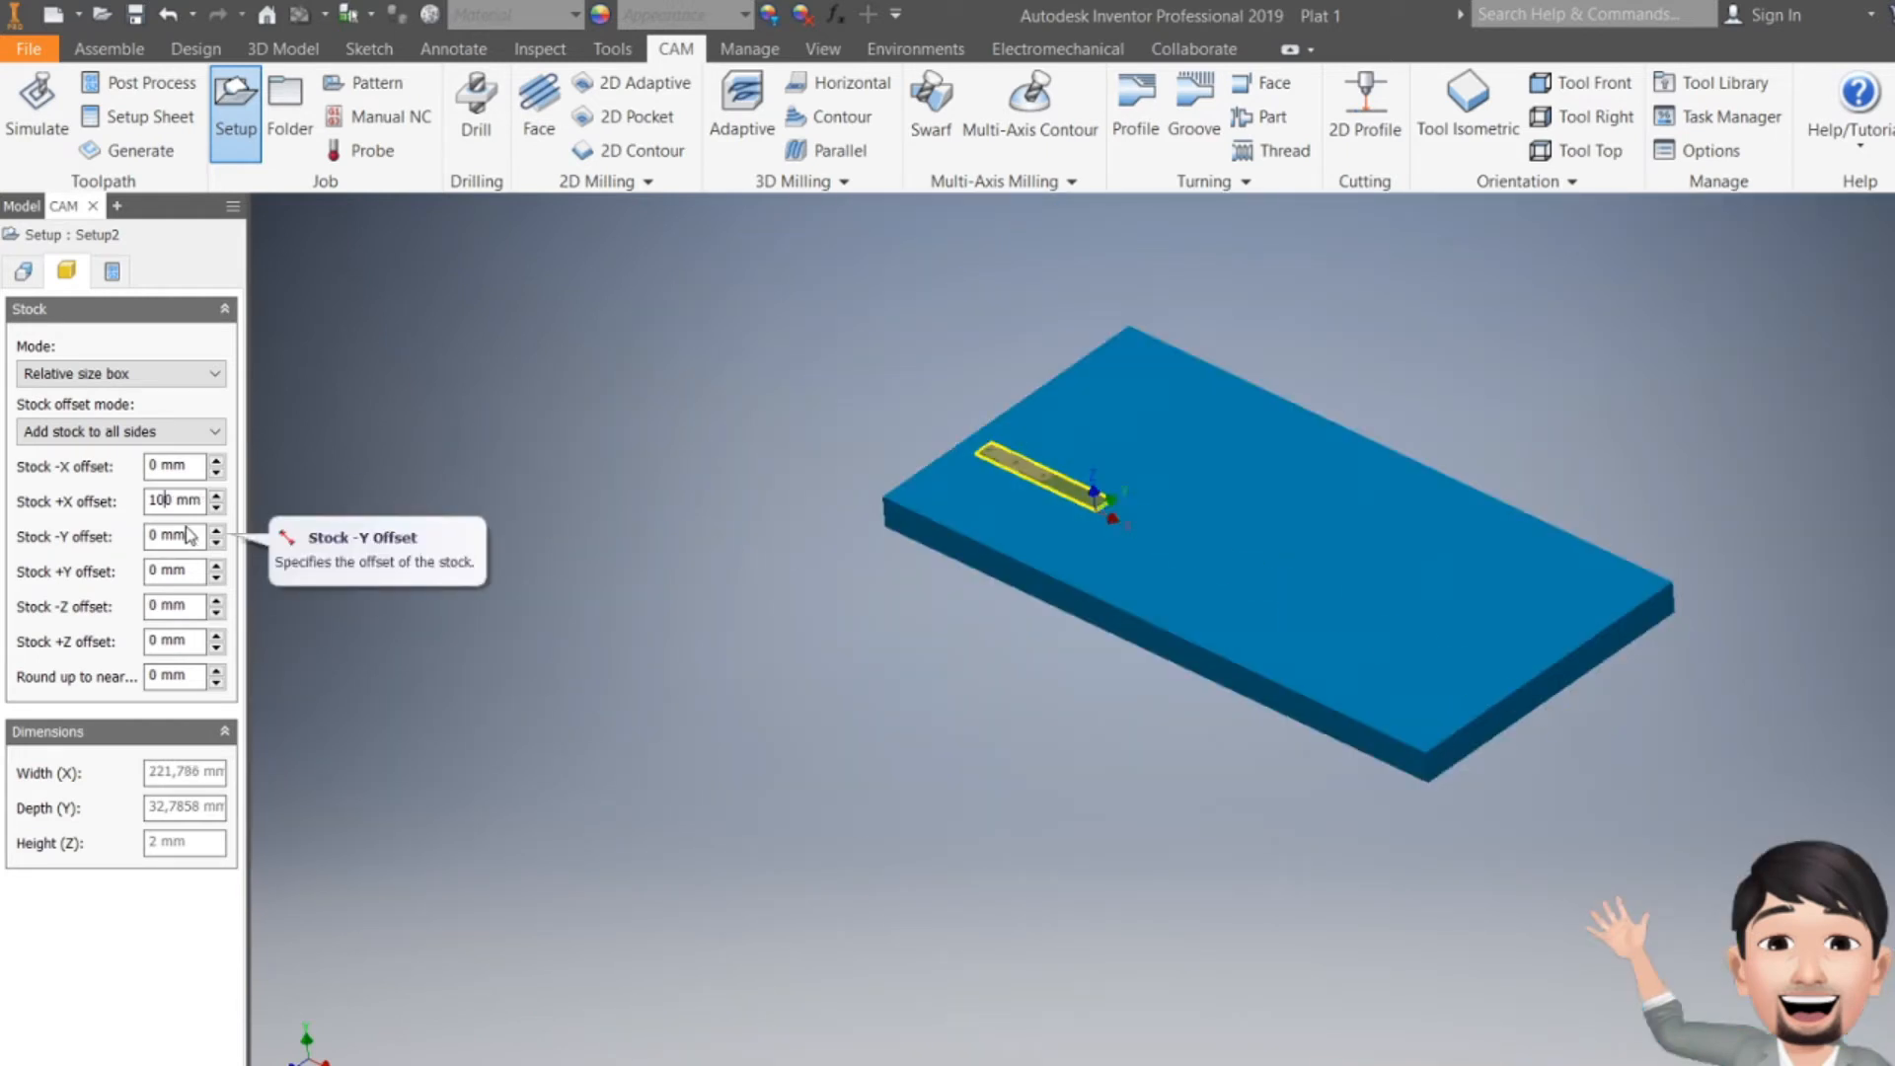
key(BackSpace)
key(BackSpace)
text(30)
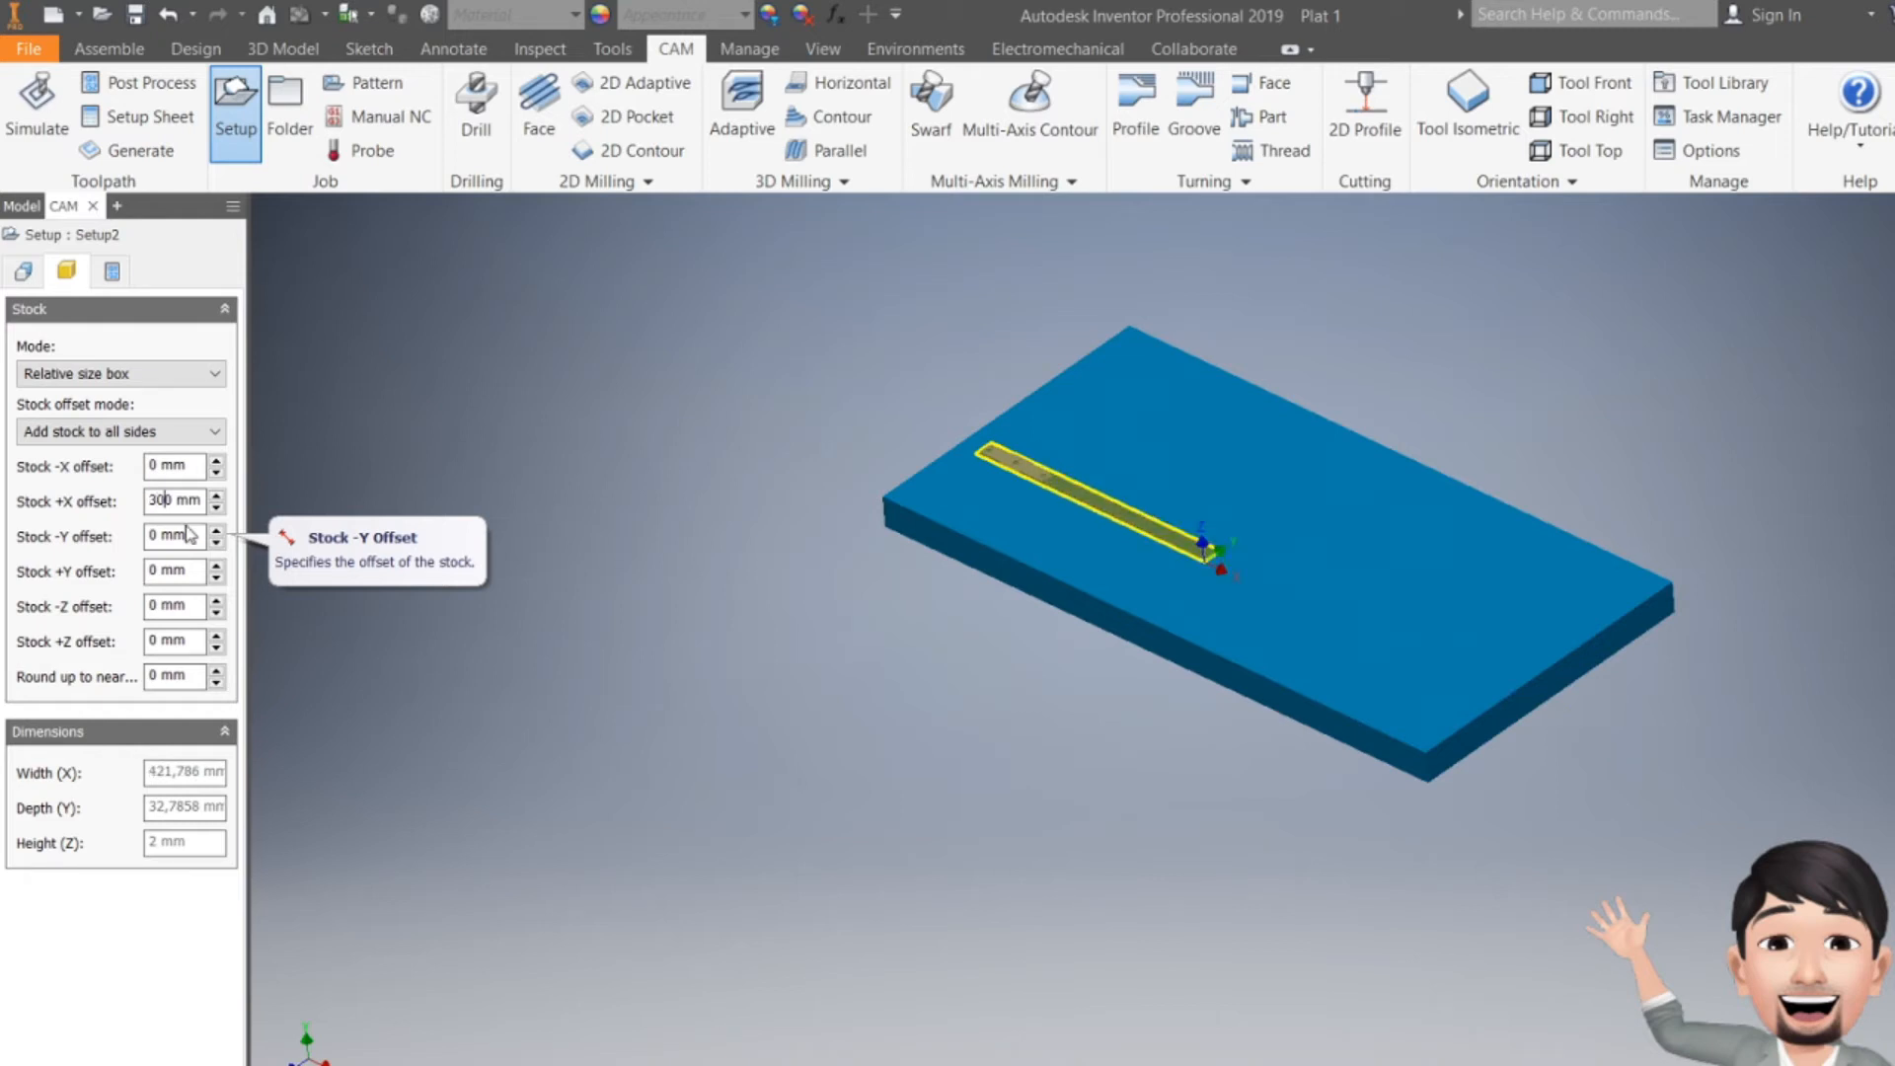
- Set the stock's -X offset to 20 mm
scroll(1019, 411, up, 5)
scroll(923, 518, up, 4)
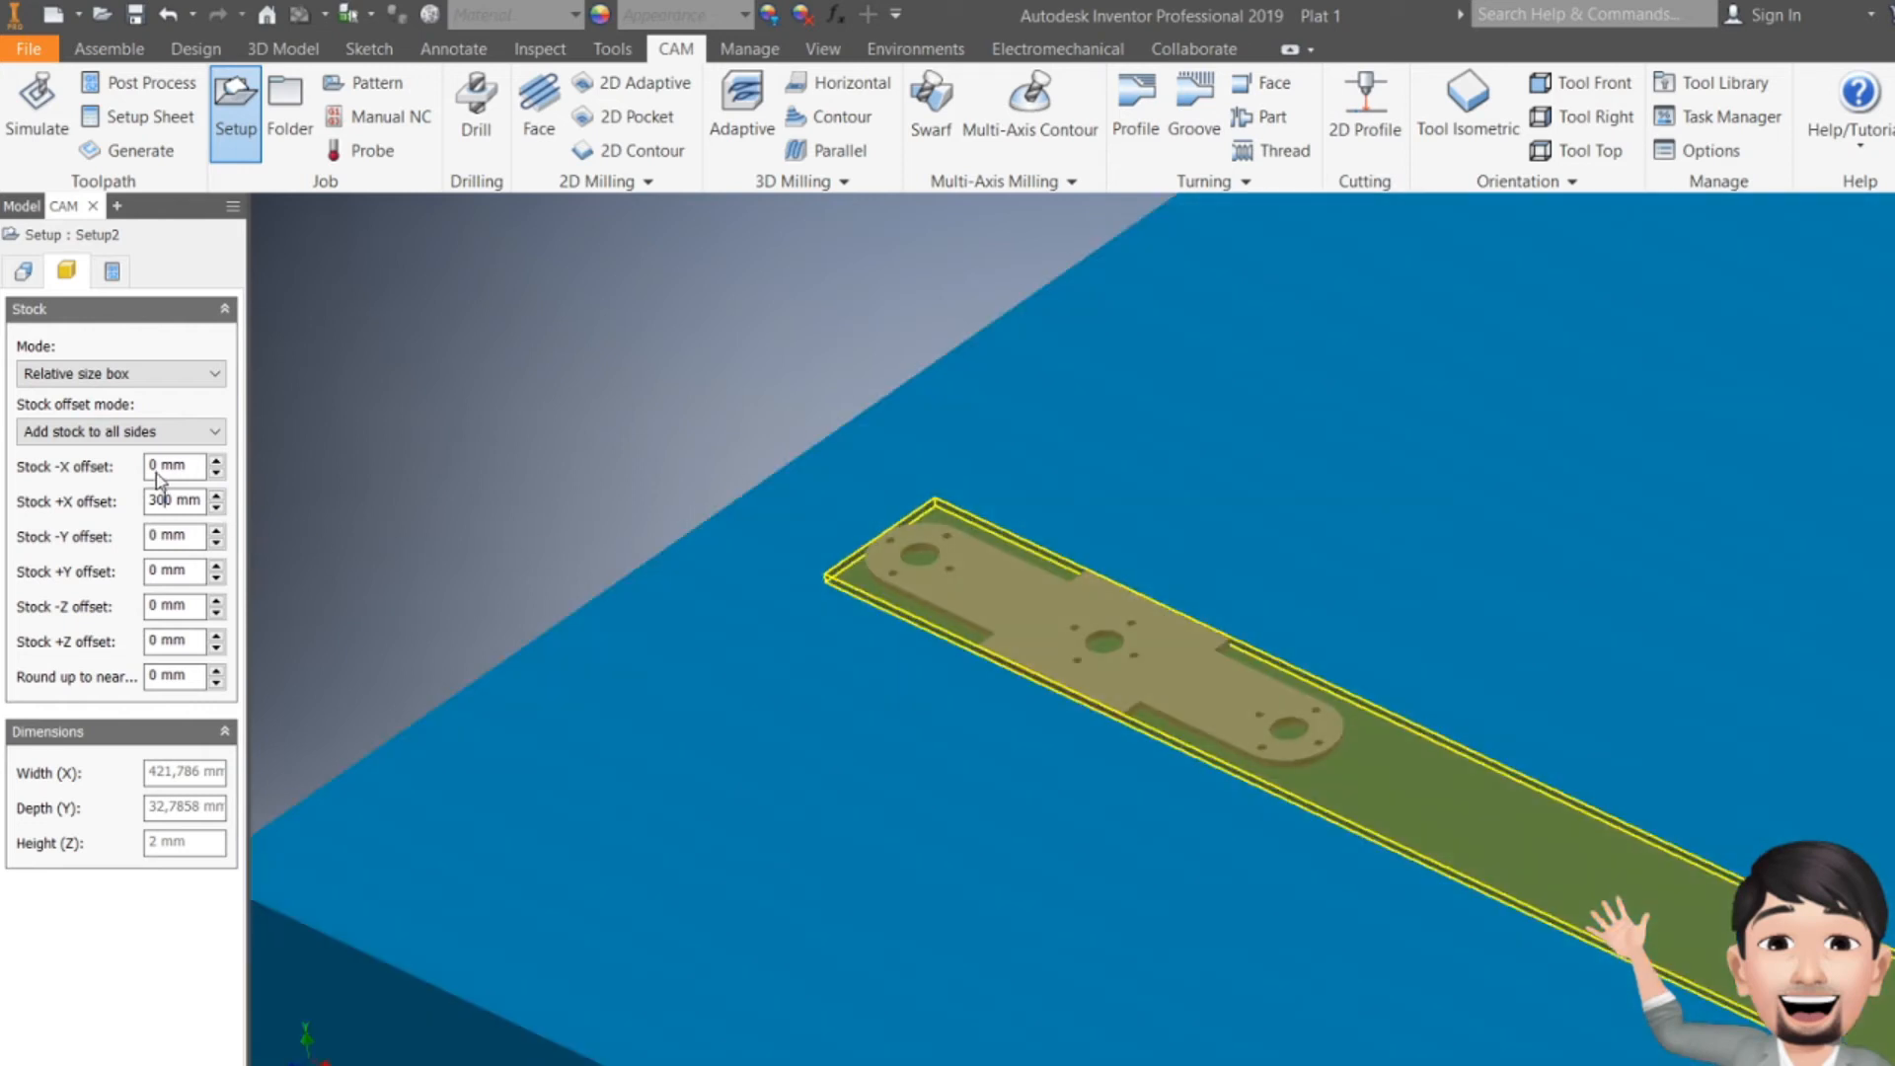
double_click(158, 465)
text(50)
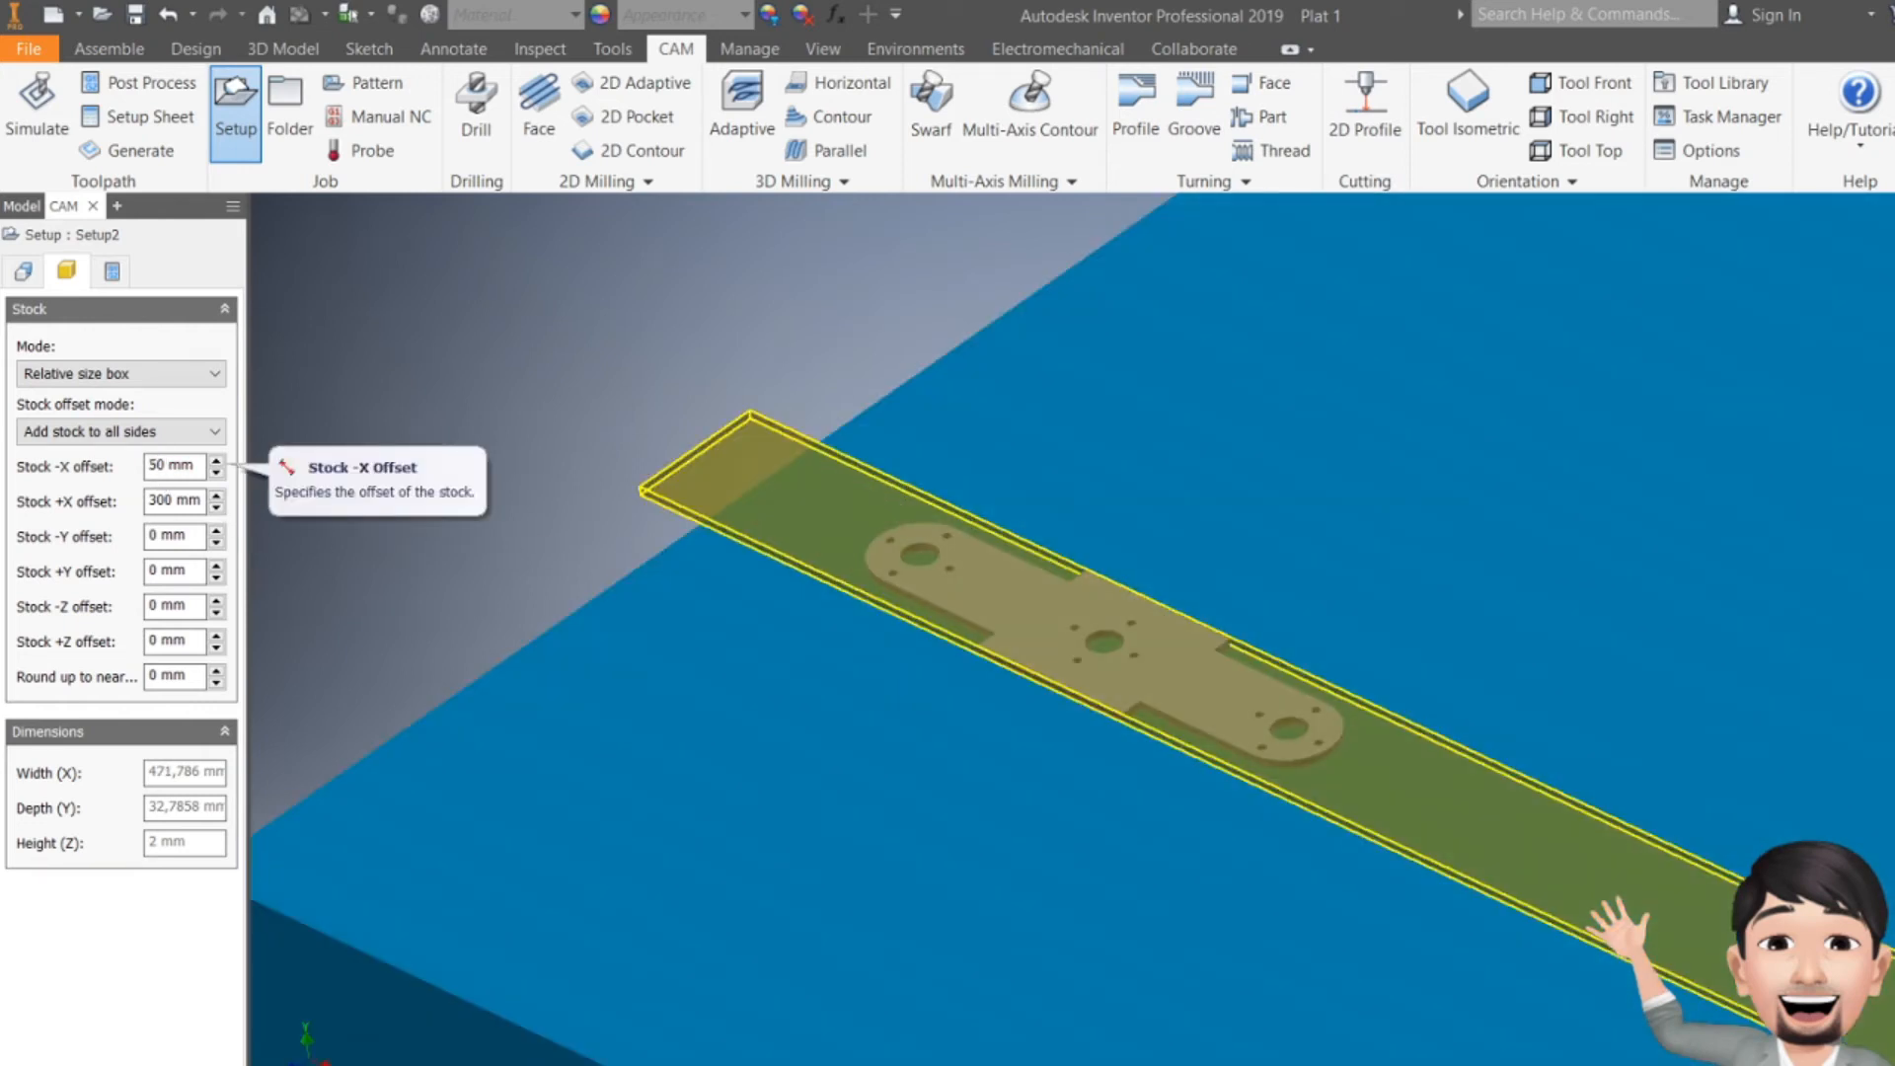
key(BackSpace)
key(BackSpace)
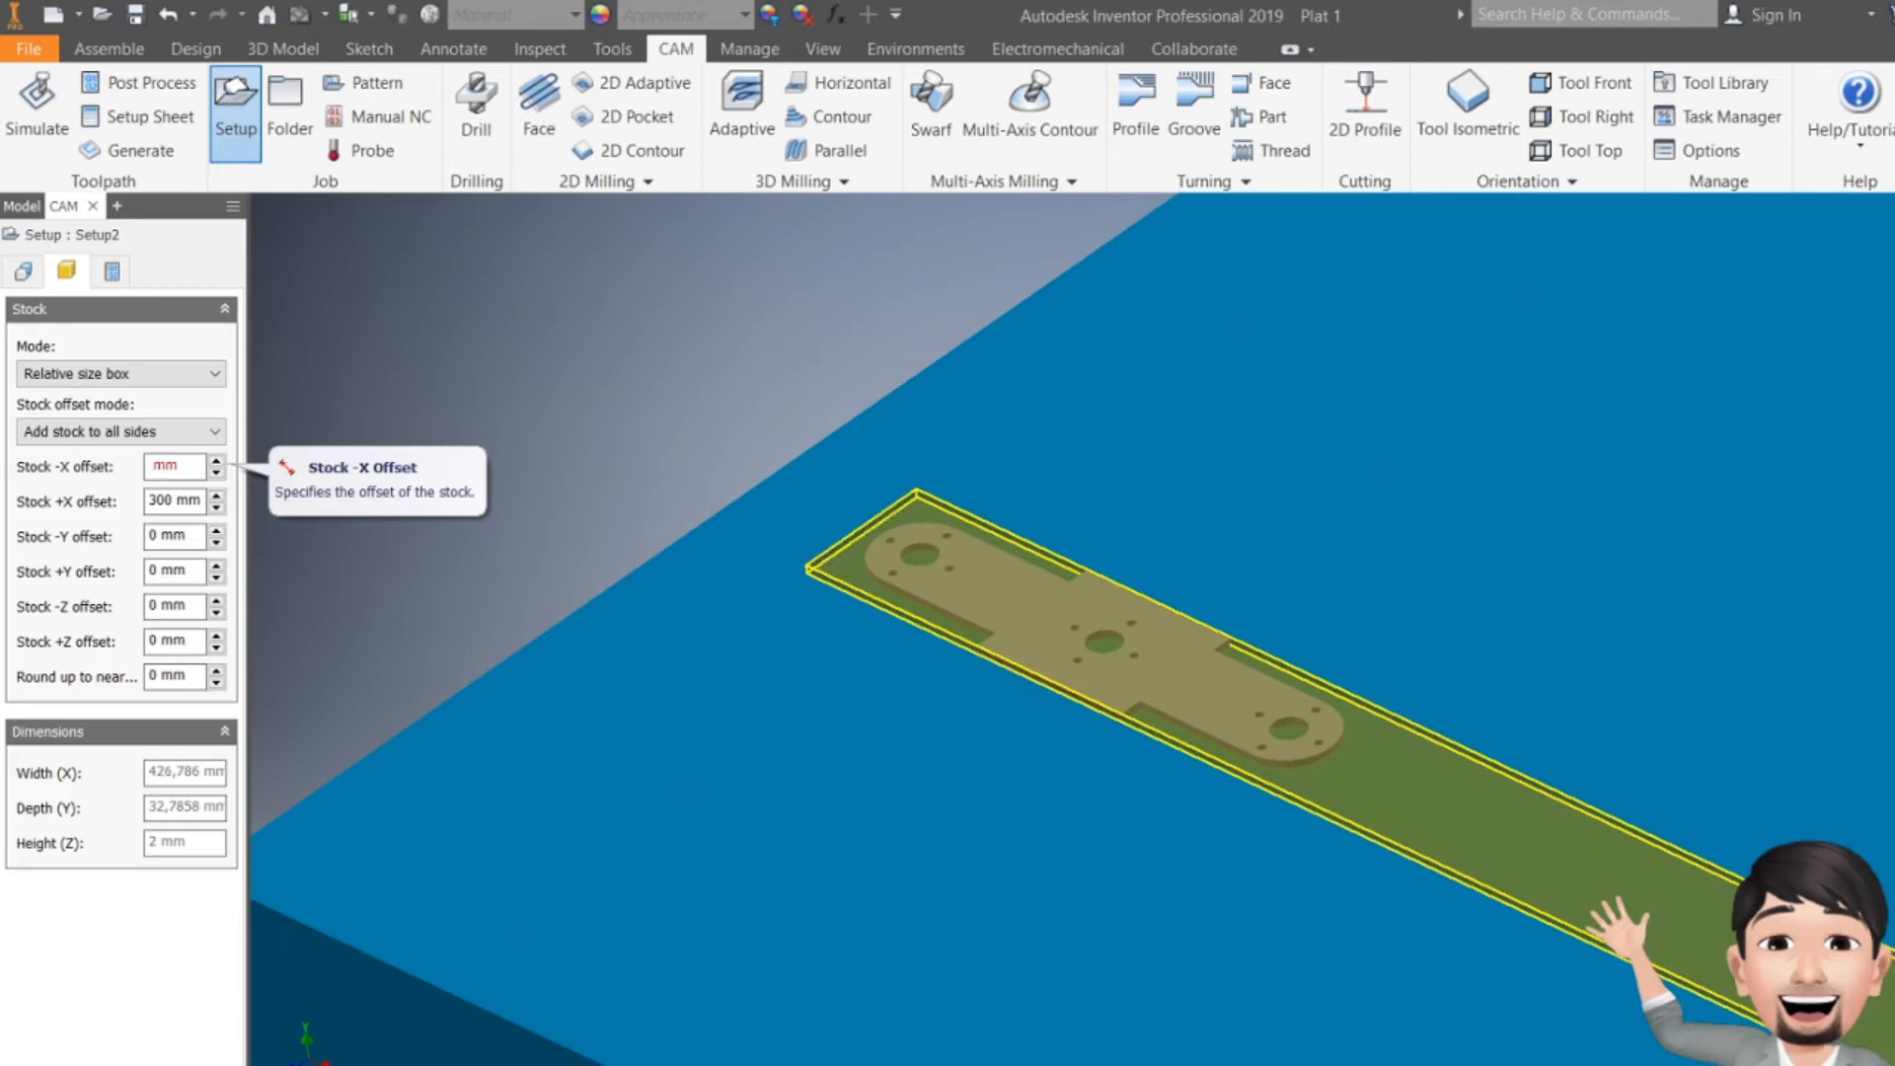
text(20)
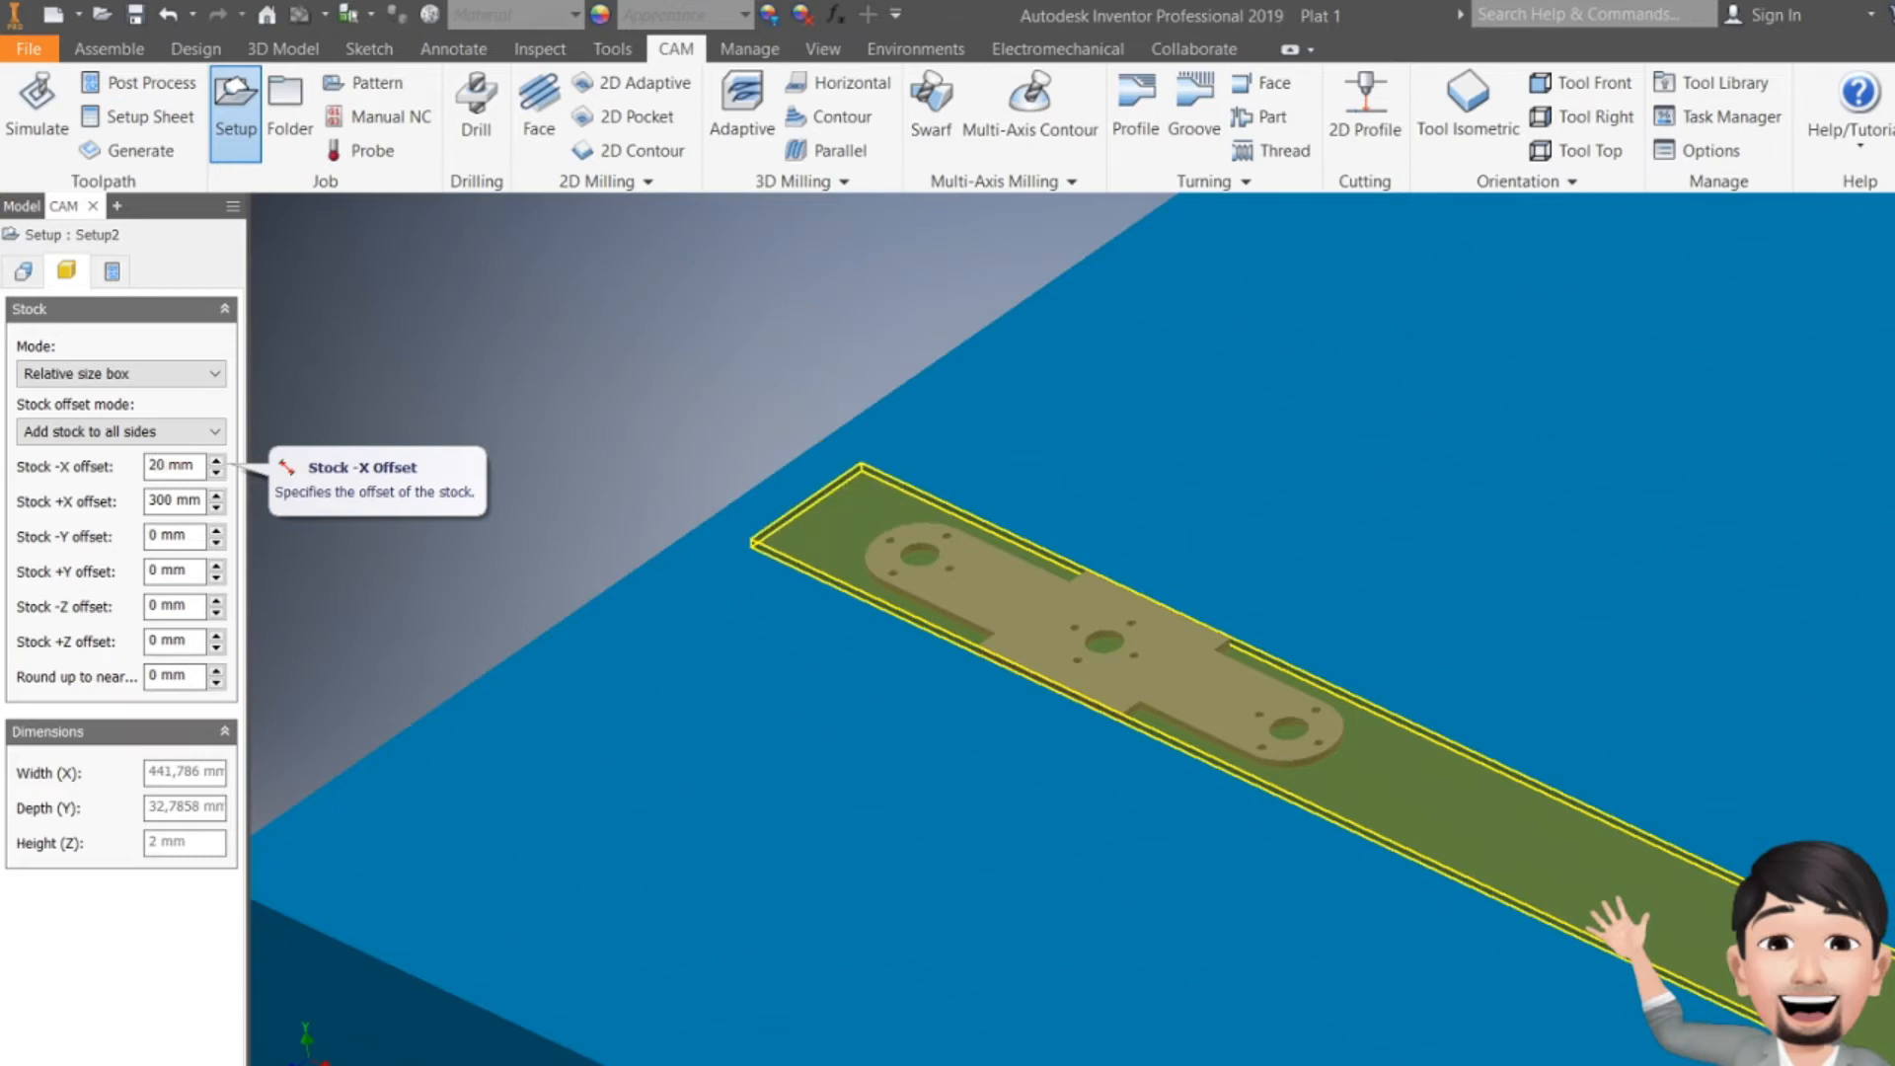
- Set the stock's -Y offset to 50 mm
double_click(155, 536)
text(20)
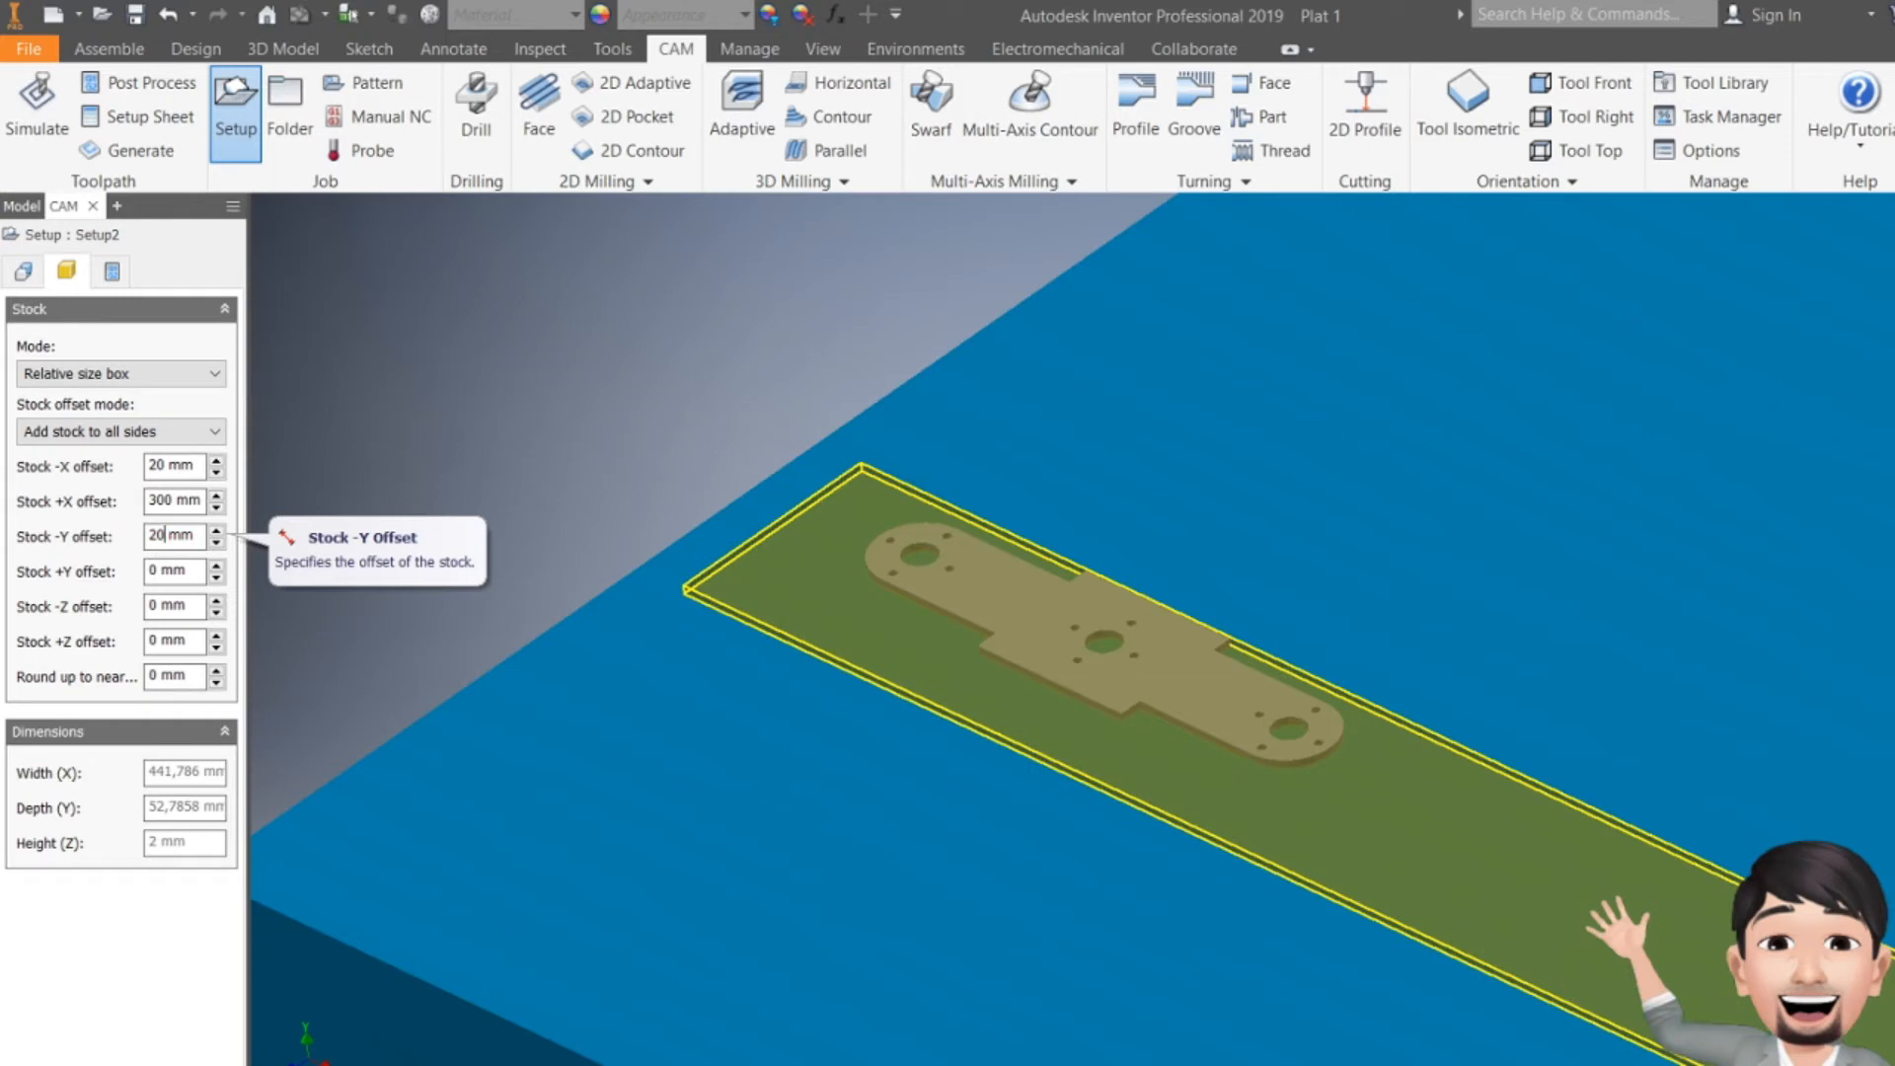
key(BackSpace)
key(BackSpace)
text(50)
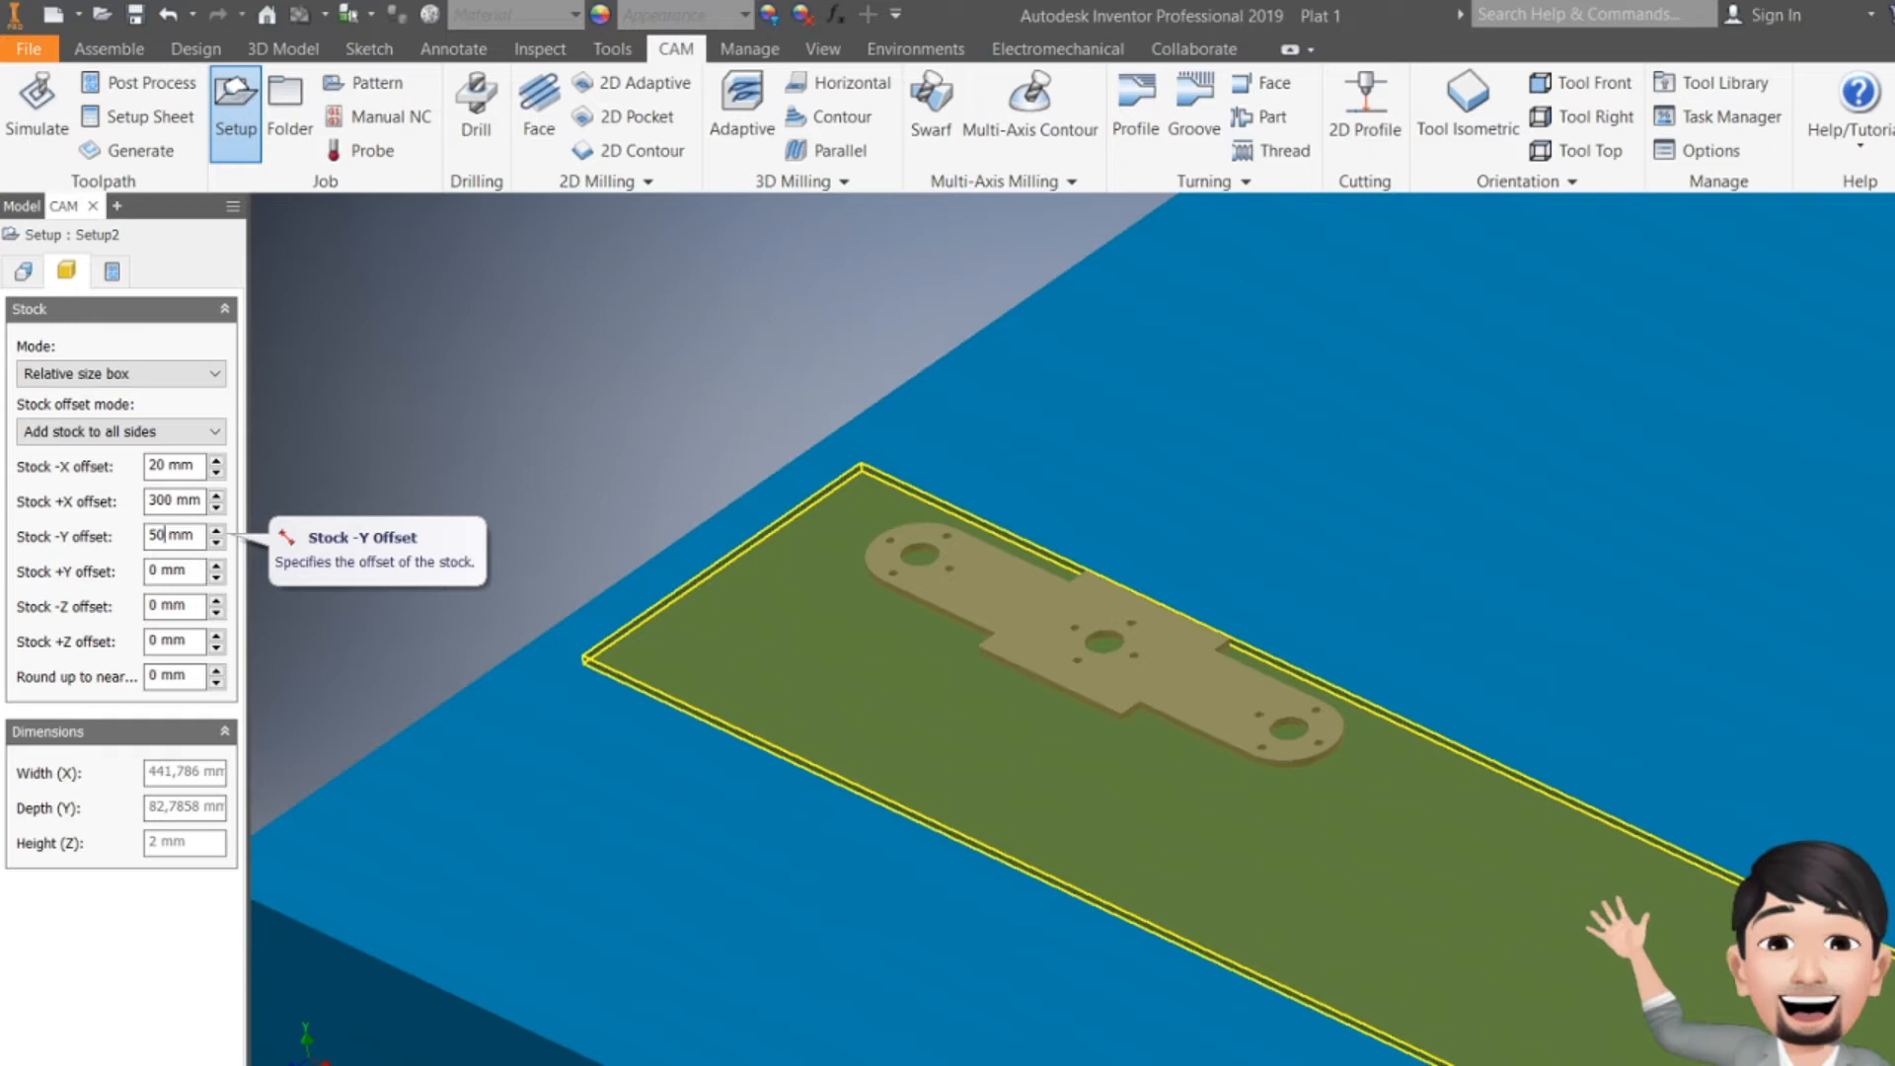
- Set the stock's +Y offset to 150 mm
click(155, 571)
text(300)
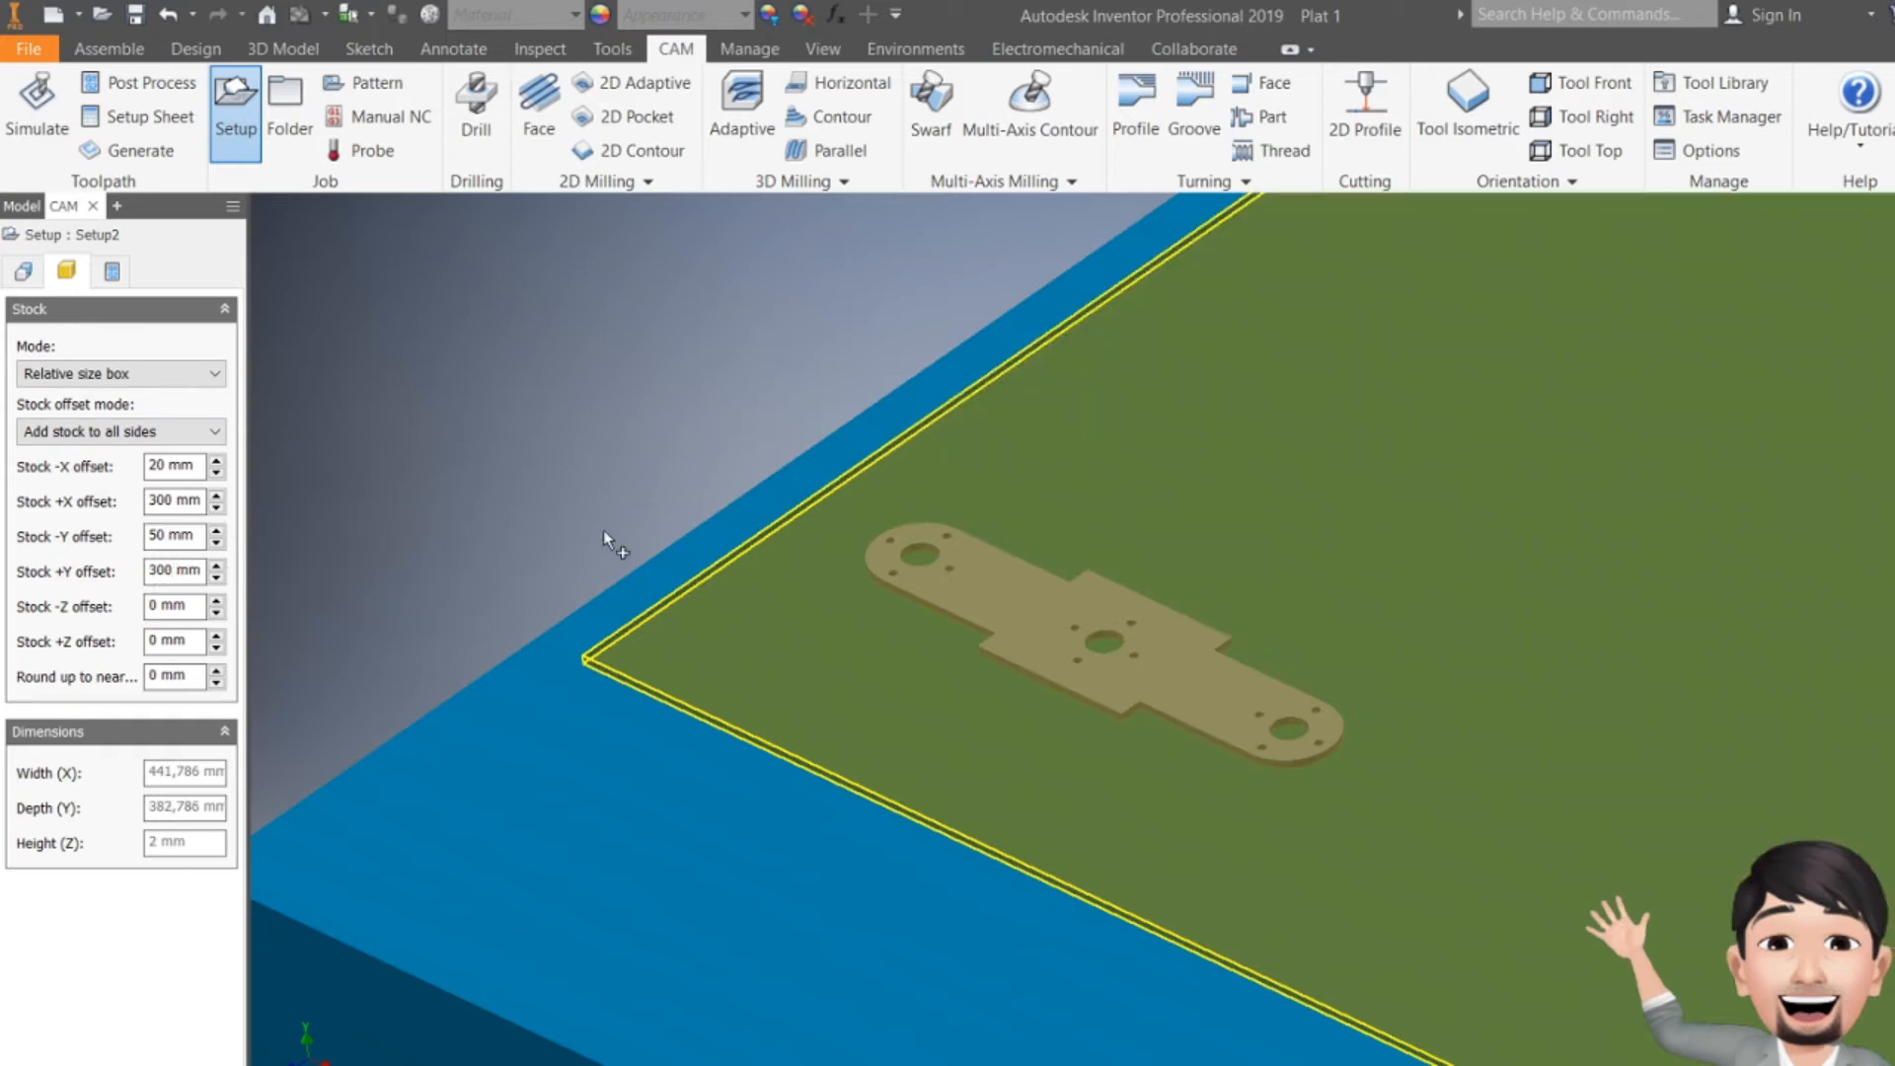
scroll(602, 530, down, 5)
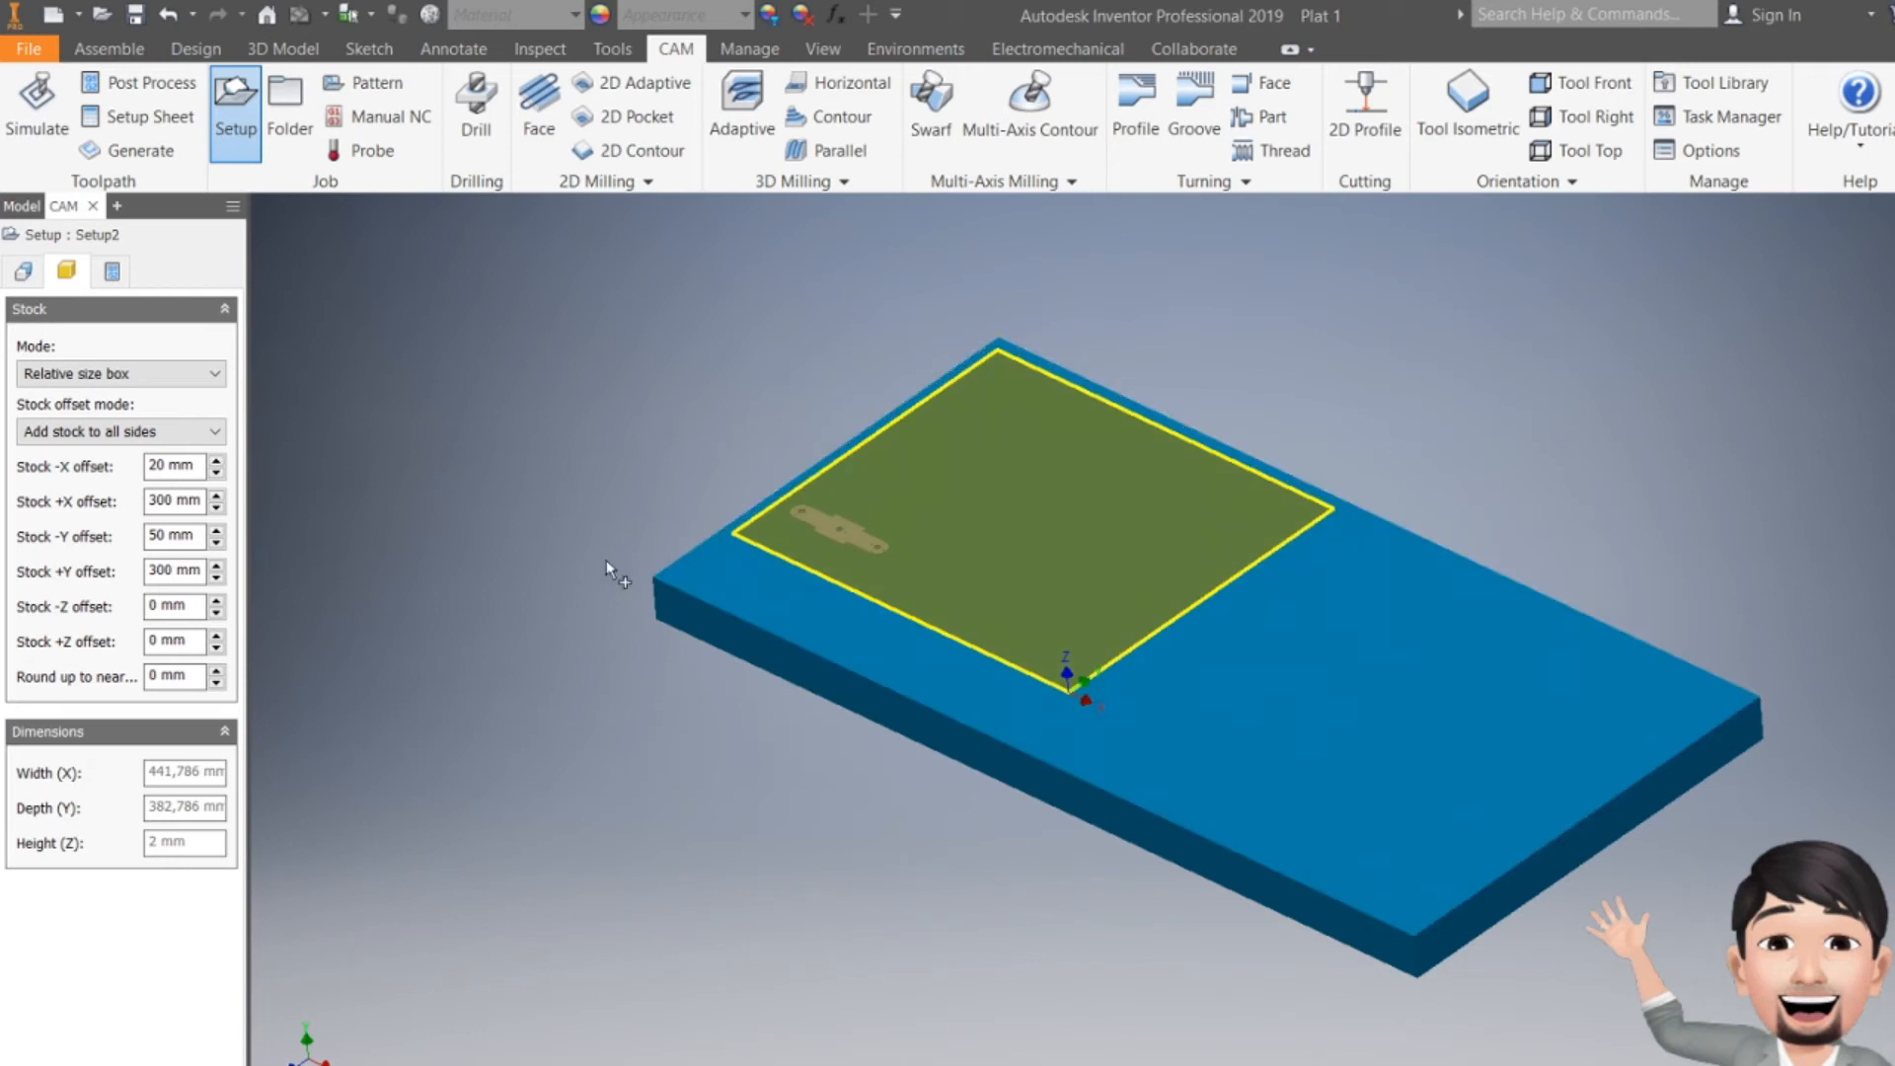
scroll(582, 573, up, 3)
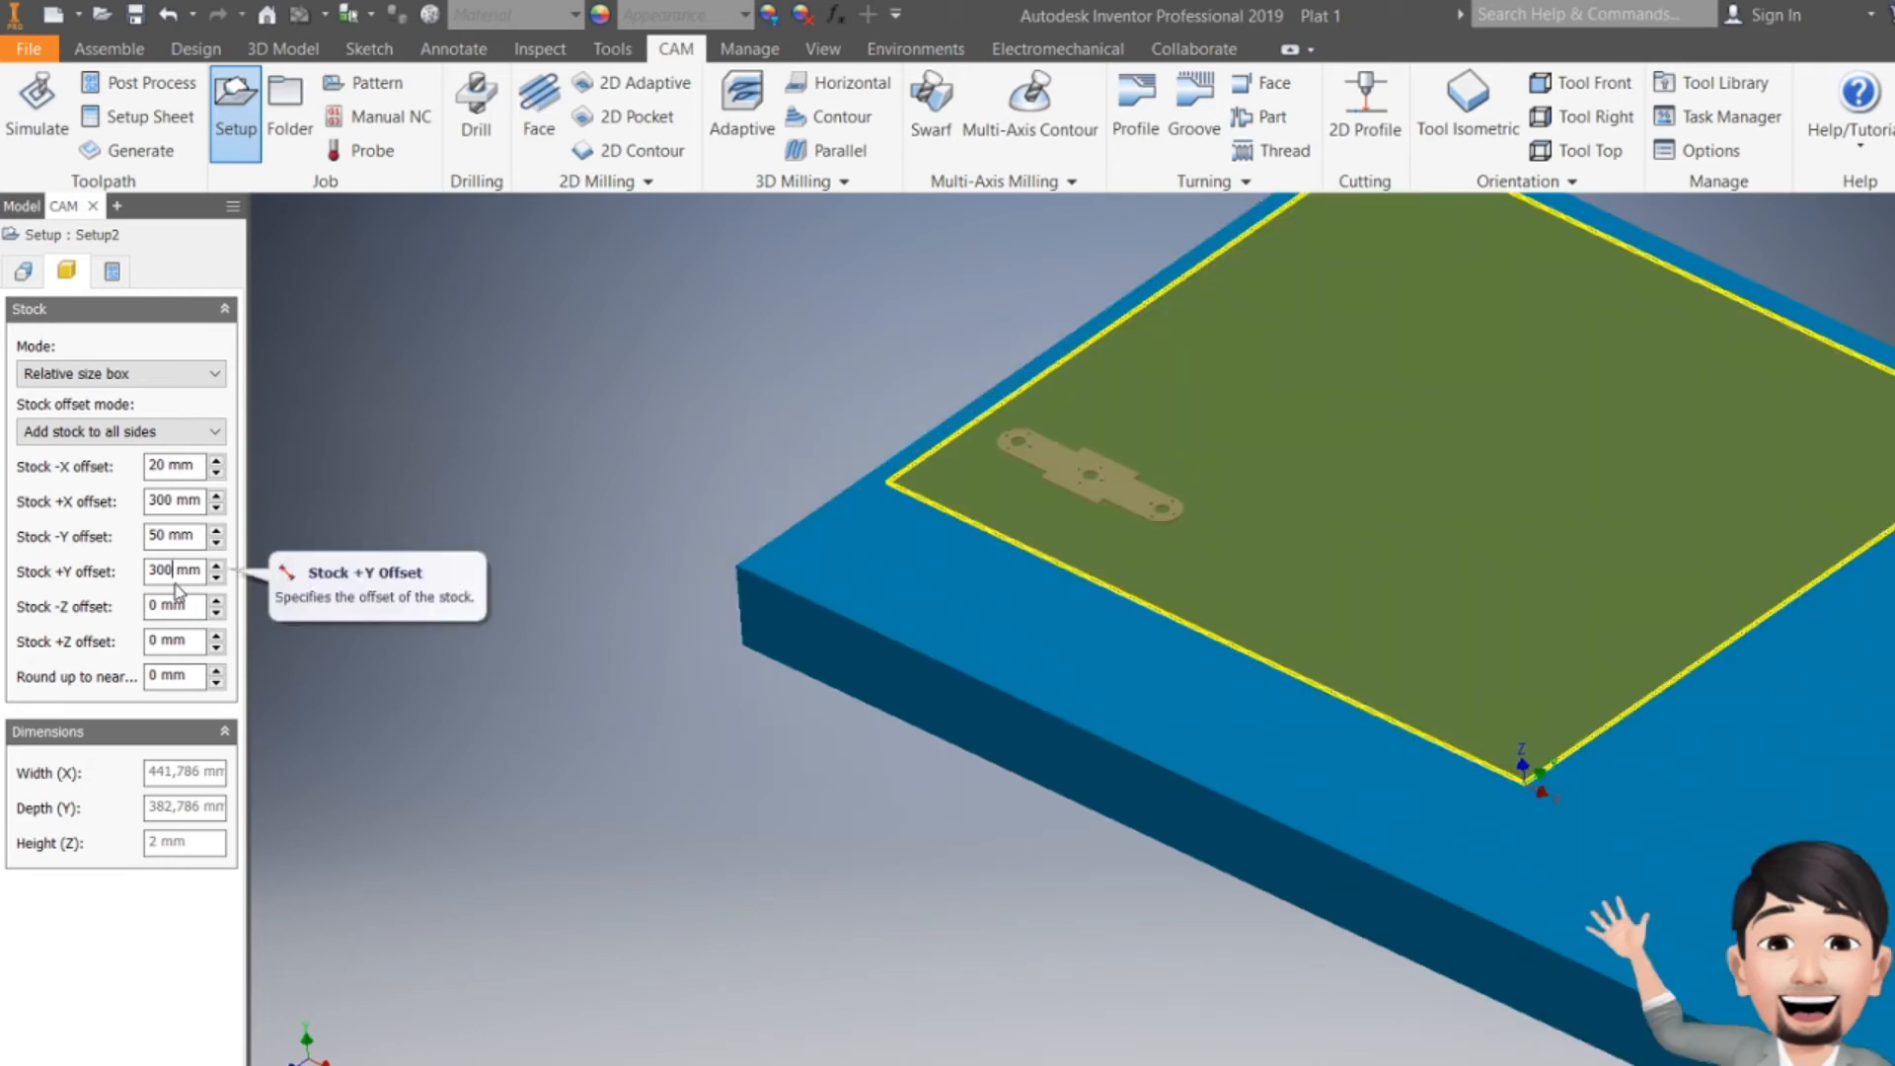
key(BackSpace)
key(BackSpace)
key(BackSpace)
text(150)
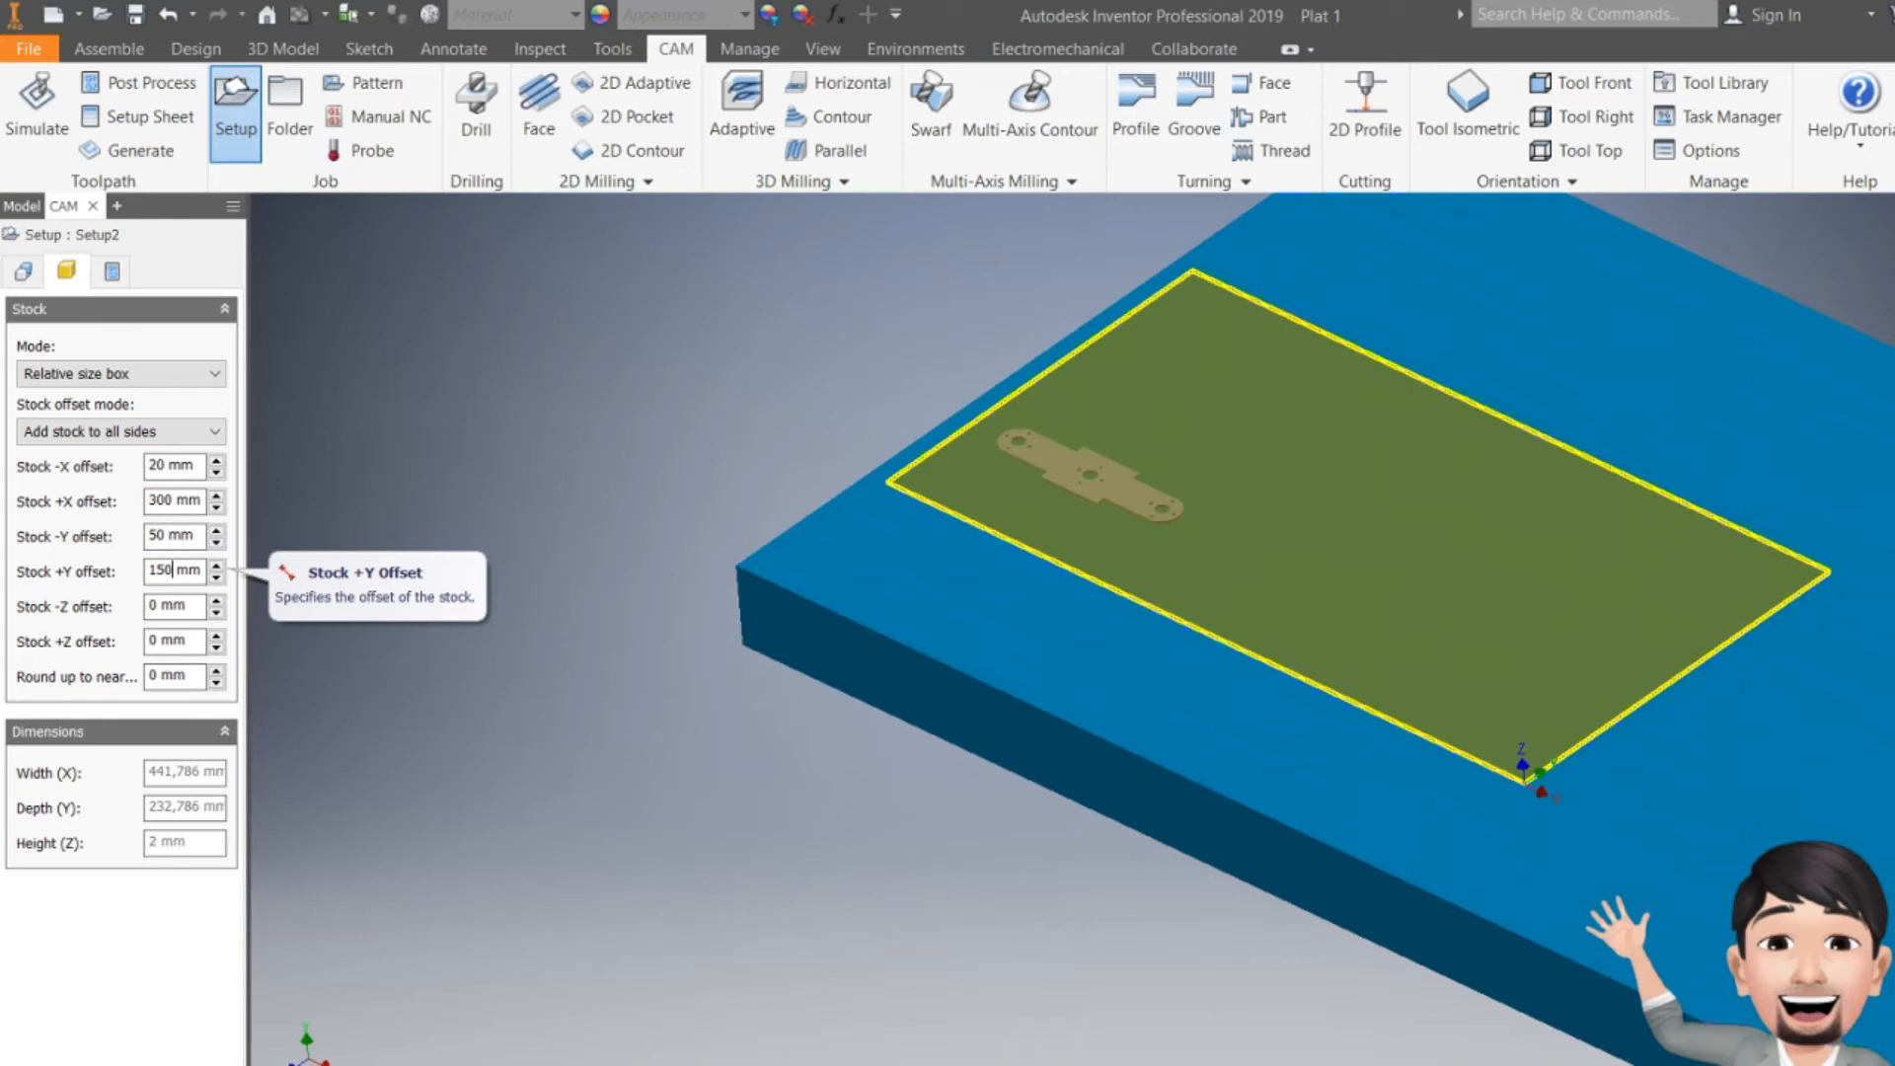
- Examine how the stock box extends around the plate on the large block
middle_drag(1303, 385, 1228, 624)
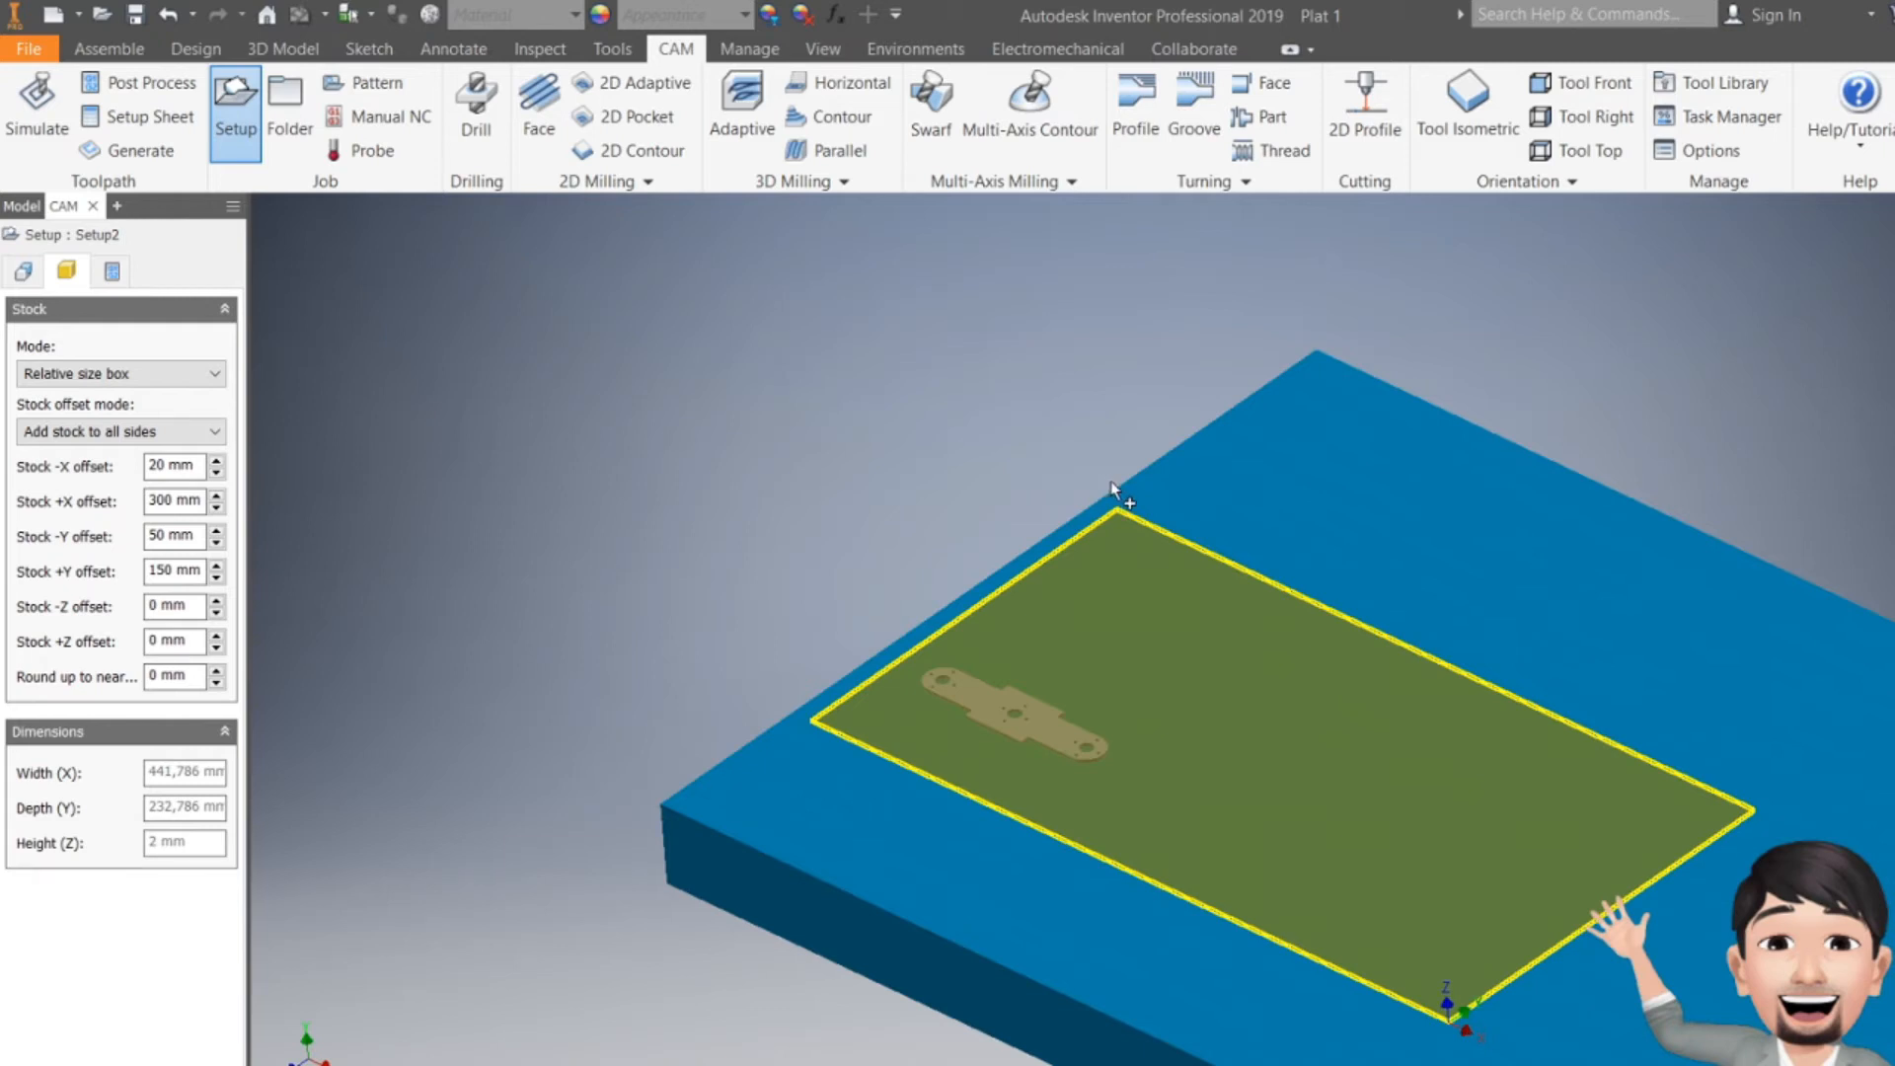
scroll(1064, 530, down, 2)
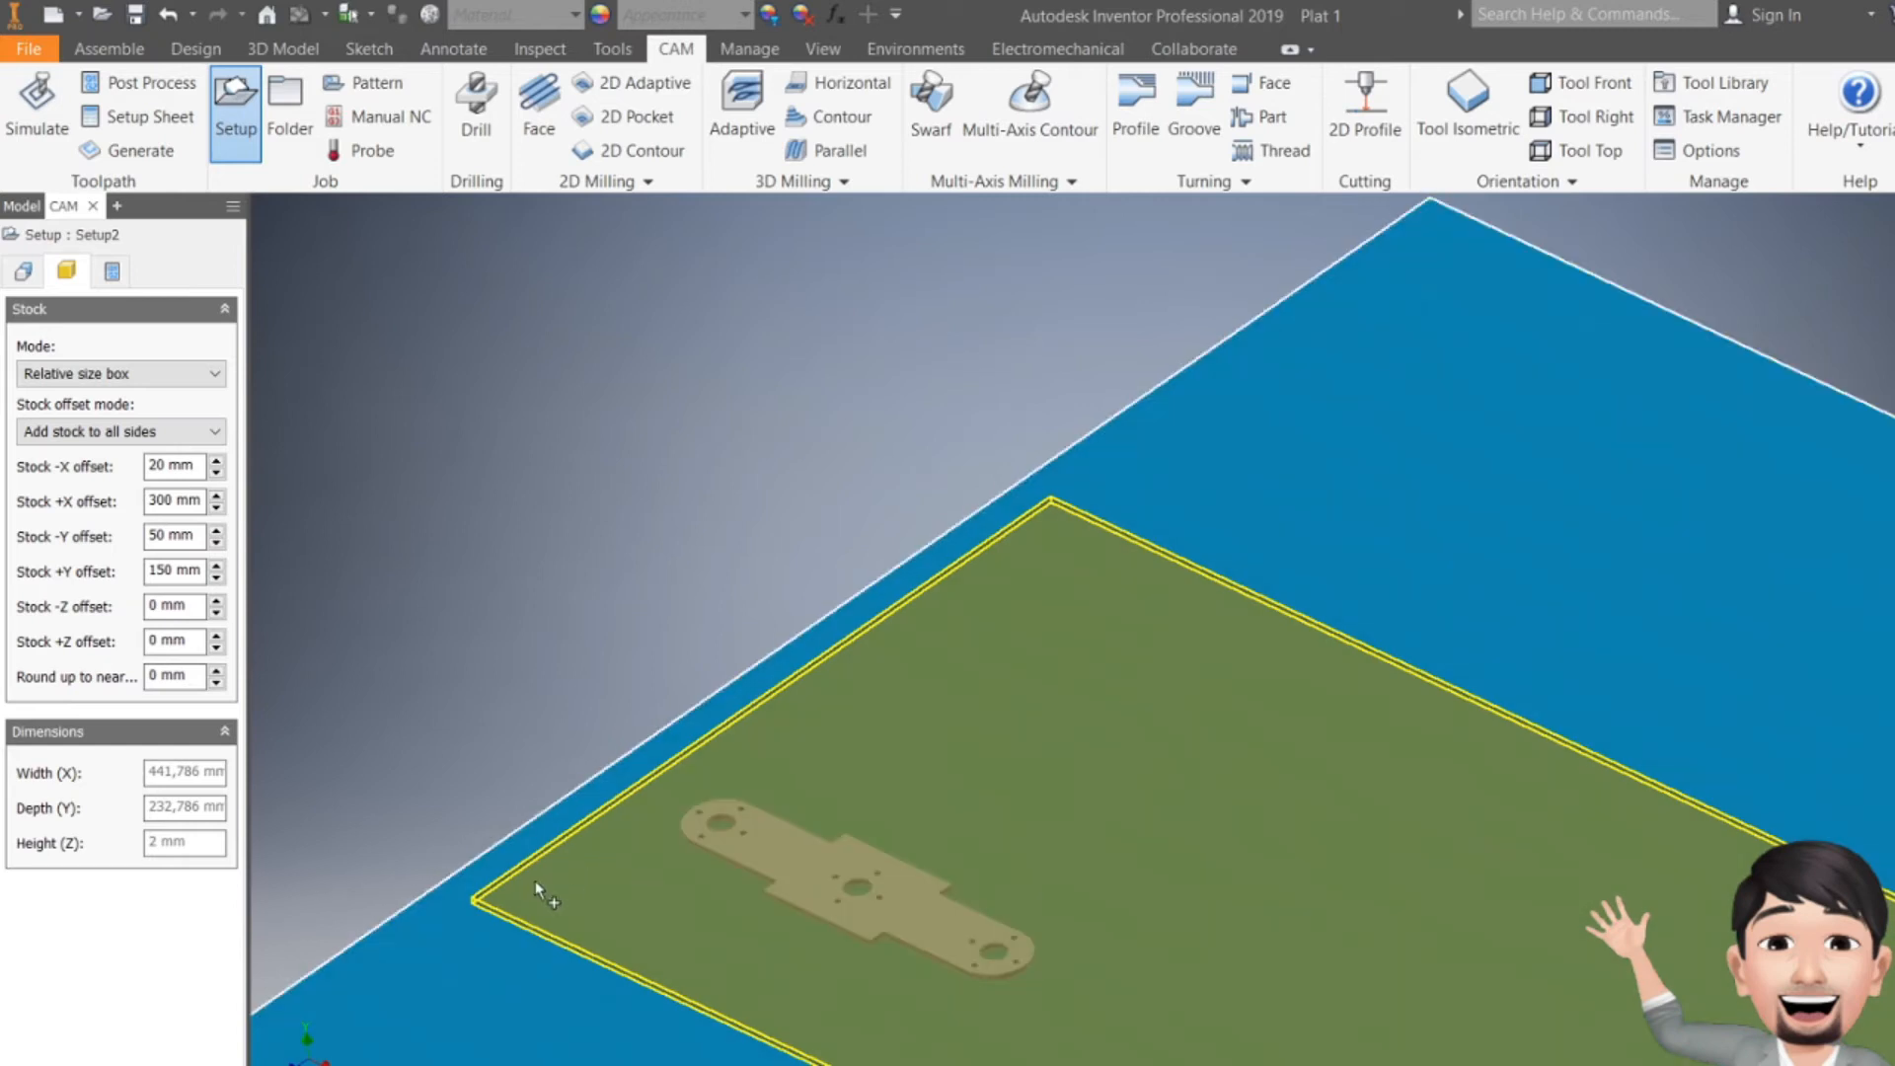
scroll(518, 892, up, 3)
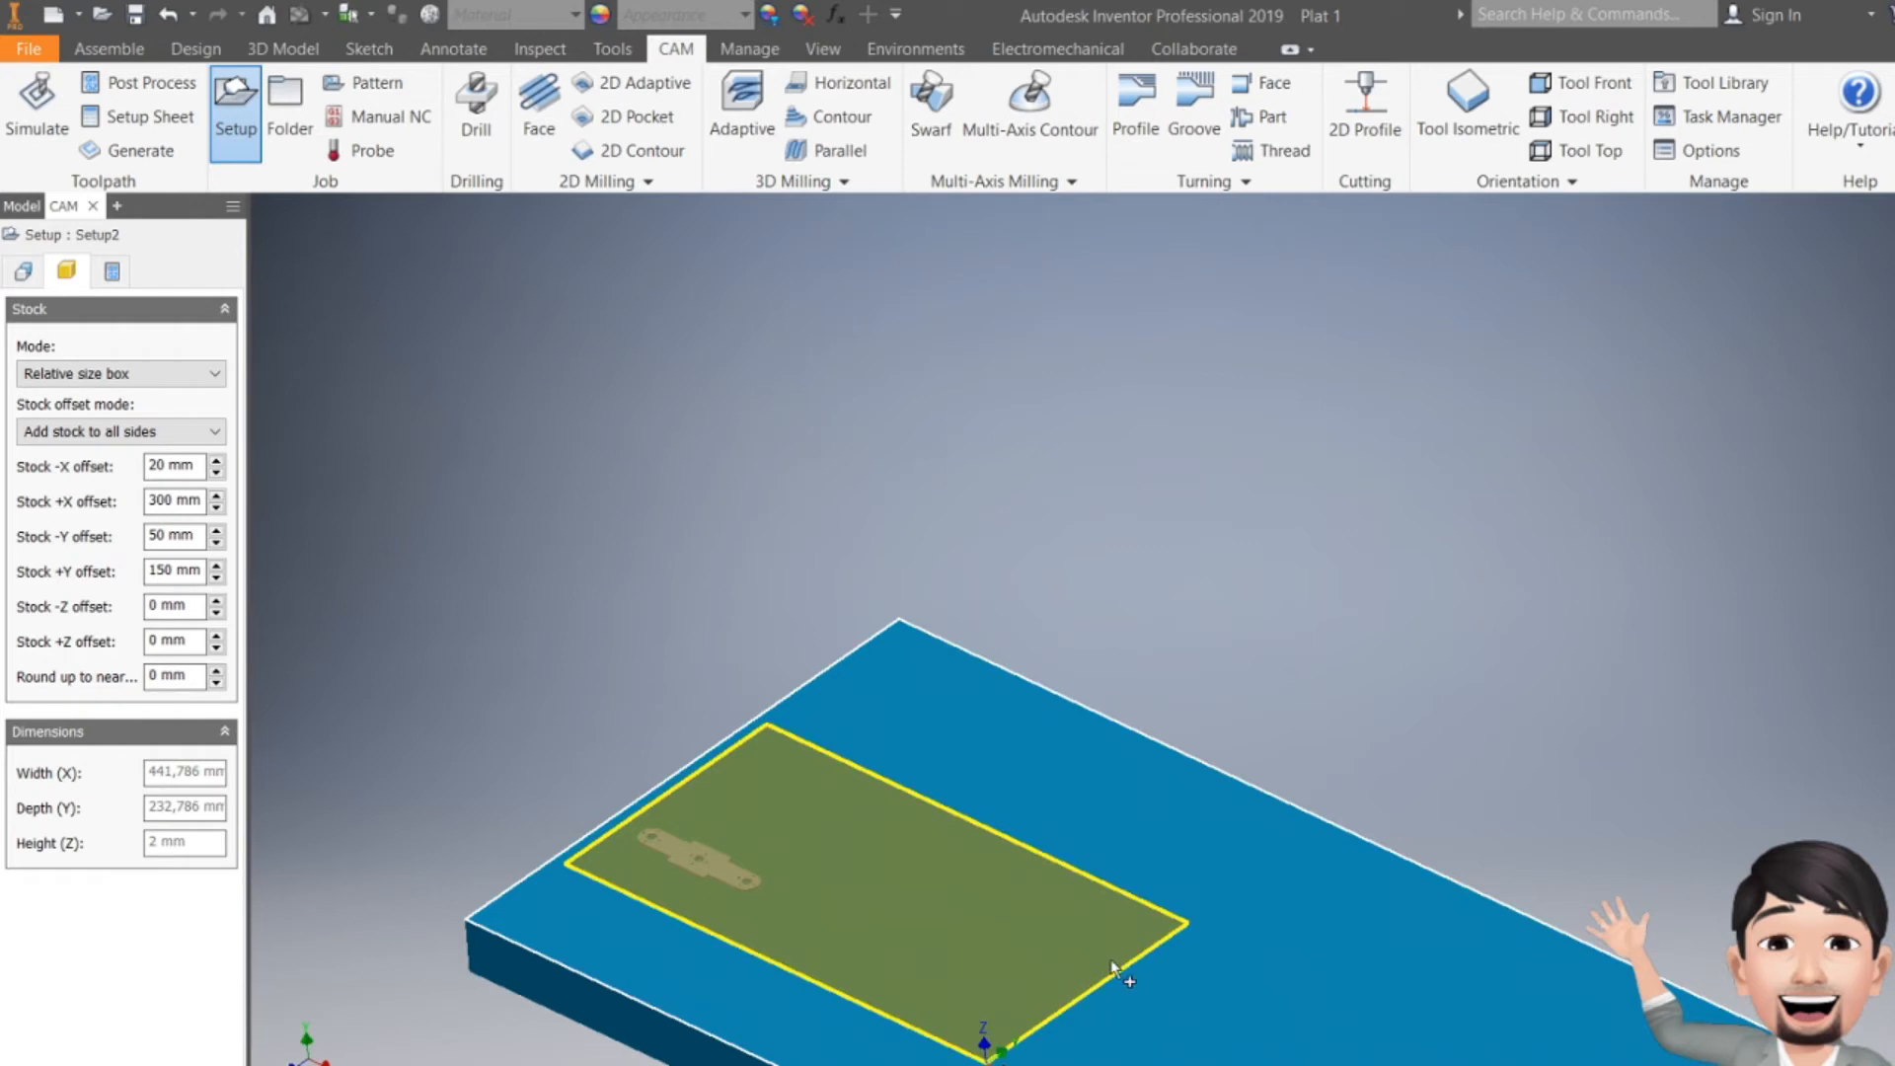
scroll(987, 987, up, 4)
scroll(966, 889, down, 4)
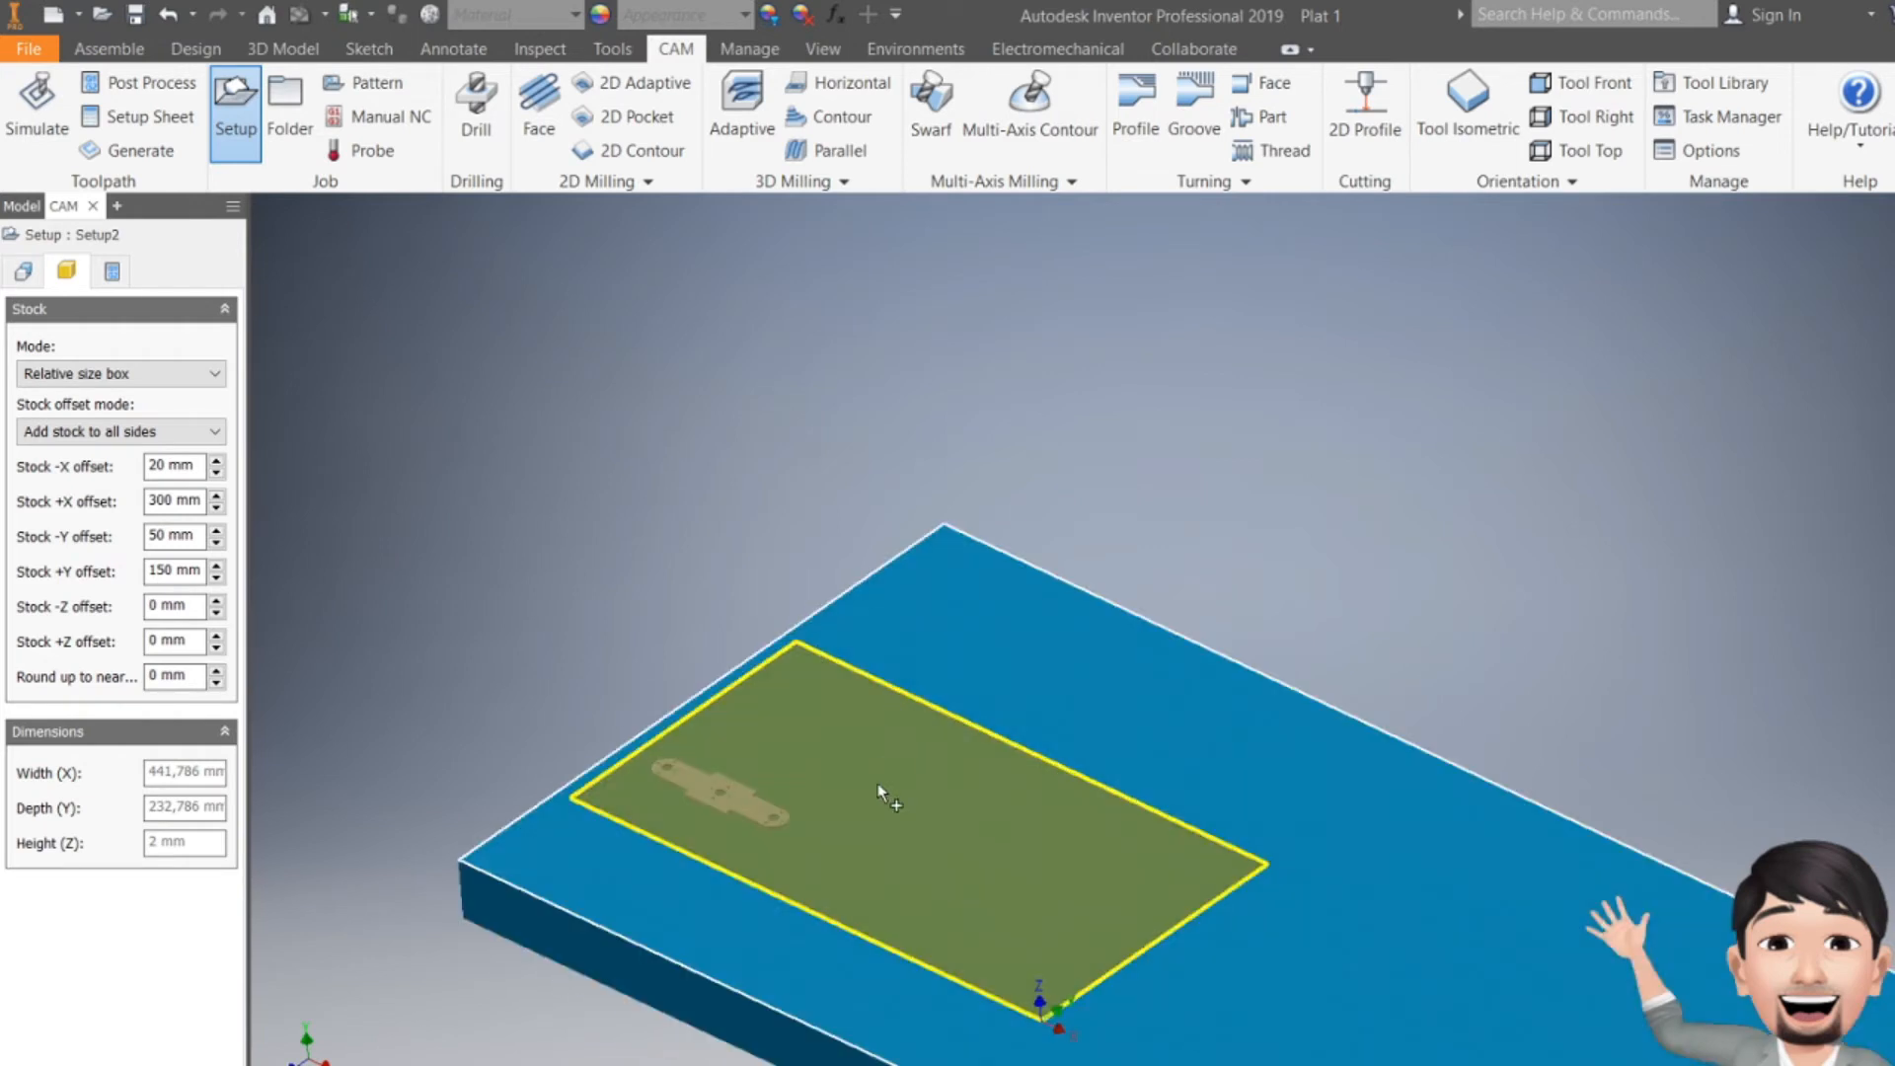
scroll(814, 659, down, 3)
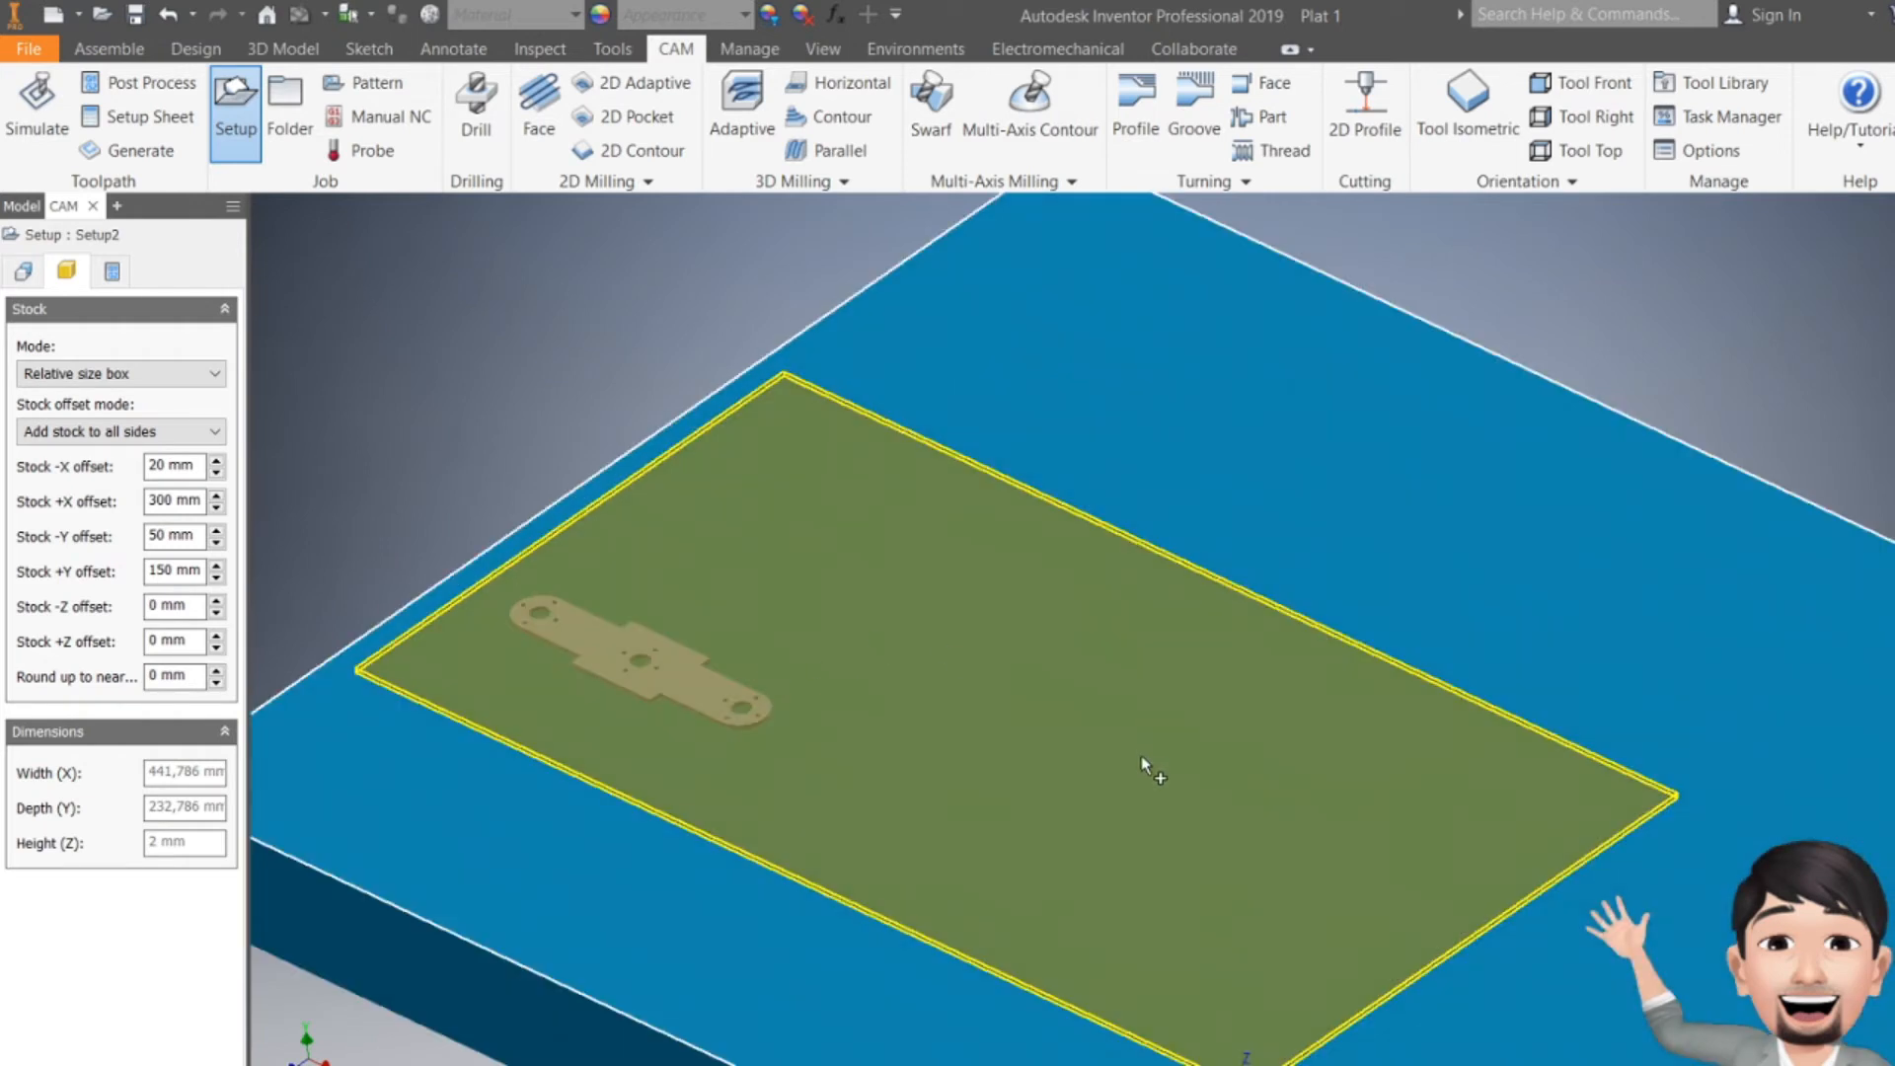
scroll(1142, 758, down, 3)
scroll(1165, 684, up, 3)
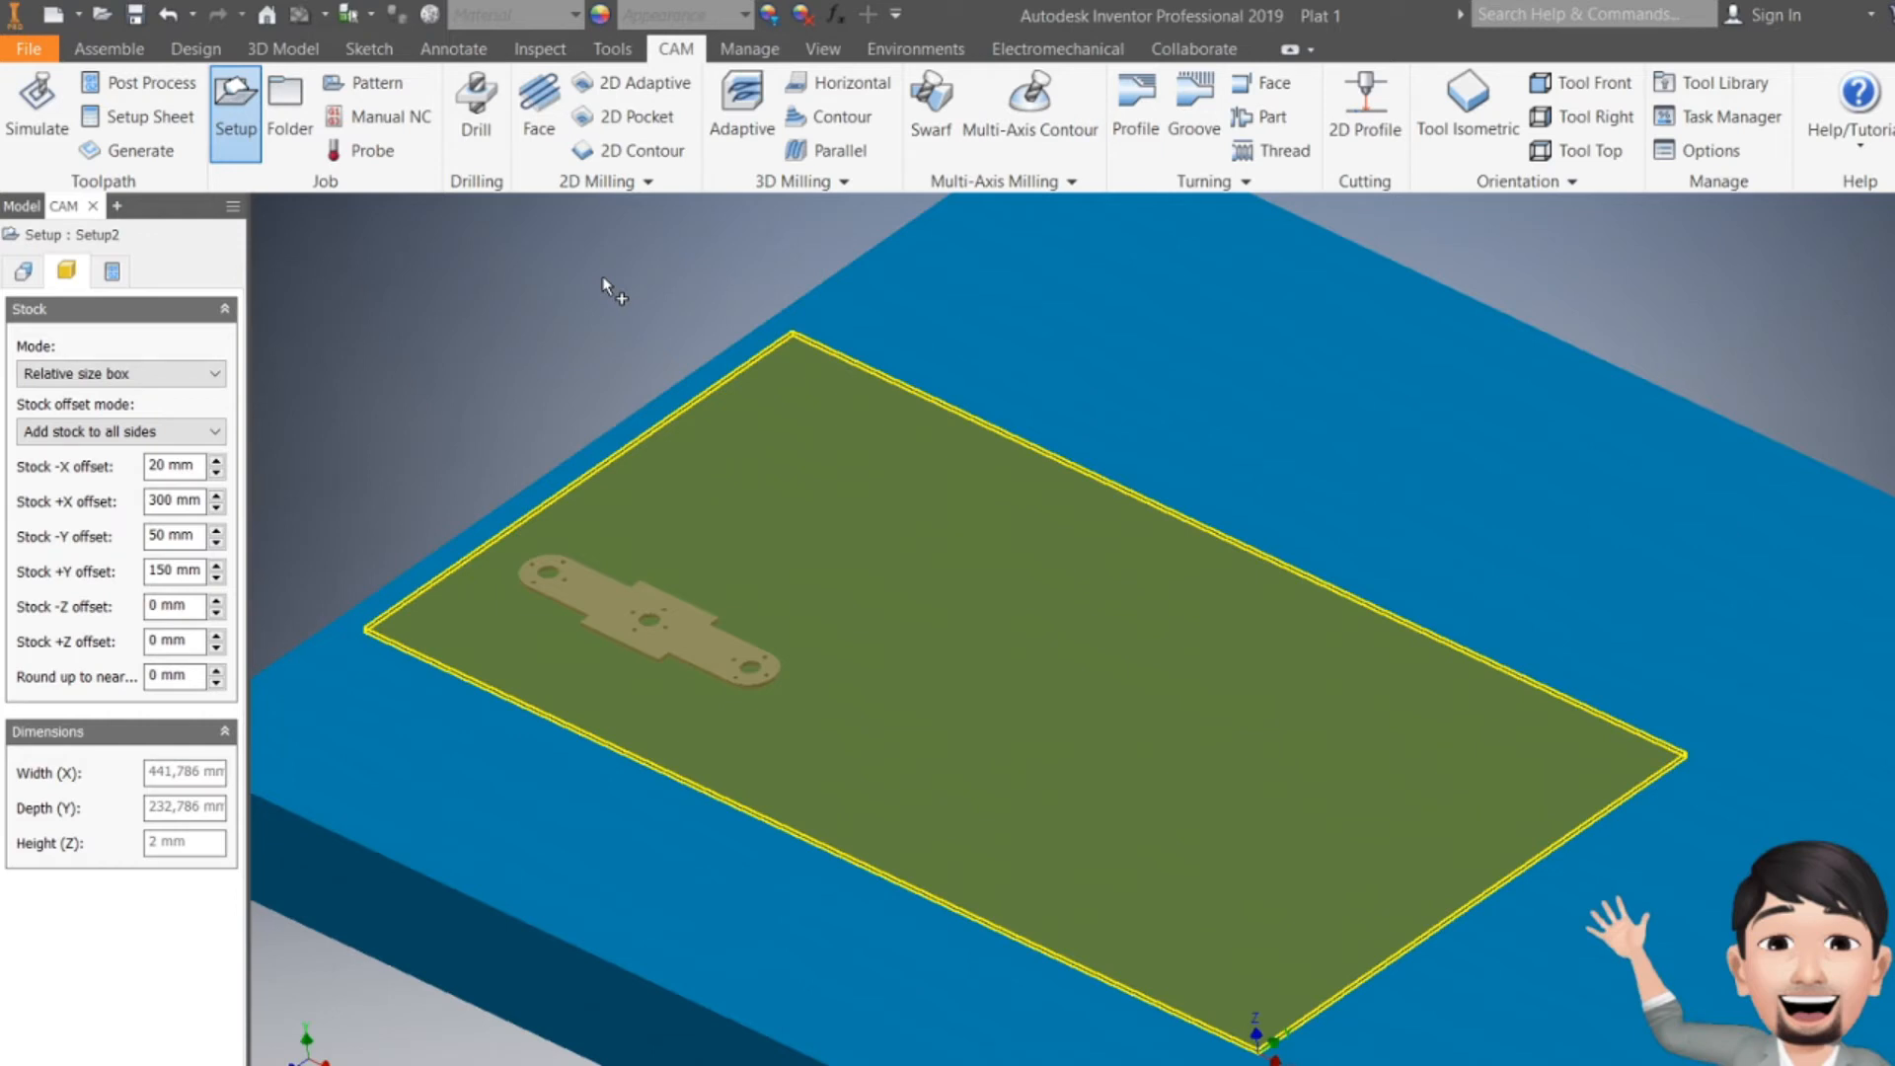
scroll(1299, 511, up, 3)
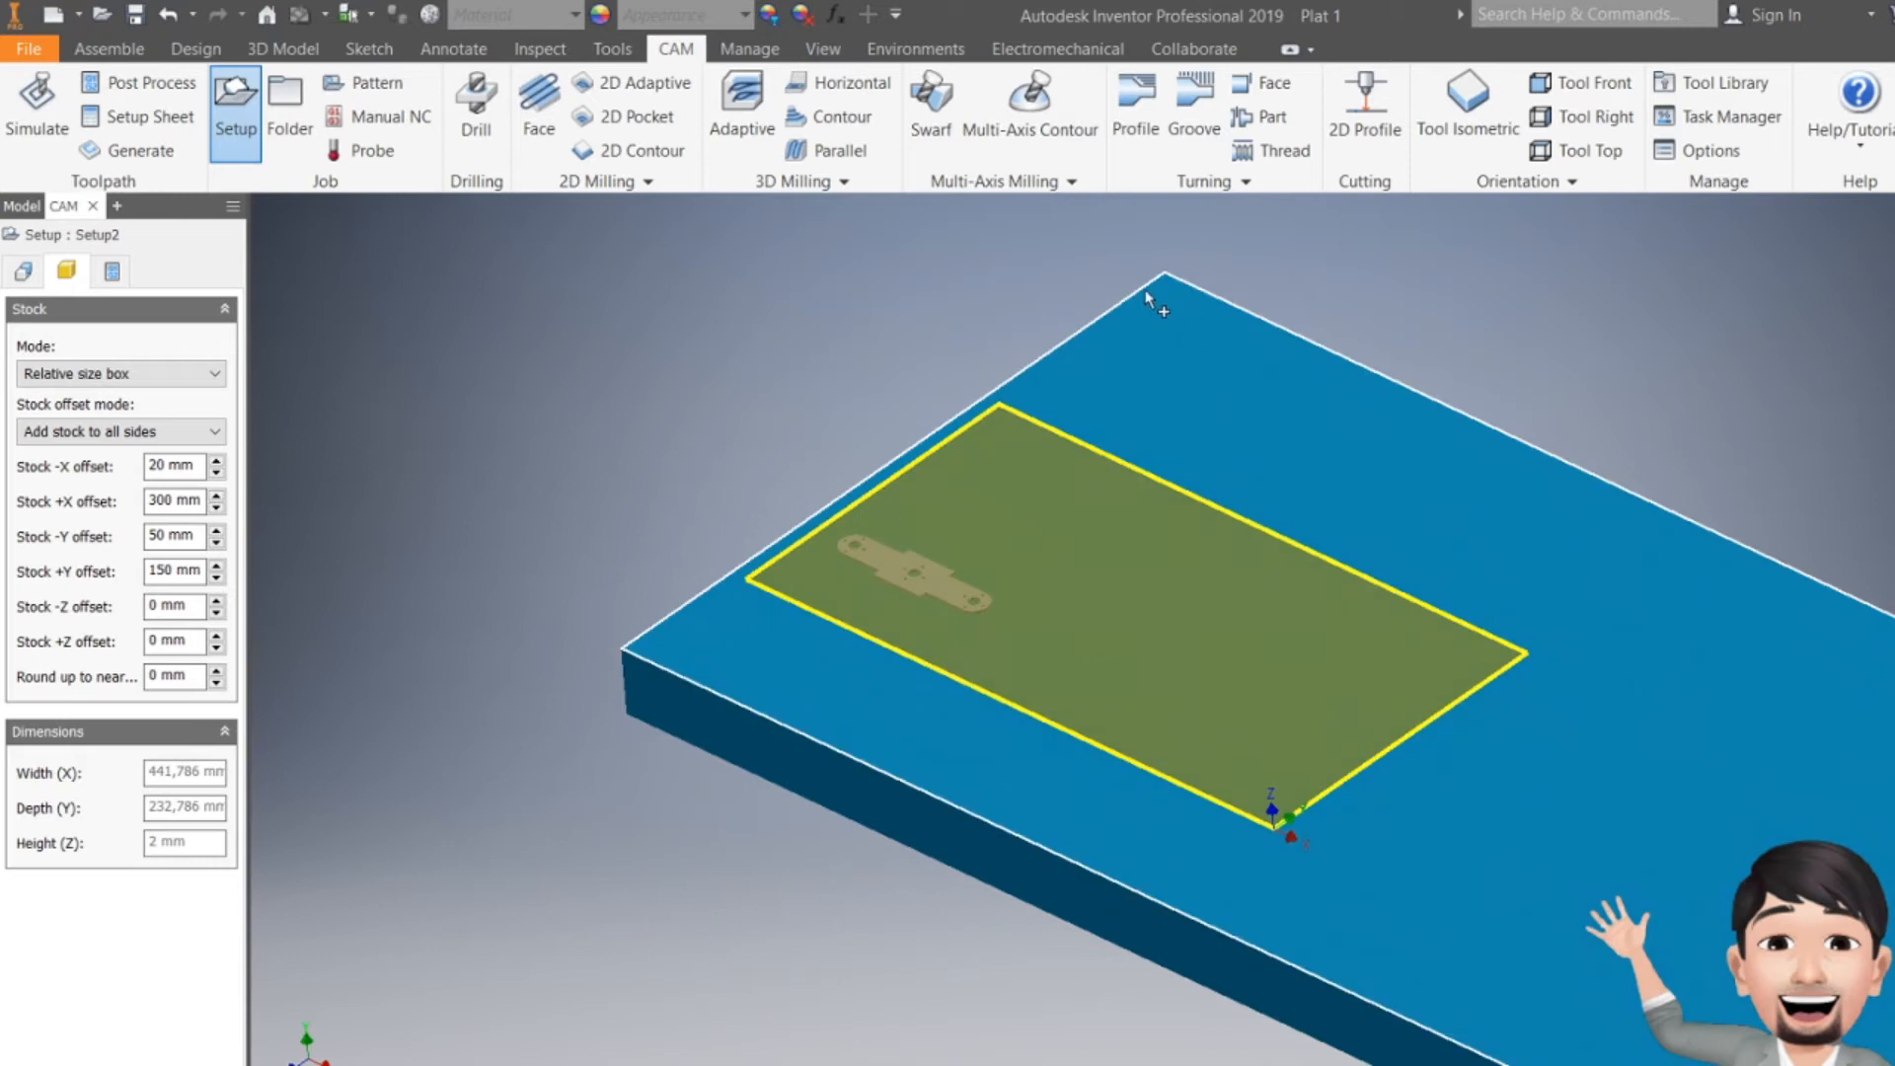
middle_drag(1181, 345, 958, 271)
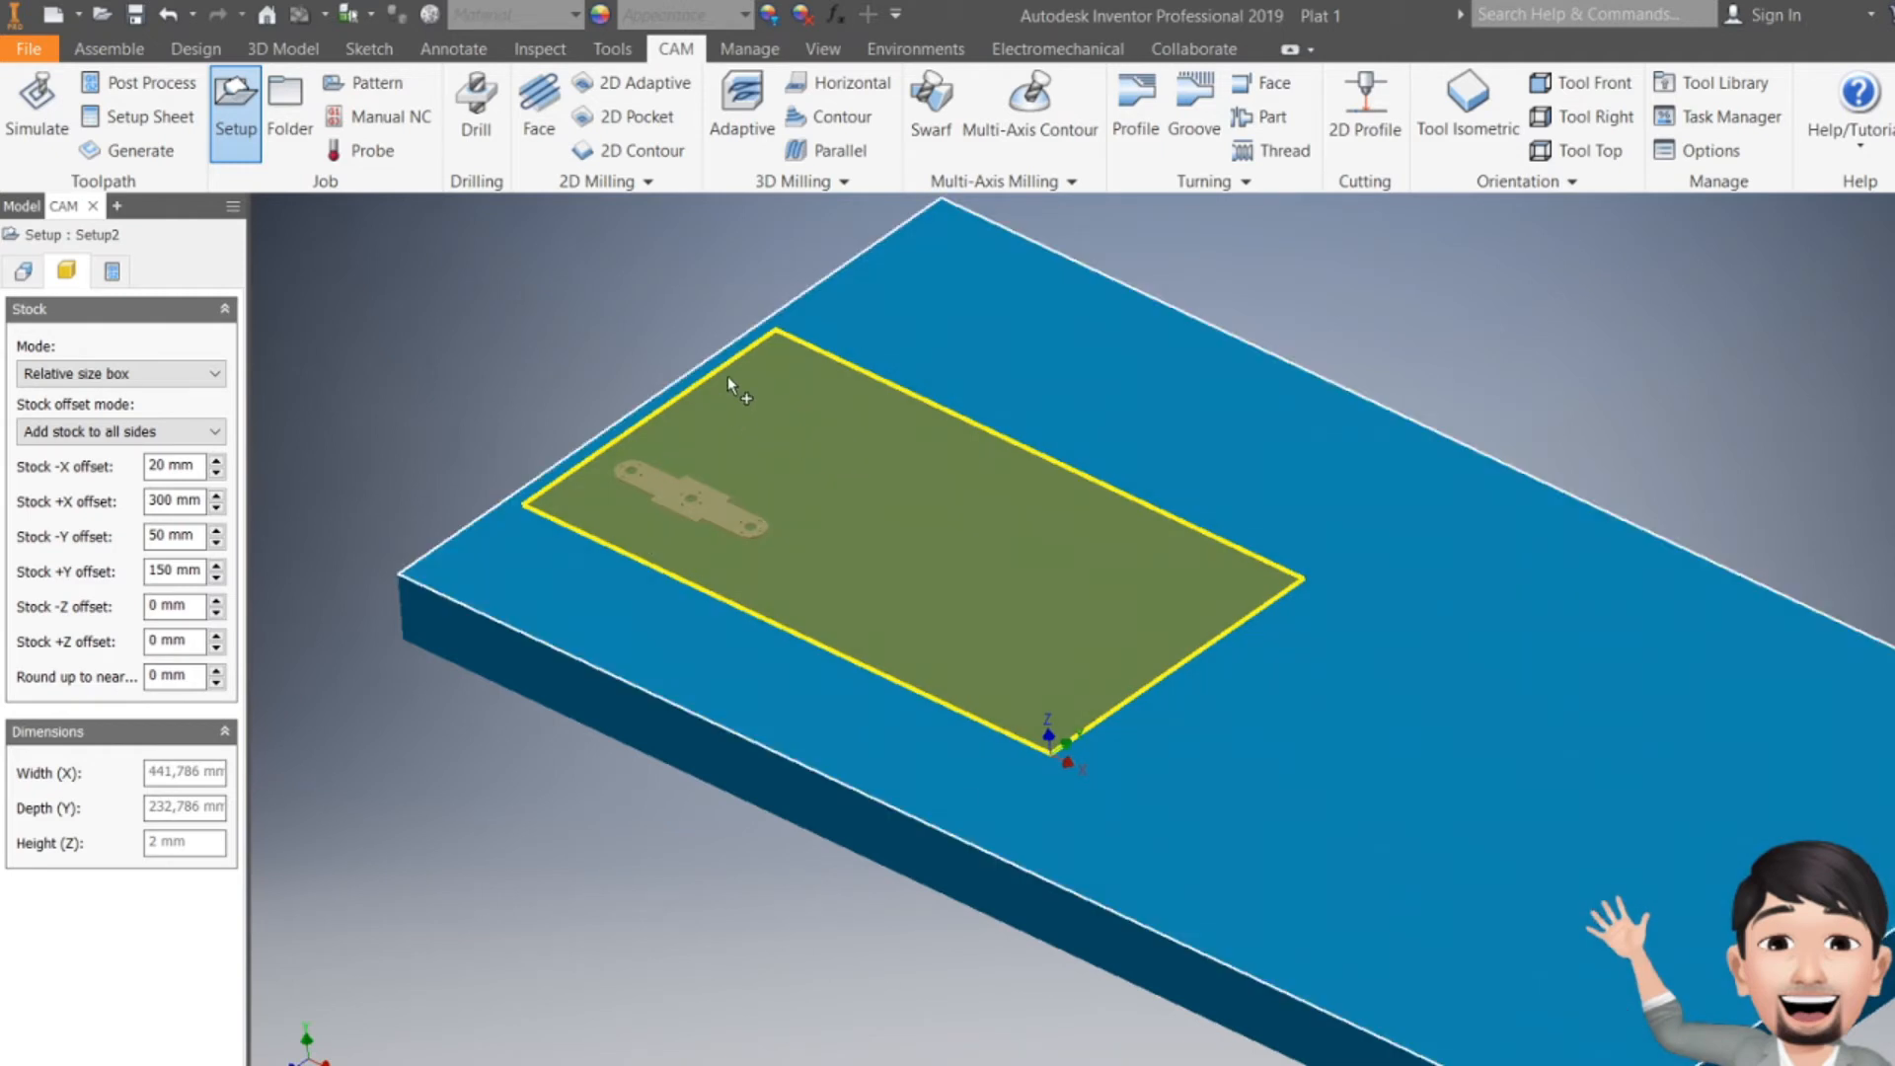
scroll(740, 370, up, 3)
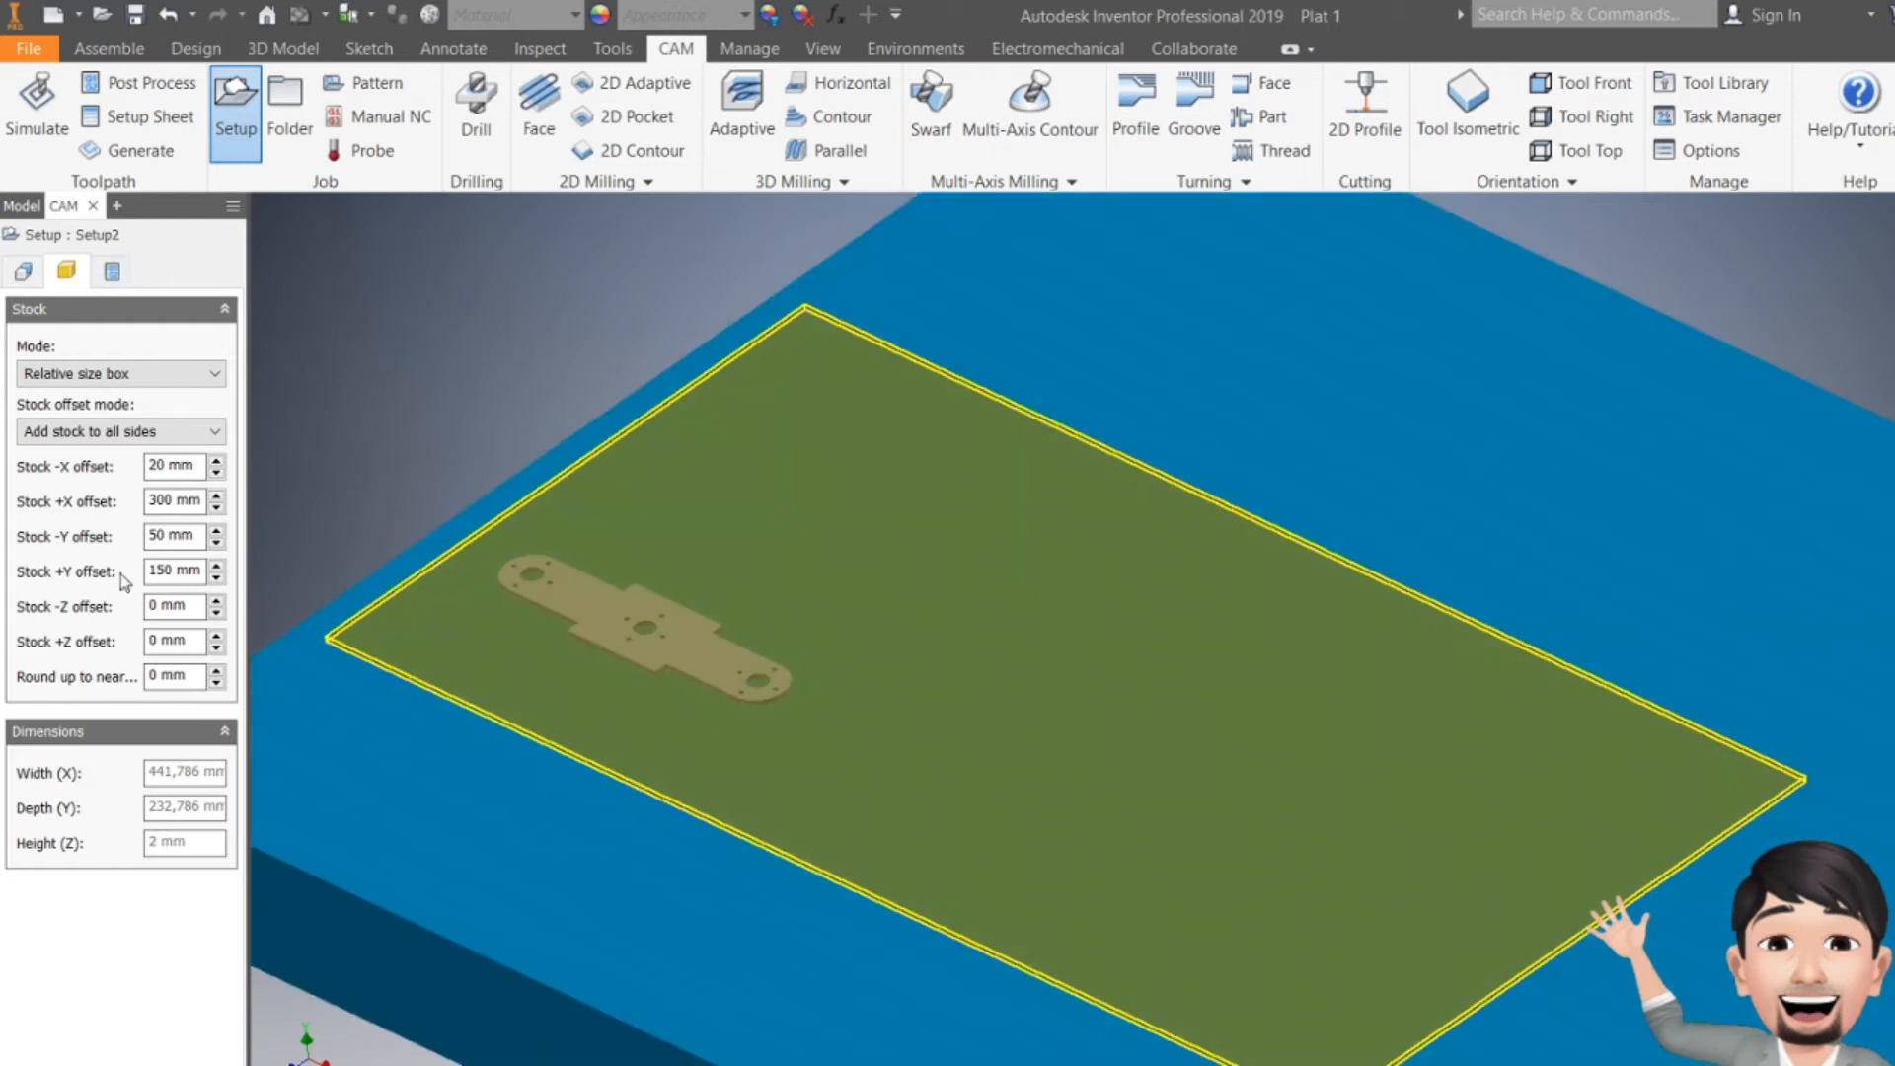
- Enter "drill 2 mm" as the setup's program comment and accept the setup
click(113, 272)
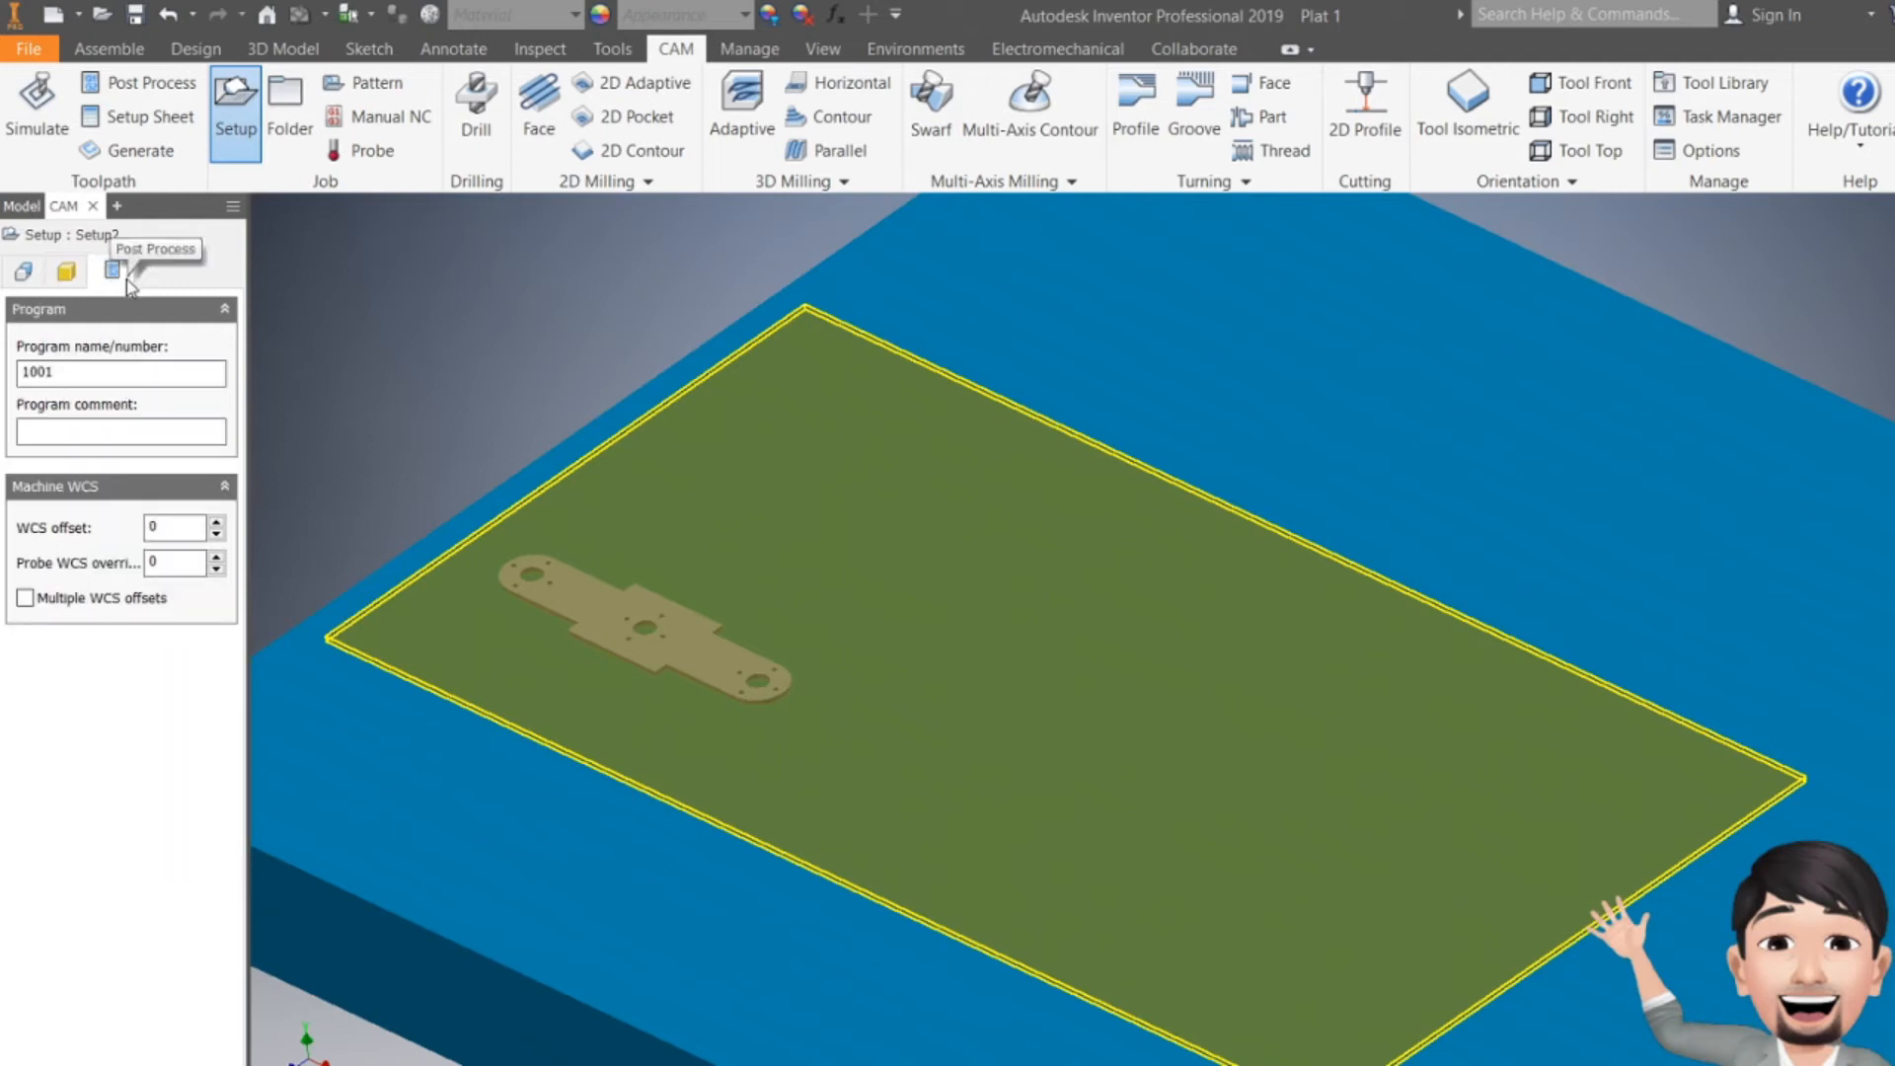
click(110, 433)
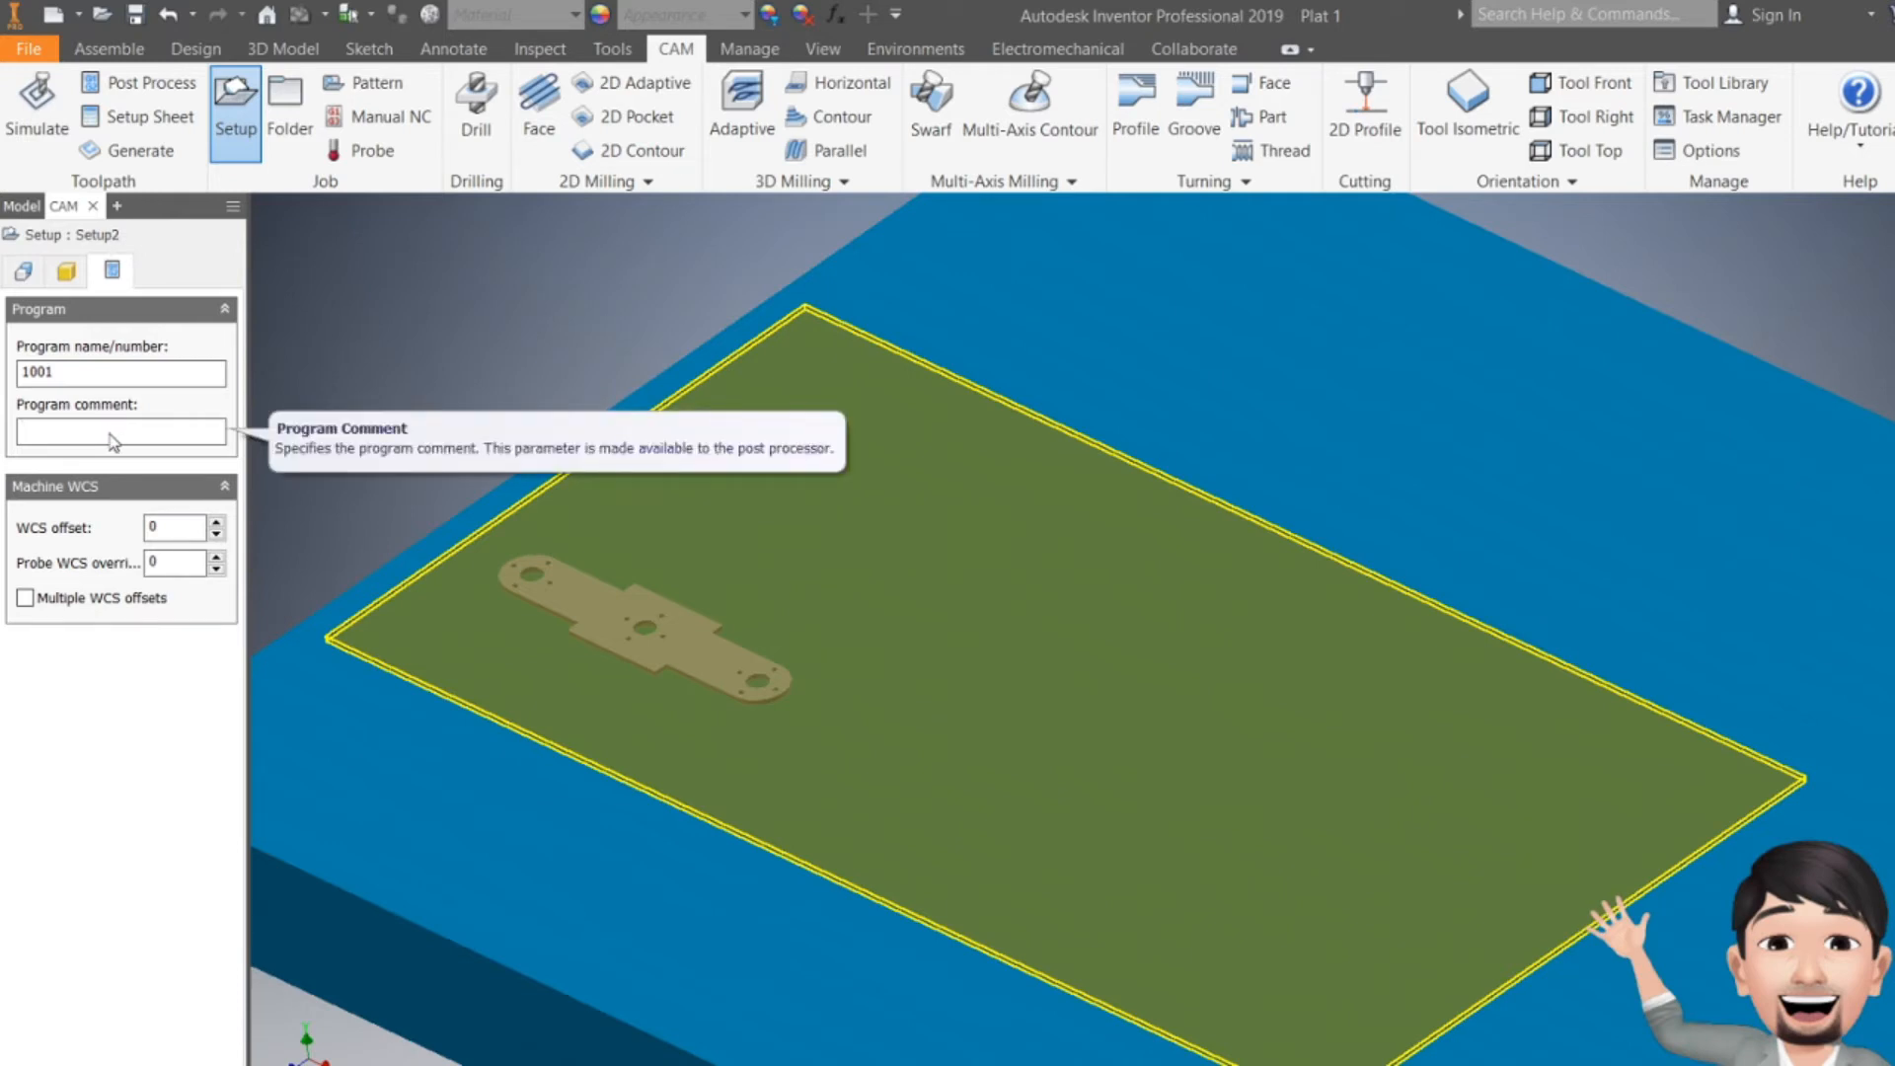
text(drill 2 mm)
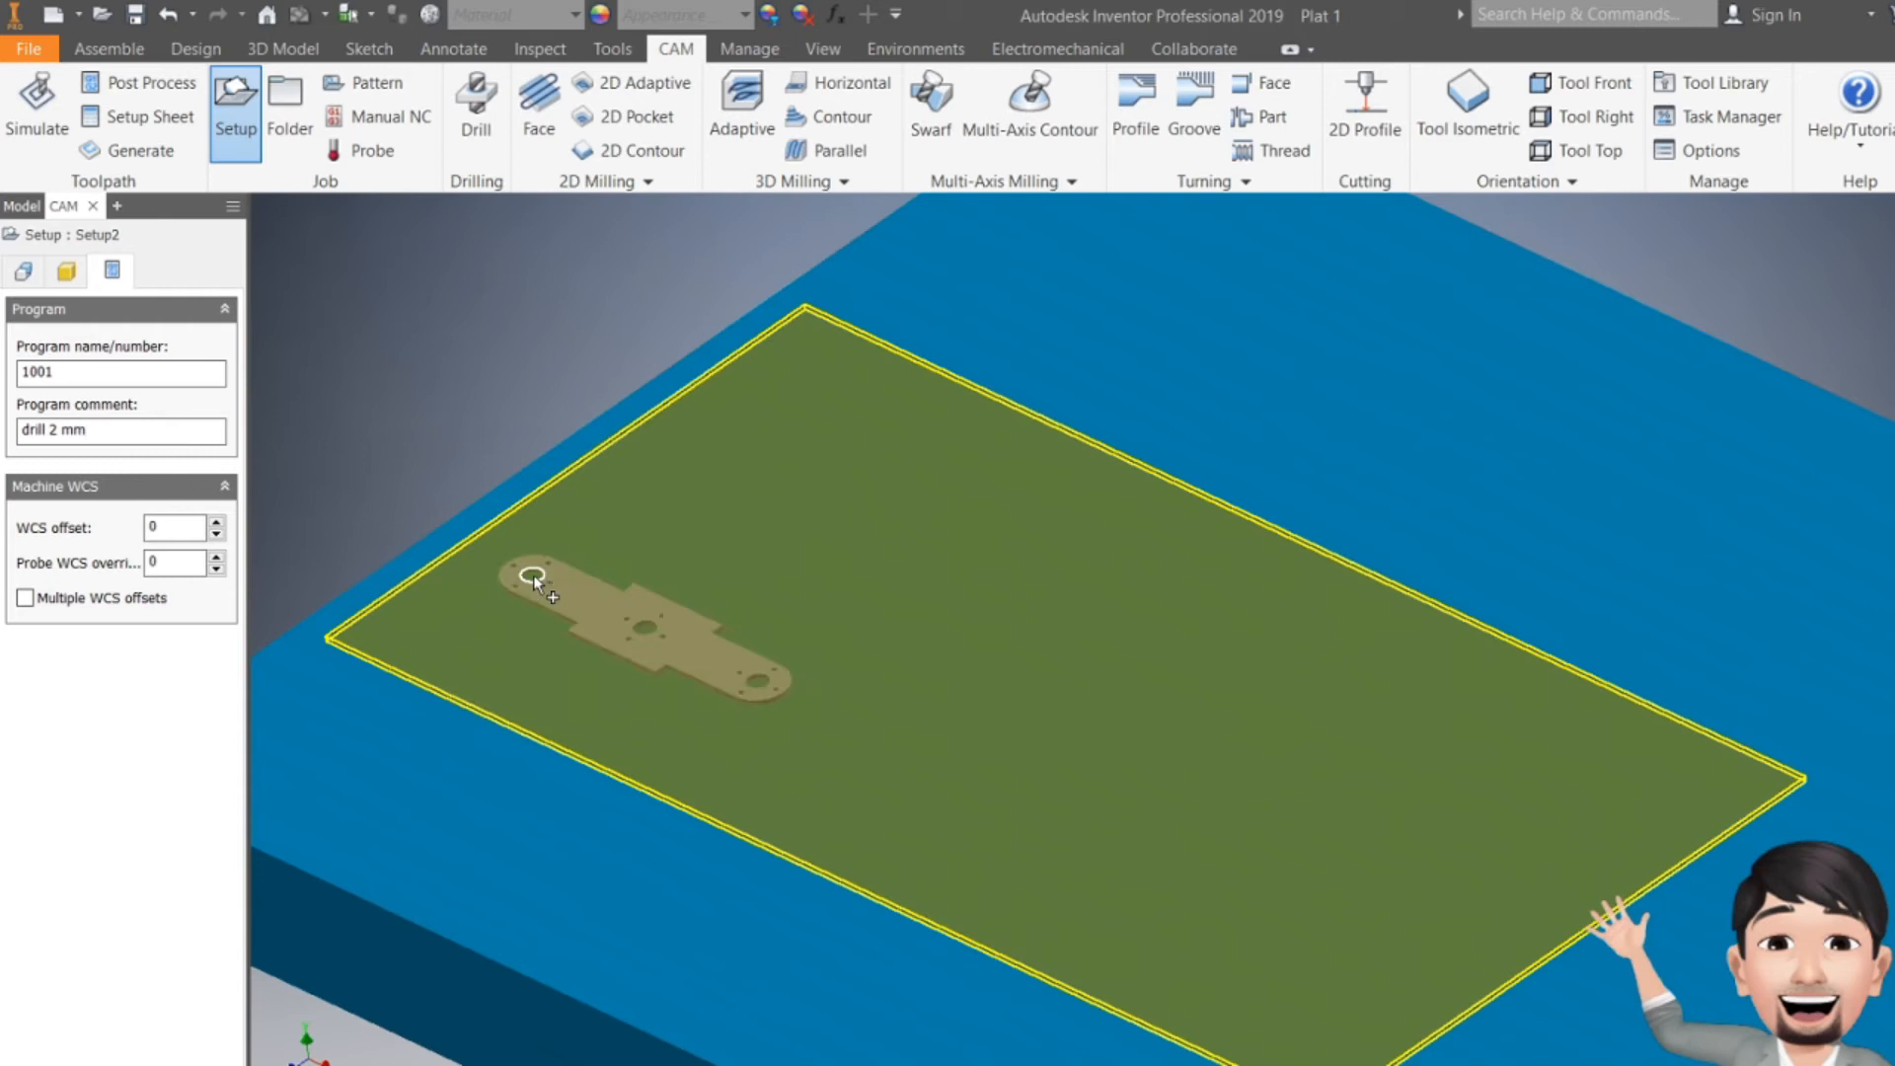
scroll(533, 575, up, 6)
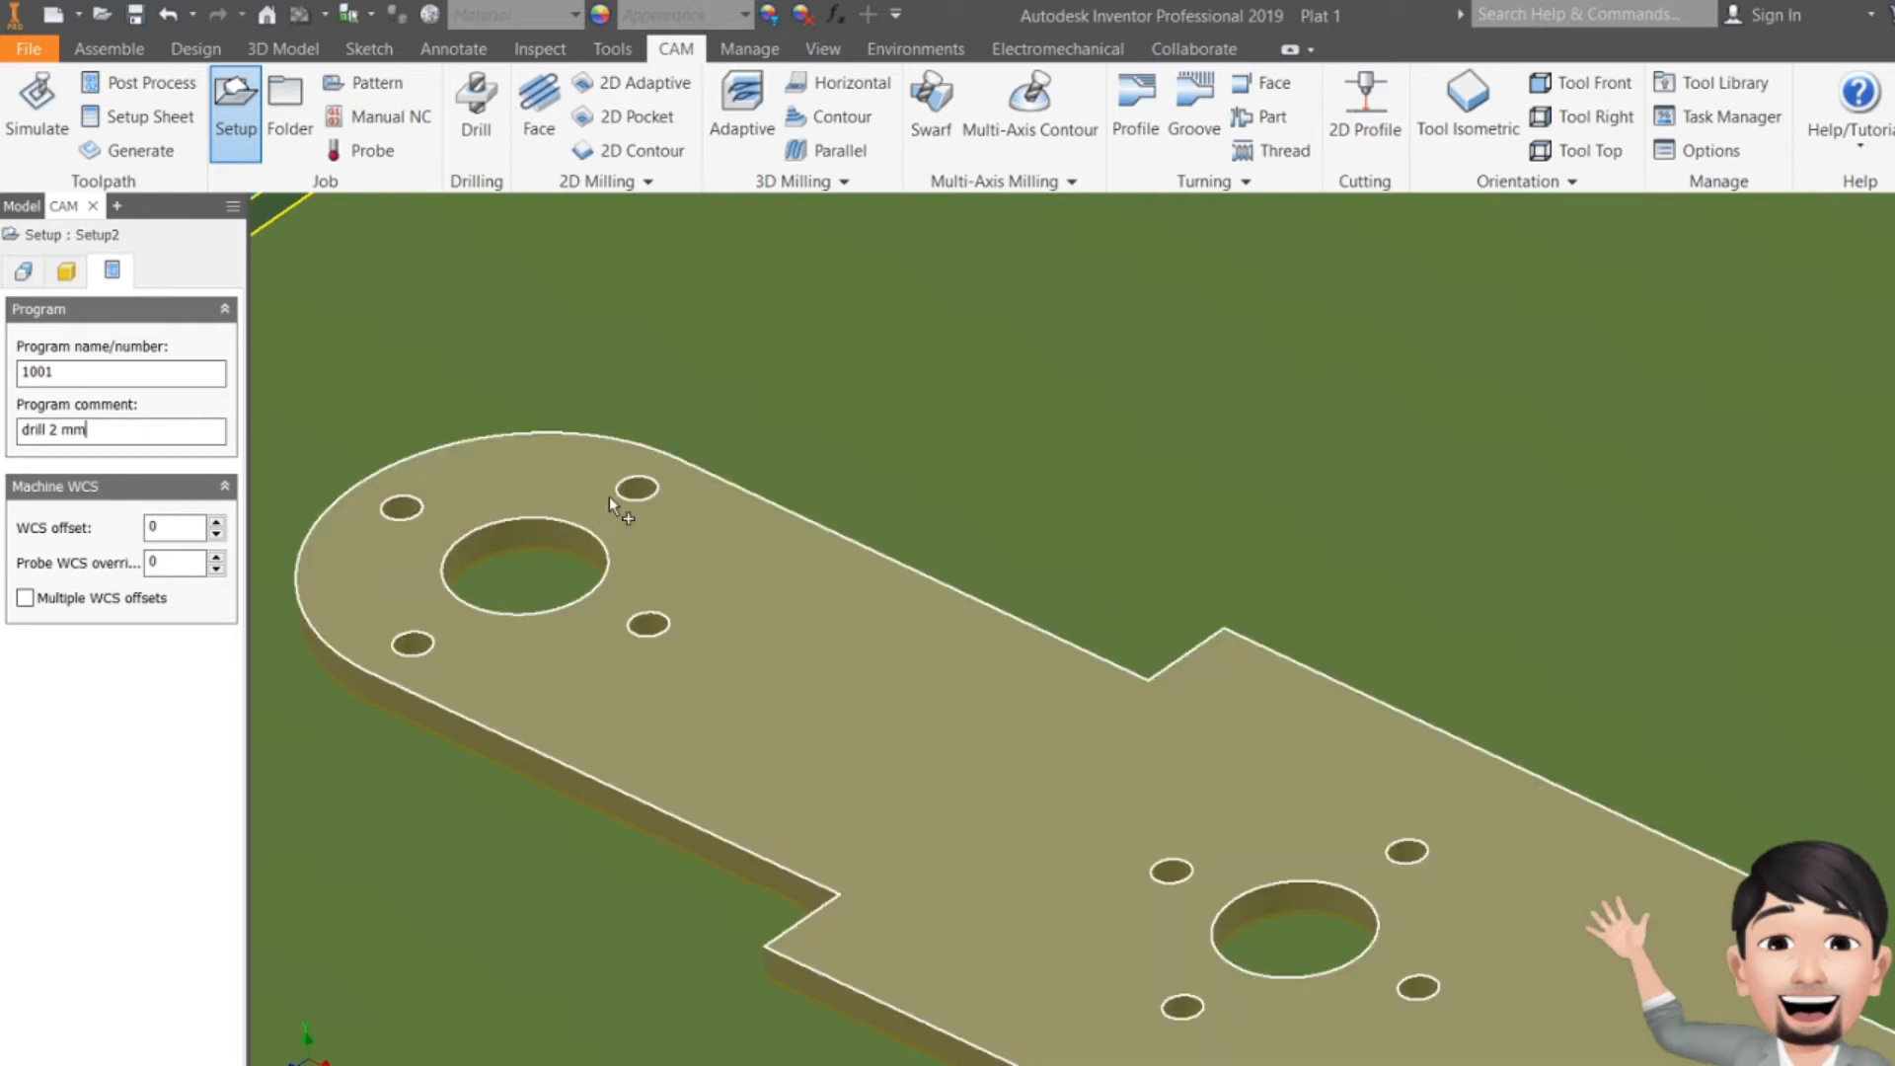
scroll(659, 624, down, 3)
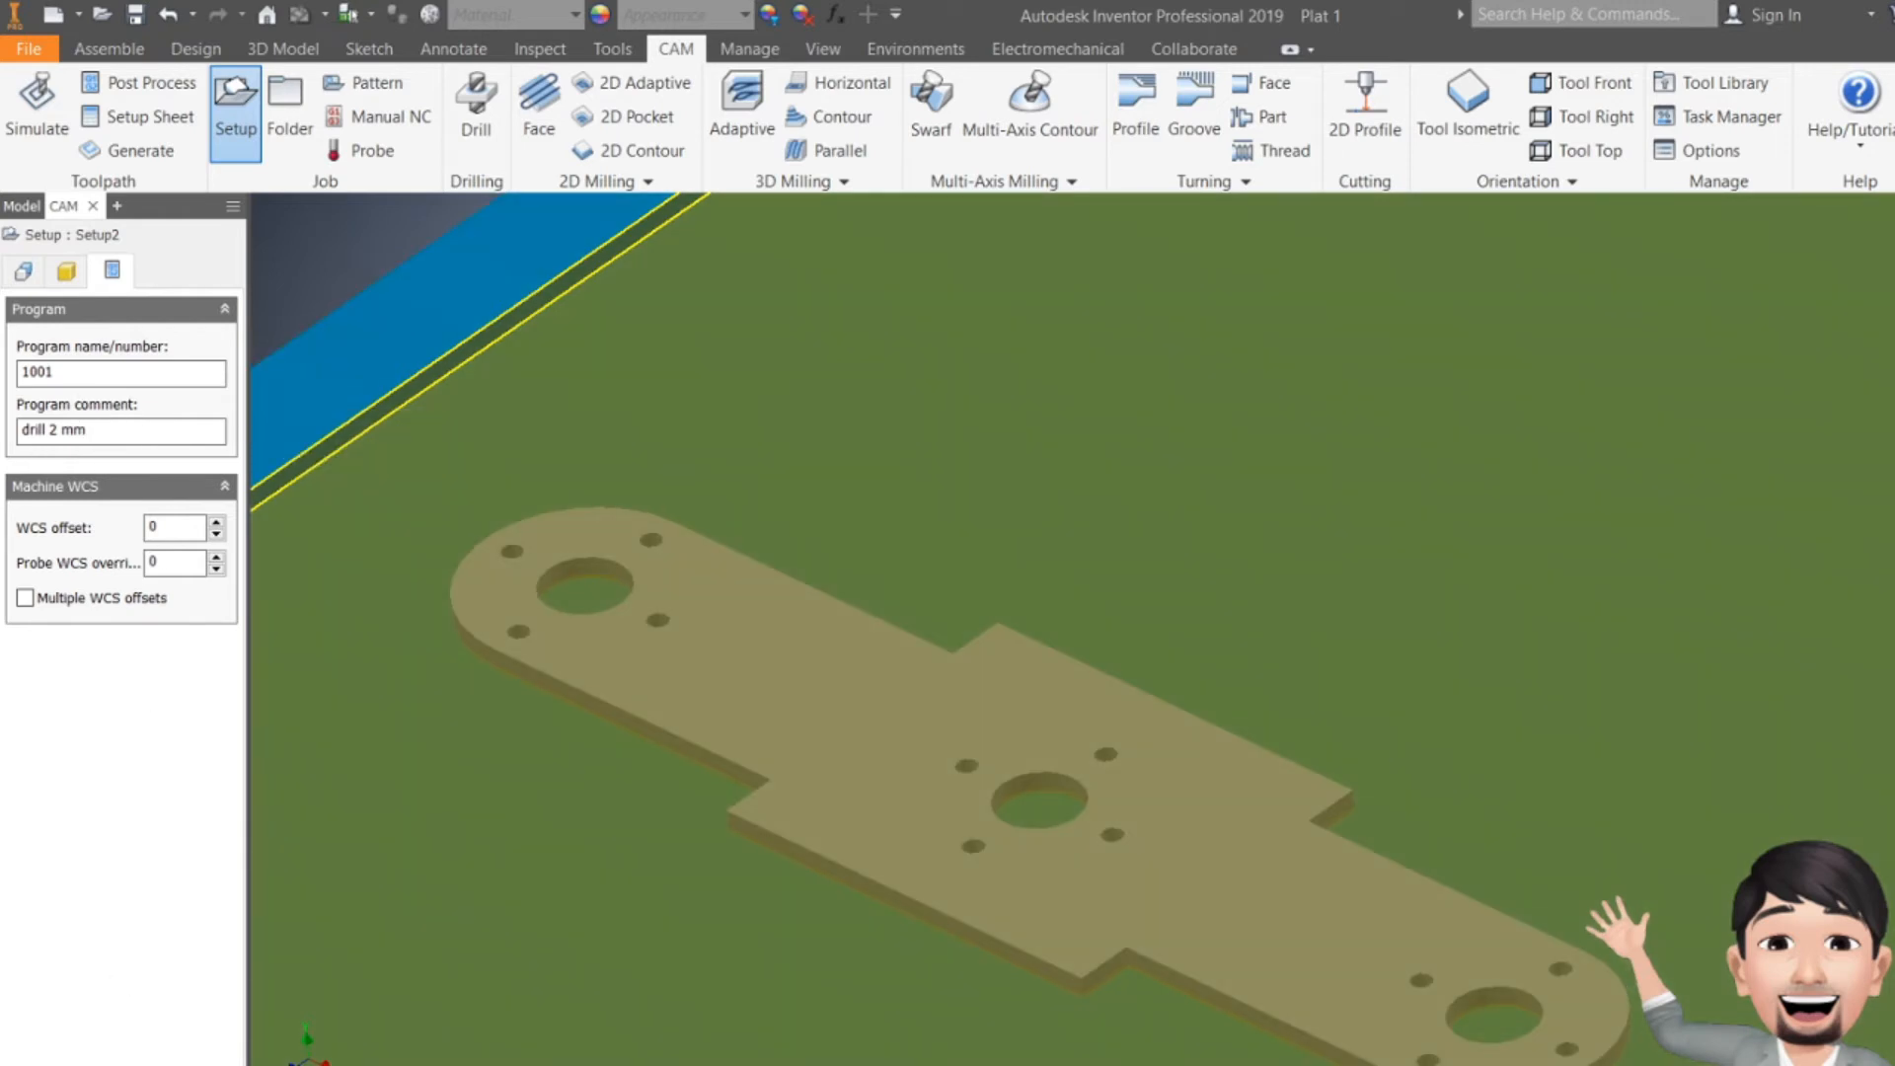
click(99, 1063)
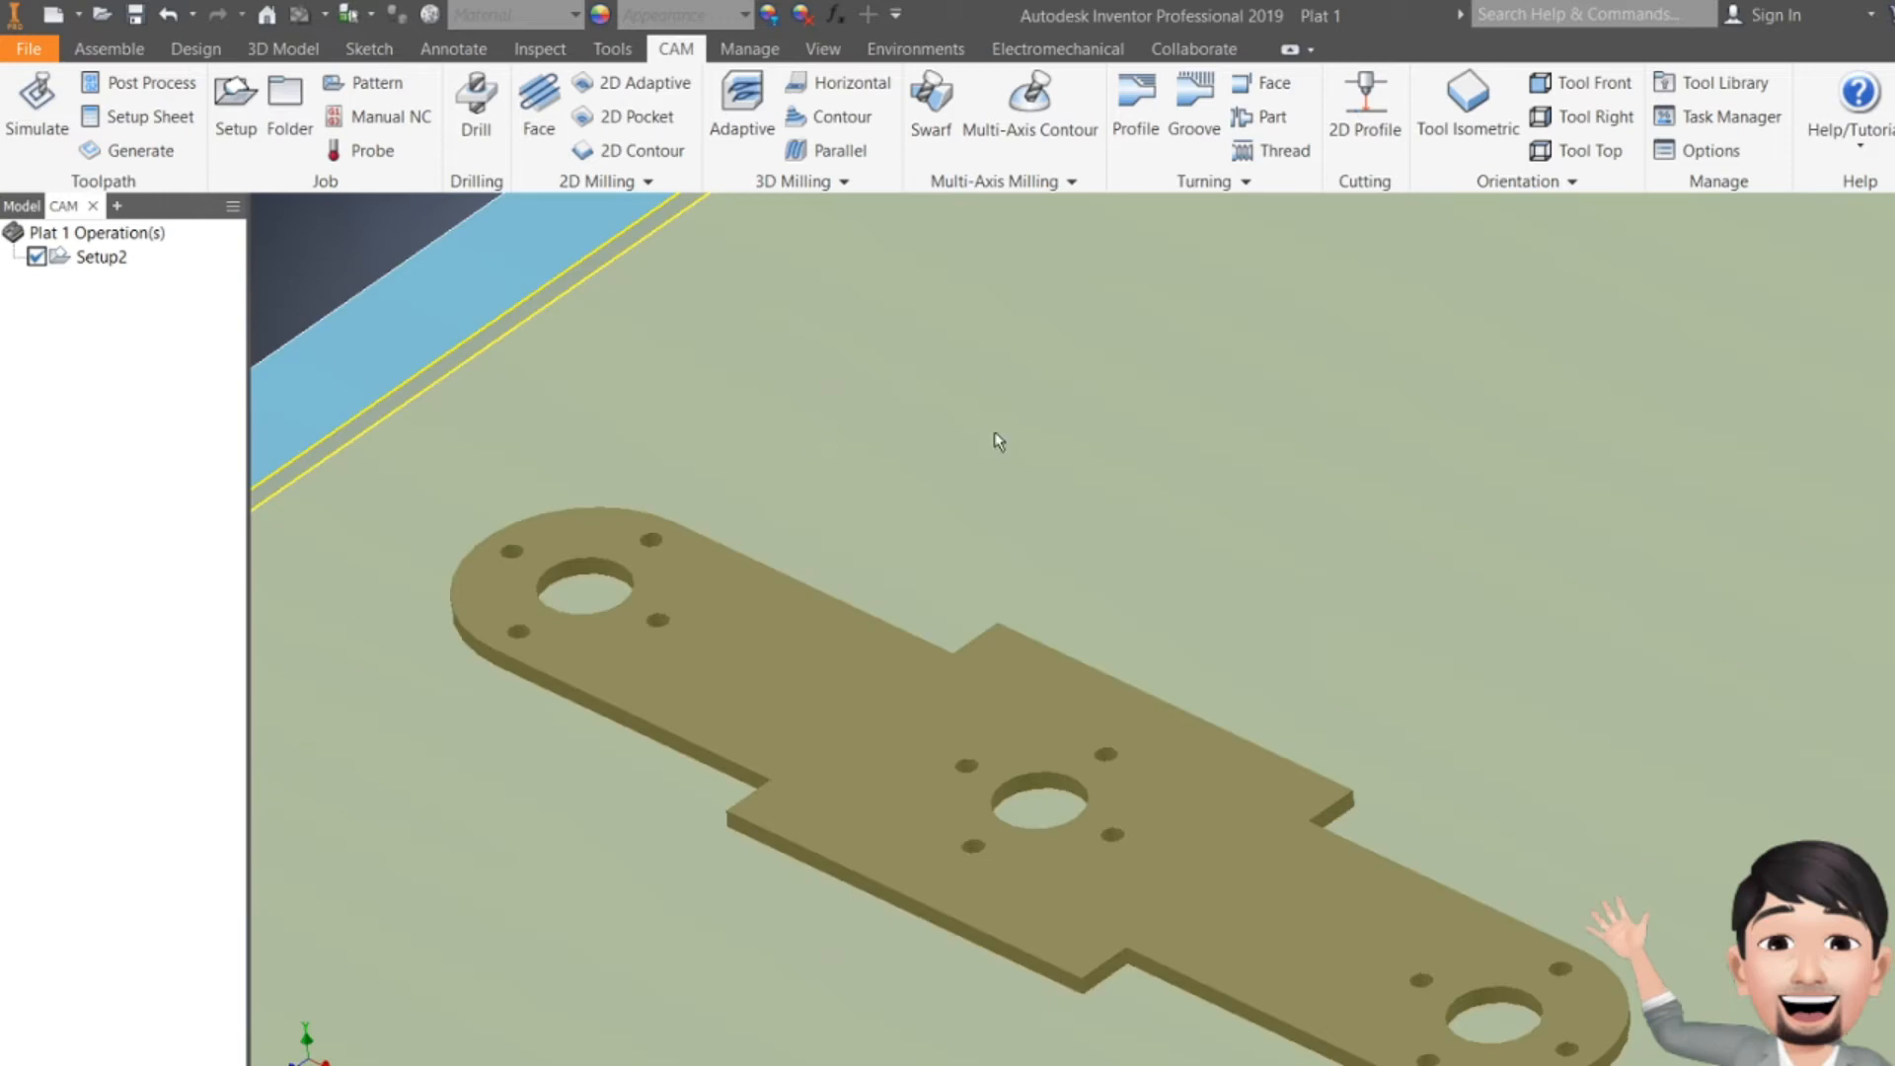
- Create a Drill operation under the setup and open its tool library selection
scroll(996, 435, down, 4)
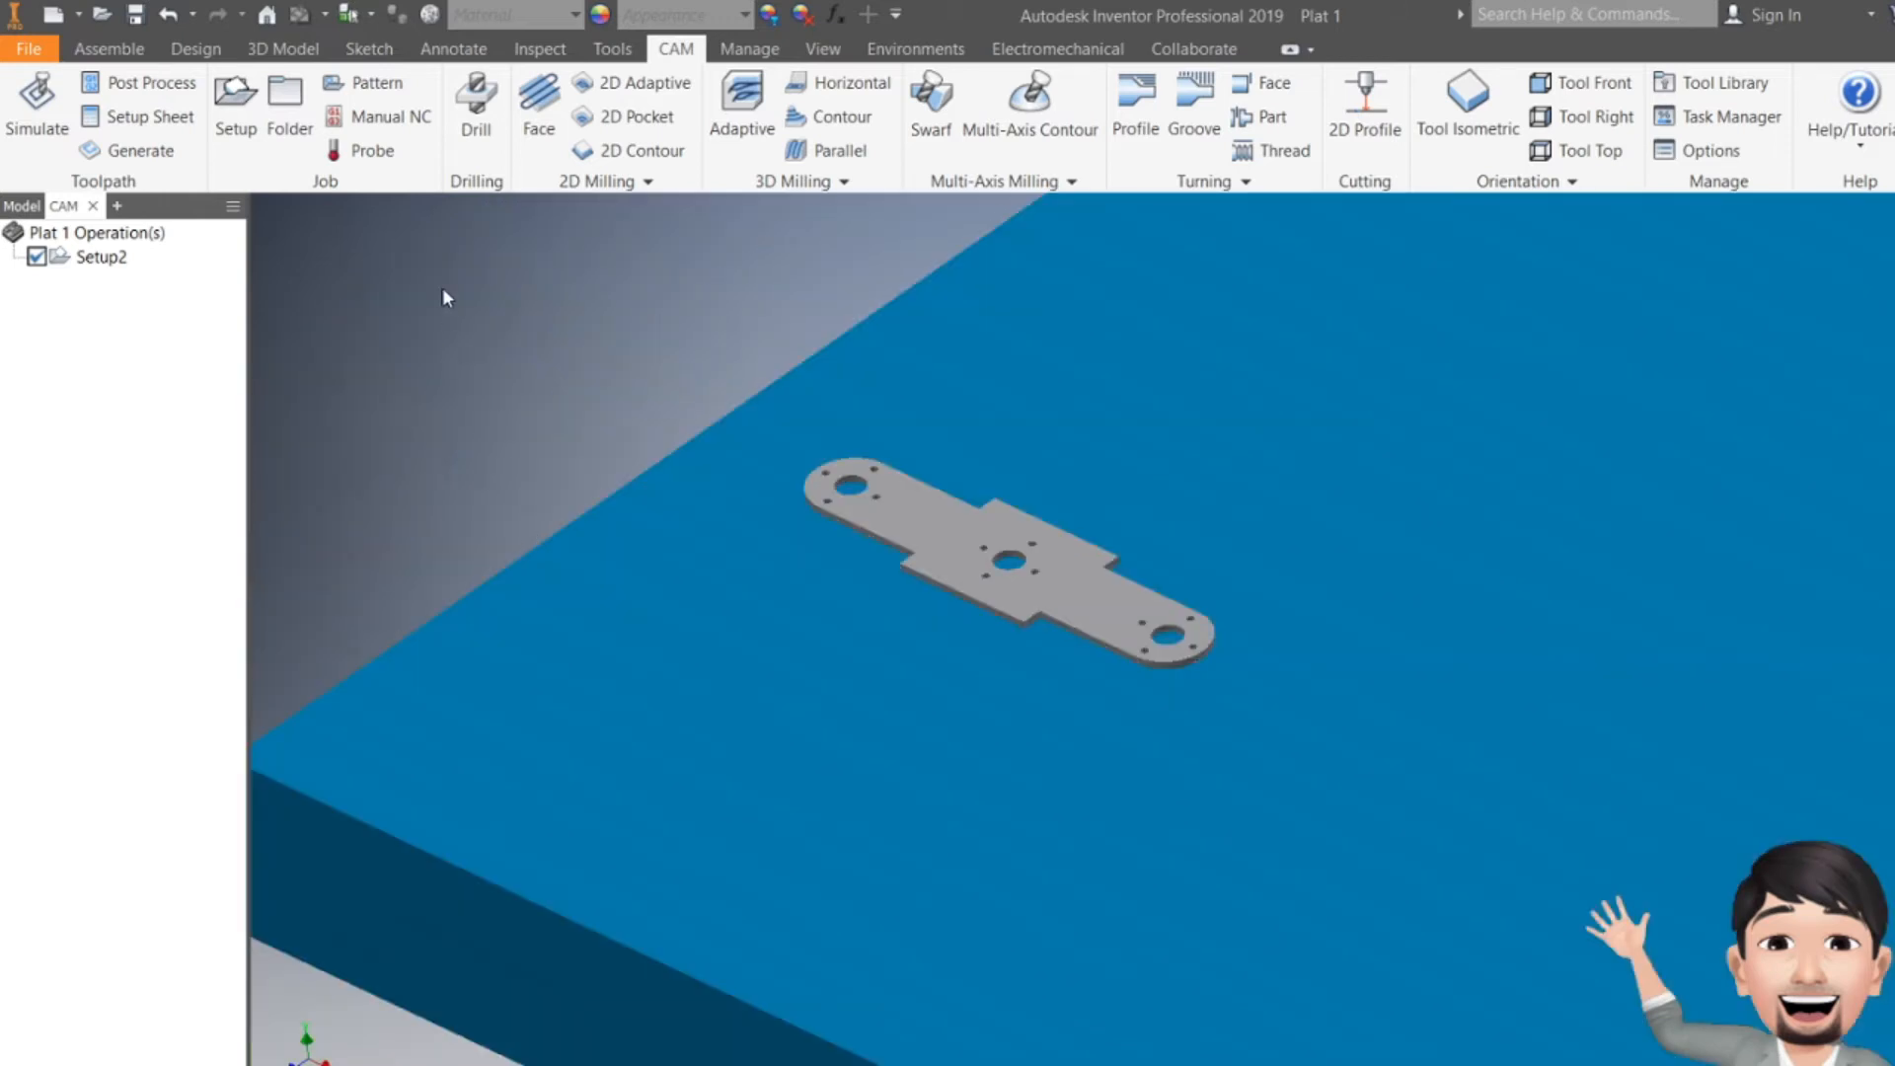
click(478, 103)
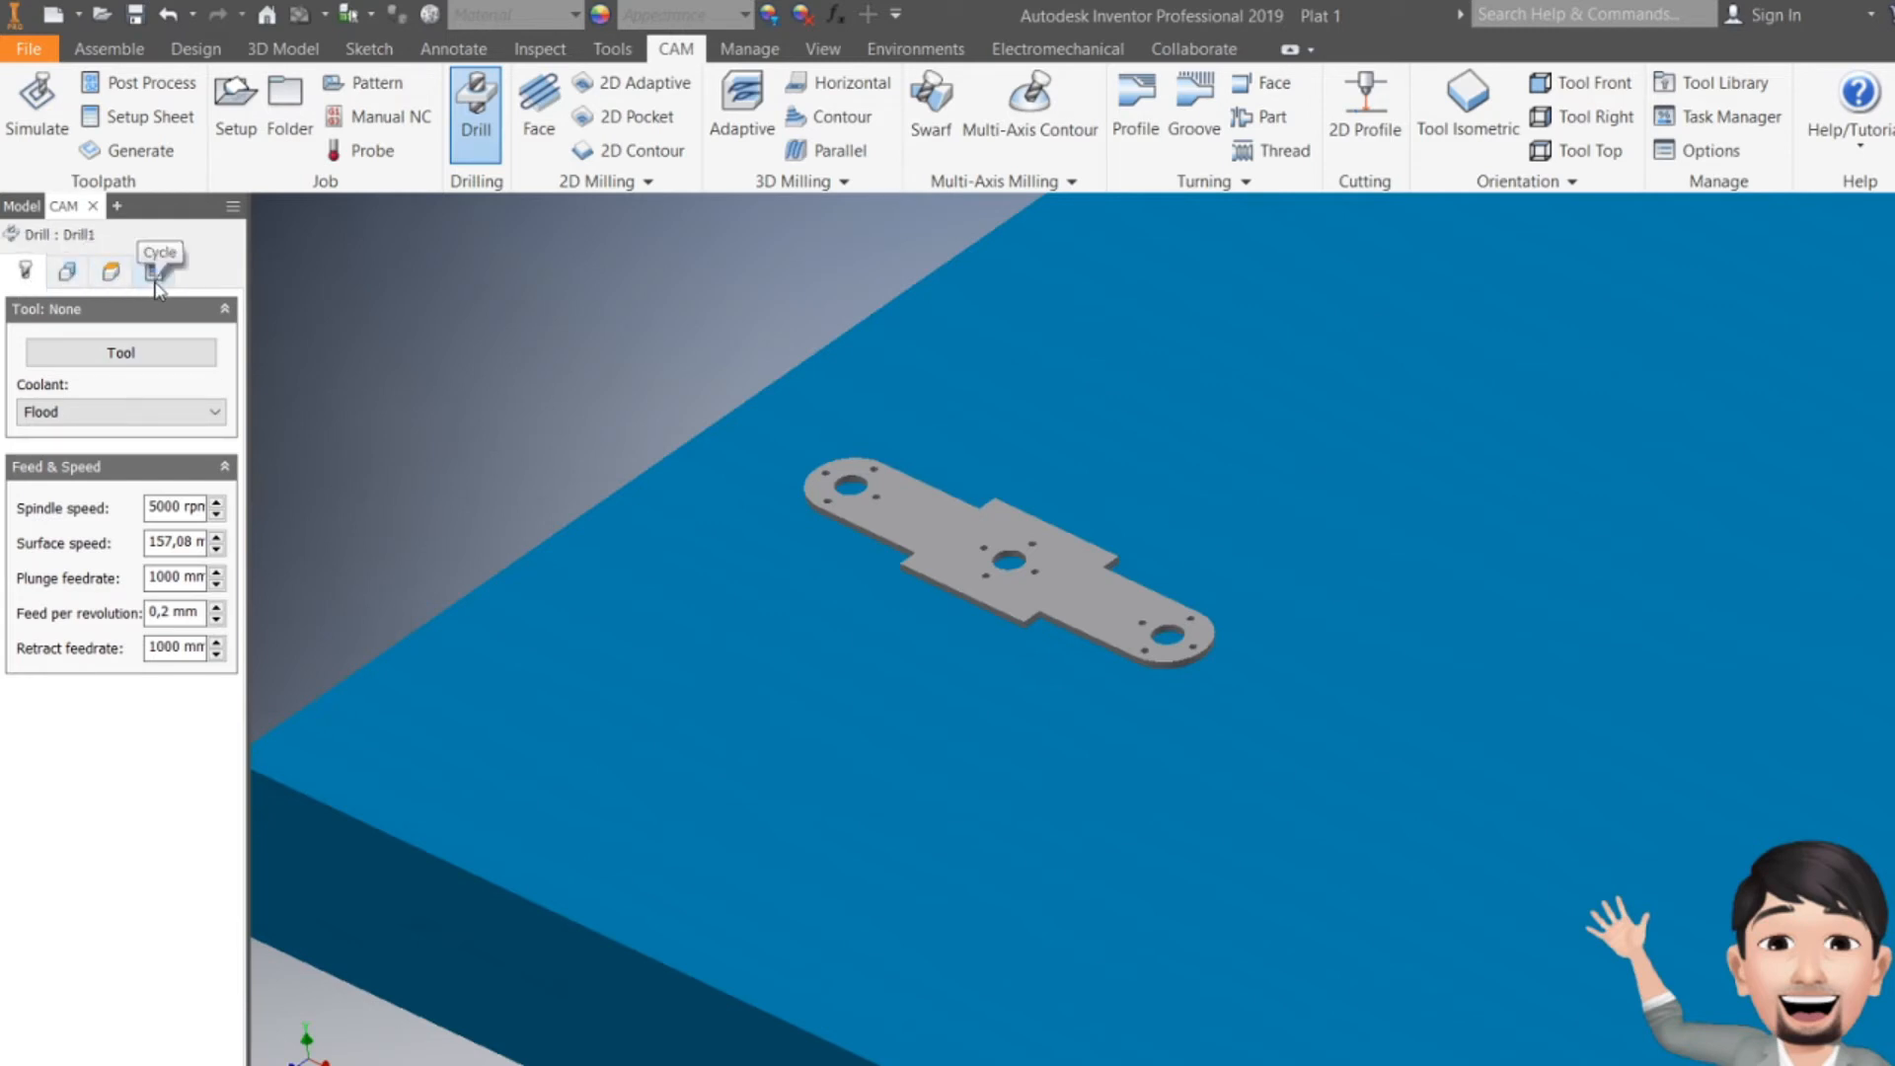
click(111, 357)
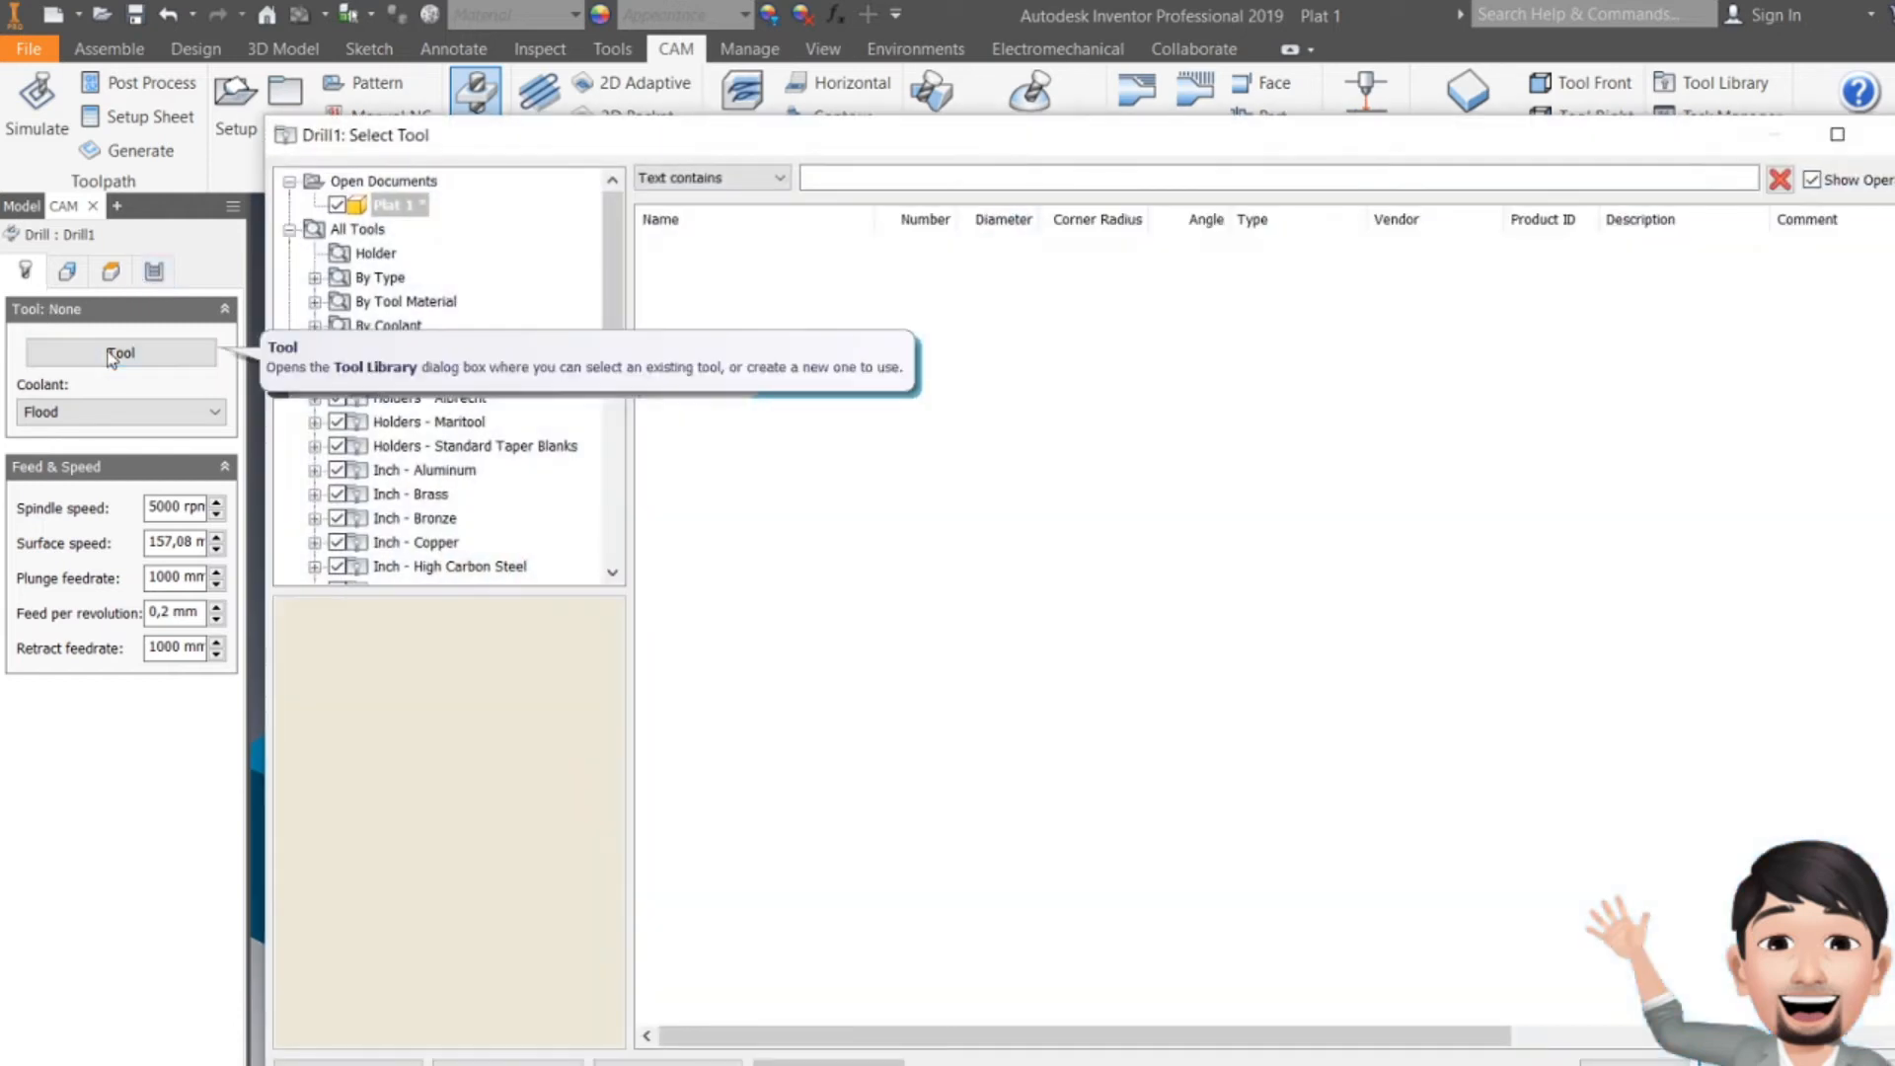
- Browse the sample tool libraries, including Inch - High Carbon Steel, for a suitable drill
scroll(487, 454, down, 5)
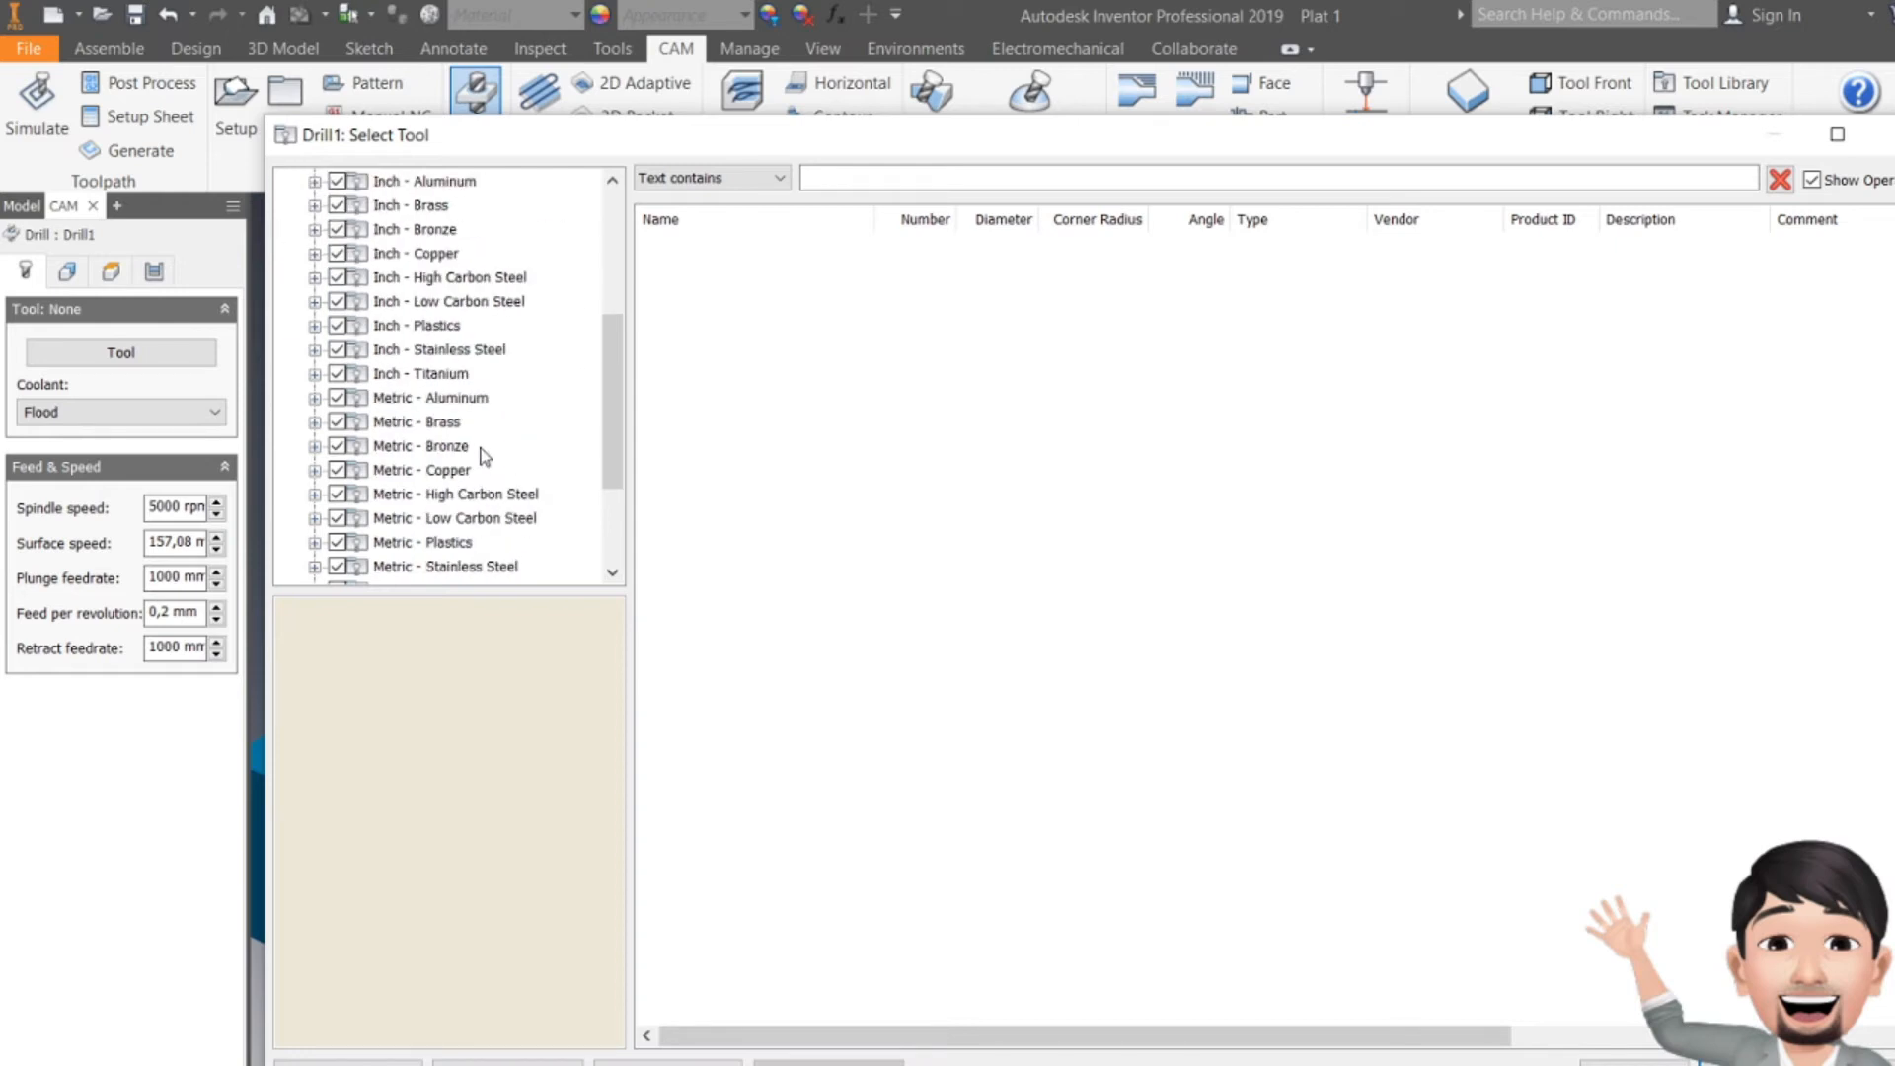
scroll(514, 444, down, 2)
scroll(518, 448, down, 1)
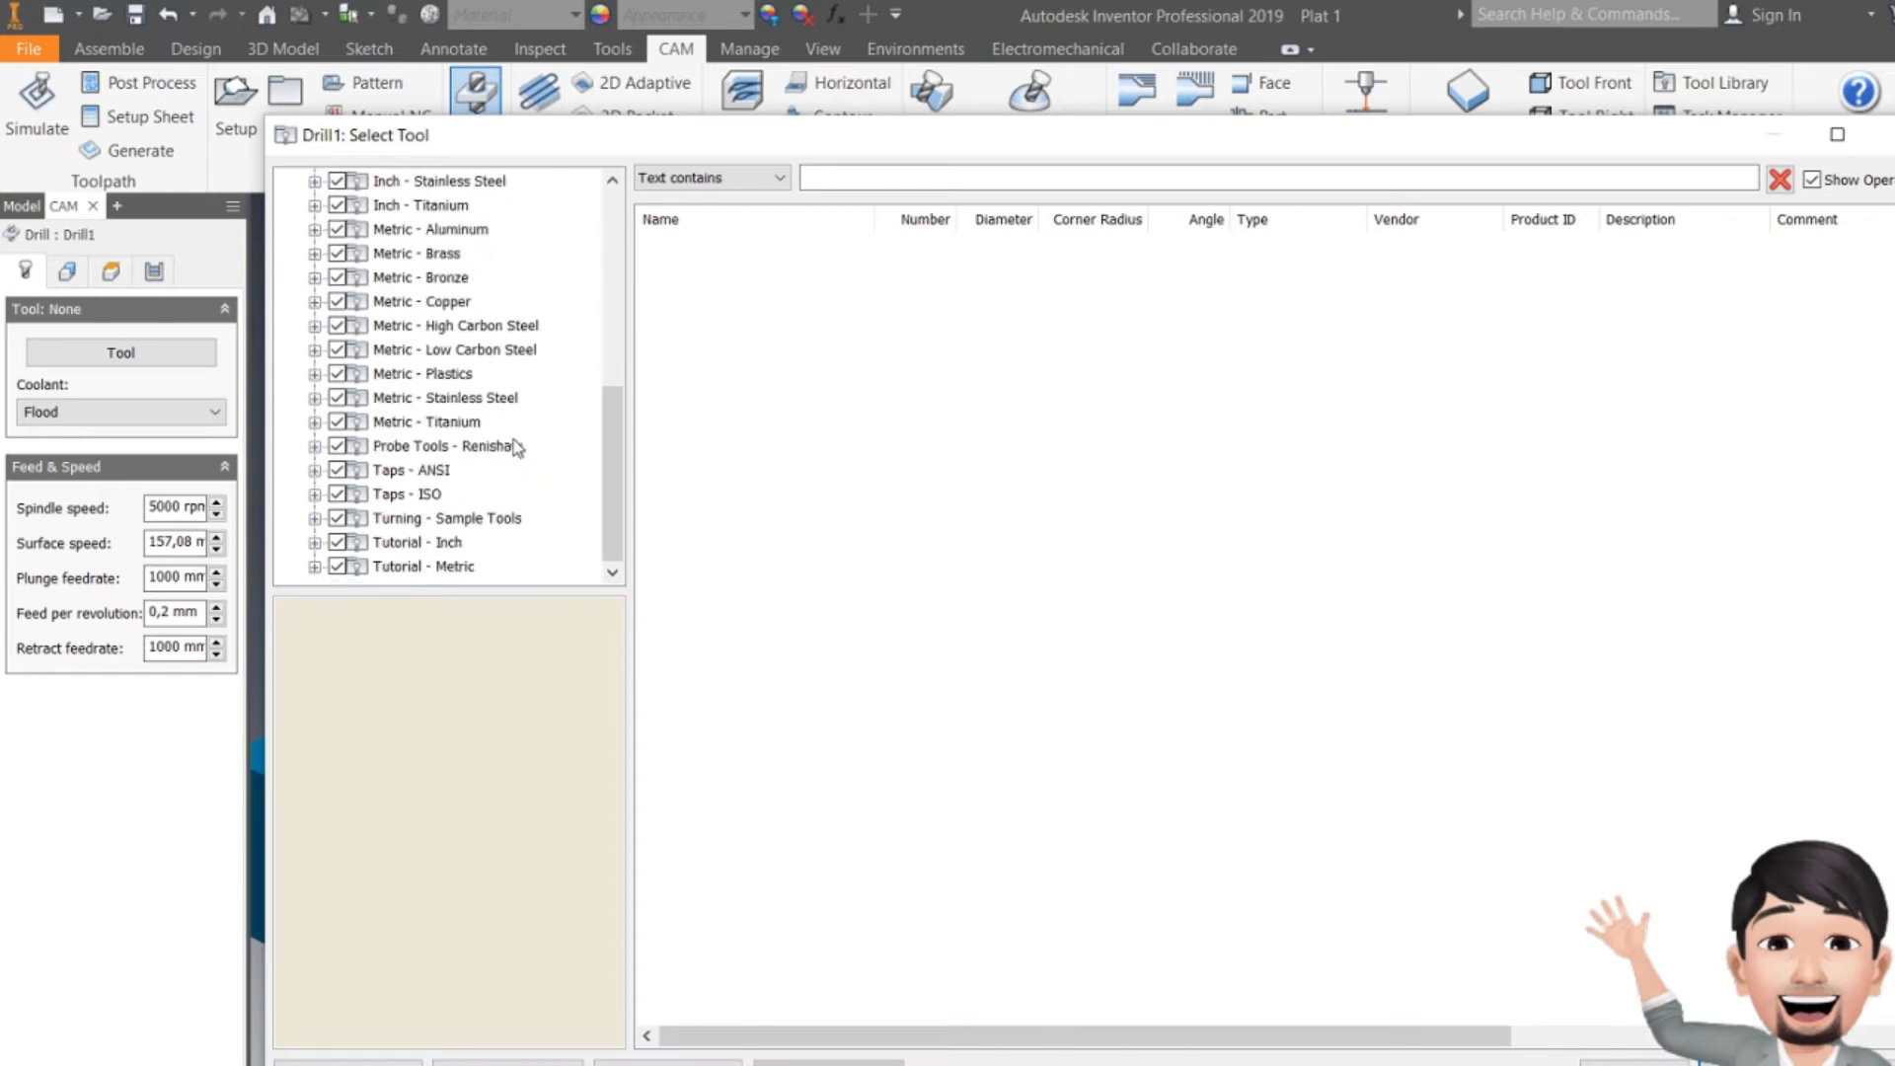
scroll(516, 446, up, 2)
click(481, 259)
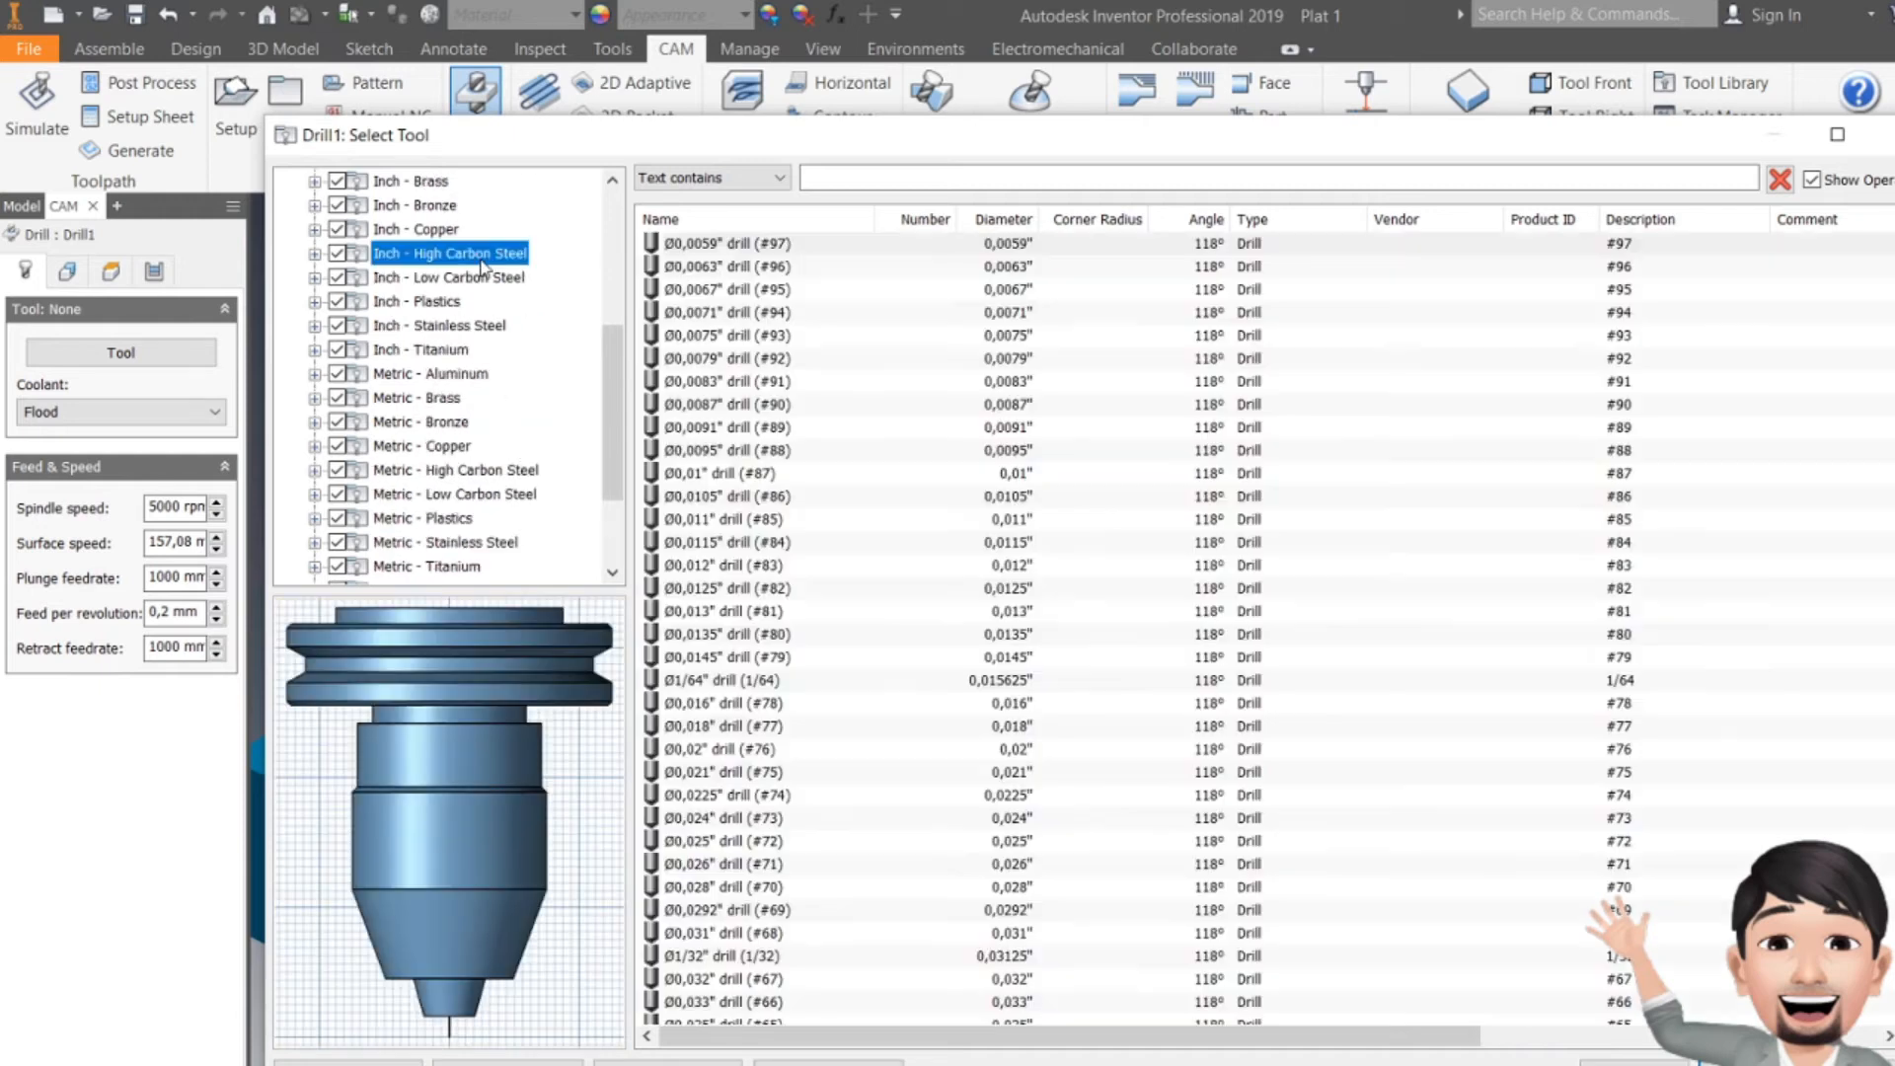
scroll(775, 552, down, 15)
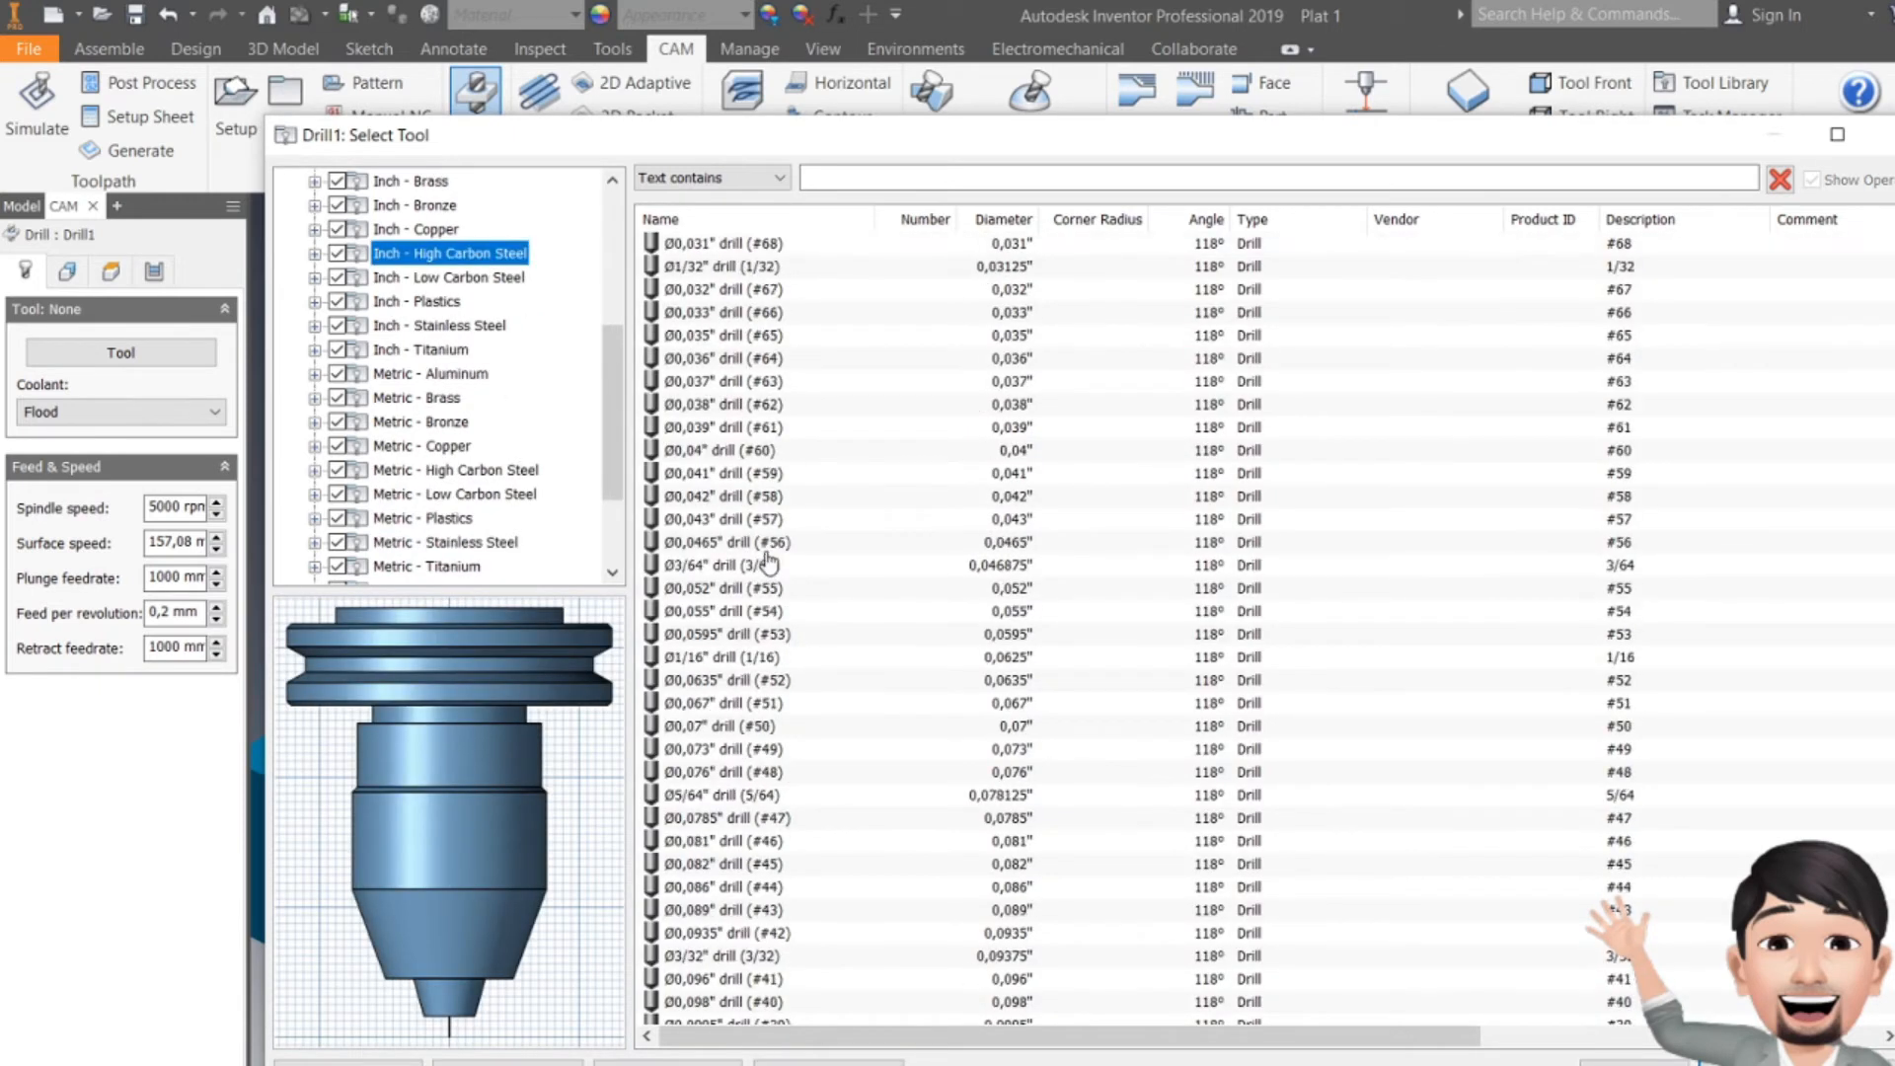
scroll(775, 553, down, 20)
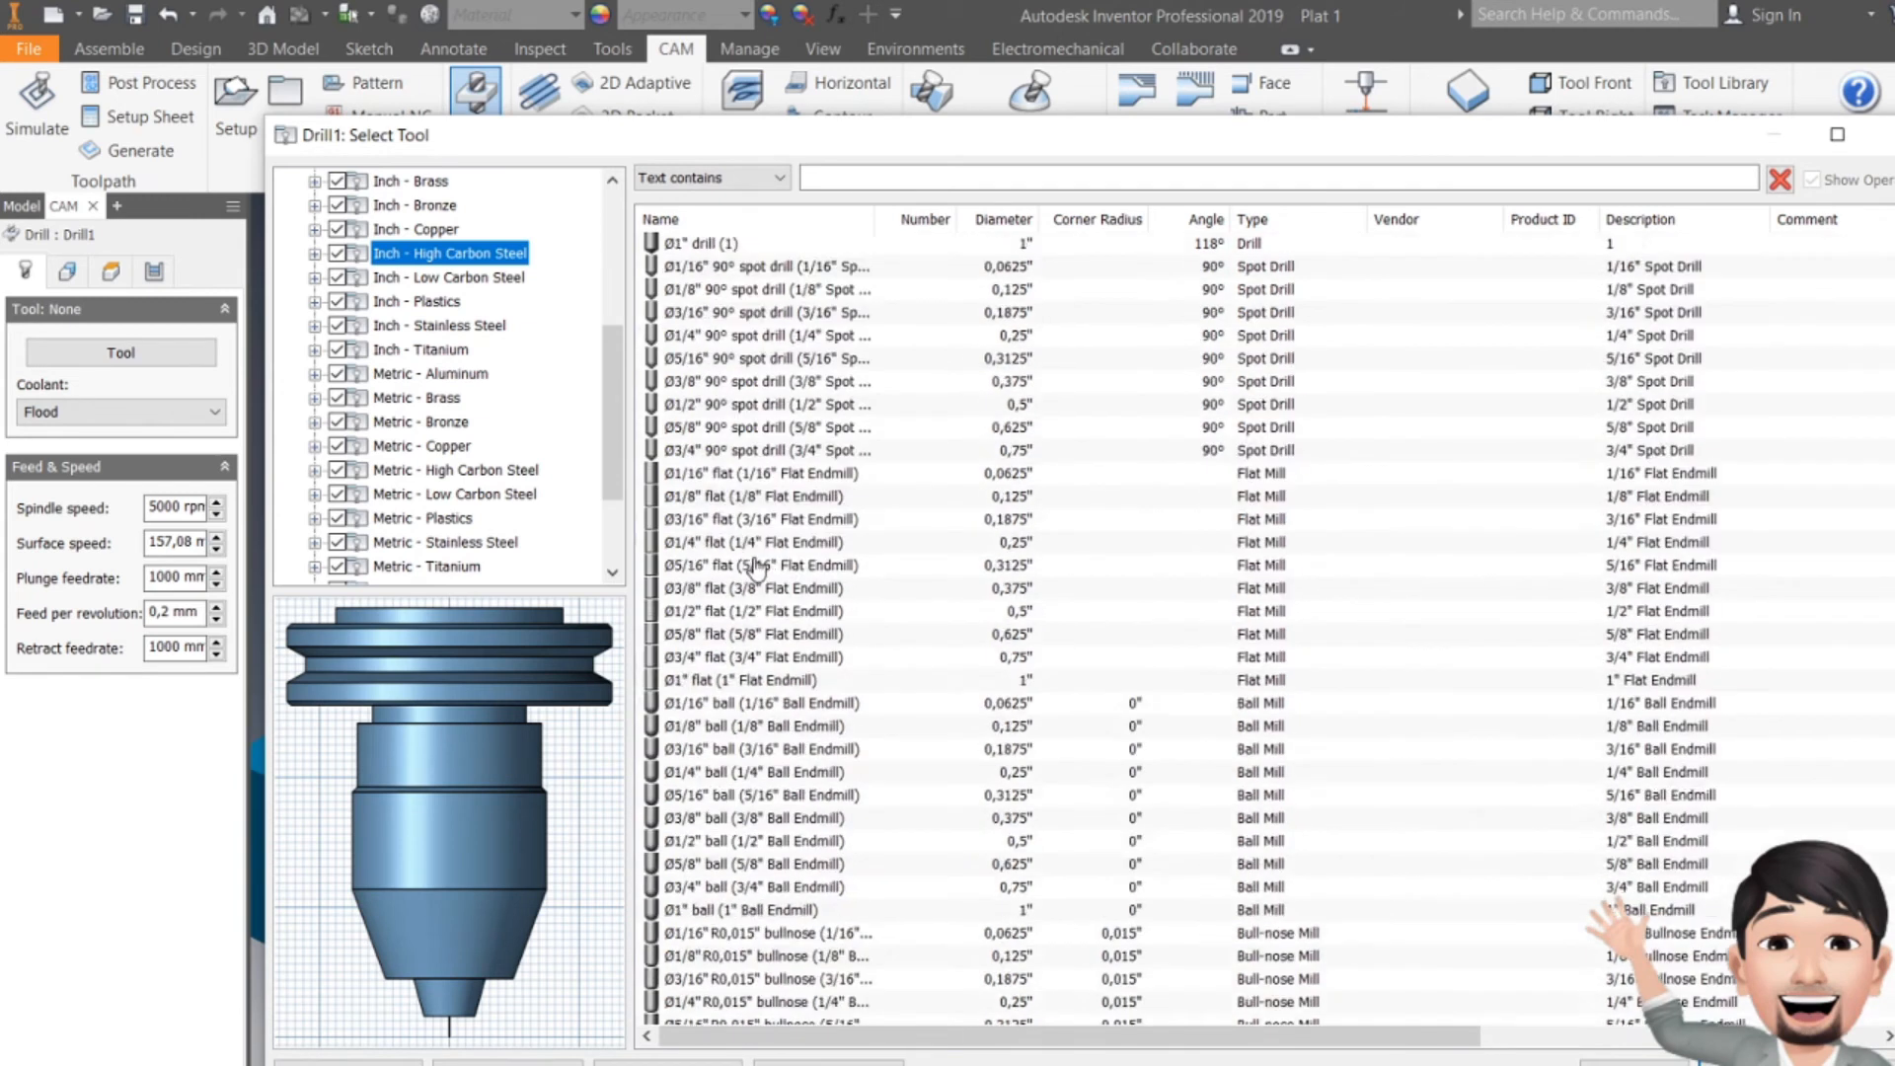
scroll(756, 563, down, 3)
scroll(756, 562, up, 5)
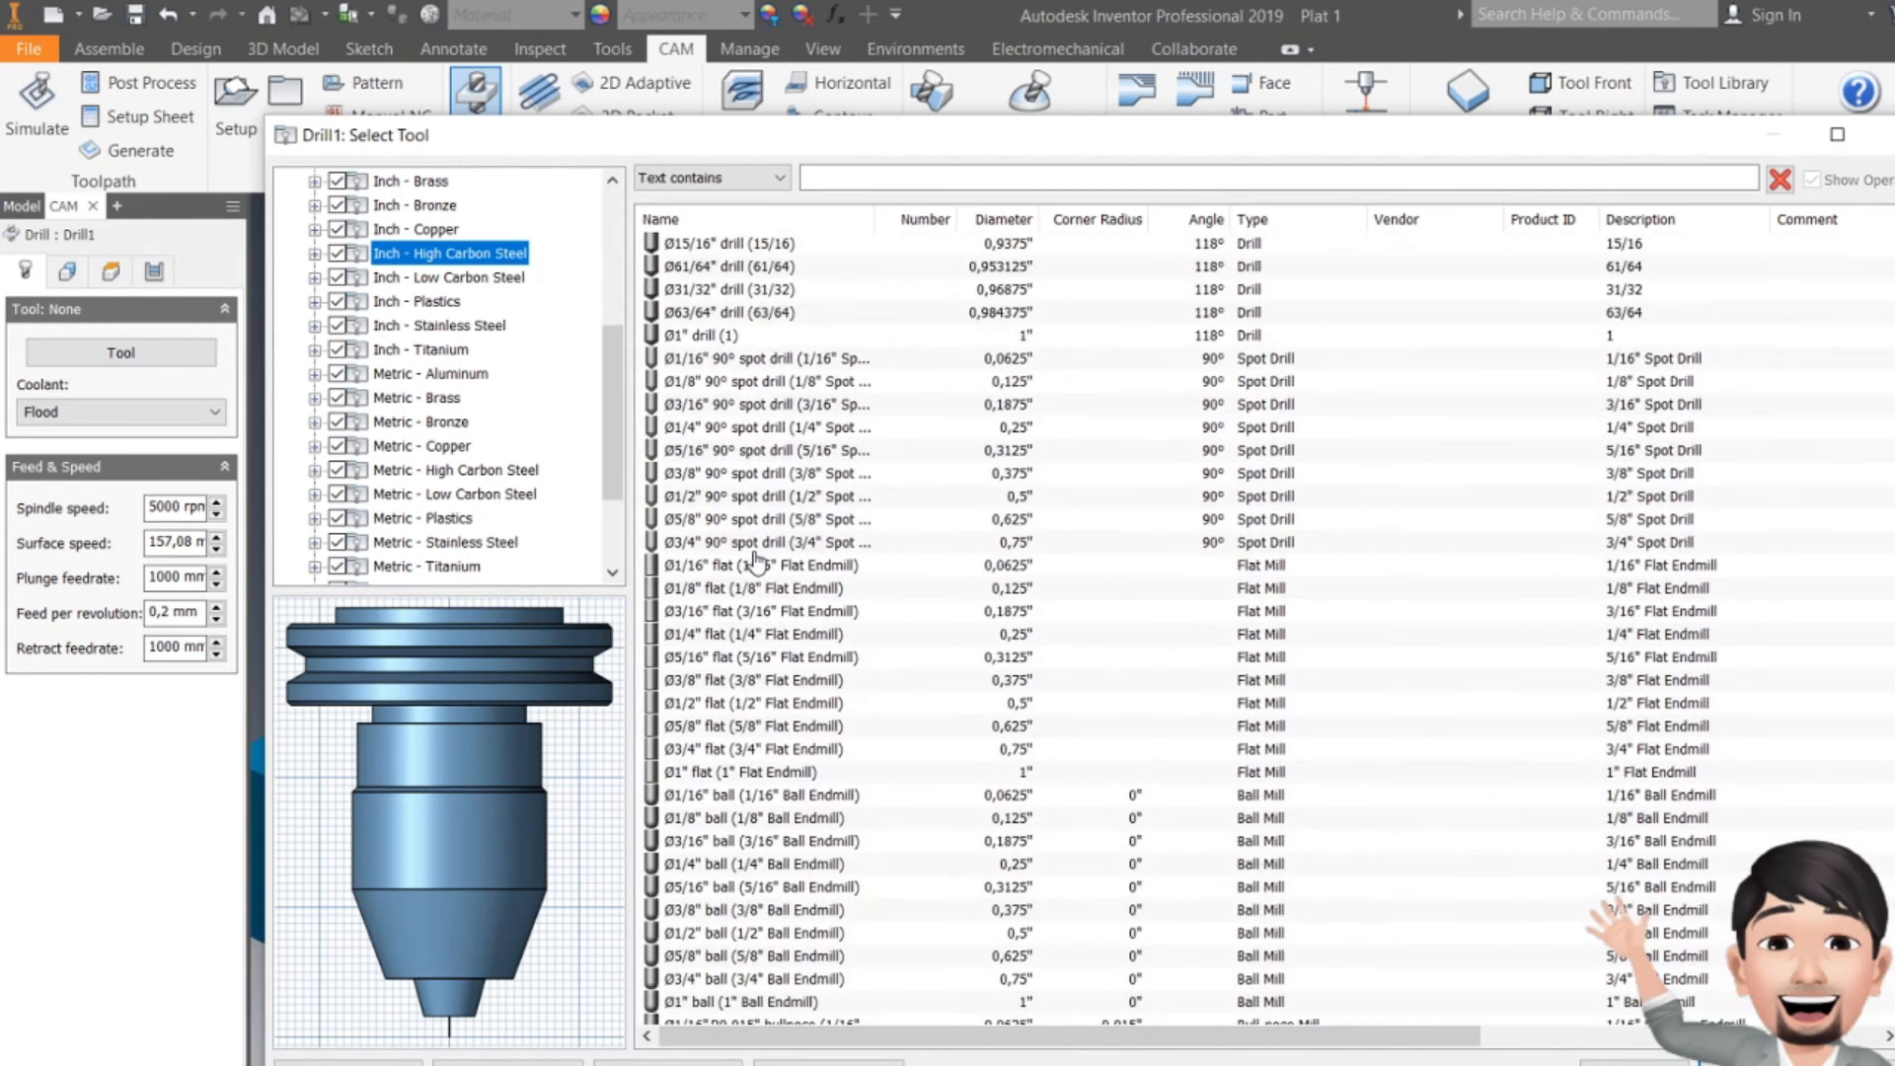
scroll(757, 563, up, 2)
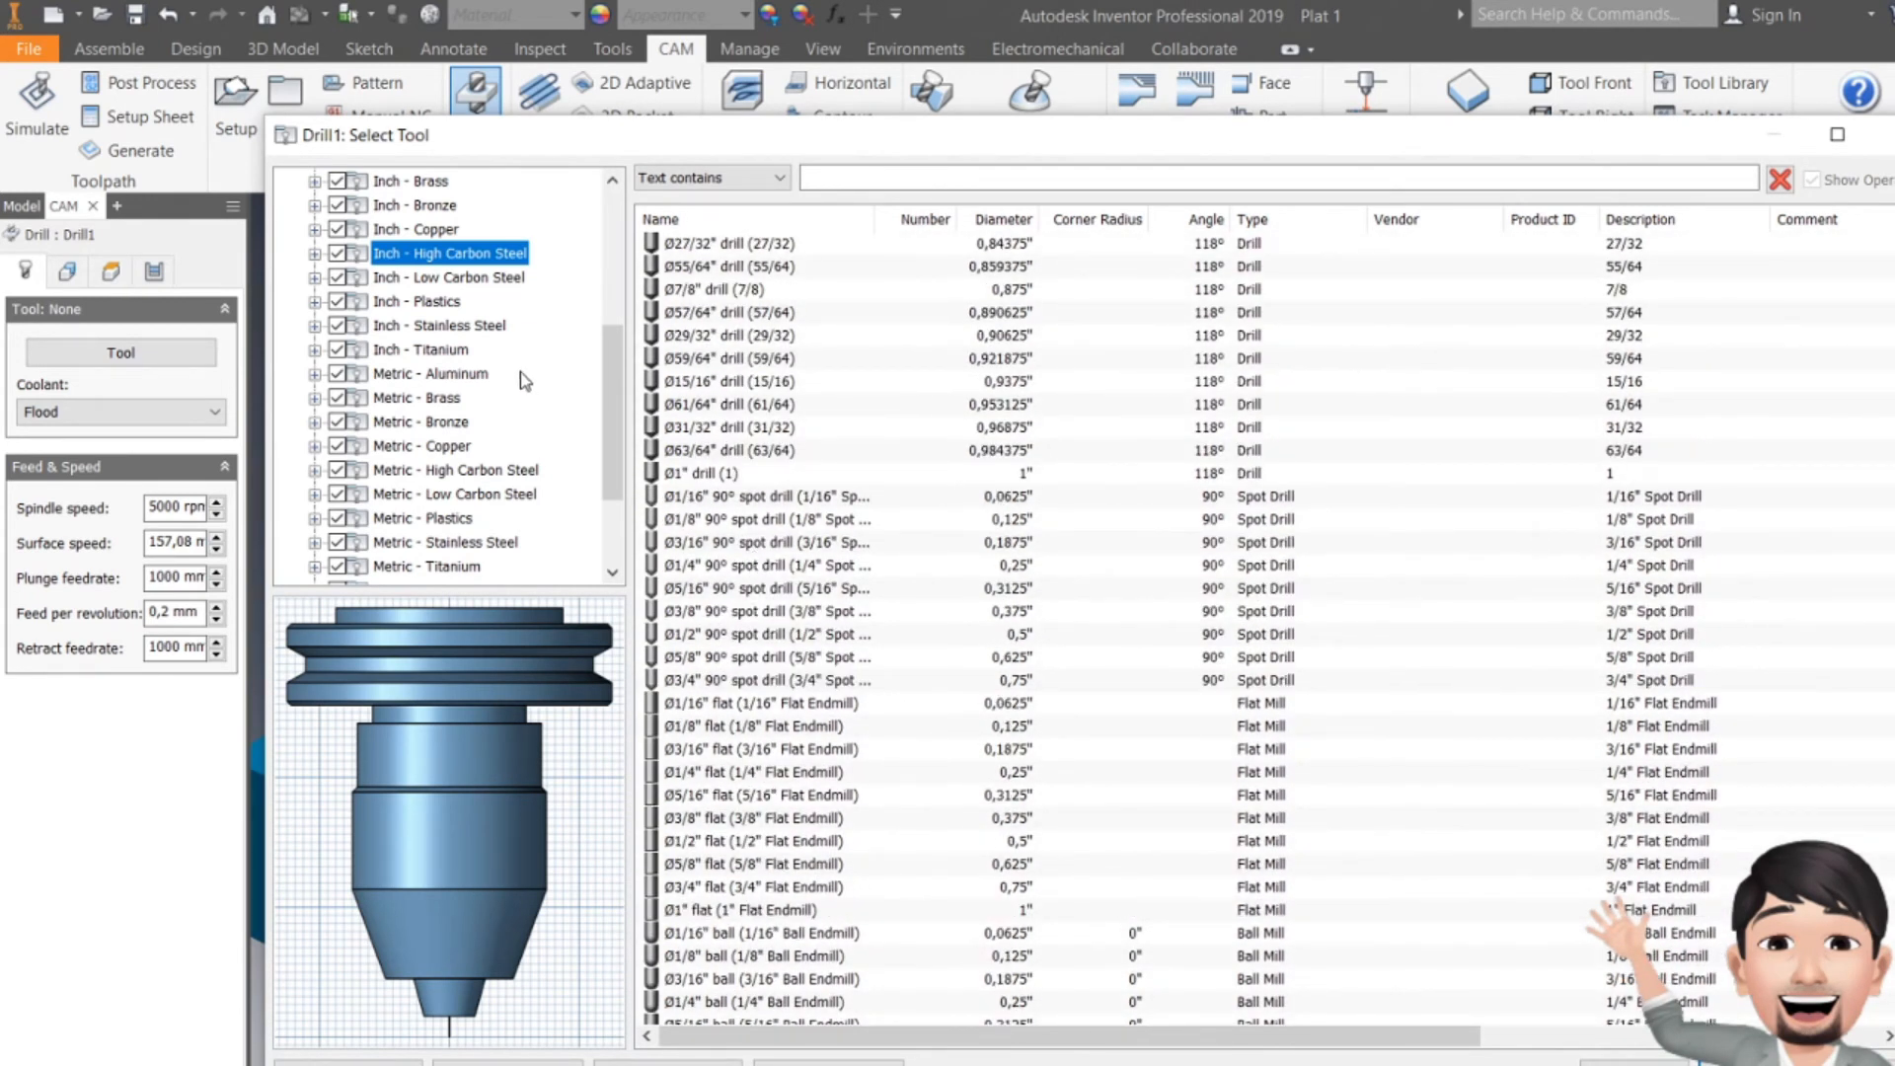
scroll(483, 361, up, 4)
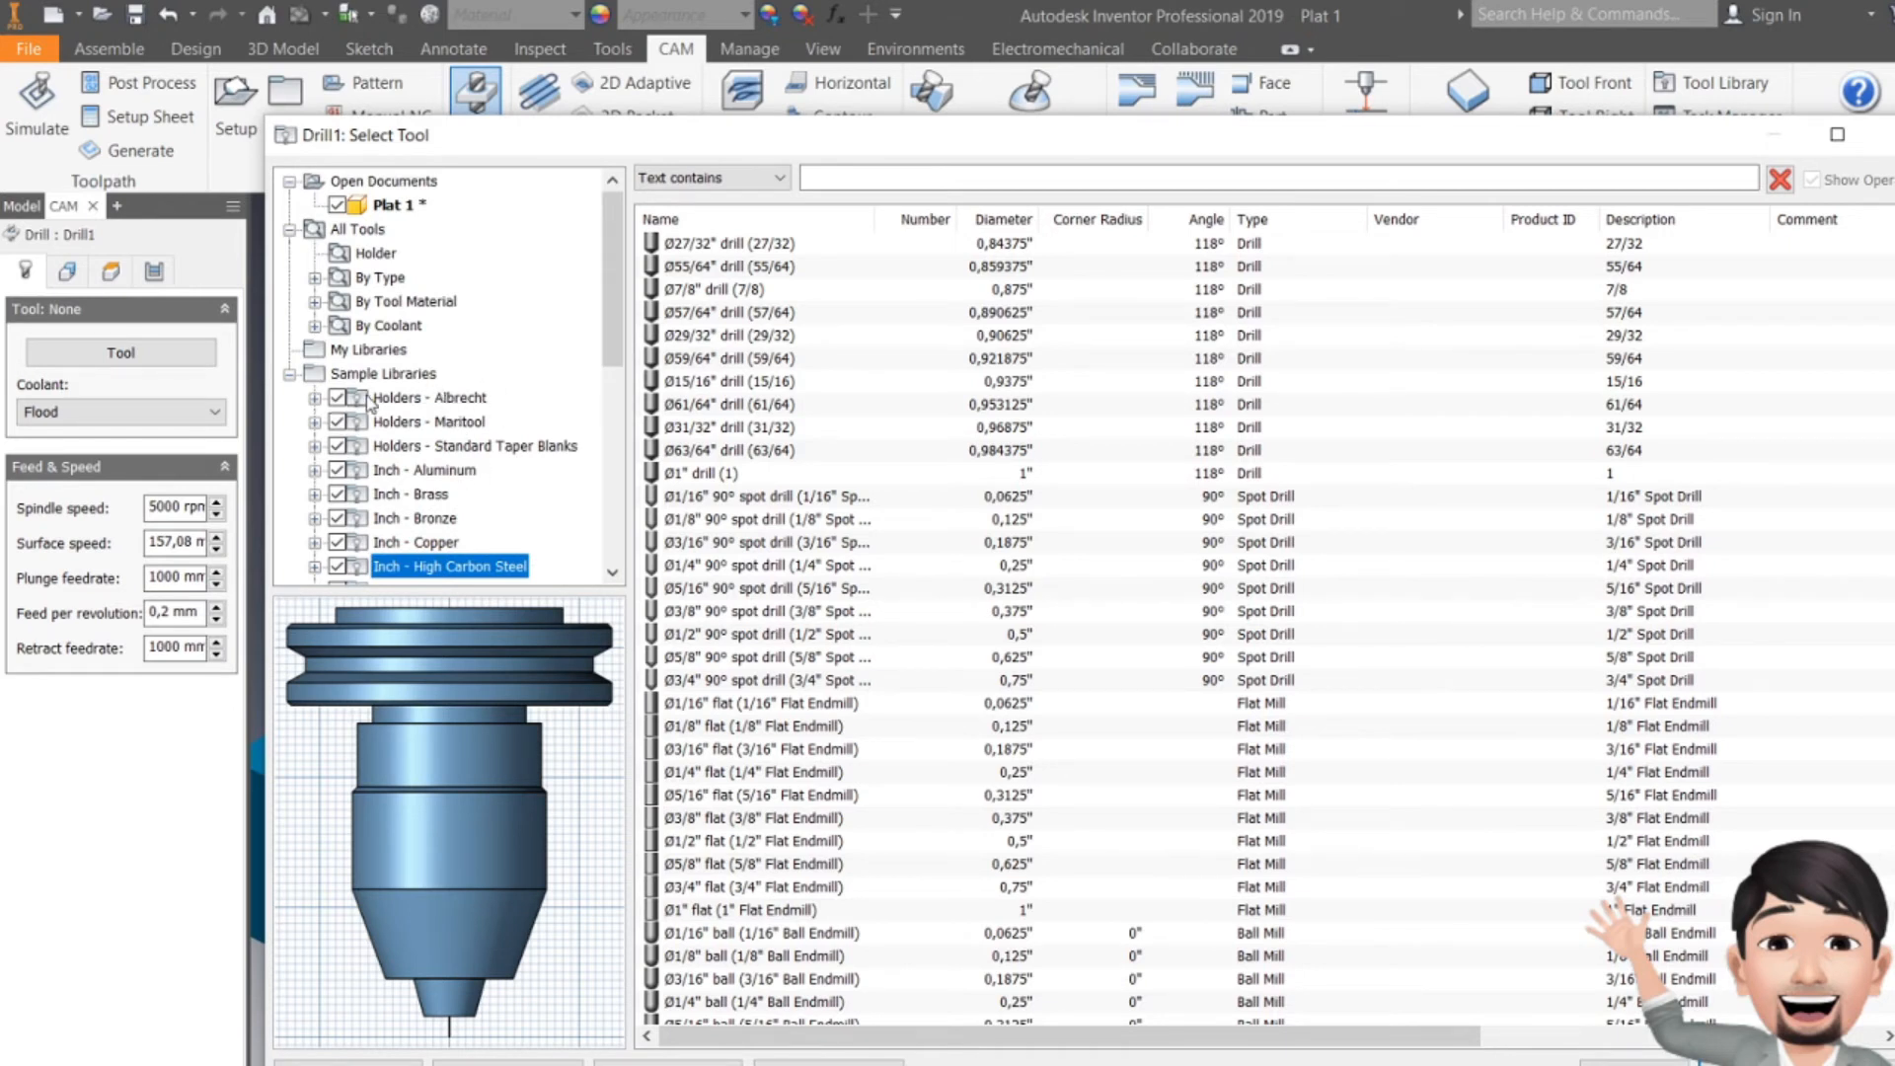
scroll(462, 494, down, 6)
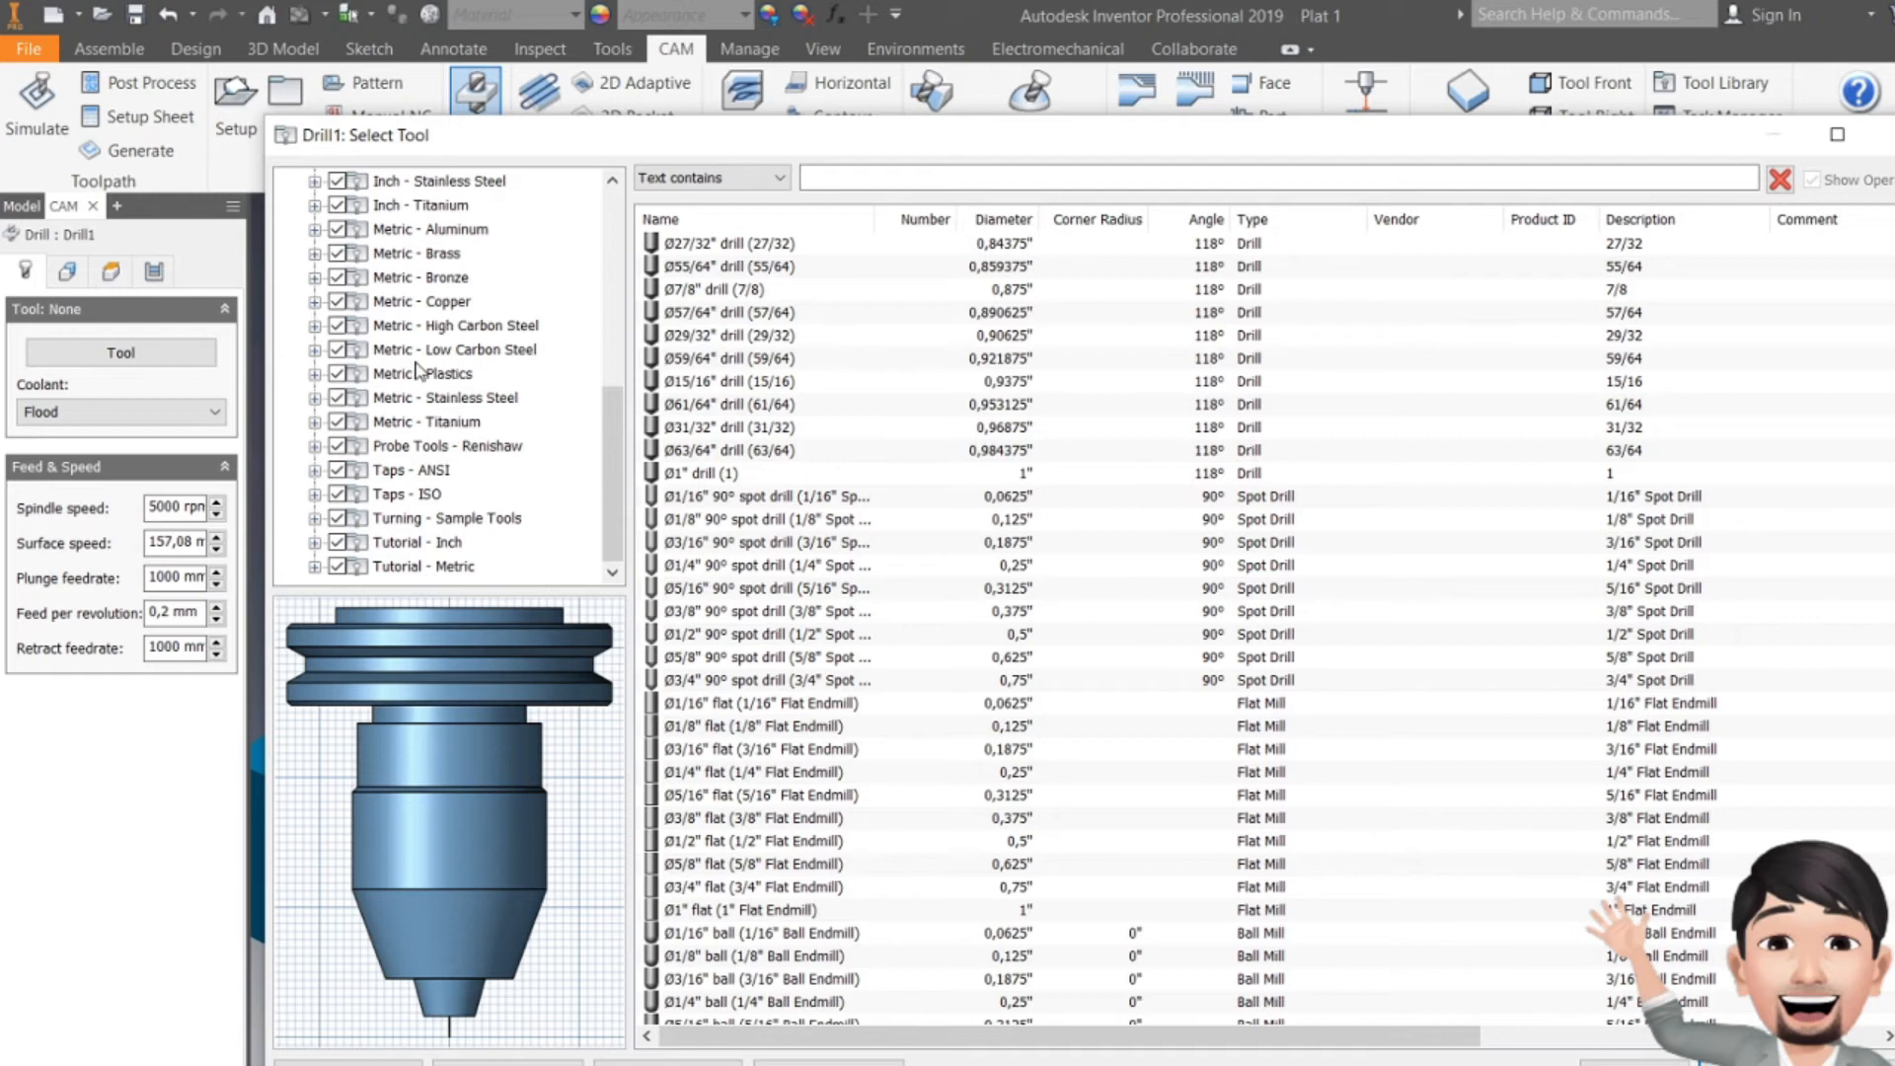
- Assign the Ø2 mm drill from the Metric - High Carbon Steel library to the drilling operation
click(408, 329)
scroll(766, 519, down, 15)
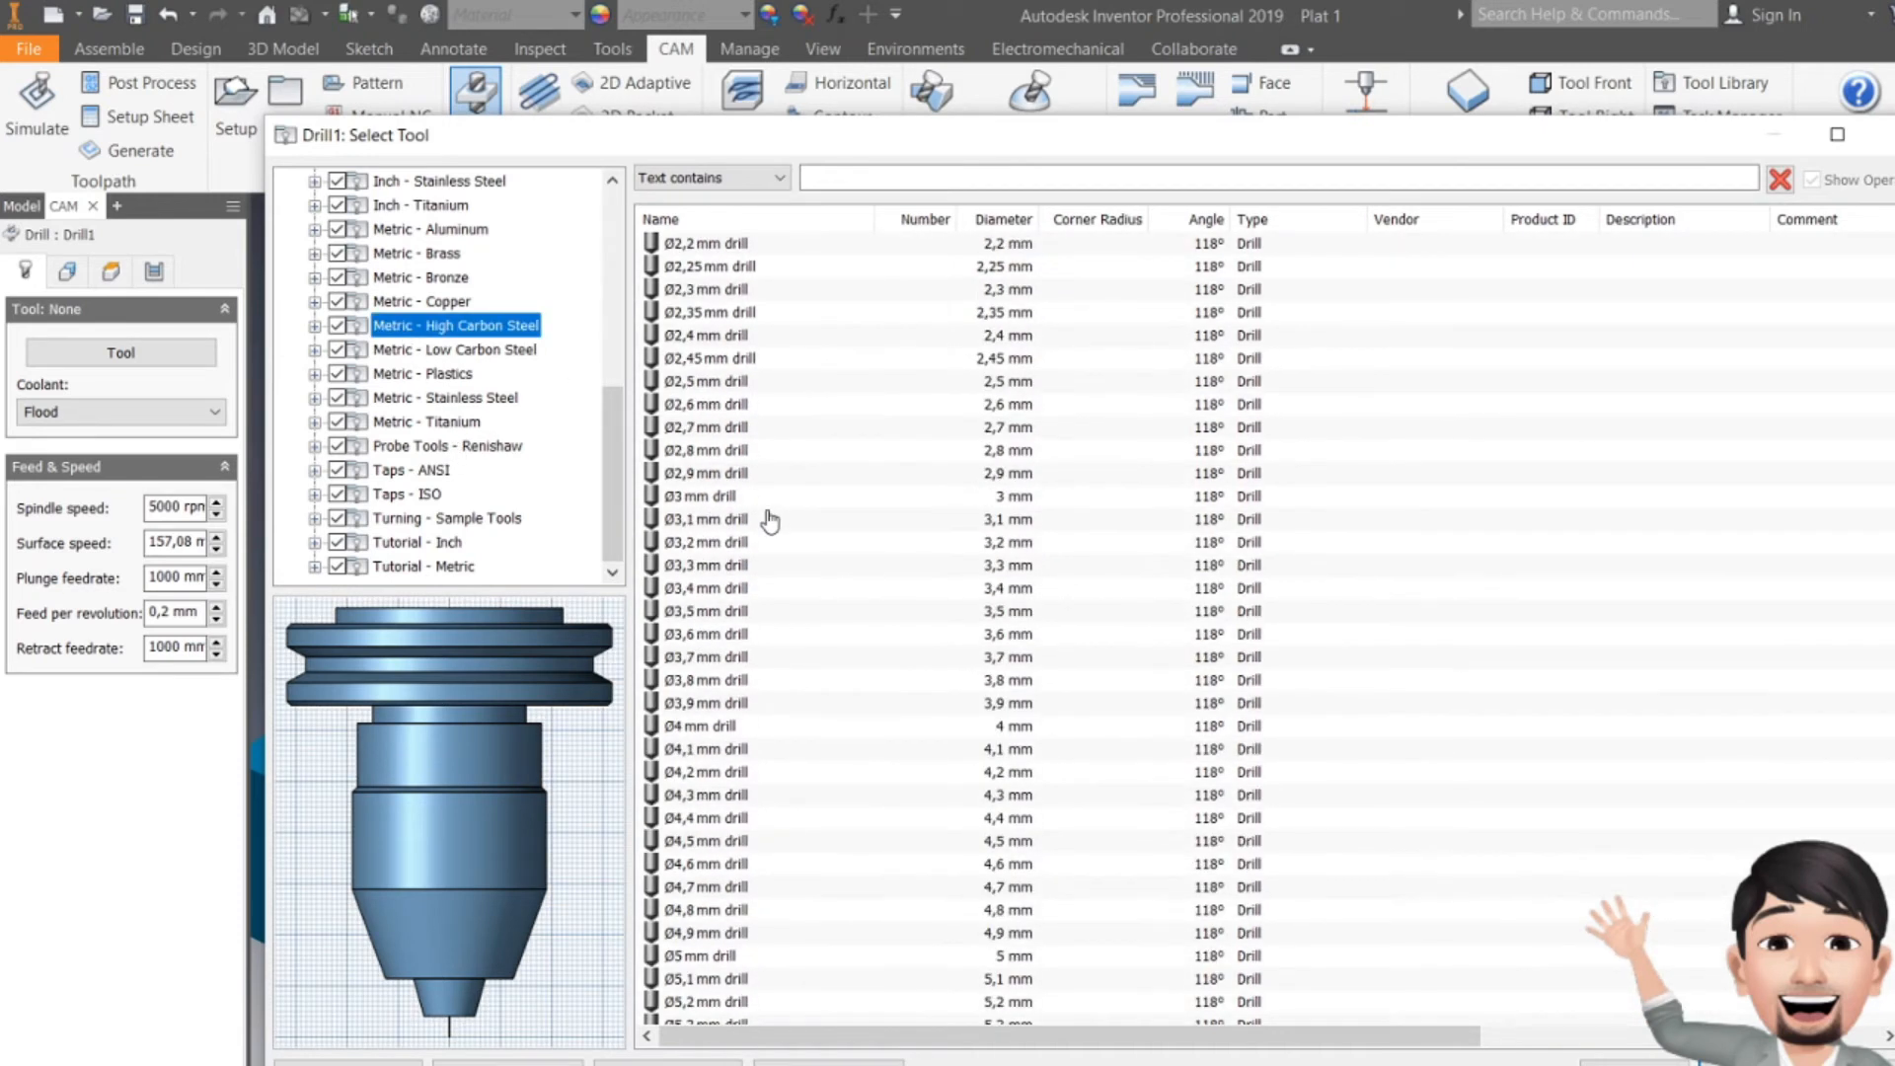
scroll(769, 520, up, 1)
scroll(708, 330, up, 1)
click(711, 292)
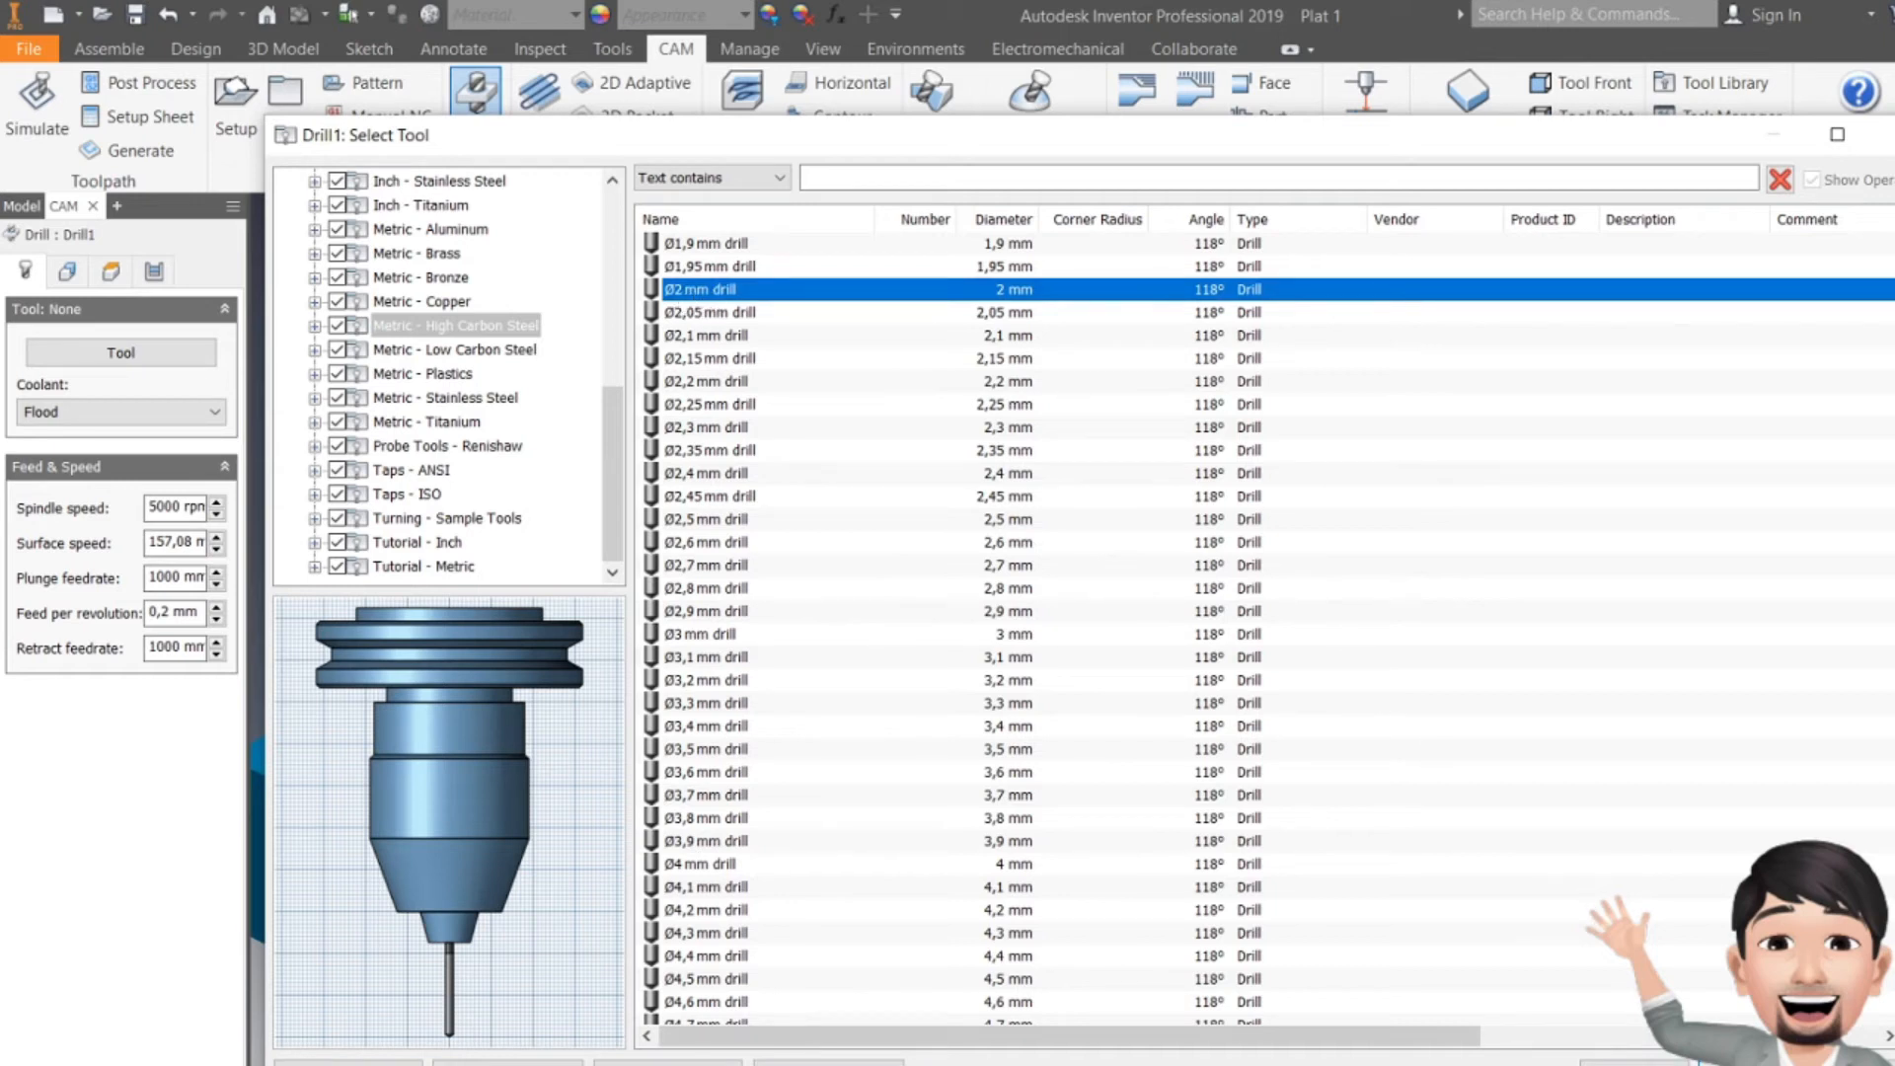
click(1734, 1063)
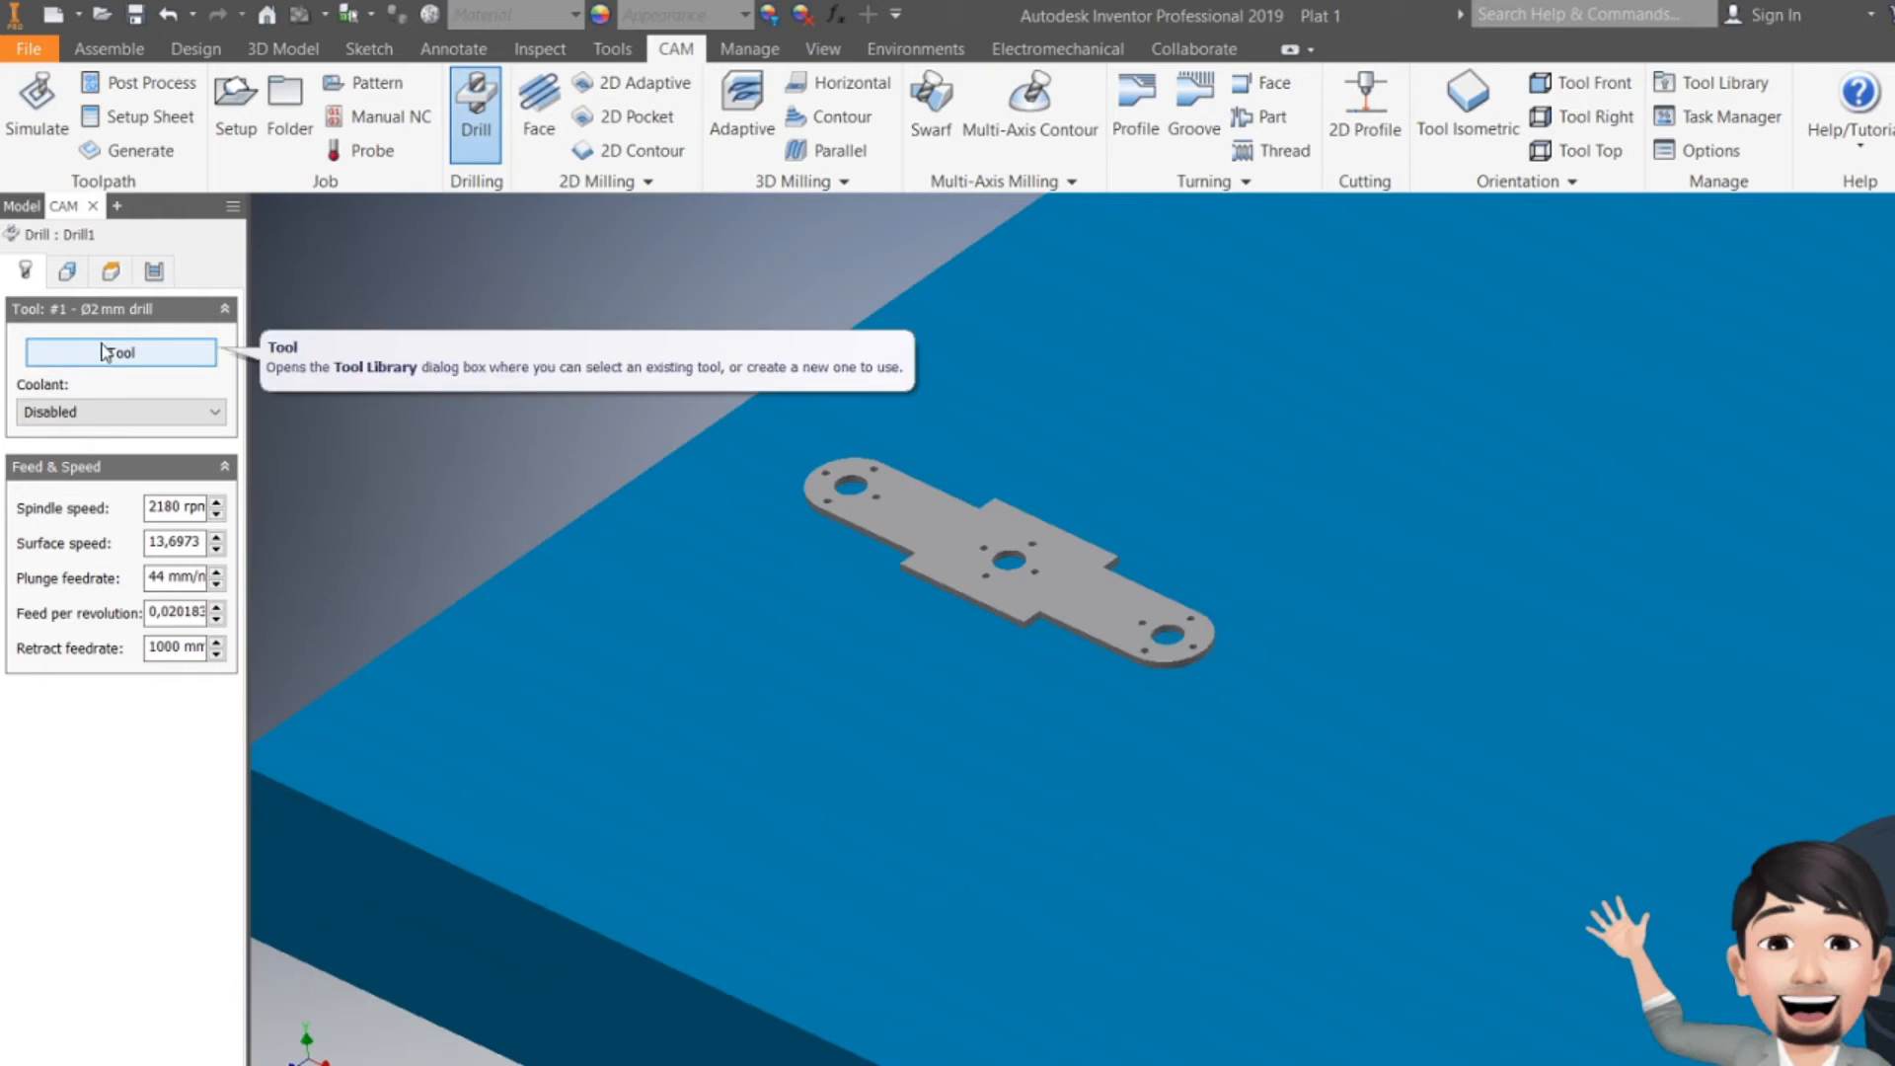
- Pick two diagonally opposite small holes around the large opening at the plate's first rounded end as hole faces for drilling
click(69, 272)
scroll(859, 447, up, 3)
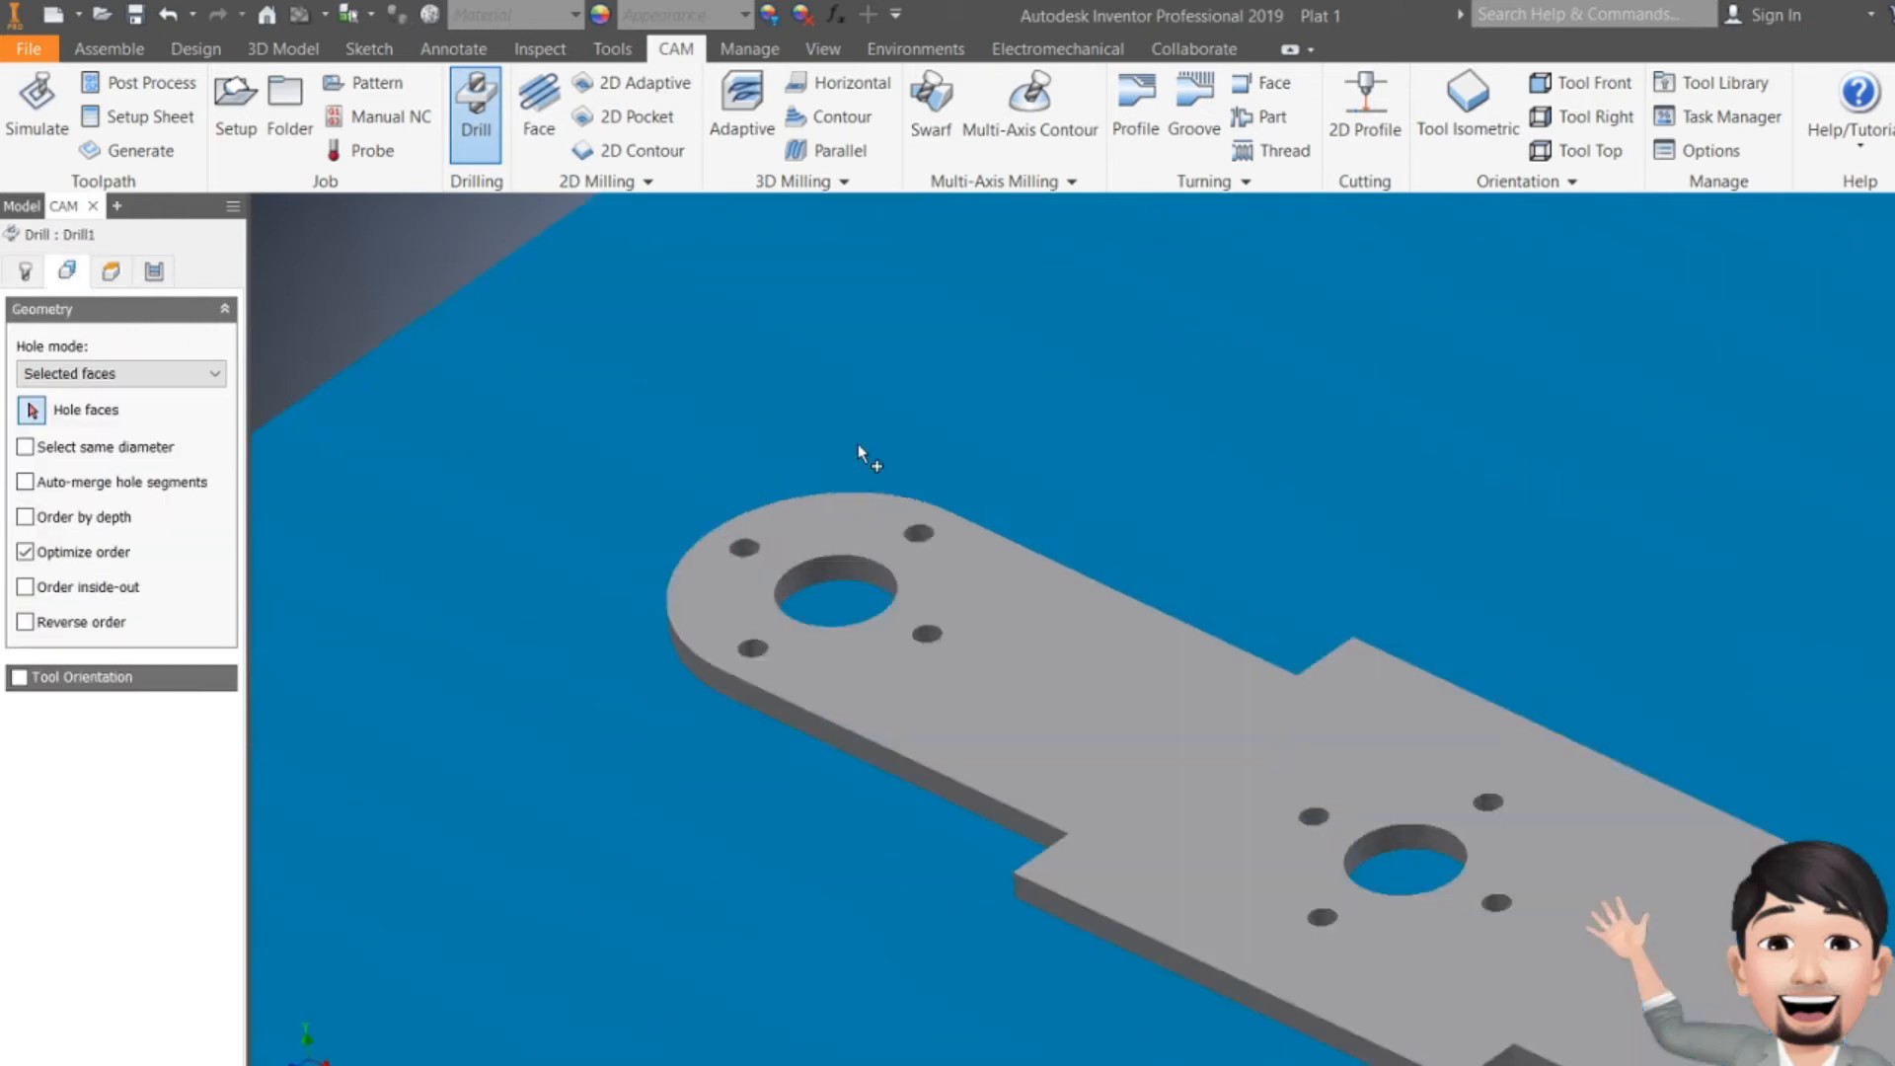
scroll(750, 646, up, 5)
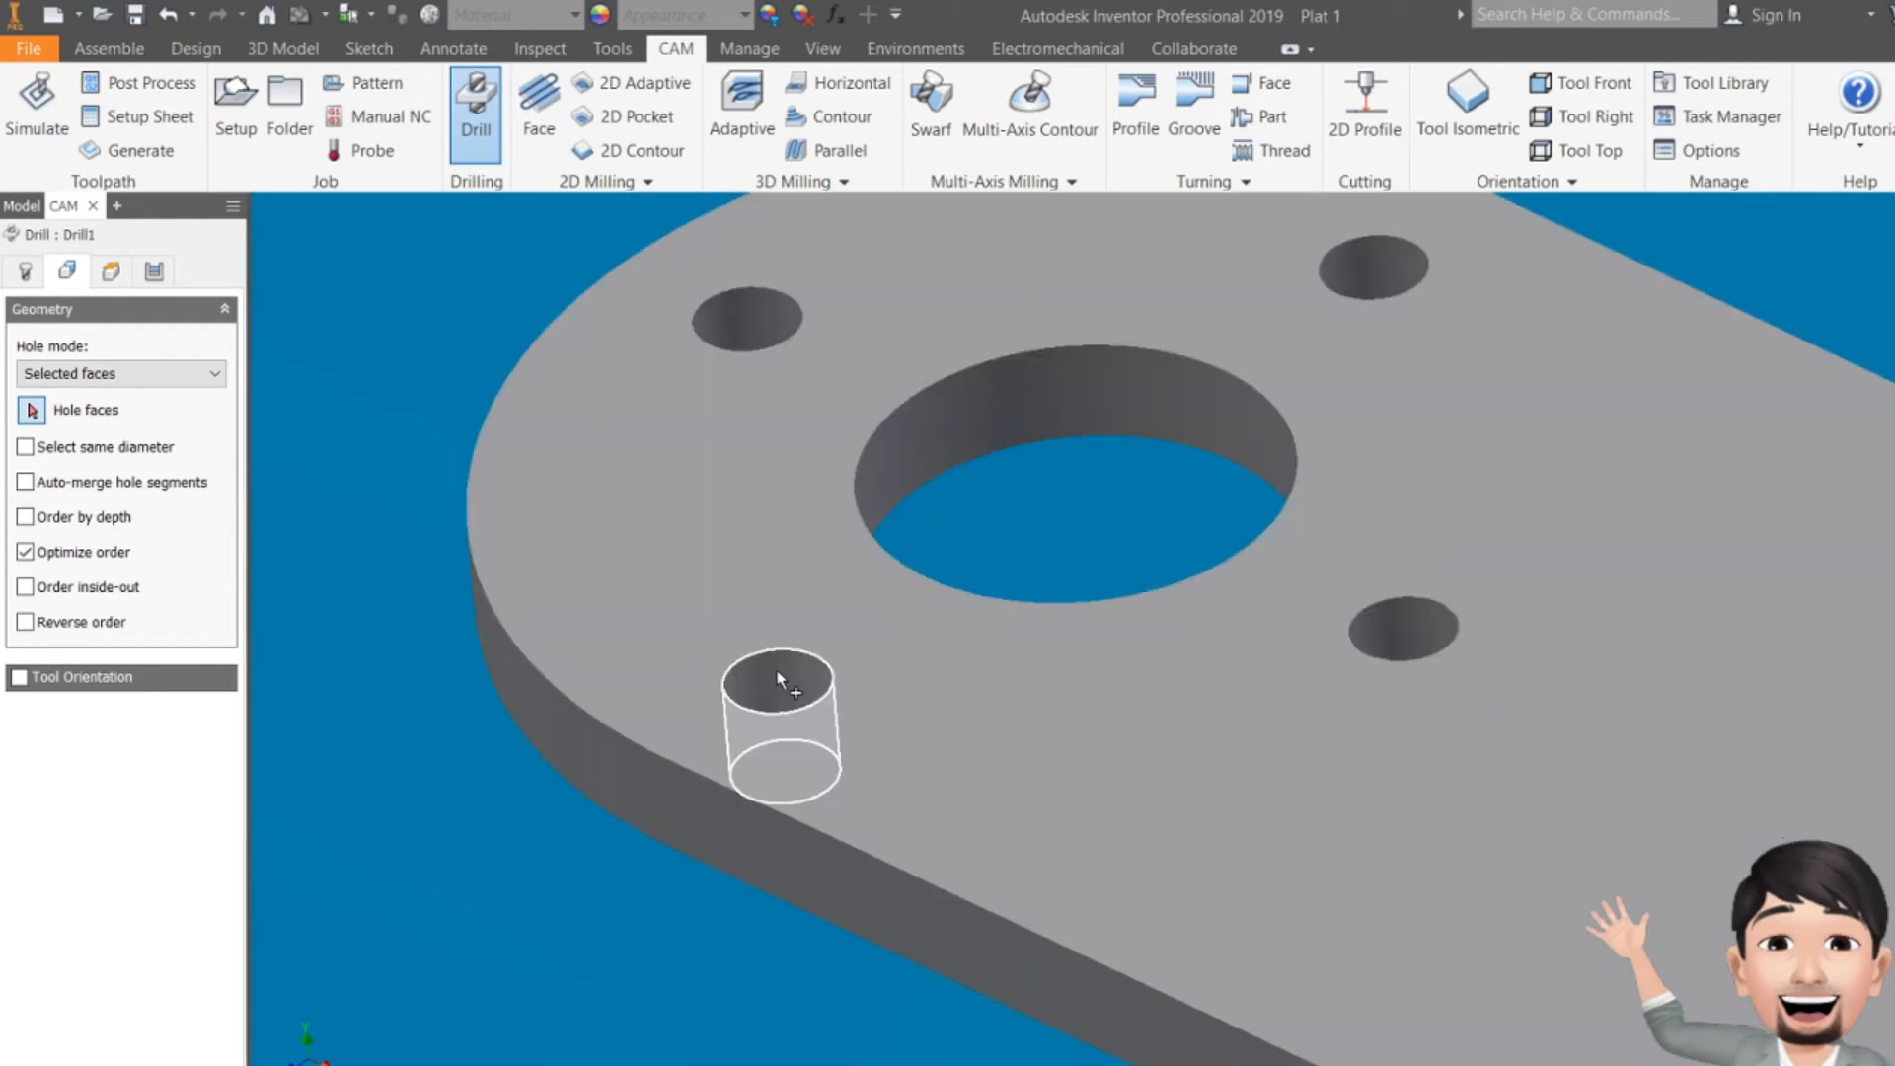
click(778, 673)
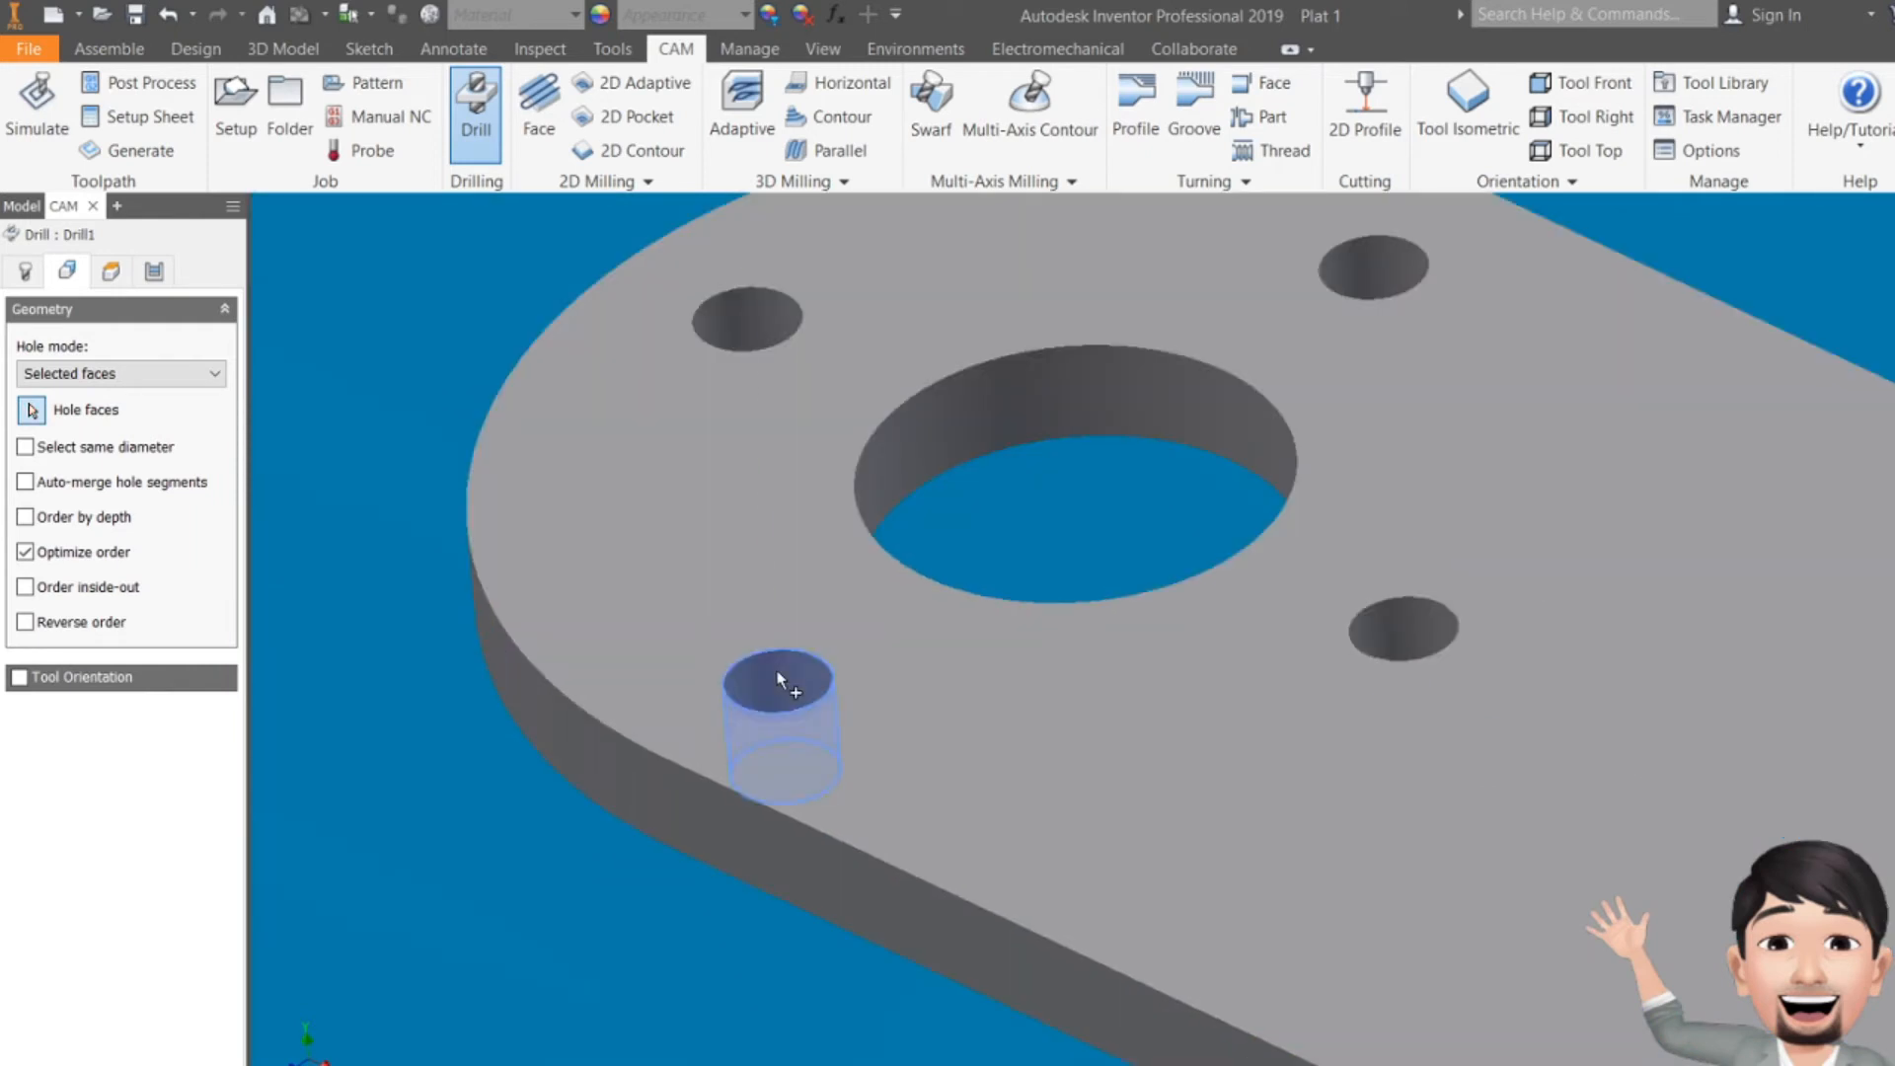
click(1379, 264)
scroll(807, 594, down, 5)
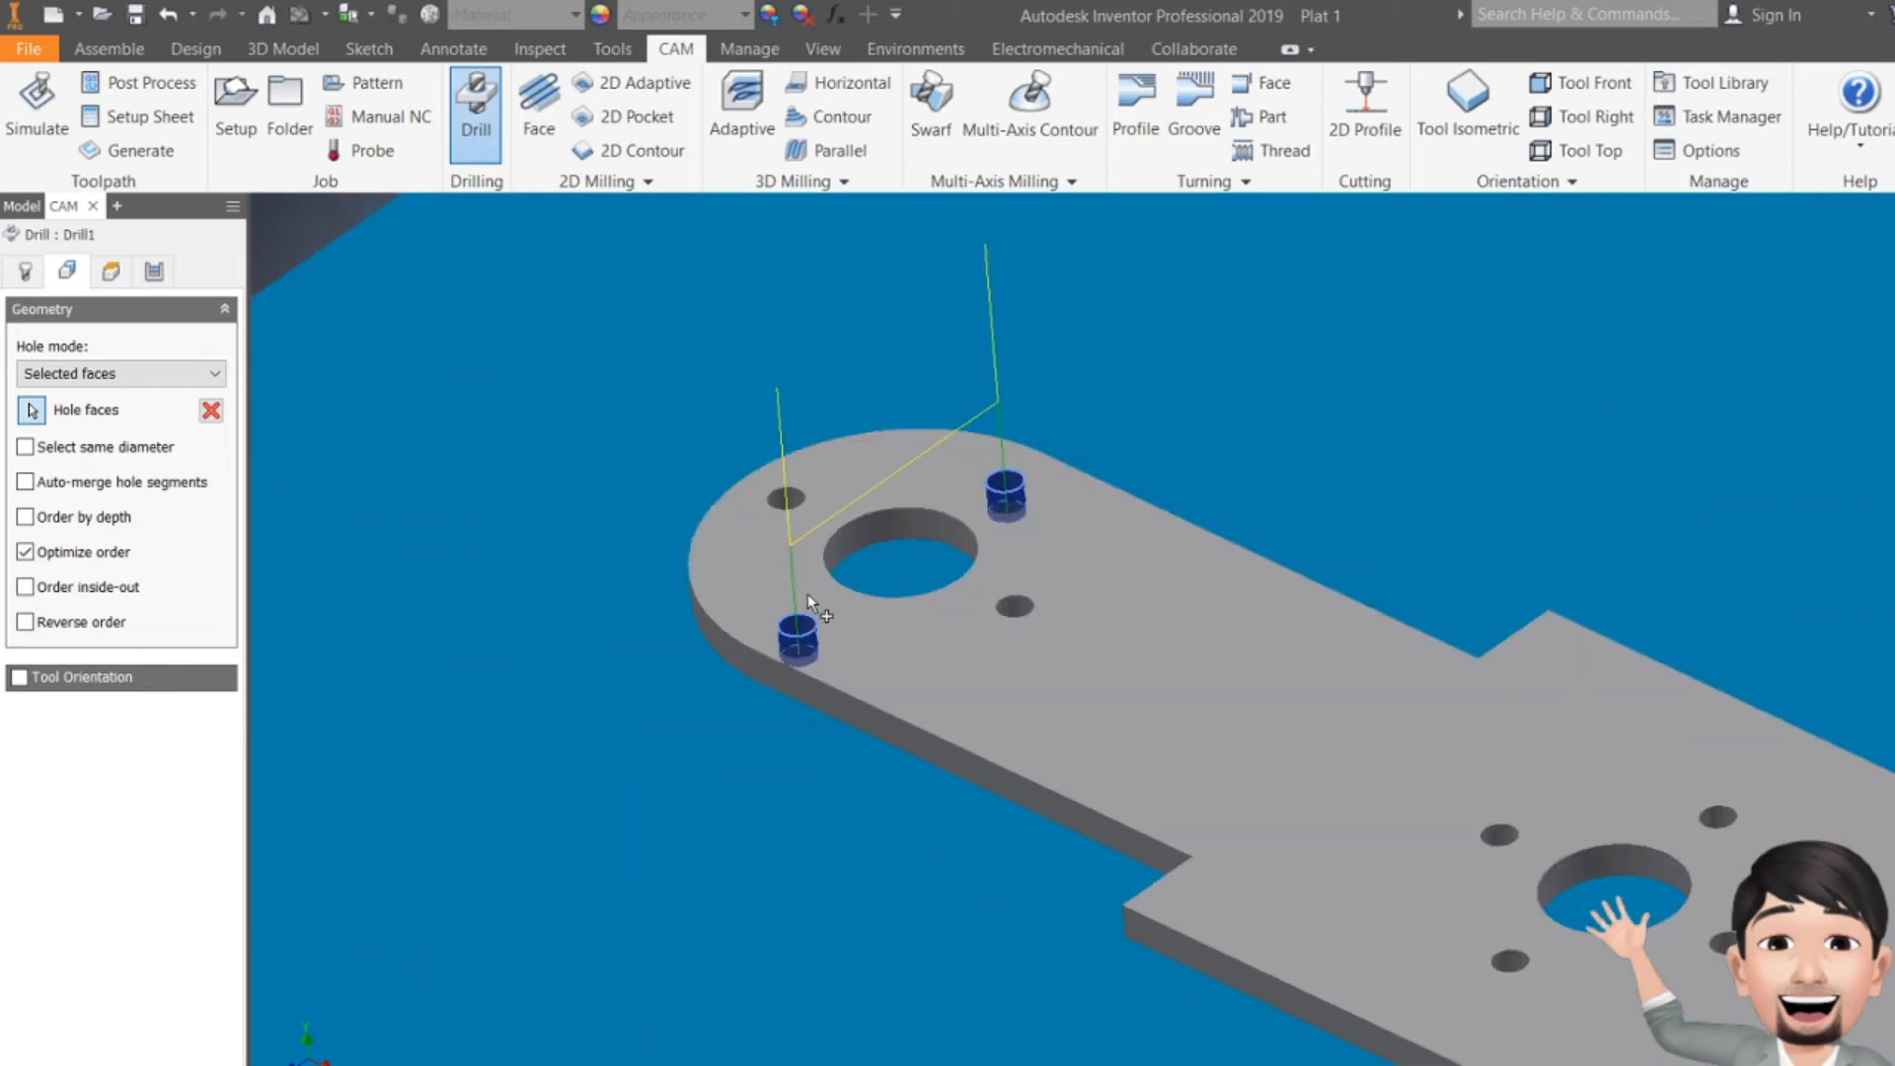
- Add the matching diagonal pairs of small holes around the central opening and the opening at the plate's other end
middle_drag(1415, 845, 1318, 804)
click(1422, 933)
click(1620, 776)
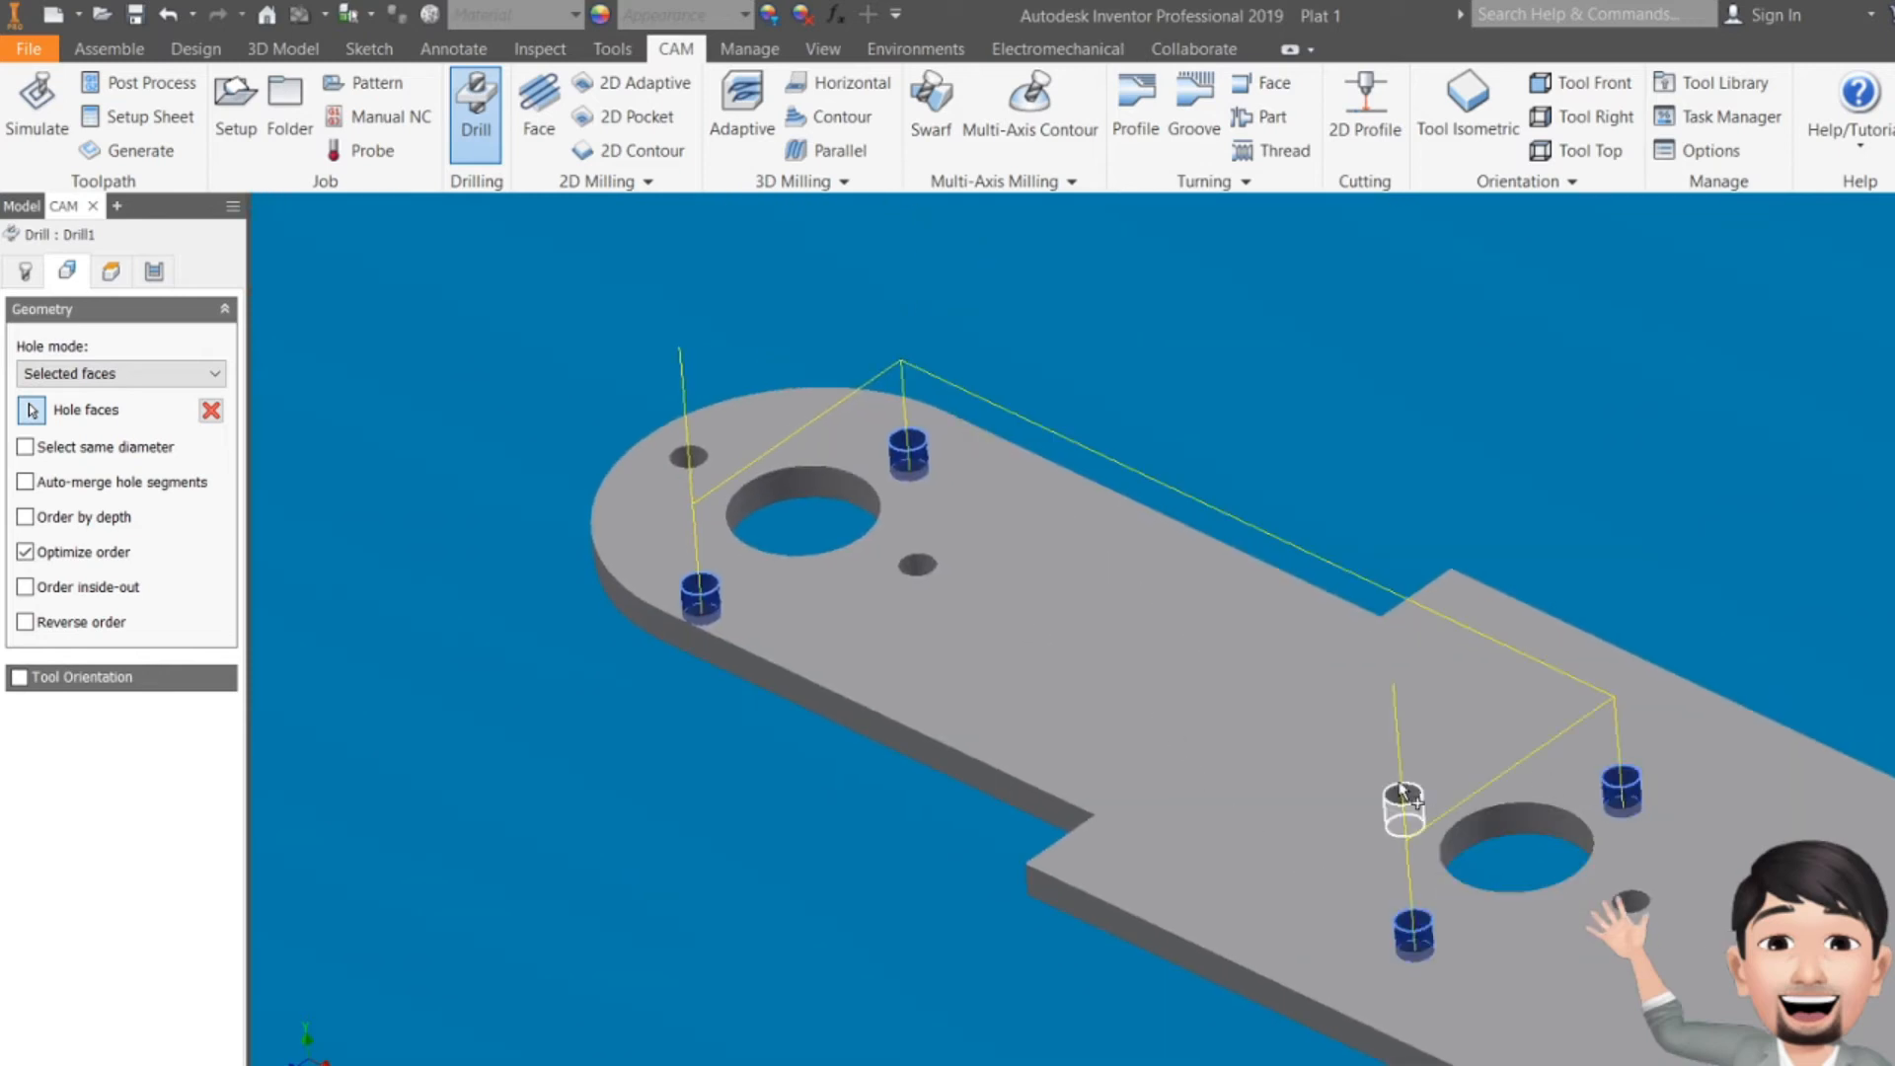
scroll(1034, 587, down, 3)
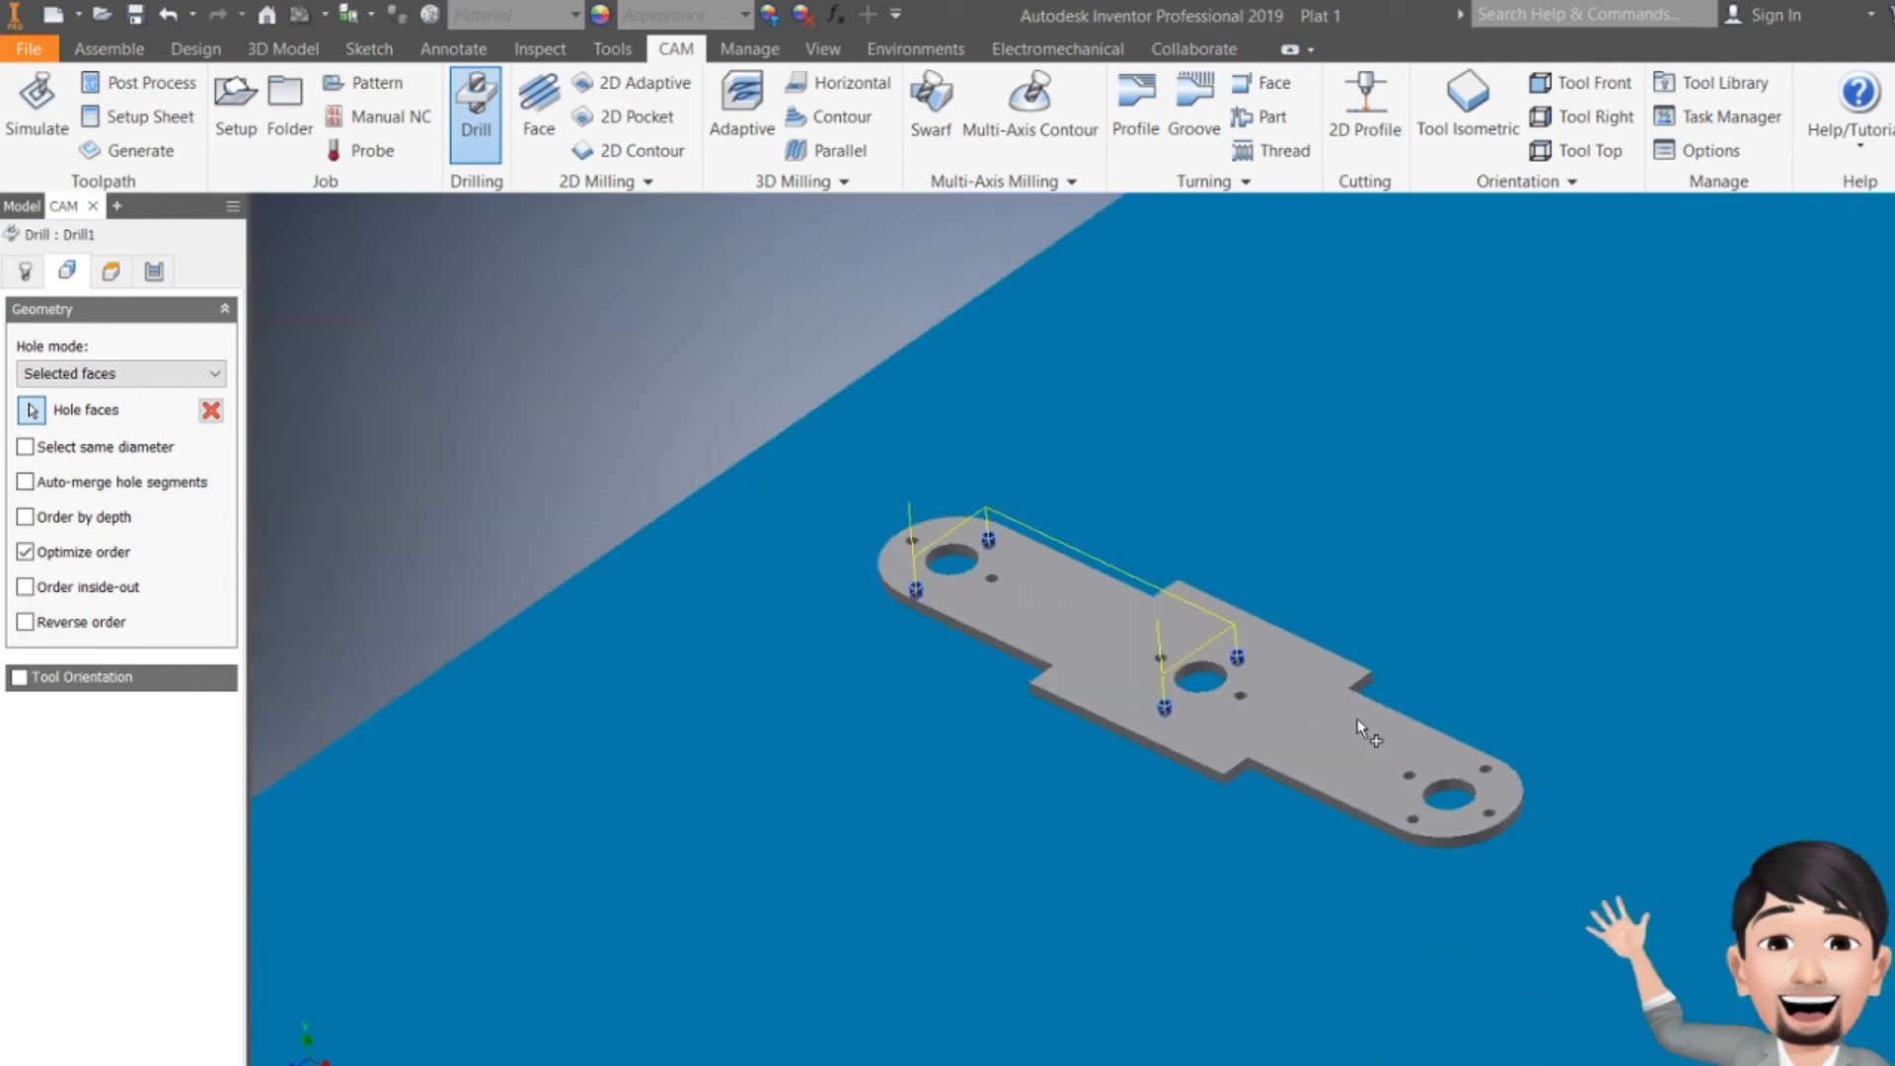
scroll(1417, 821, up, 5)
click(1418, 827)
scroll(1206, 570, down, 5)
scroll(912, 430, down, 3)
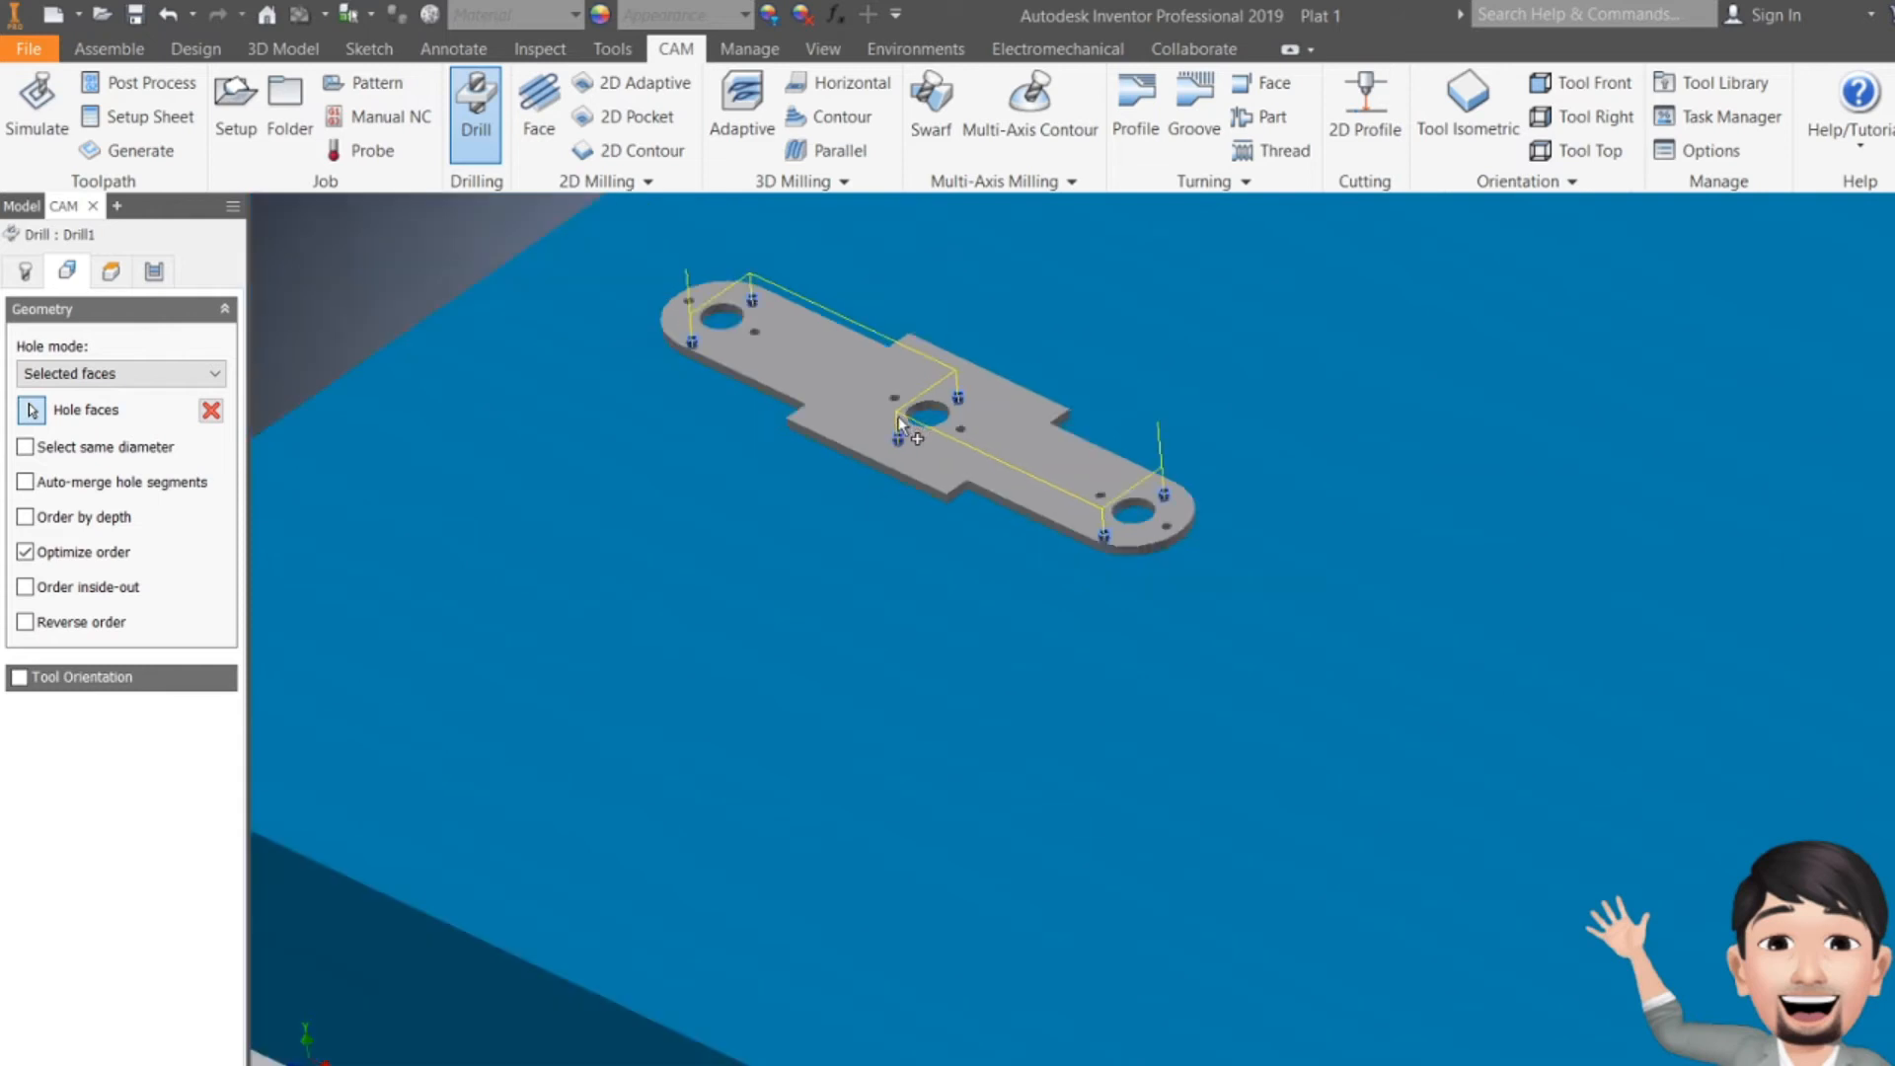
scroll(847, 252, up, 4)
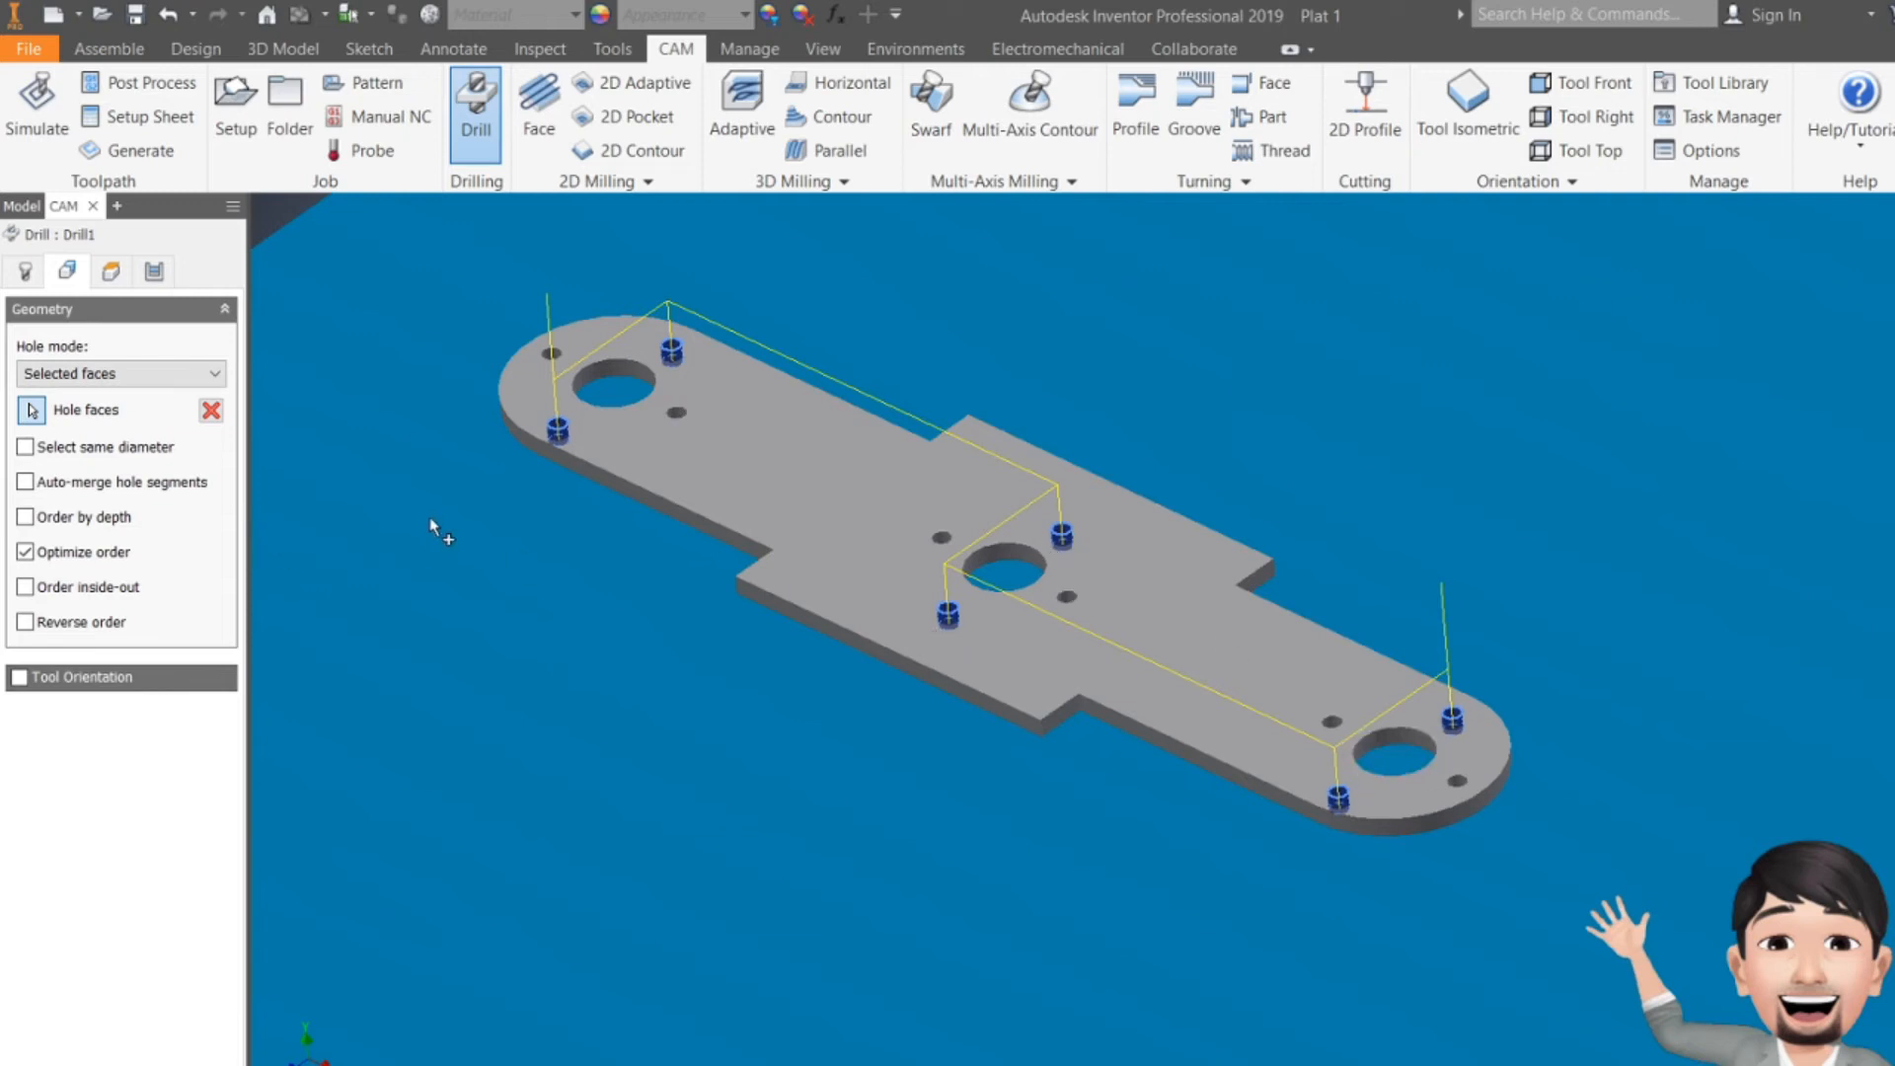
- Examine the drilling operation's height settings and the drill tip's depth relative to the plate's underside in a side view
click(123, 276)
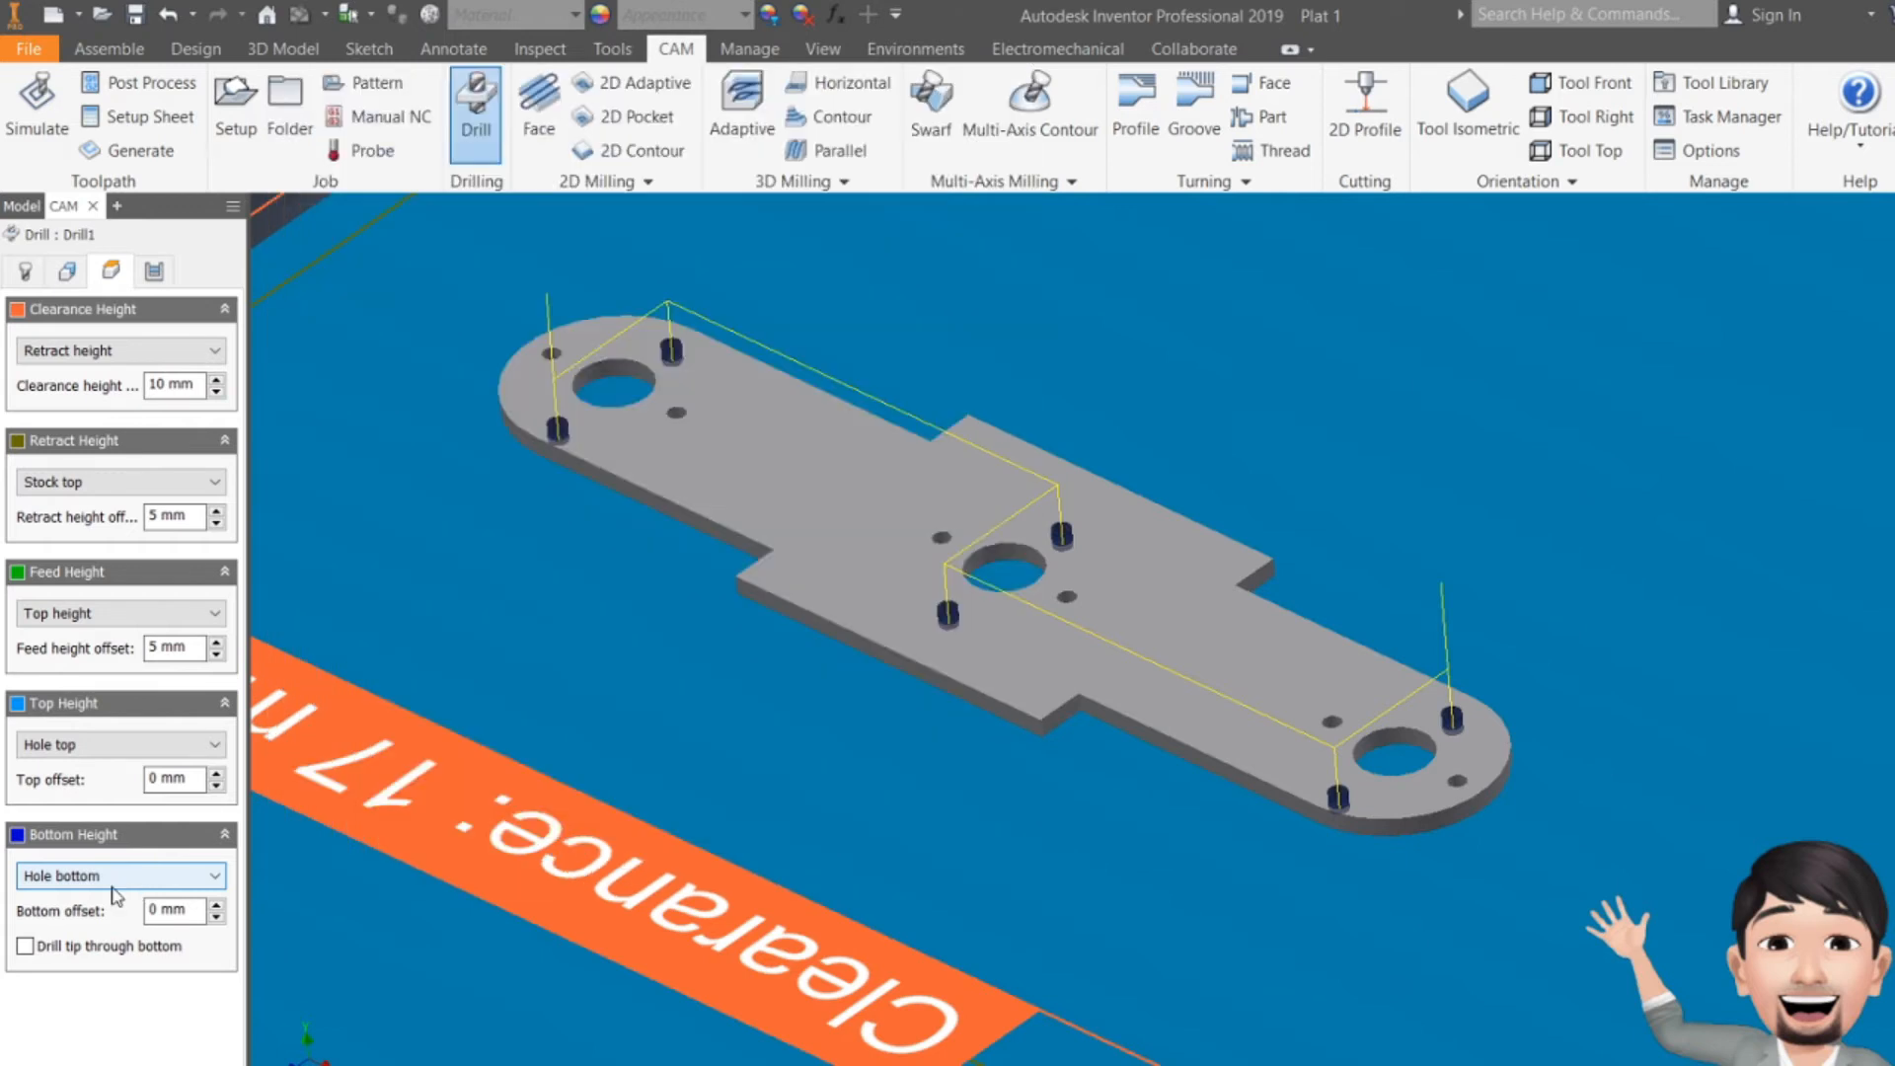
mouse_move(117, 895)
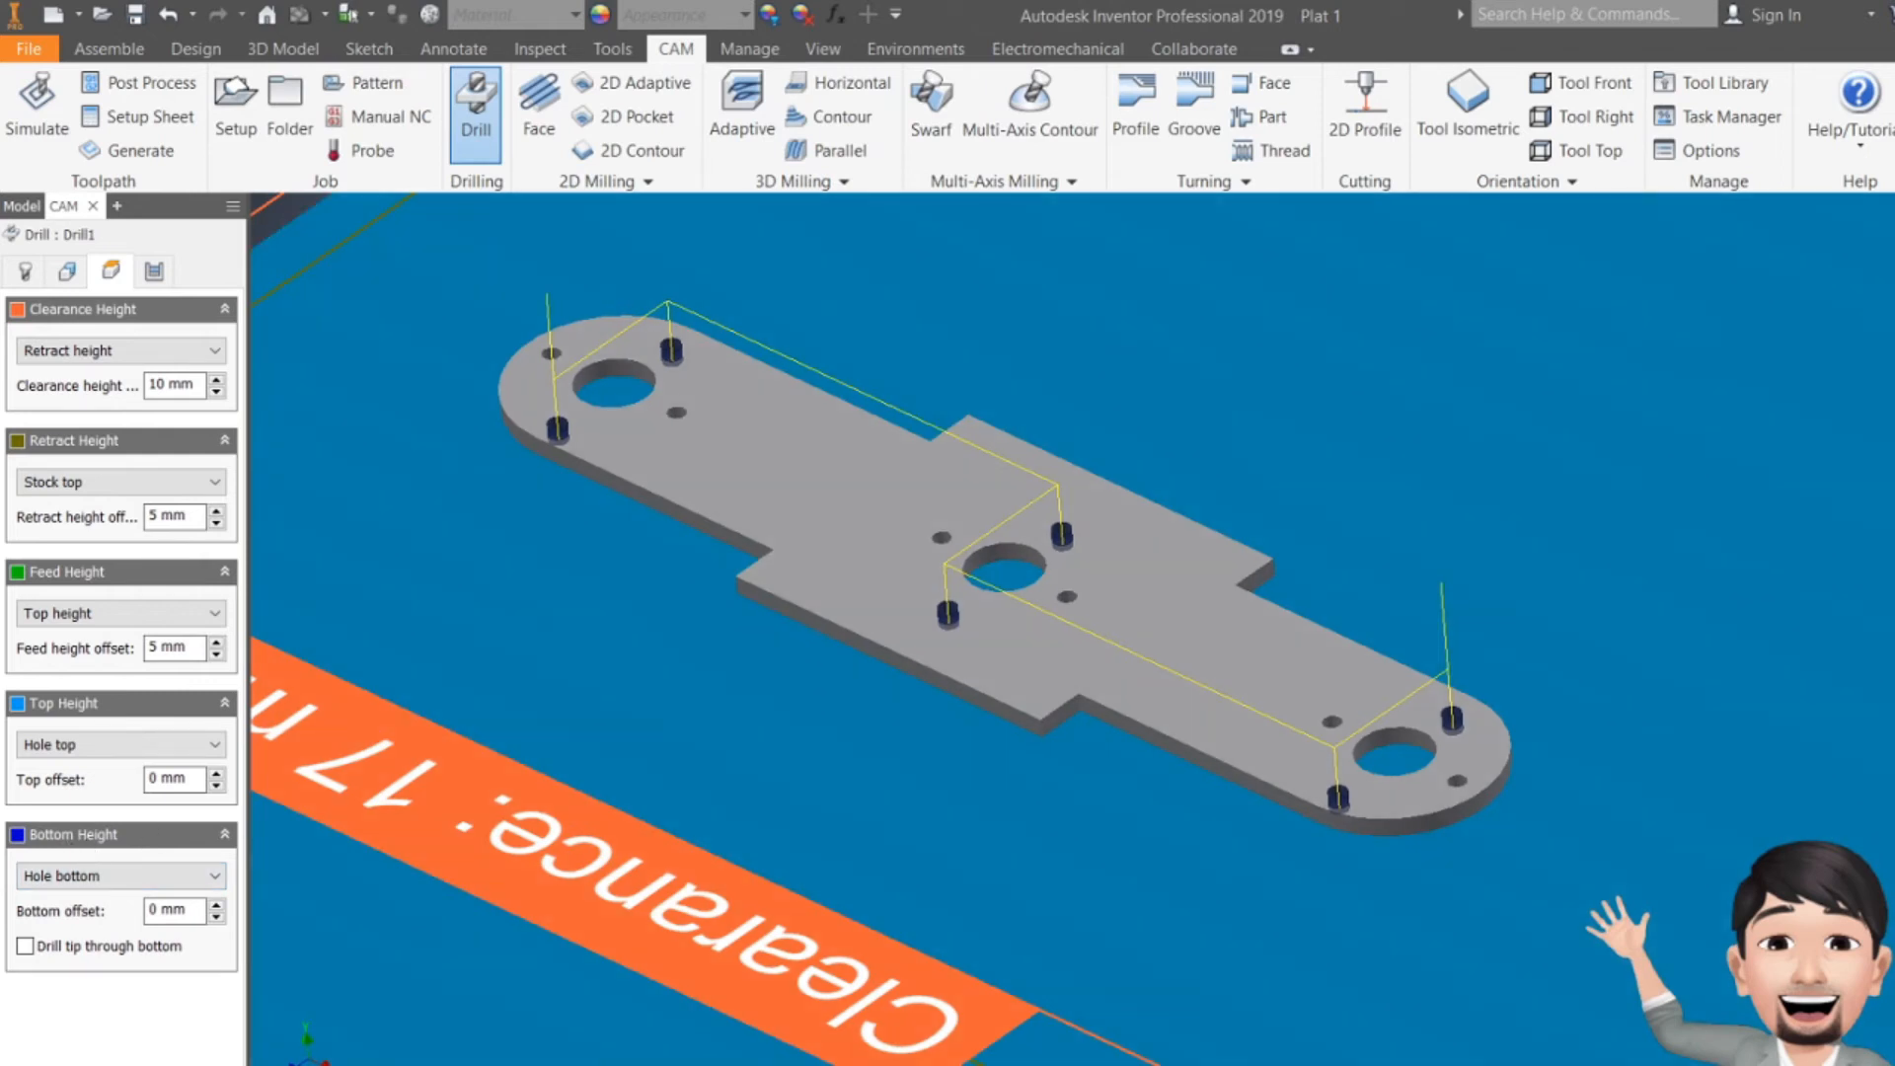
scroll(1517, 706, down, 8)
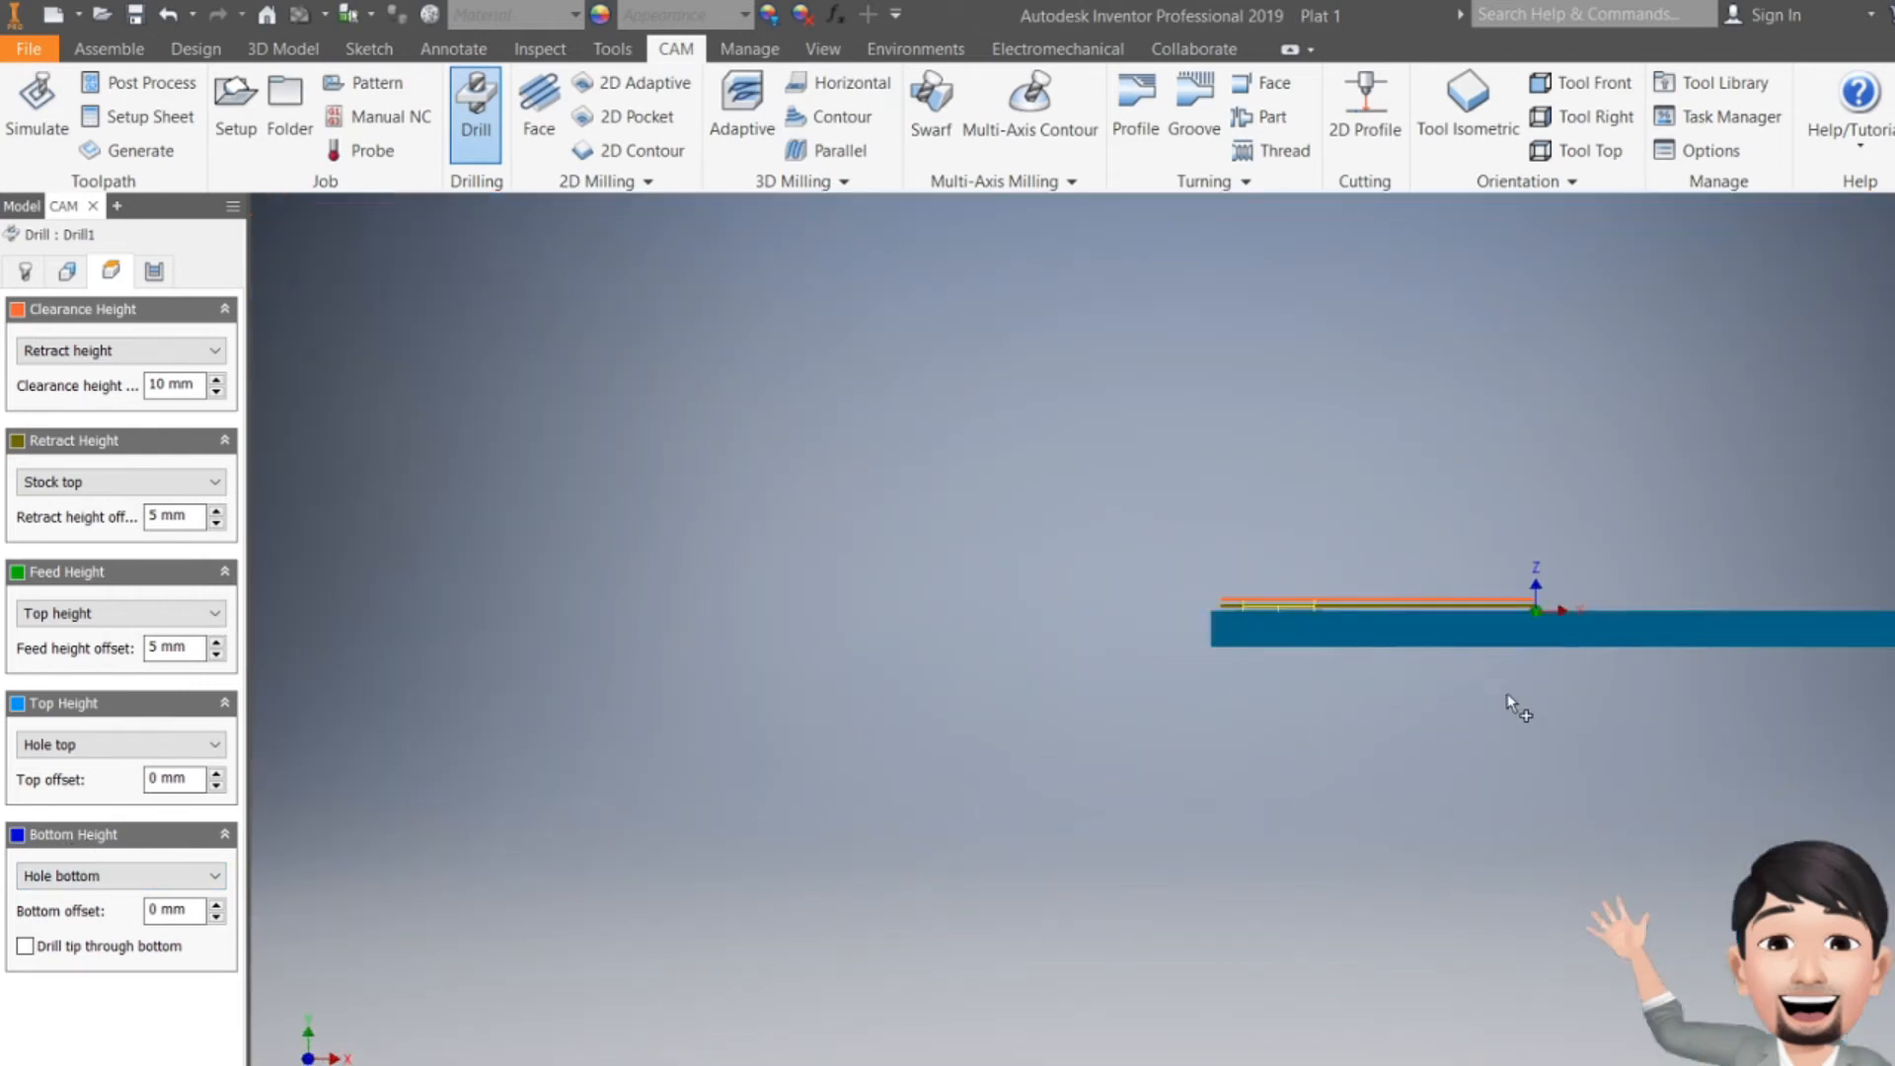
scroll(1234, 459, down, 2)
scroll(783, 528, down, 2)
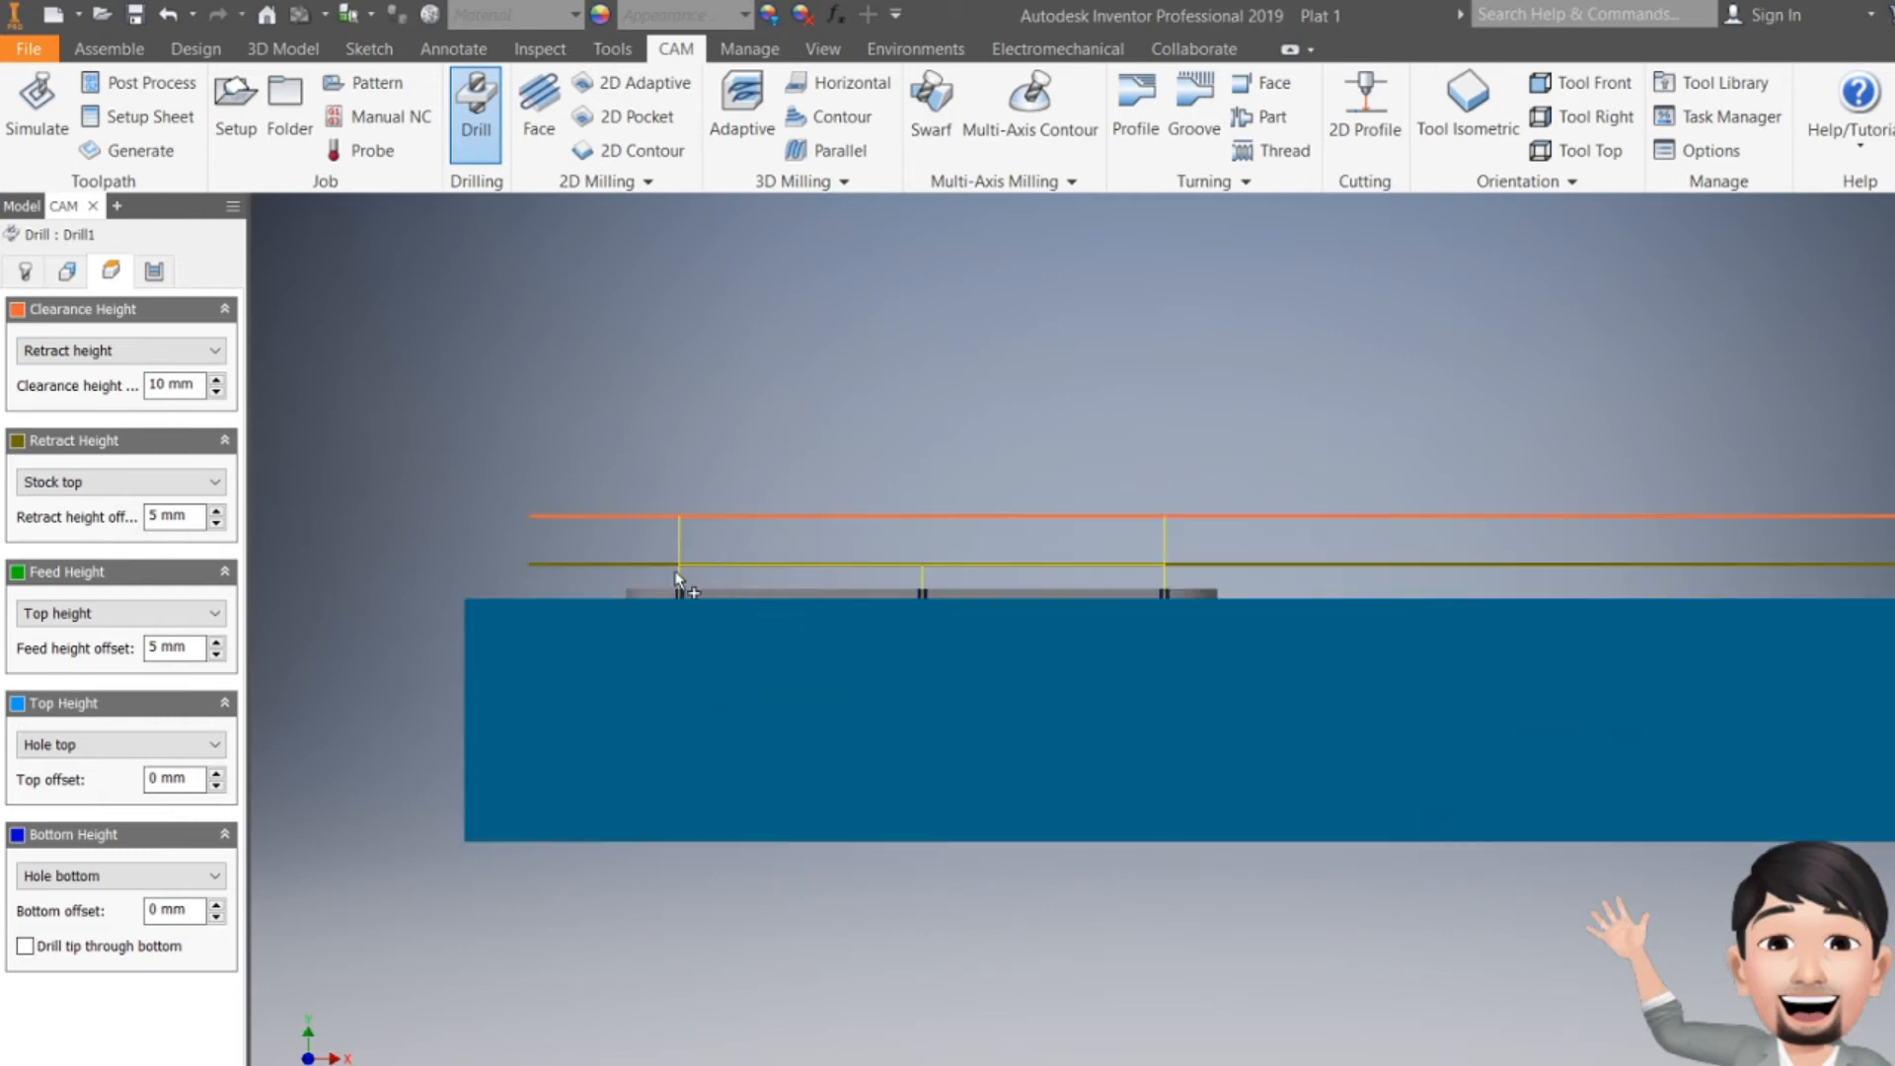
scroll(789, 622, down, 2)
scroll(819, 630, down, 2)
scroll(760, 790, down, 3)
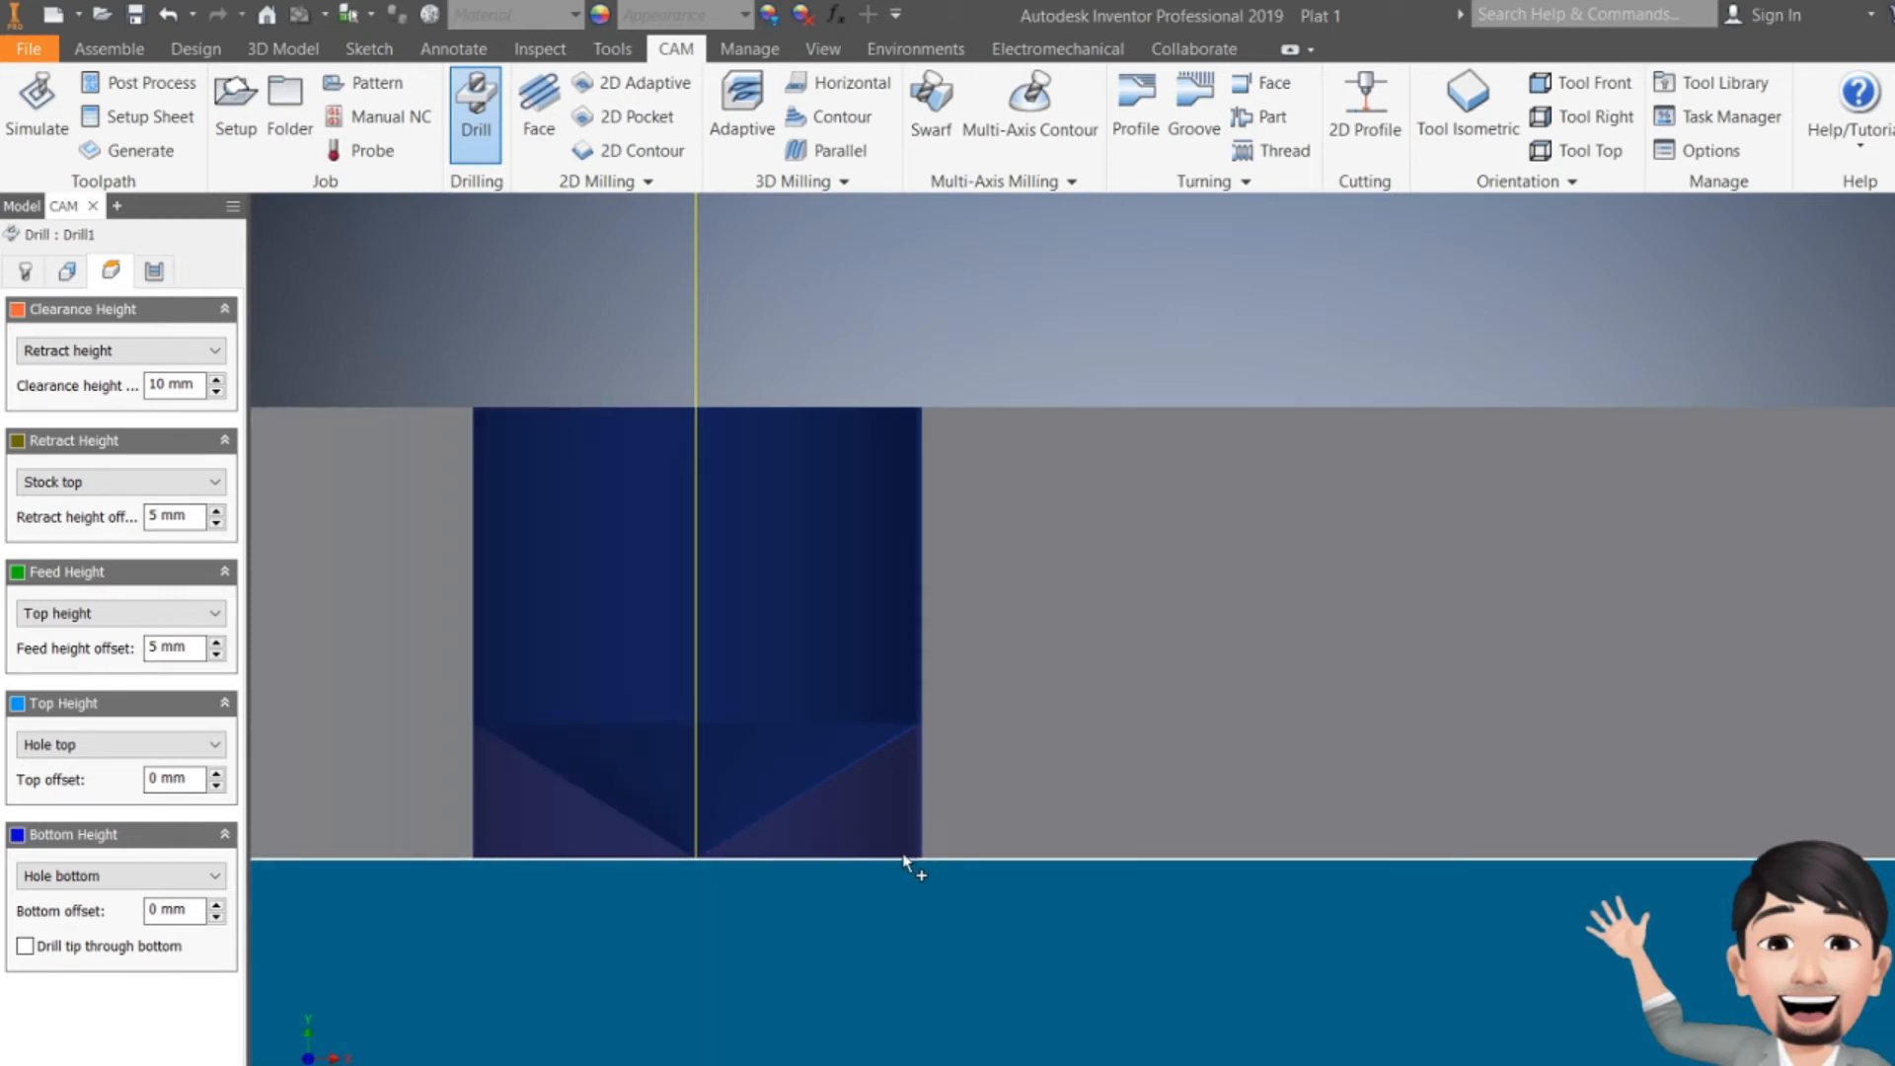
scroll(754, 861, down, 4)
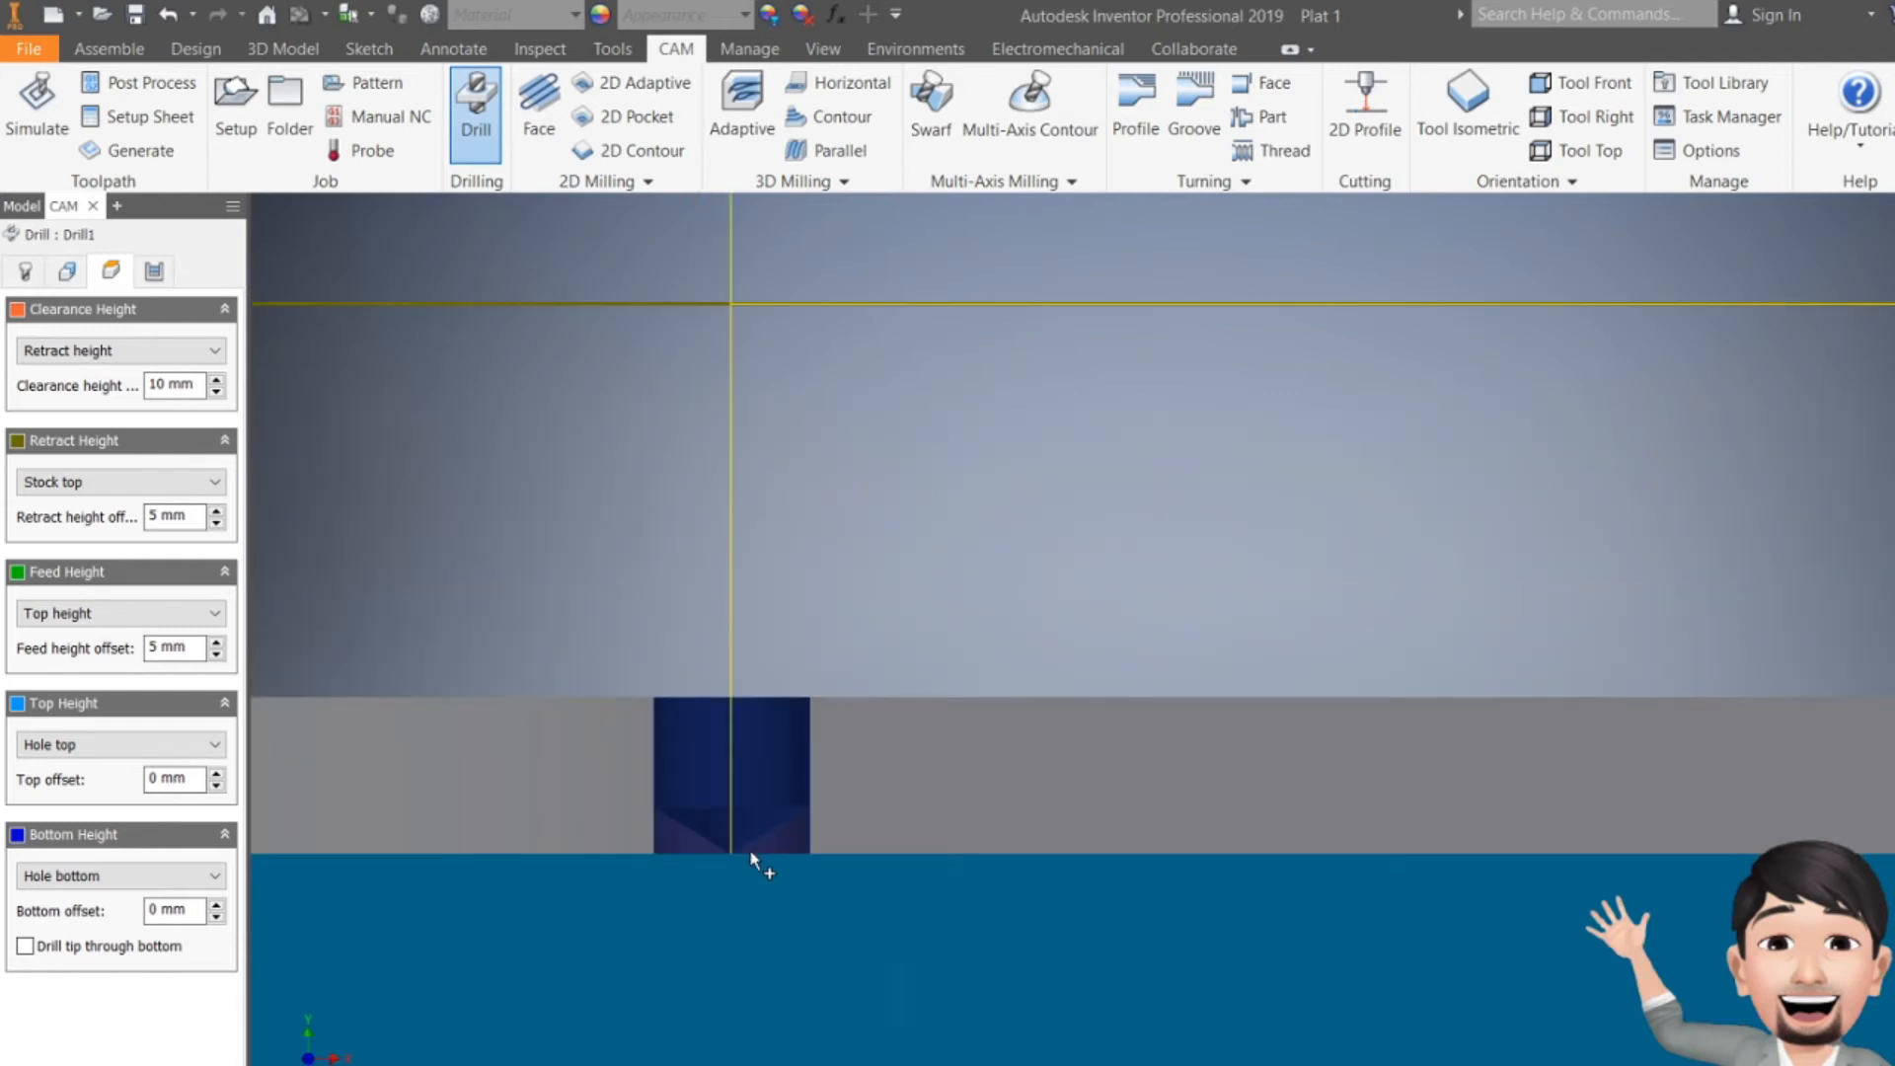
scroll(752, 861, down, 3)
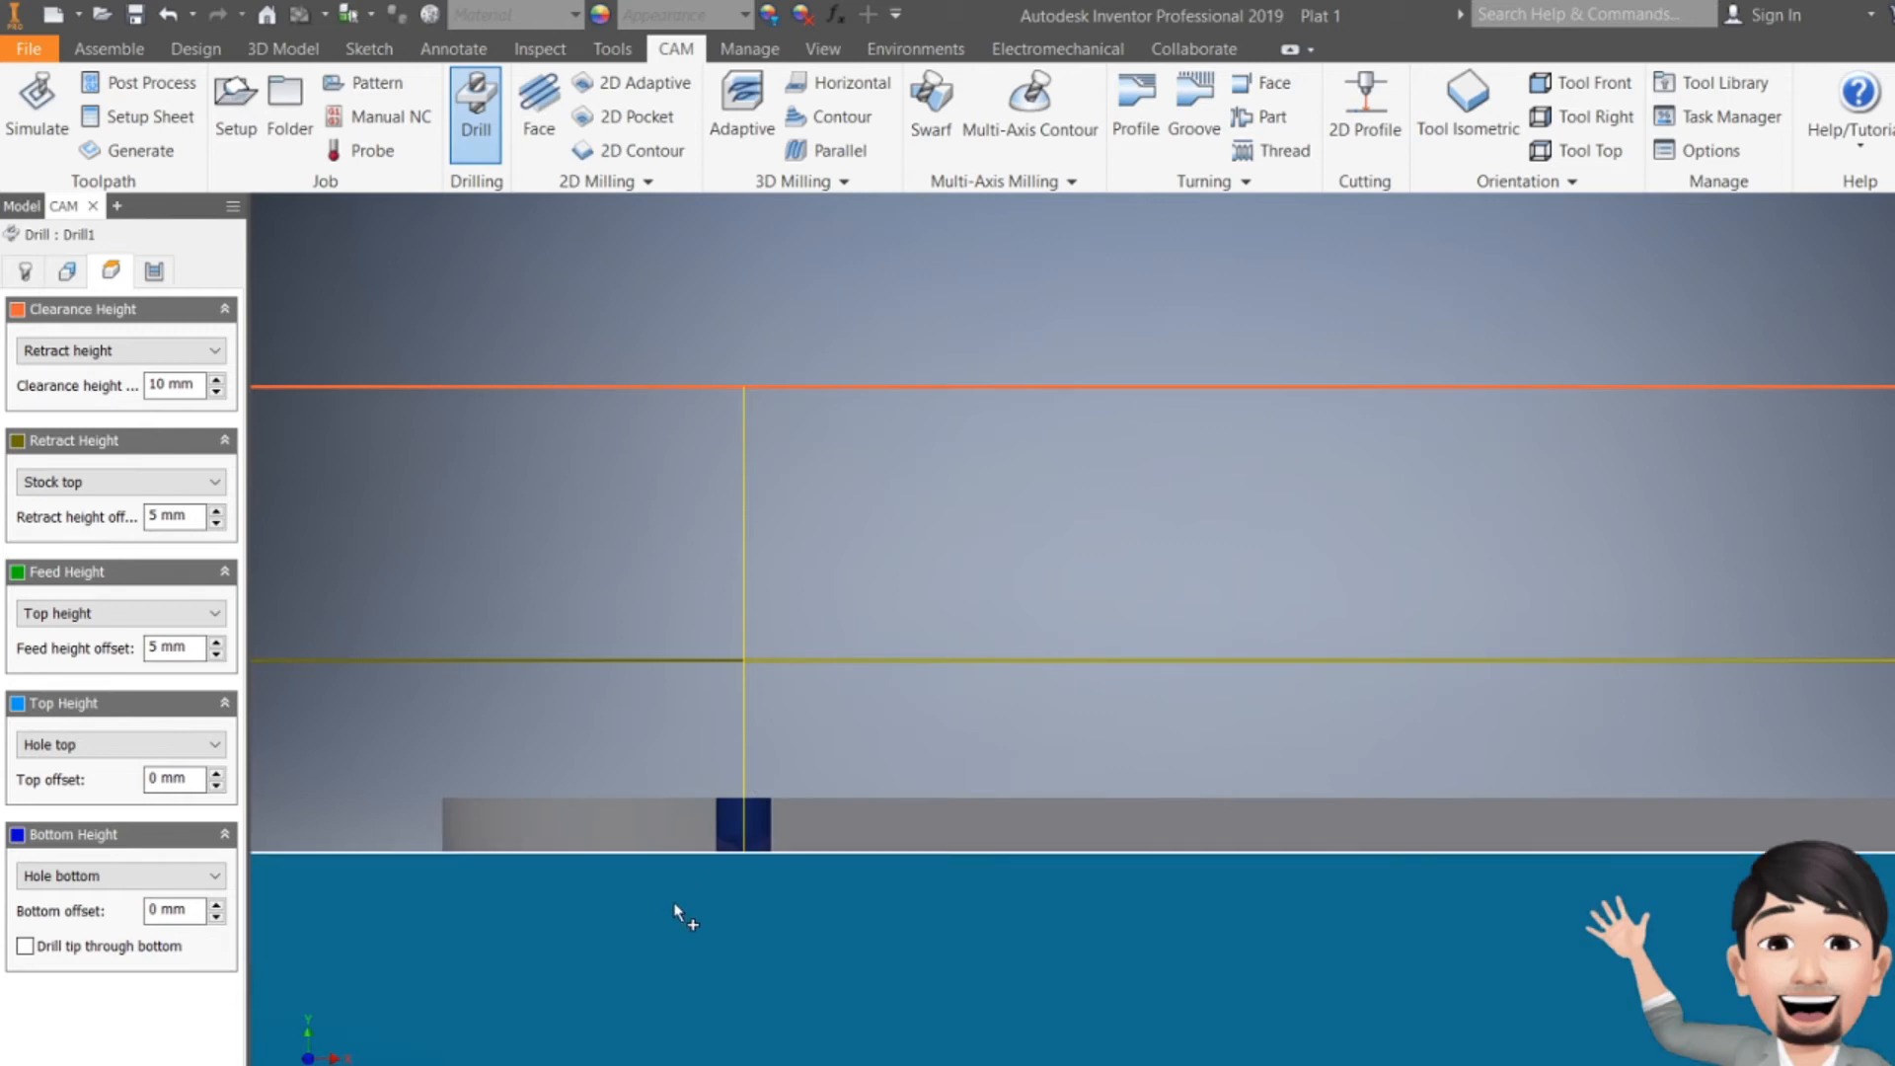
scroll(675, 906, down, 4)
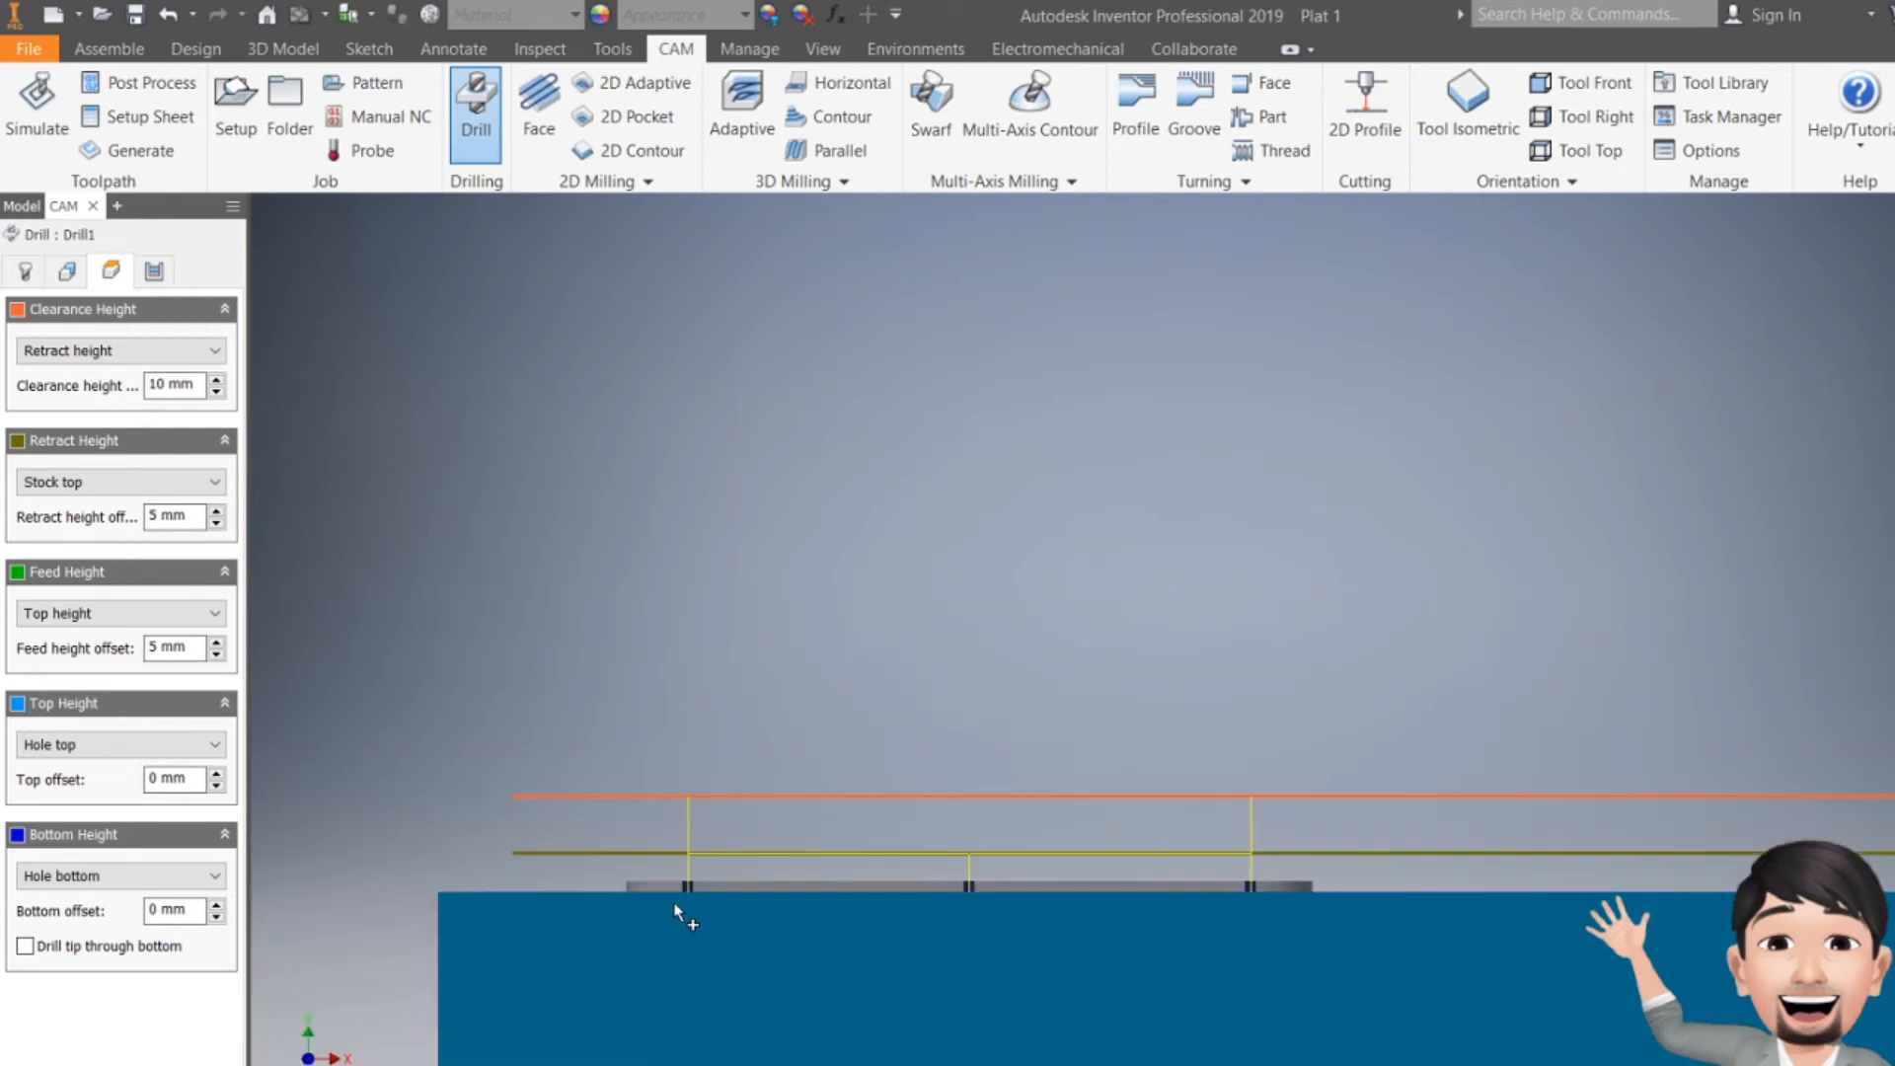
scroll(677, 906, up, 5)
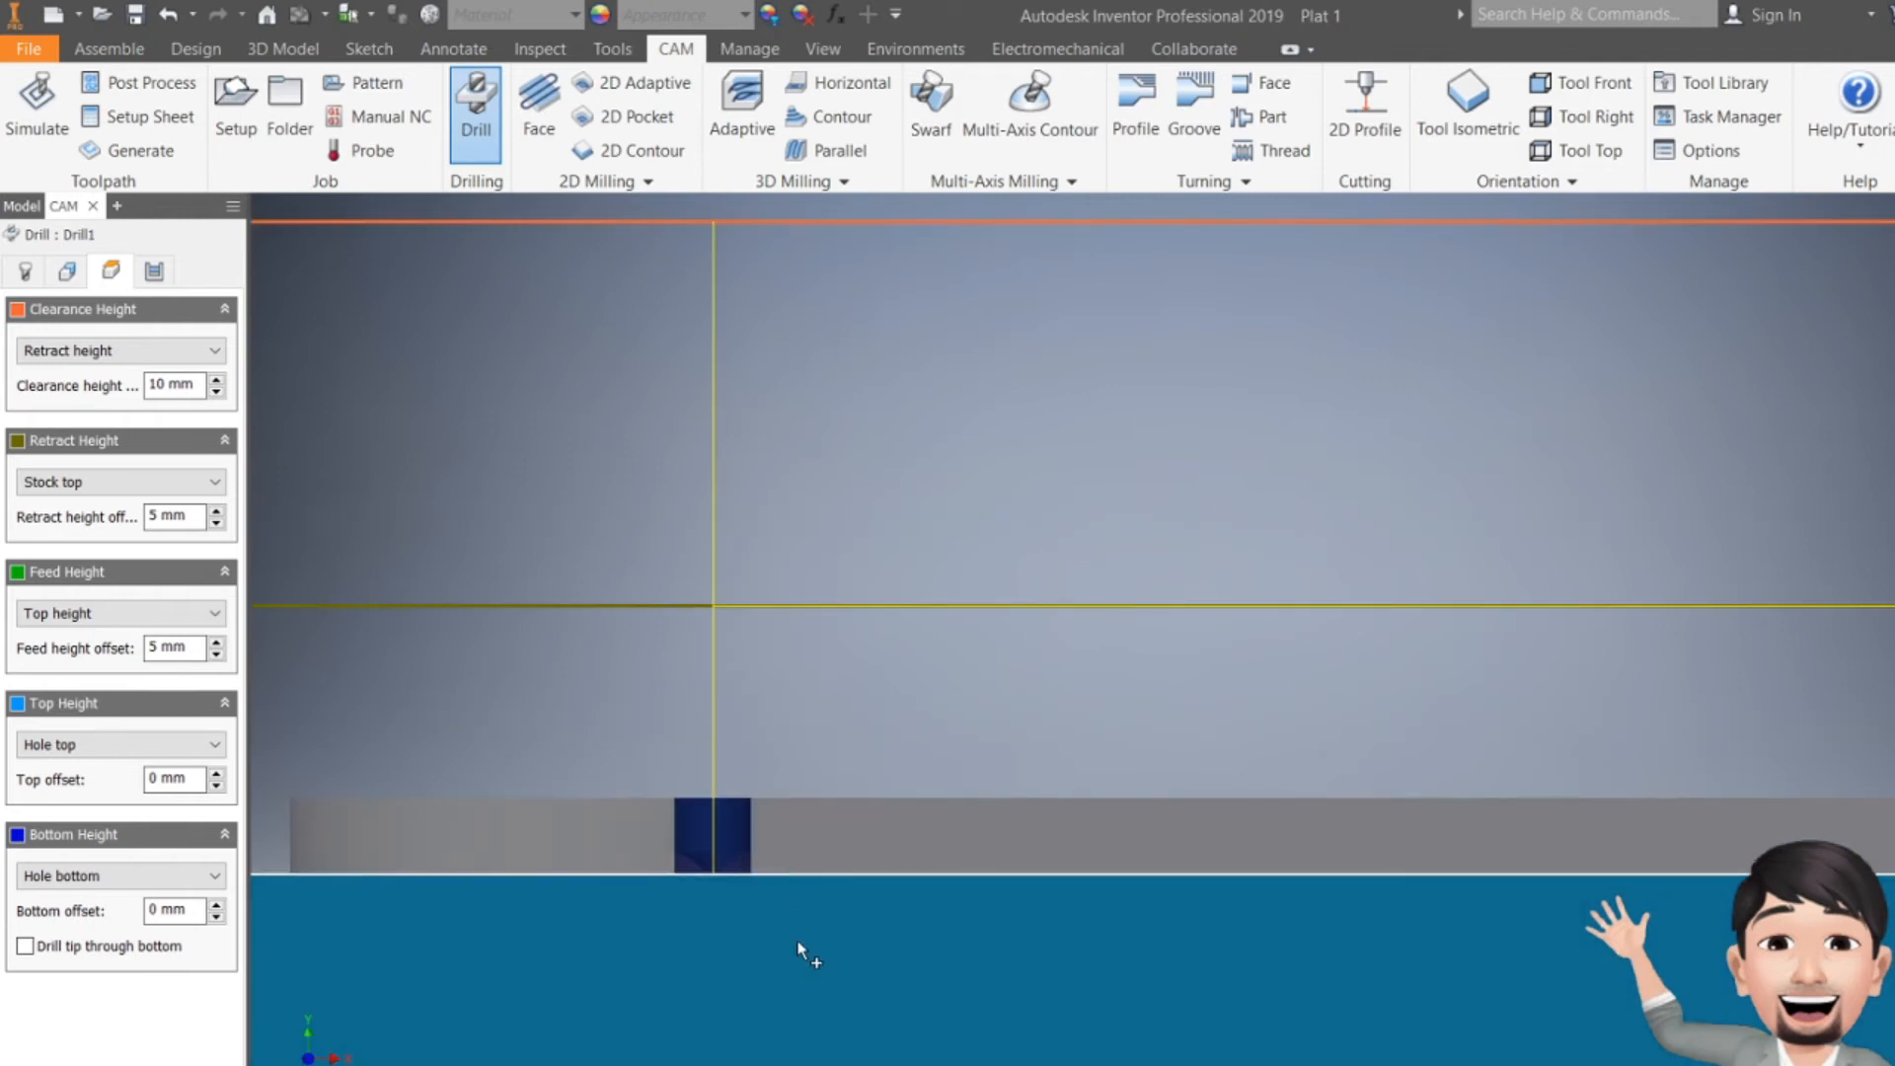
scroll(798, 945, down, 6)
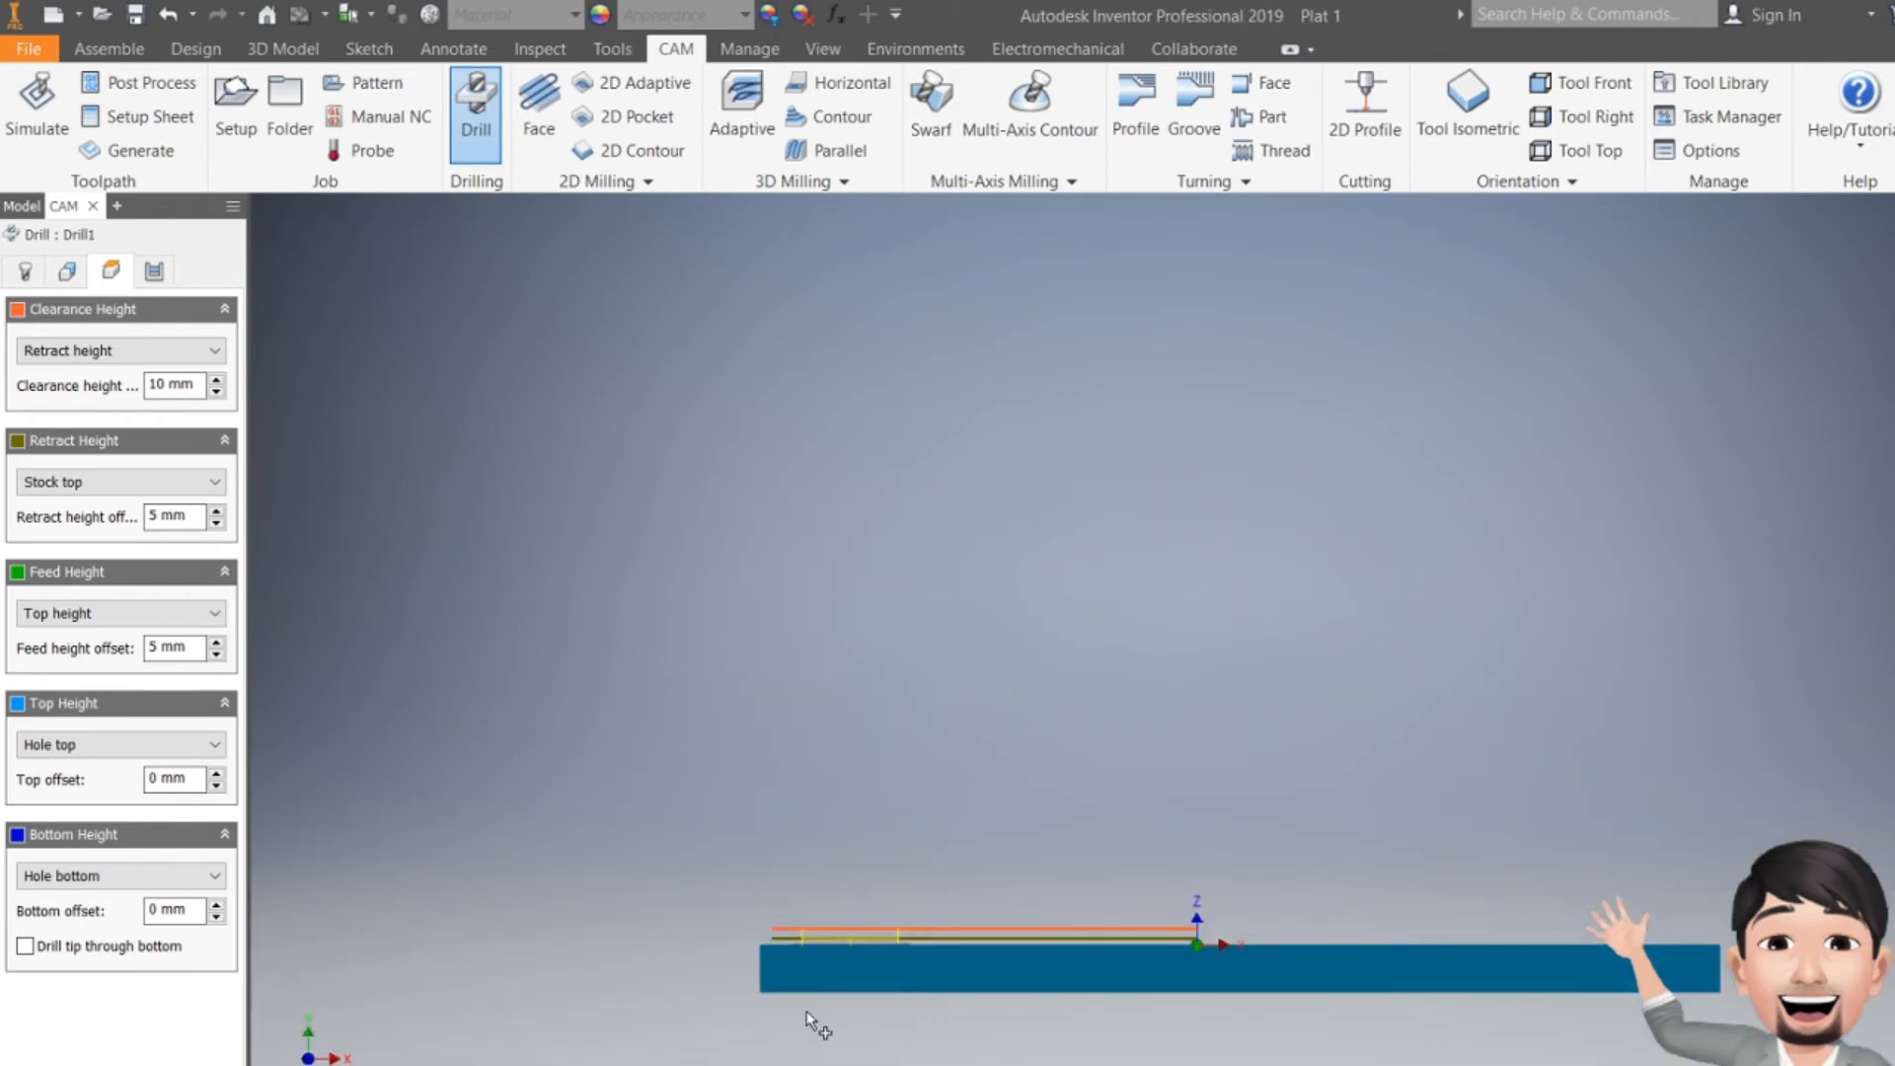
scroll(808, 1022, up, 5)
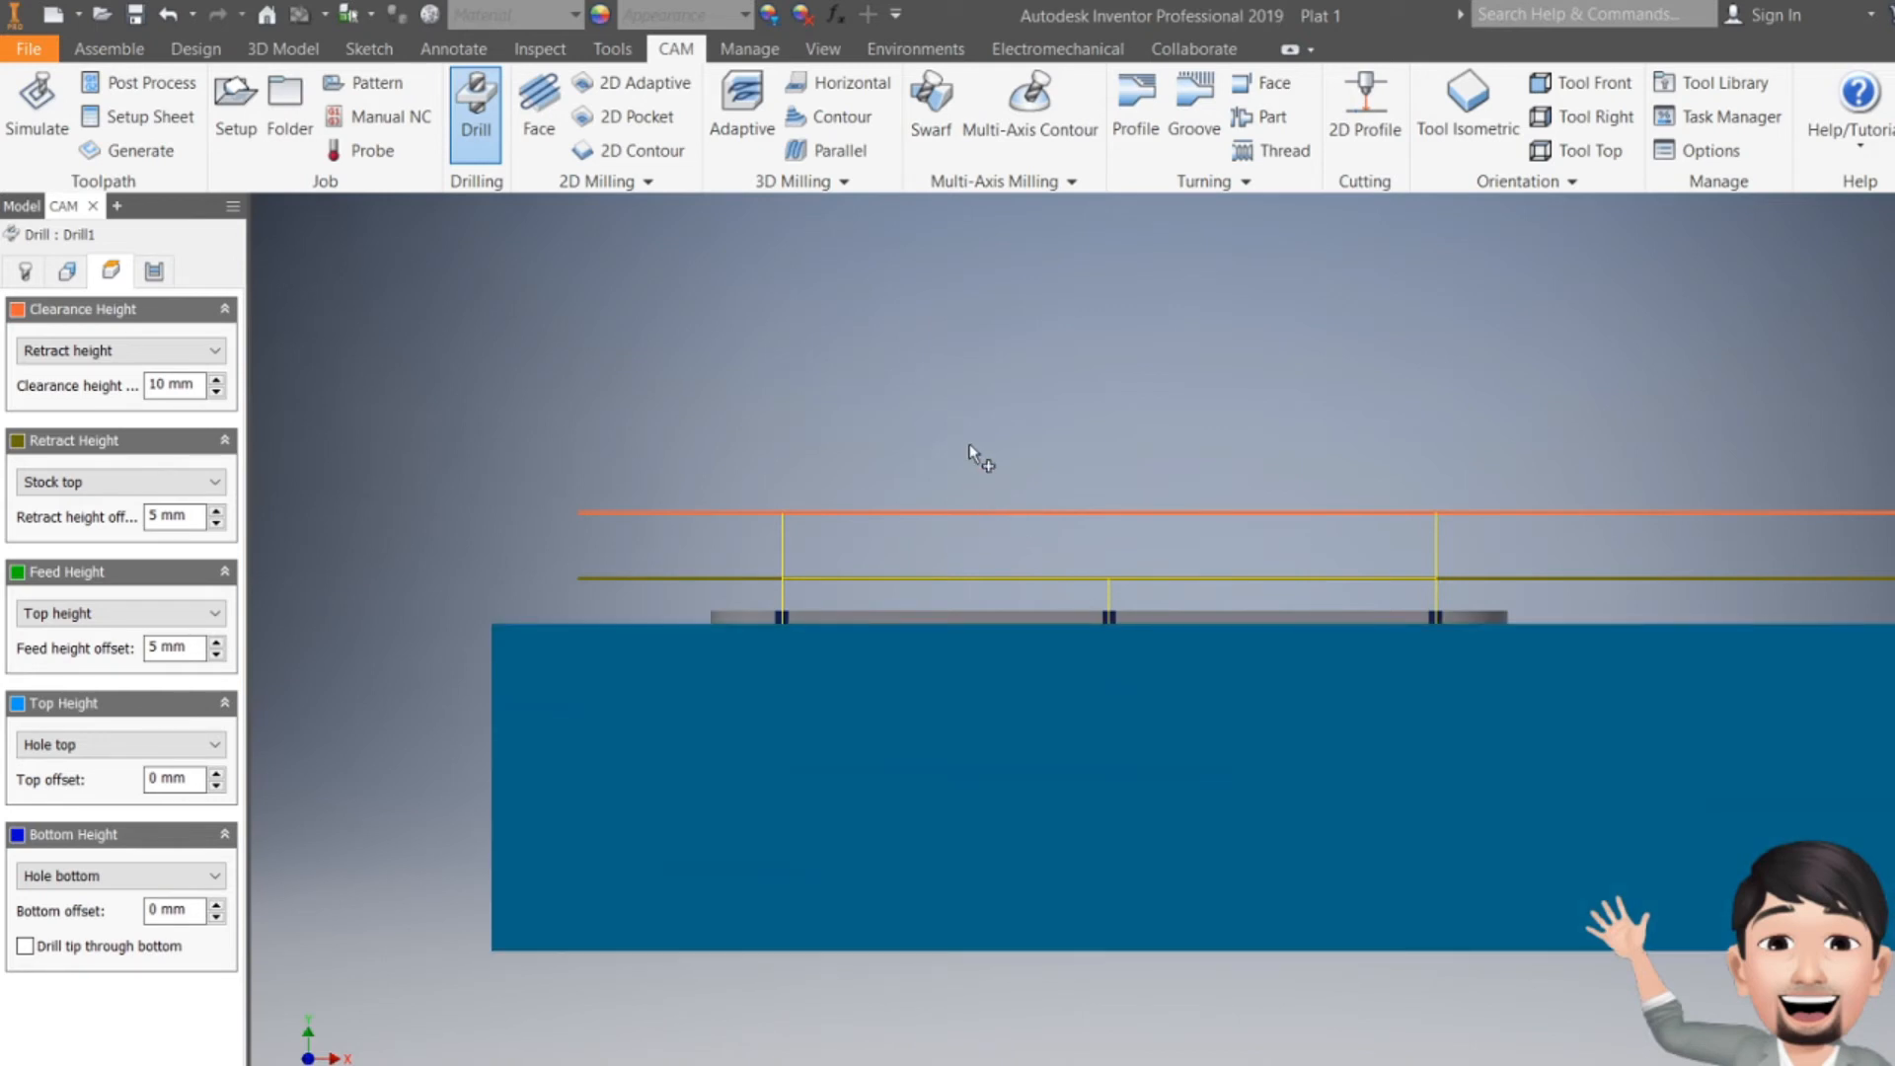
scroll(972, 434, down, 5)
scroll(984, 421, up, 7)
scroll(703, 772, down, 7)
scroll(584, 817, up, 5)
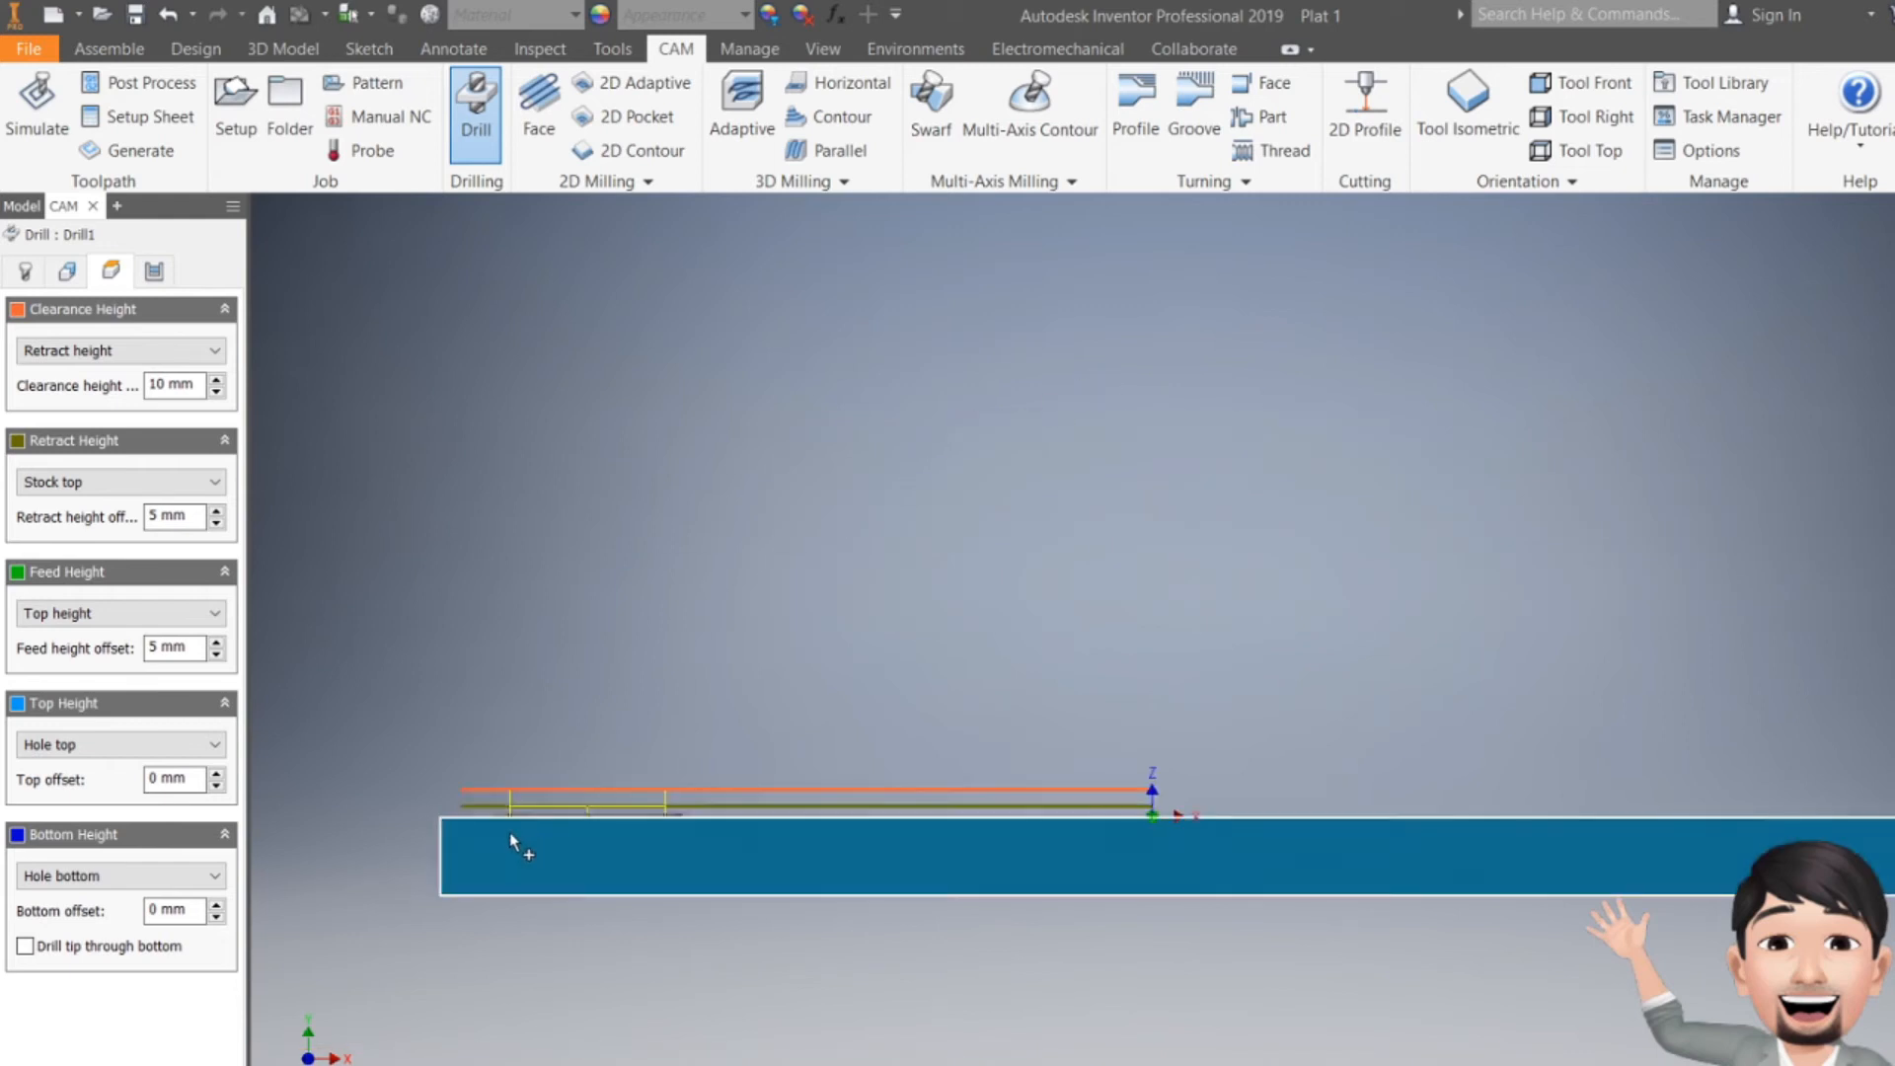
scroll(509, 832, up, 6)
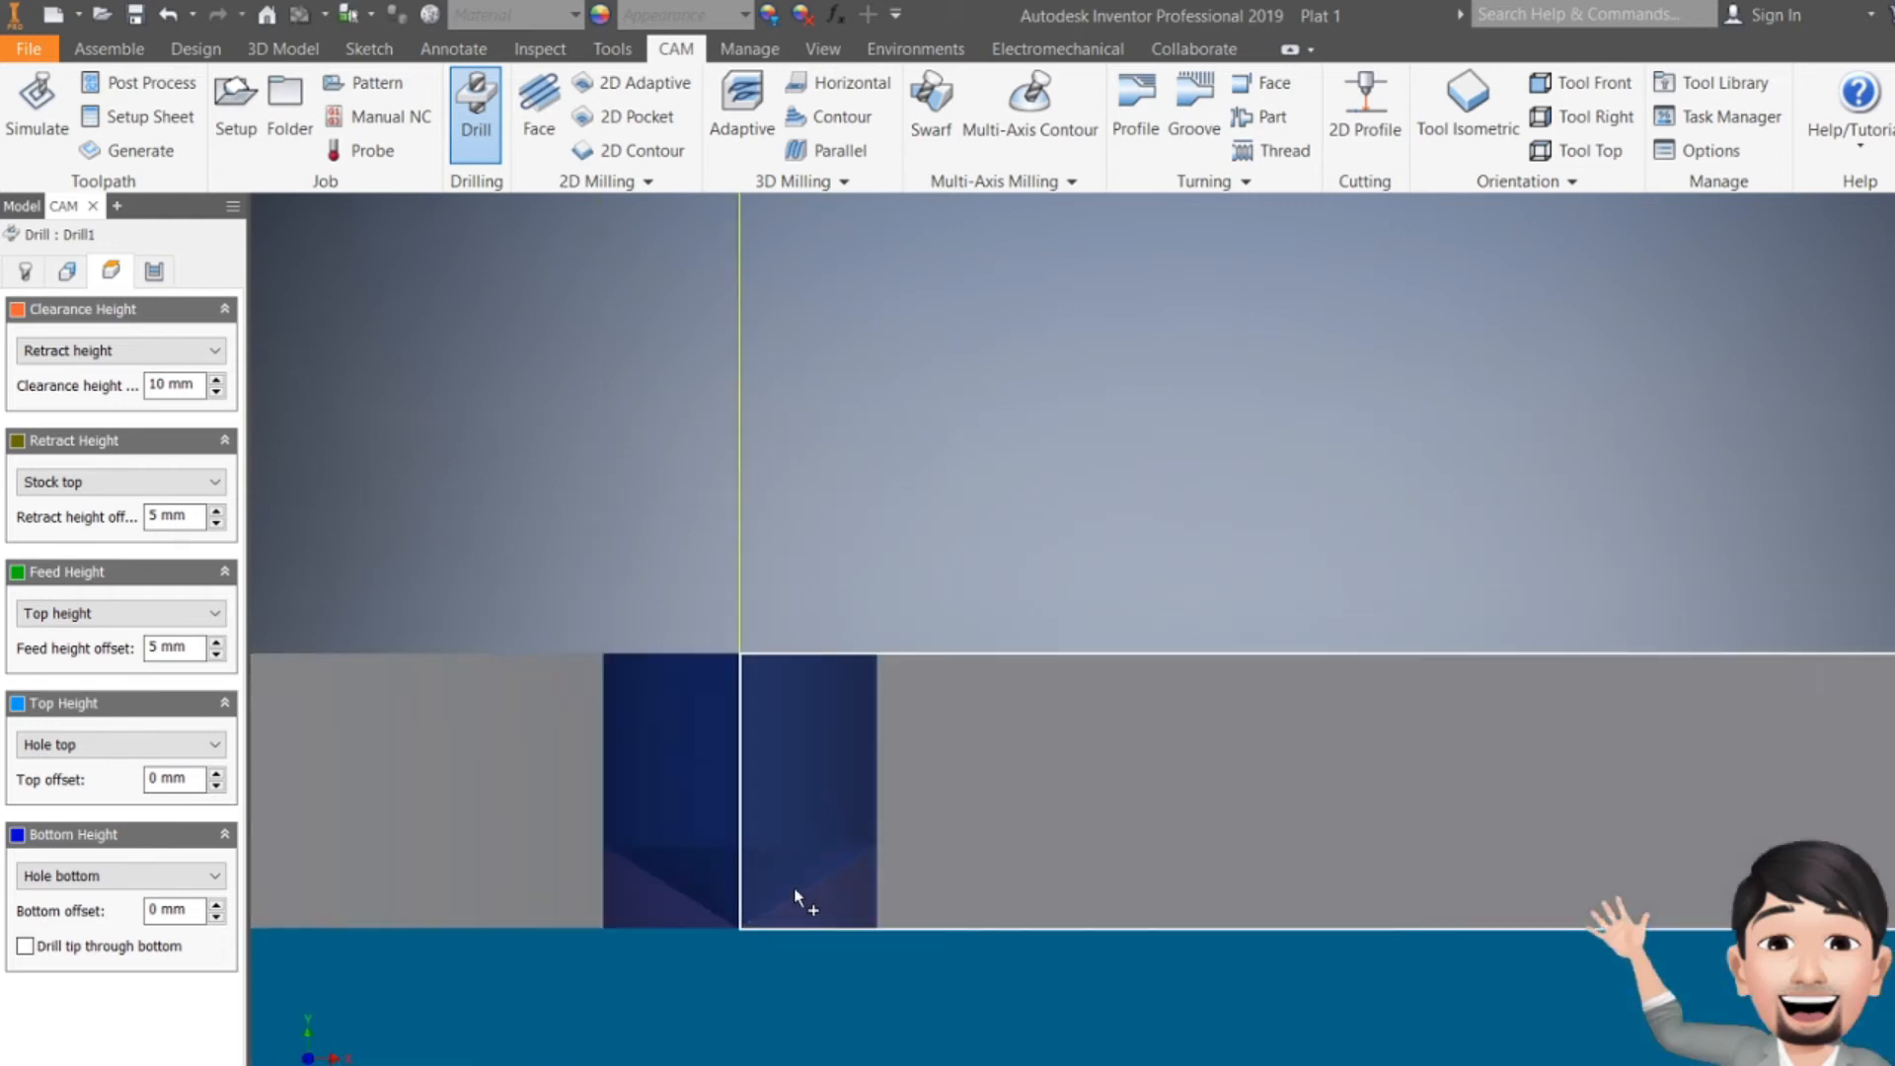
scroll(797, 897, up, 3)
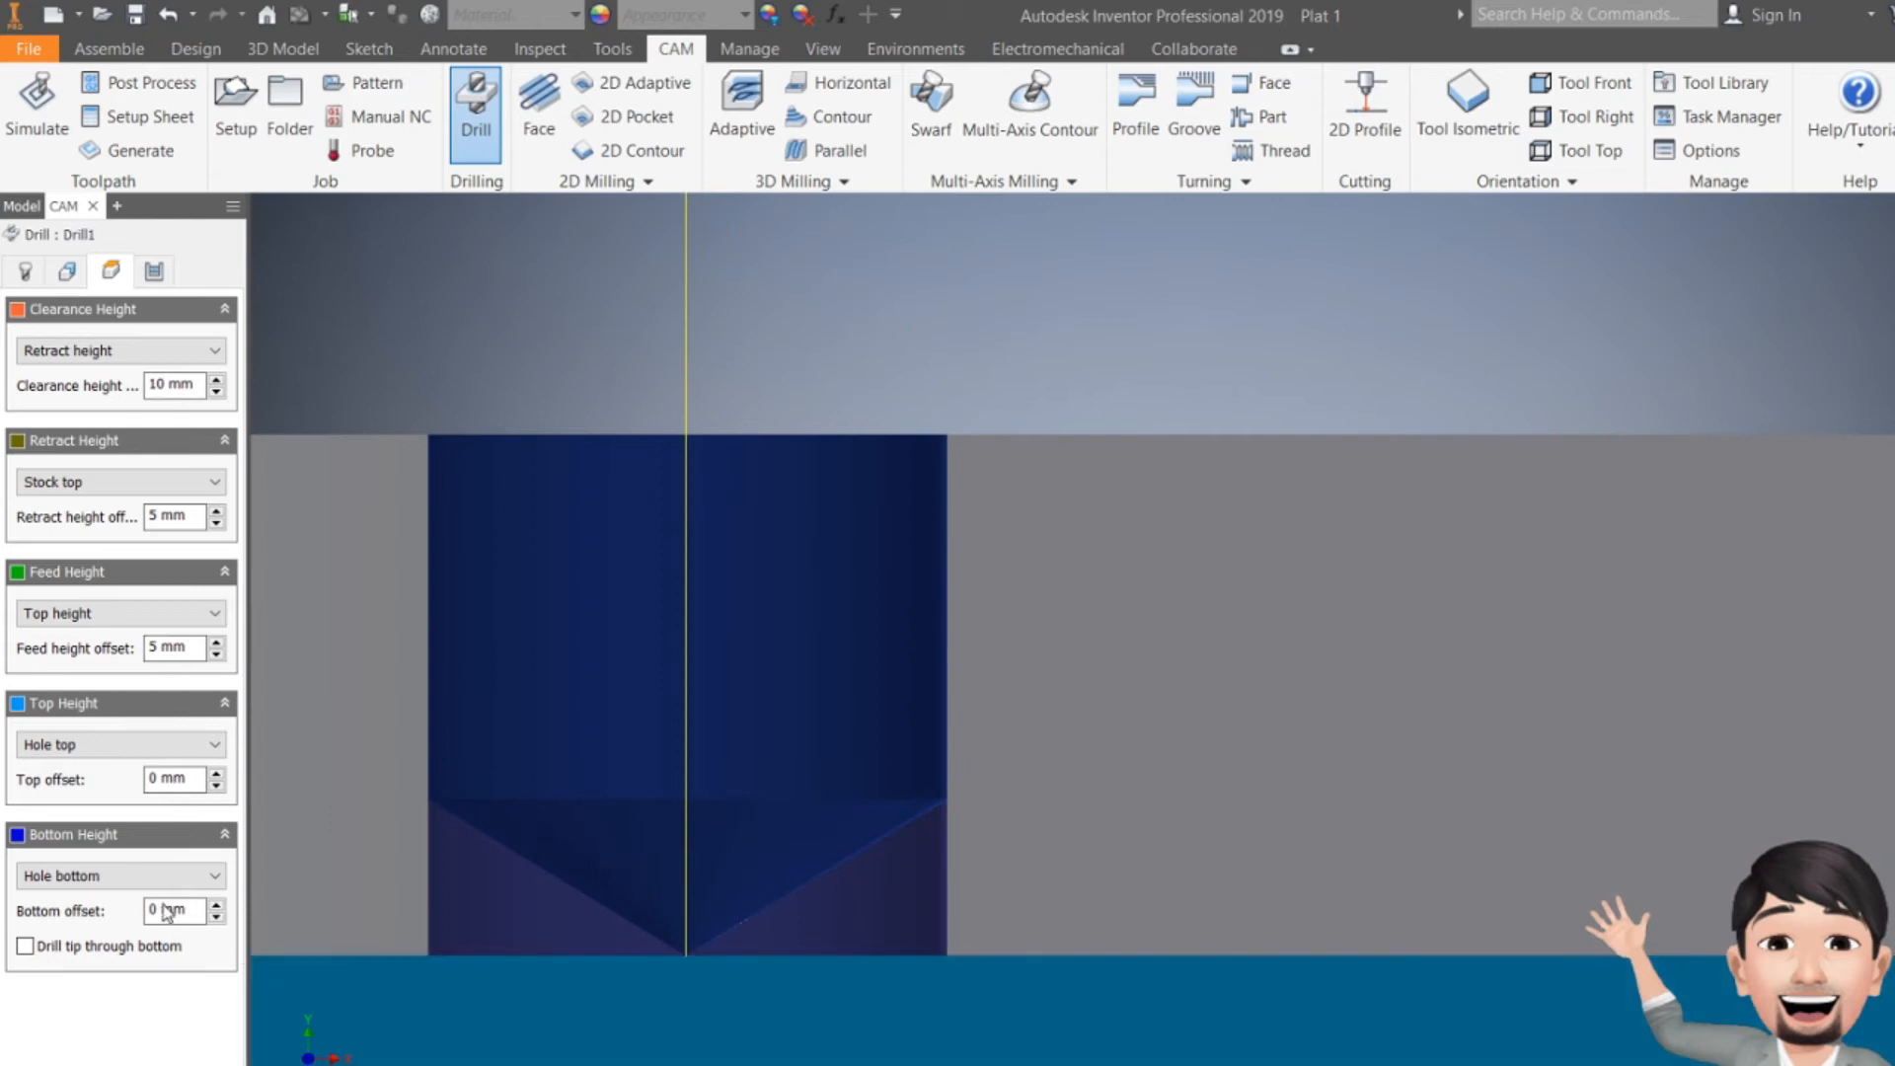
- Try bottom offsets of -2, -1 and -0.5 mm from the hole bottom, and settle on -0.8 mm
click(156, 910)
key(BackSpace)
text(-2)
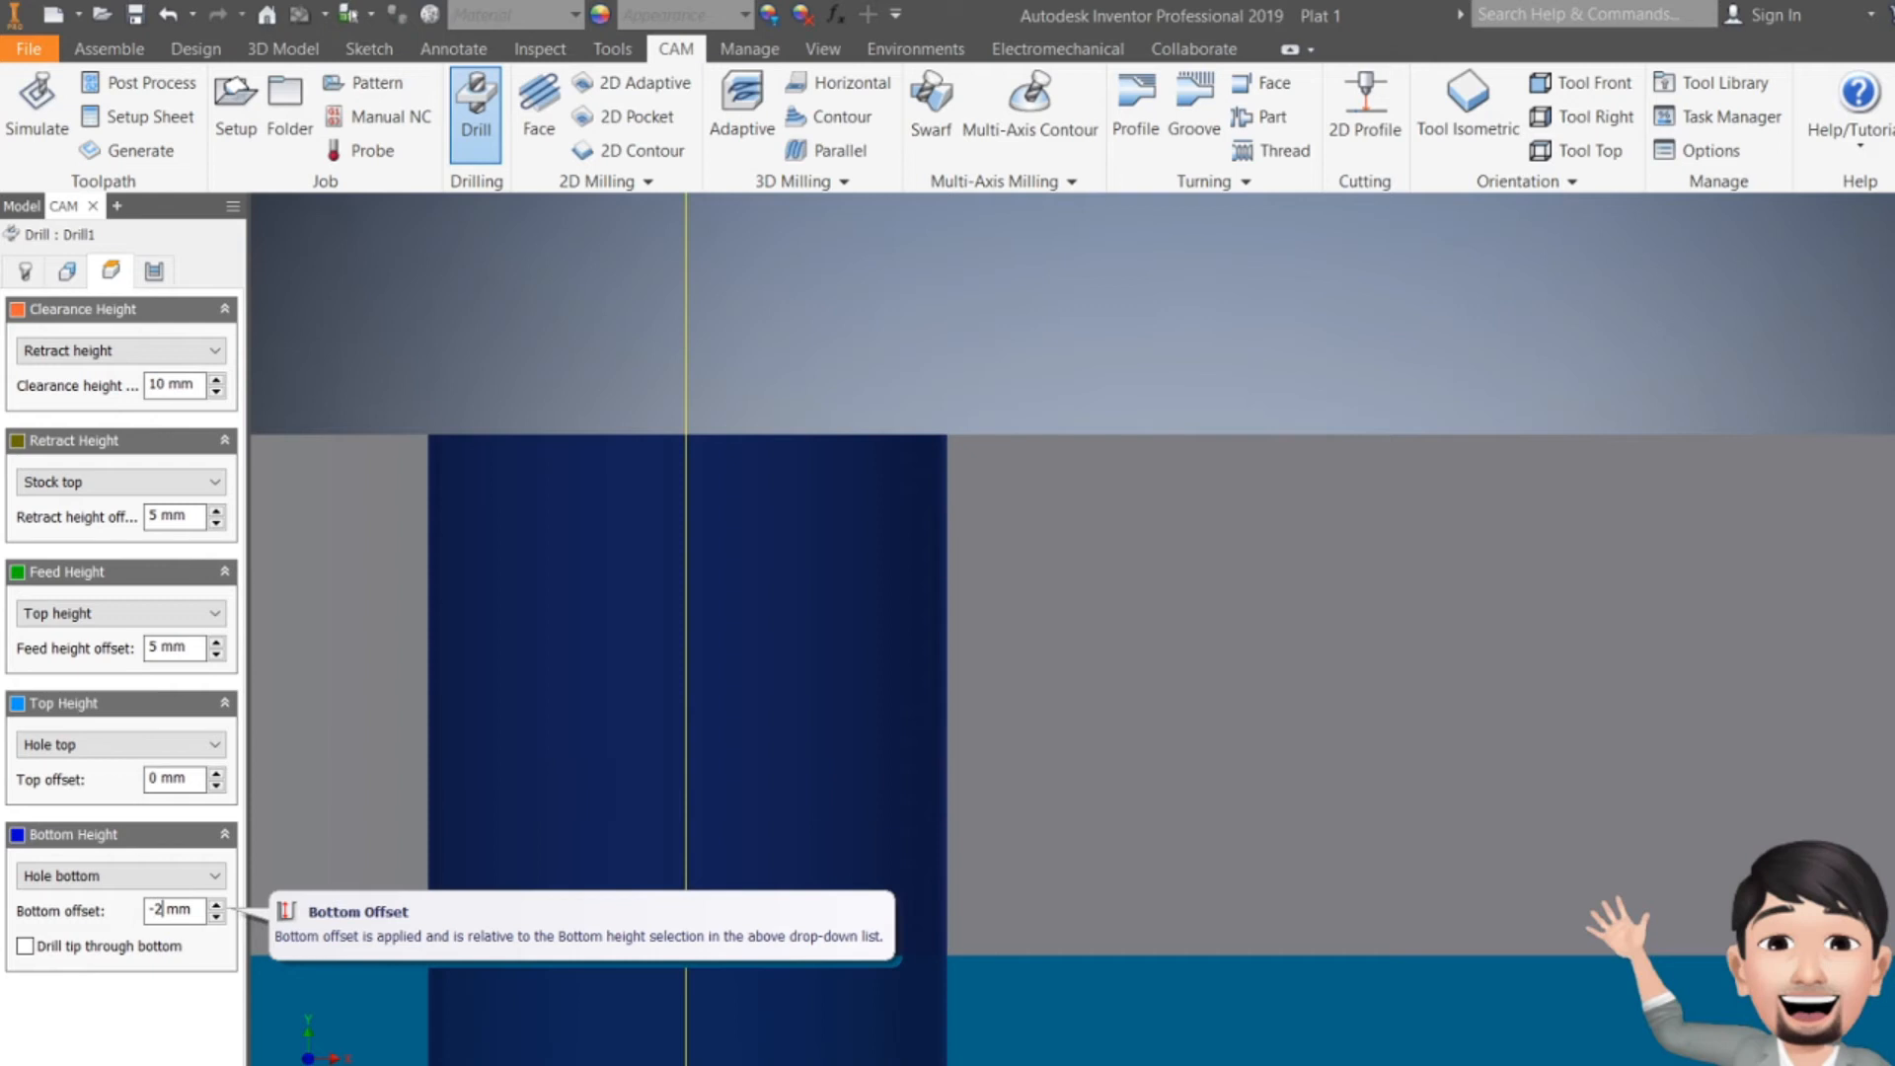
key(BackSpace)
text(1)
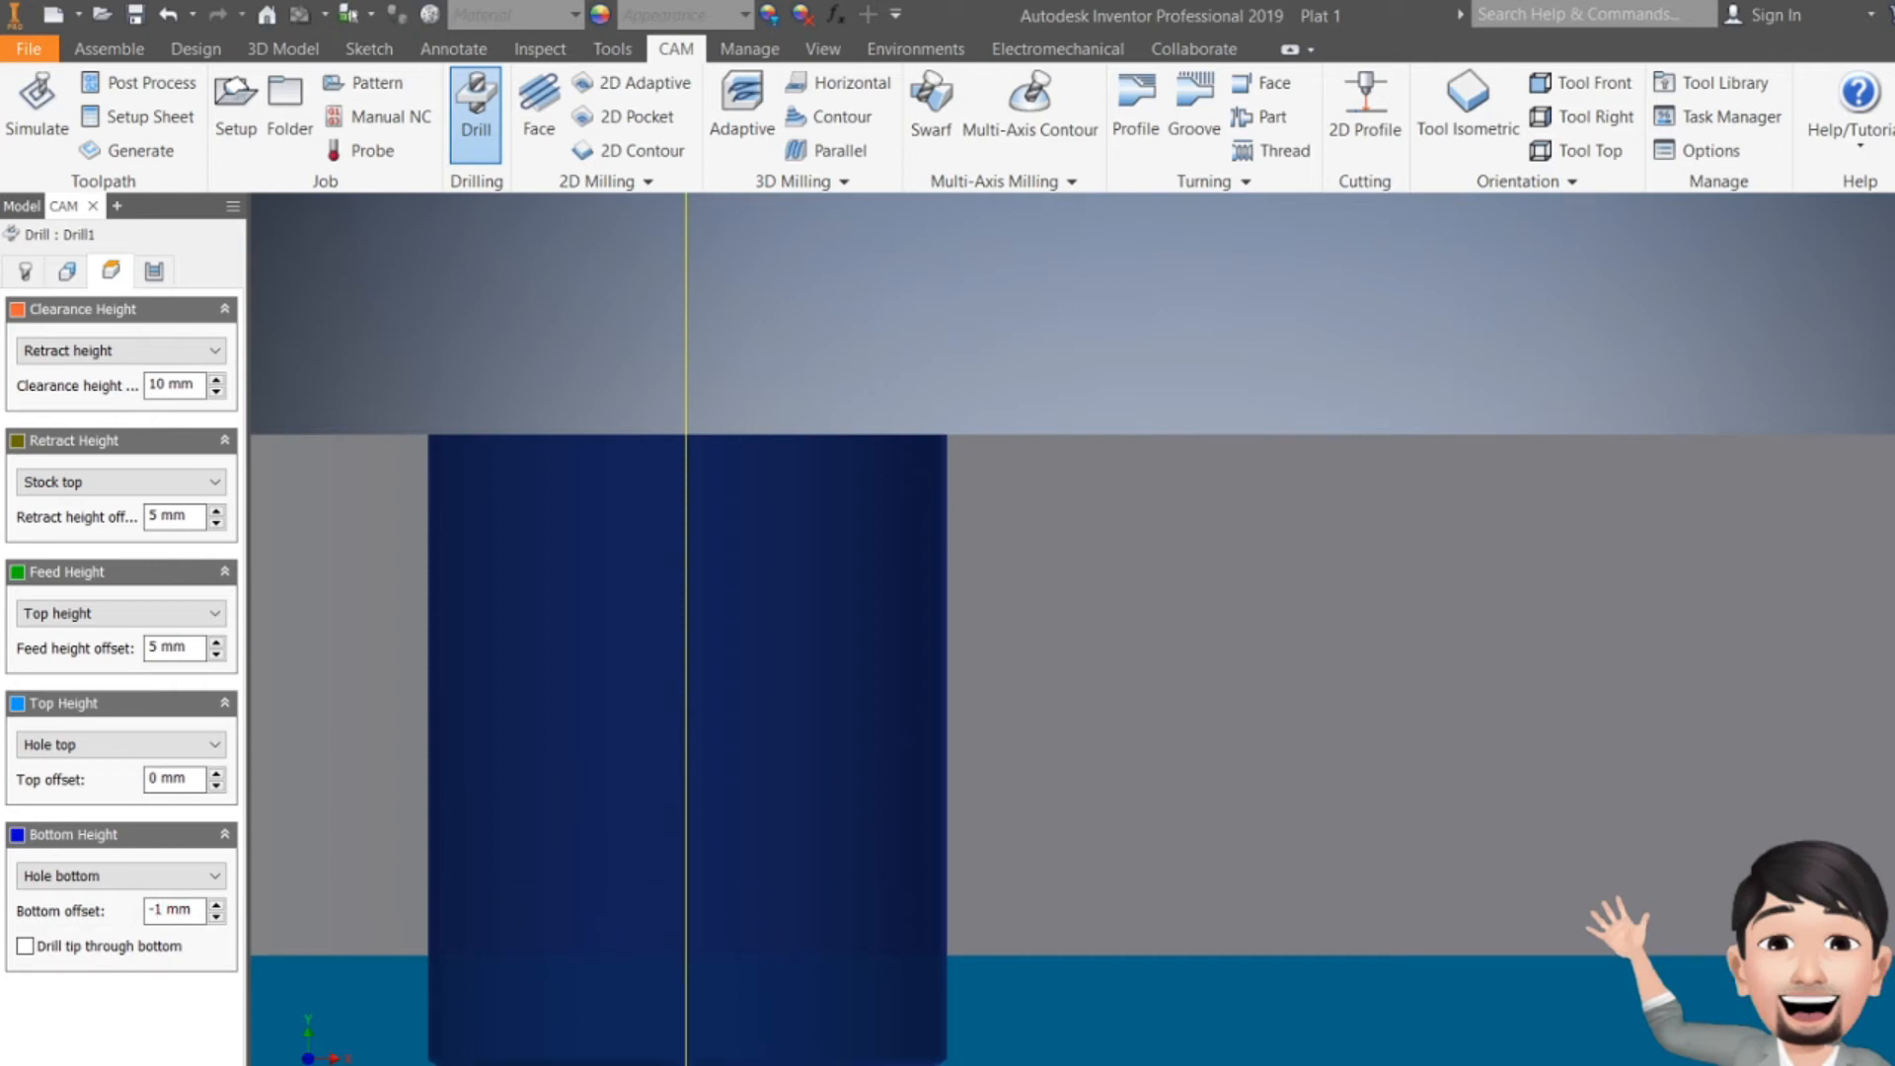
key(BackSpace)
text(0.5)
key(BackSpace)
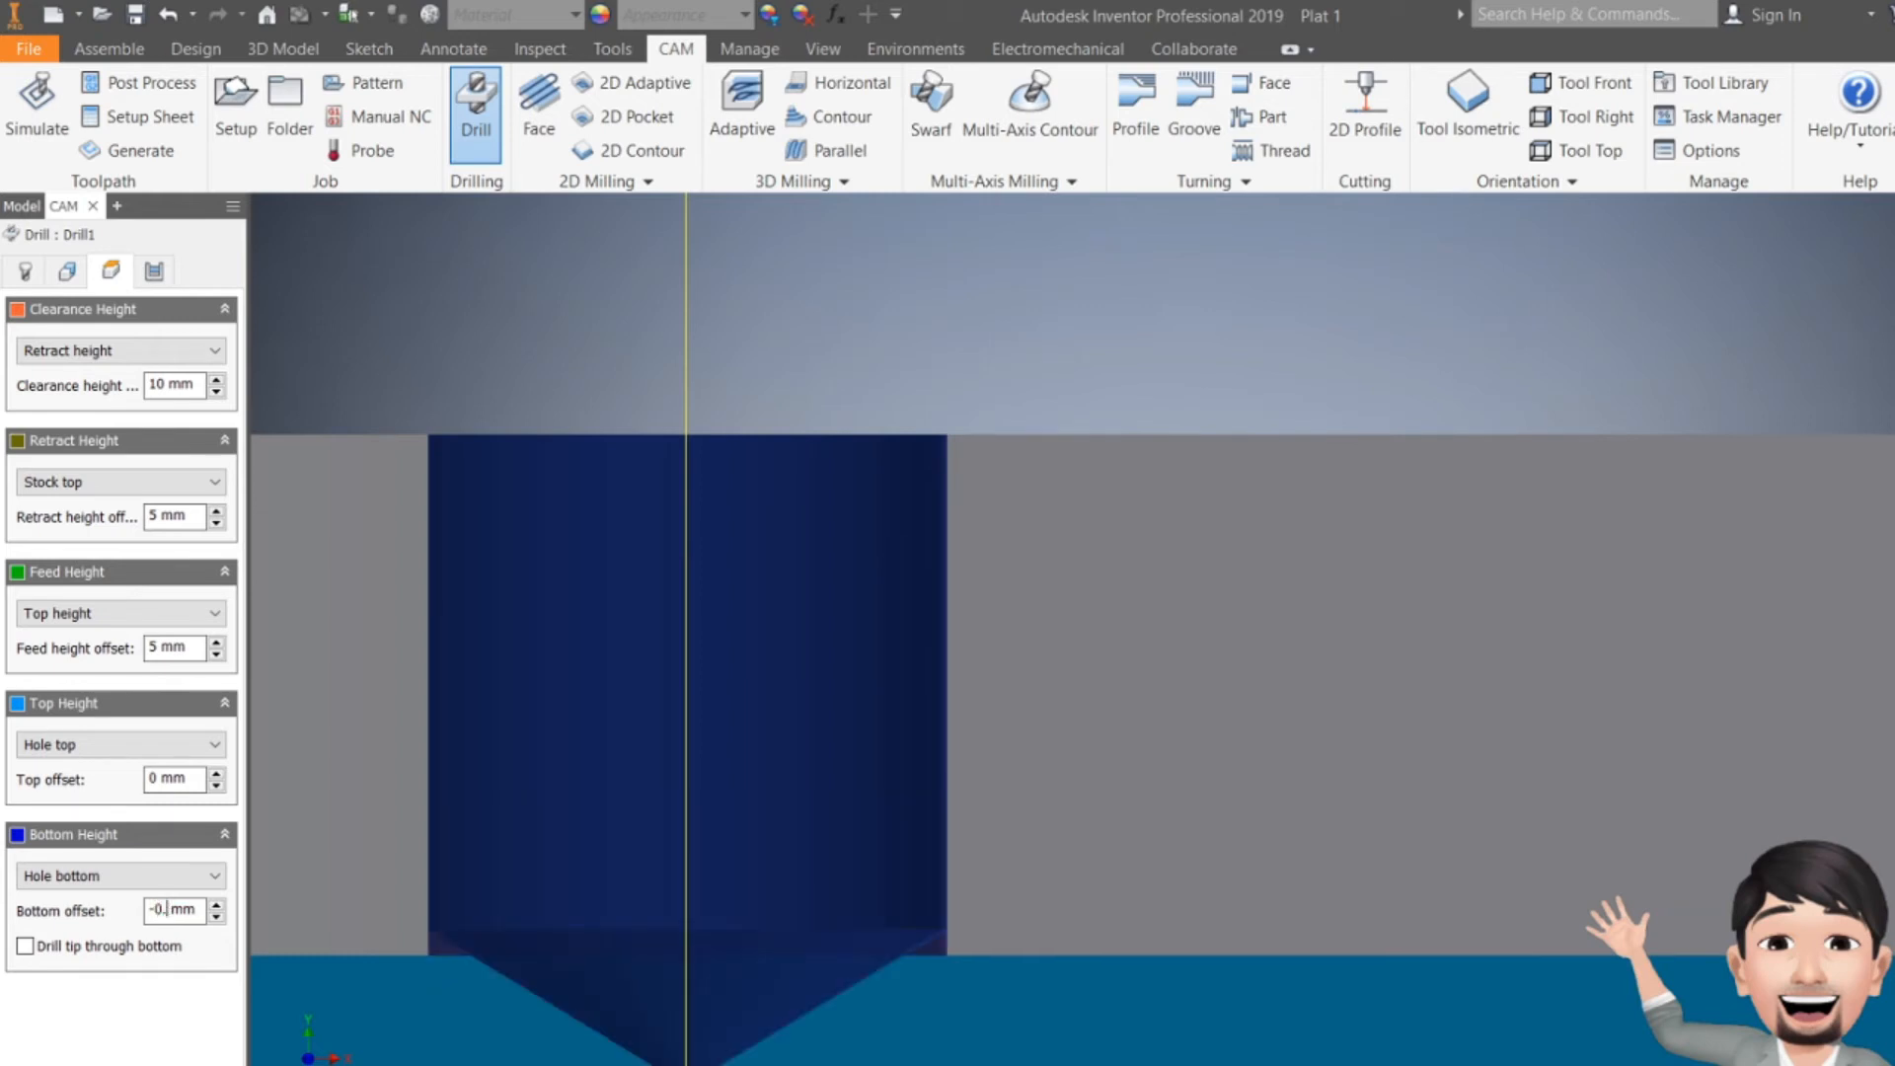
text(8)
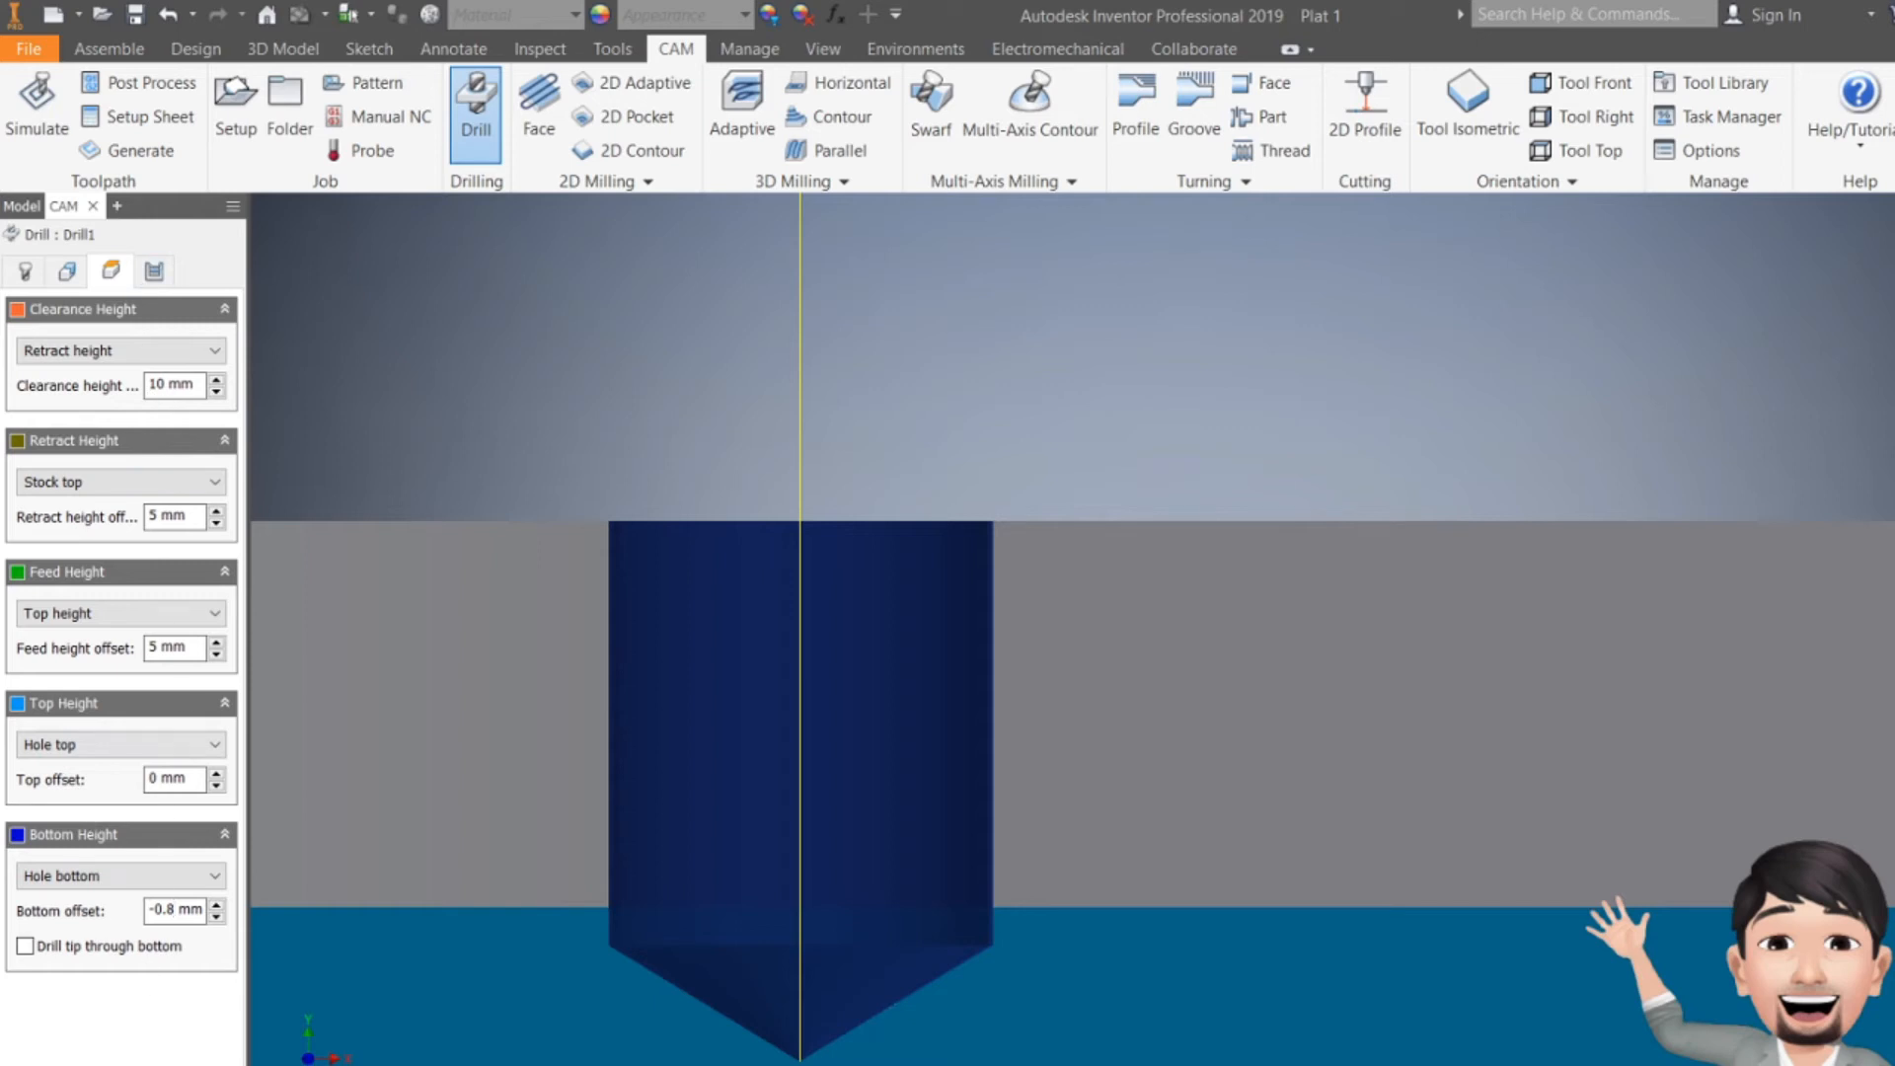
- Review the available drilling cycle types, keep Drilling - rapid out, and confirm the drilling operation
click(154, 275)
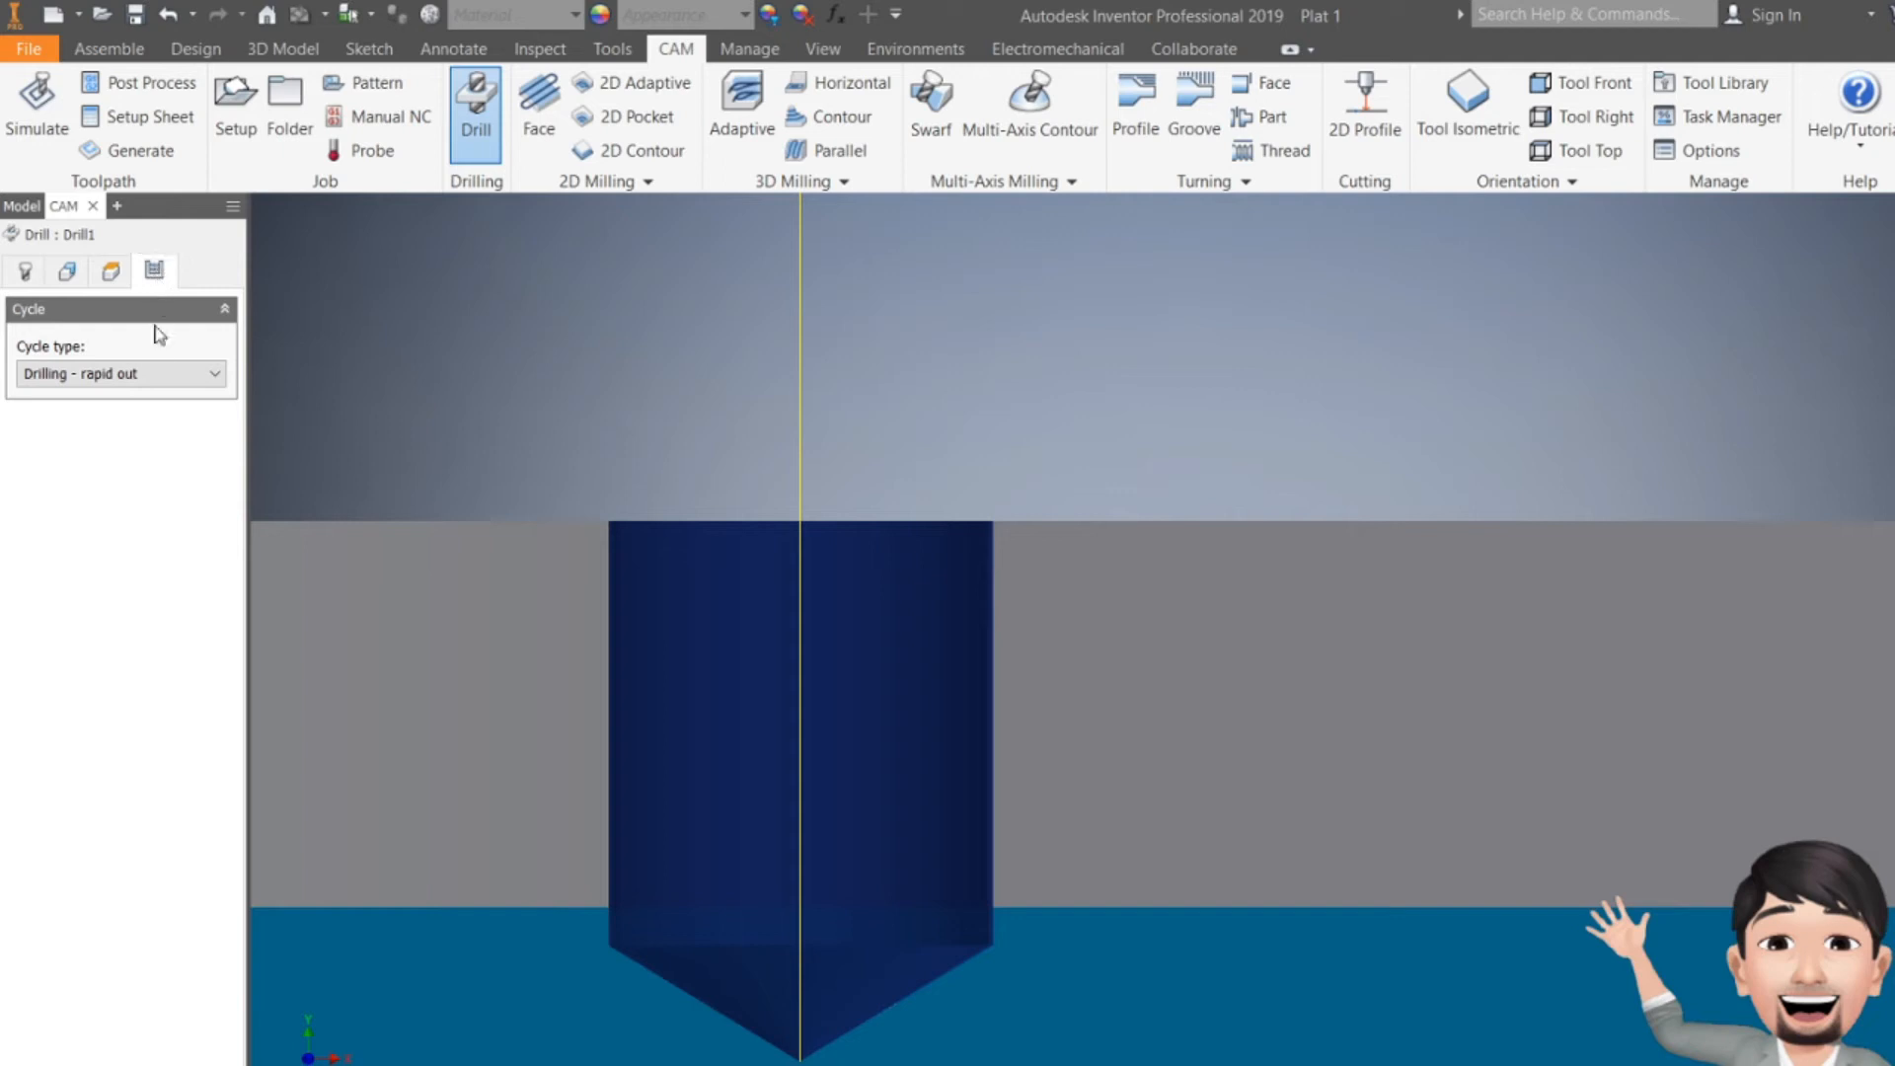
click(155, 374)
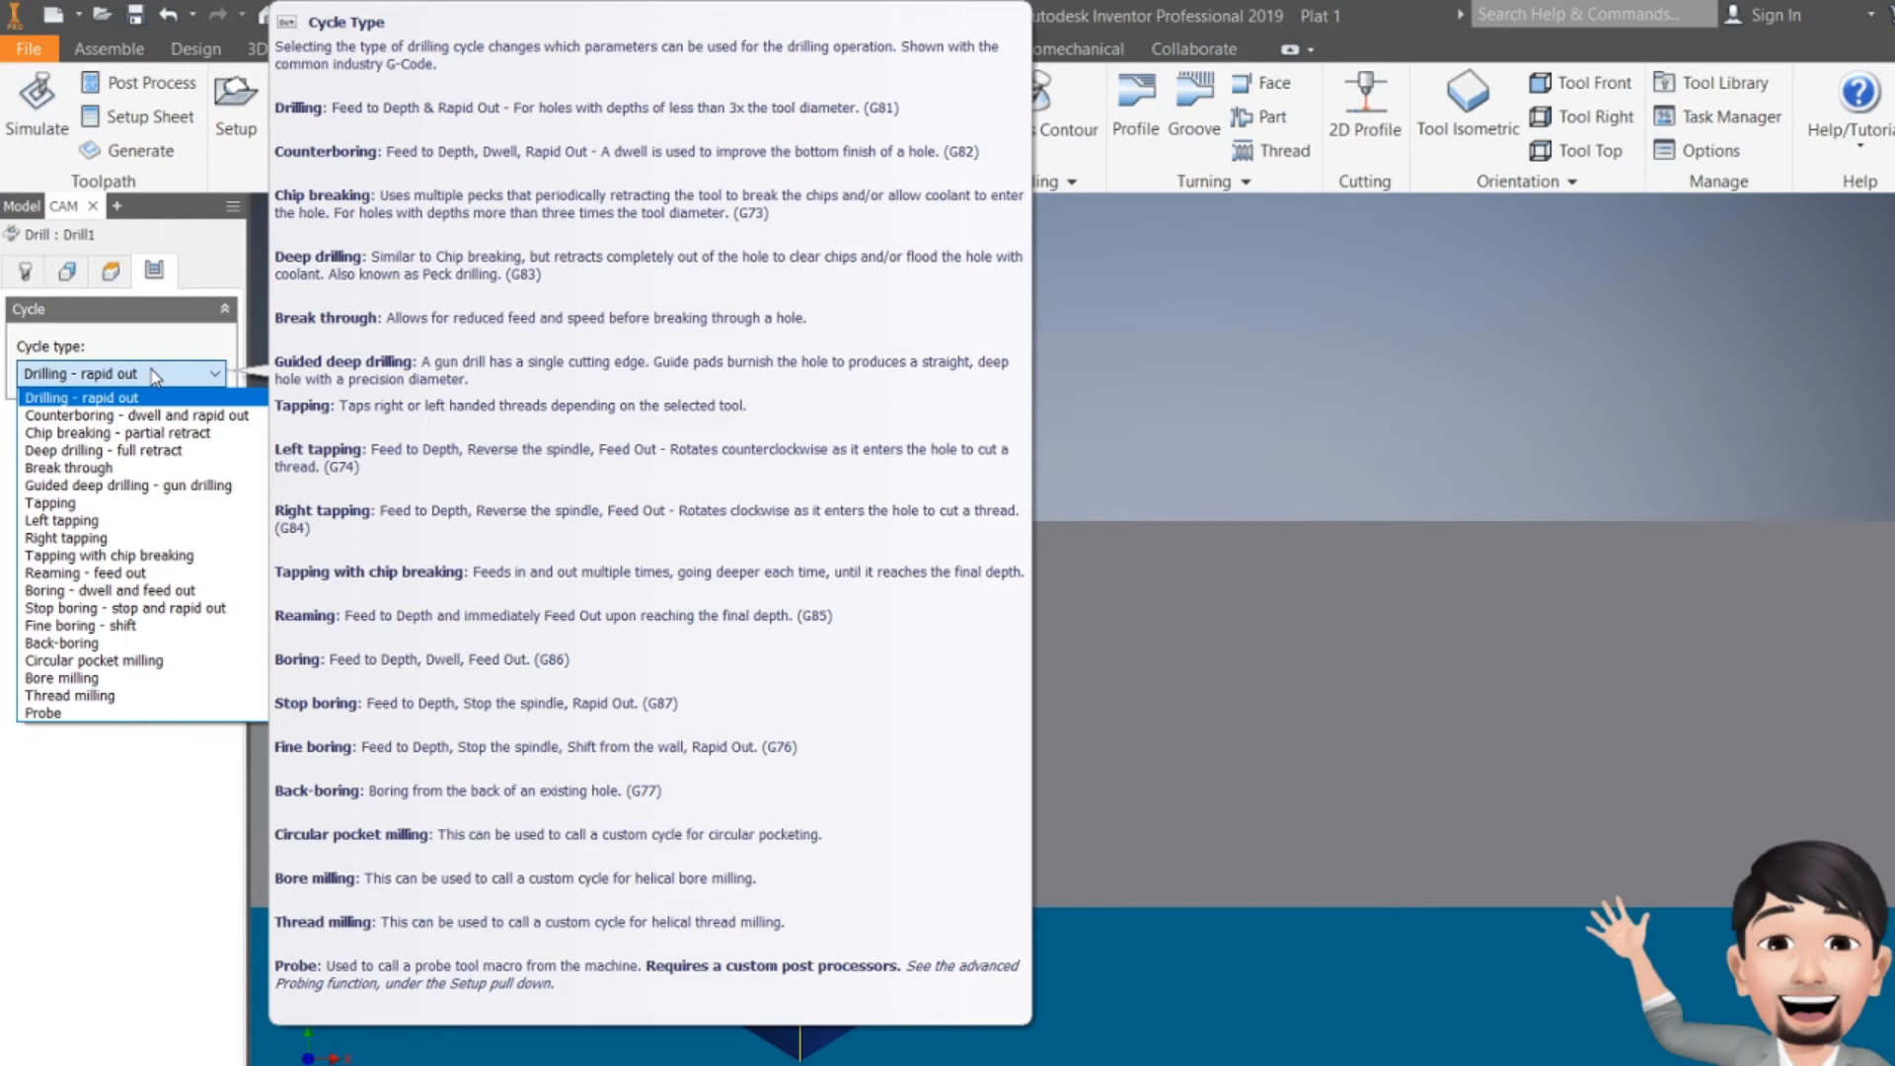
click(155, 377)
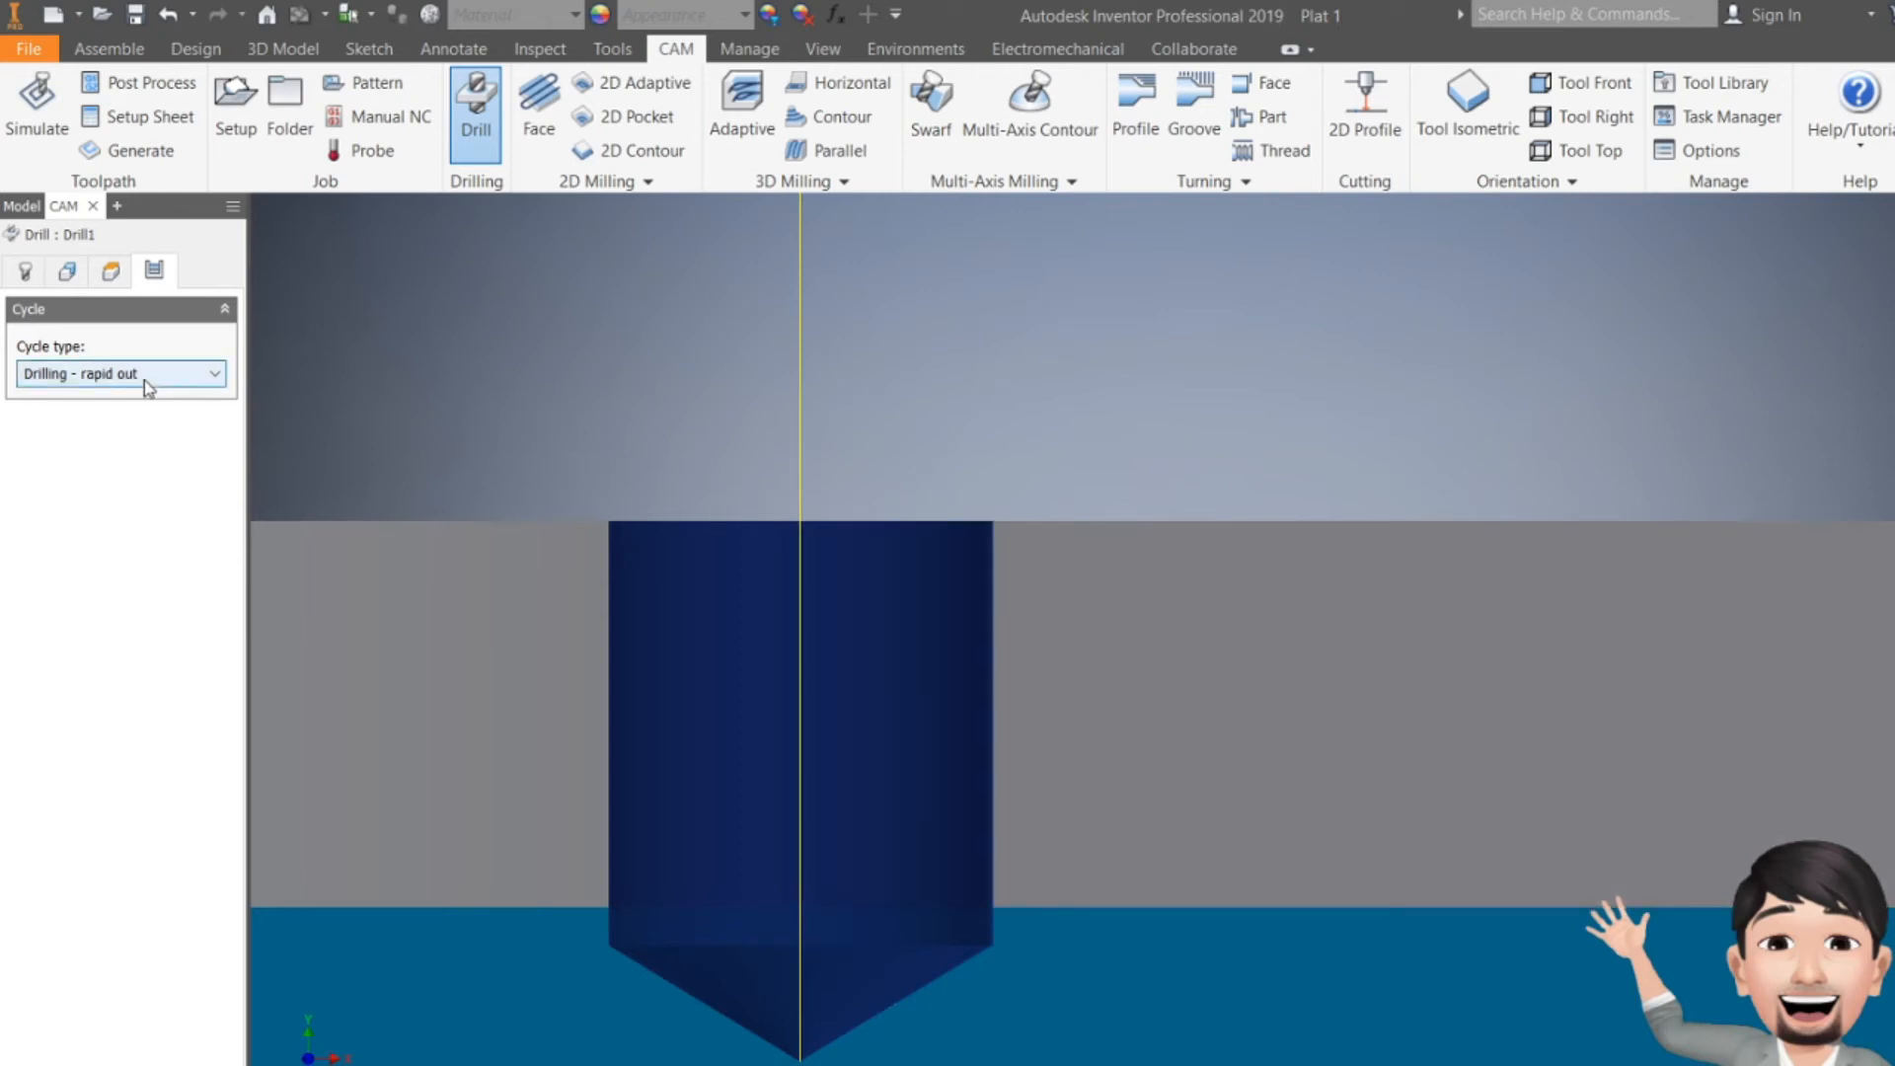
mouse_move(144, 381)
scroll(1086, 363, up, 4)
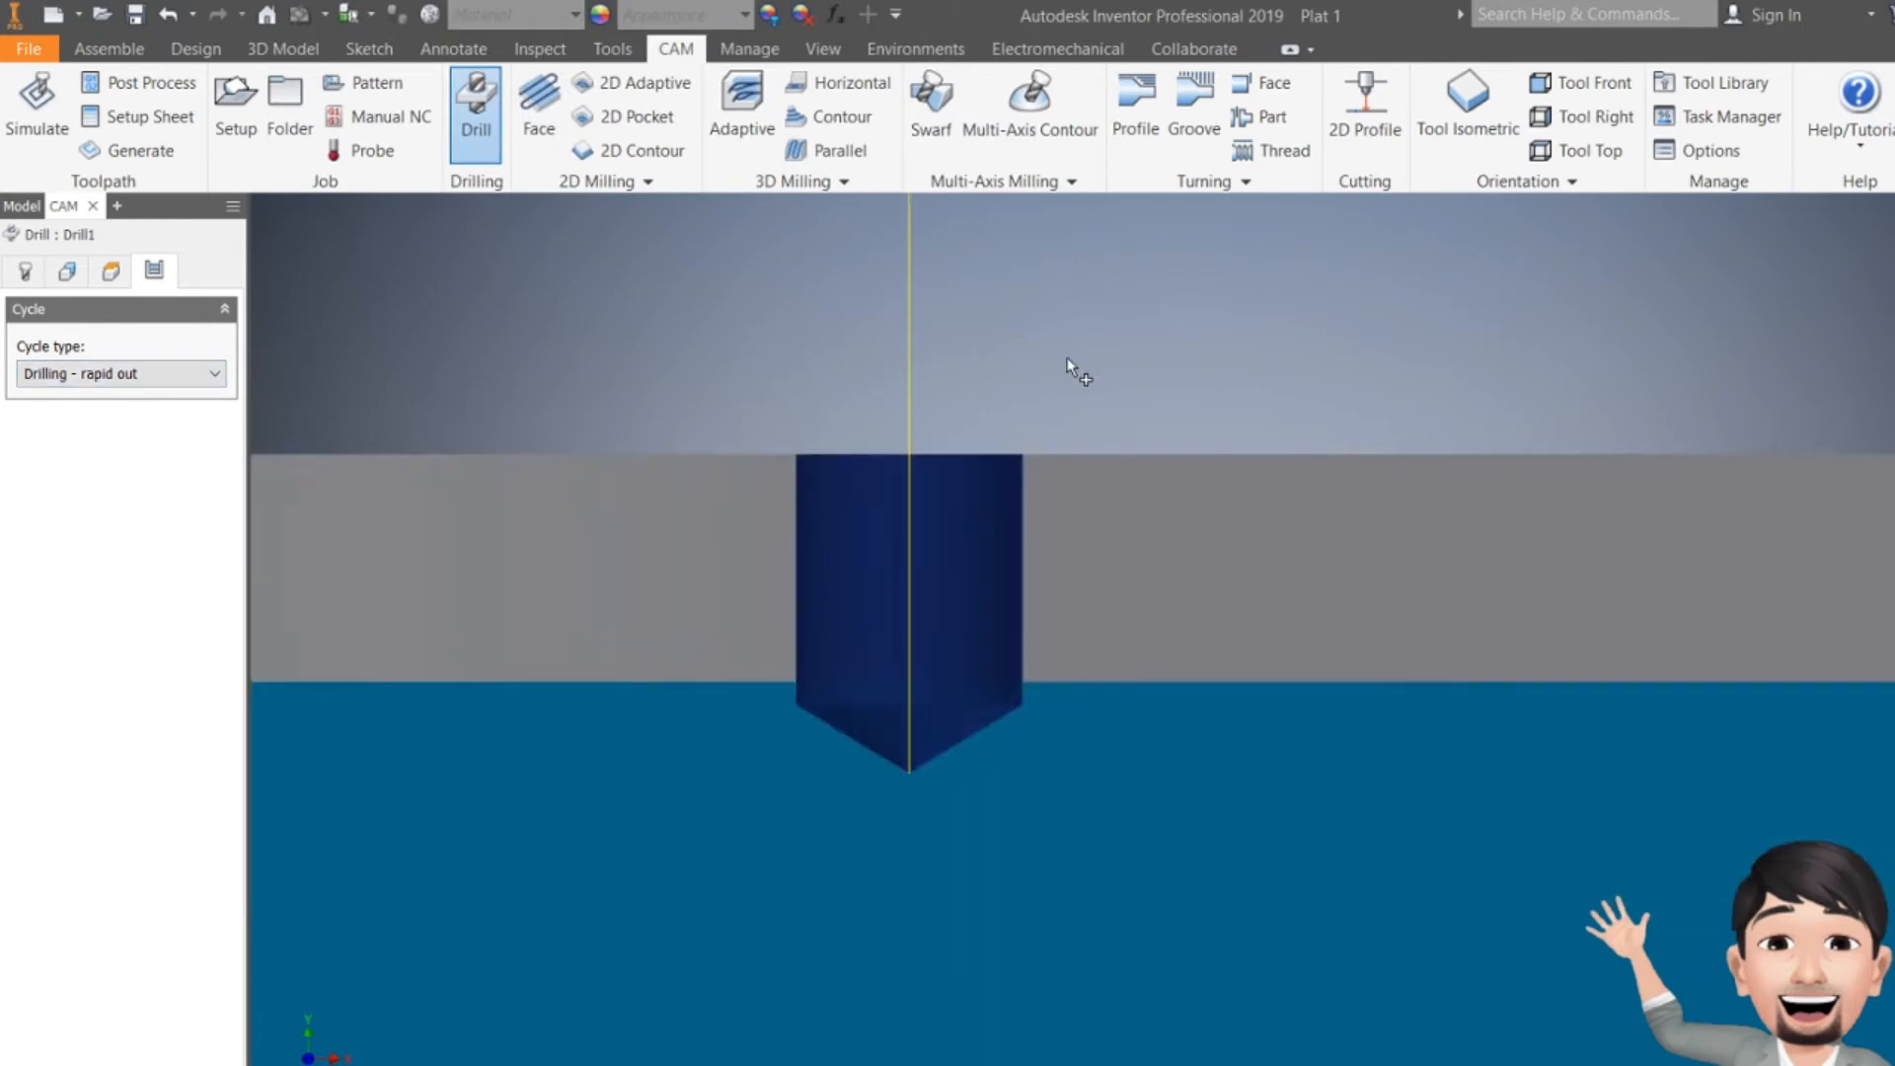
key(Return)
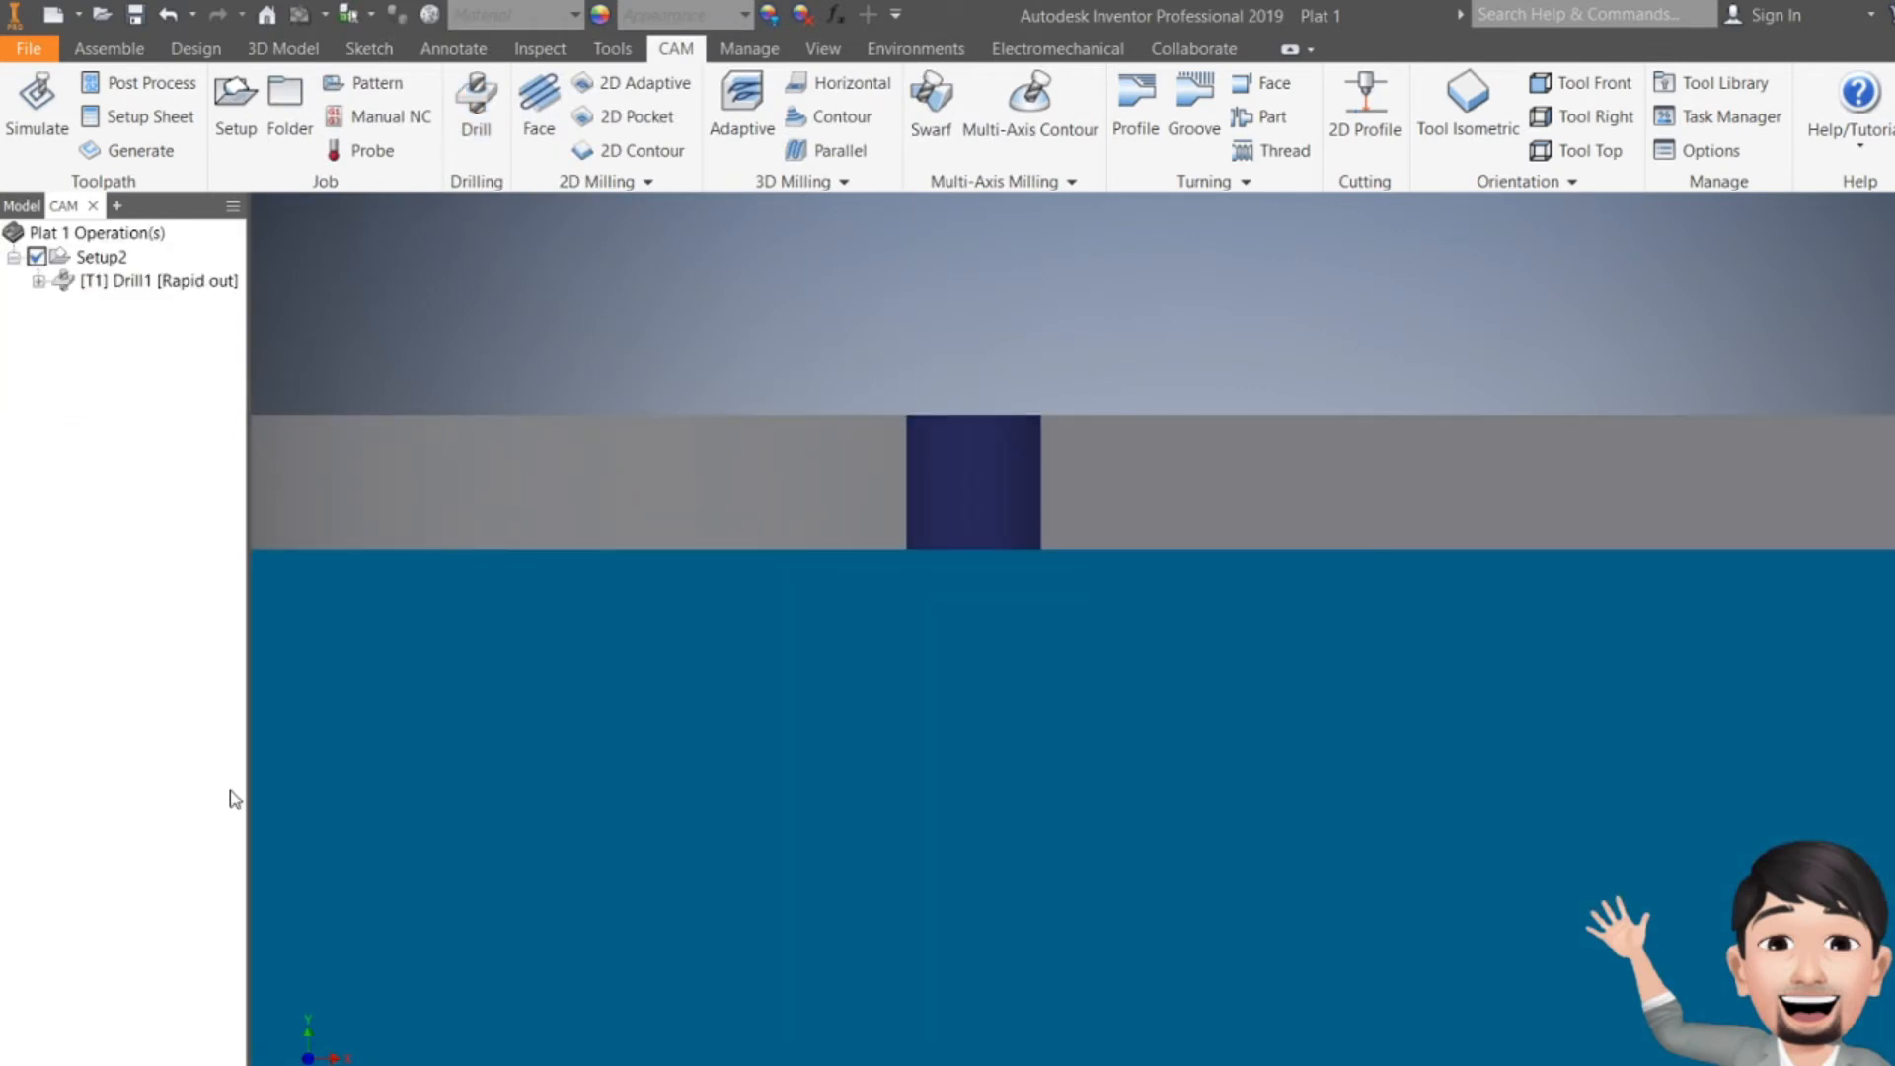
- Run the toolpath simulation of the Drill1 operation over the whole plate and close the simulation
scroll(921, 671, up, 4)
key(F6)
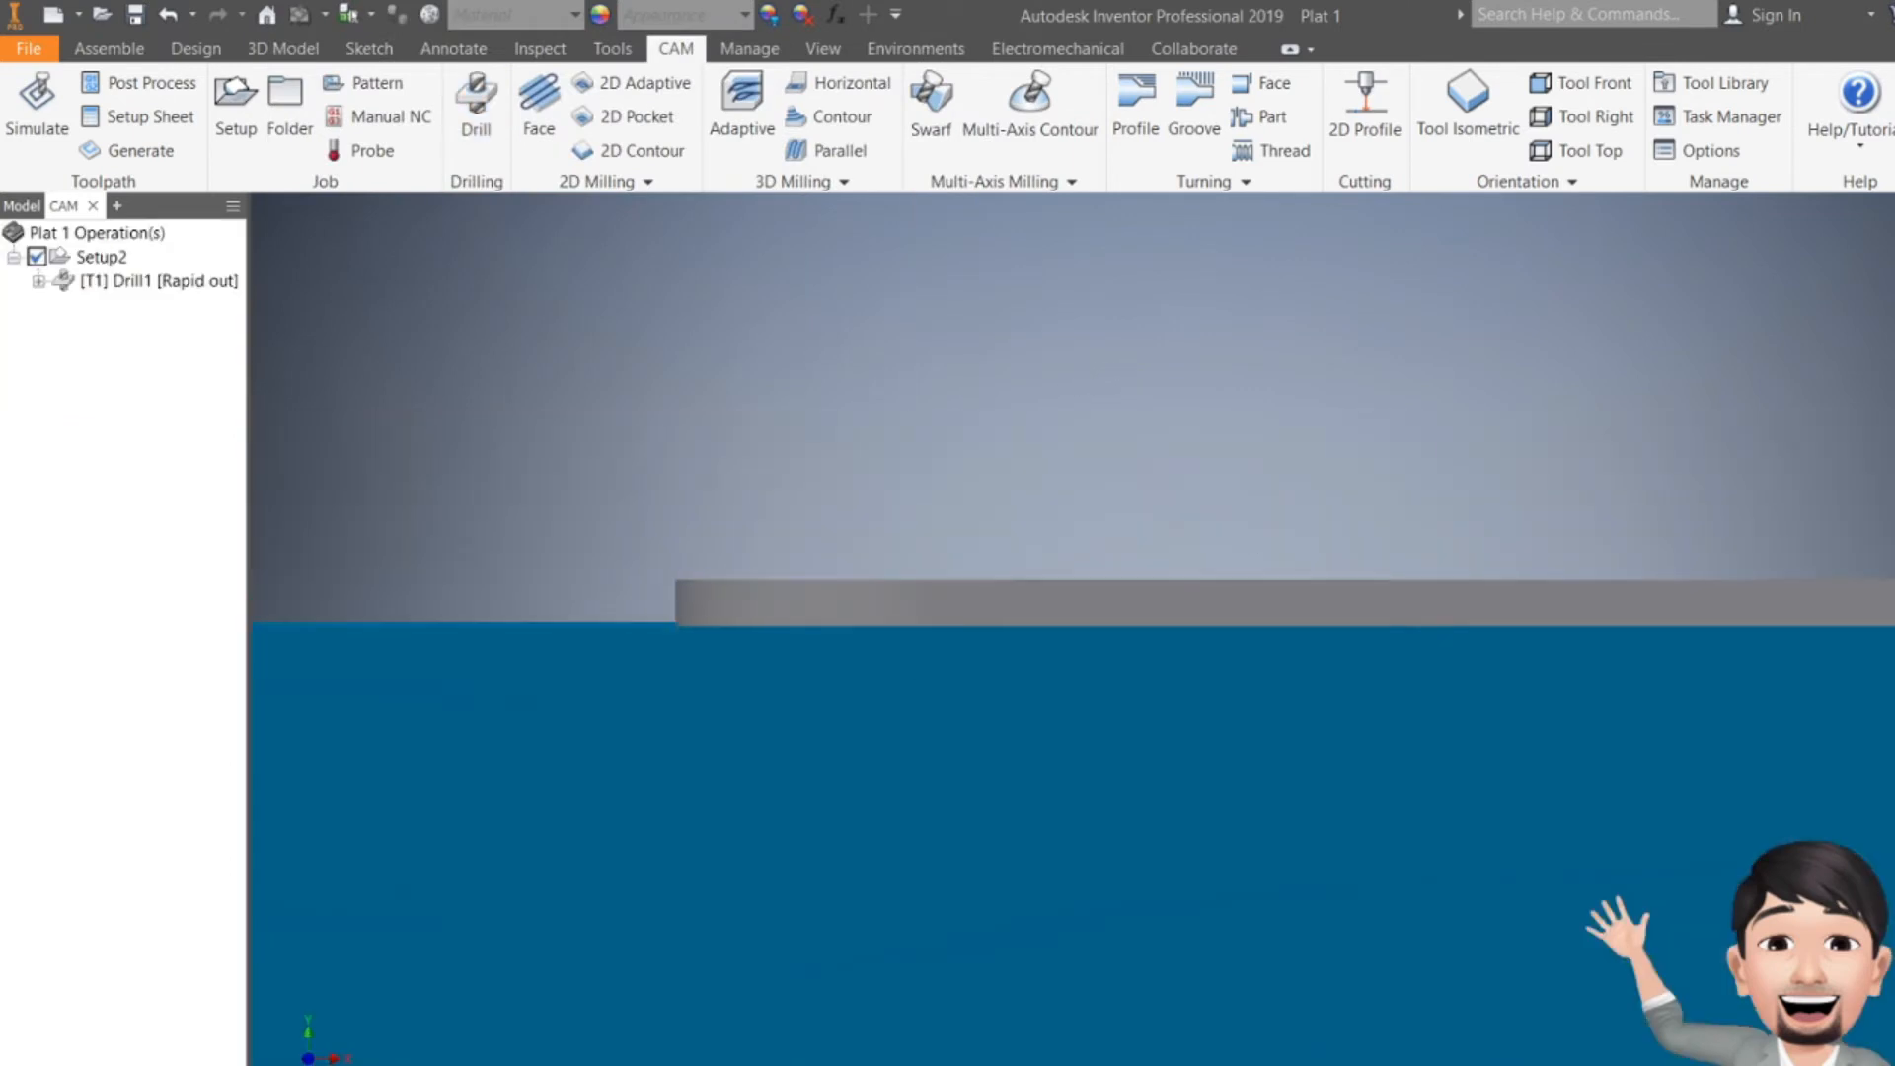
scroll(642, 354, down, 5)
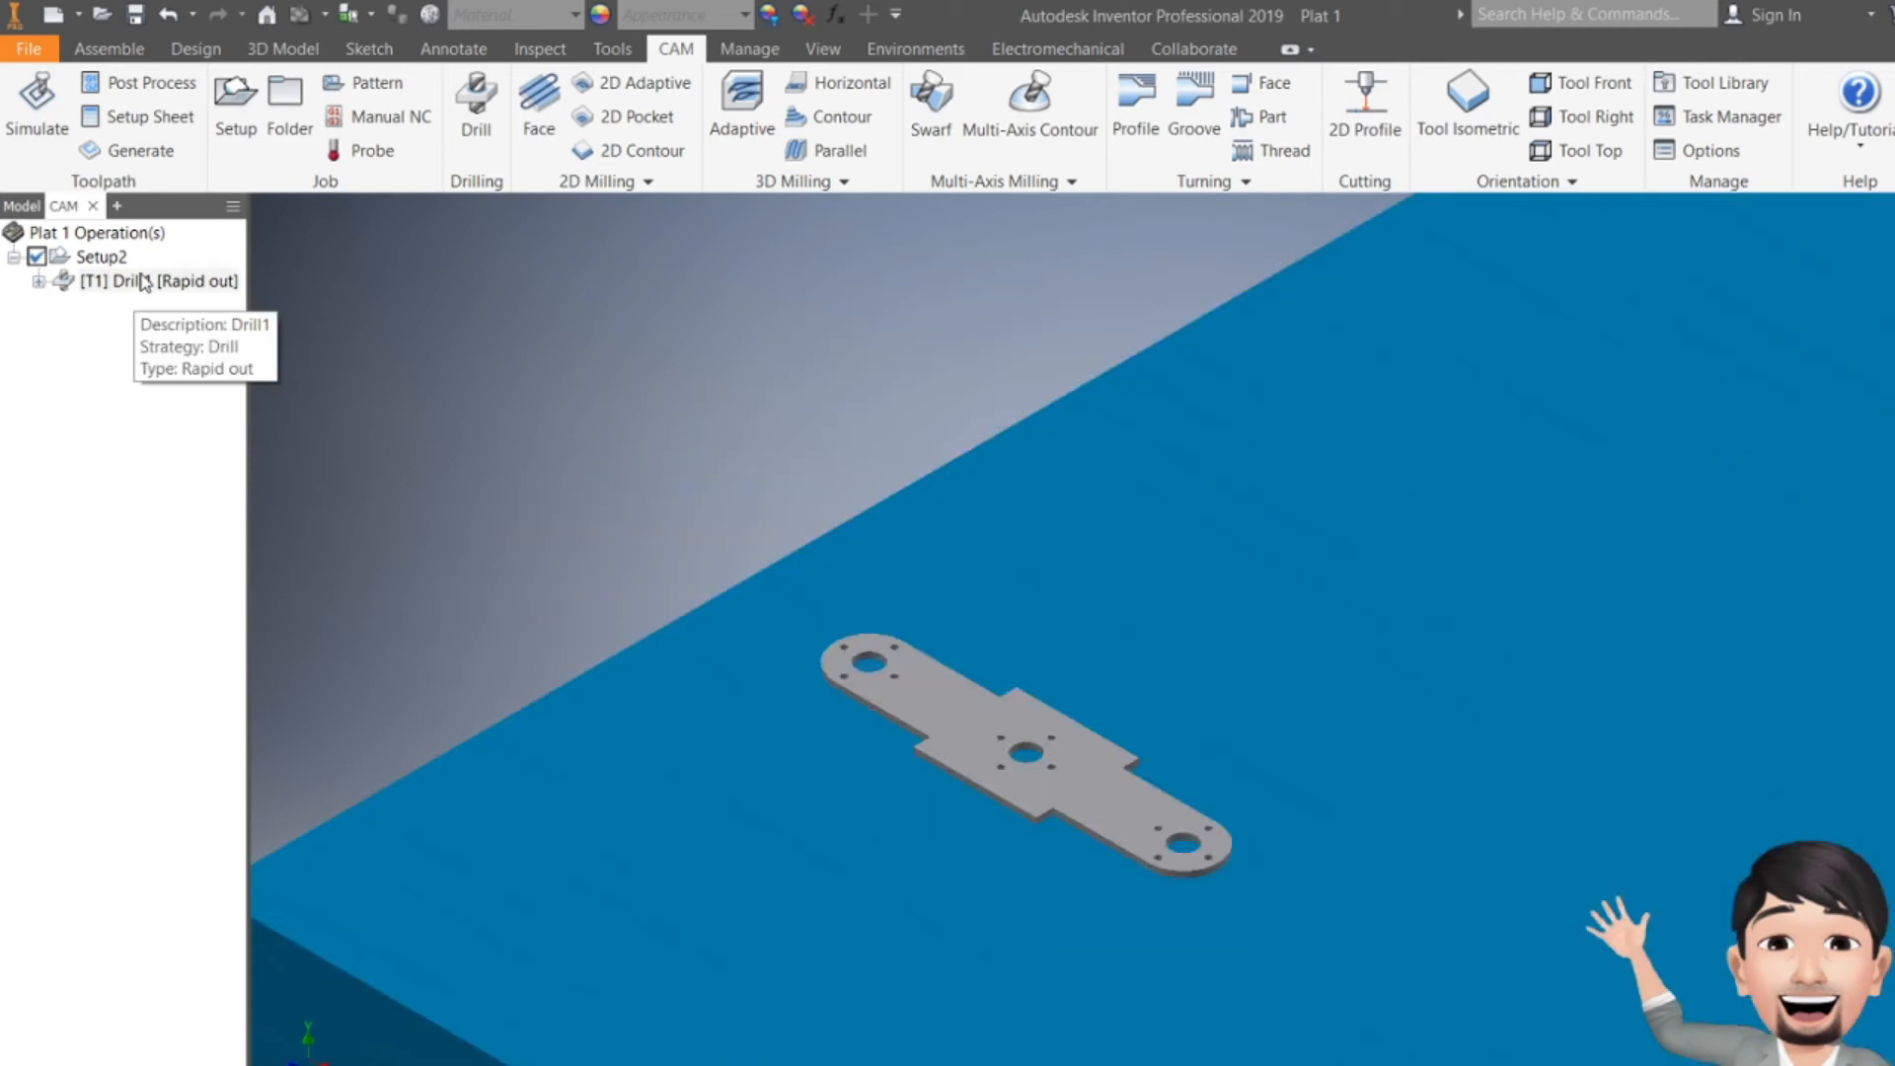
click(133, 281)
scroll(1111, 743, down, 2)
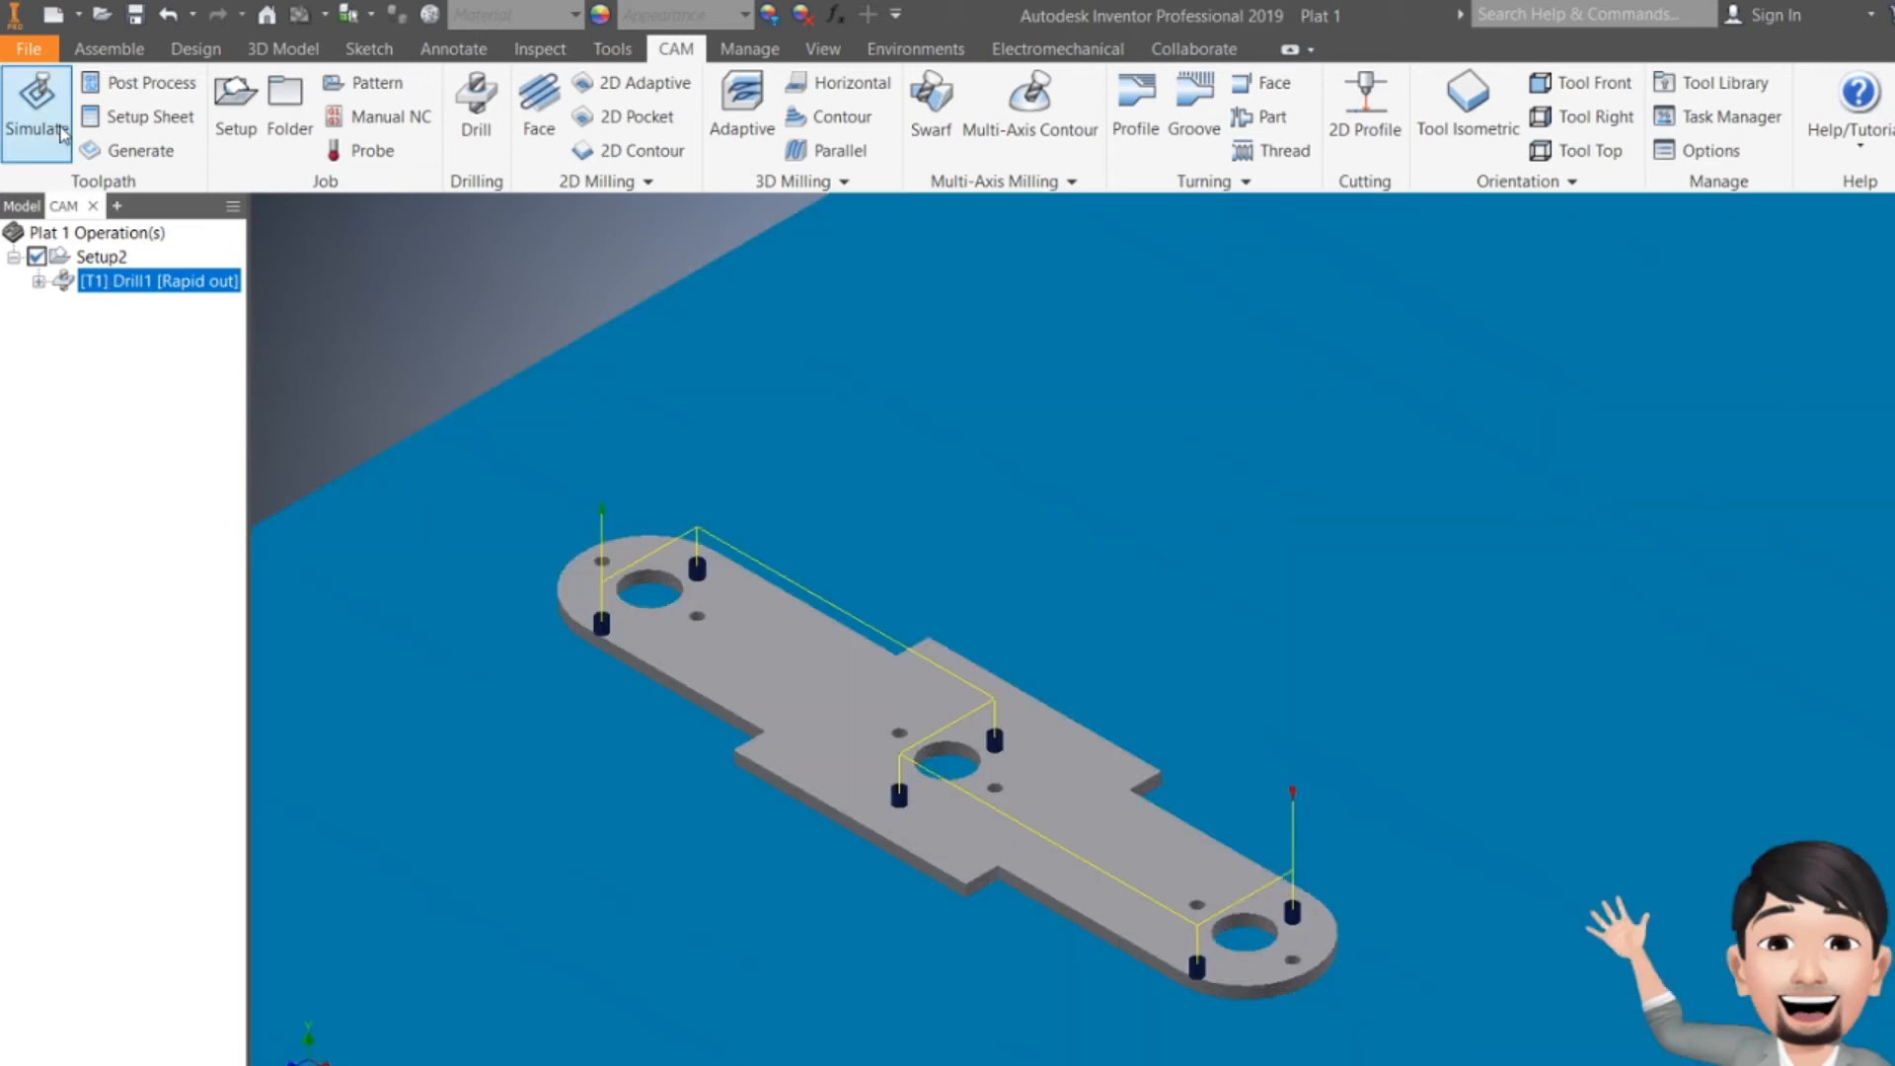
click(62, 134)
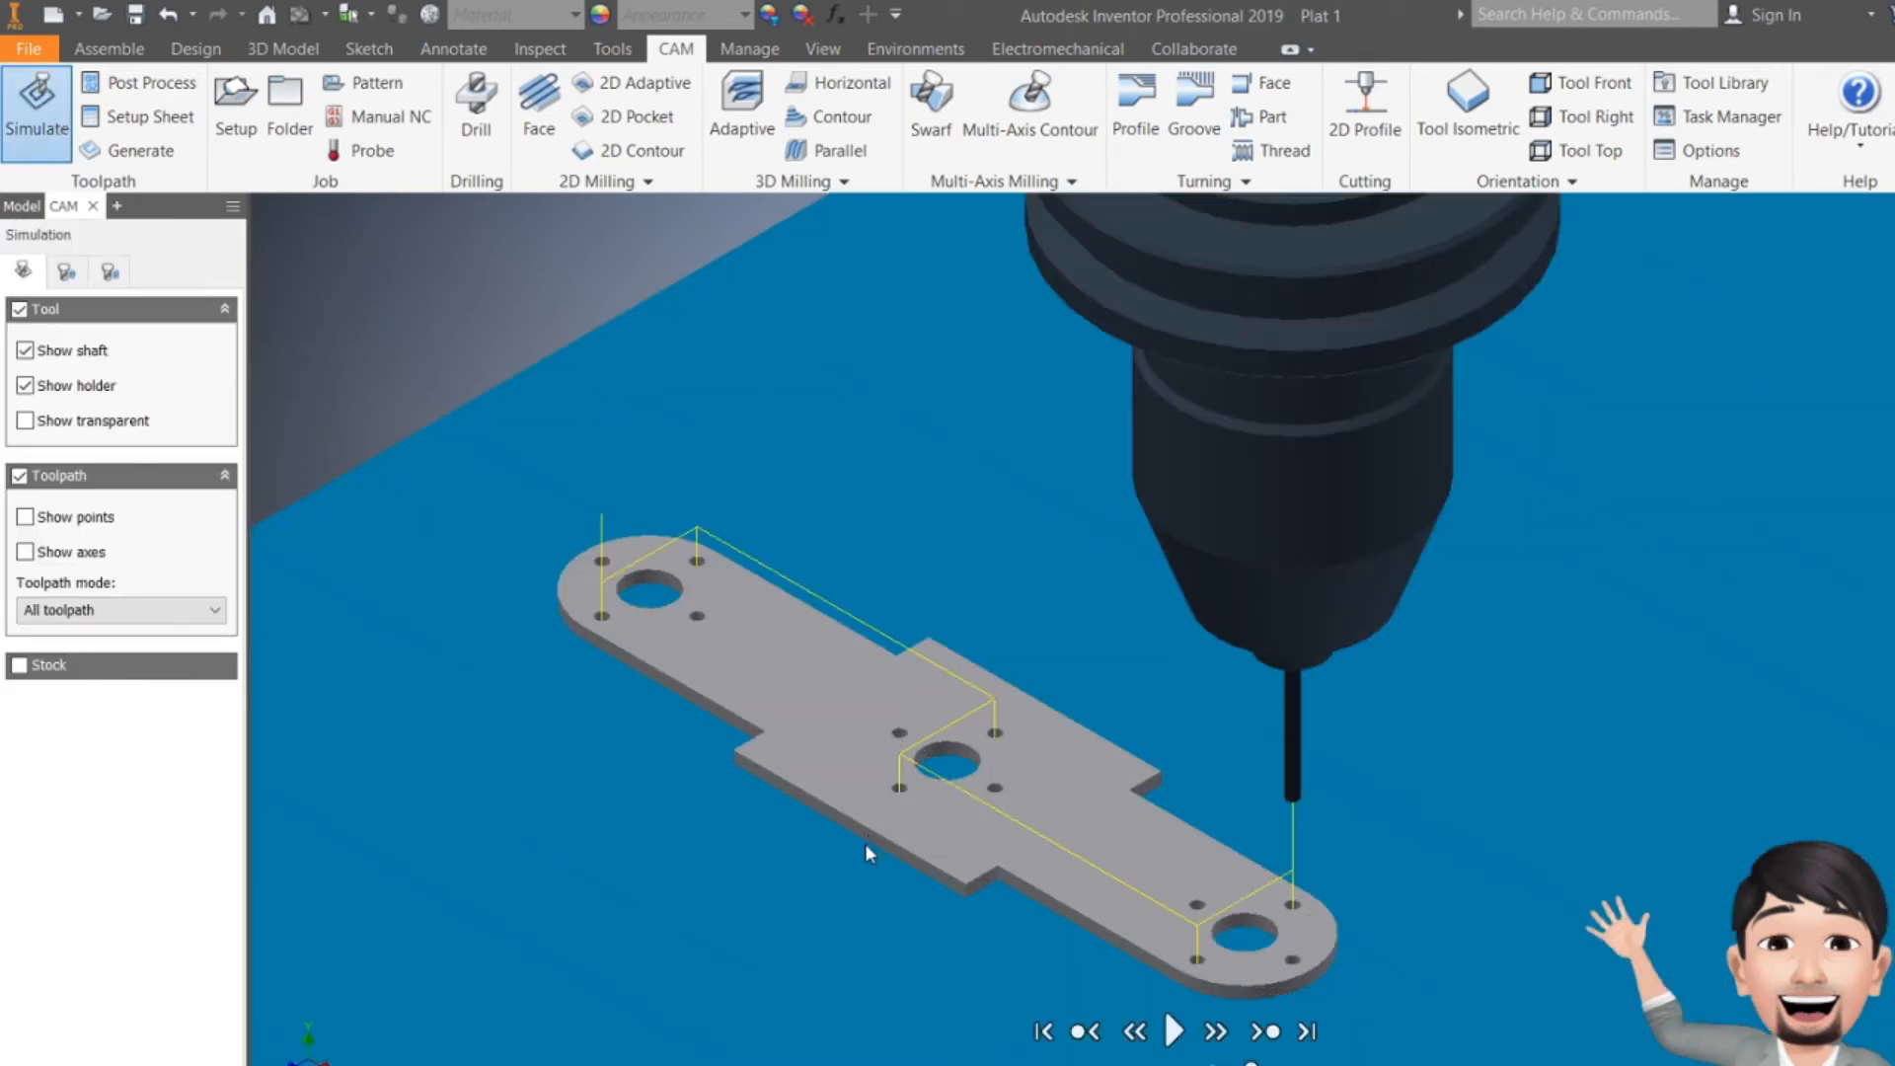
scroll(871, 879, down, 2)
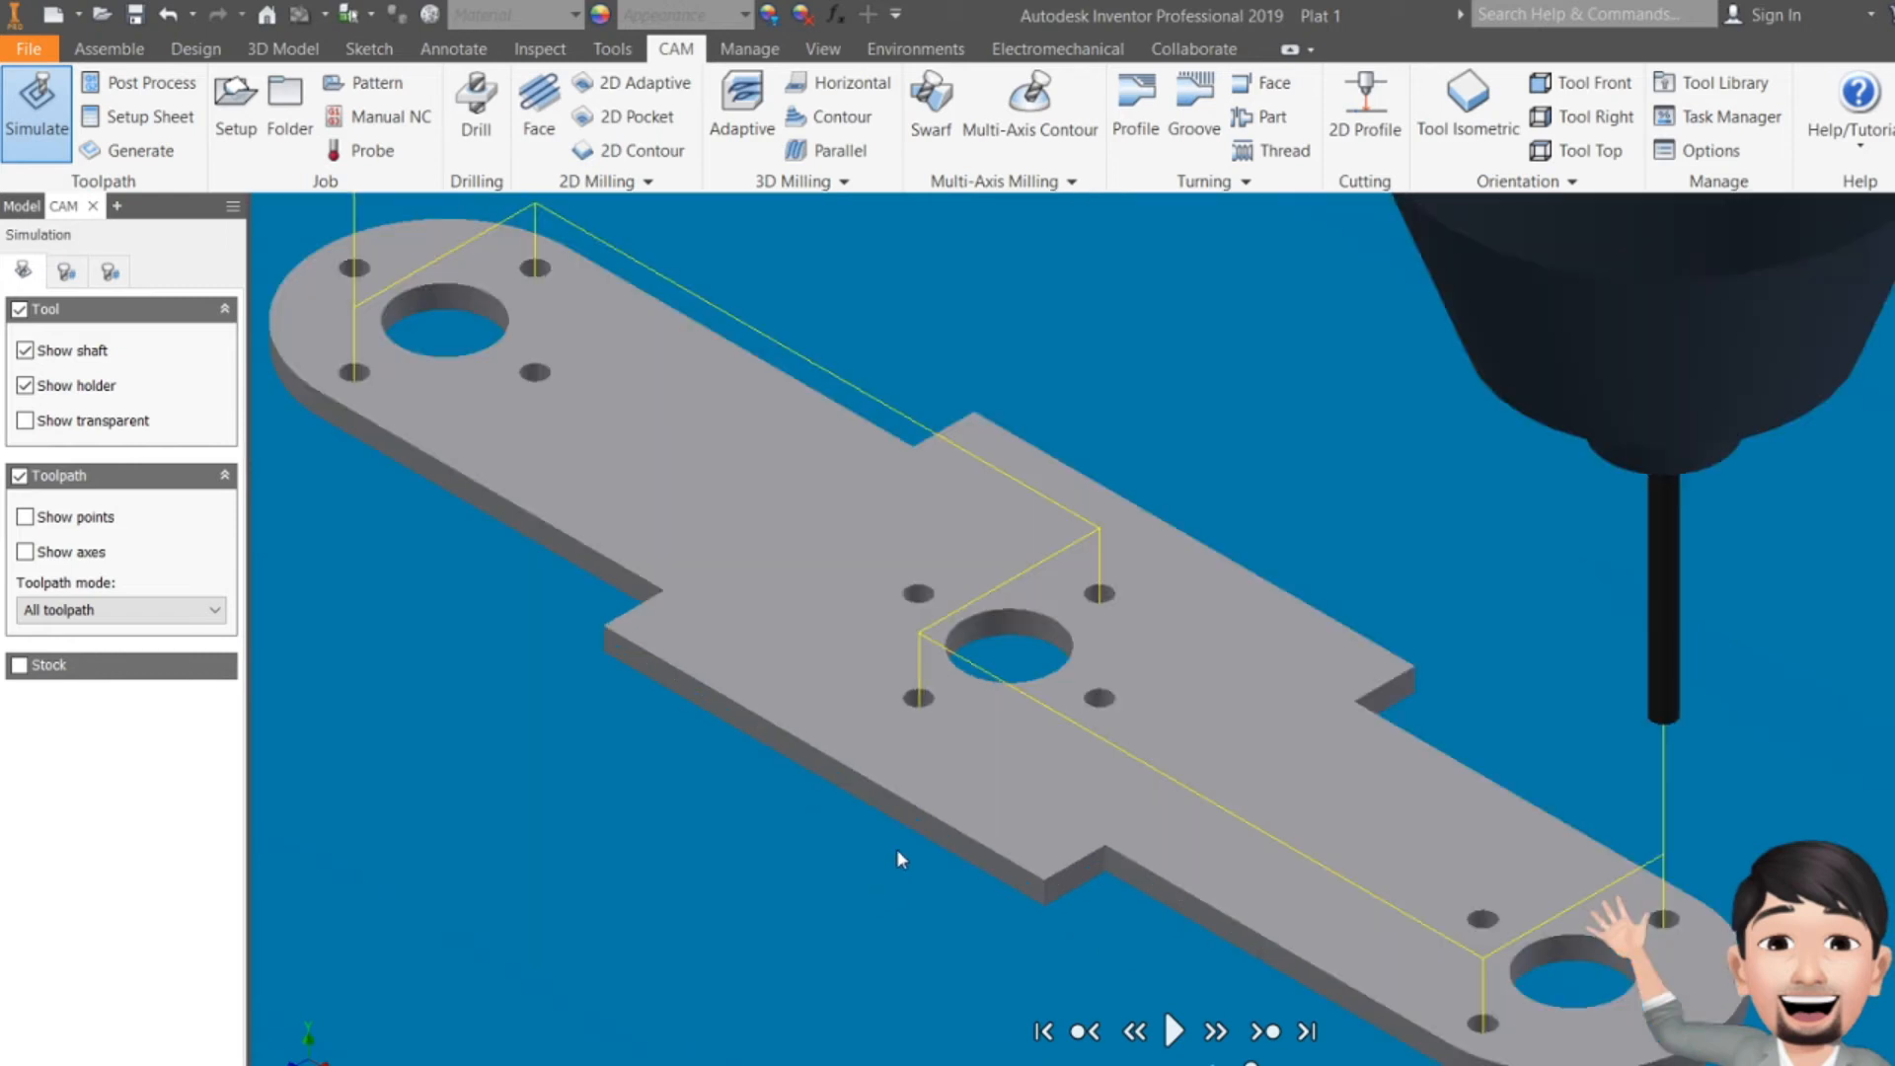
scroll(897, 849, up, 2)
click(1178, 1034)
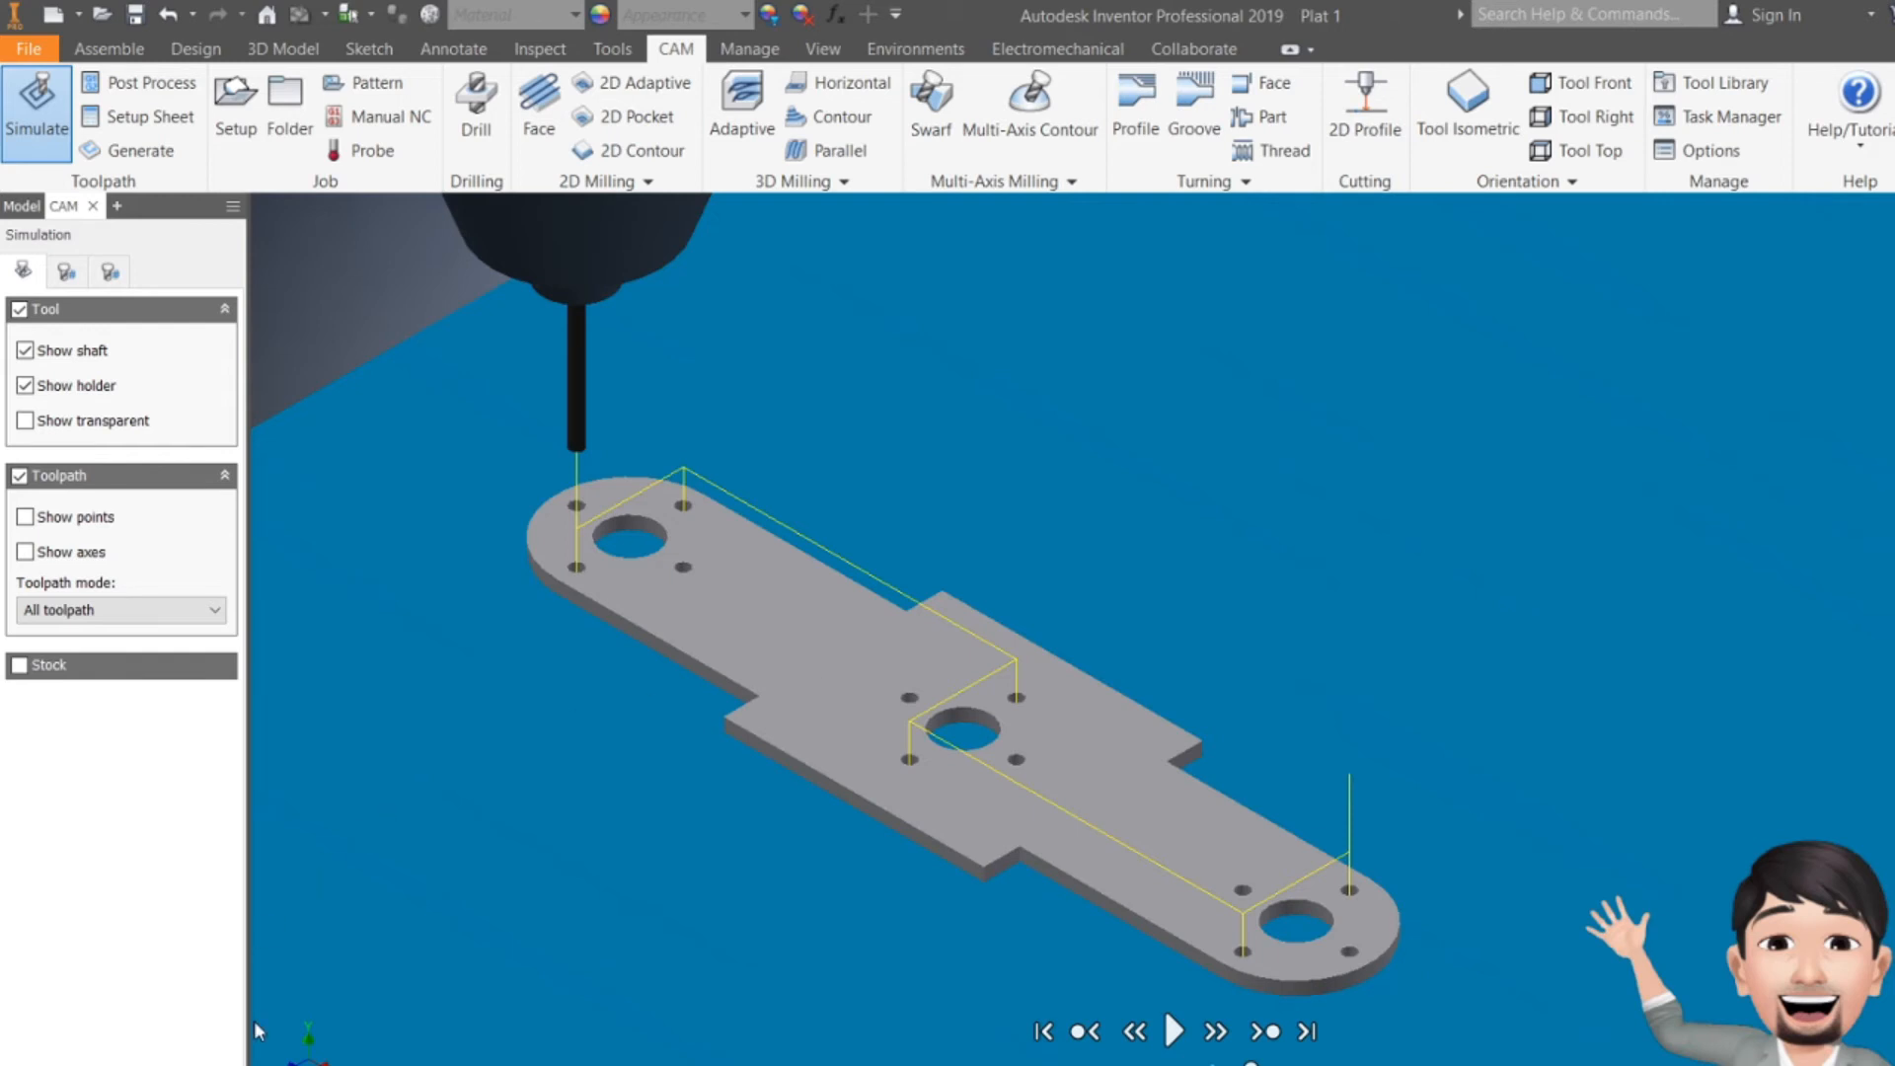
click(205, 1064)
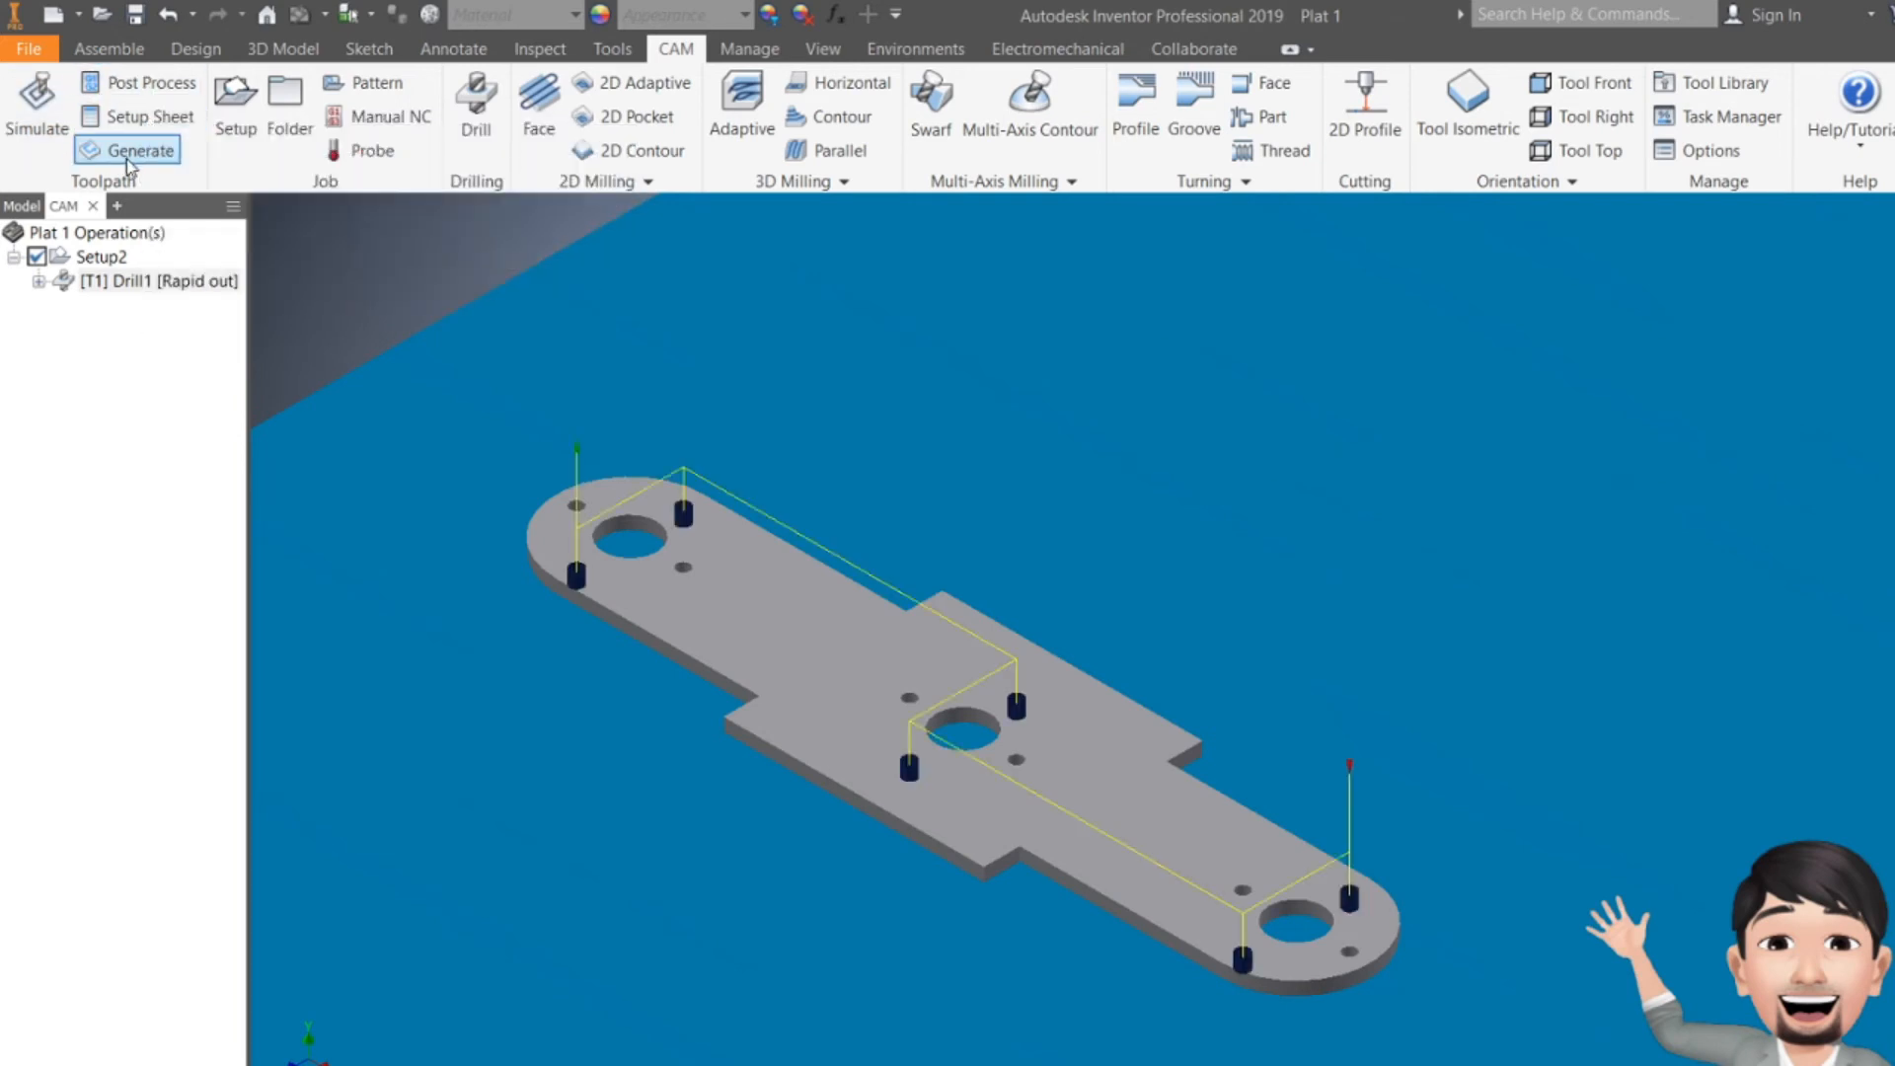
- Start post processing the drilling operation and choose HURCO as the post configuration vendor
click(153, 100)
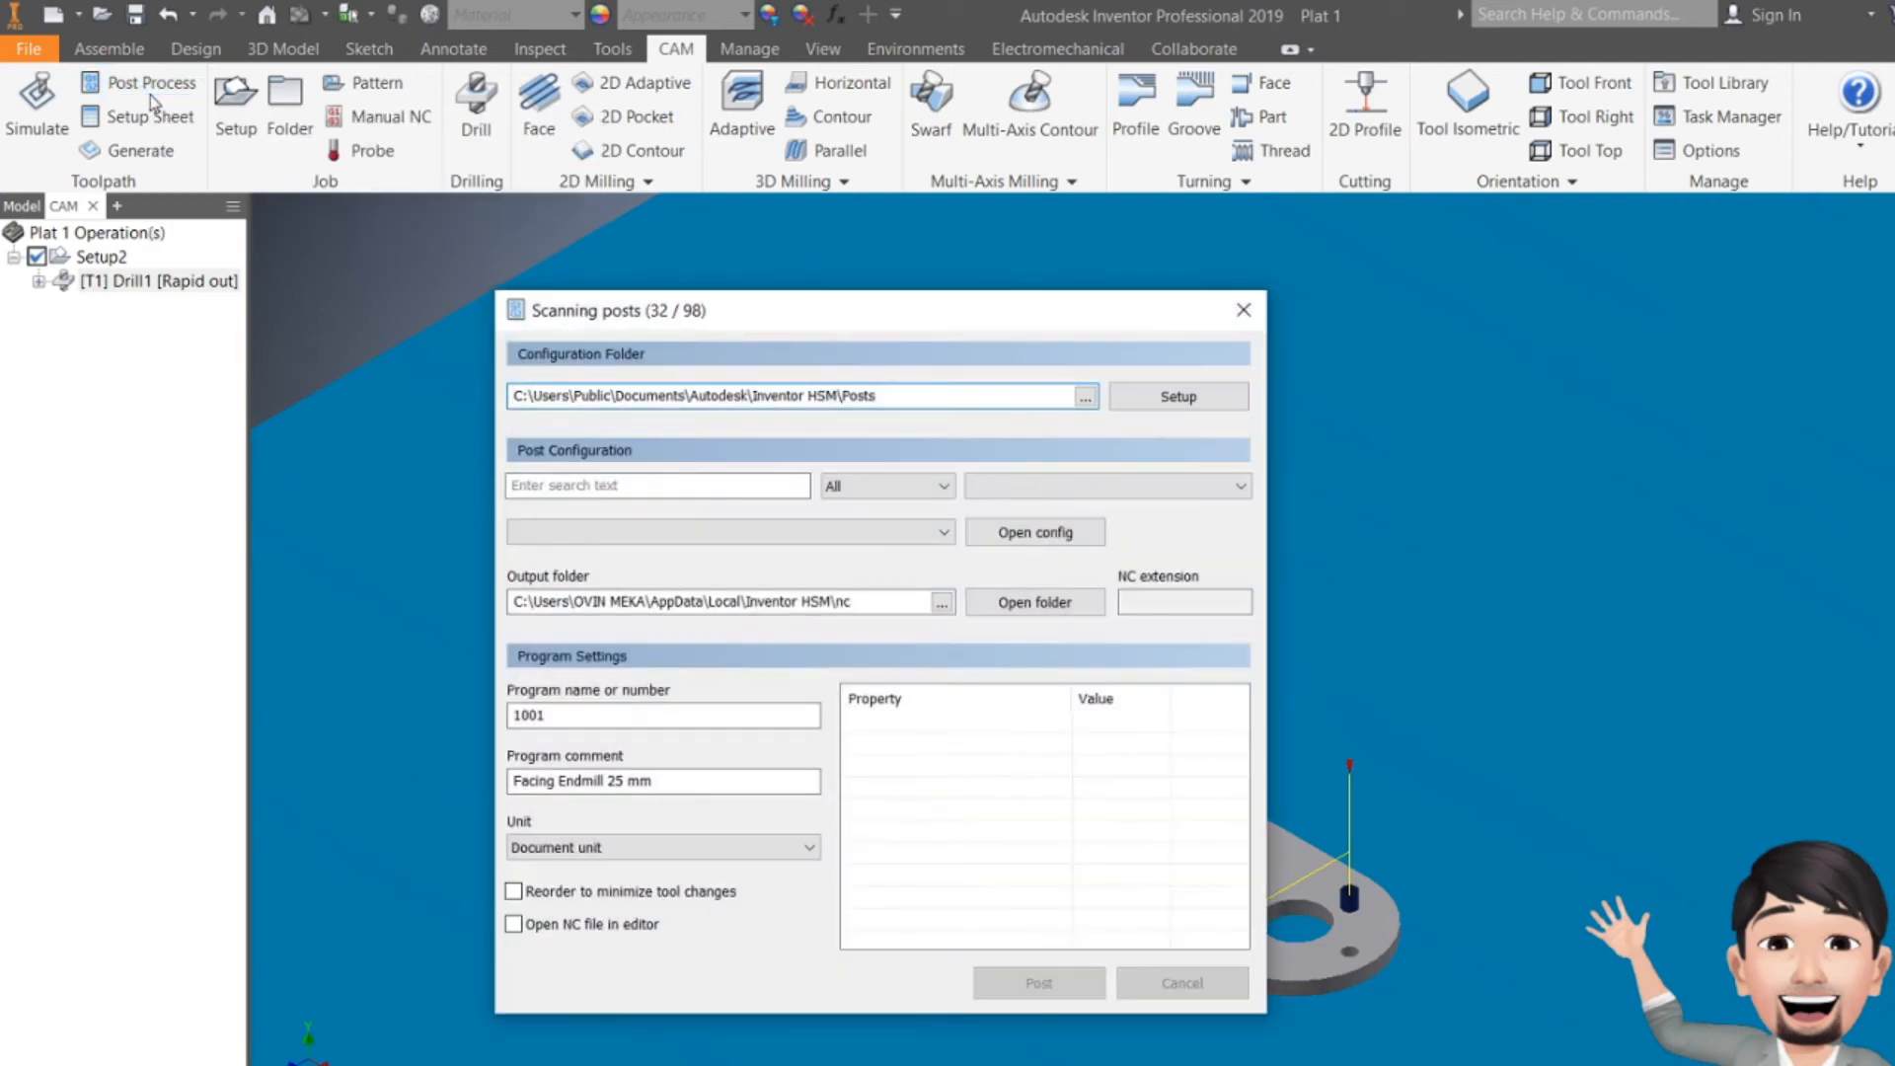
drag(785, 312, 585, 287)
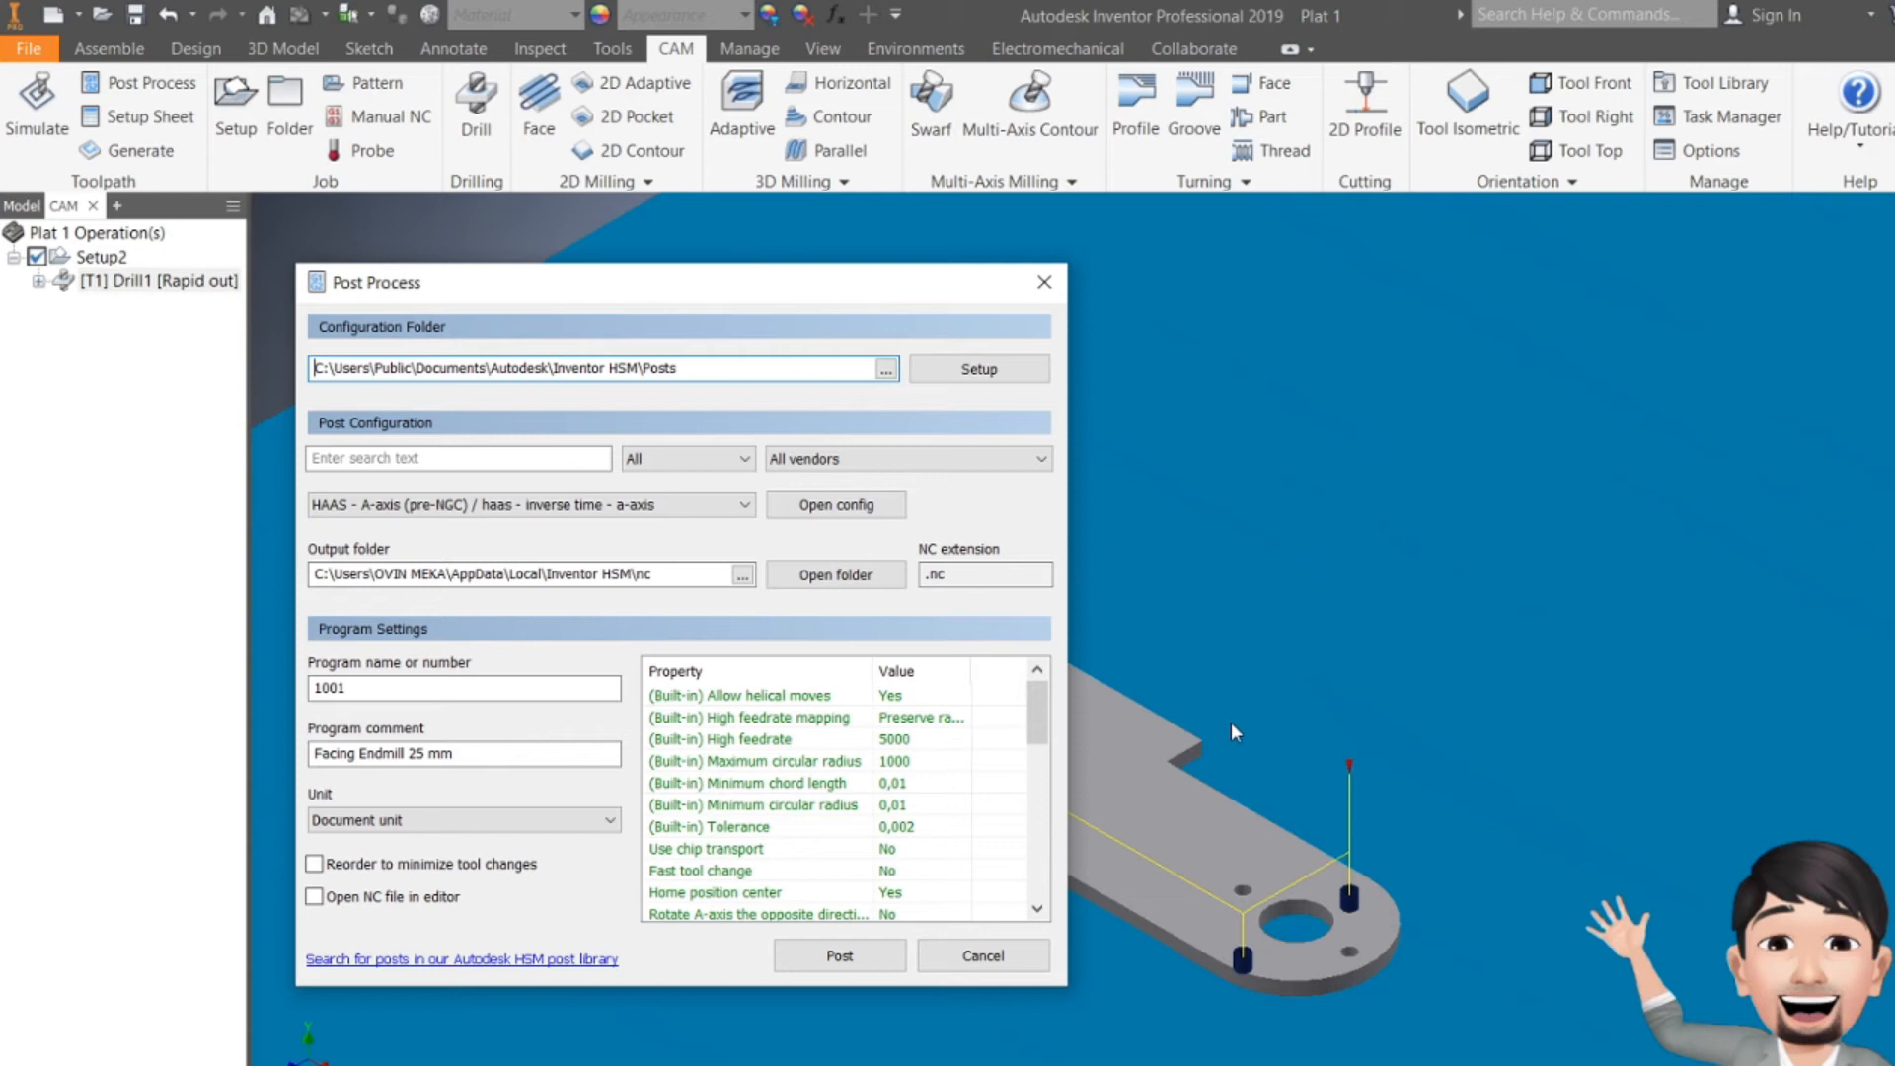
click(830, 457)
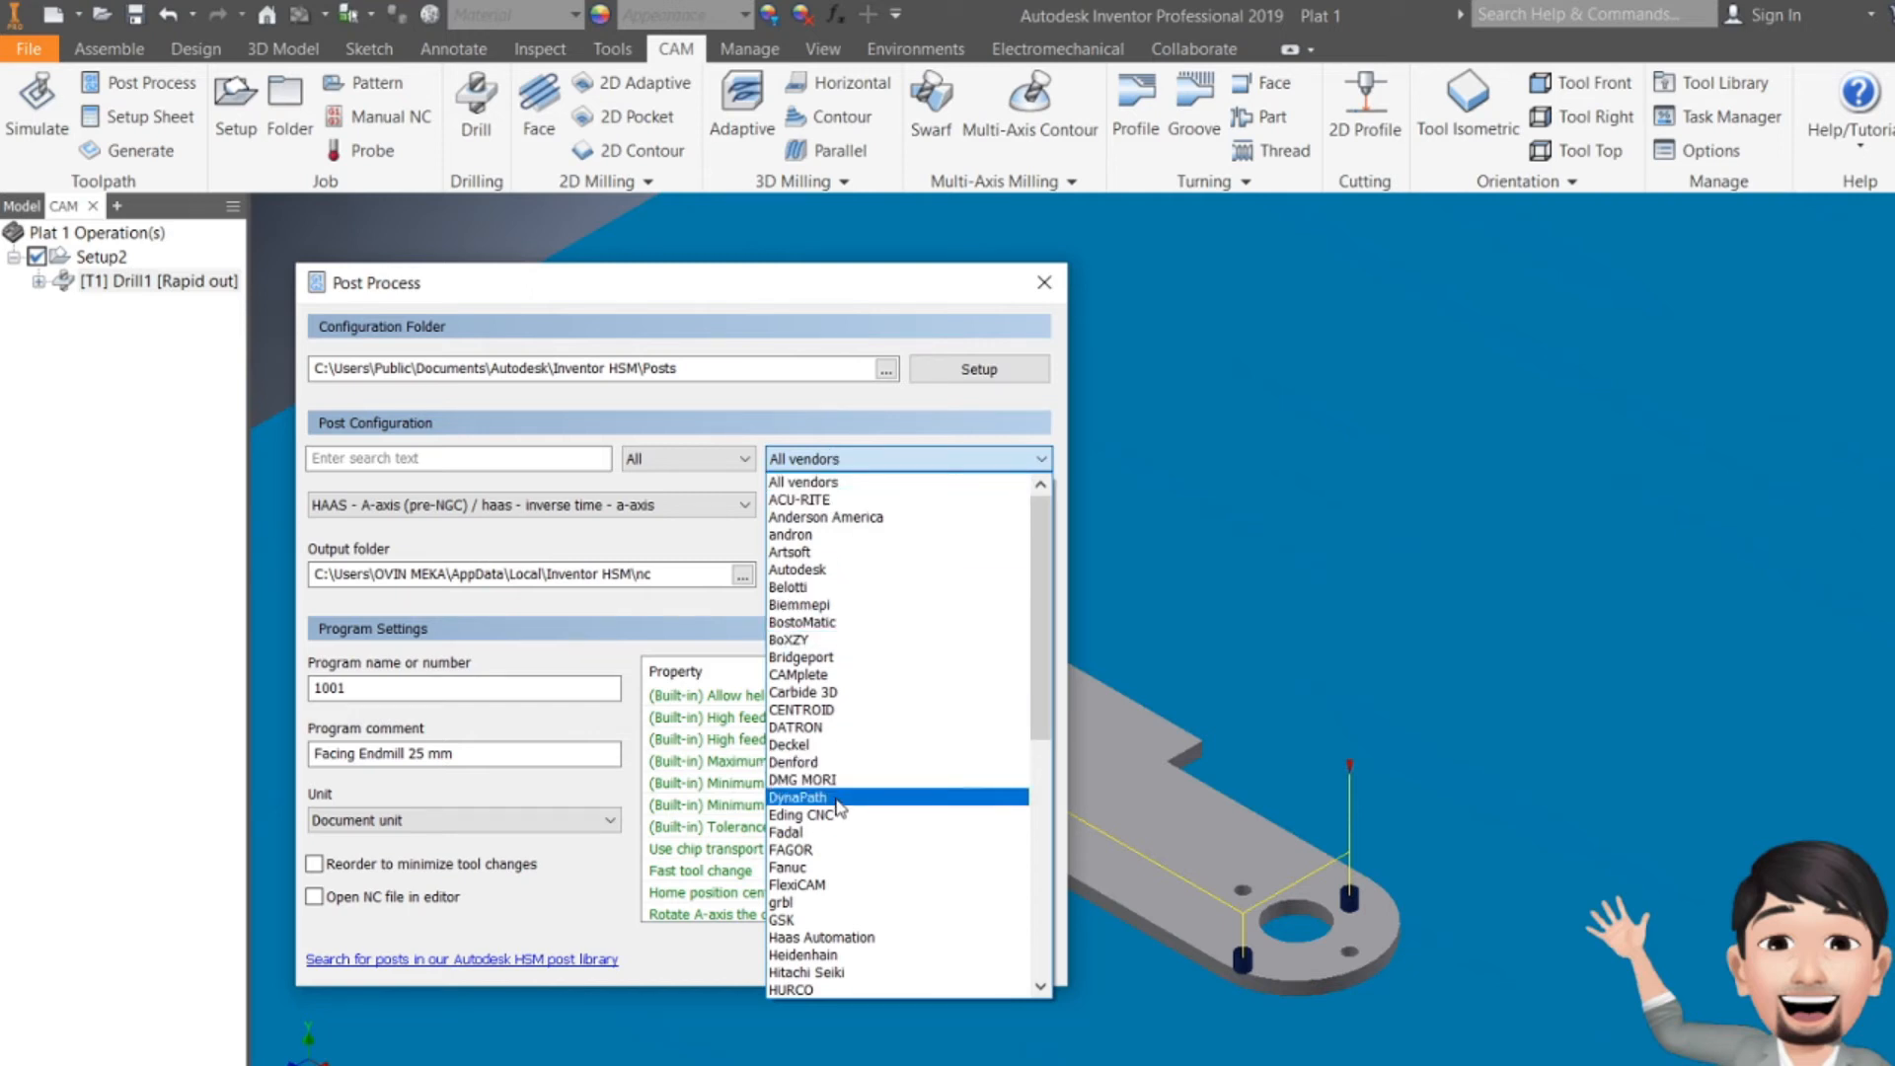
scroll(837, 807, down, 3)
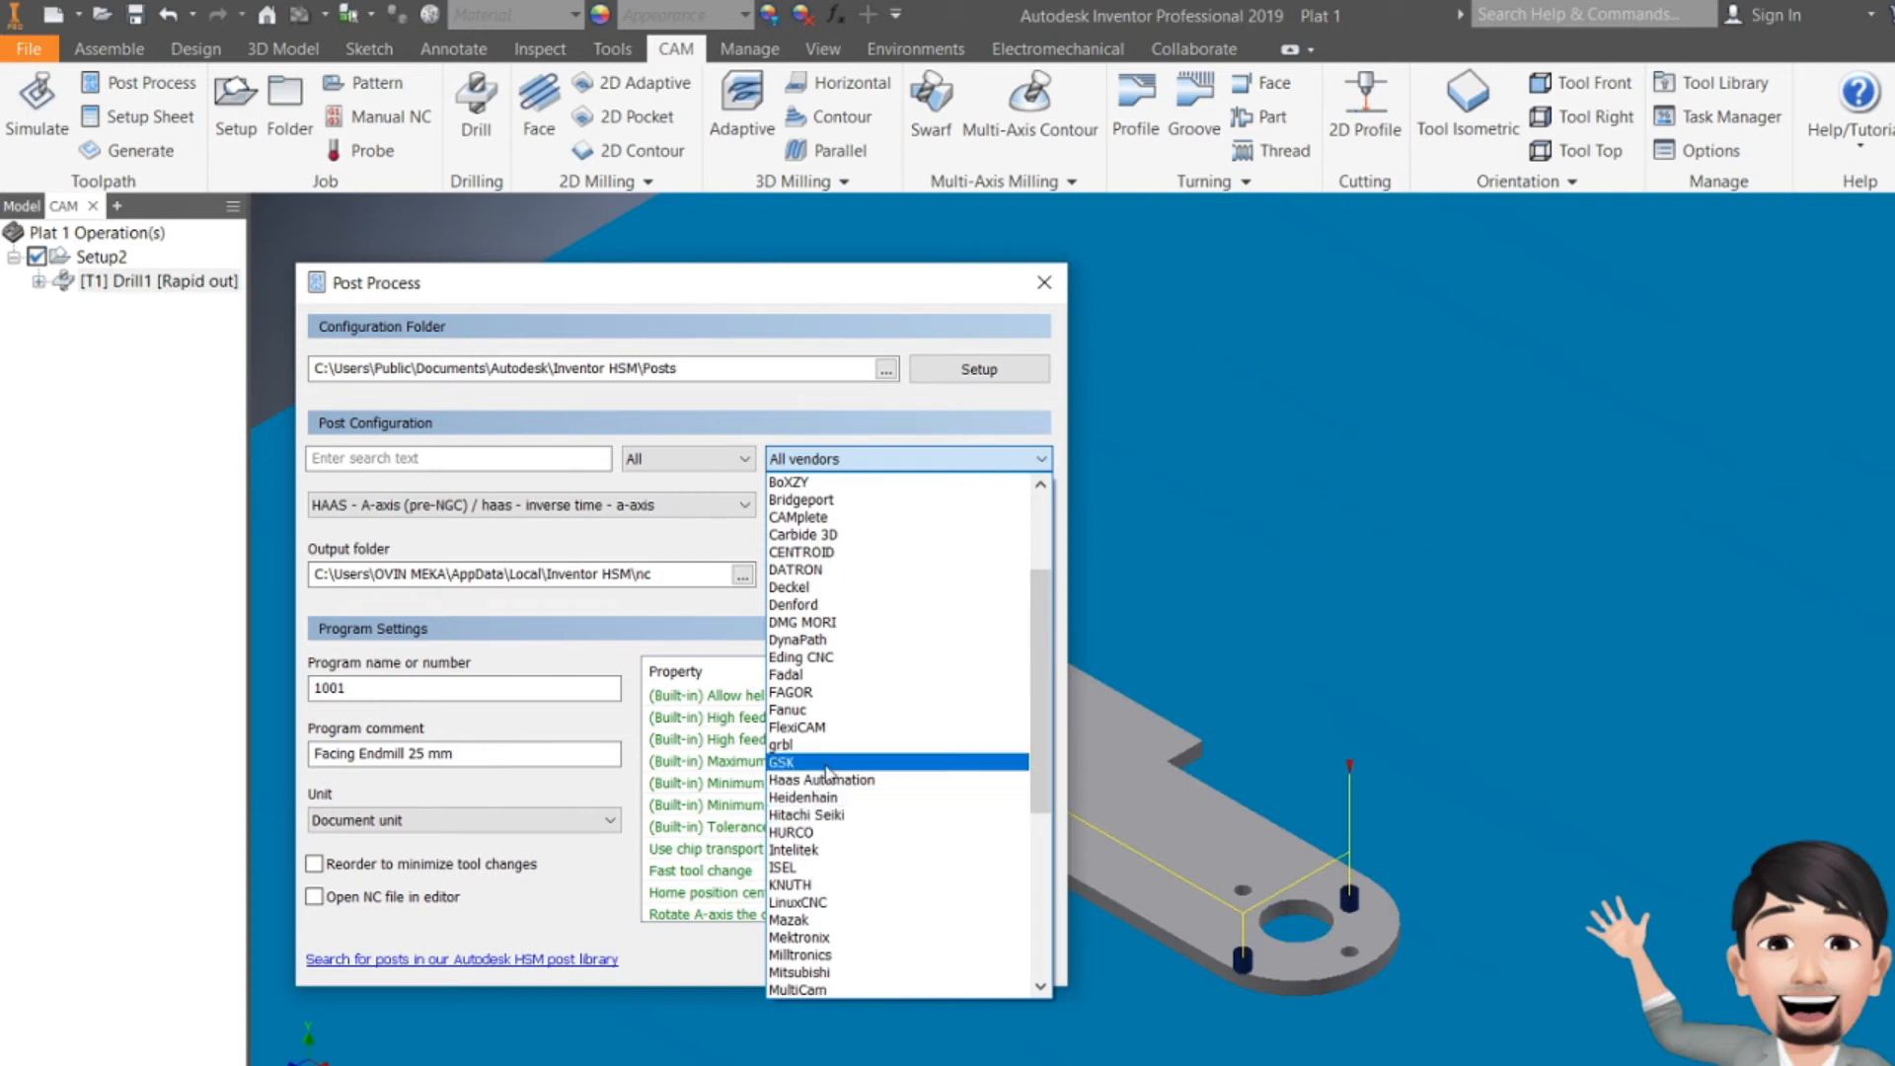
scroll(837, 784, down, 1)
click(837, 782)
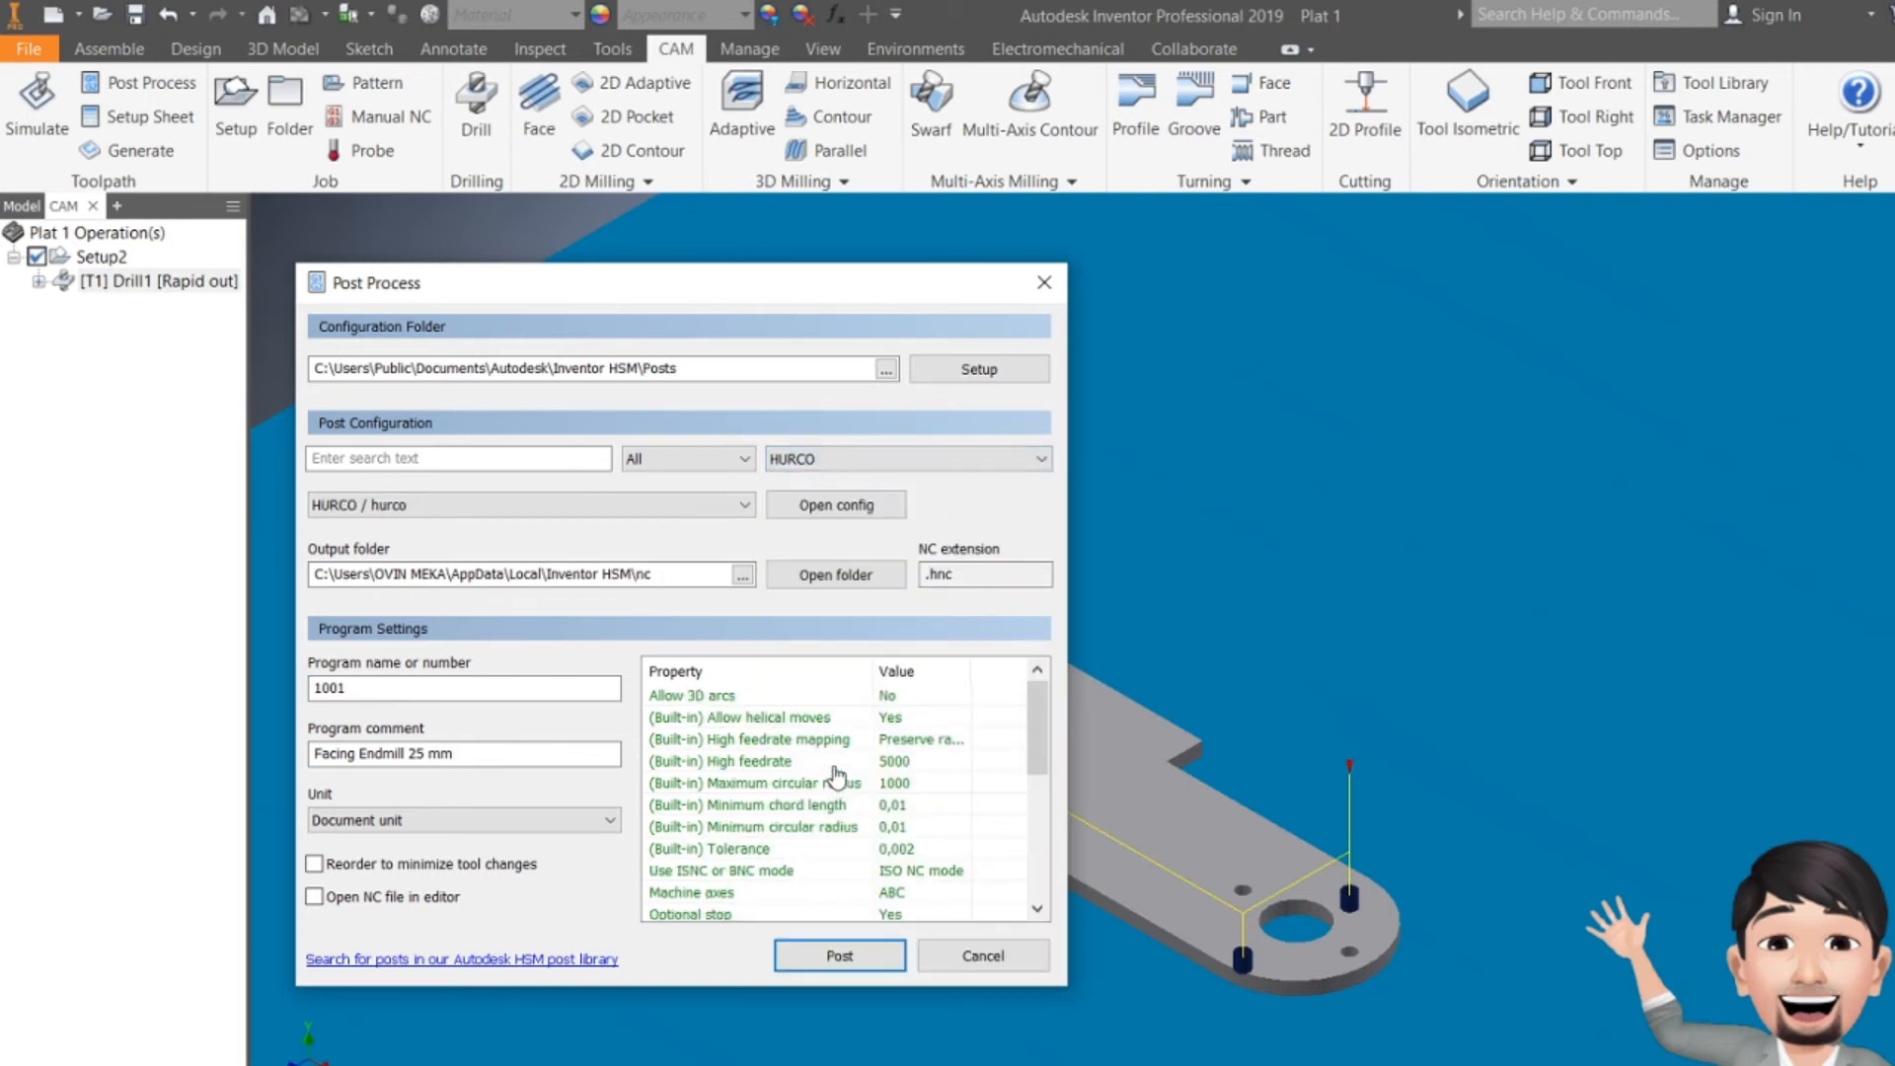
- Switch the post configuration vendor from HURCO to Haas Automation
click(847, 460)
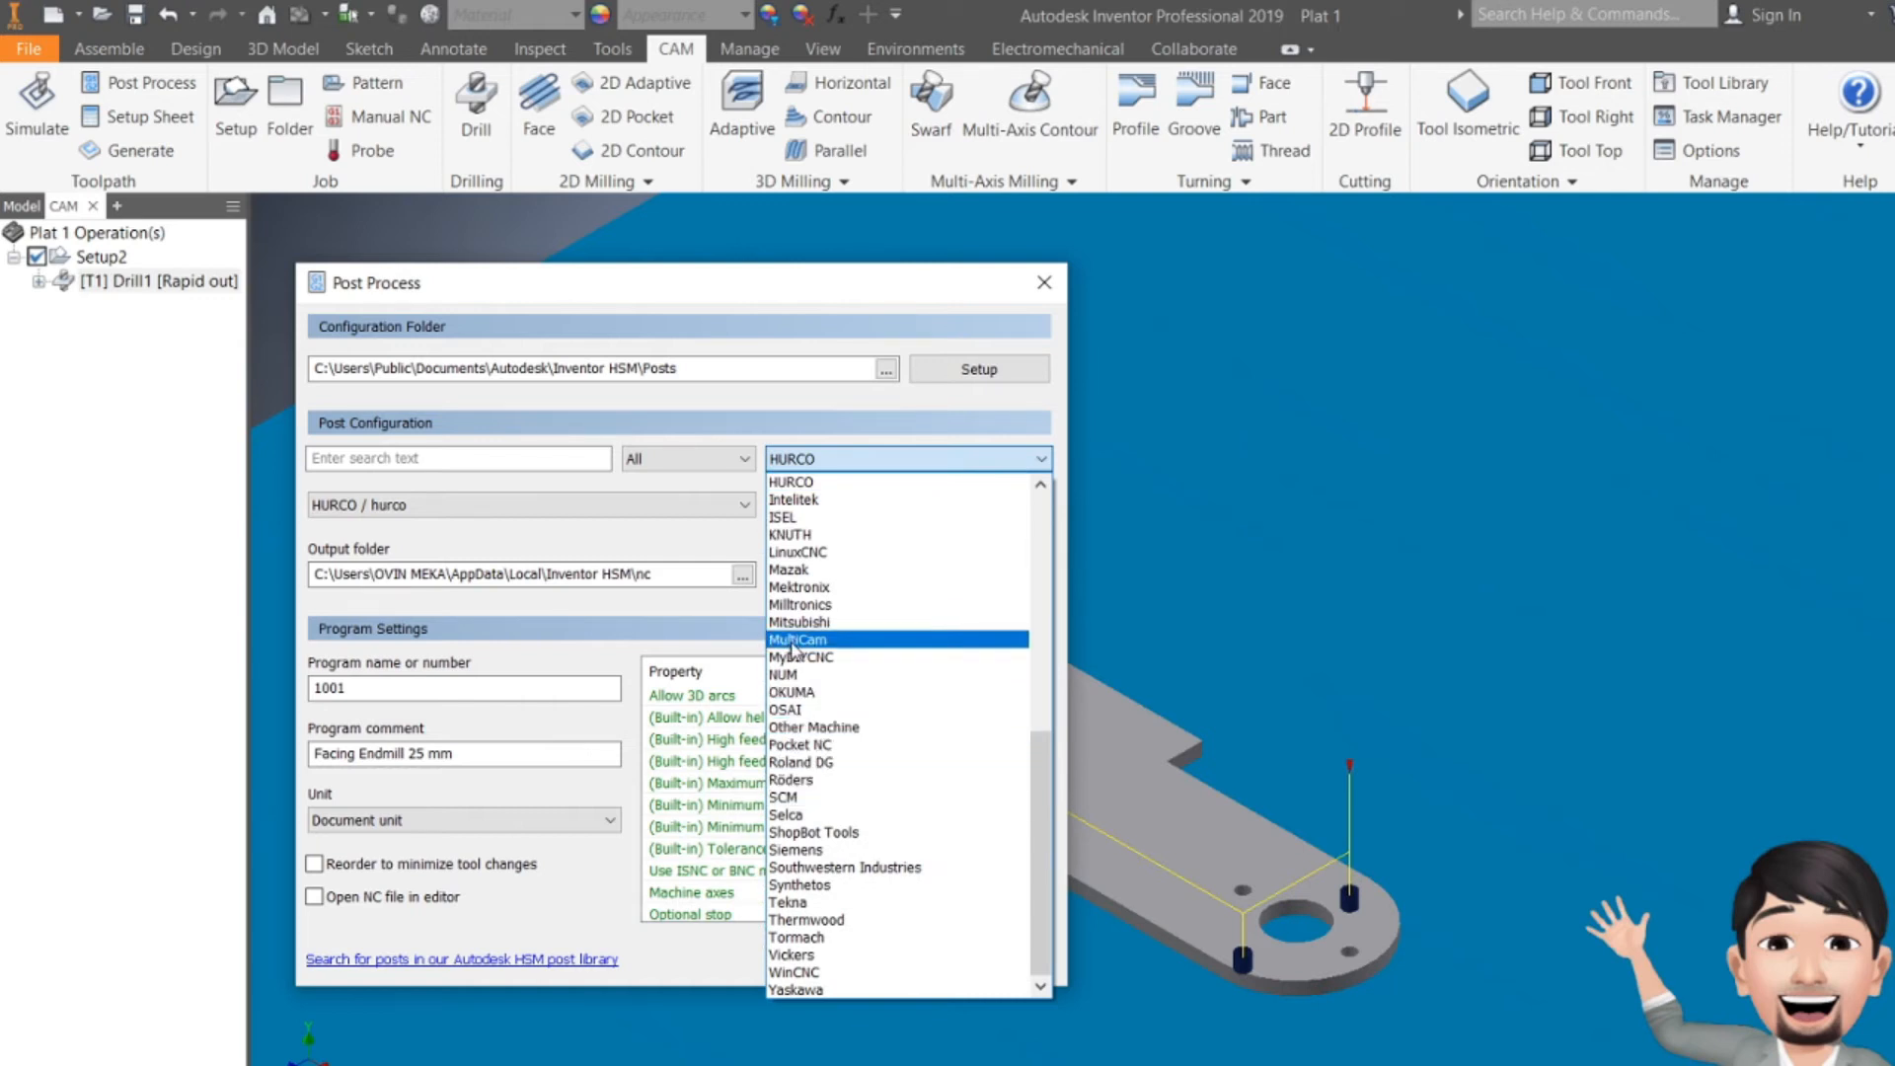
scroll(853, 708, up, 2)
click(849, 538)
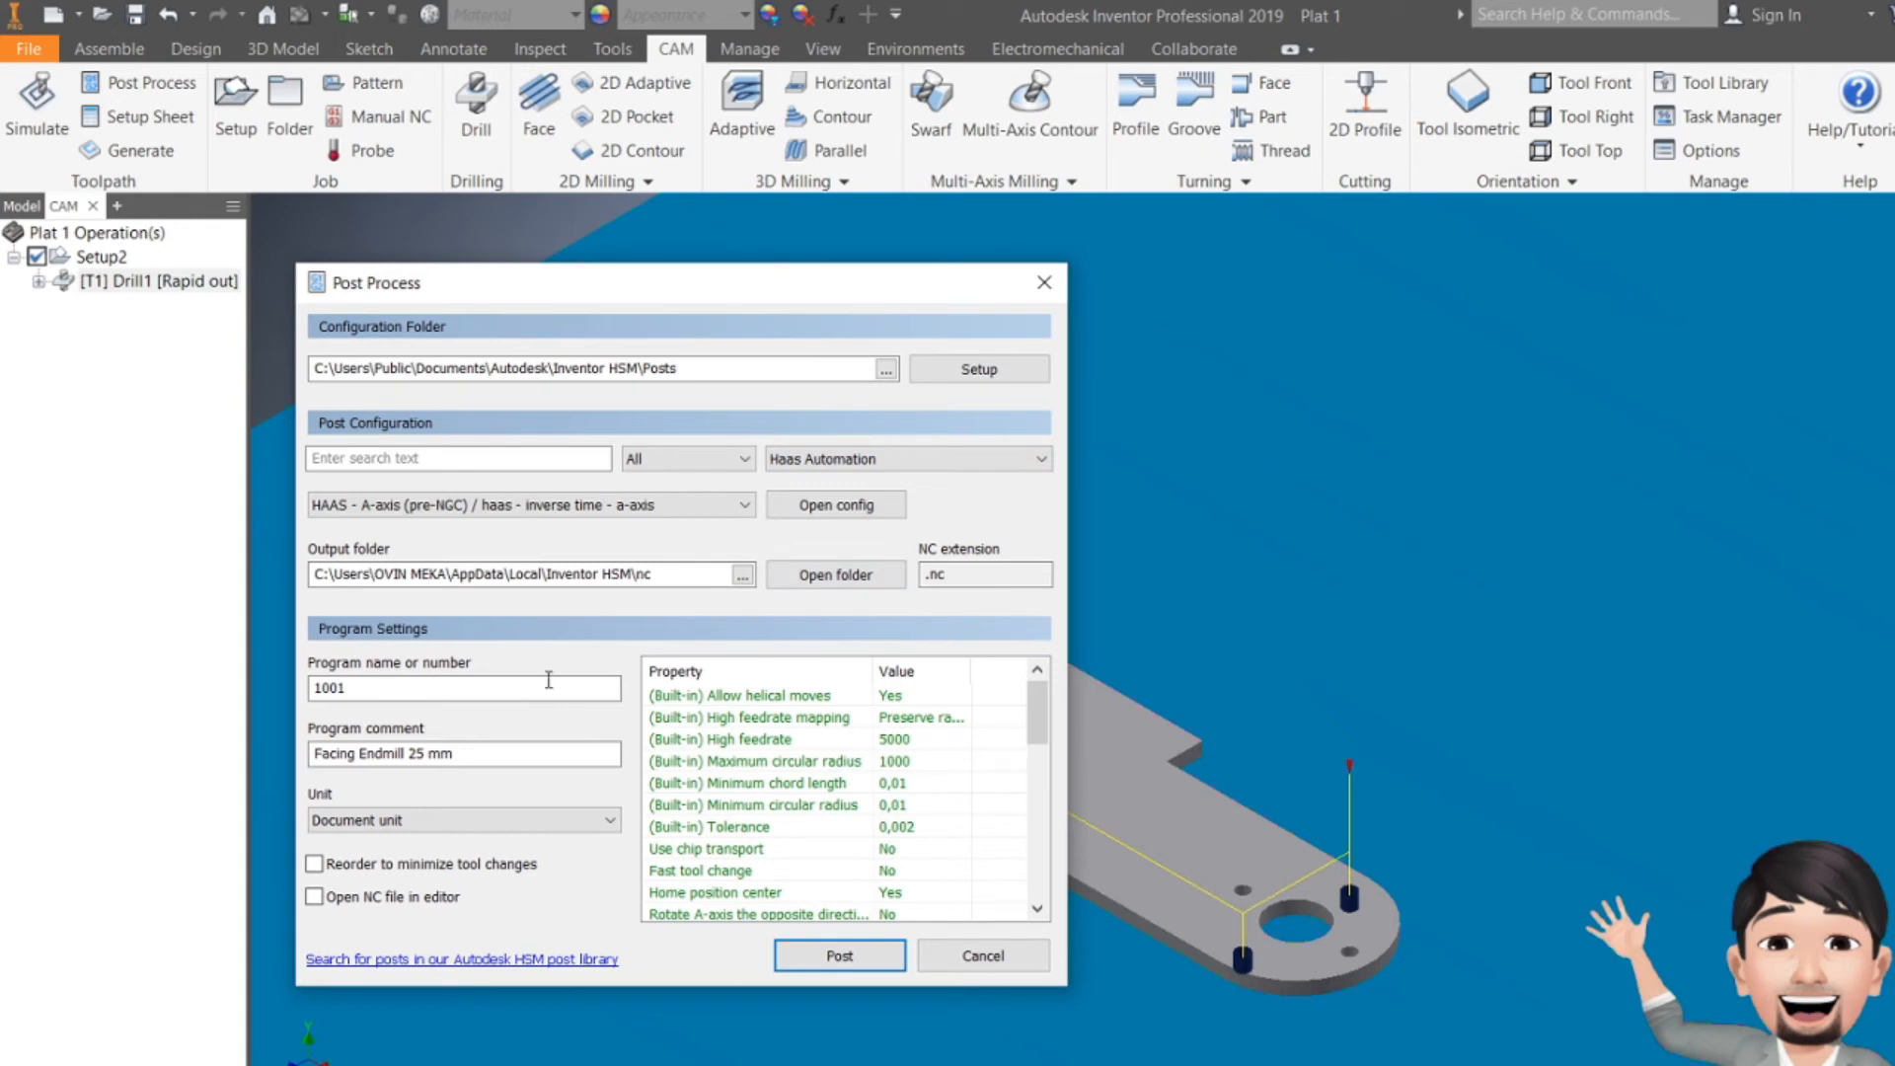
- Set the program comment to "Drill 2 mm", keeping 1001 as the program number
drag(377, 689, 291, 674)
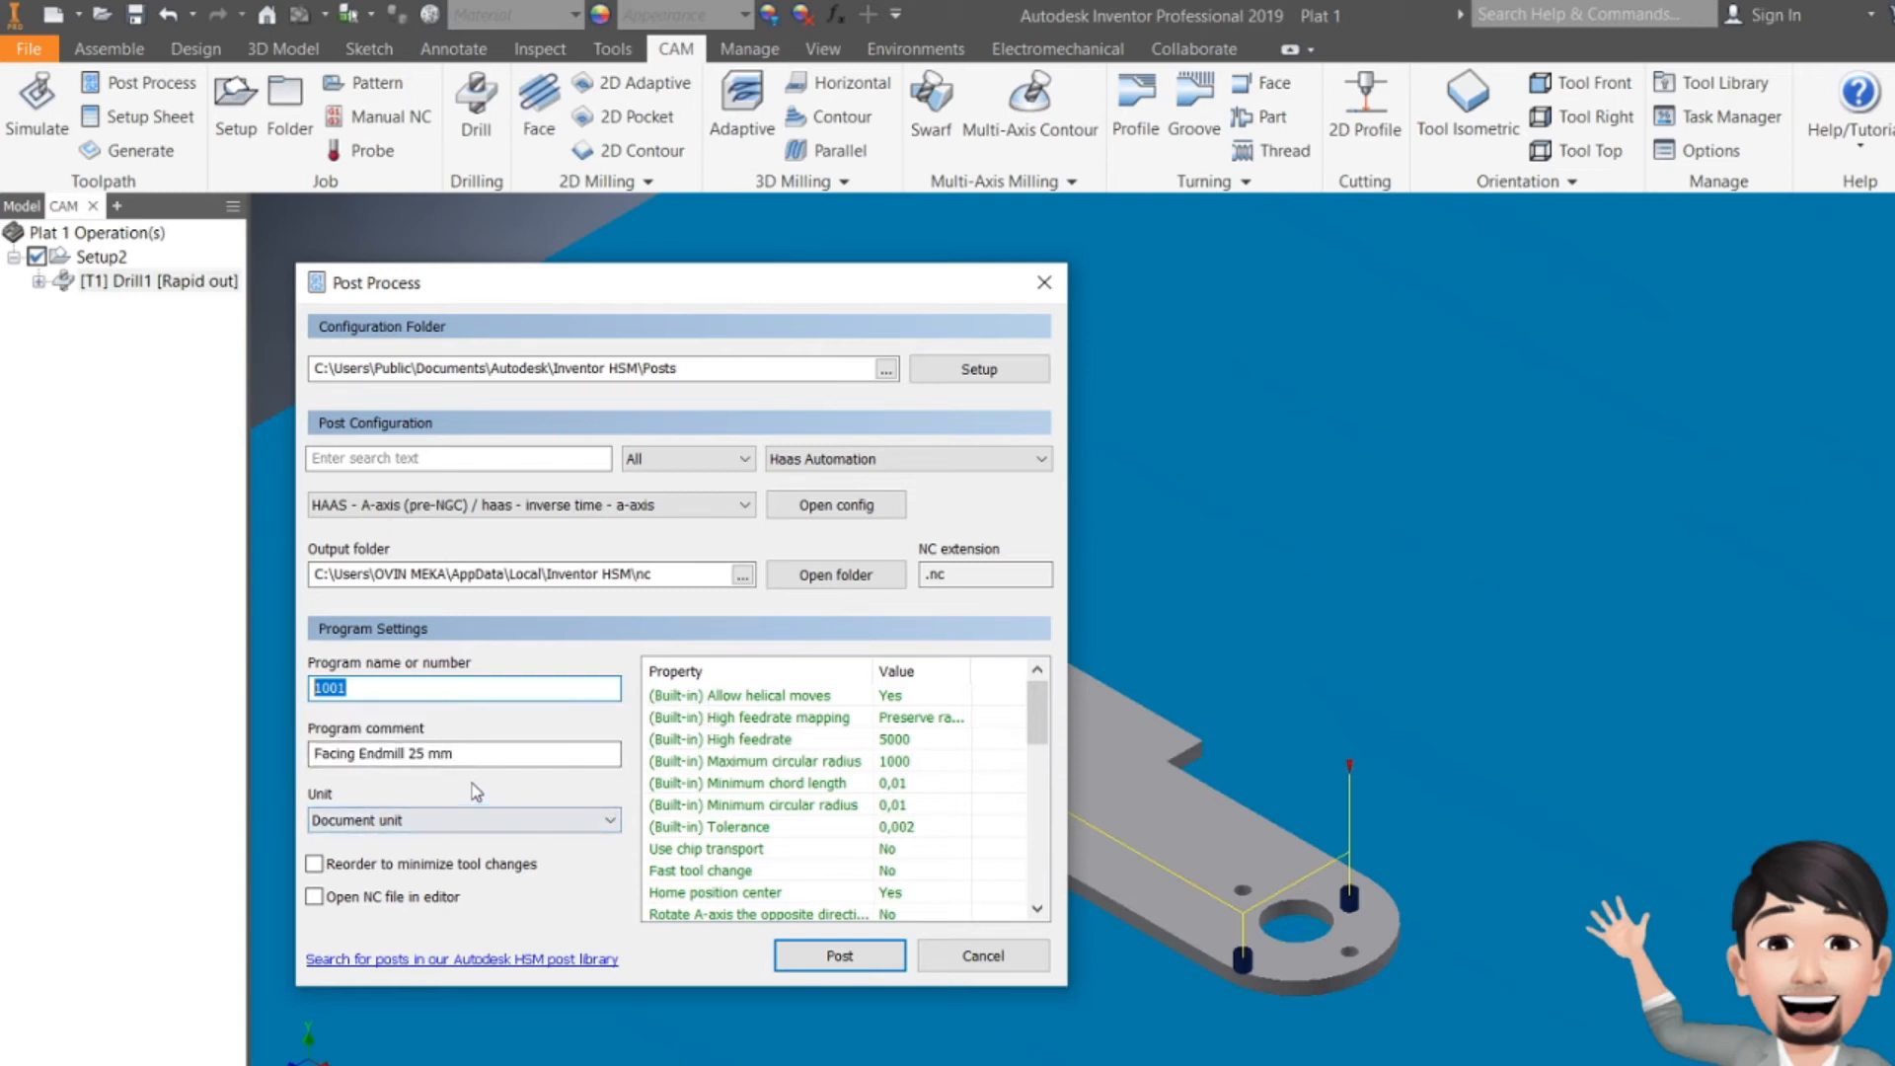
click(468, 750)
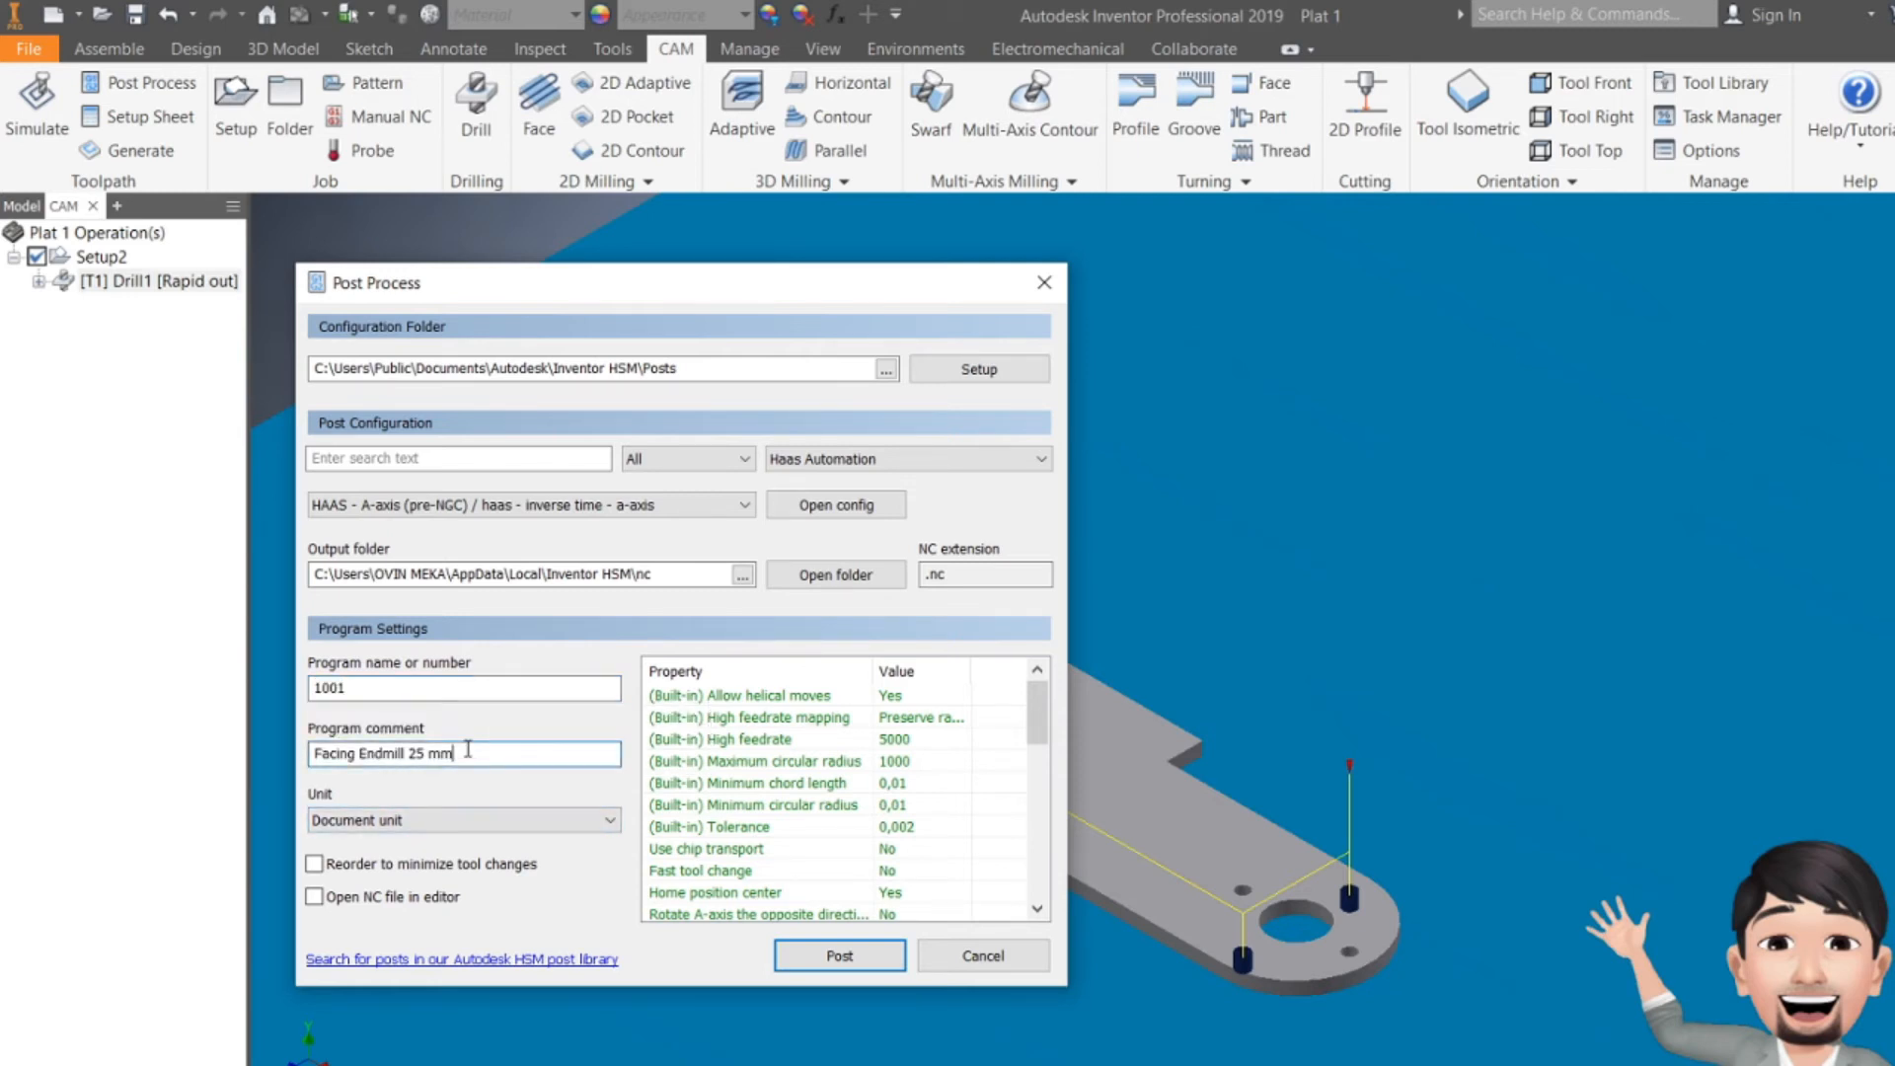
drag(468, 750, 308, 755)
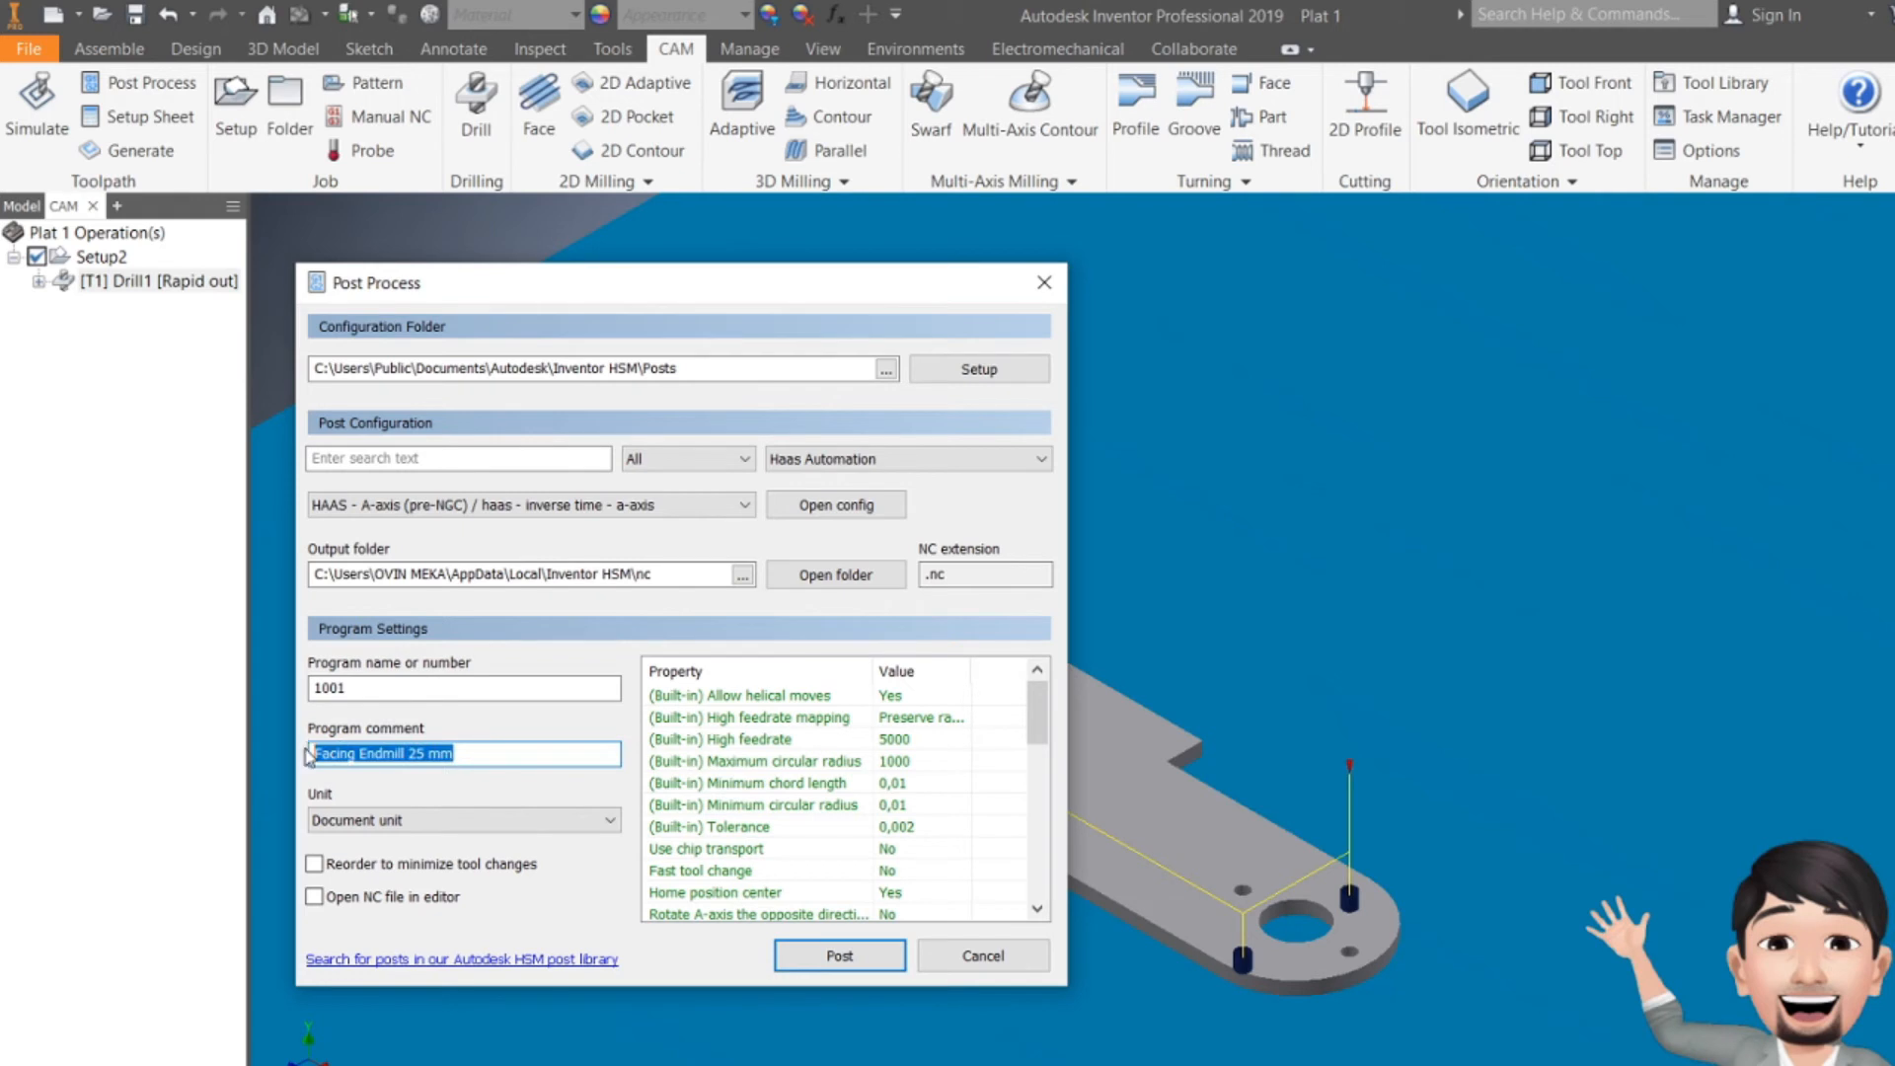
text(Dri)
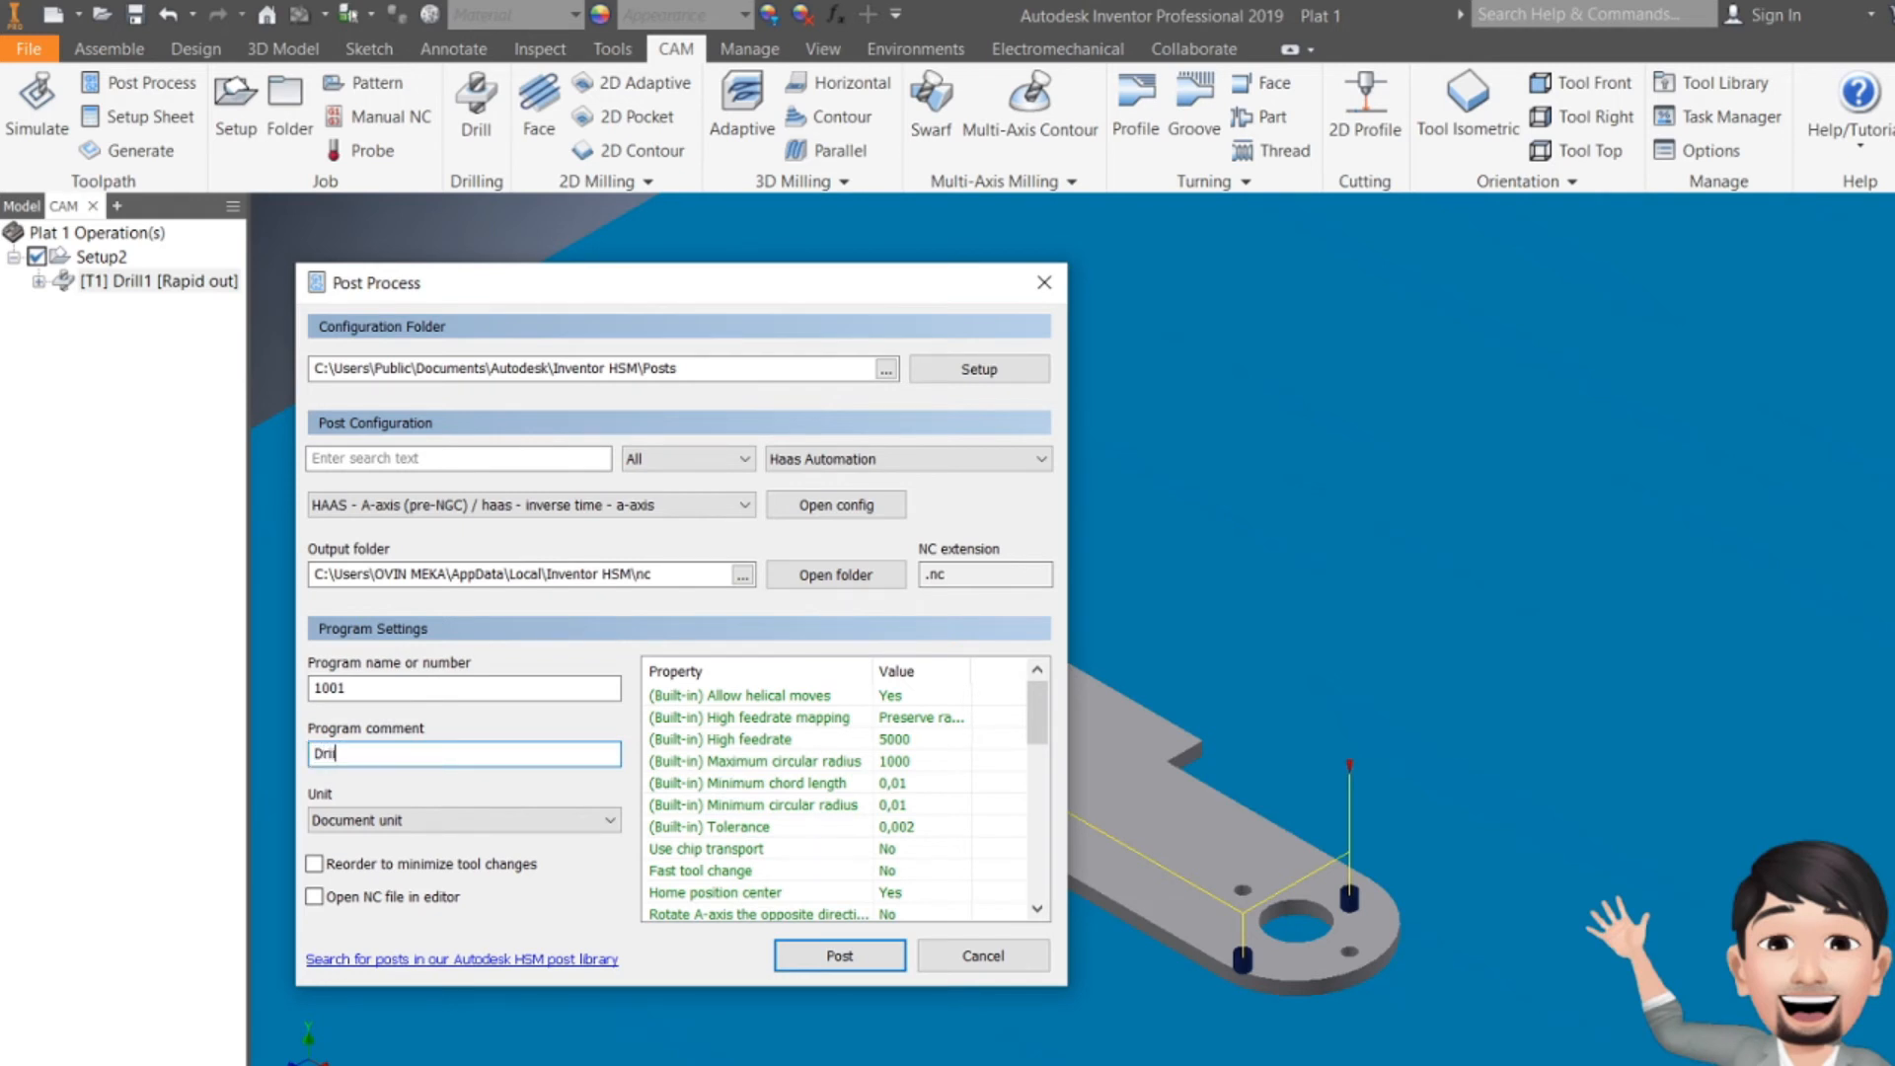
text(ll 2 mm)
- Post the drilling program and save the NC file under the name "Drill 2"
click(834, 958)
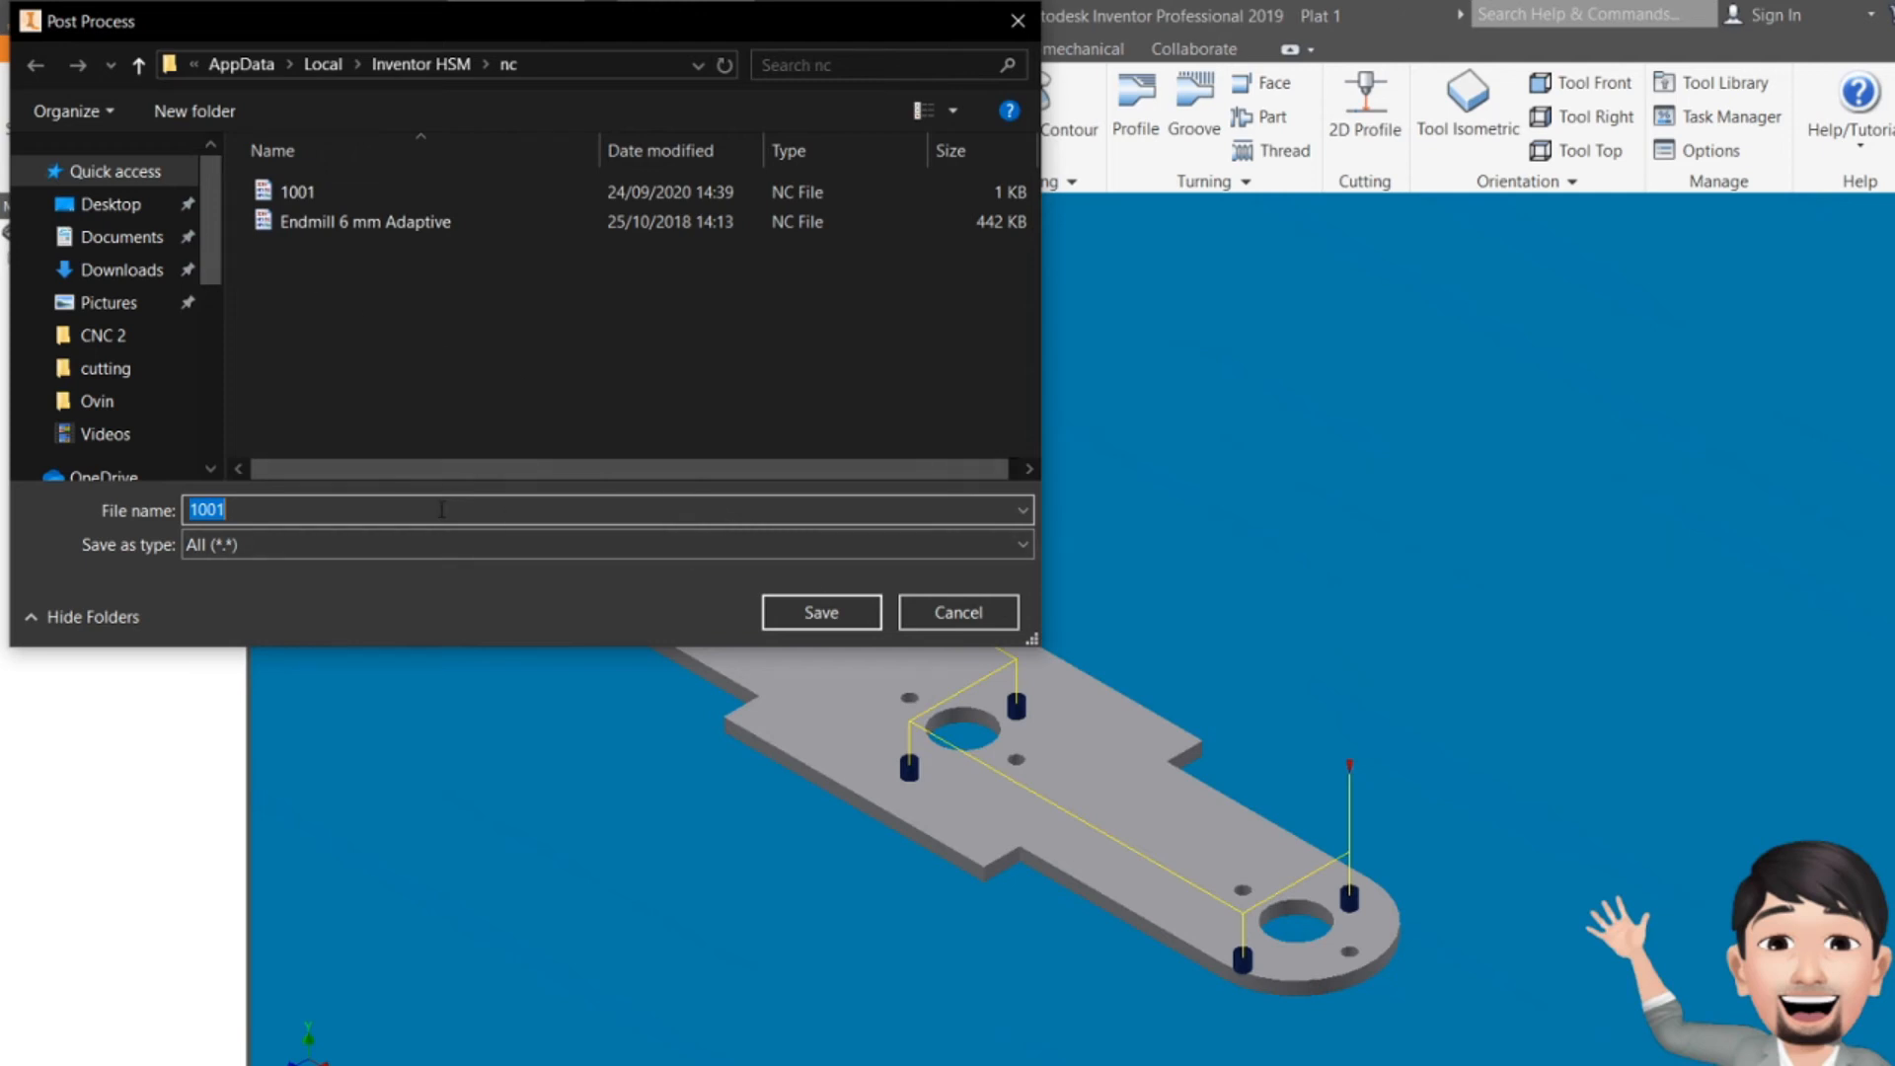
text(Drill 2)
key(Return)
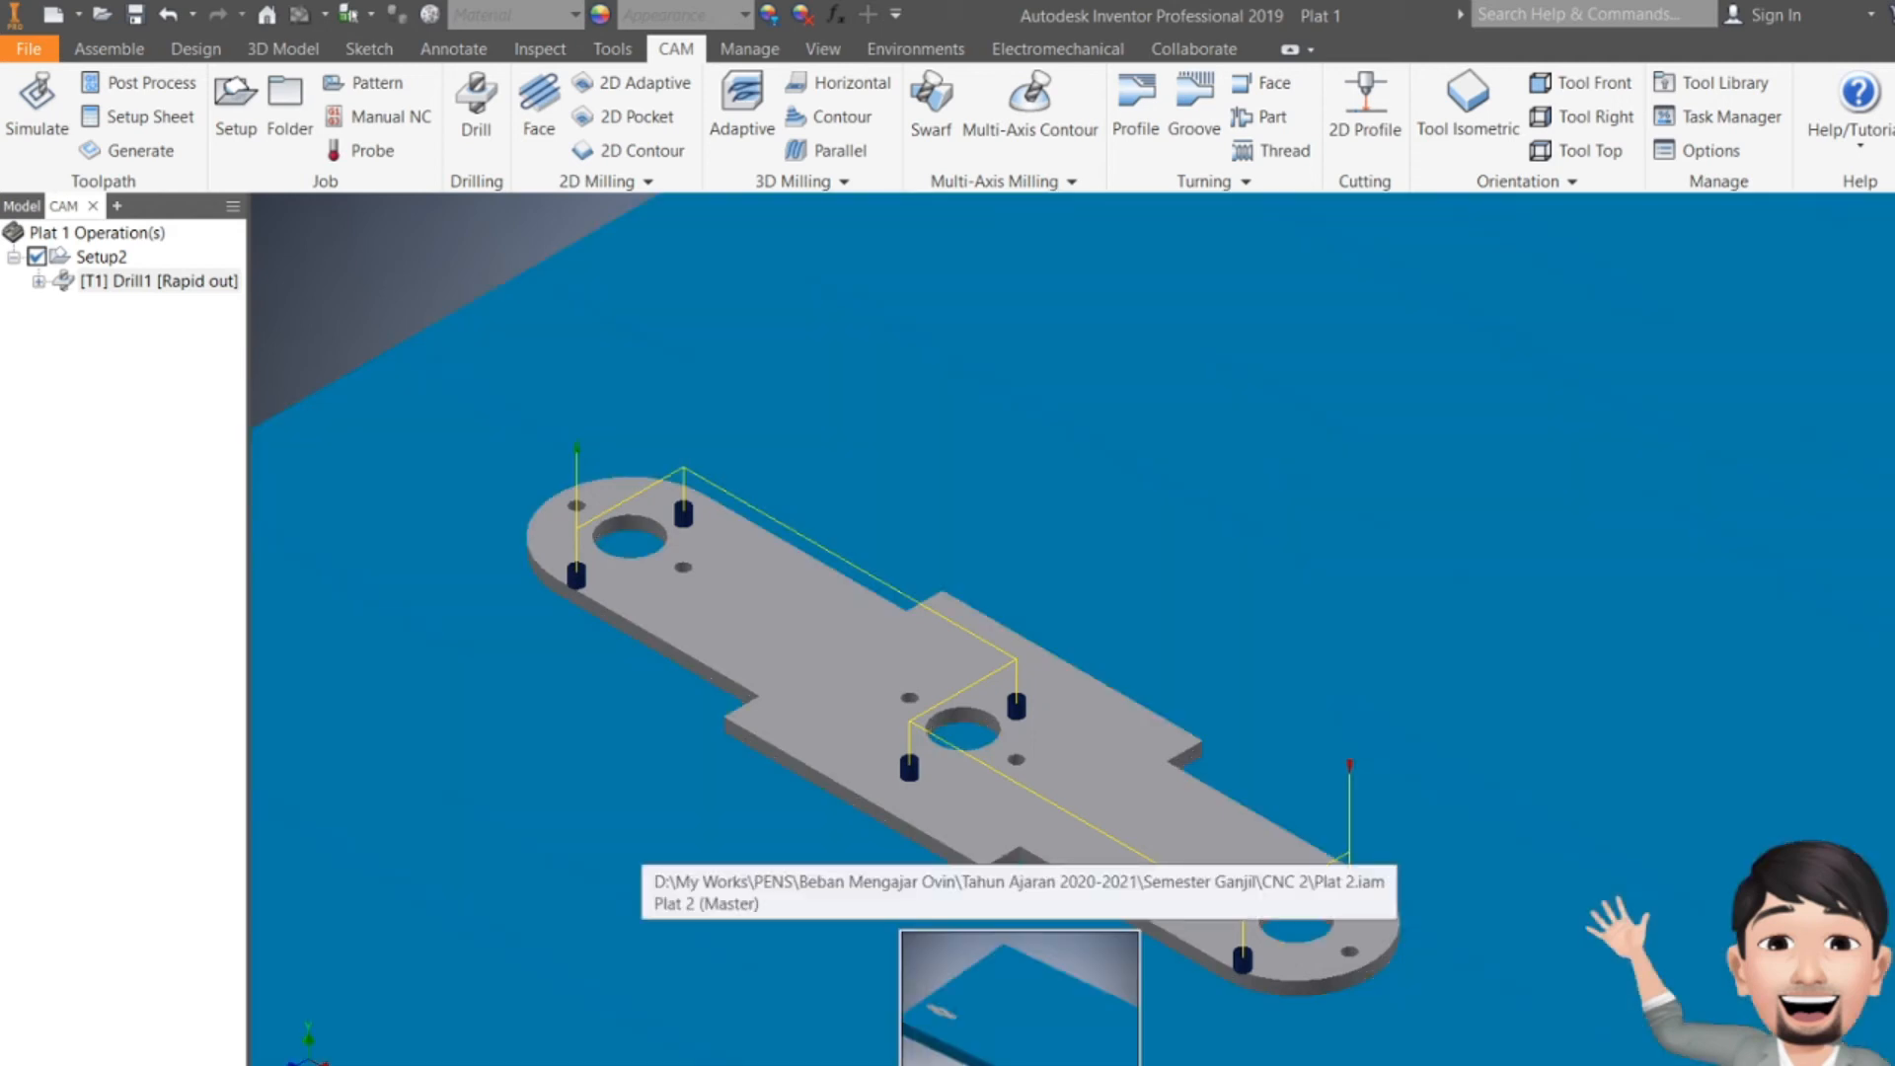
- Switch to the Plat 2 assembly and view the plate with its loose screws up close
click(1020, 1064)
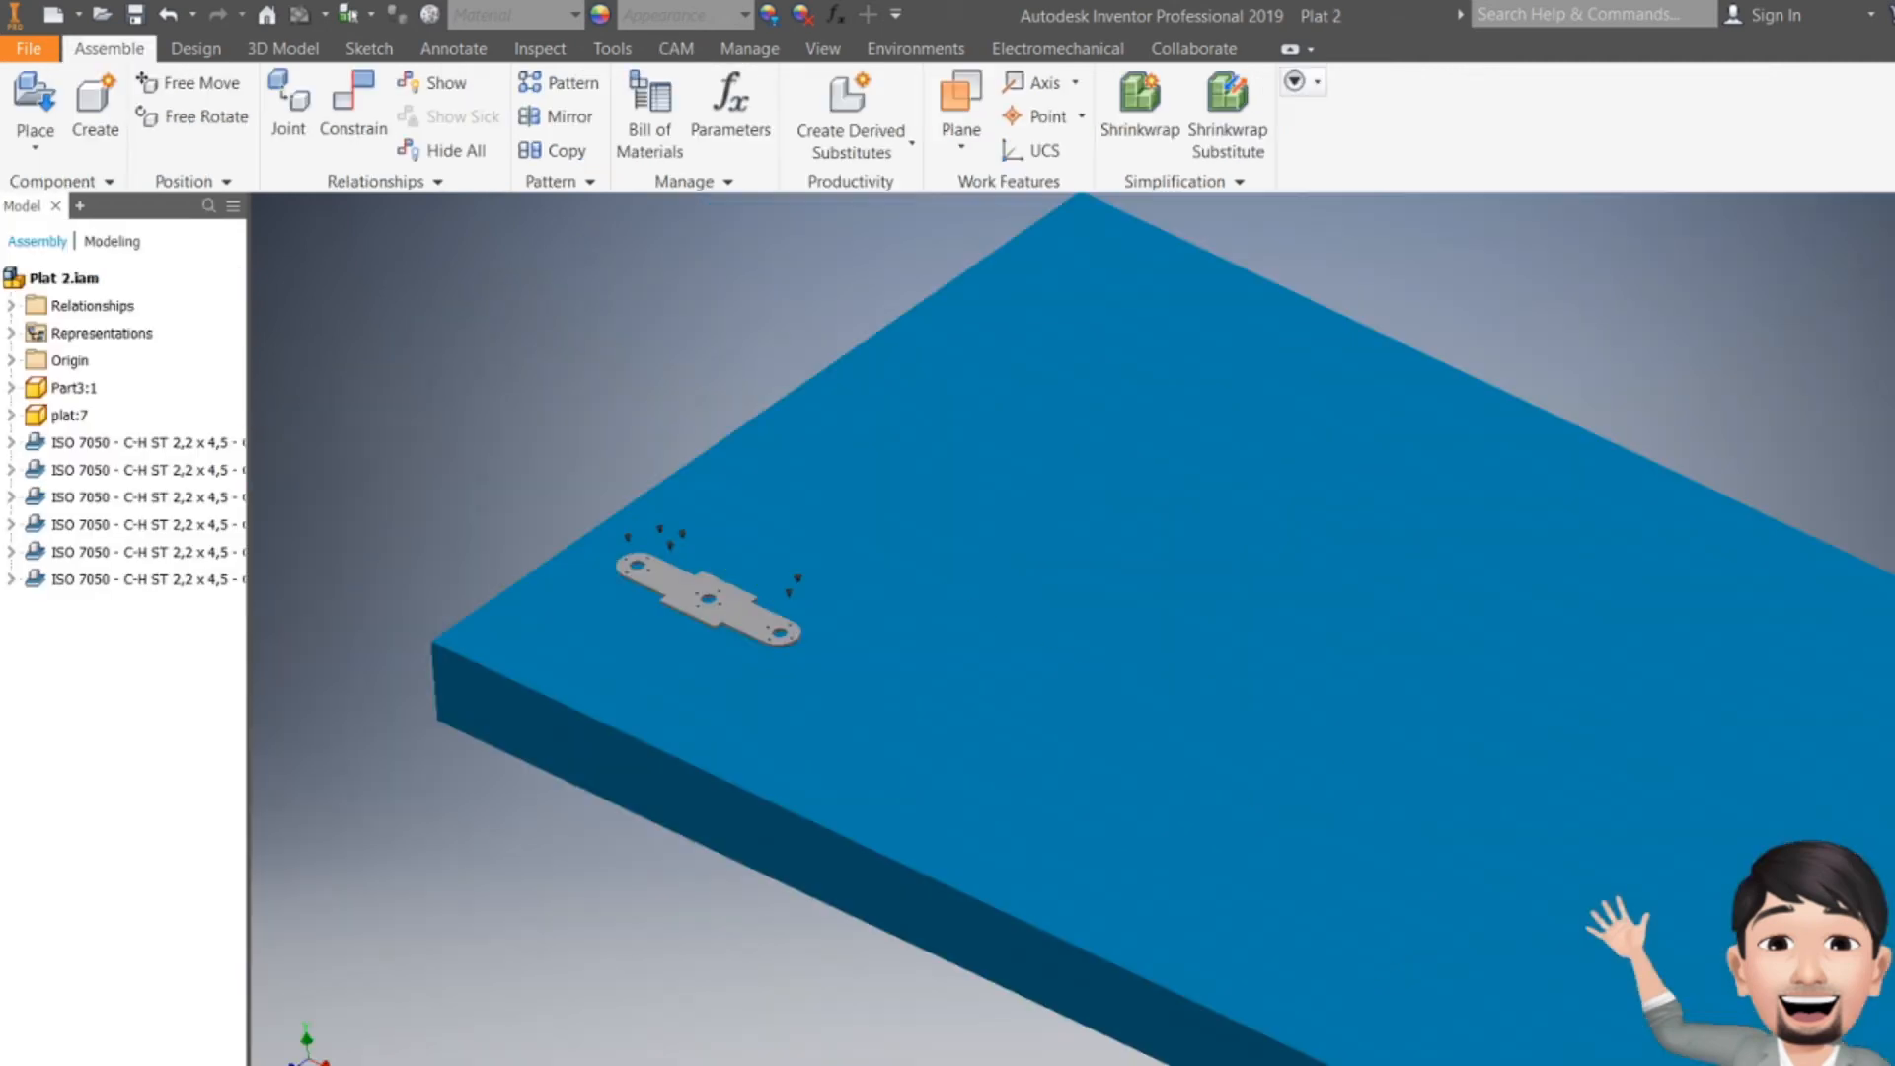
scroll(645, 559, down, 5)
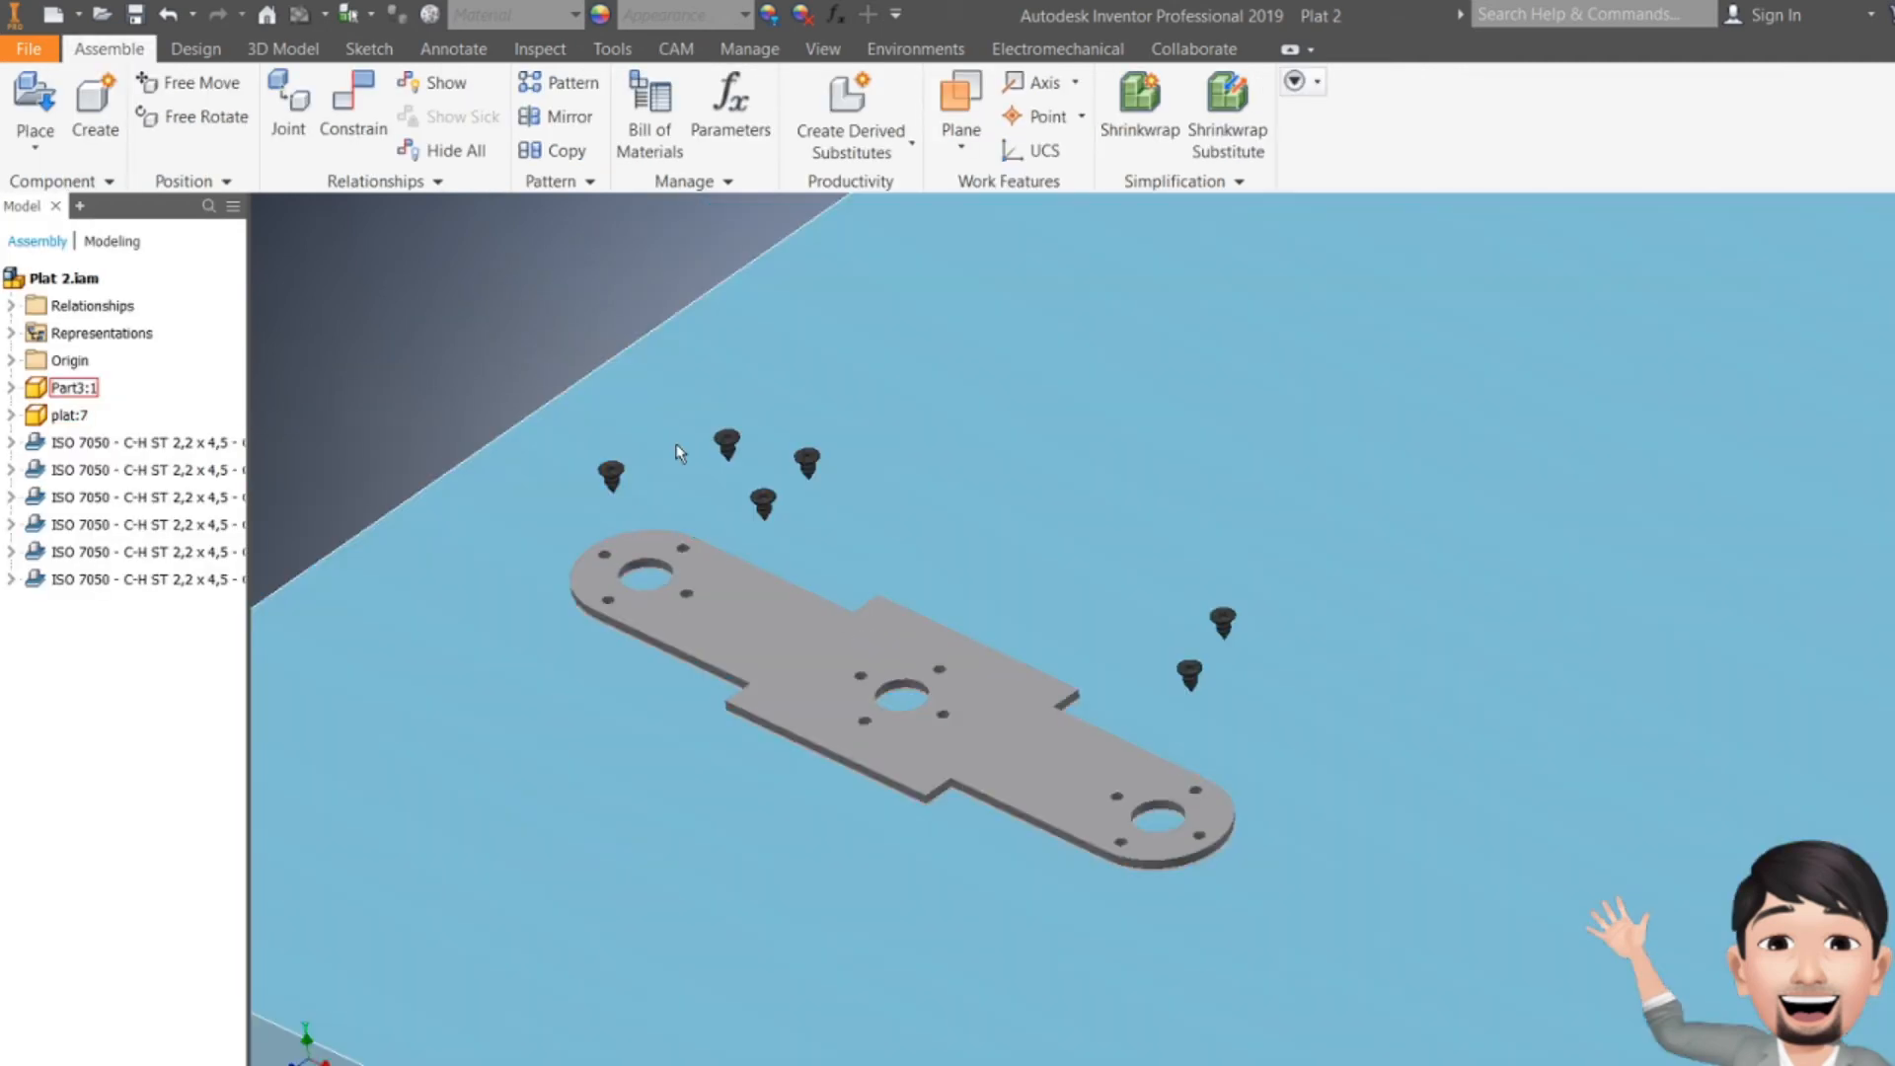
scroll(760, 468, down, 3)
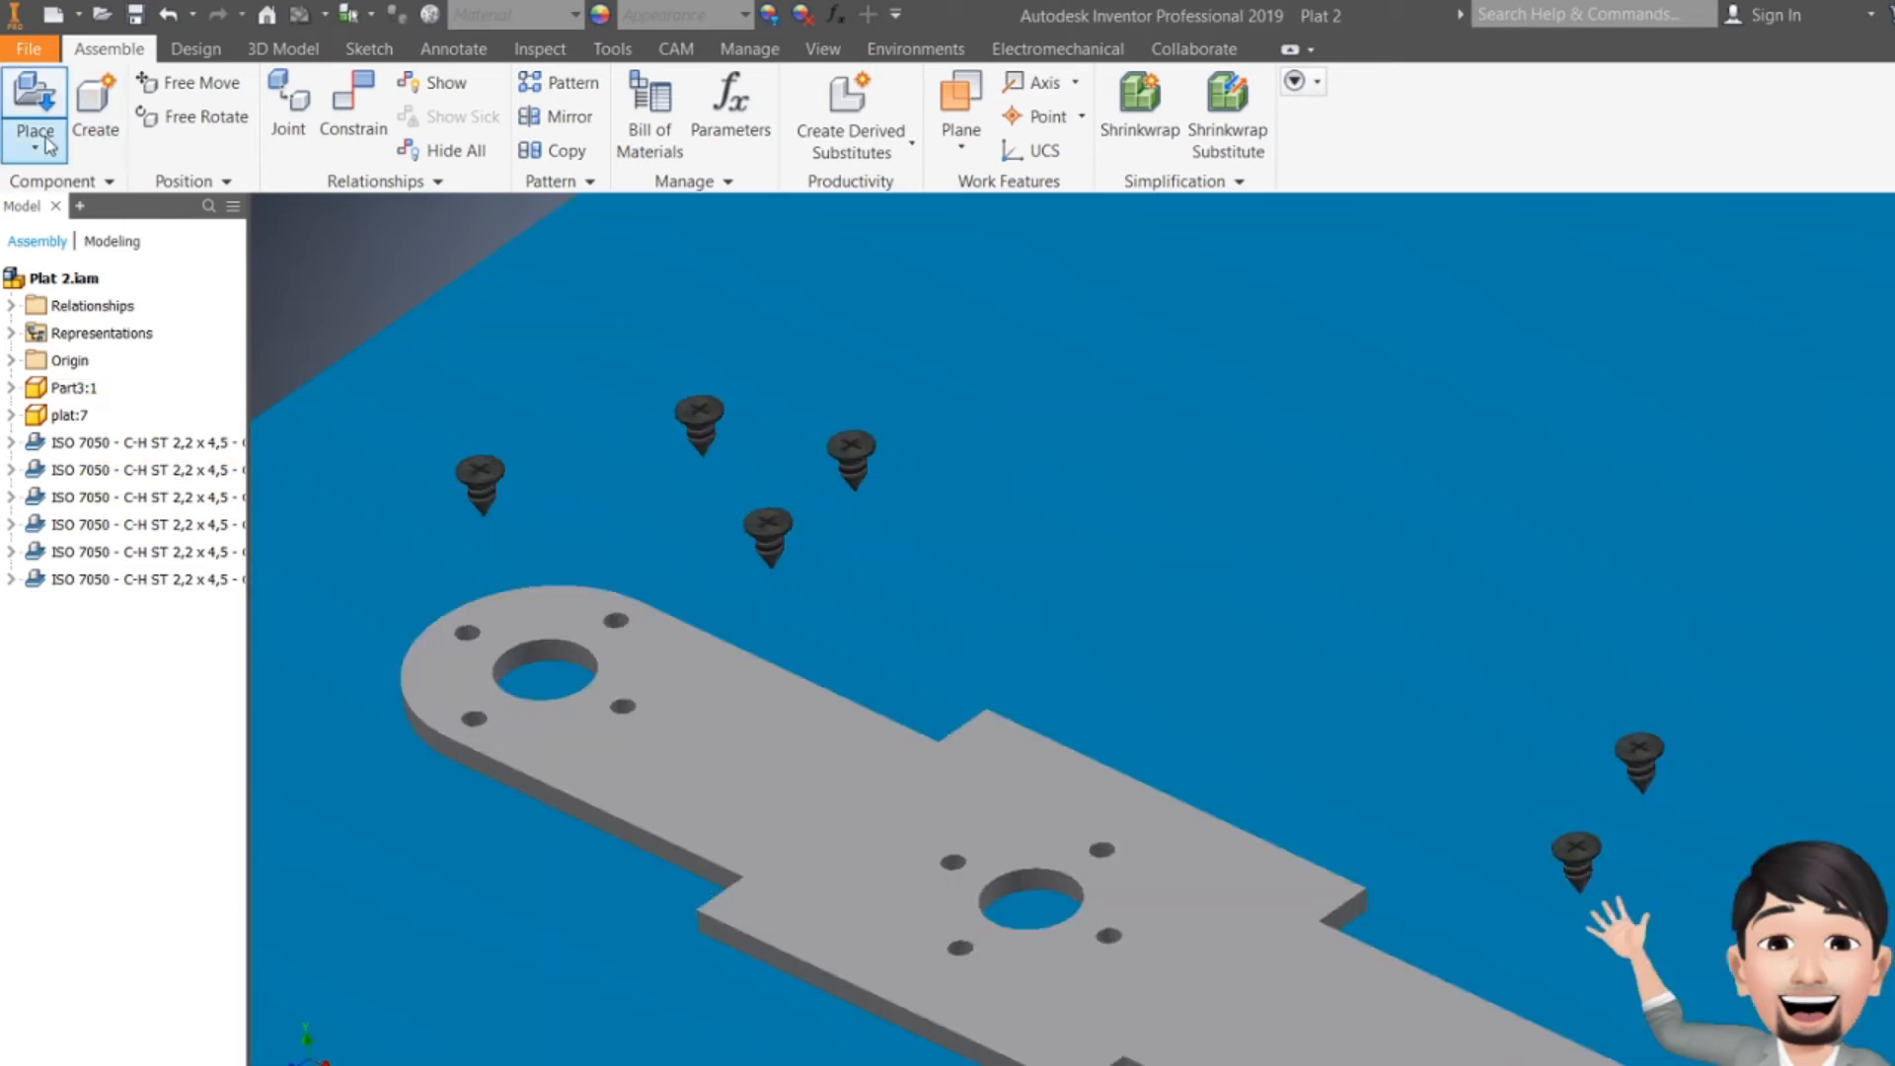
- Examine the 2.2 x 4.5 mm ISO 7050 - C-H countersunk sheet metal screw in Content Center and close it without placing anything
click(35, 143)
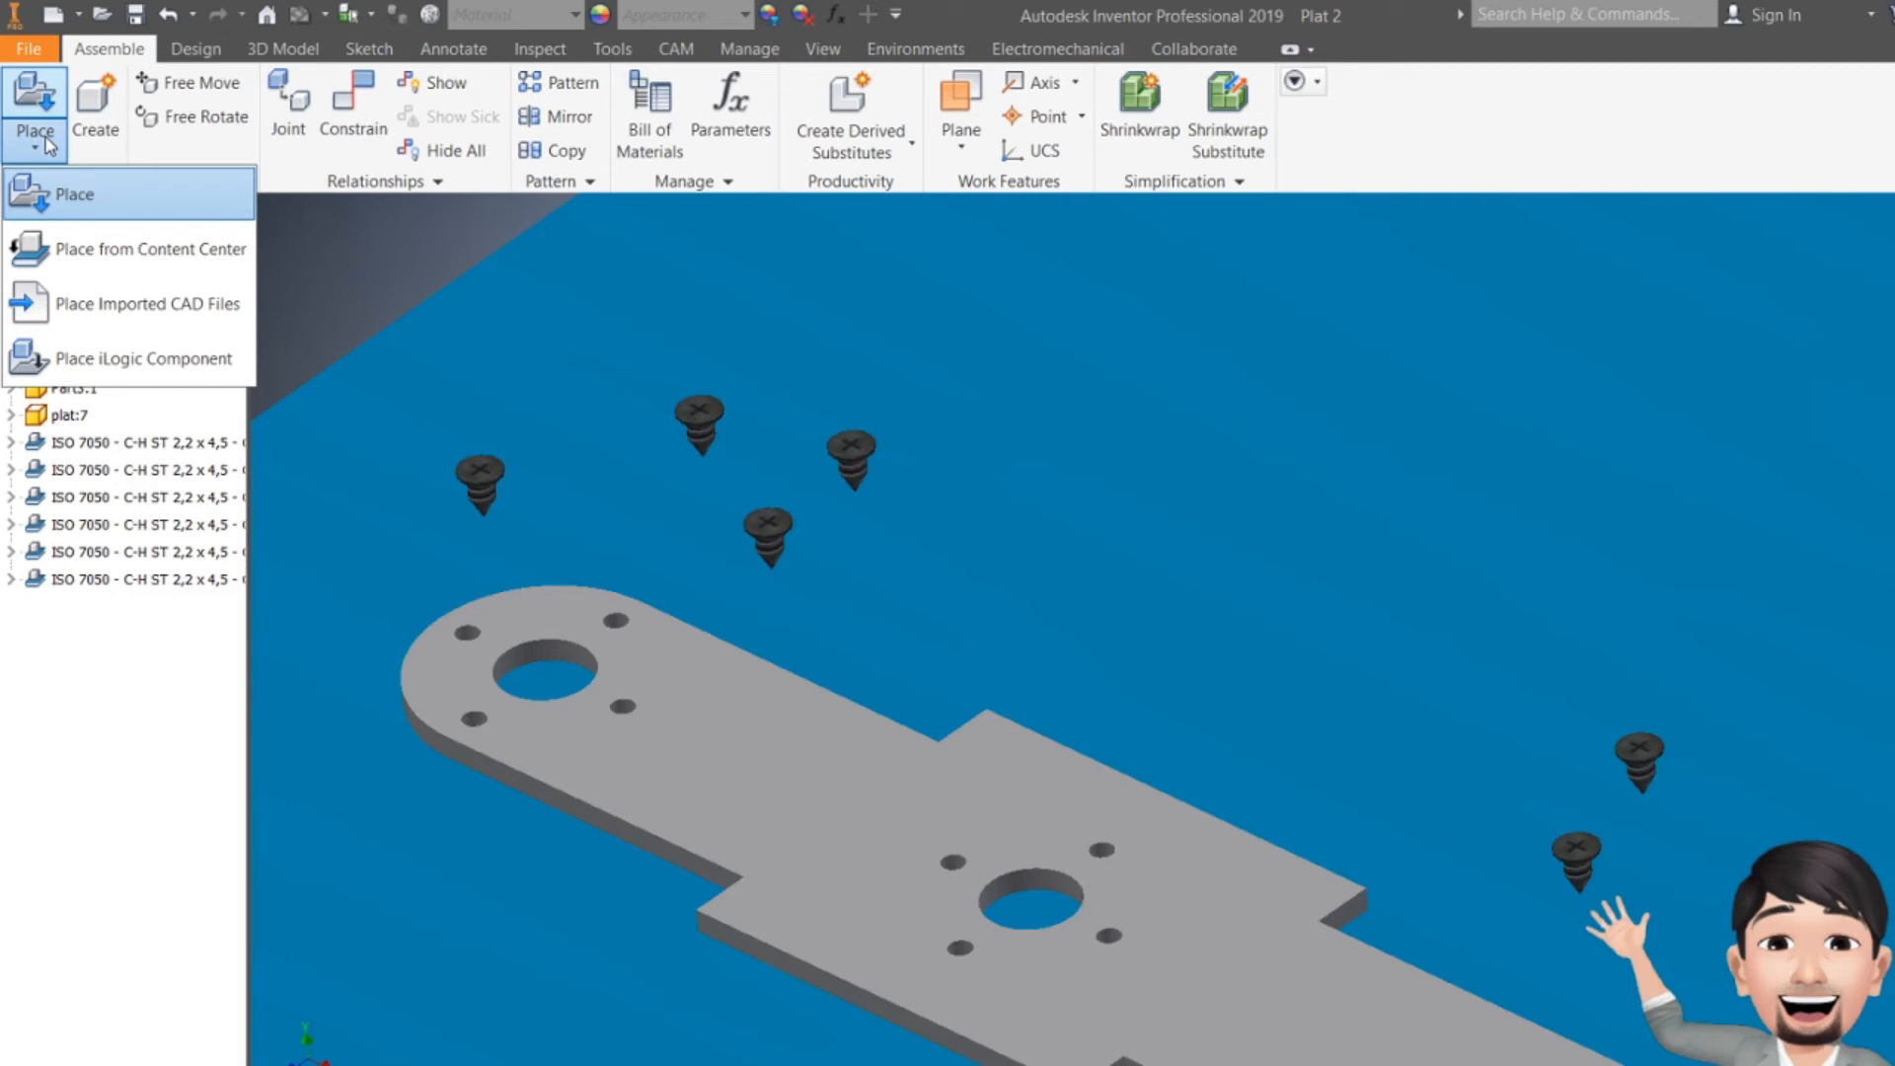
click(119, 249)
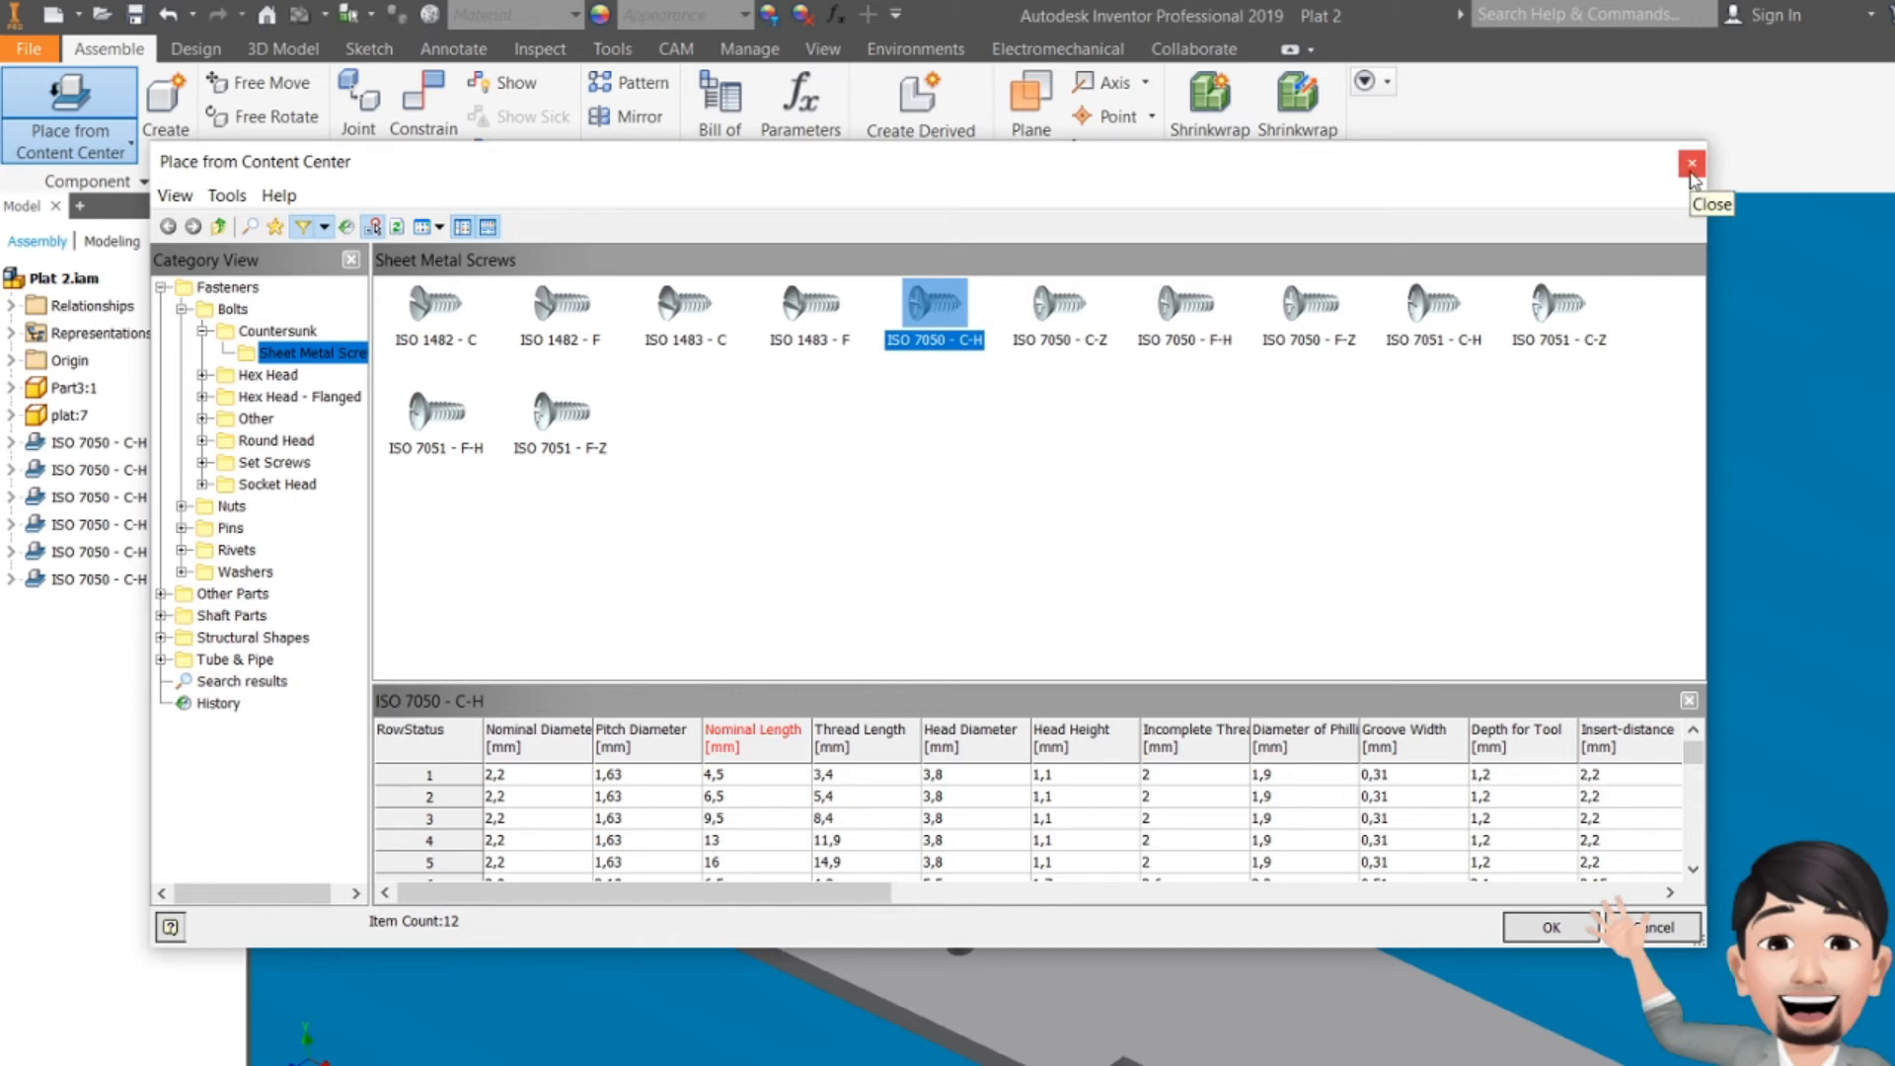
click(513, 780)
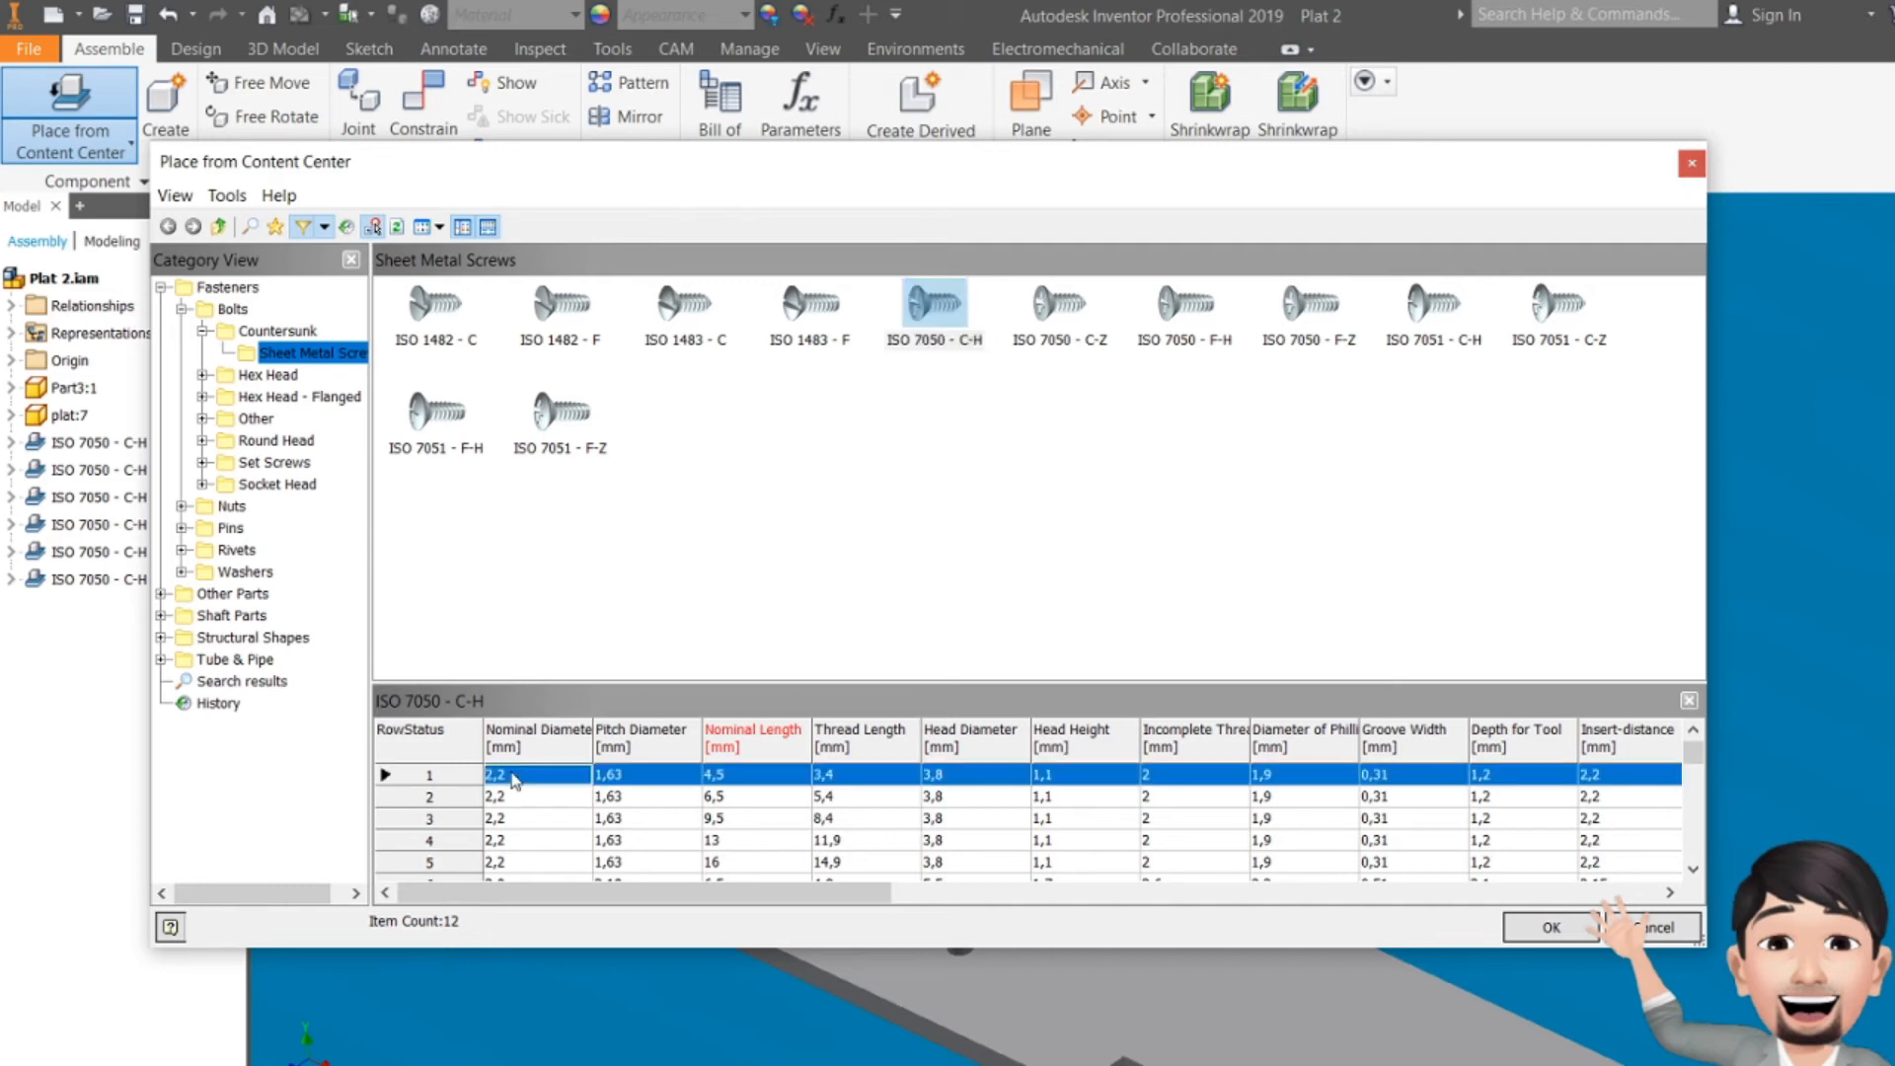
click(1692, 166)
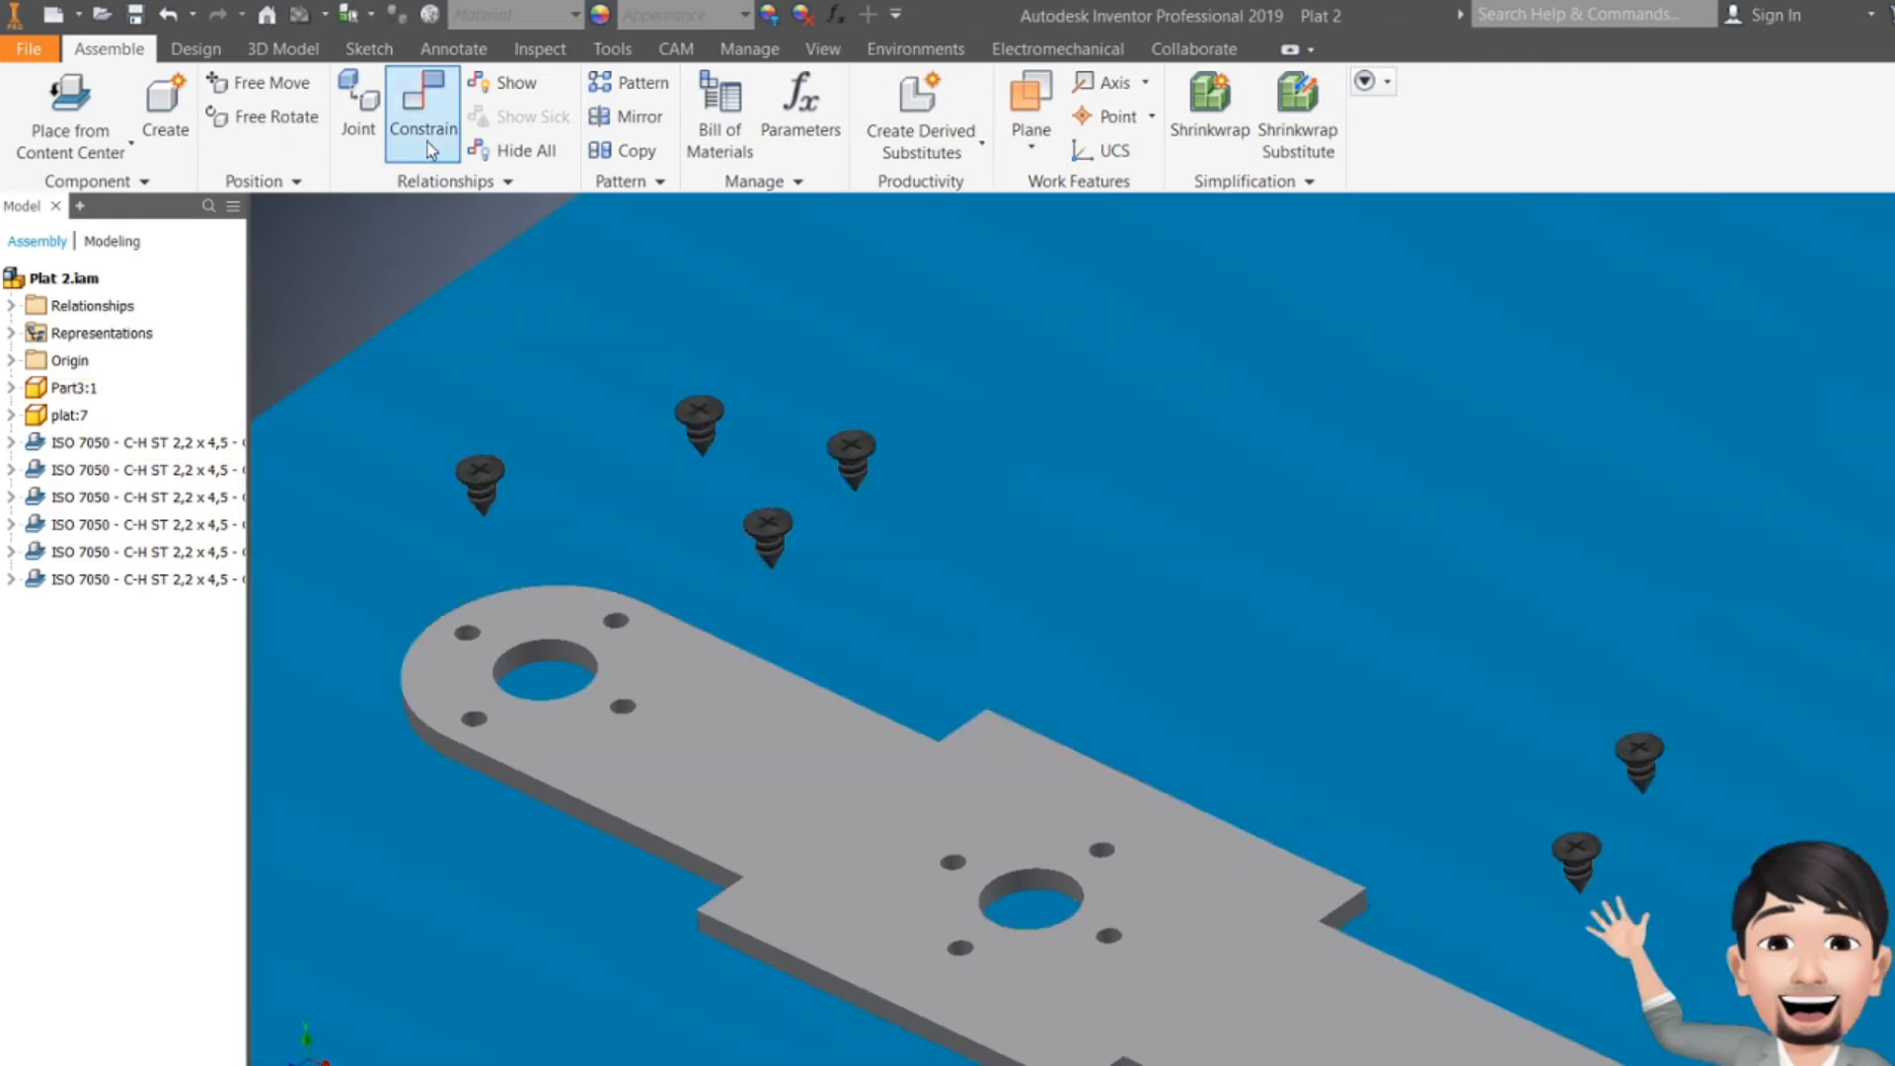
- Start an assembly constraint pairing the leftmost loose screw's axis with the front-left small hole at the plate's left end
click(427, 138)
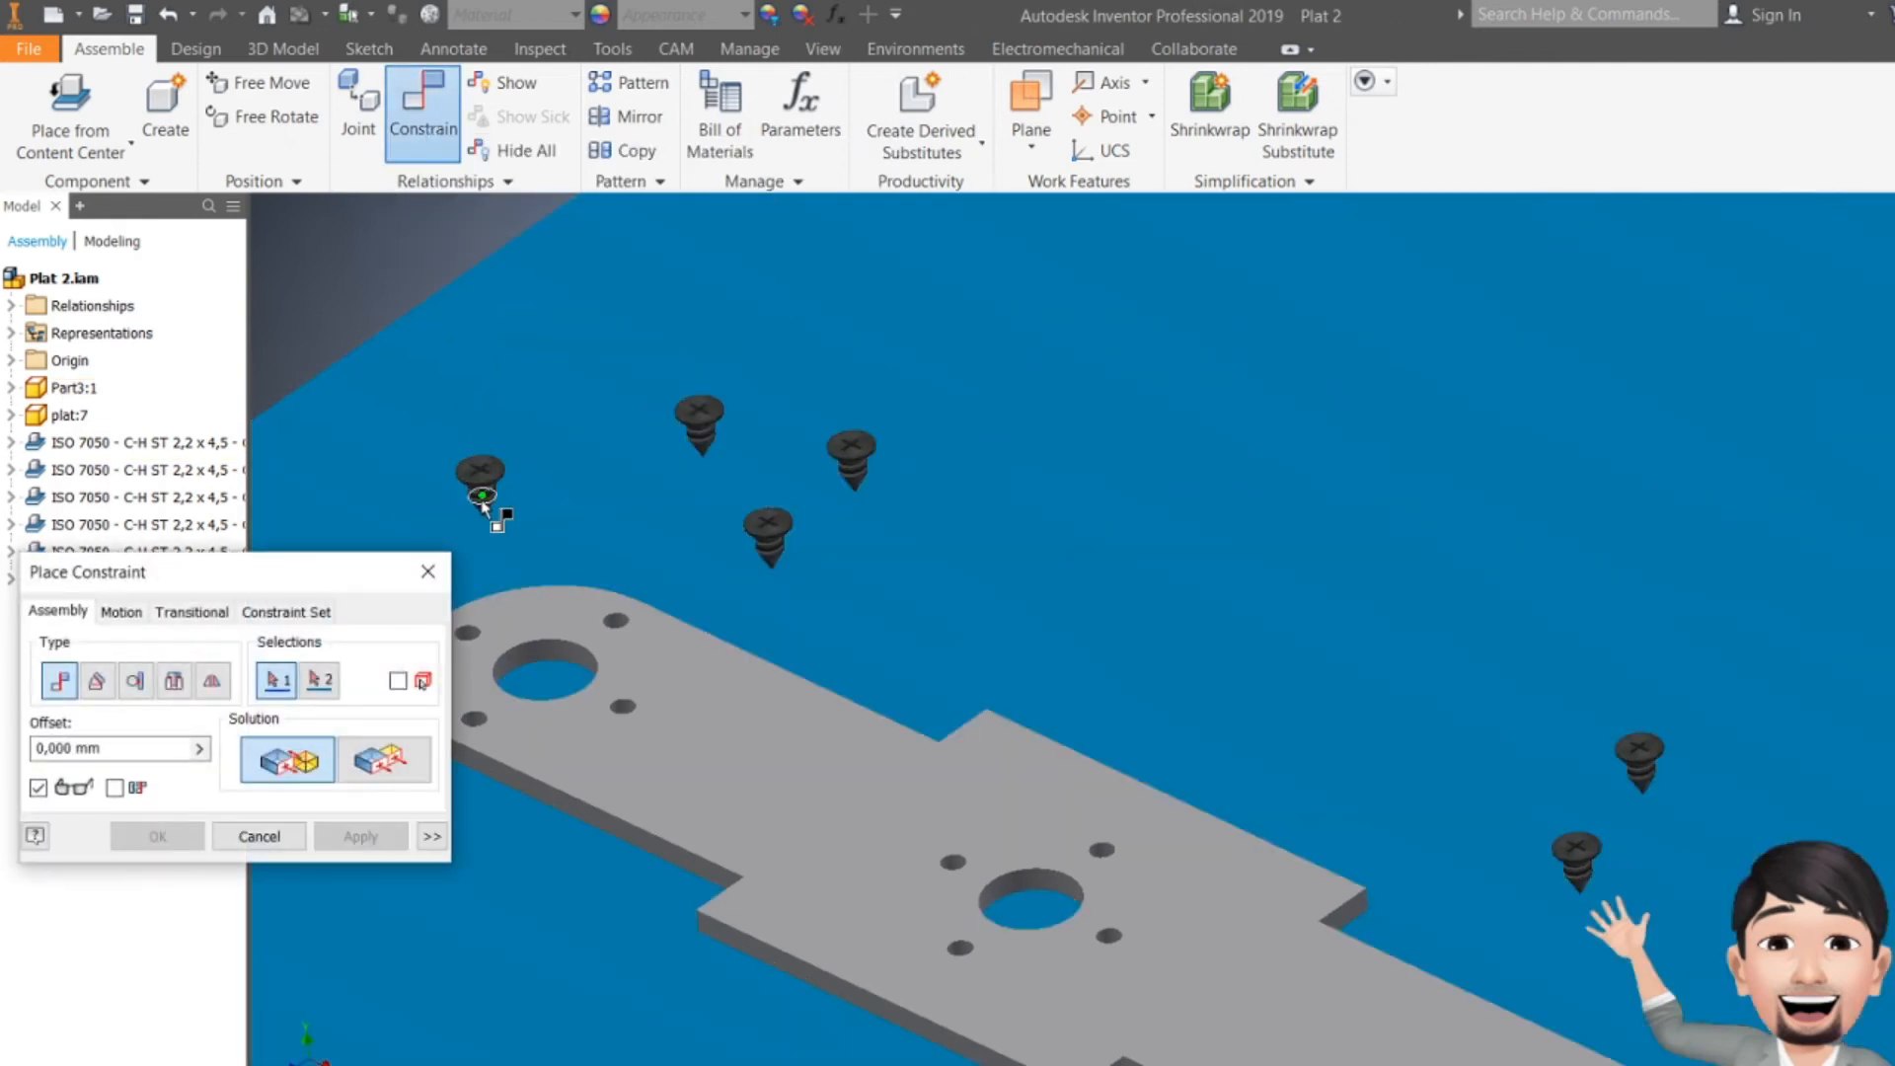
scroll(481, 501, down, 5)
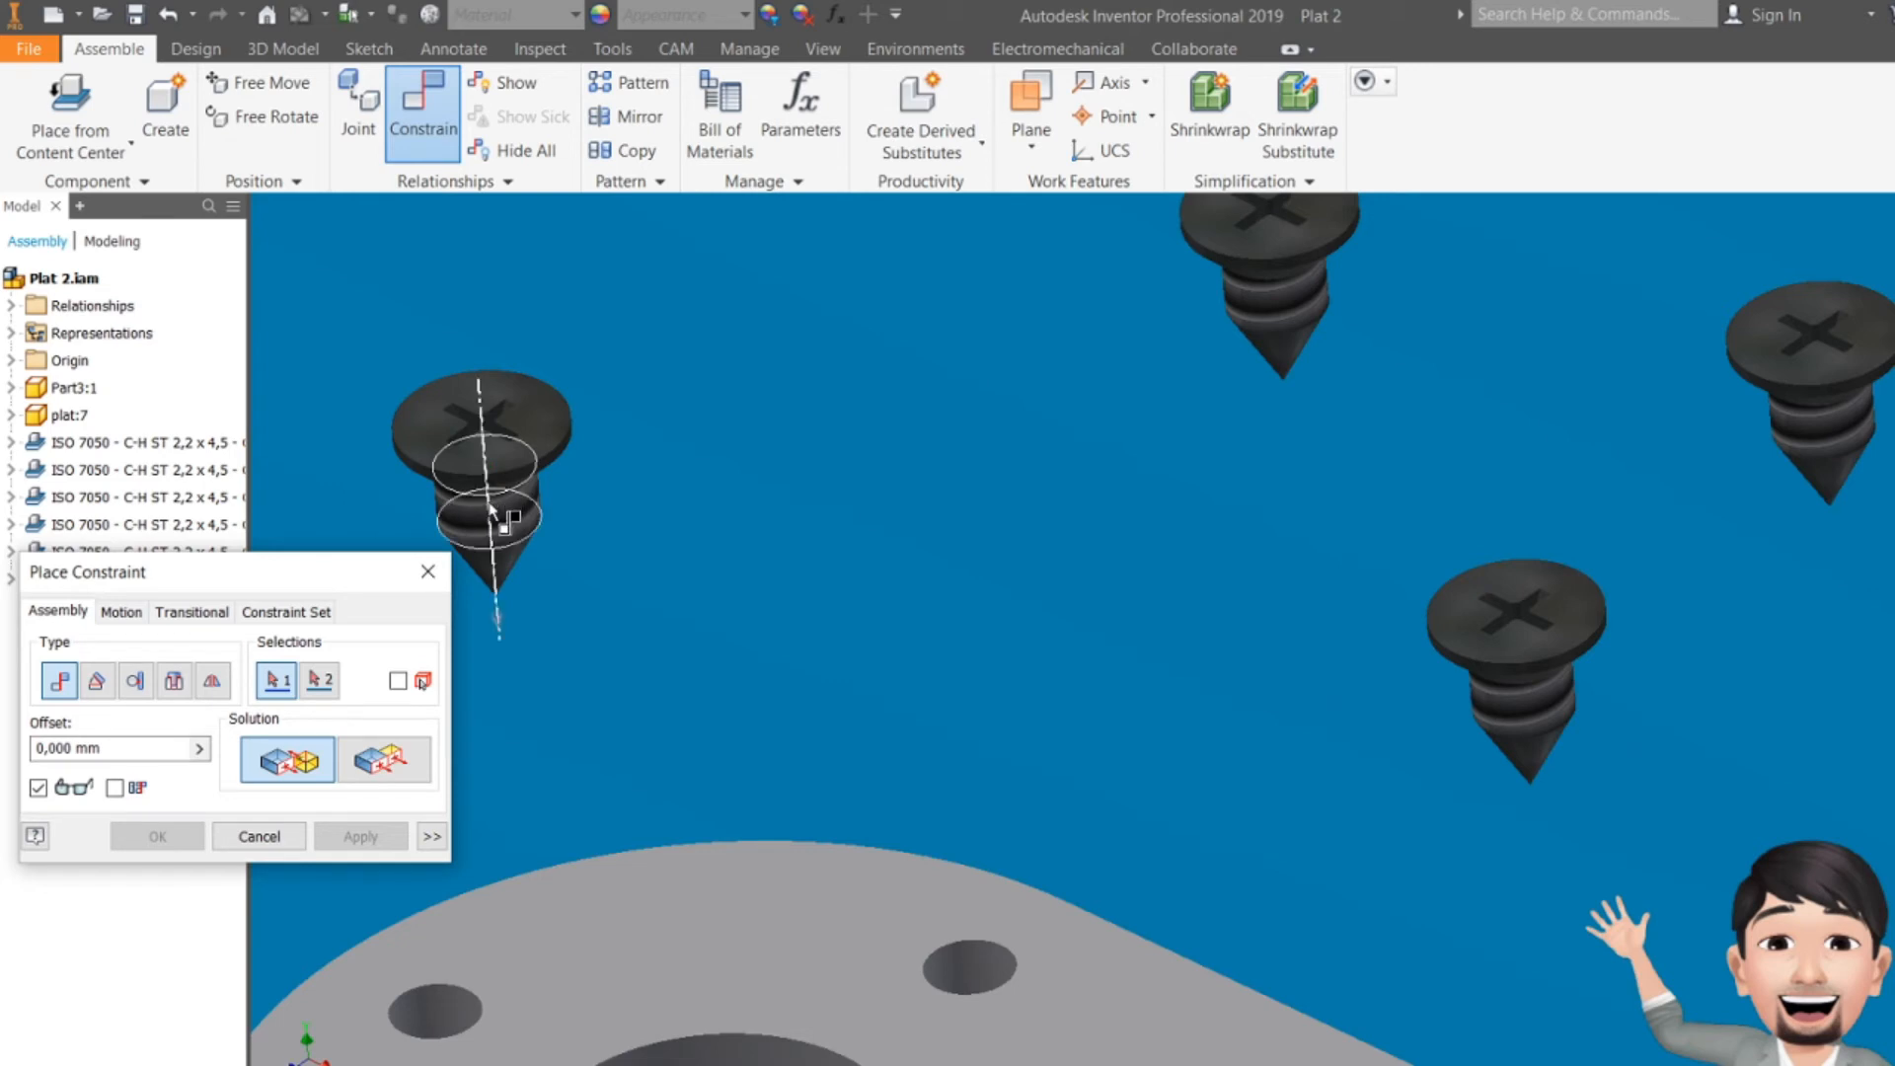
mouse_move(490, 510)
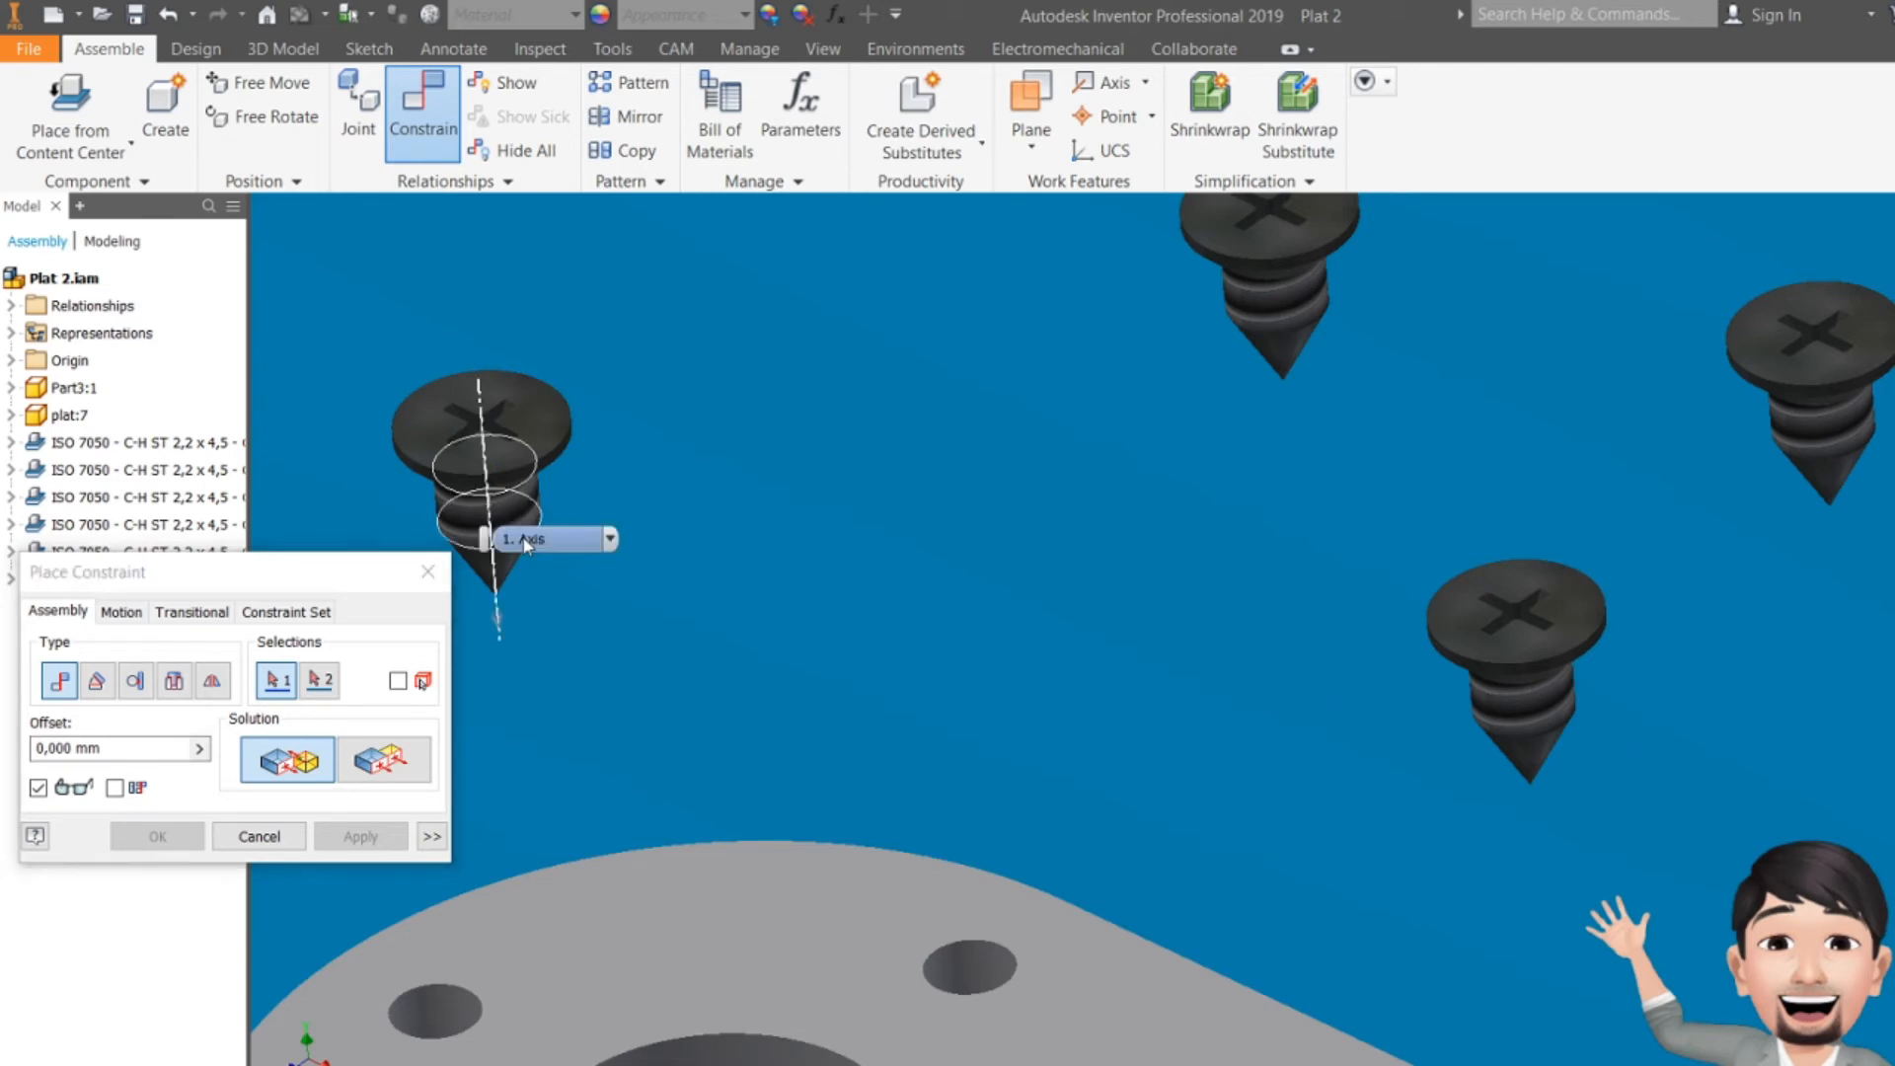
click(494, 514)
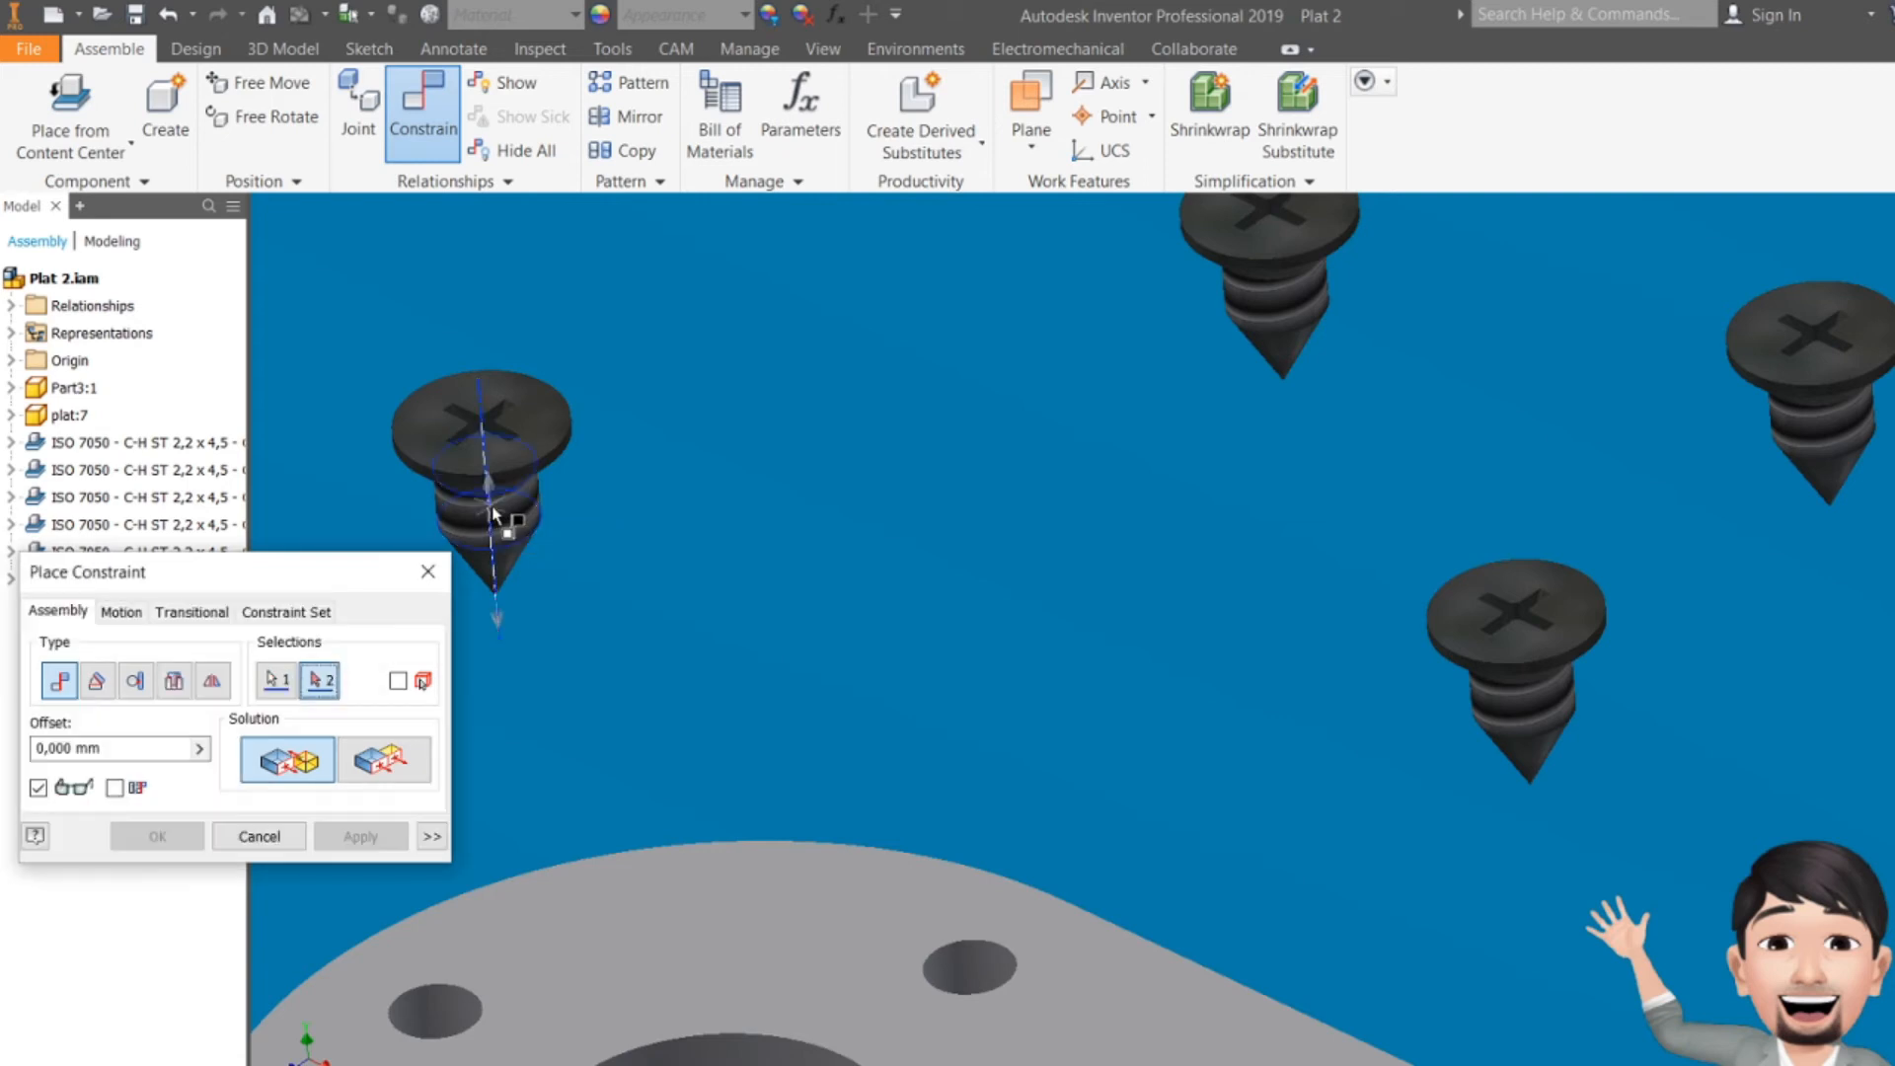
scroll(661, 582, down, 5)
scroll(614, 755, up, 5)
scroll(614, 756, up, 3)
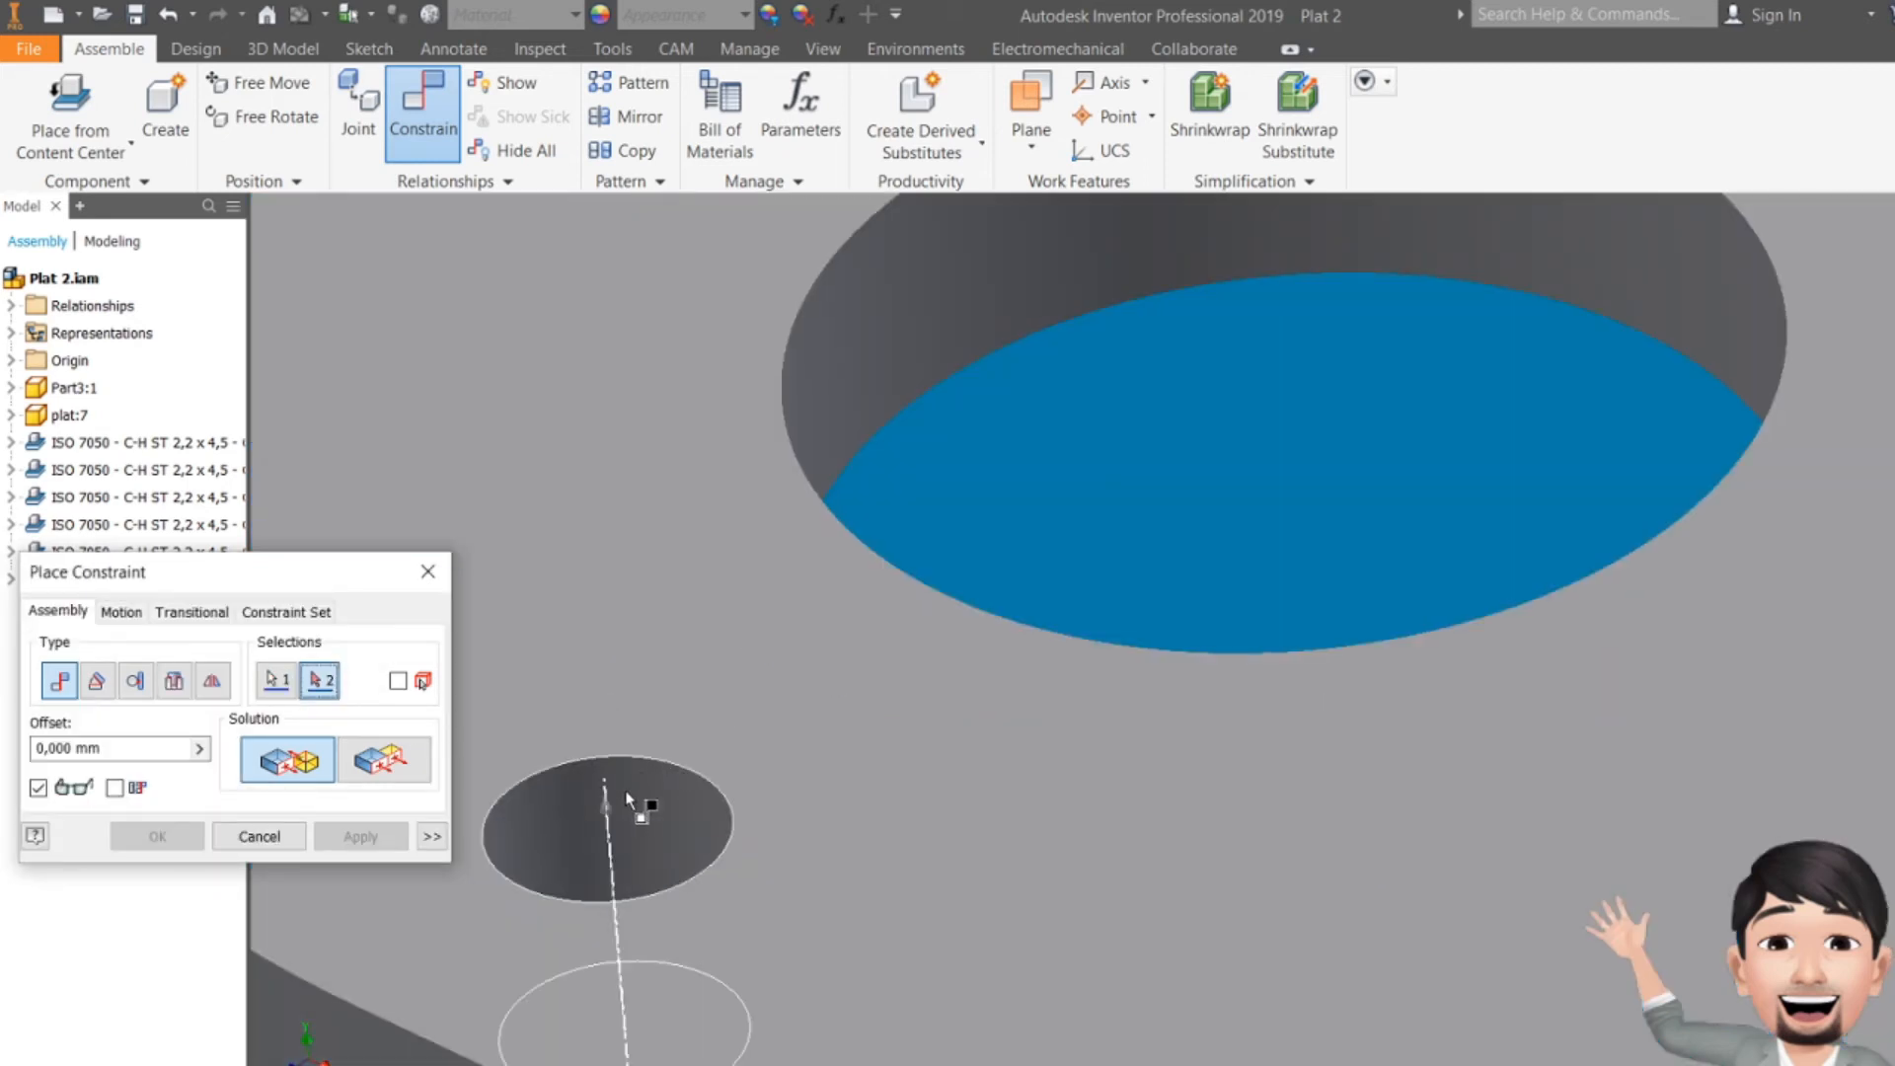
click(604, 798)
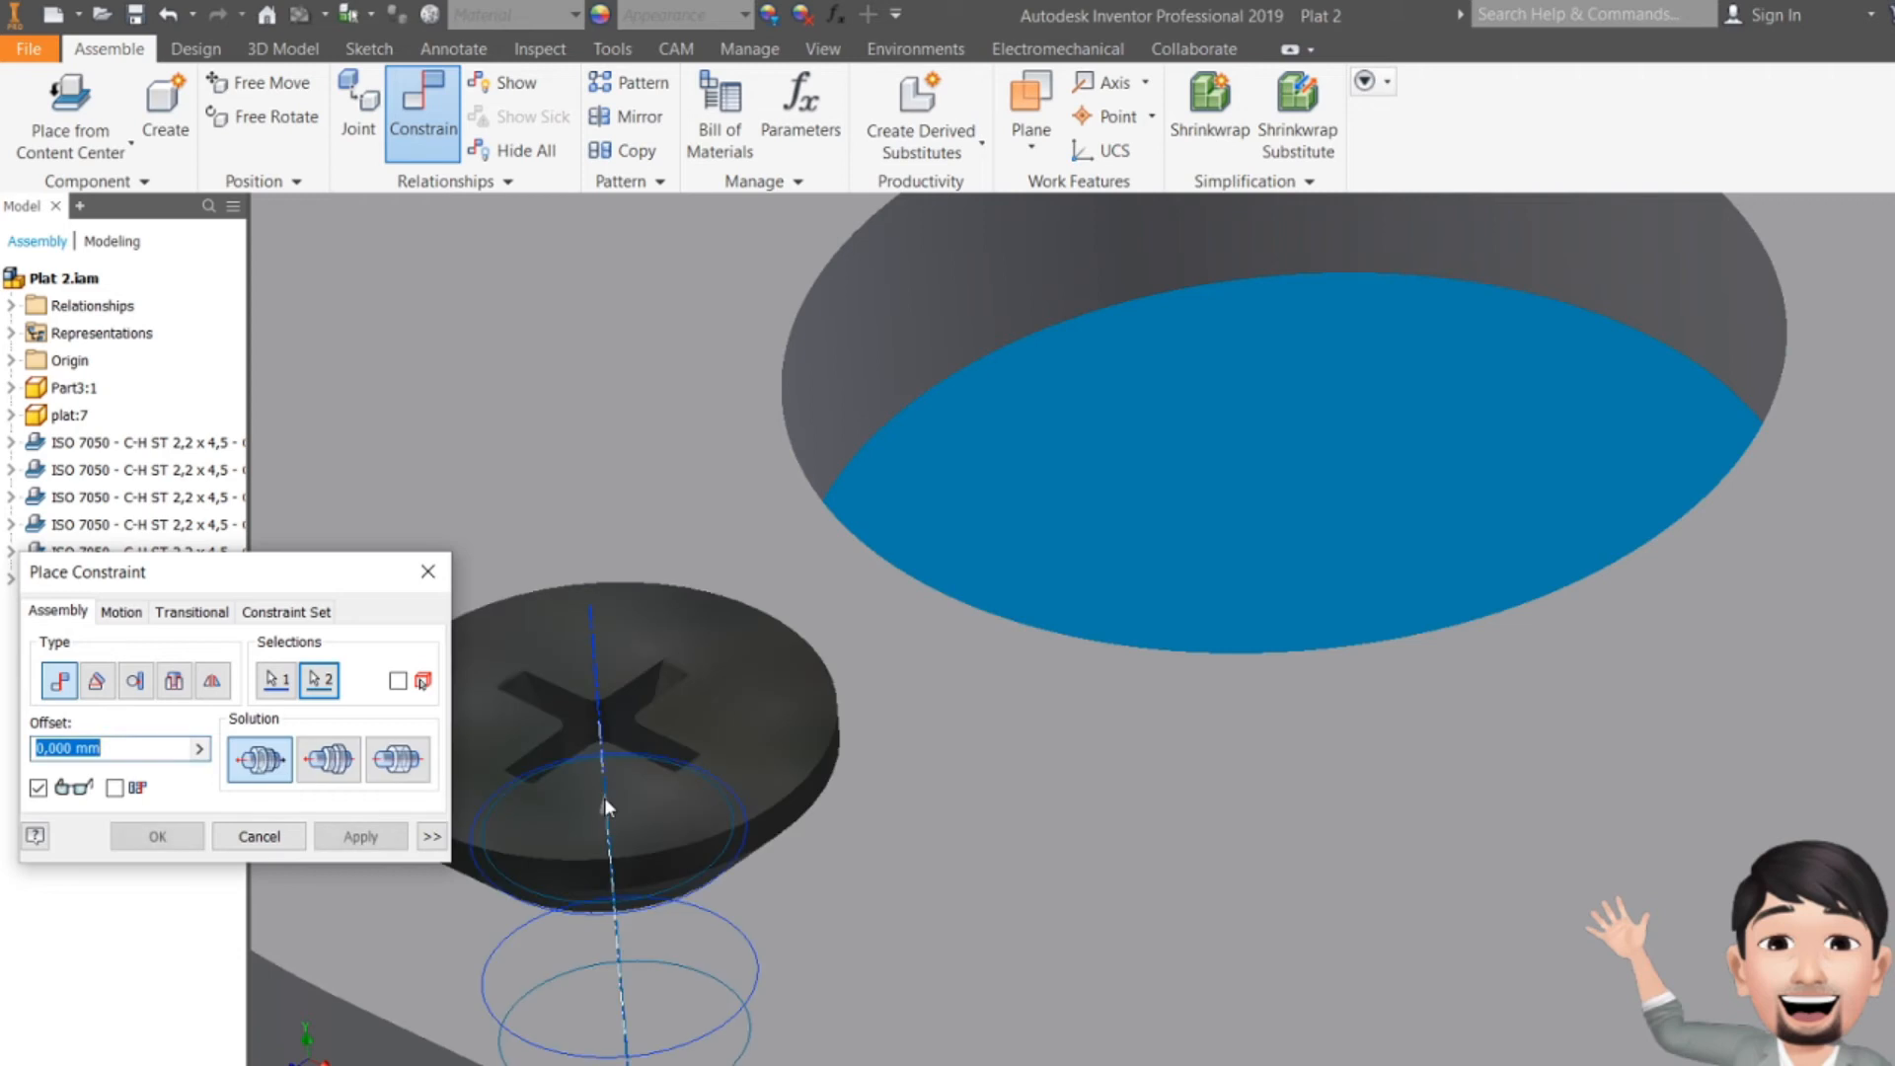
- Change the first screw's constraint type to Insert with an offset of -0.1 mm and apply it
click(176, 687)
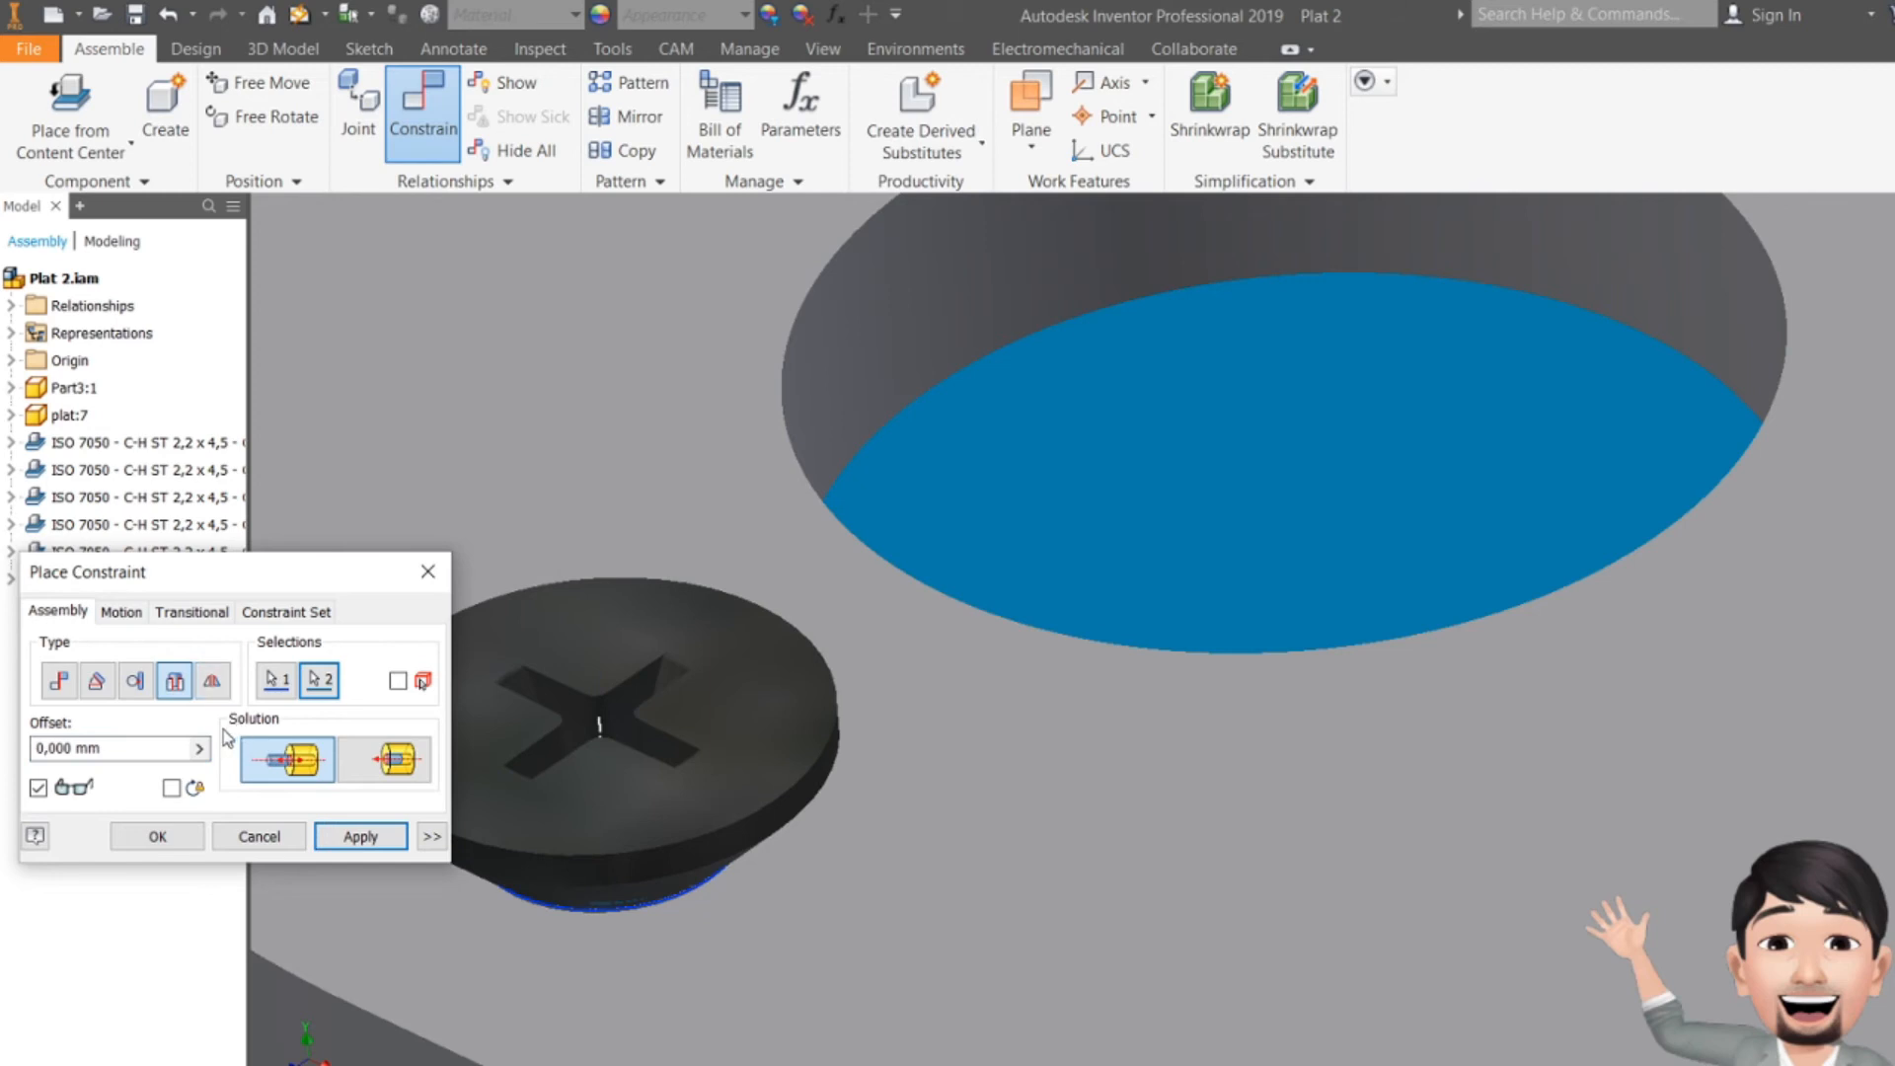
click(112, 748)
drag(112, 747, 3, 747)
text(-0.1)
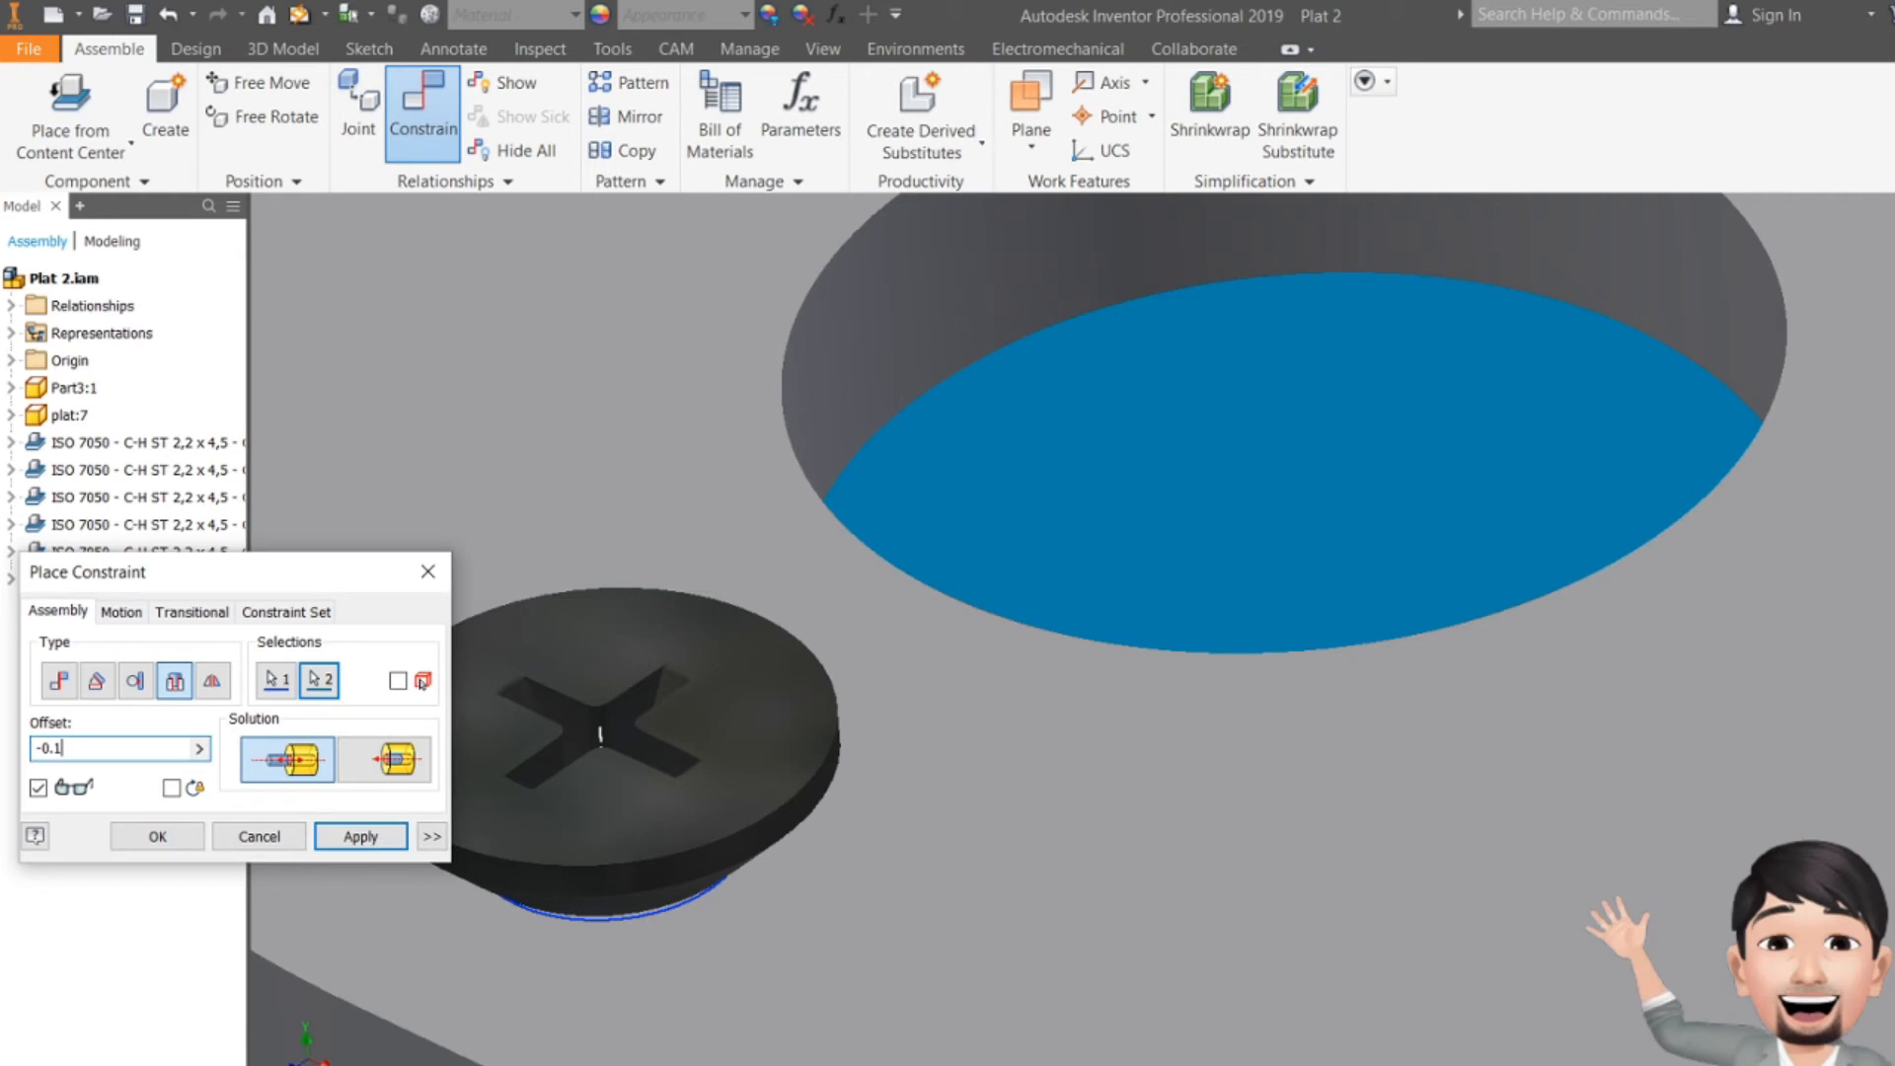
click(387, 838)
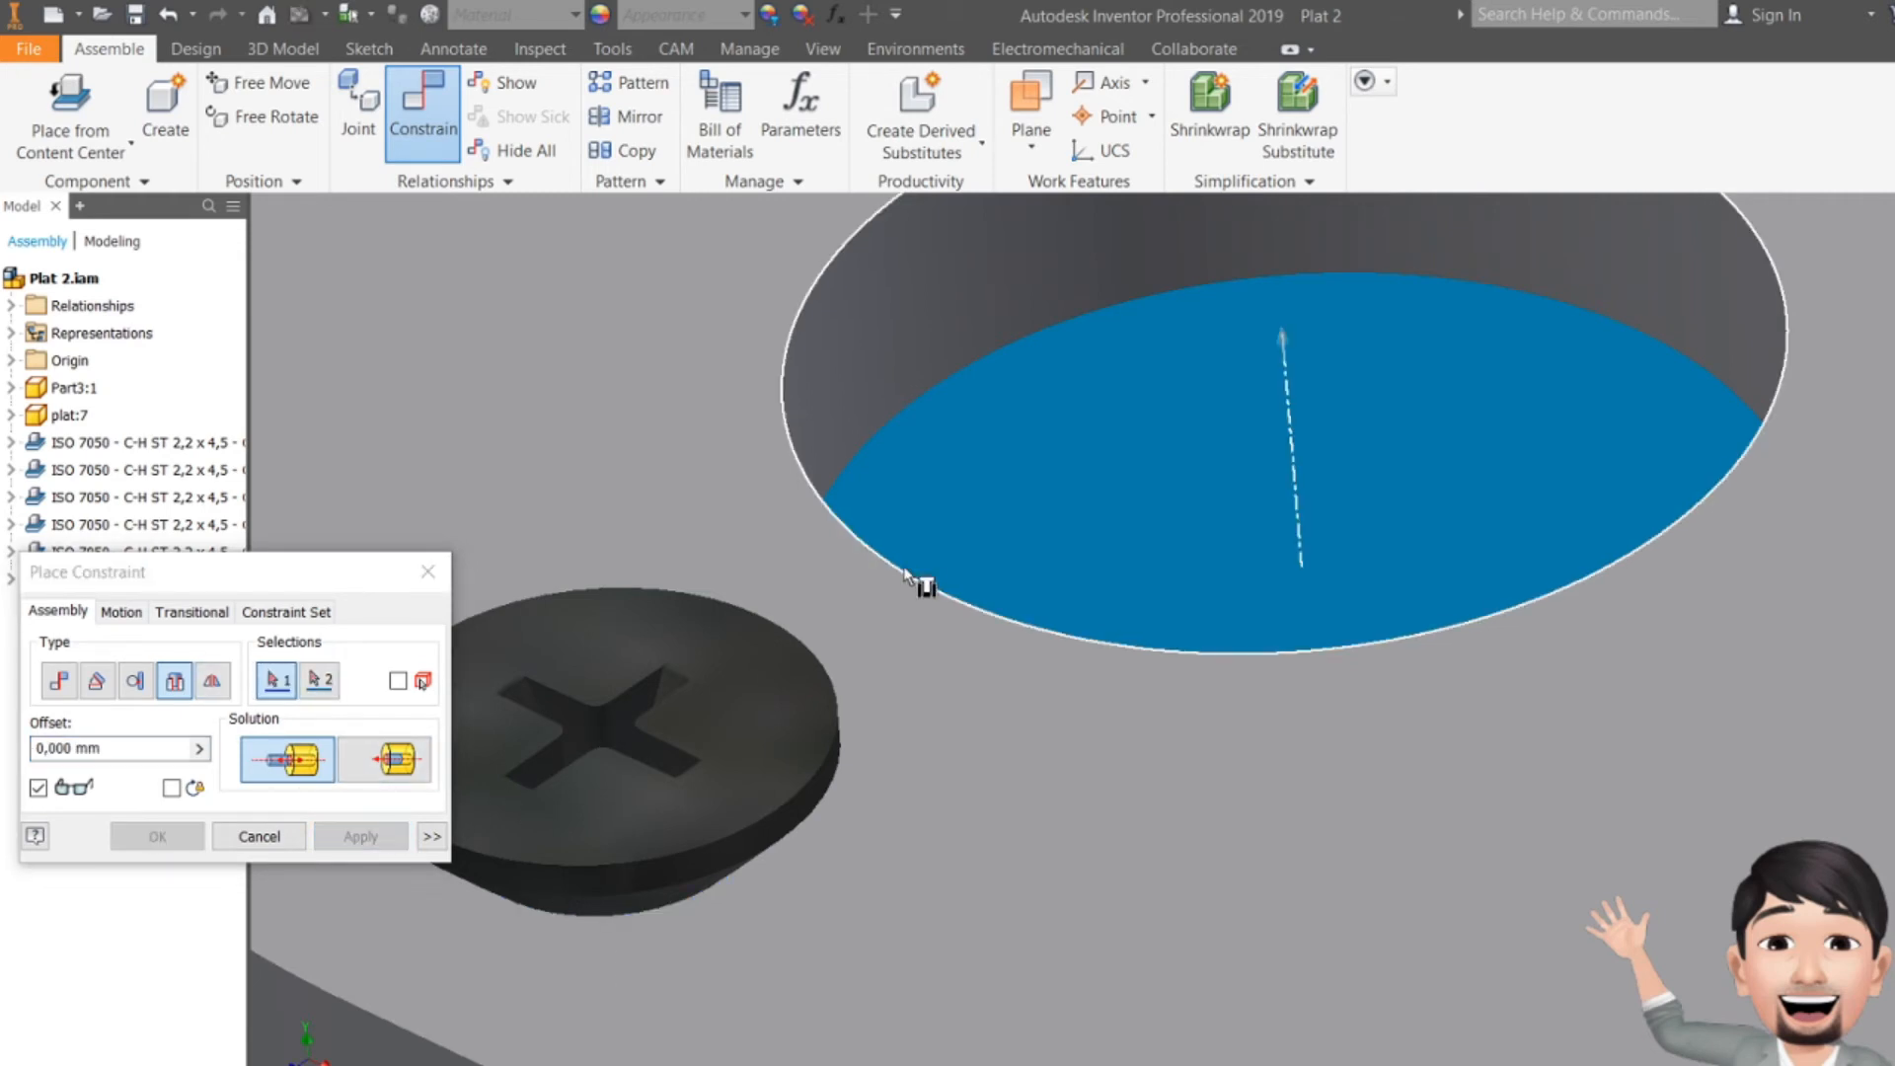
- Insert the second screw into the rear-right small hole at the plate's left end with an offset of -0.1 mm
scroll(907, 574, down, 5)
scroll(892, 537, down, 5)
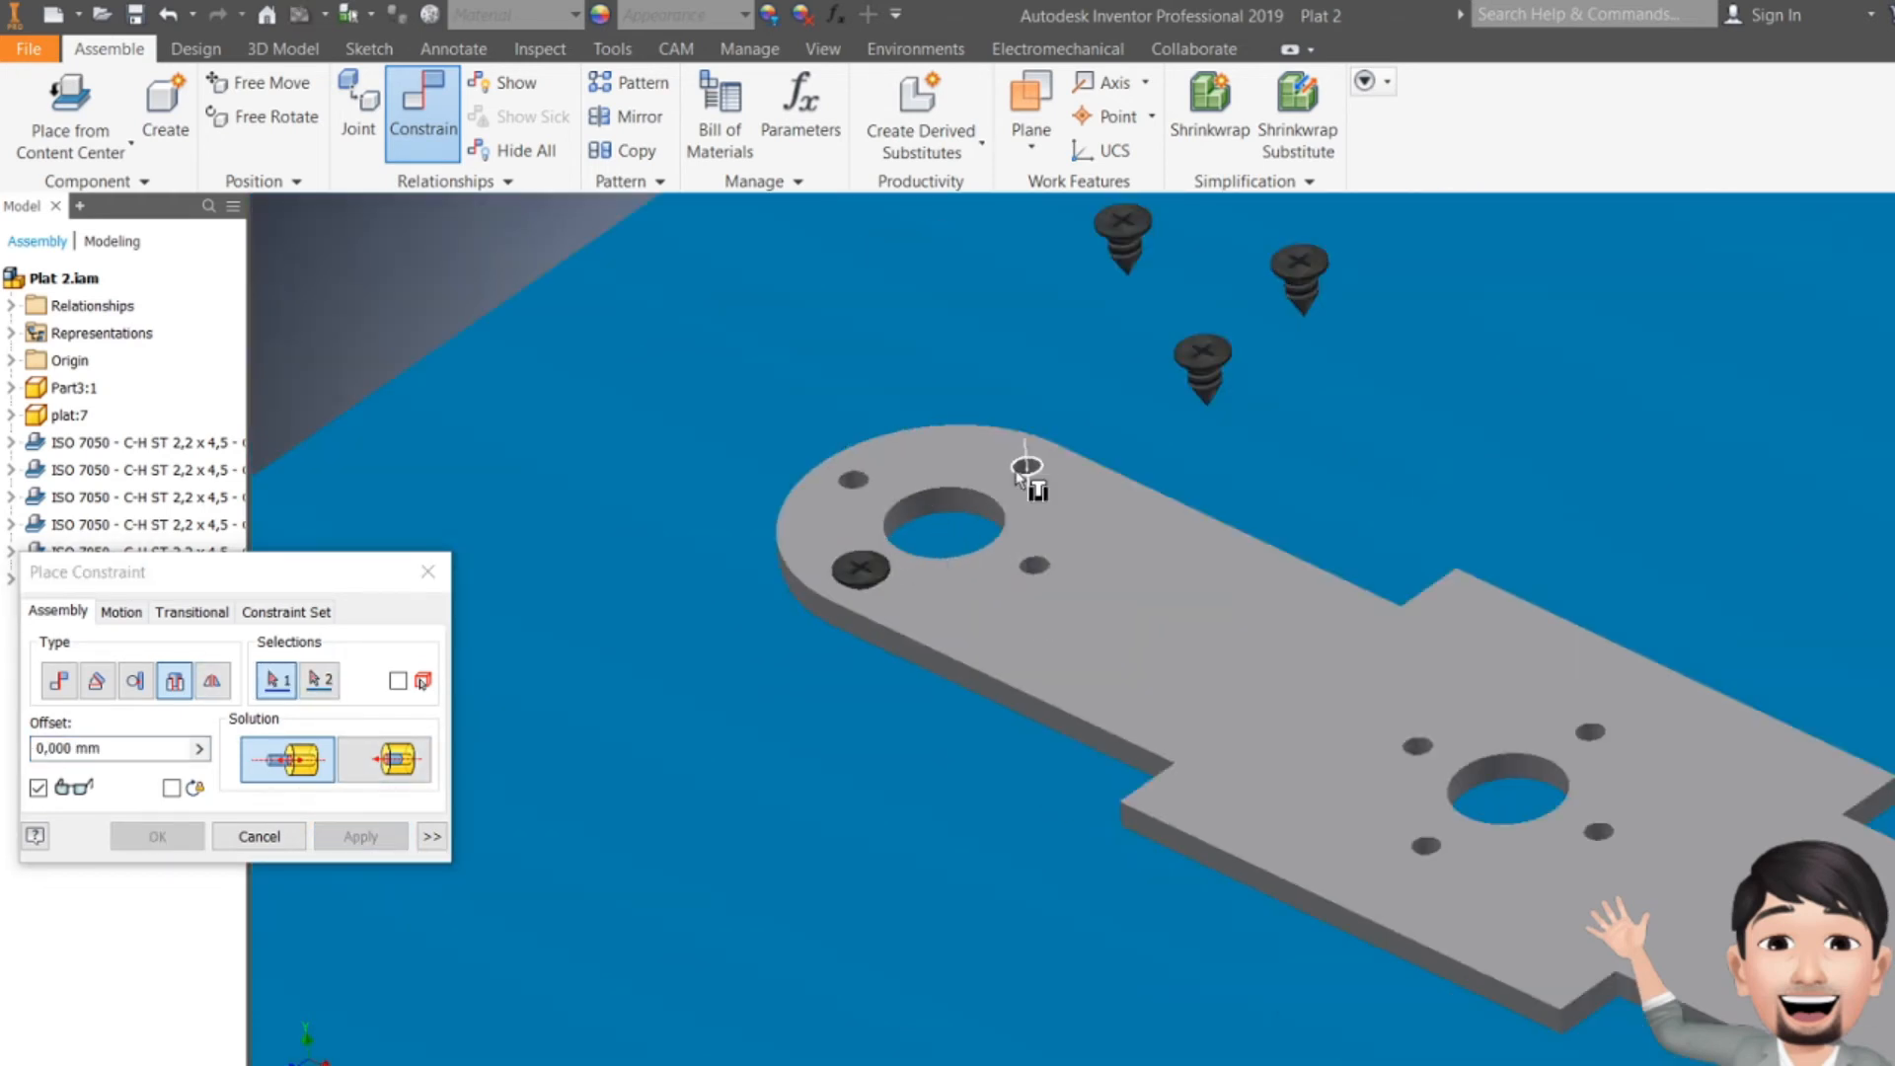
click(1127, 253)
click(1011, 444)
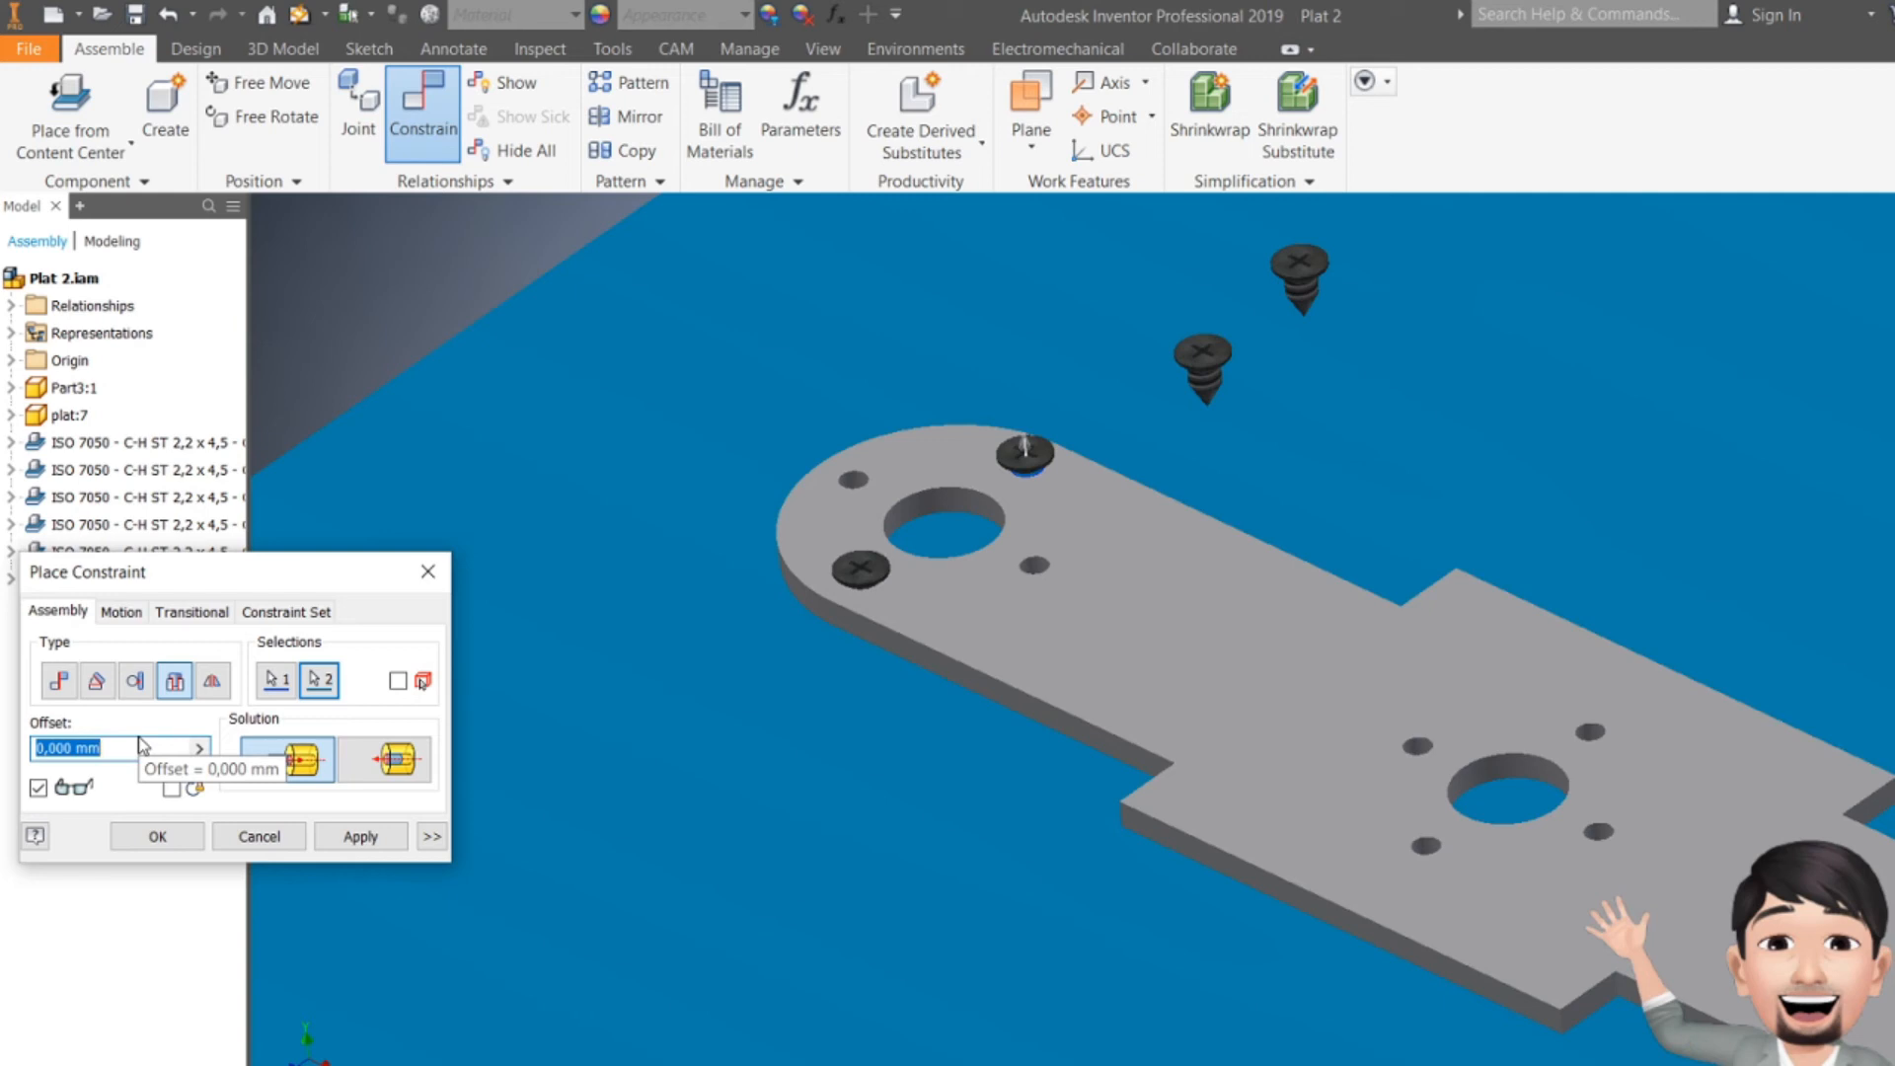
text(-0.1)
click(367, 839)
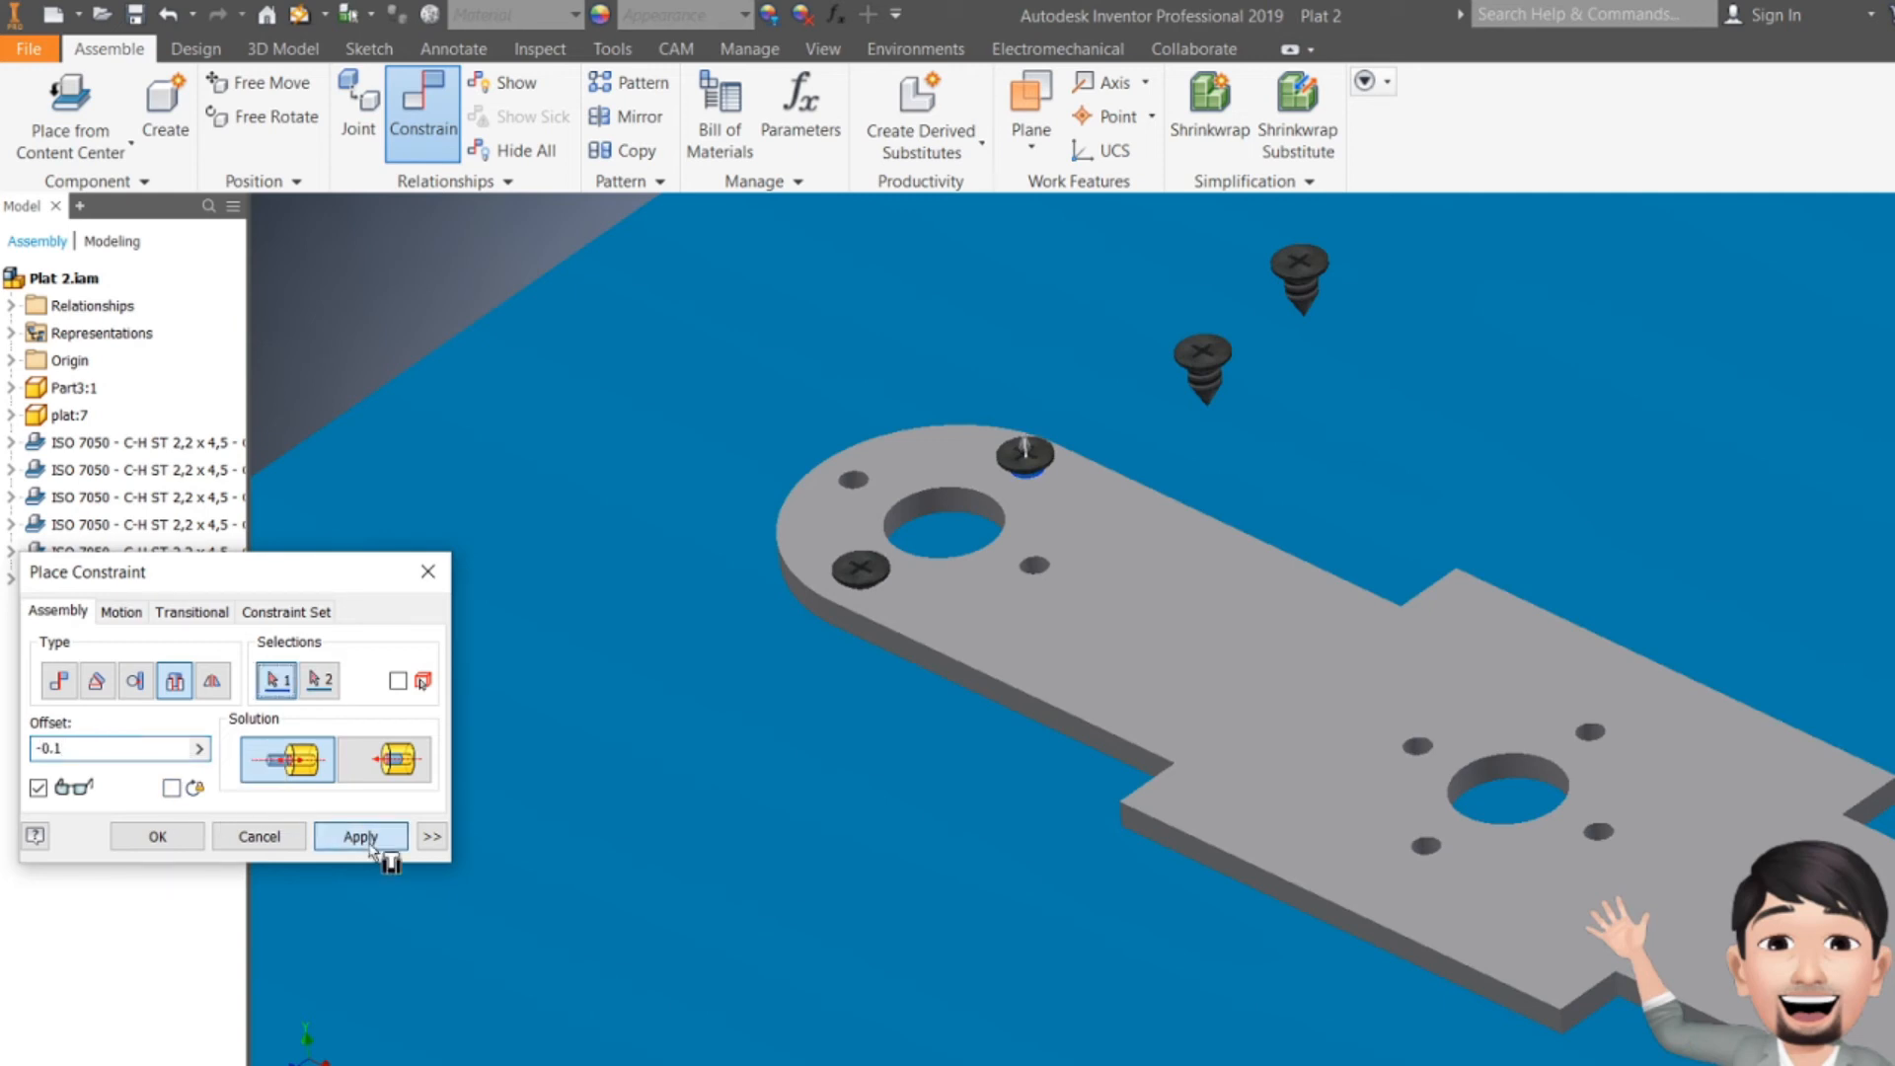
- Insert the third screw into the front-left small hole around the plate's middle bore with an offset of -0.1 mm
click(1206, 375)
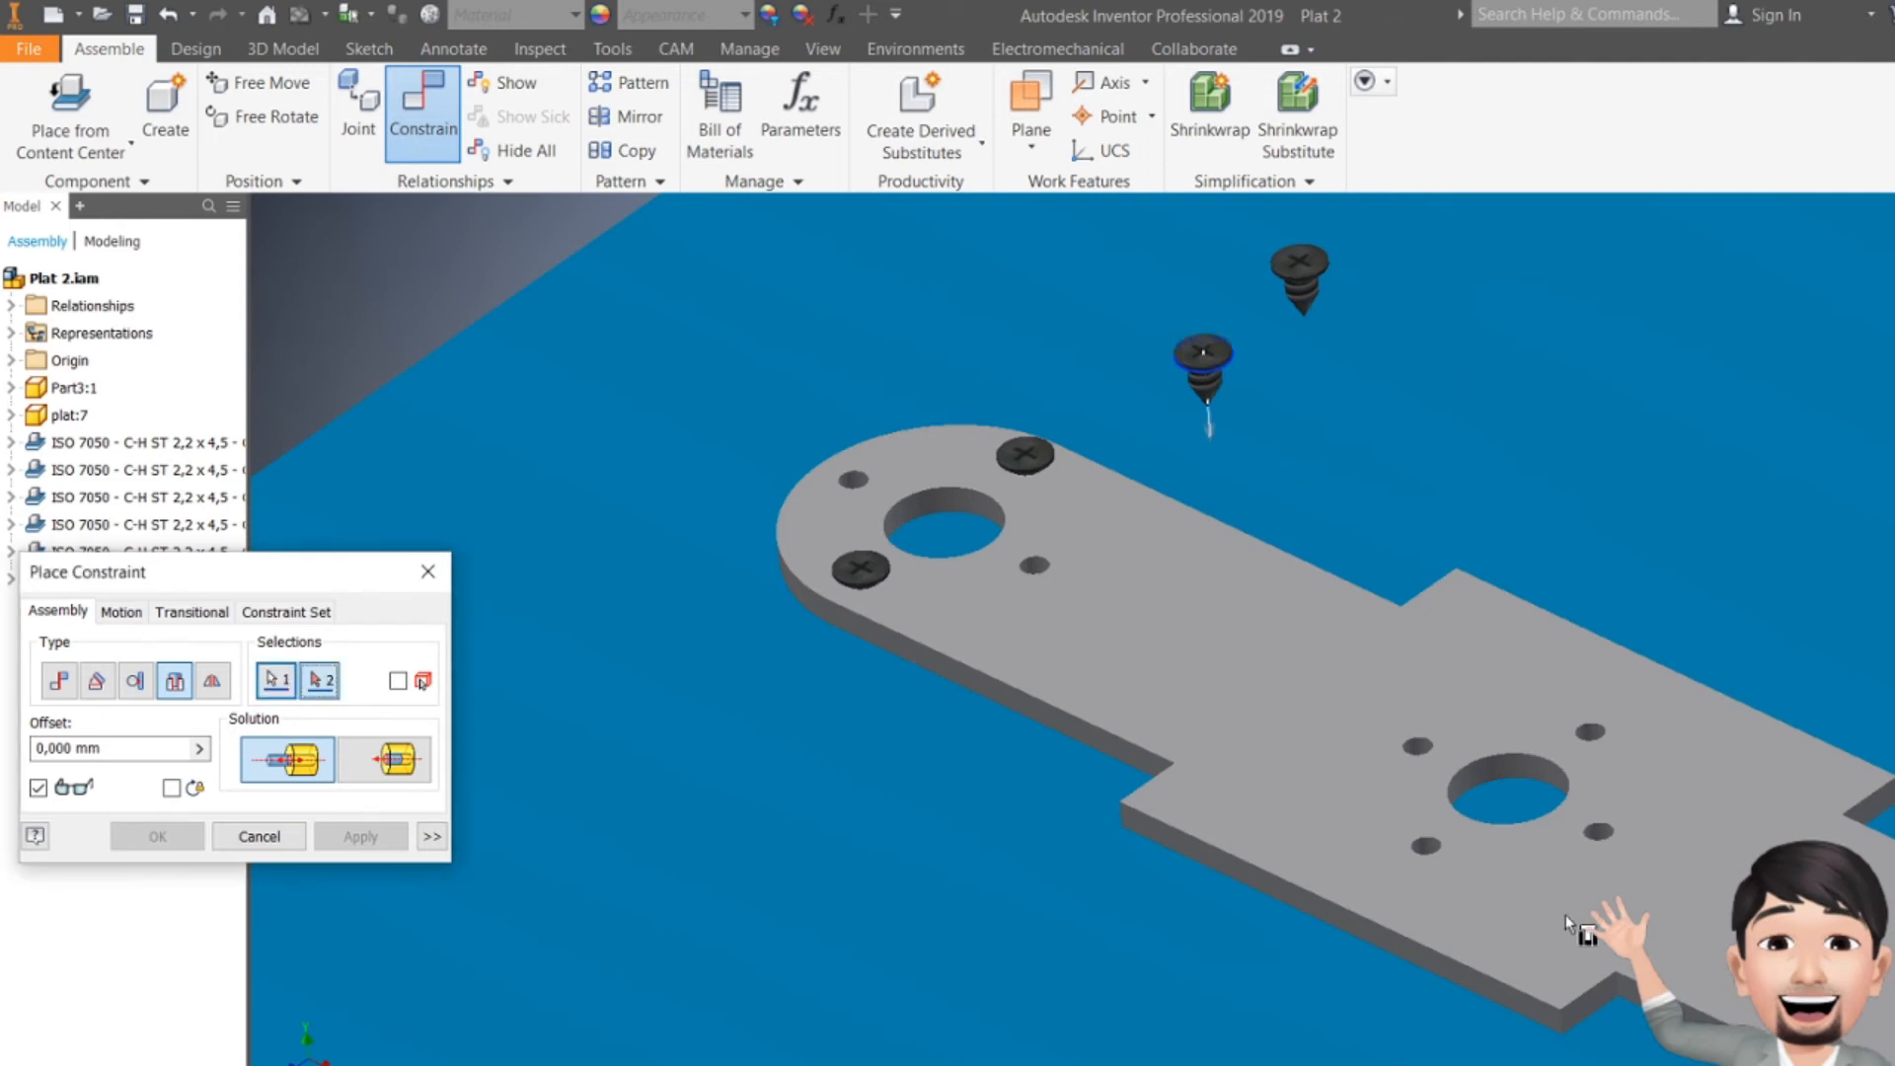
click(1429, 849)
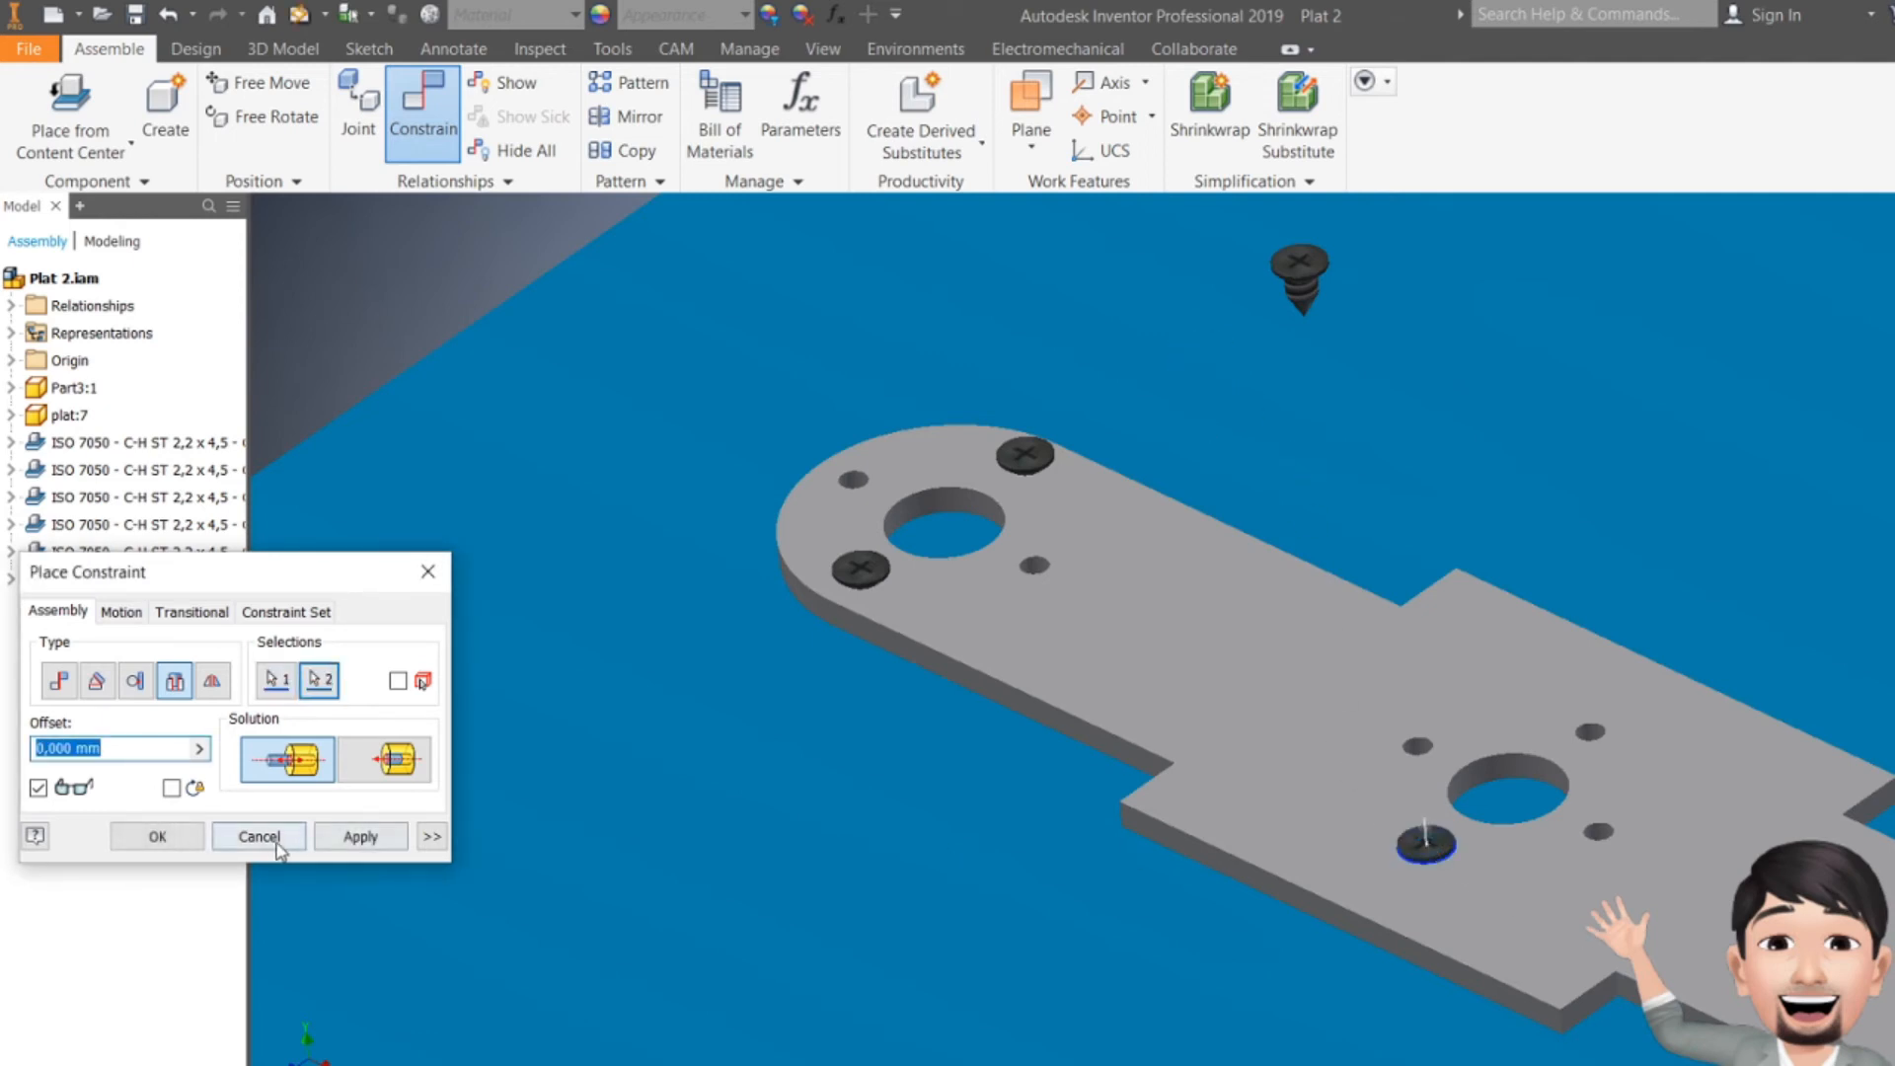
text(-0.1)
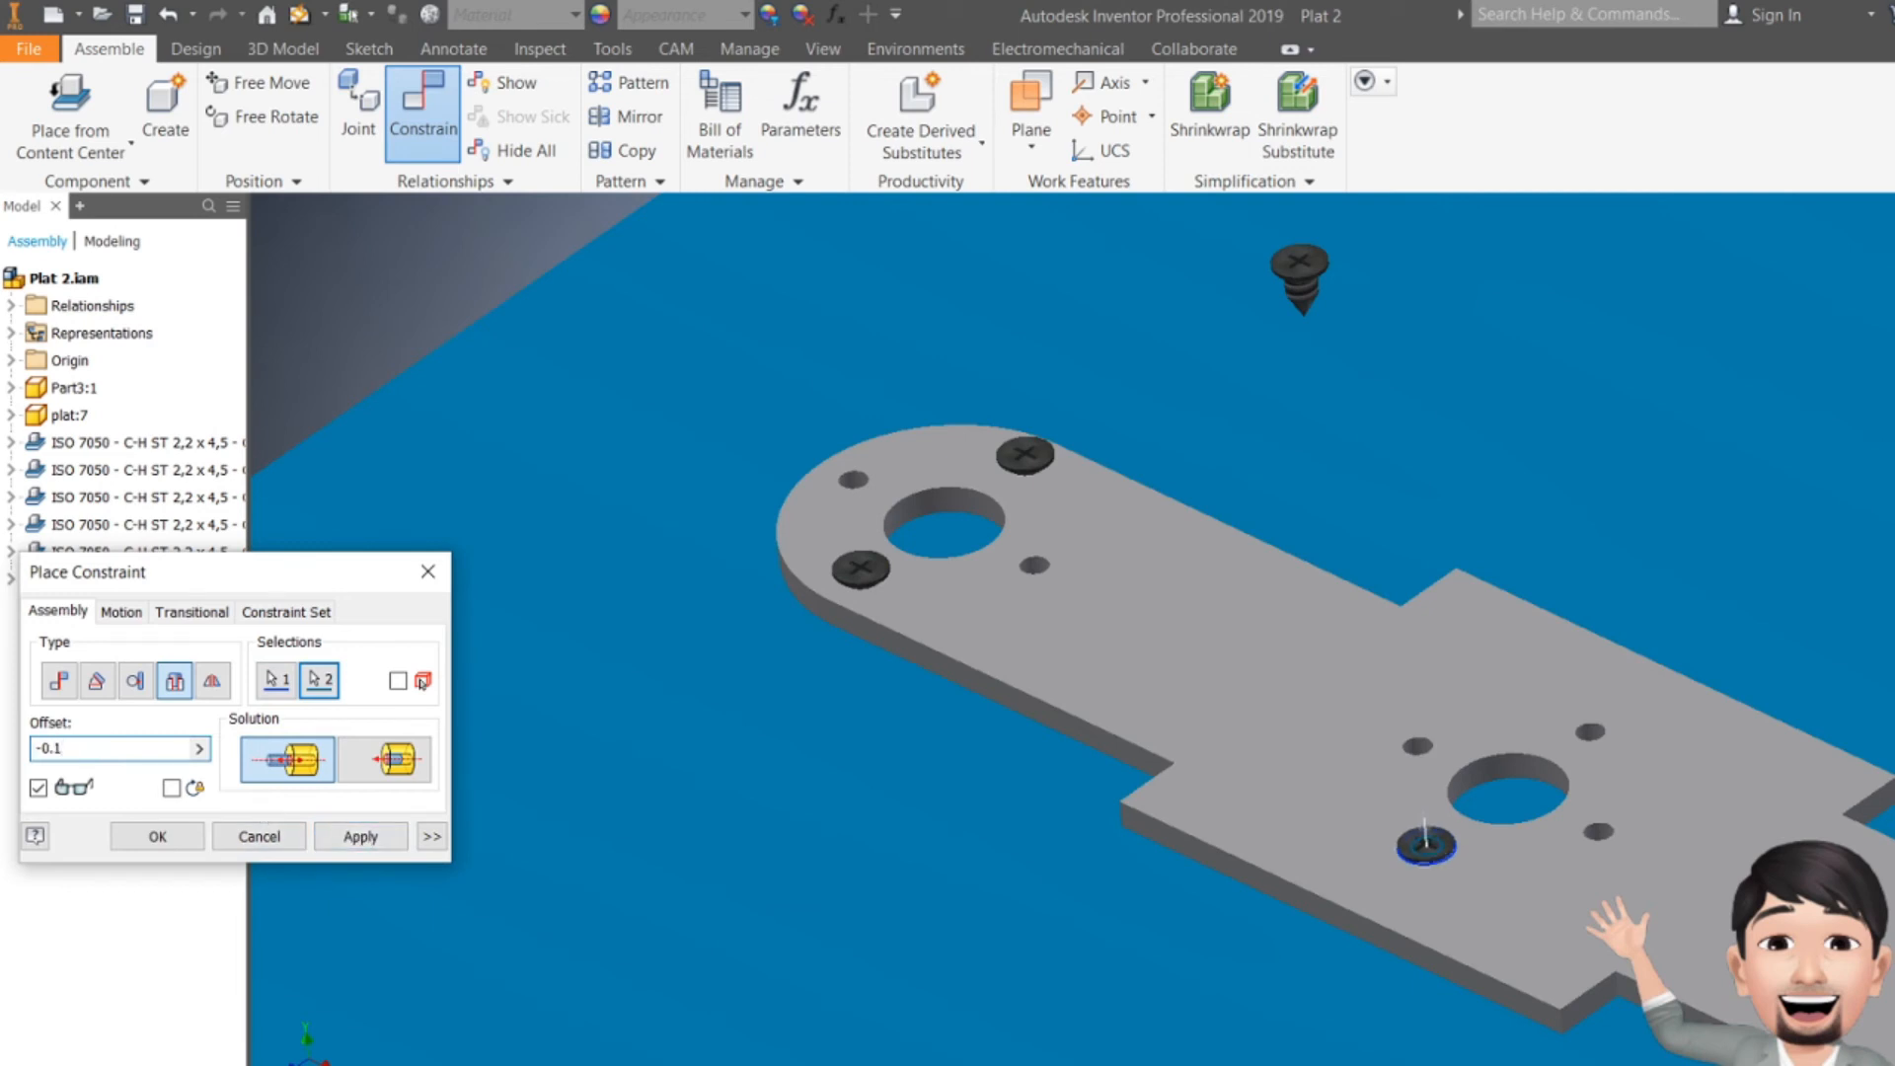
click(360, 837)
- Insert the fourth screw into the rear-right small hole around the plate's middle bore with an offset of -0.1 mm
click(1295, 290)
click(1591, 732)
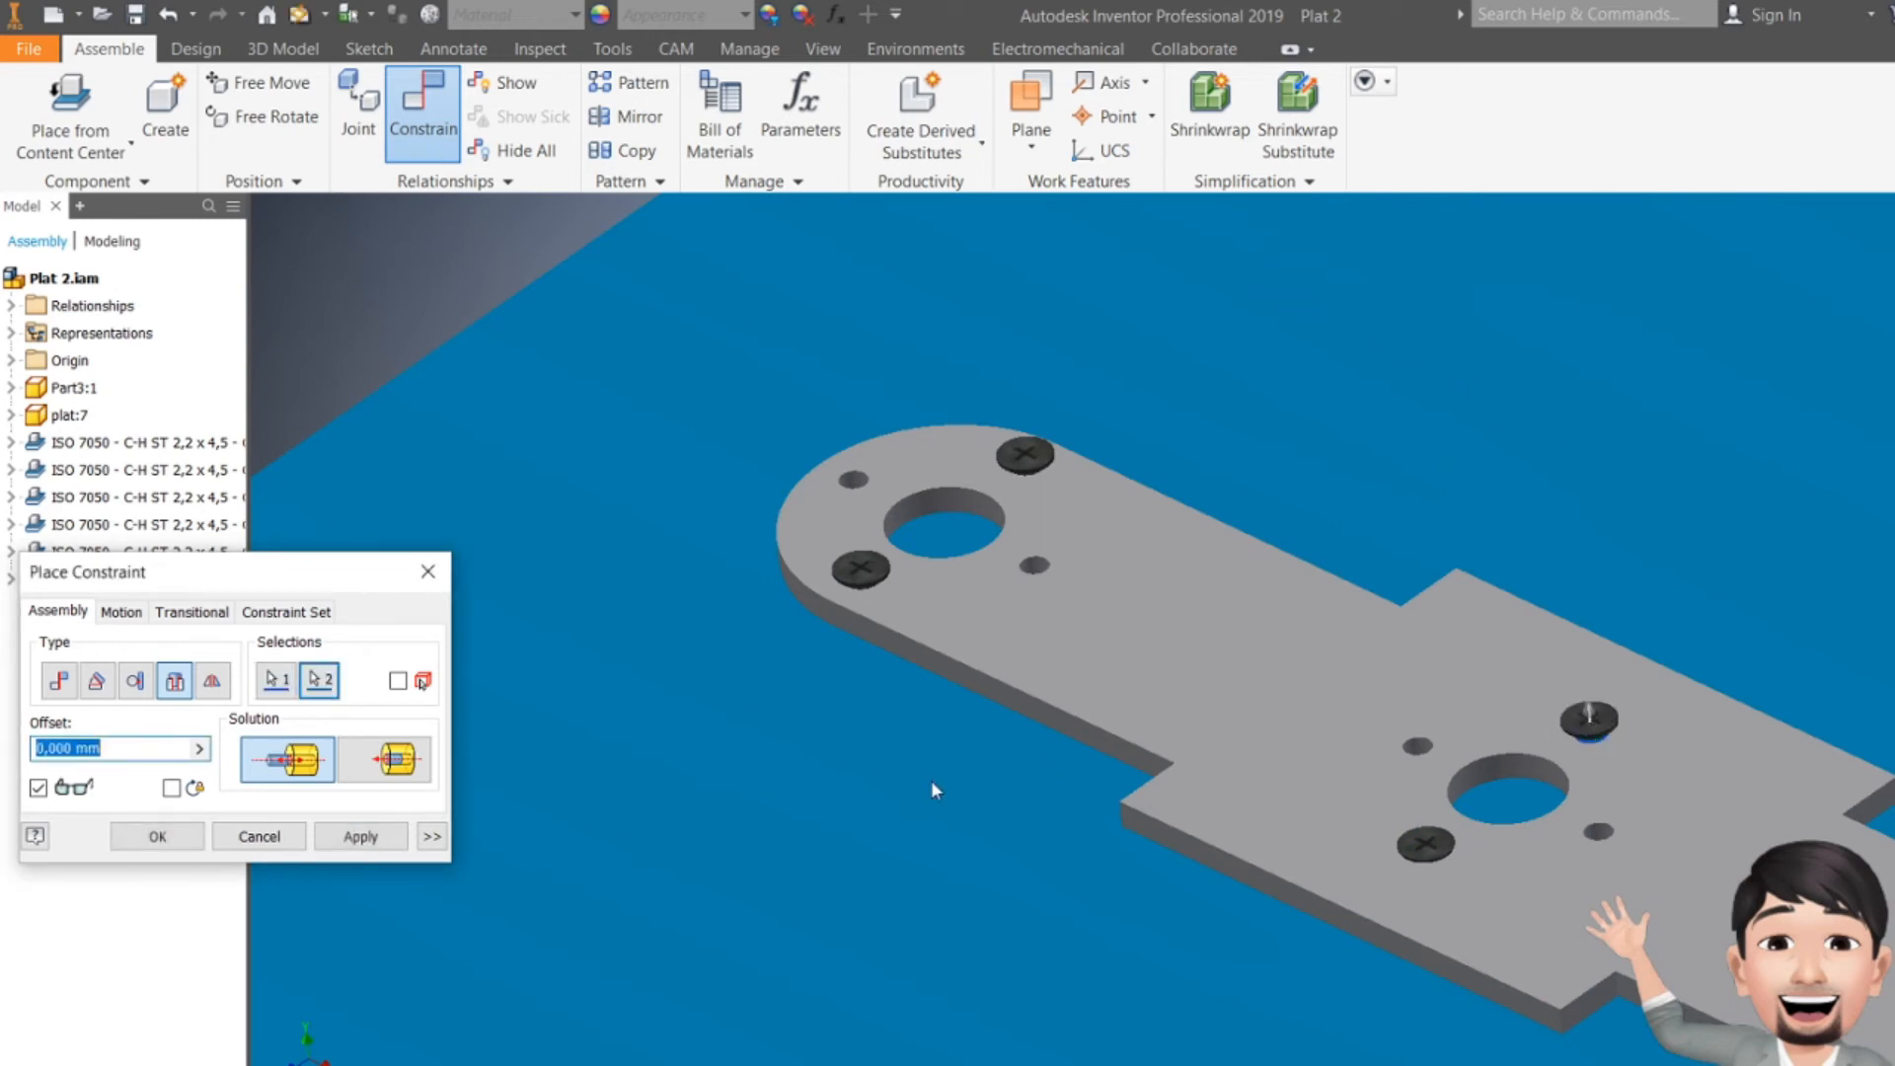
text(-0.1)
click(365, 836)
- Insert the fifth screw into the front-left small hole at the plate's right end with an offset of -0.1 mm
scroll(1163, 630, down, 4)
scroll(1490, 655, up, 2)
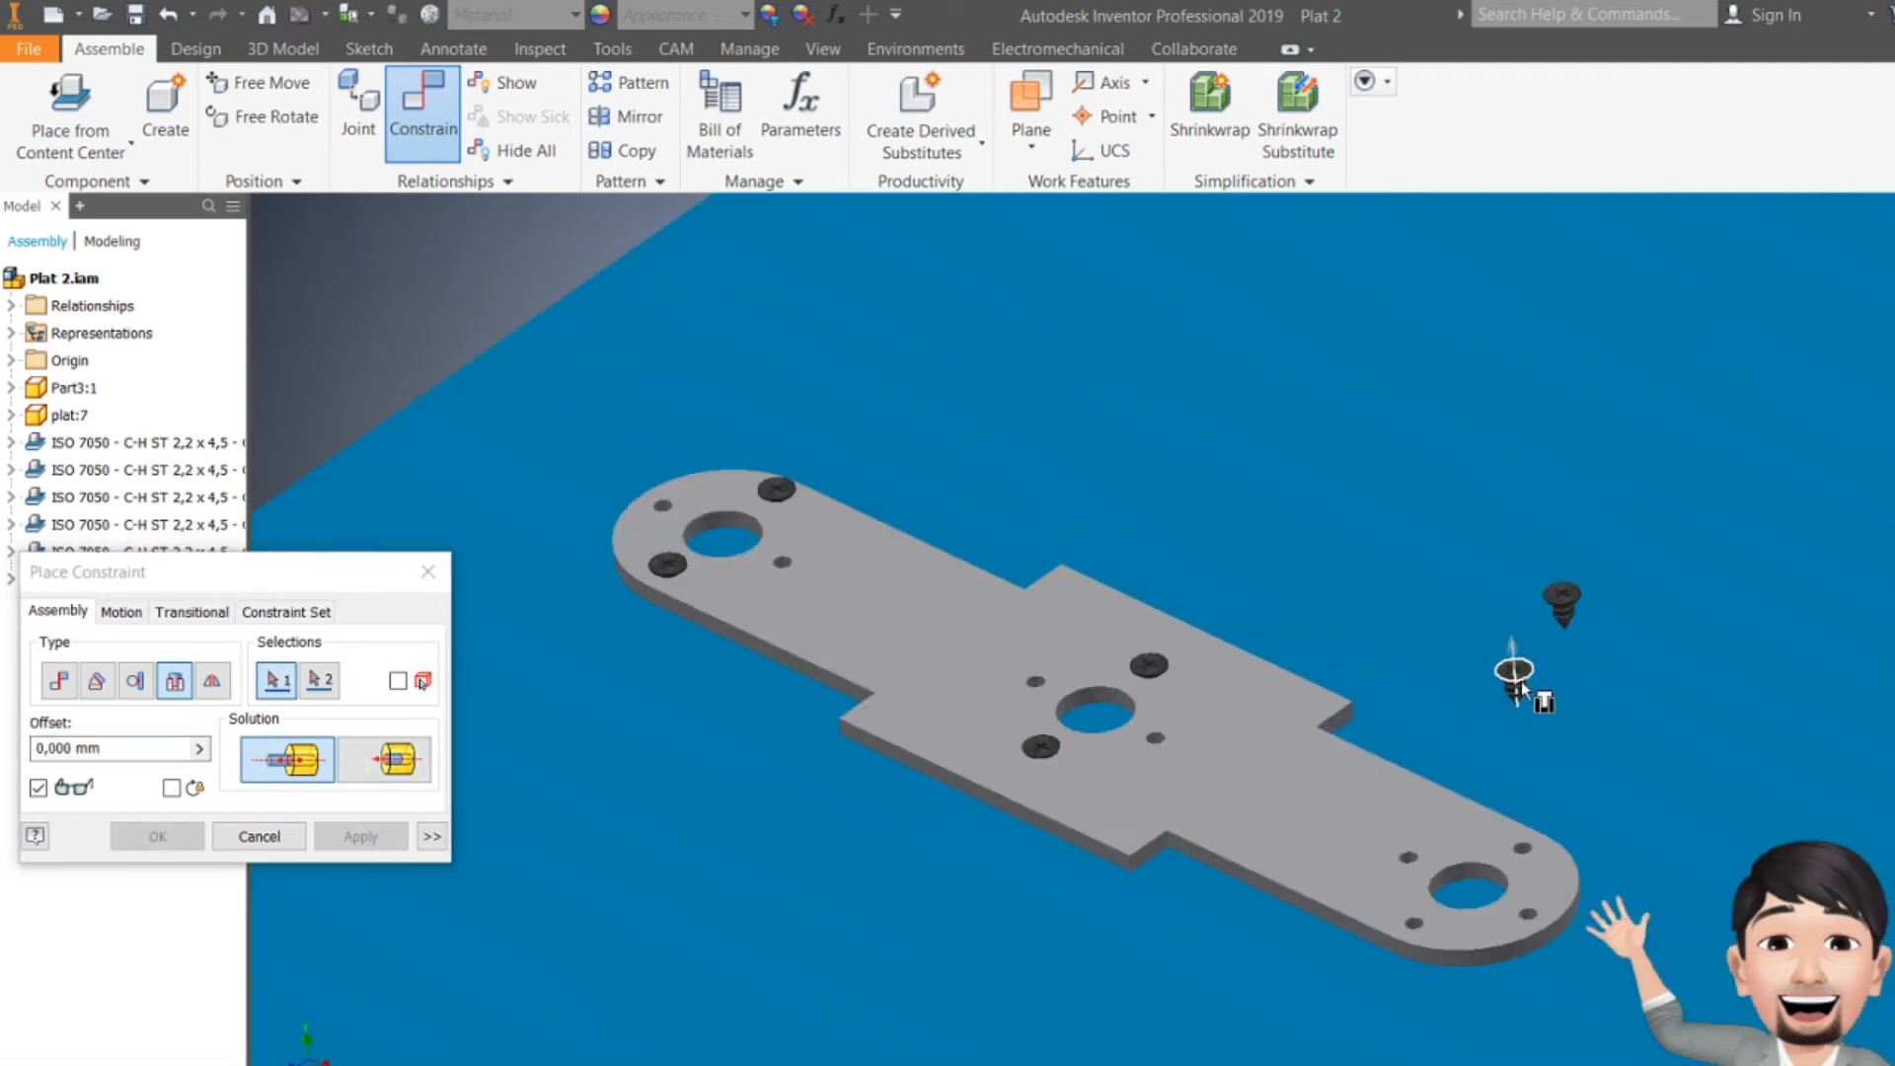
scroll(1518, 681, up, 2)
scroll(1524, 697, up, 2)
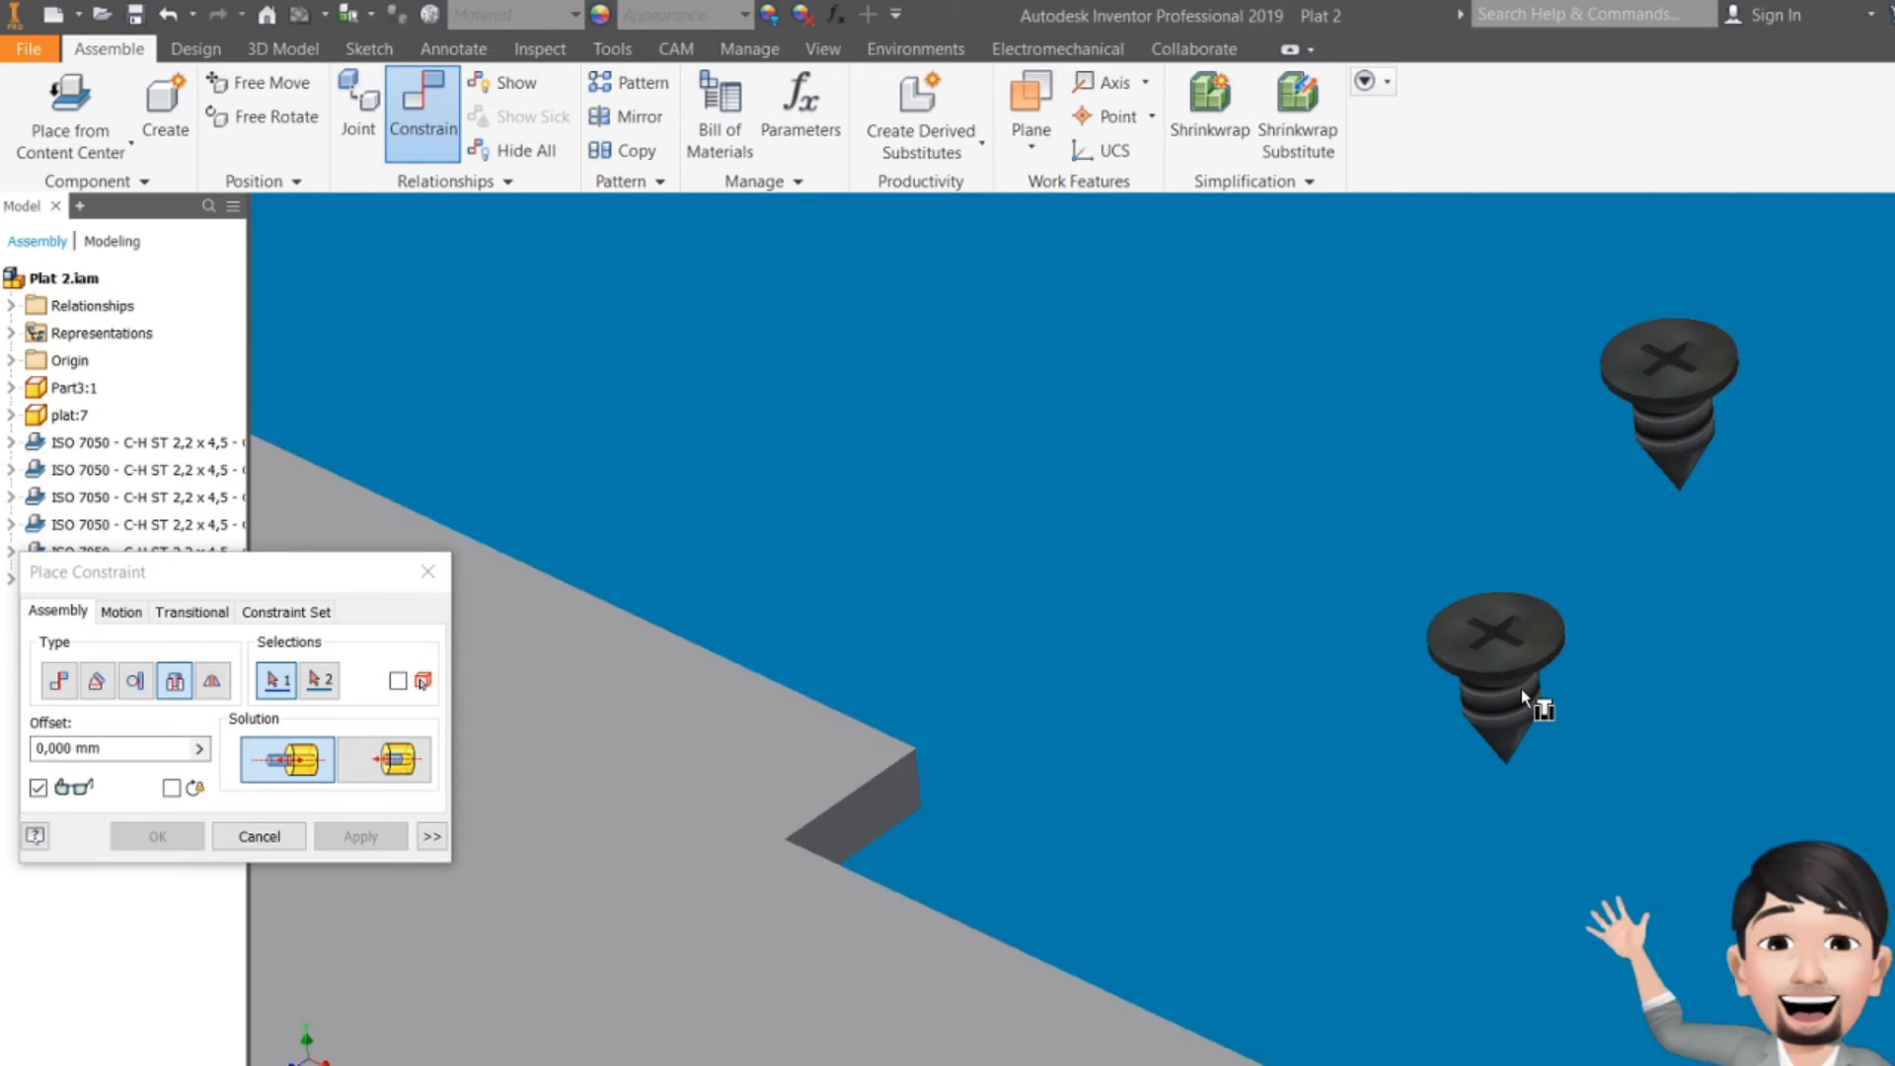
click(1528, 681)
scroll(1525, 696, down, 5)
scroll(1382, 993, up, 3)
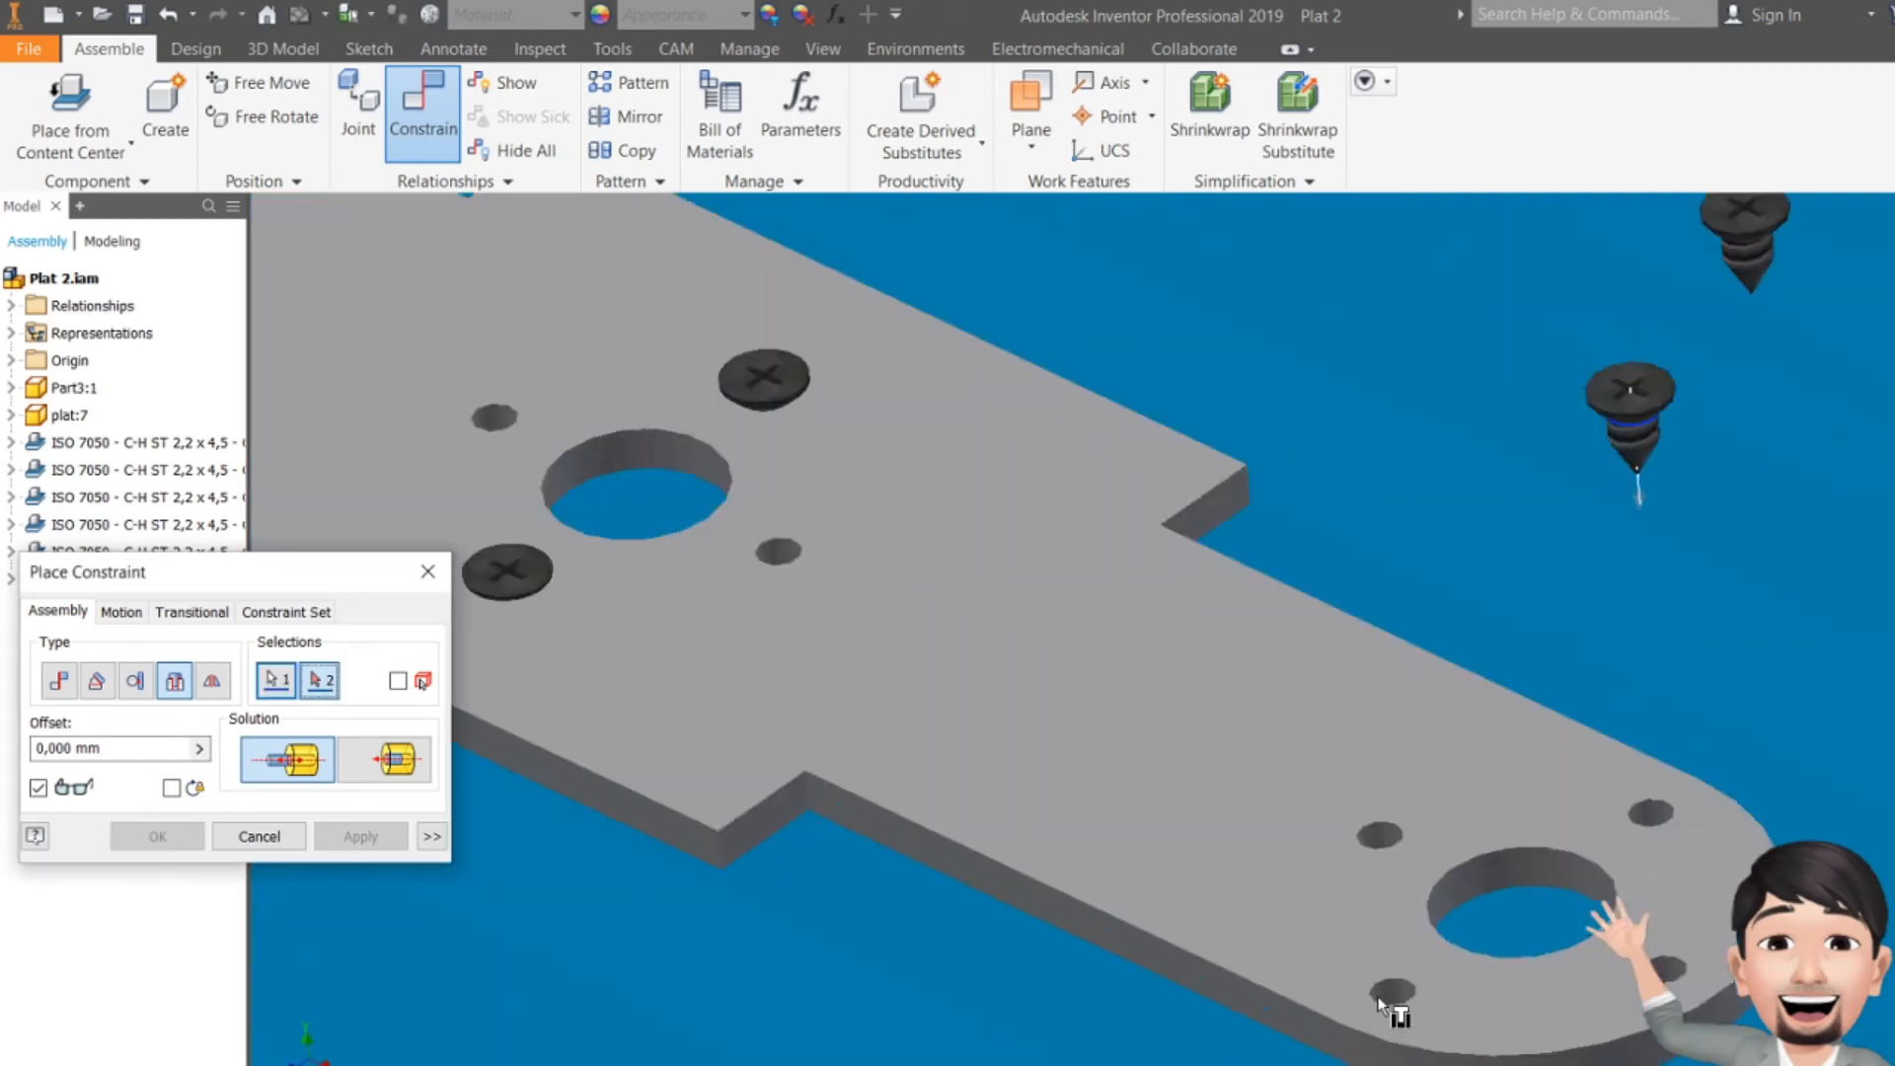
click(1409, 982)
text(-0.1)
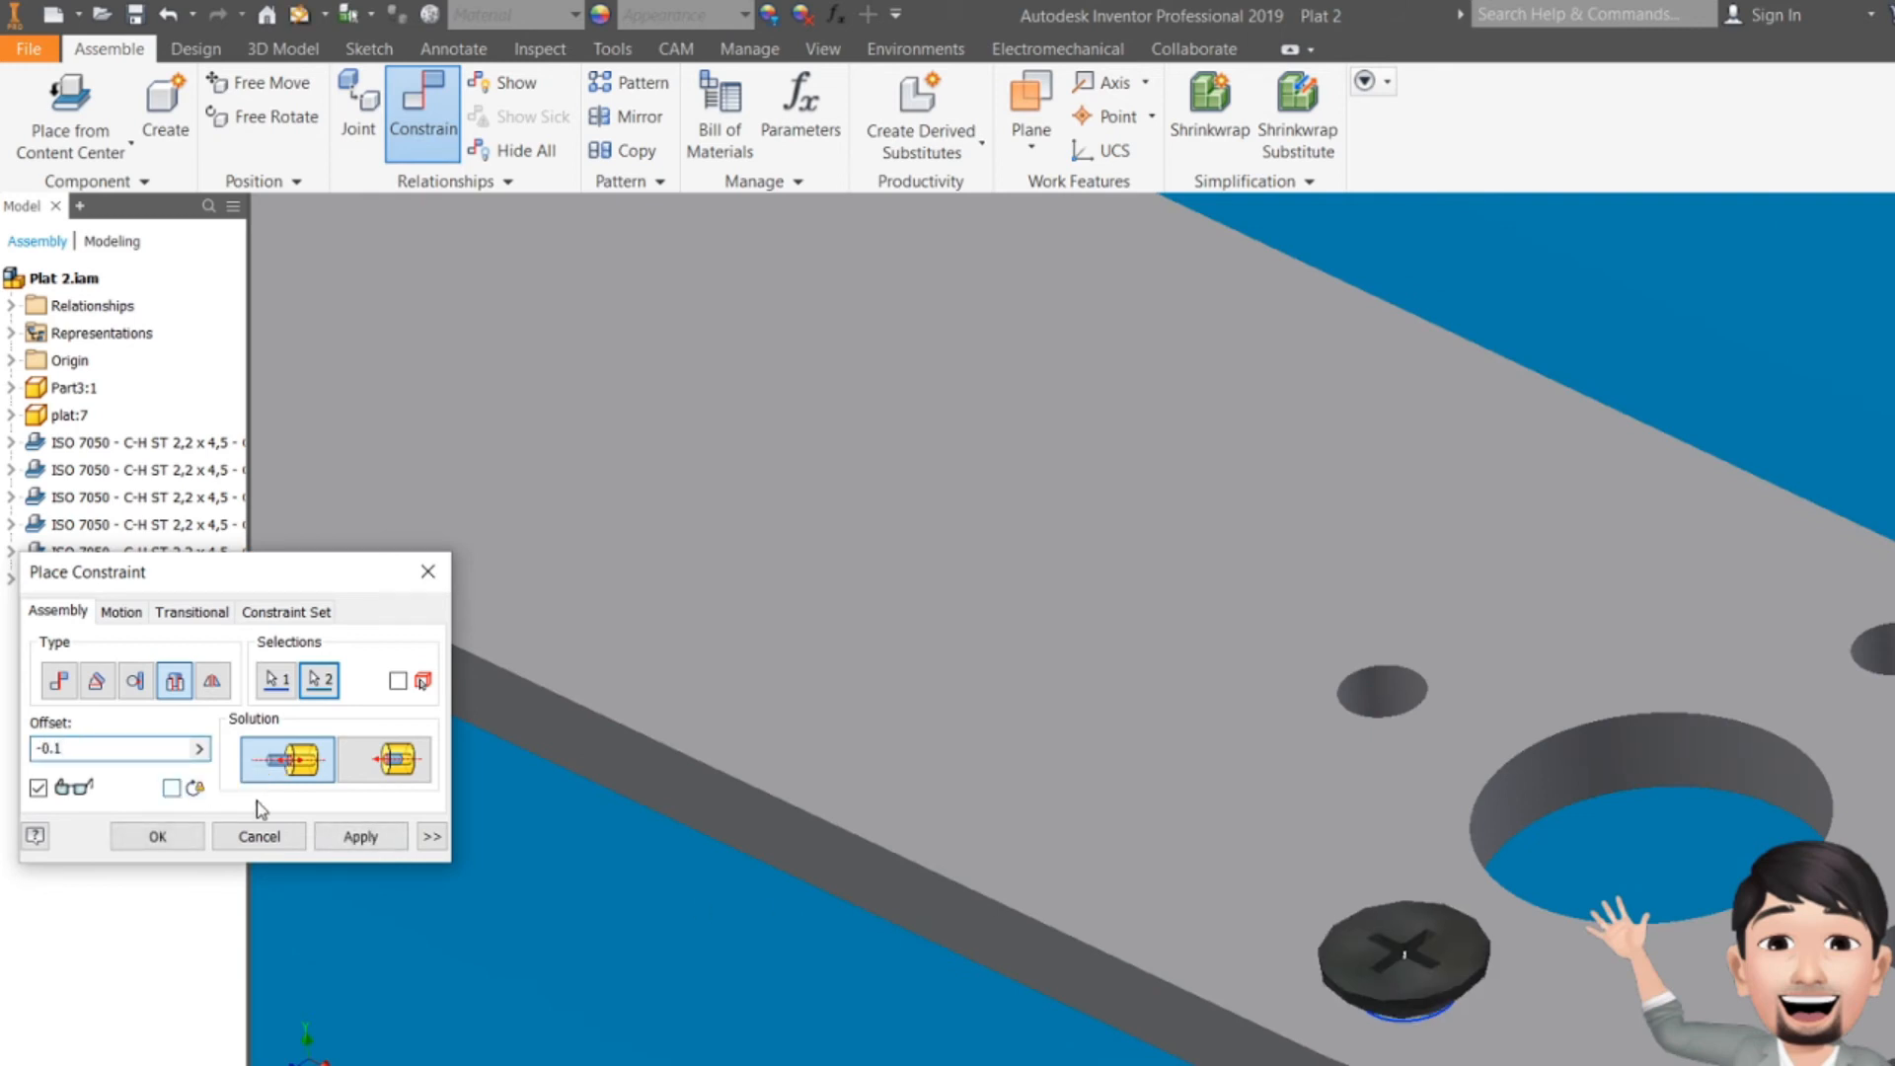
click(360, 836)
- Insert the sixth screw into the rear-right small hole at the plate's right end with an offset of -0.1 mm and finish constraining
scroll(1320, 734, down, 5)
scroll(1330, 728, up, 4)
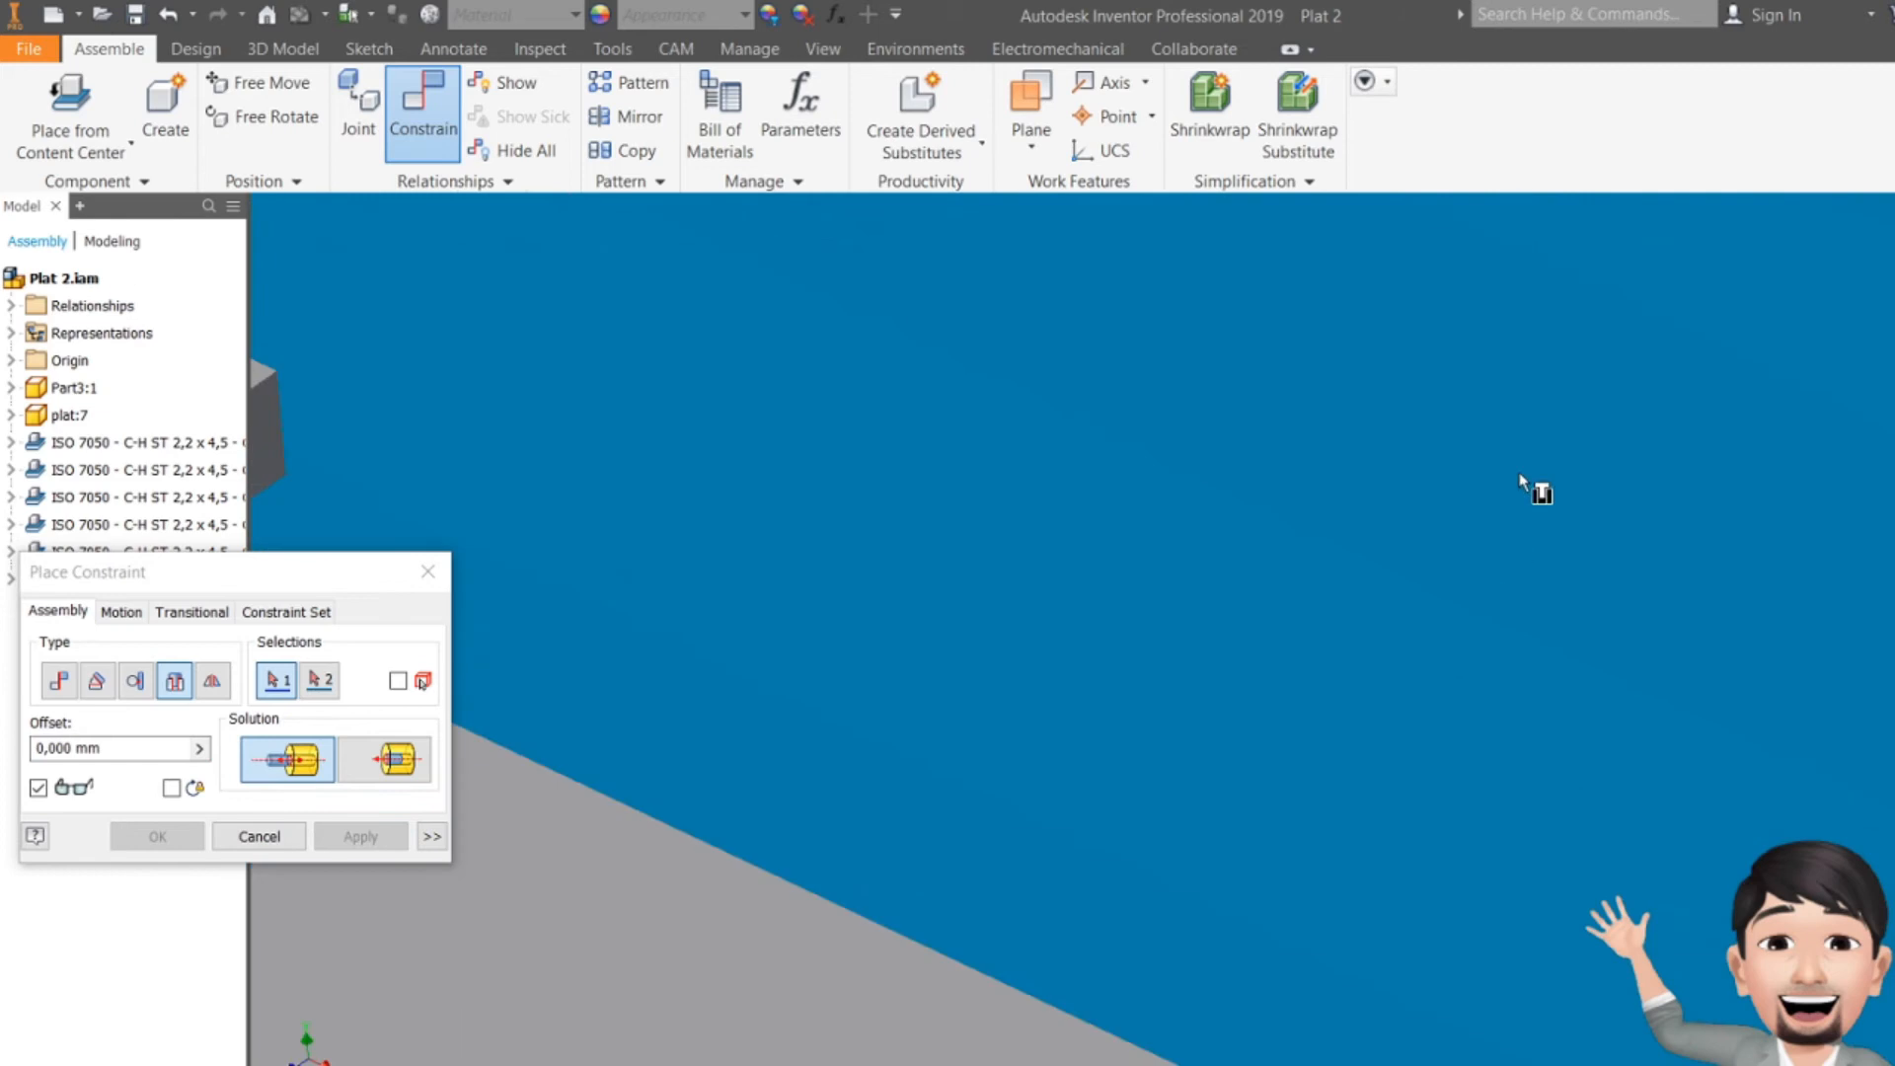
scroll(1536, 487, down, 2)
middle_drag(1558, 332, 1424, 703)
scroll(1436, 582, up, 2)
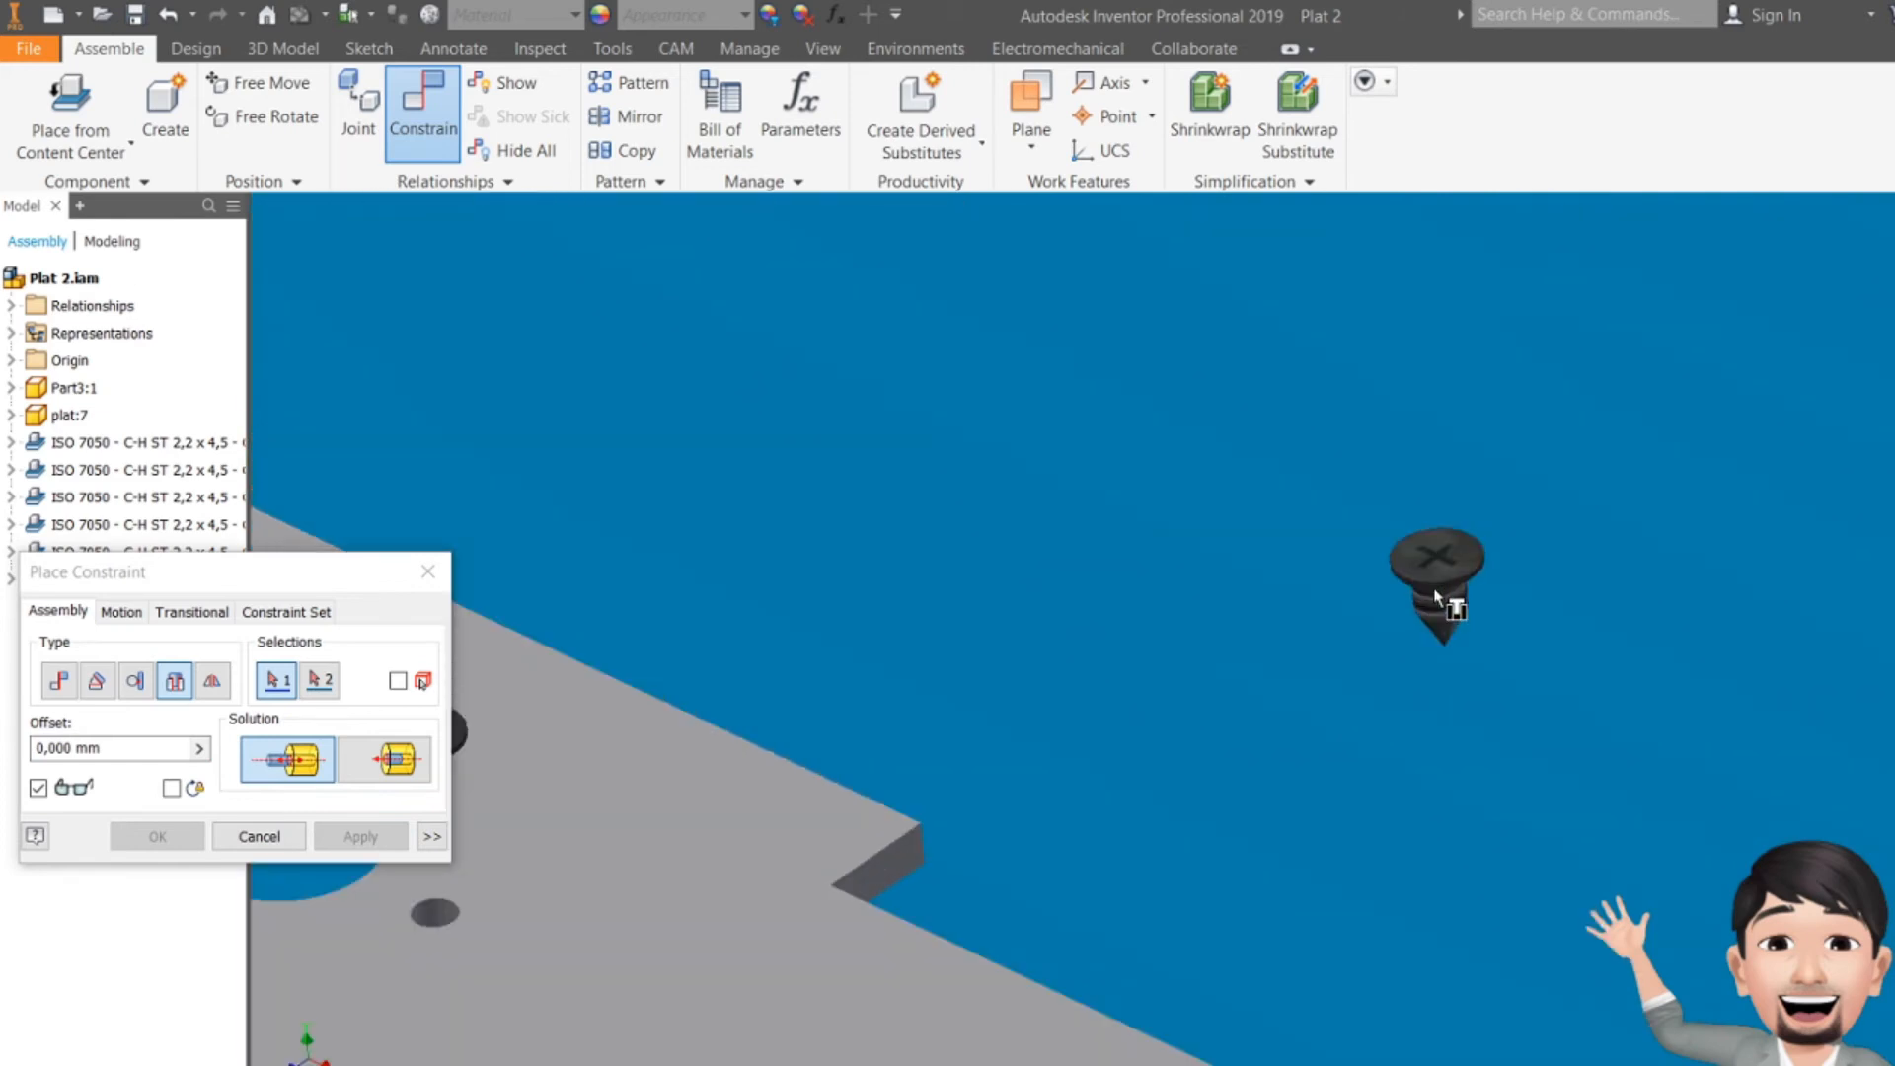
click(1436, 578)
scroll(1433, 596, down, 6)
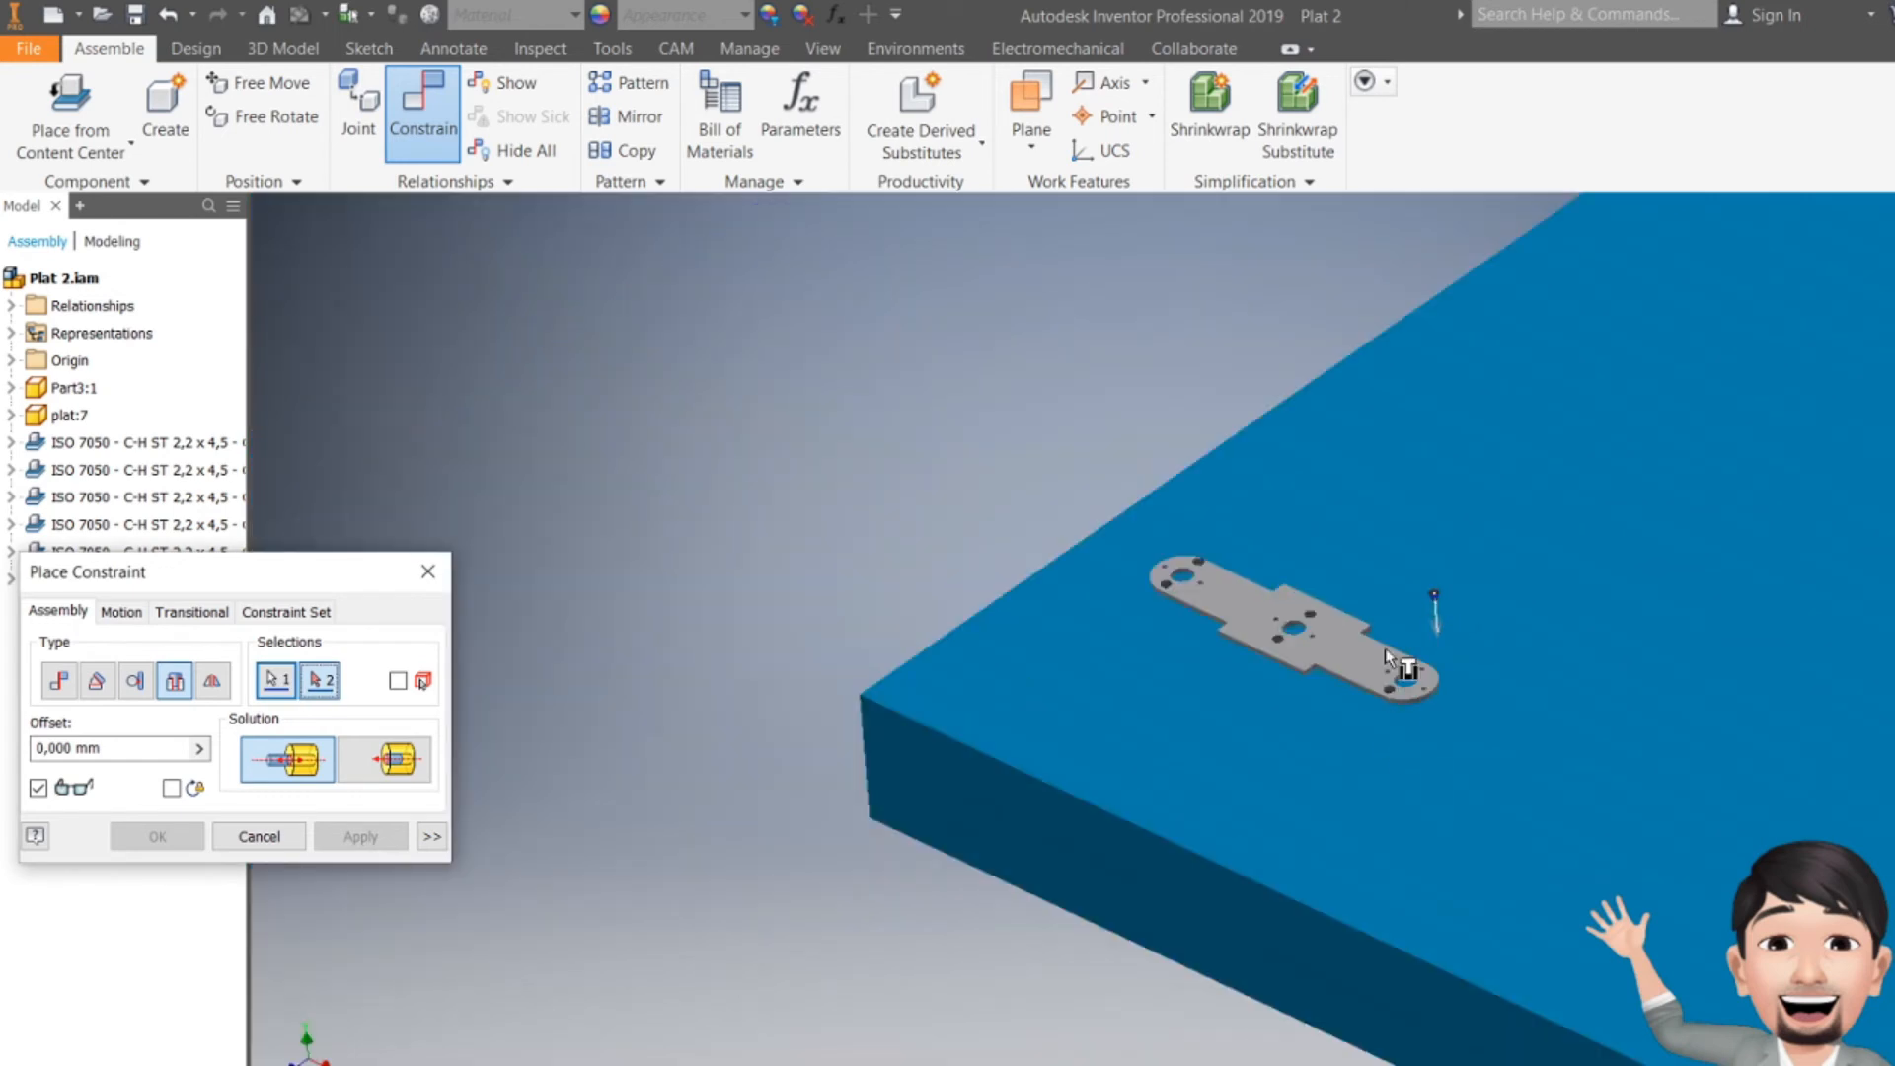
scroll(1384, 648, up, 5)
scroll(1481, 810, down, 3)
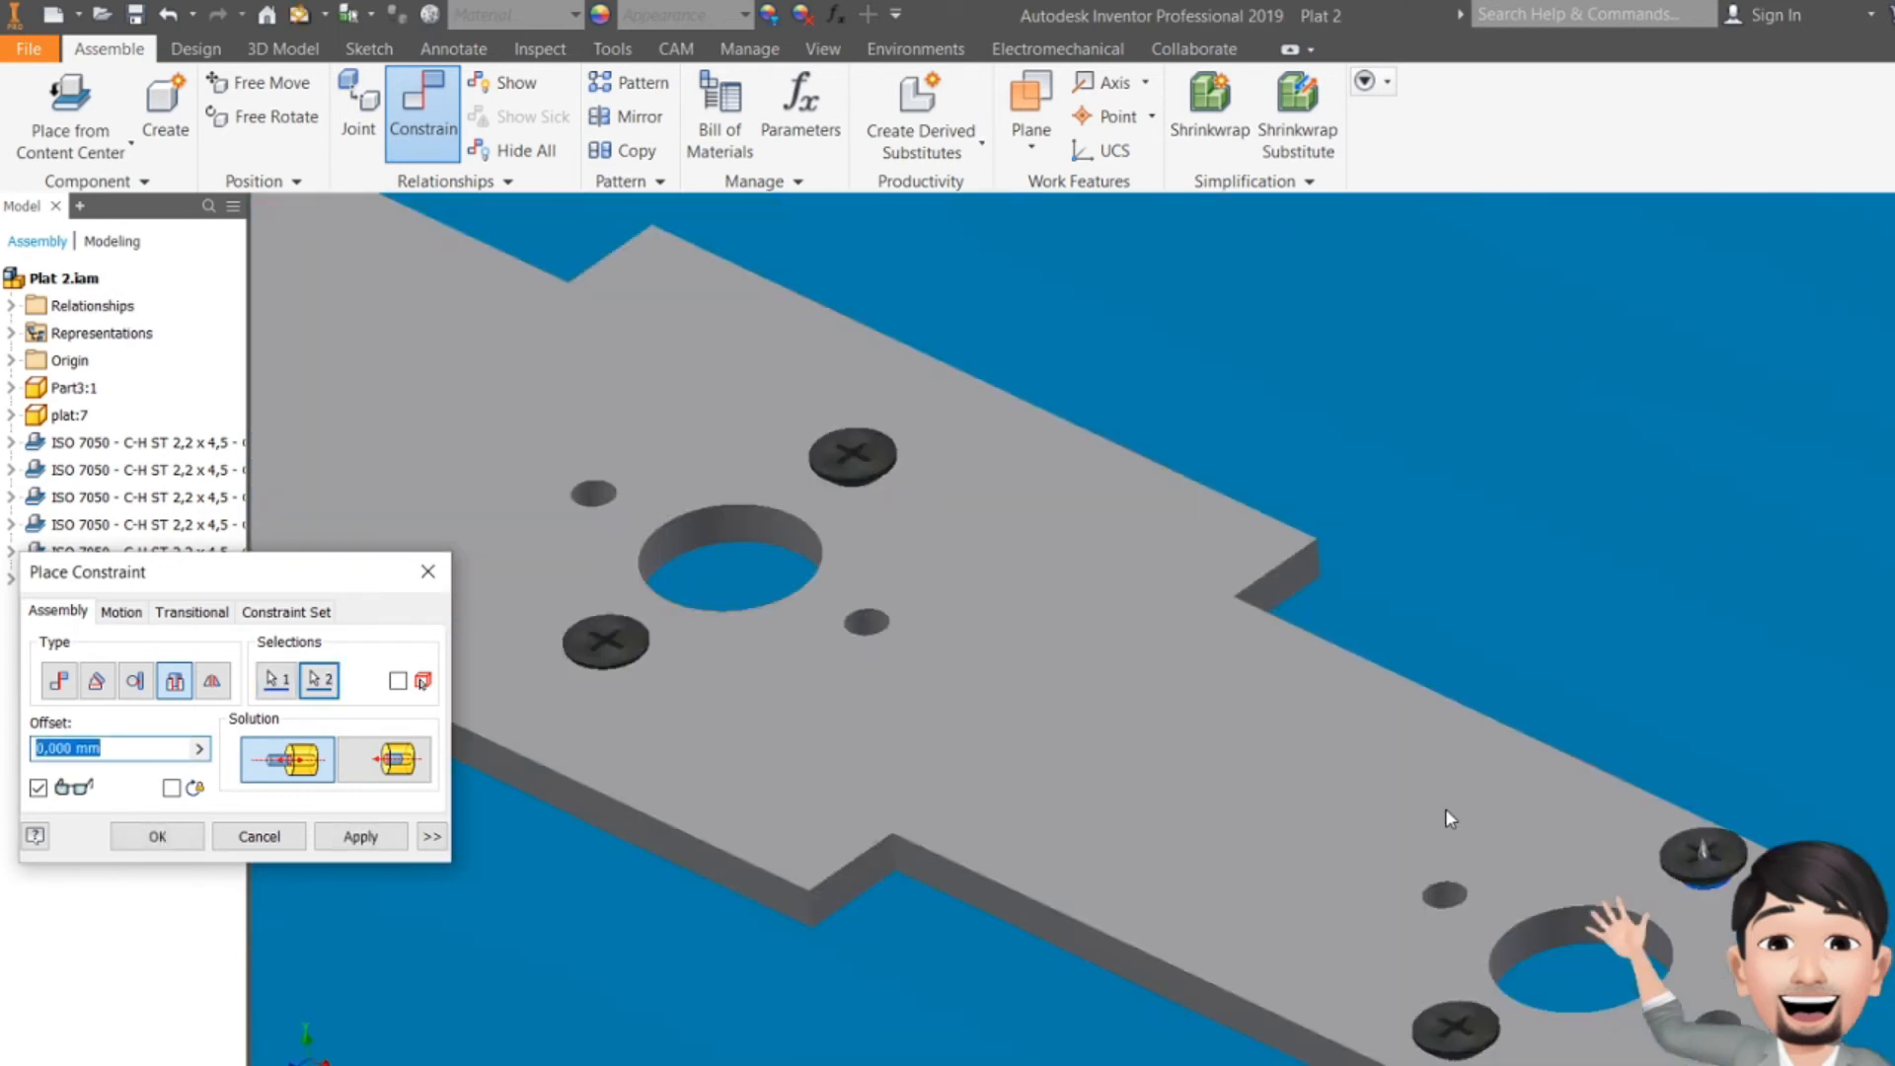
text(-0.1)
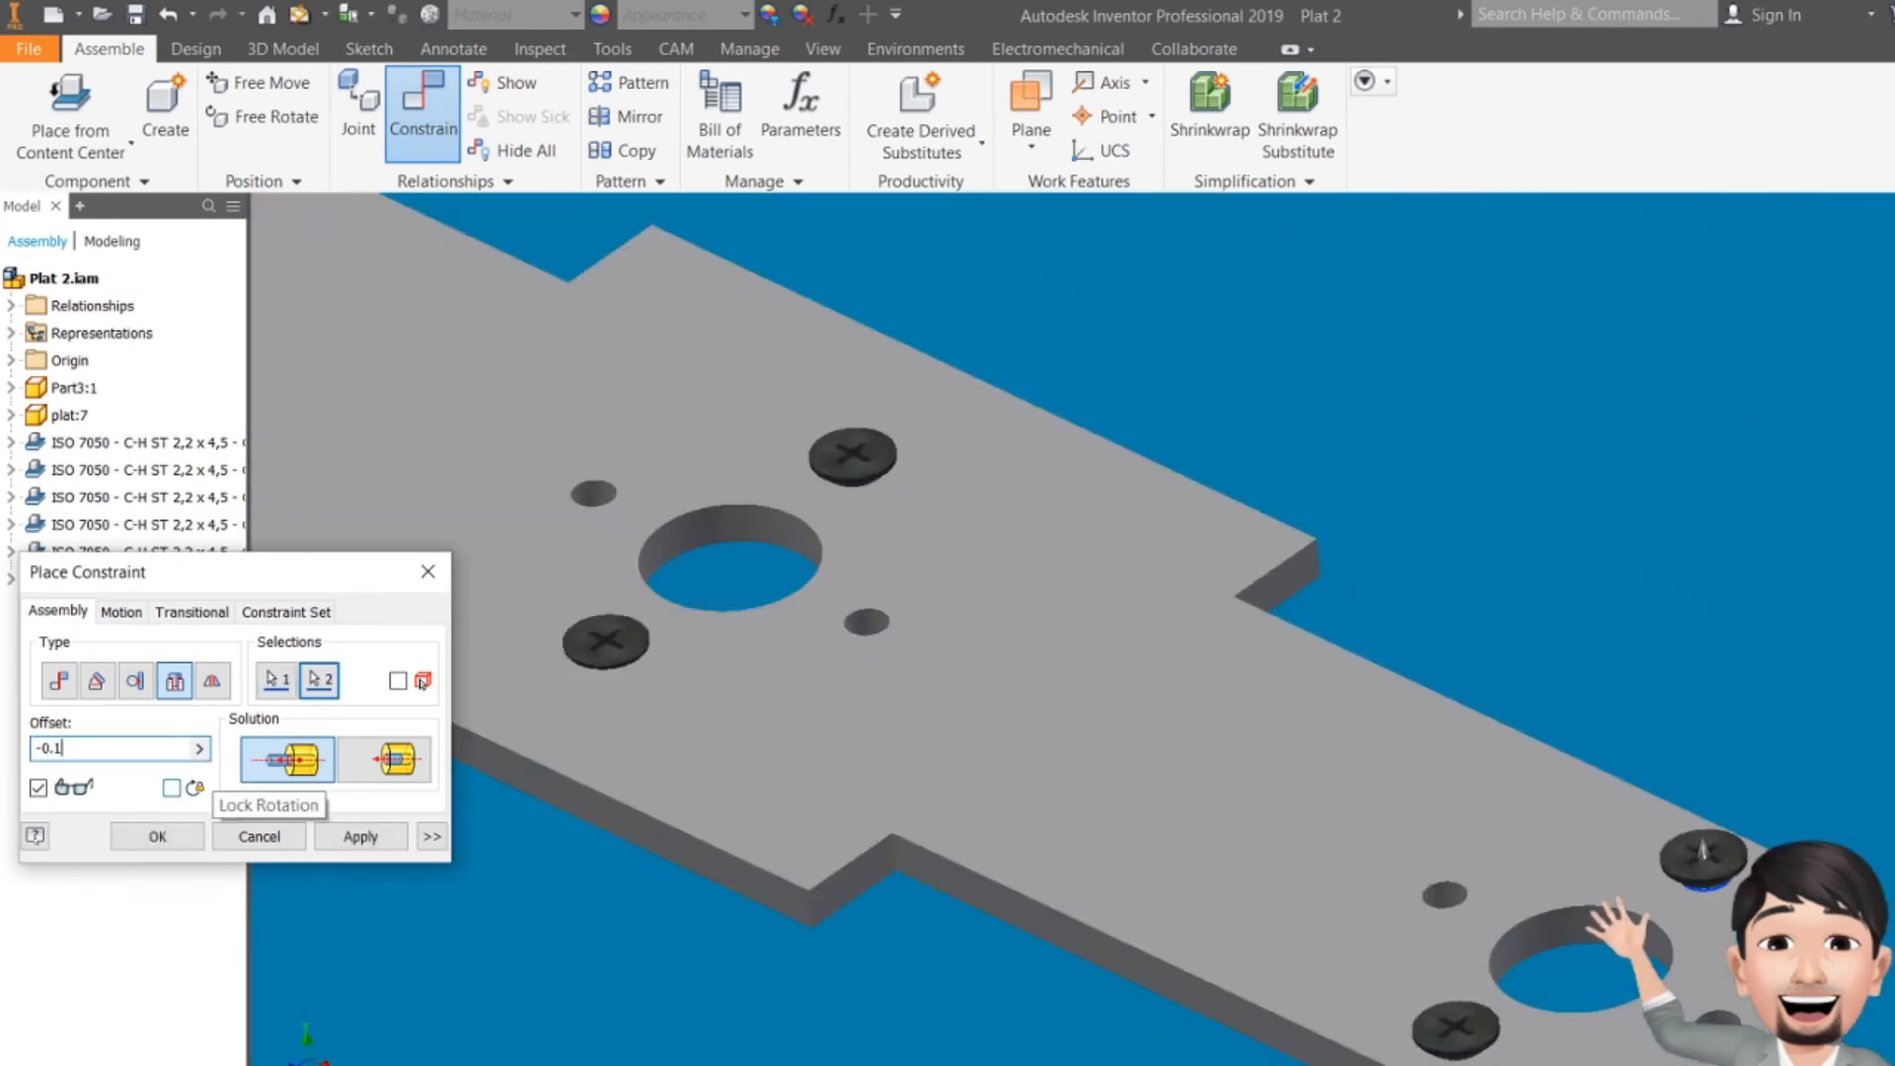
click(402, 844)
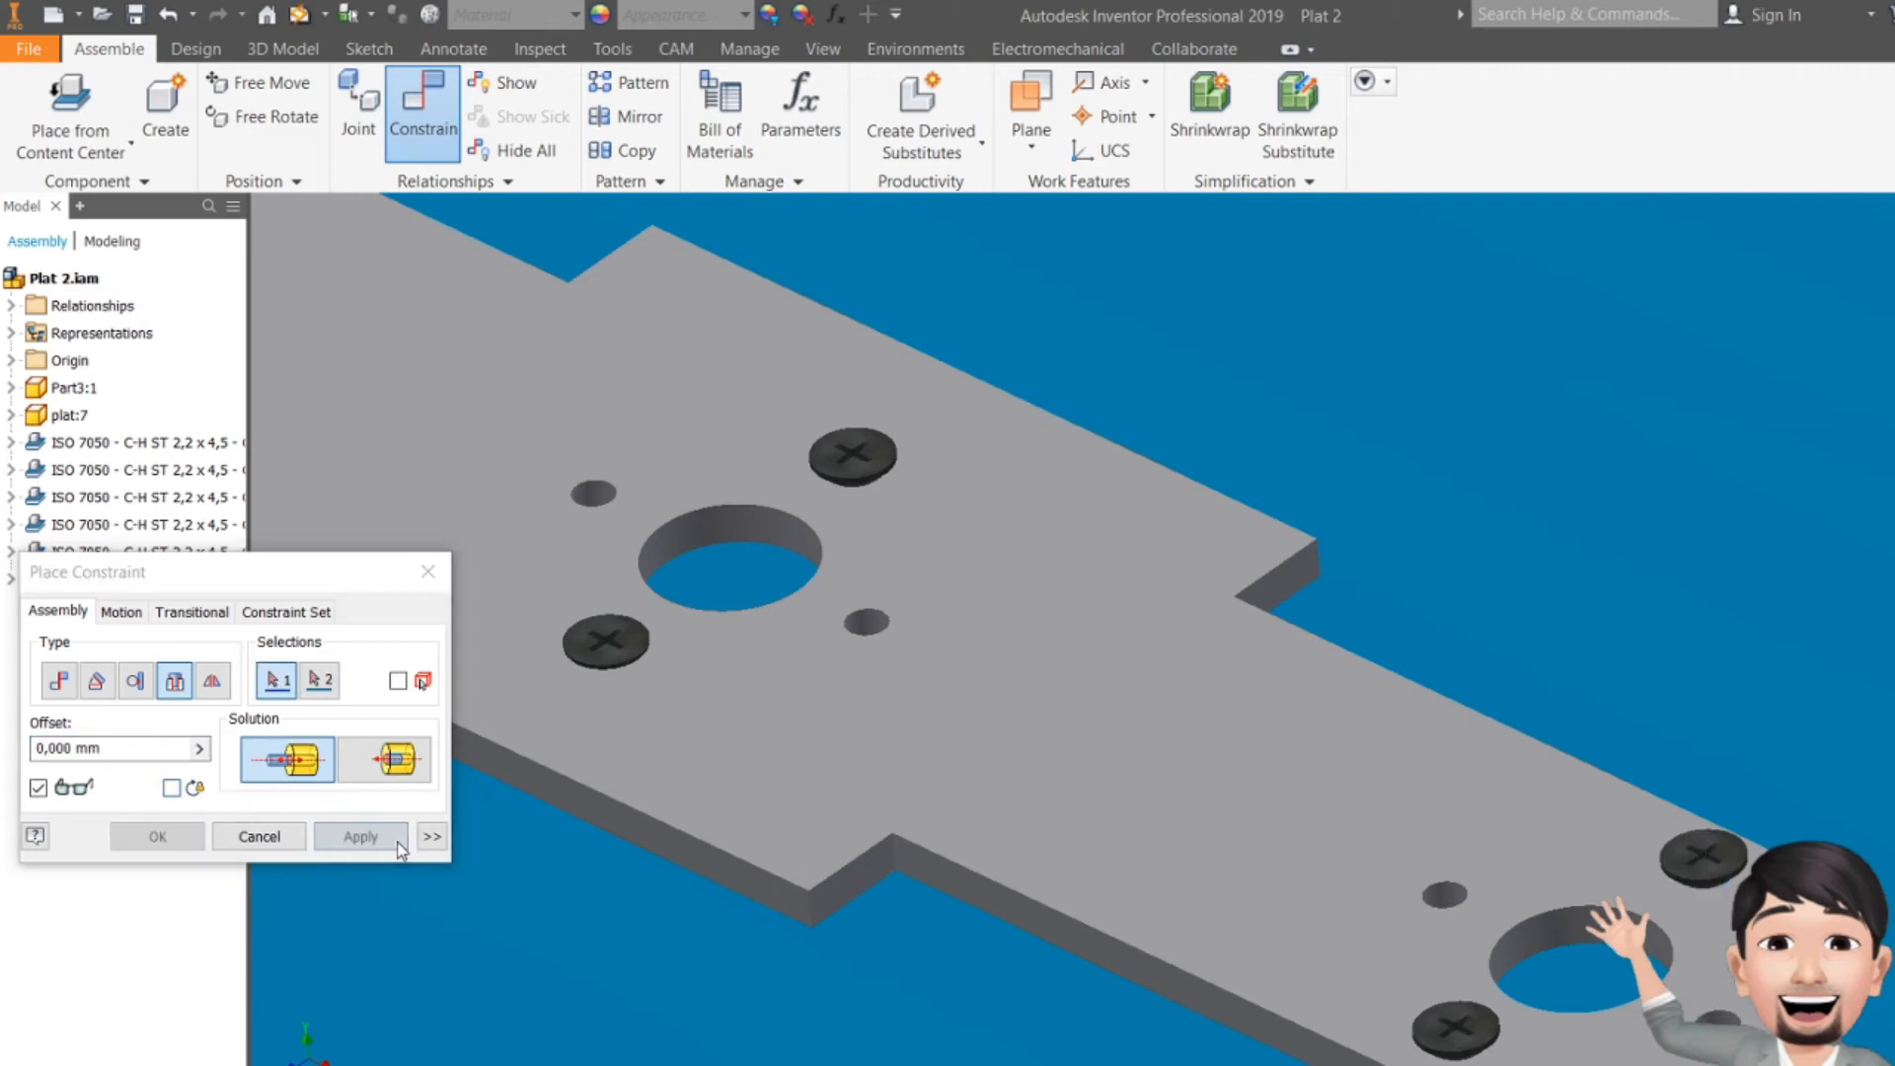
scroll(778, 780, down, 3)
click(427, 580)
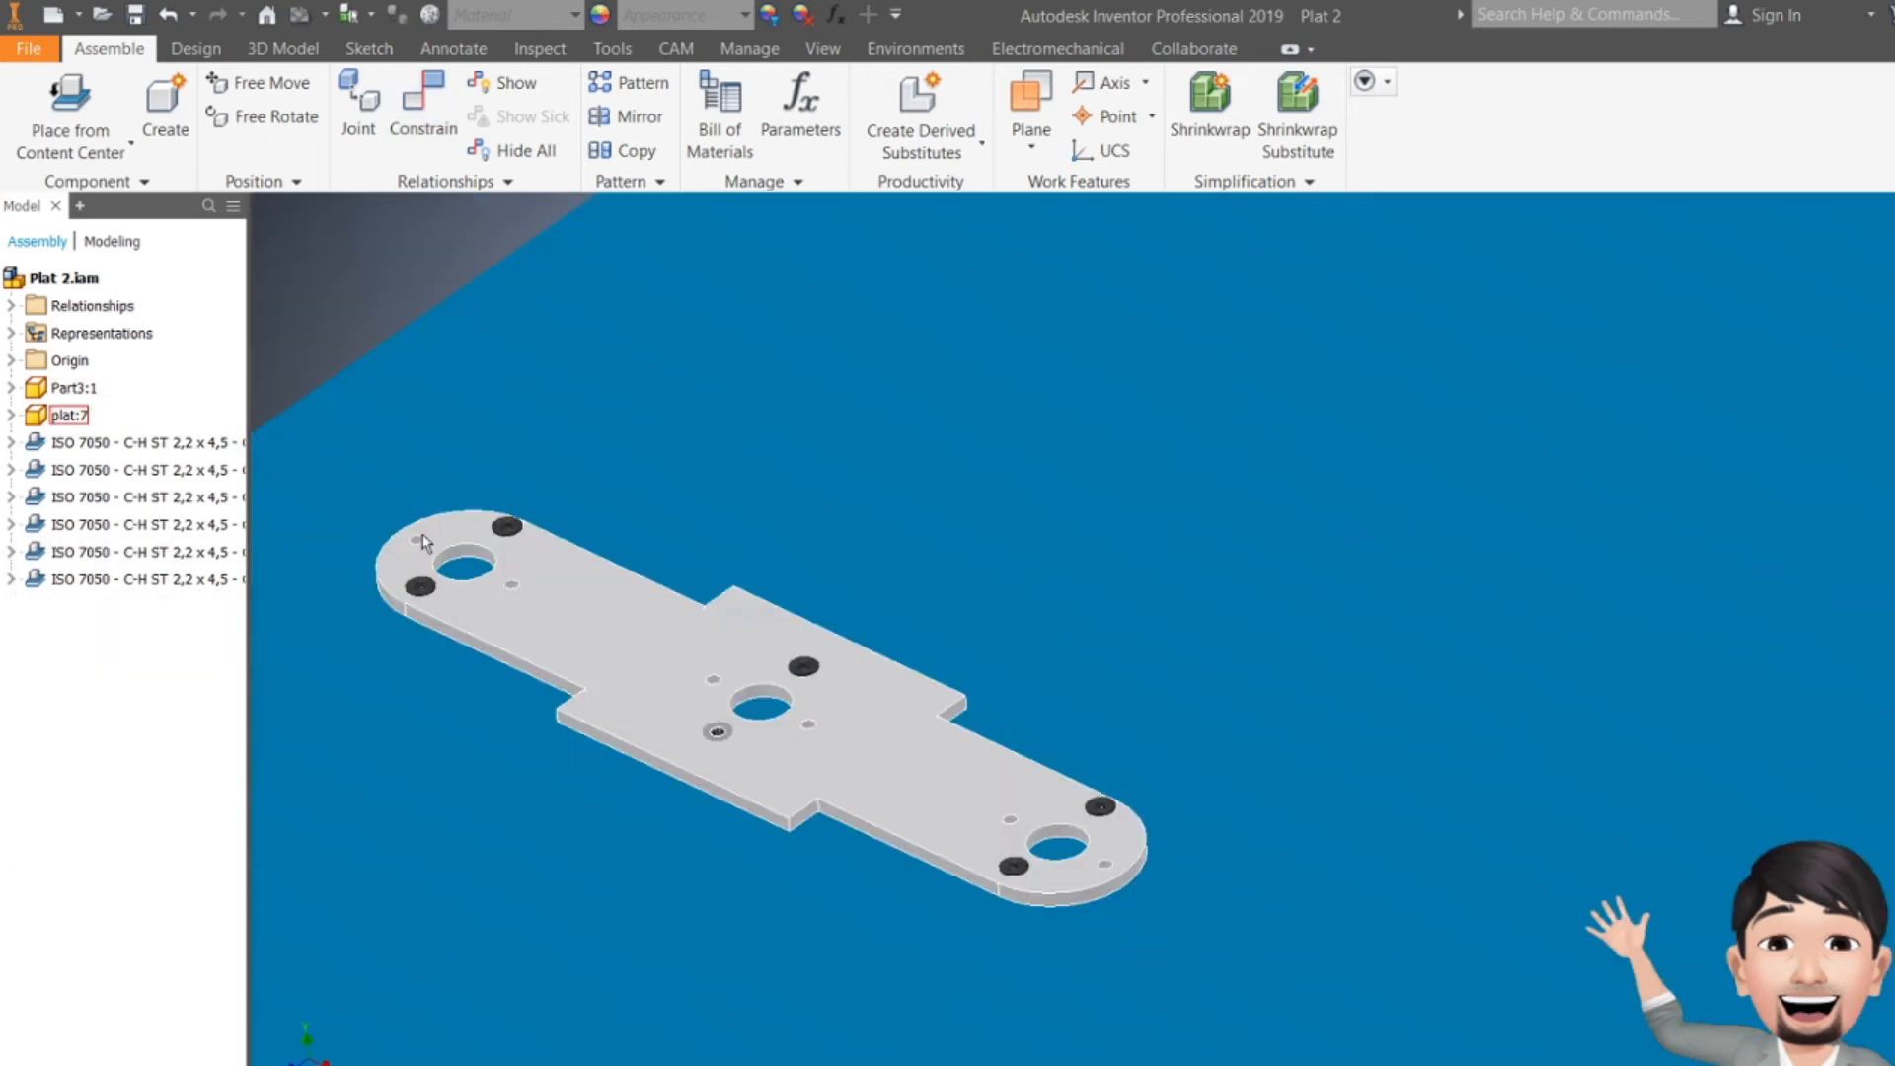
- Examine how the countersunk screws sit in the plate on the base block, up close and from a distance
scroll(643, 675, down, 2)
scroll(691, 669, up, 4)
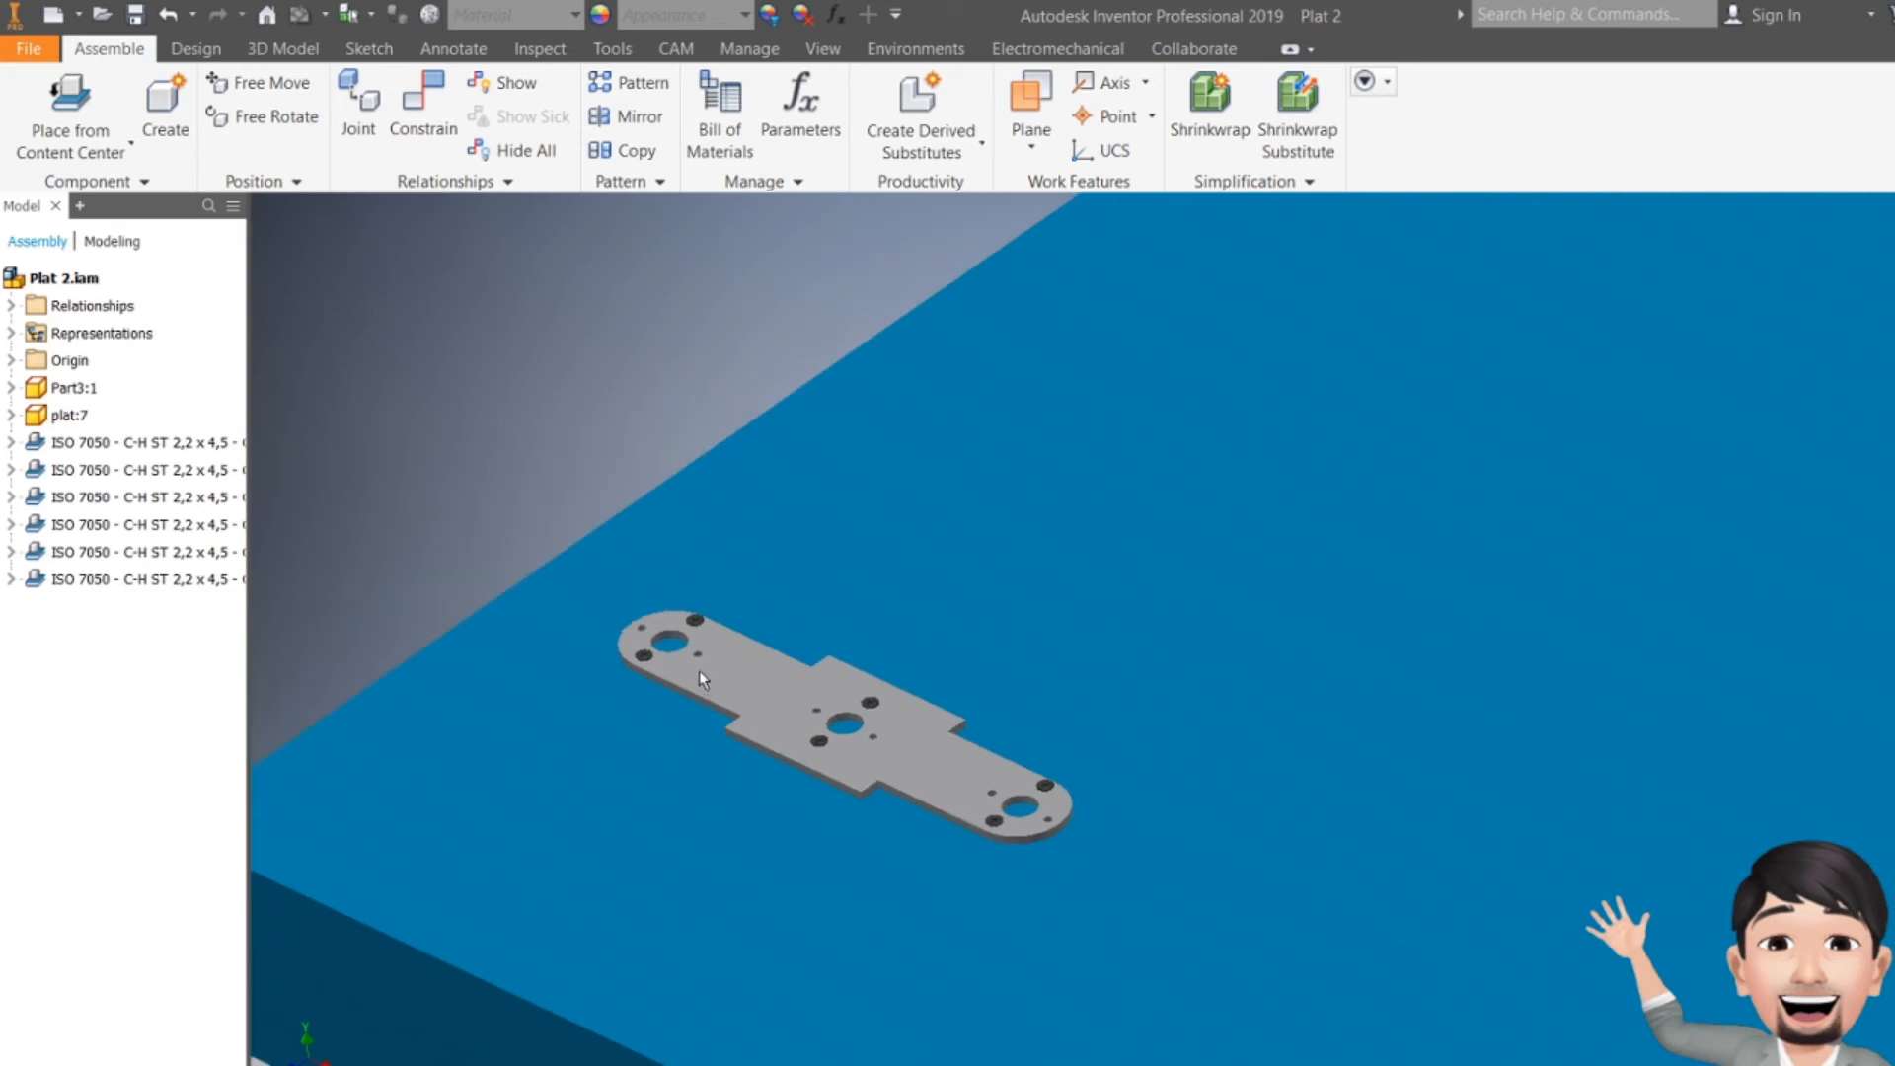
scroll(660, 636, up, 5)
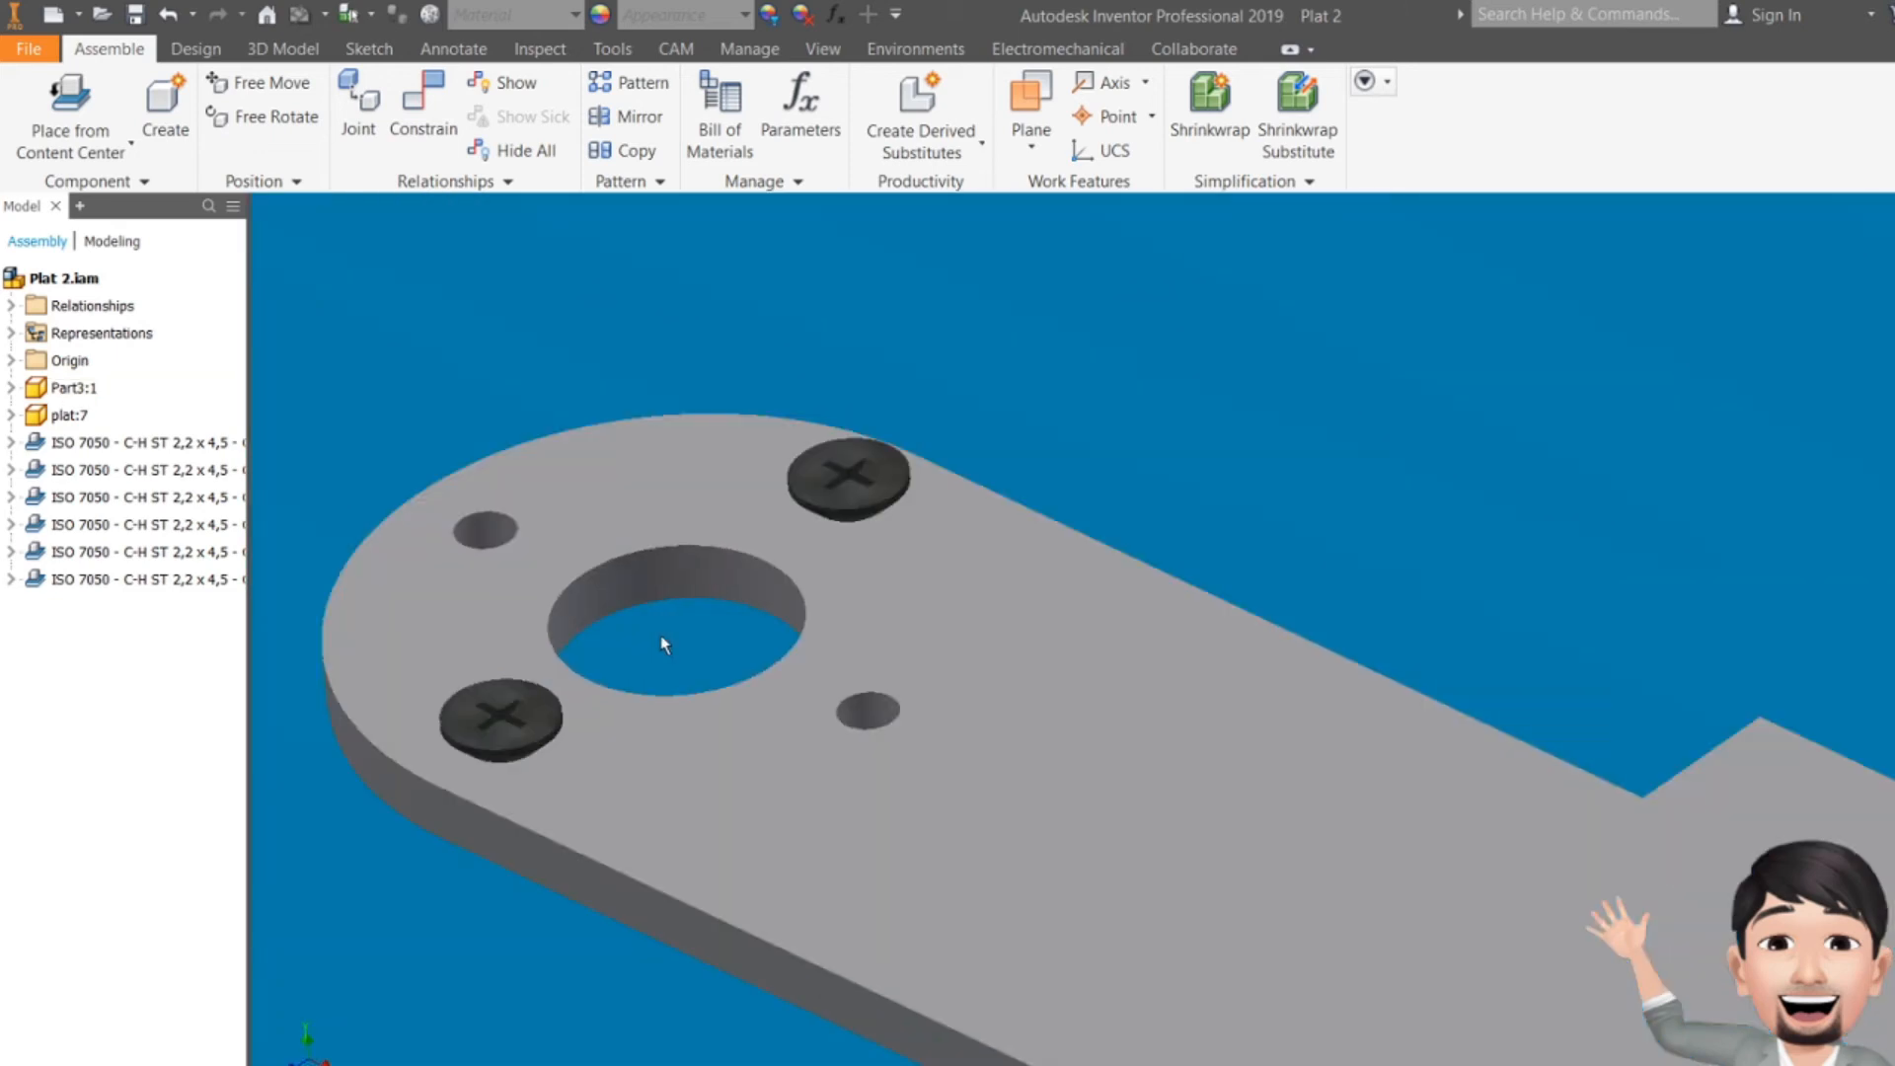
scroll(660, 636, down, 4)
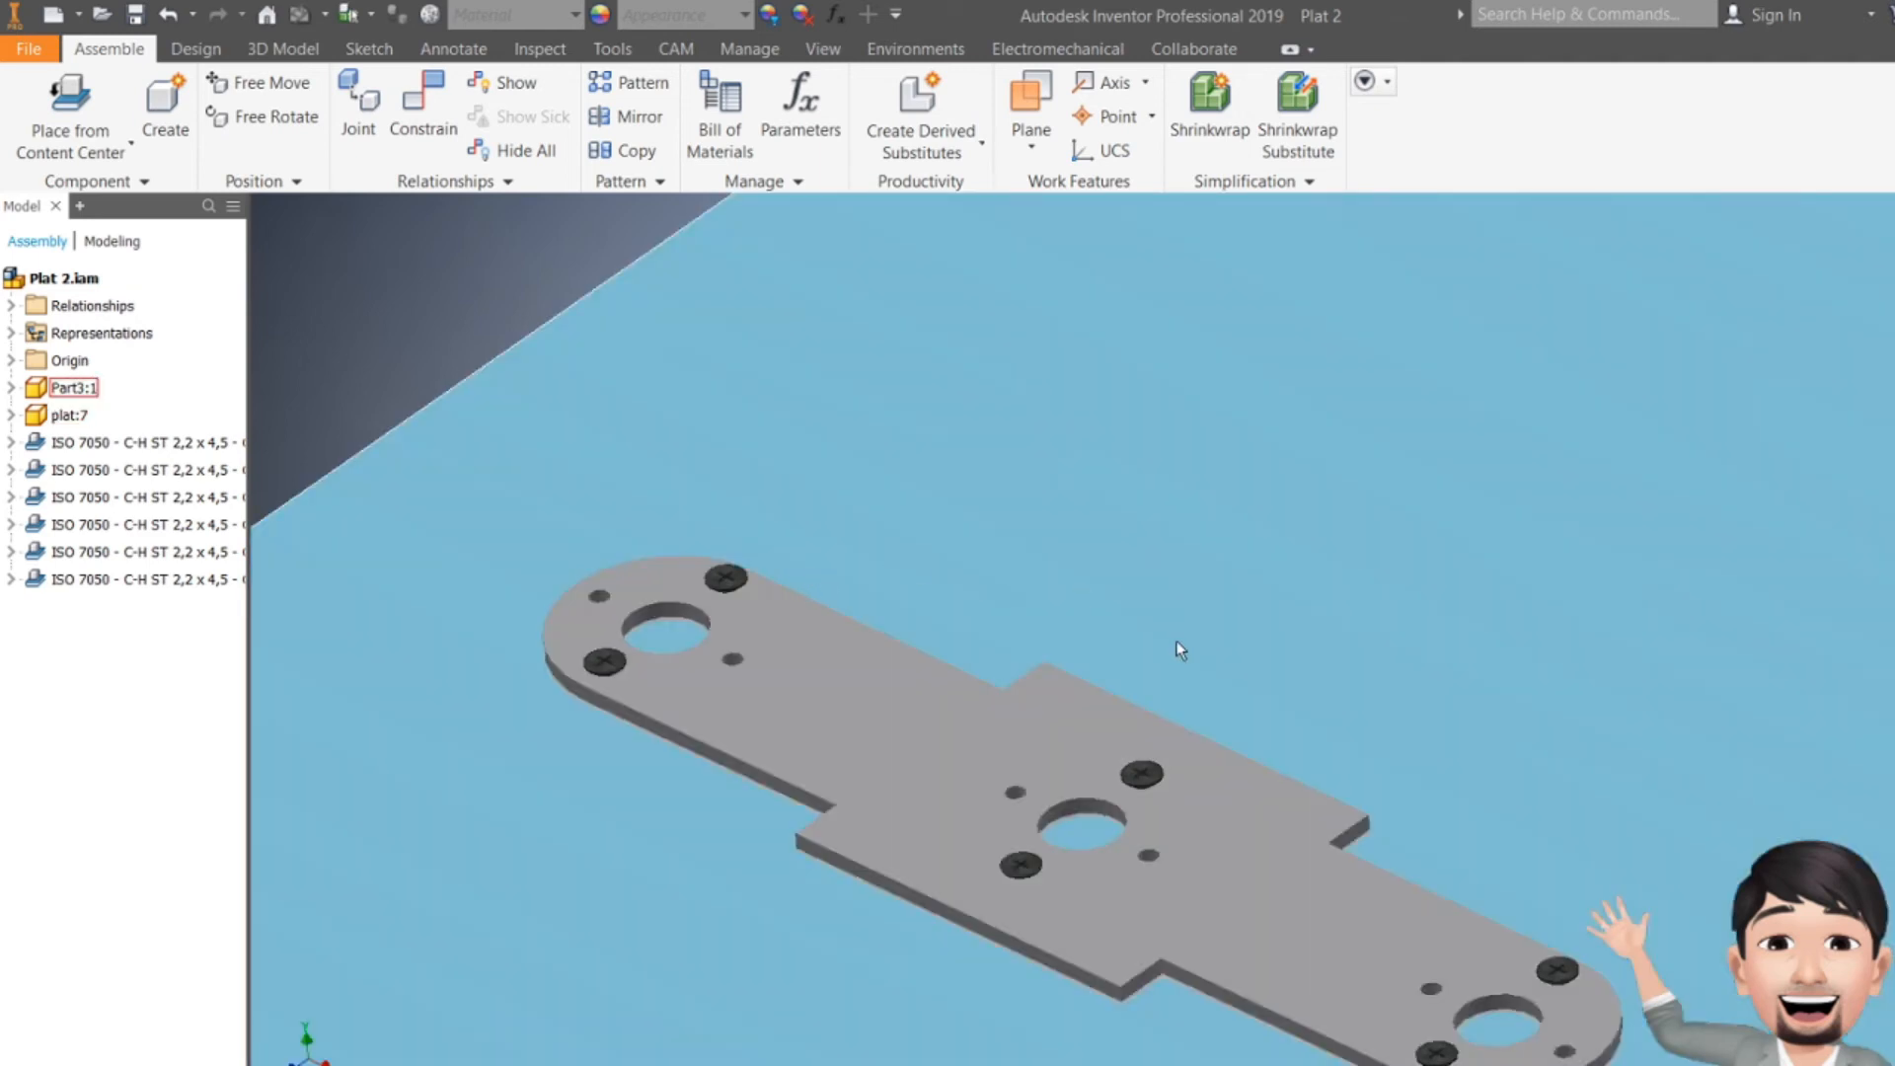
scroll(1177, 642, down, 5)
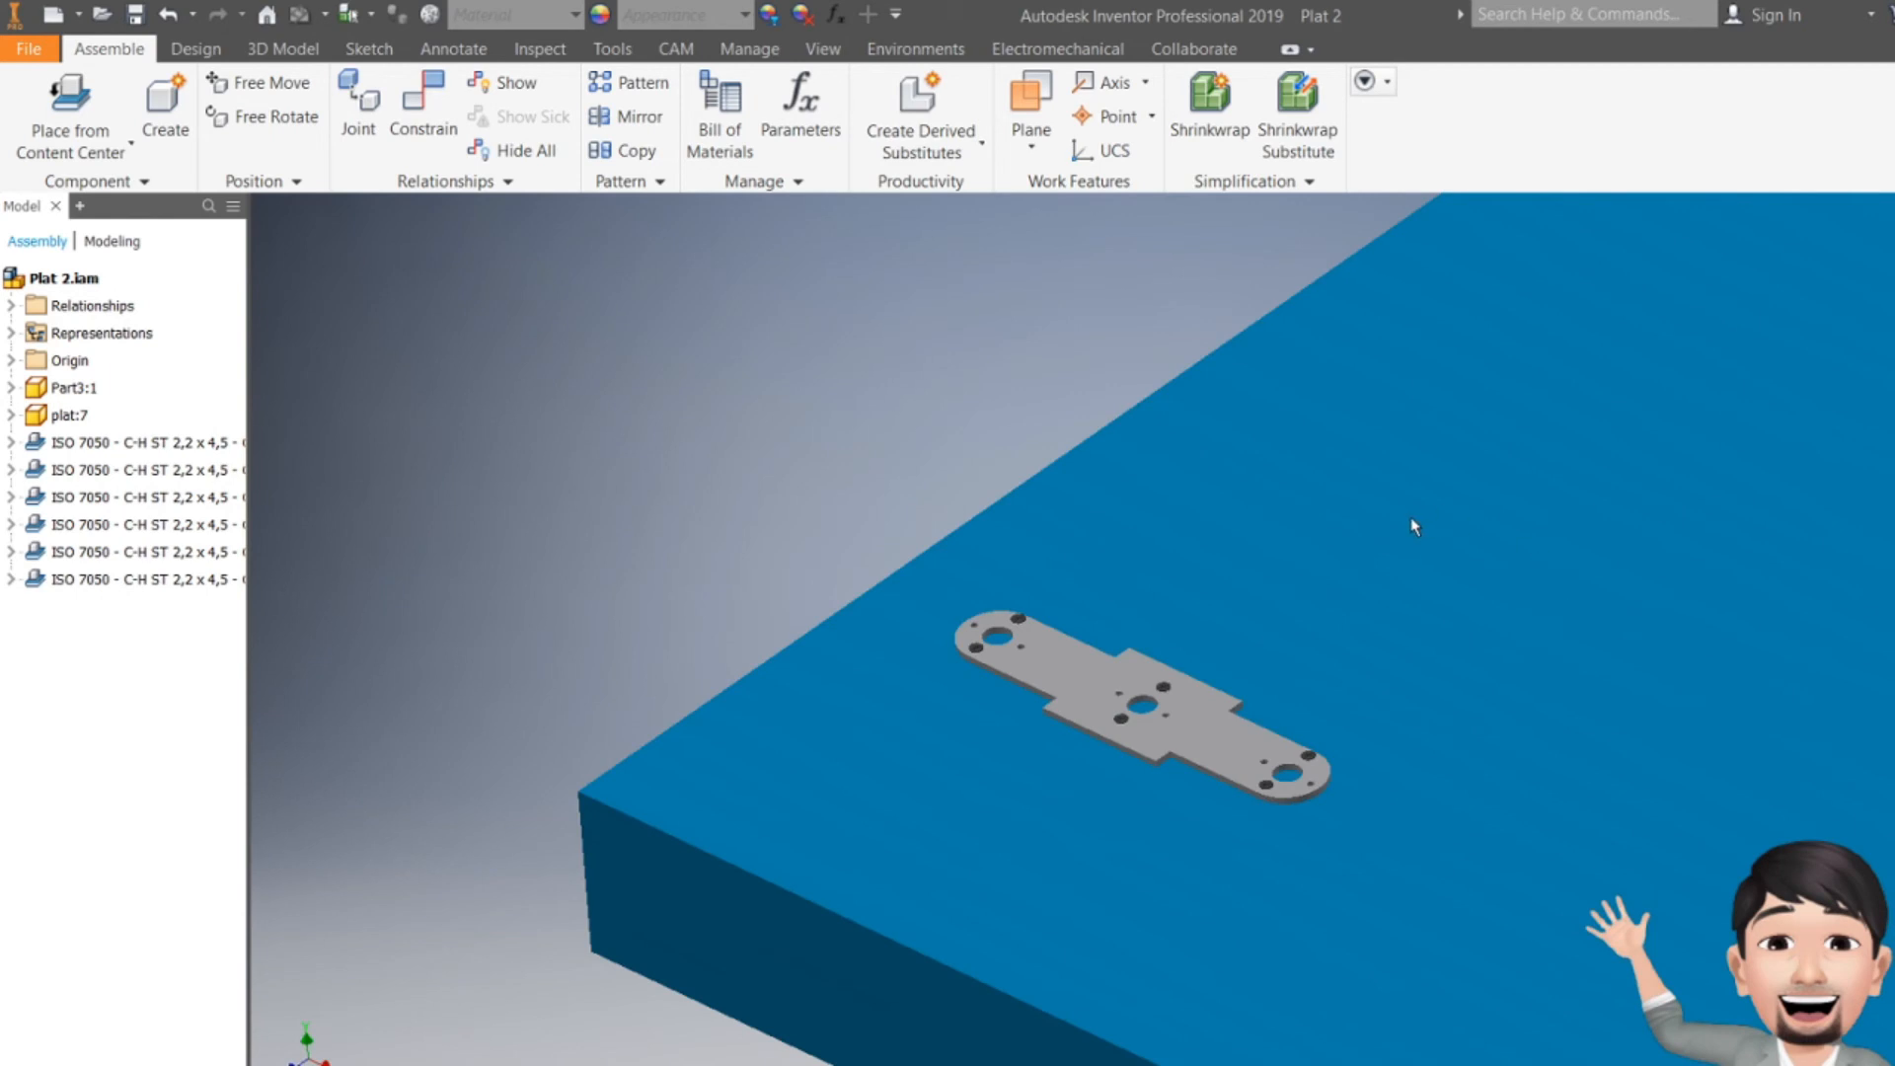
scroll(1414, 526, up, 4)
scroll(1346, 685, down, 3)
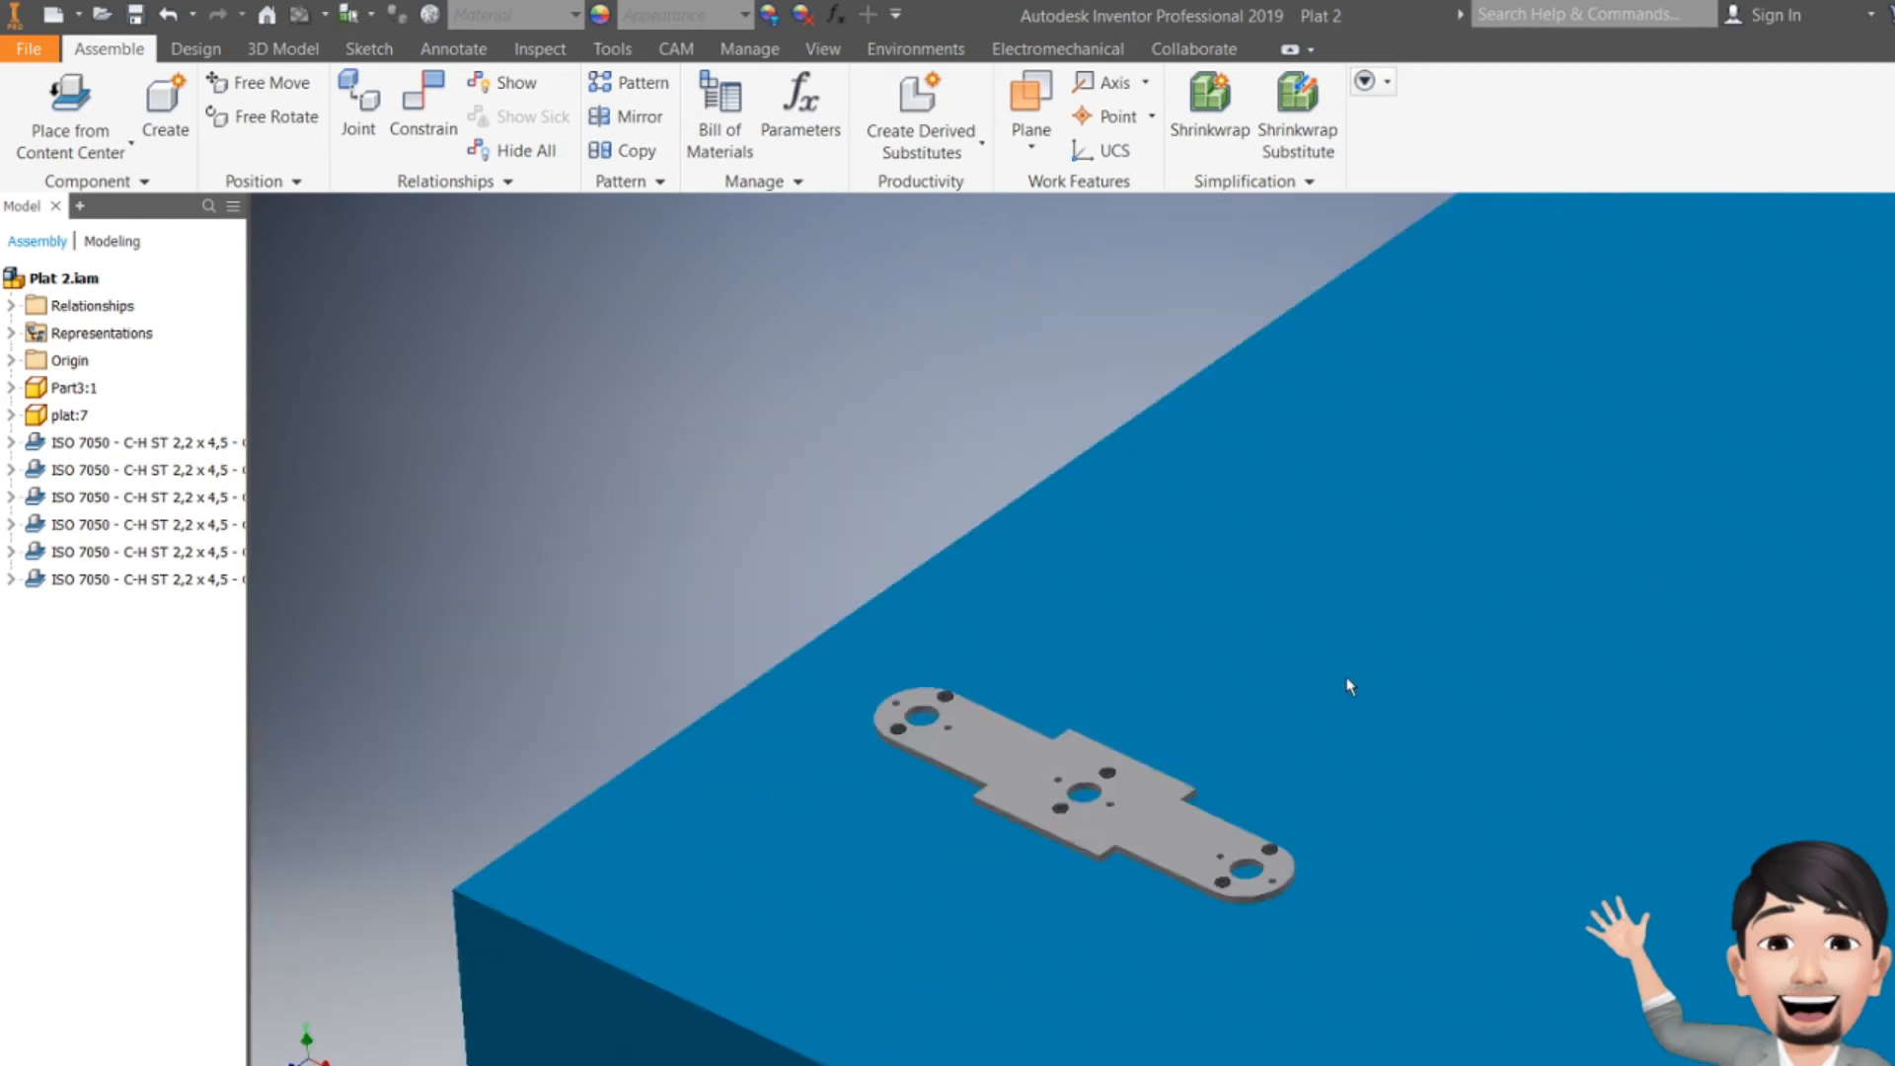
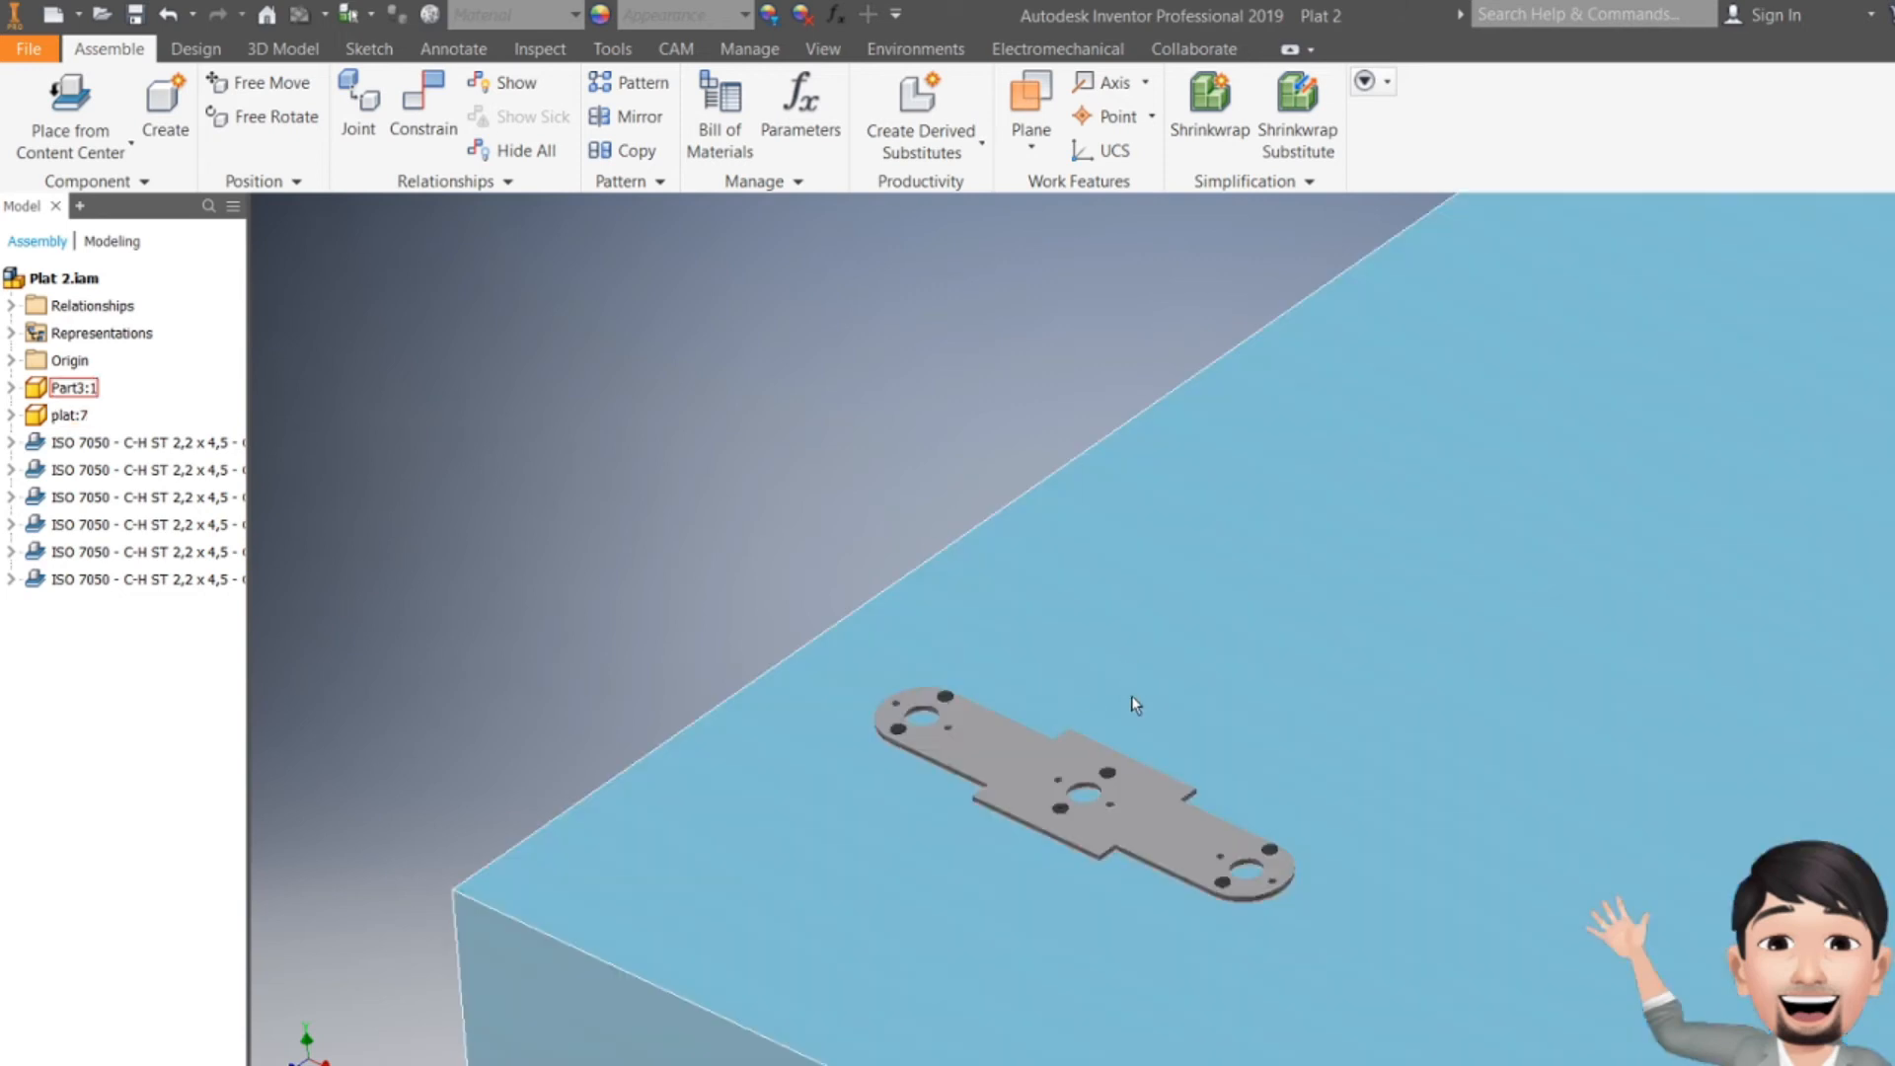
scroll(1181, 665, down, 3)
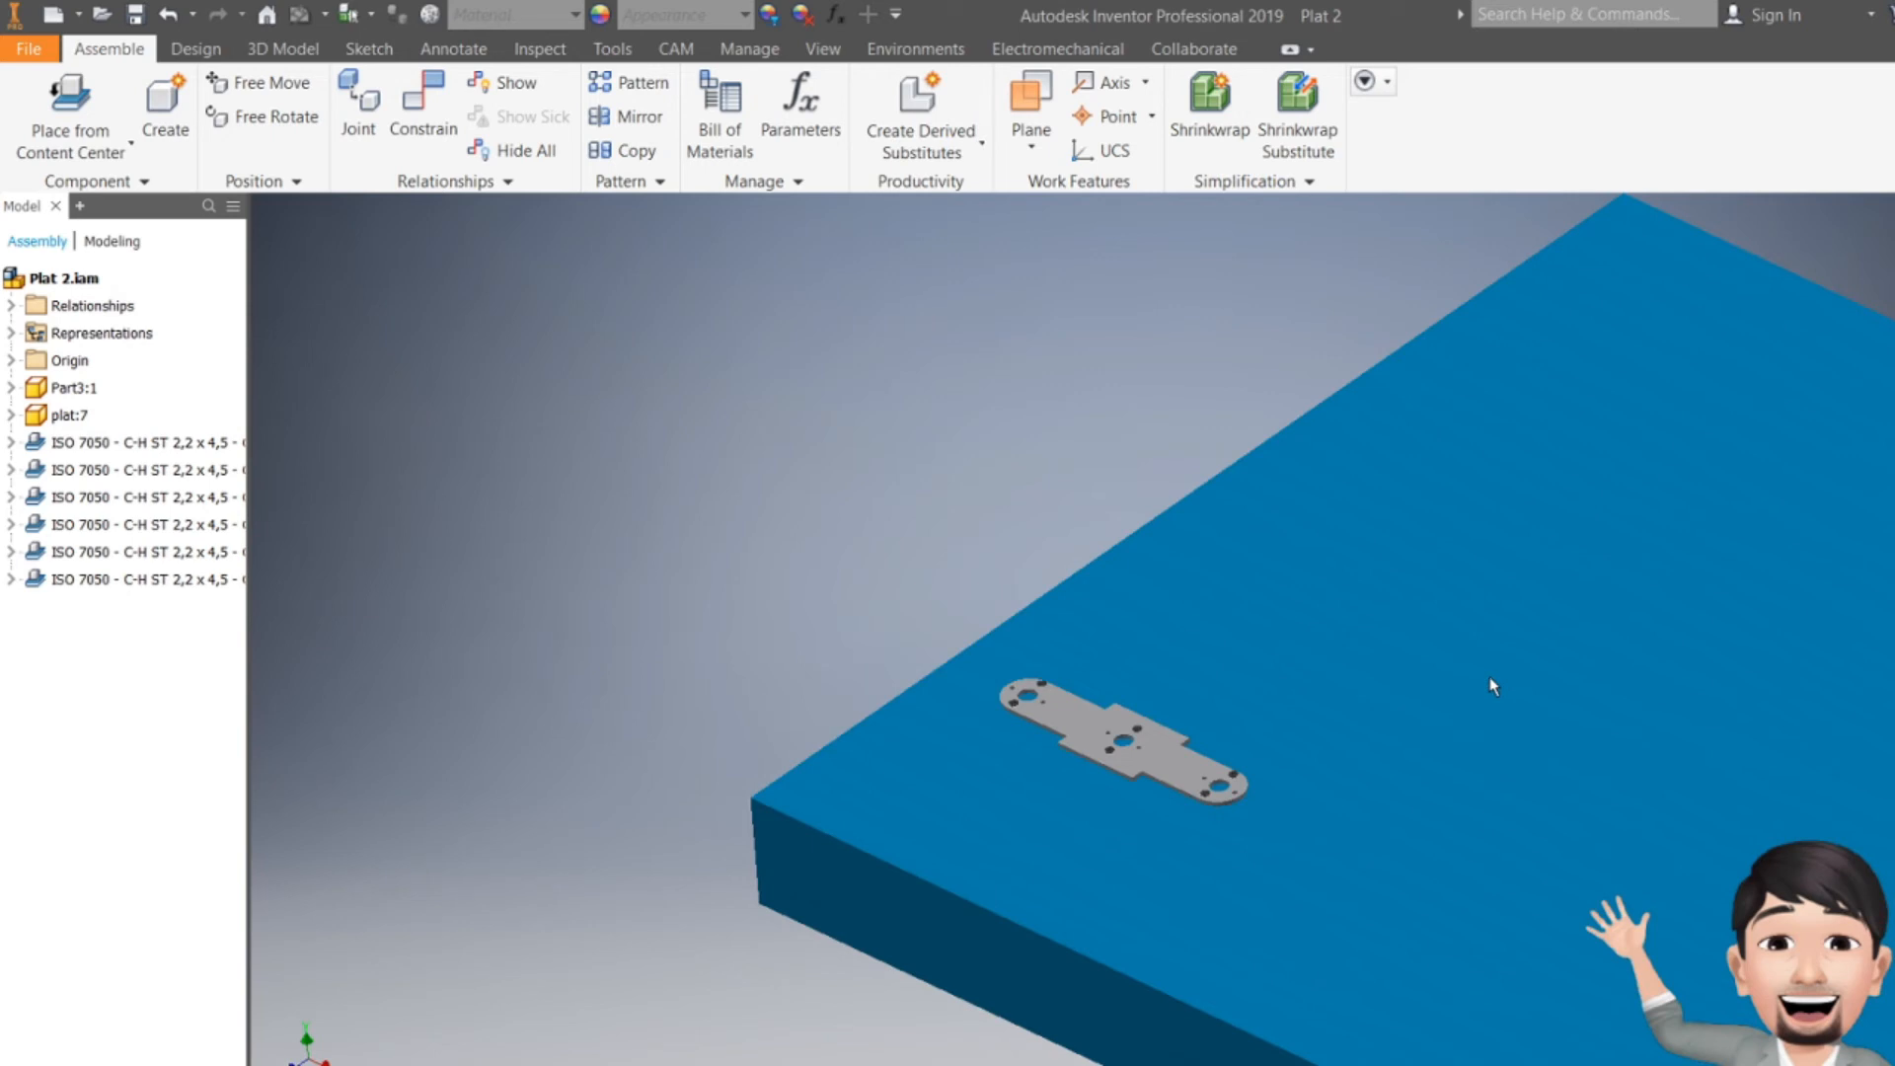
scroll(1411, 696, up, 3)
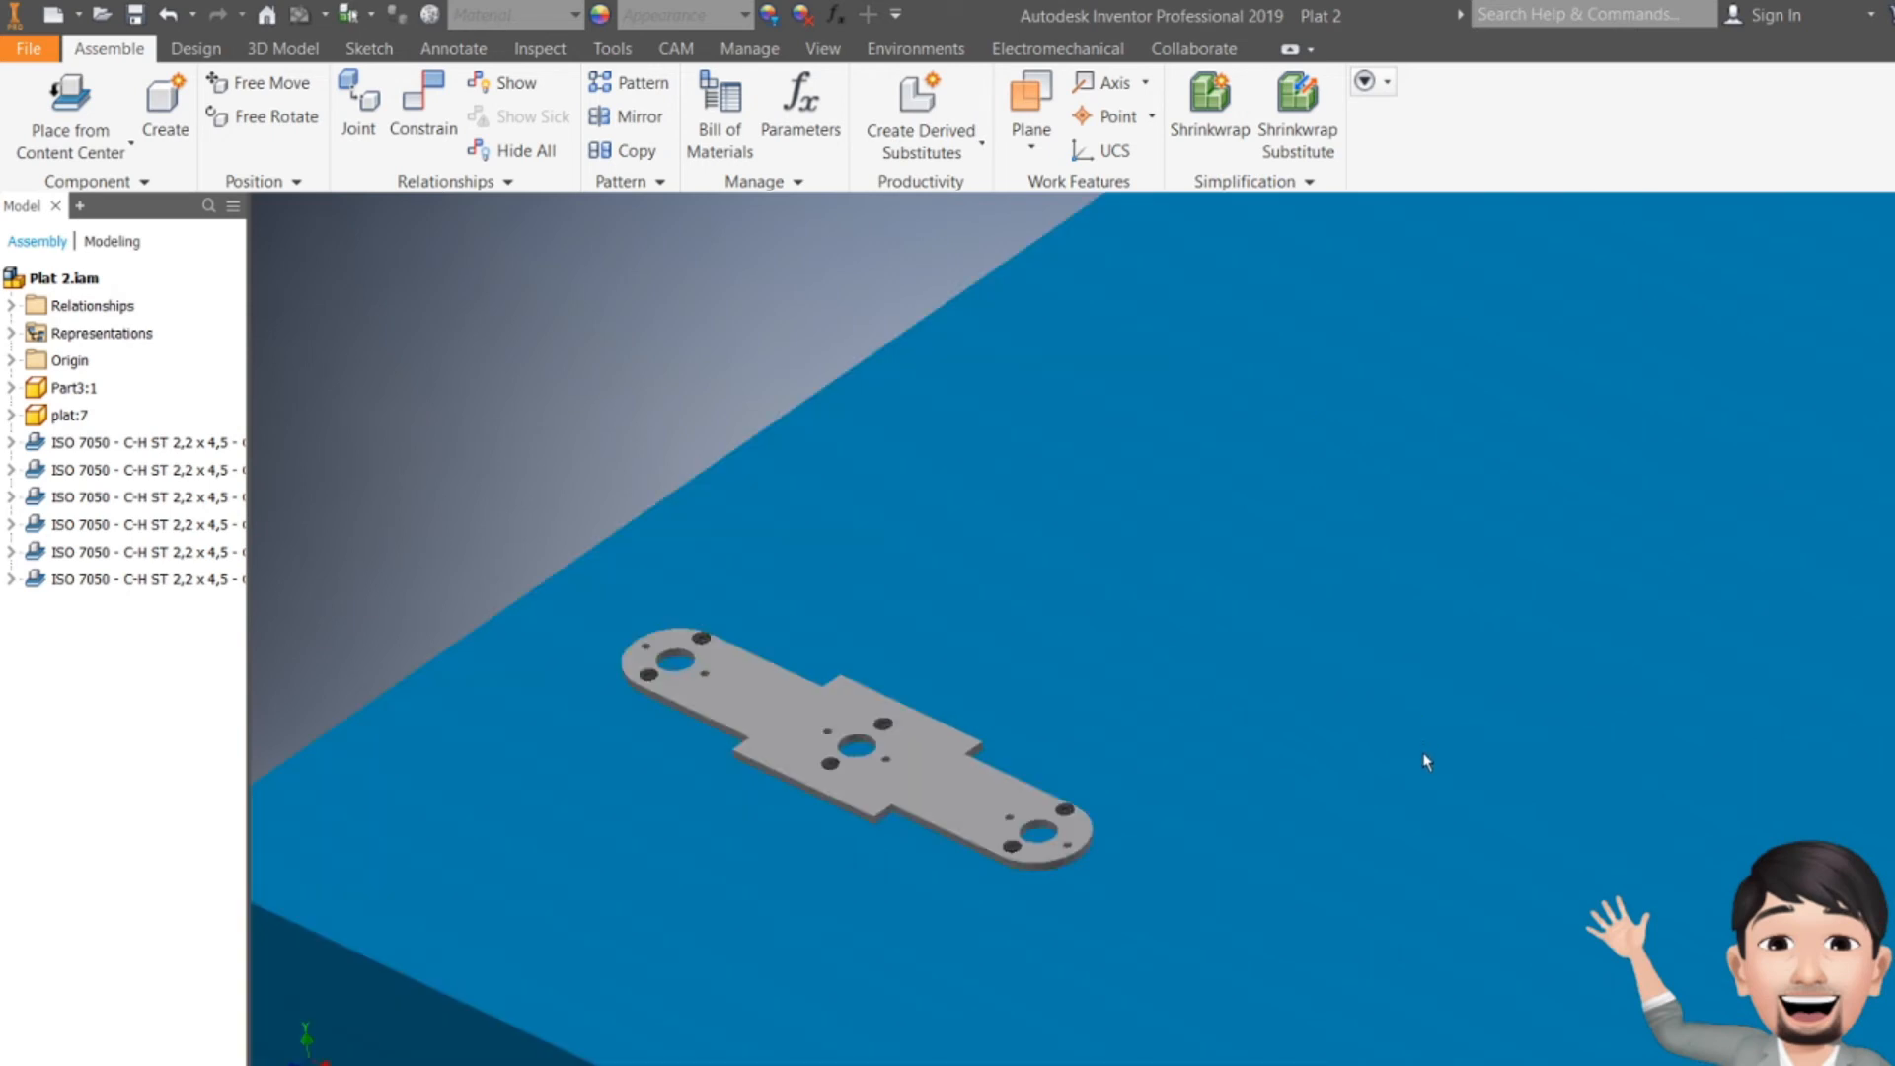
scroll(992, 736, down, 3)
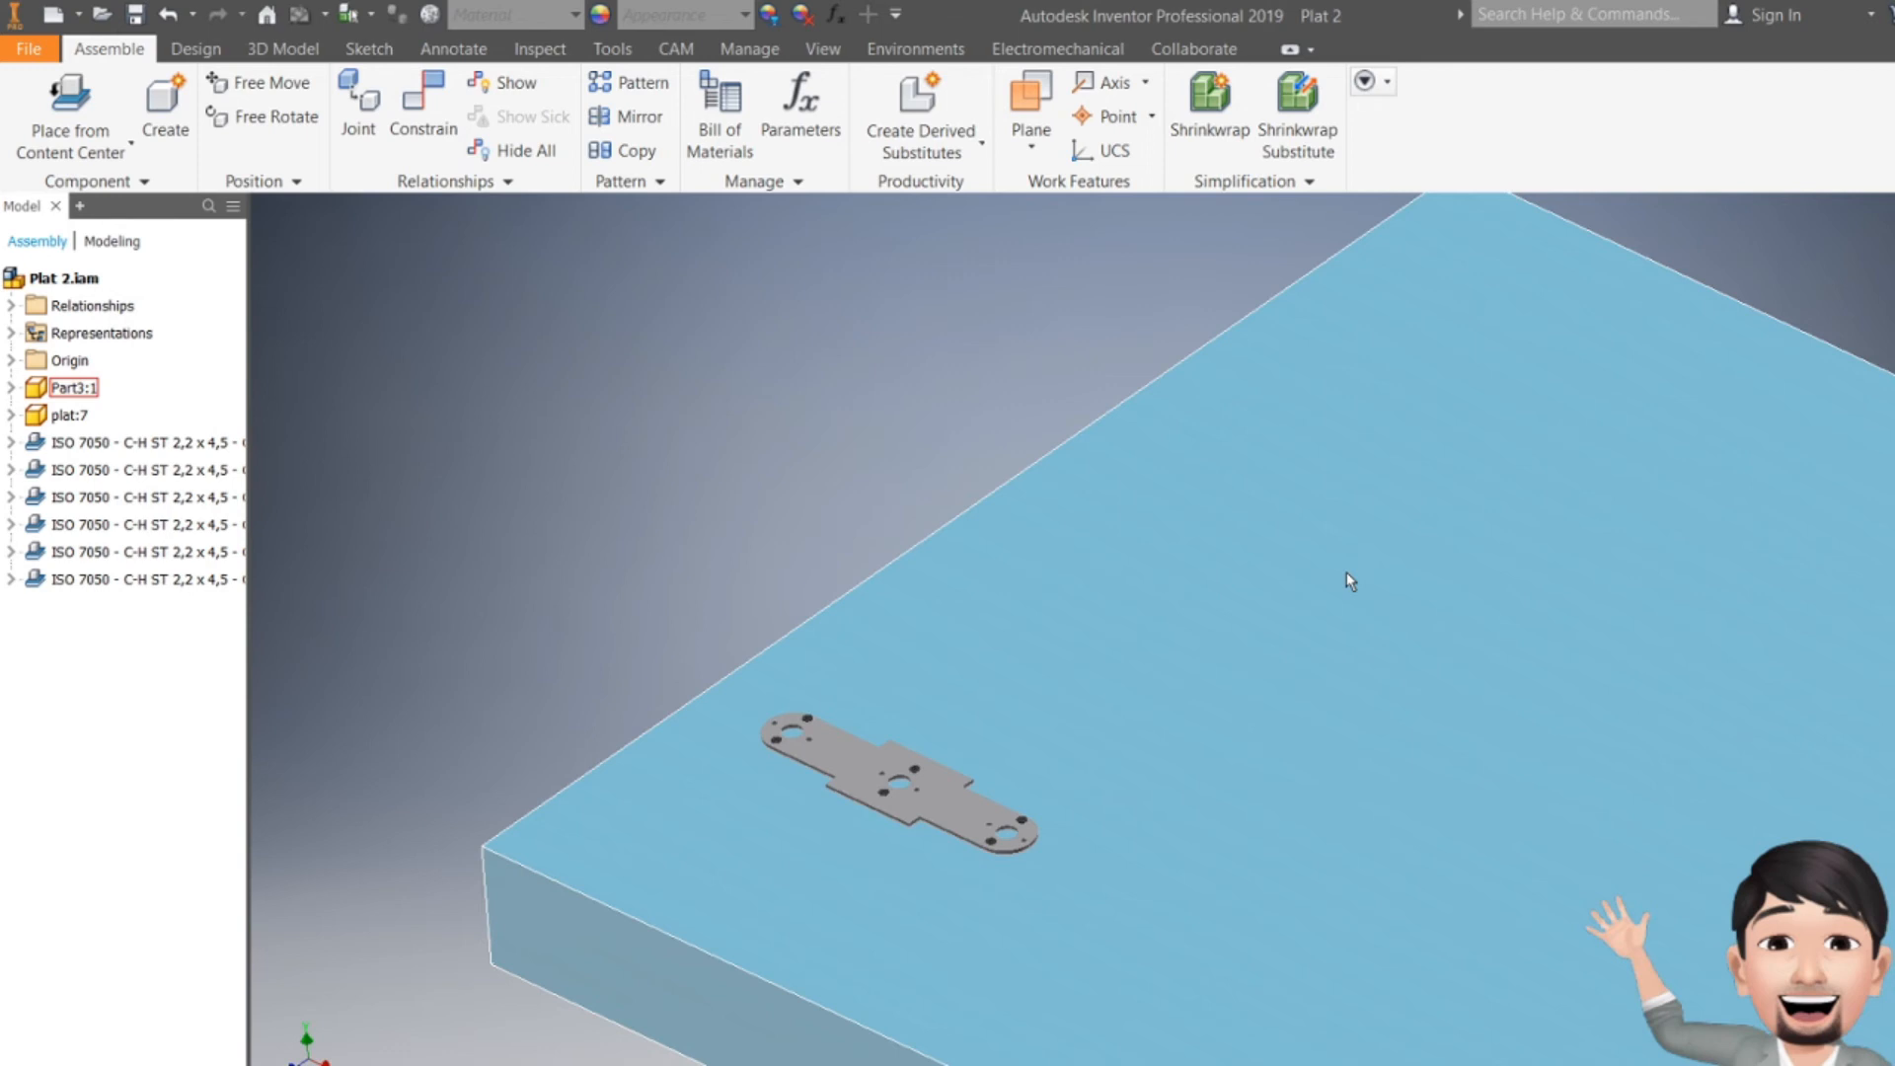
click(1051, 914)
scroll(874, 735, down, 2)
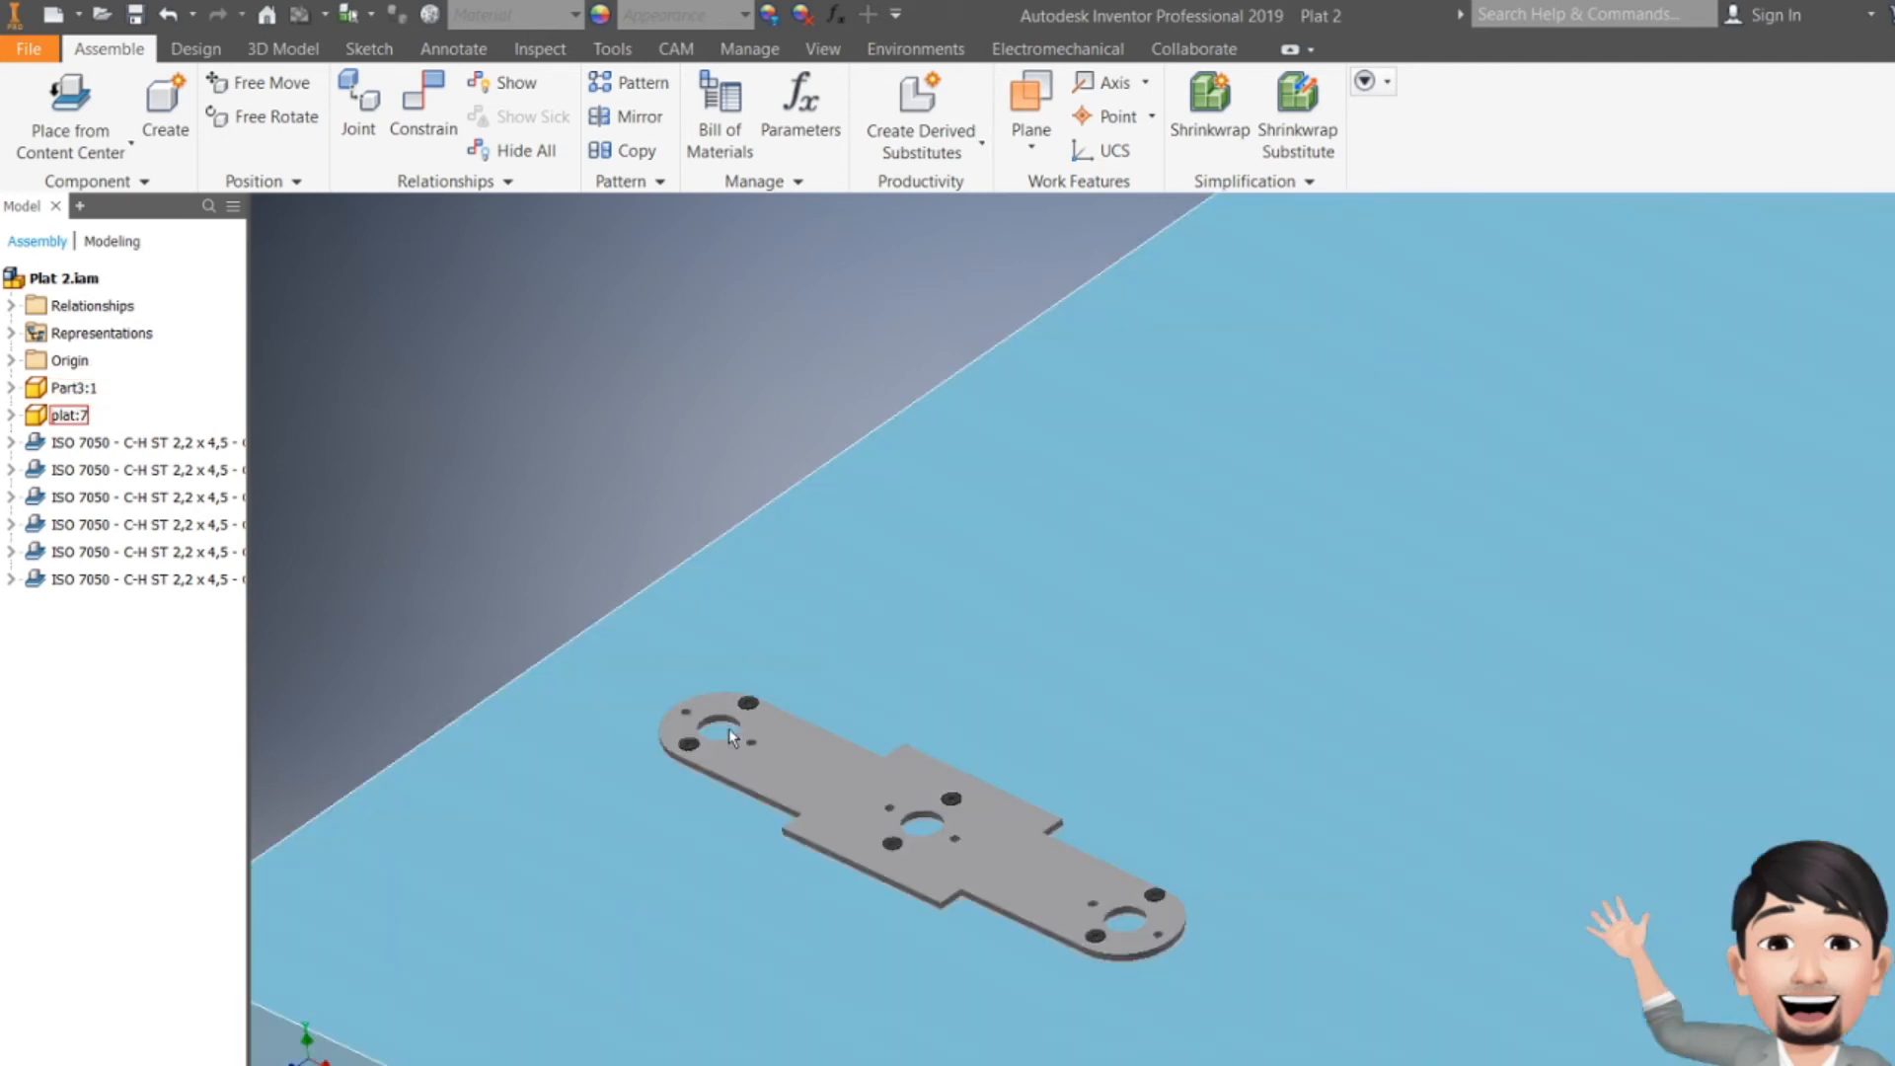
scroll(725, 726, up, 4)
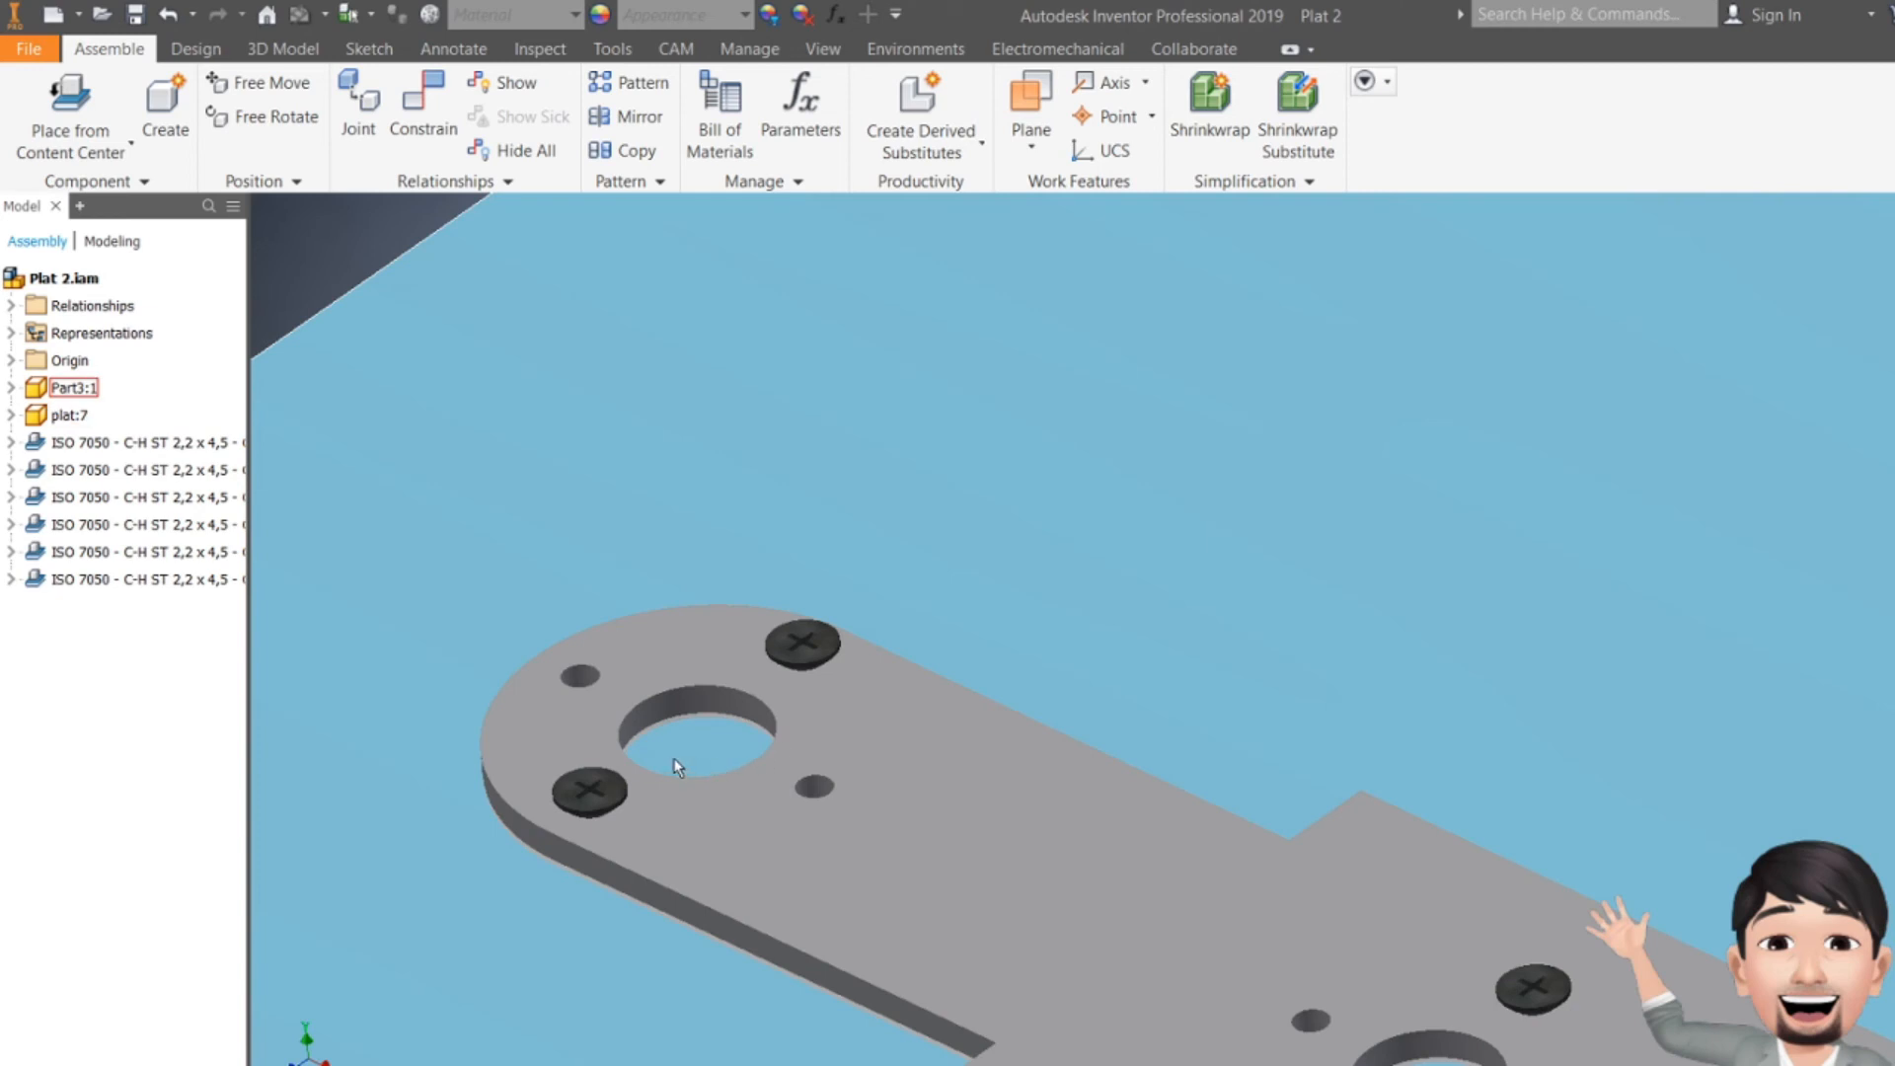
scroll(748, 735, down, 2)
scroll(748, 736, down, 2)
scroll(780, 838, up, 3)
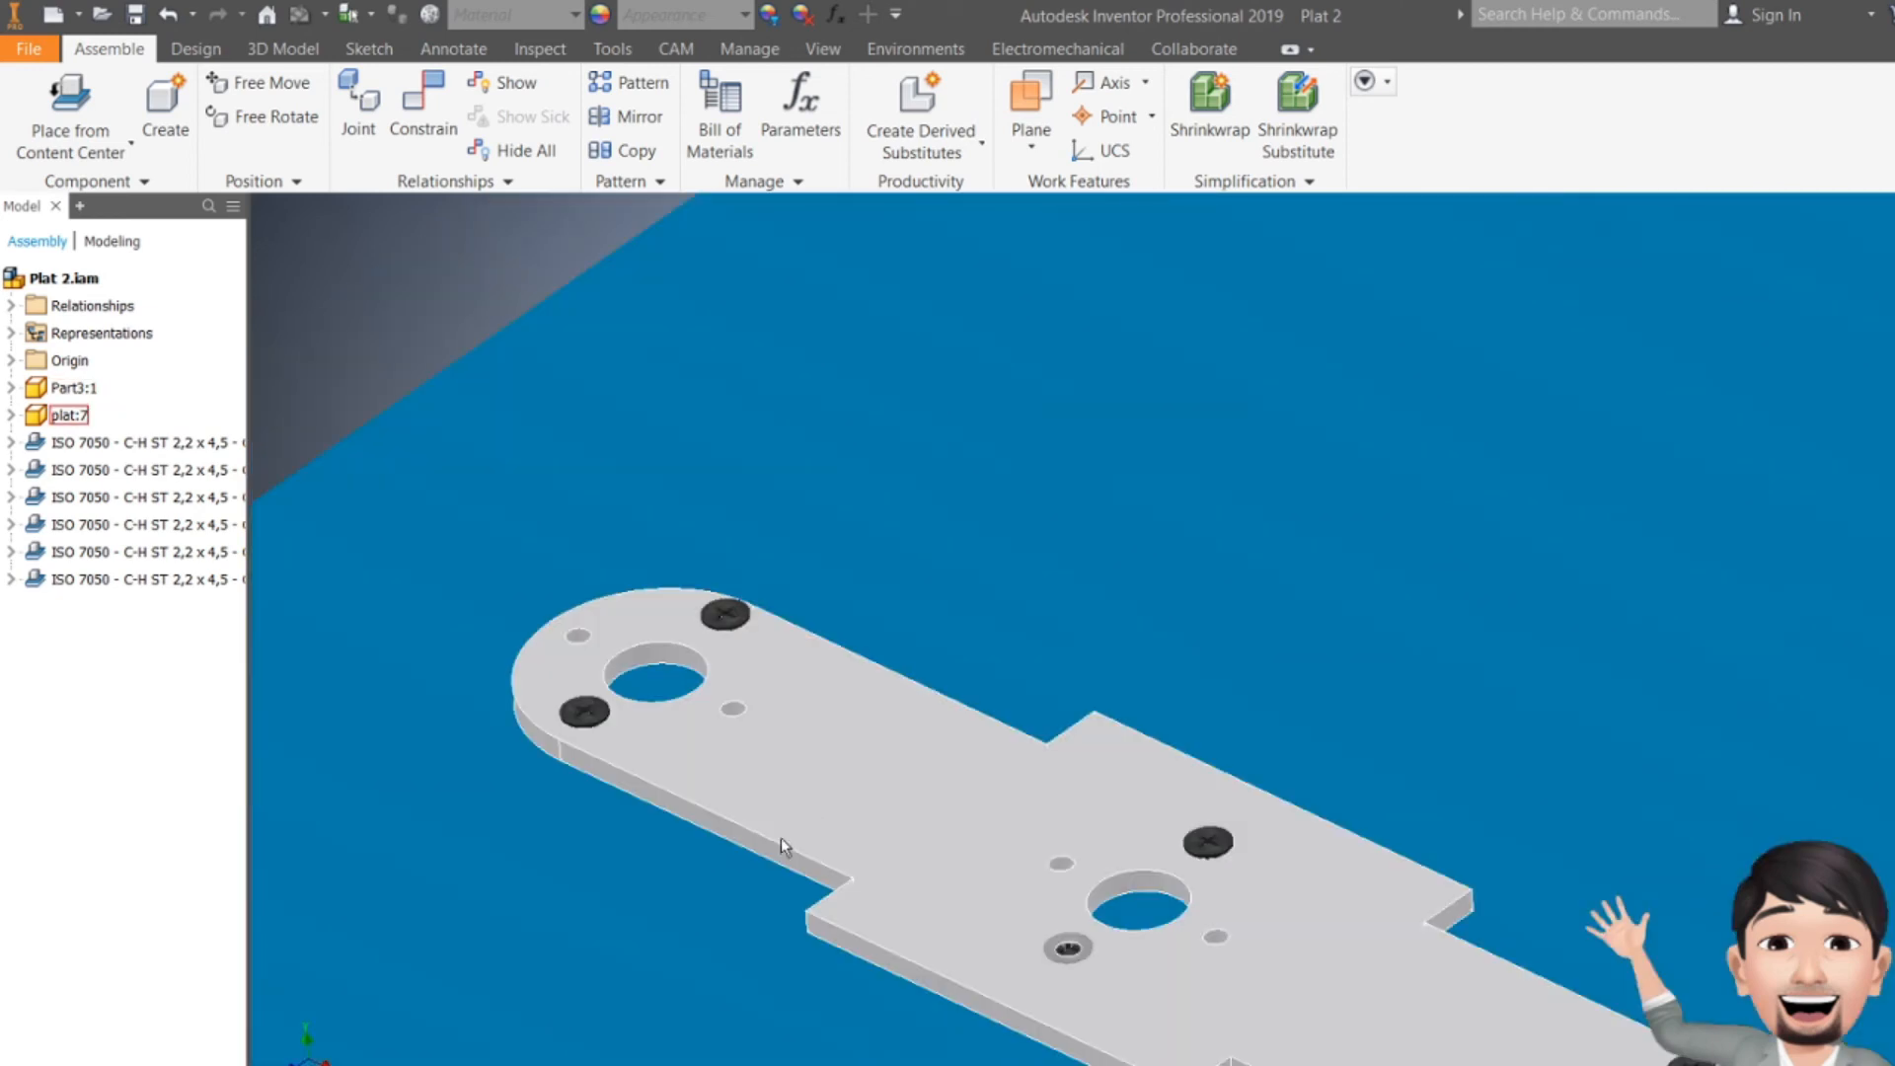
scroll(1098, 822, down, 5)
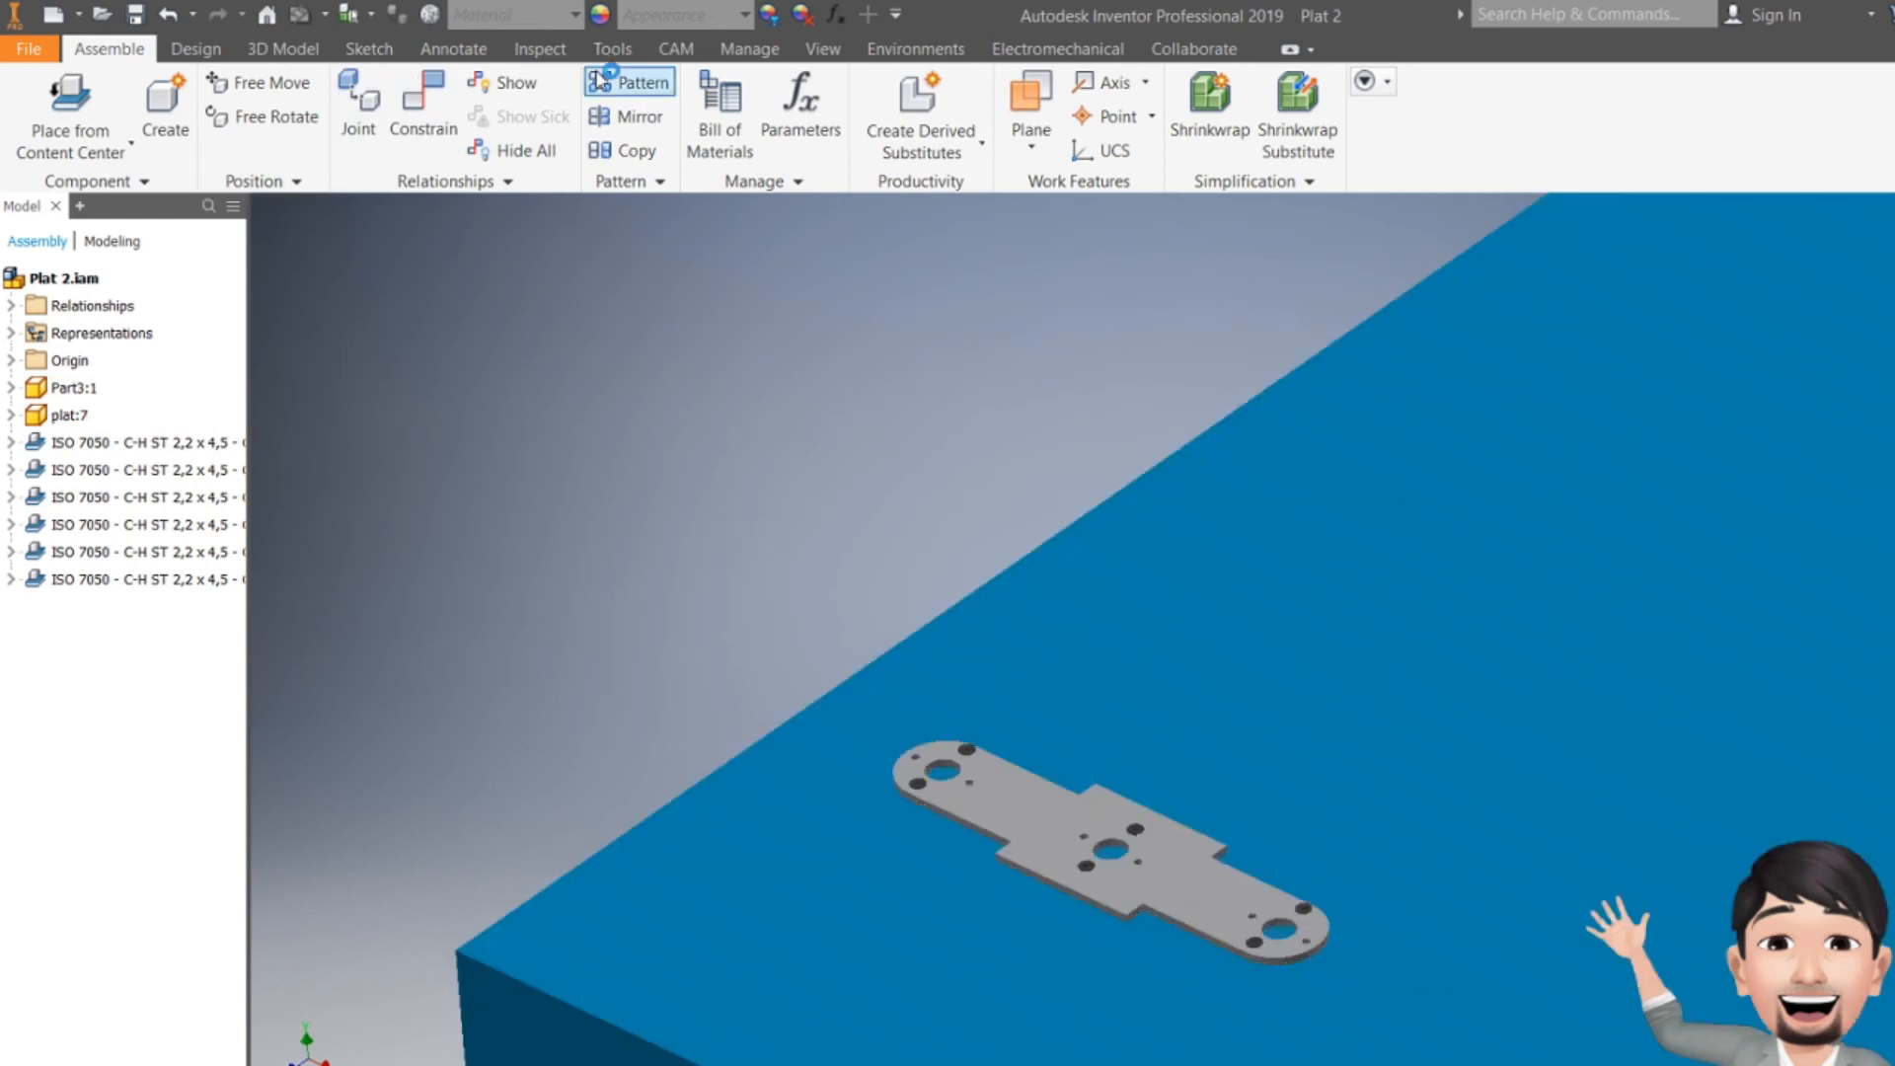
- Save the Plat 2 assembly in preparation for CAM work
click(675, 57)
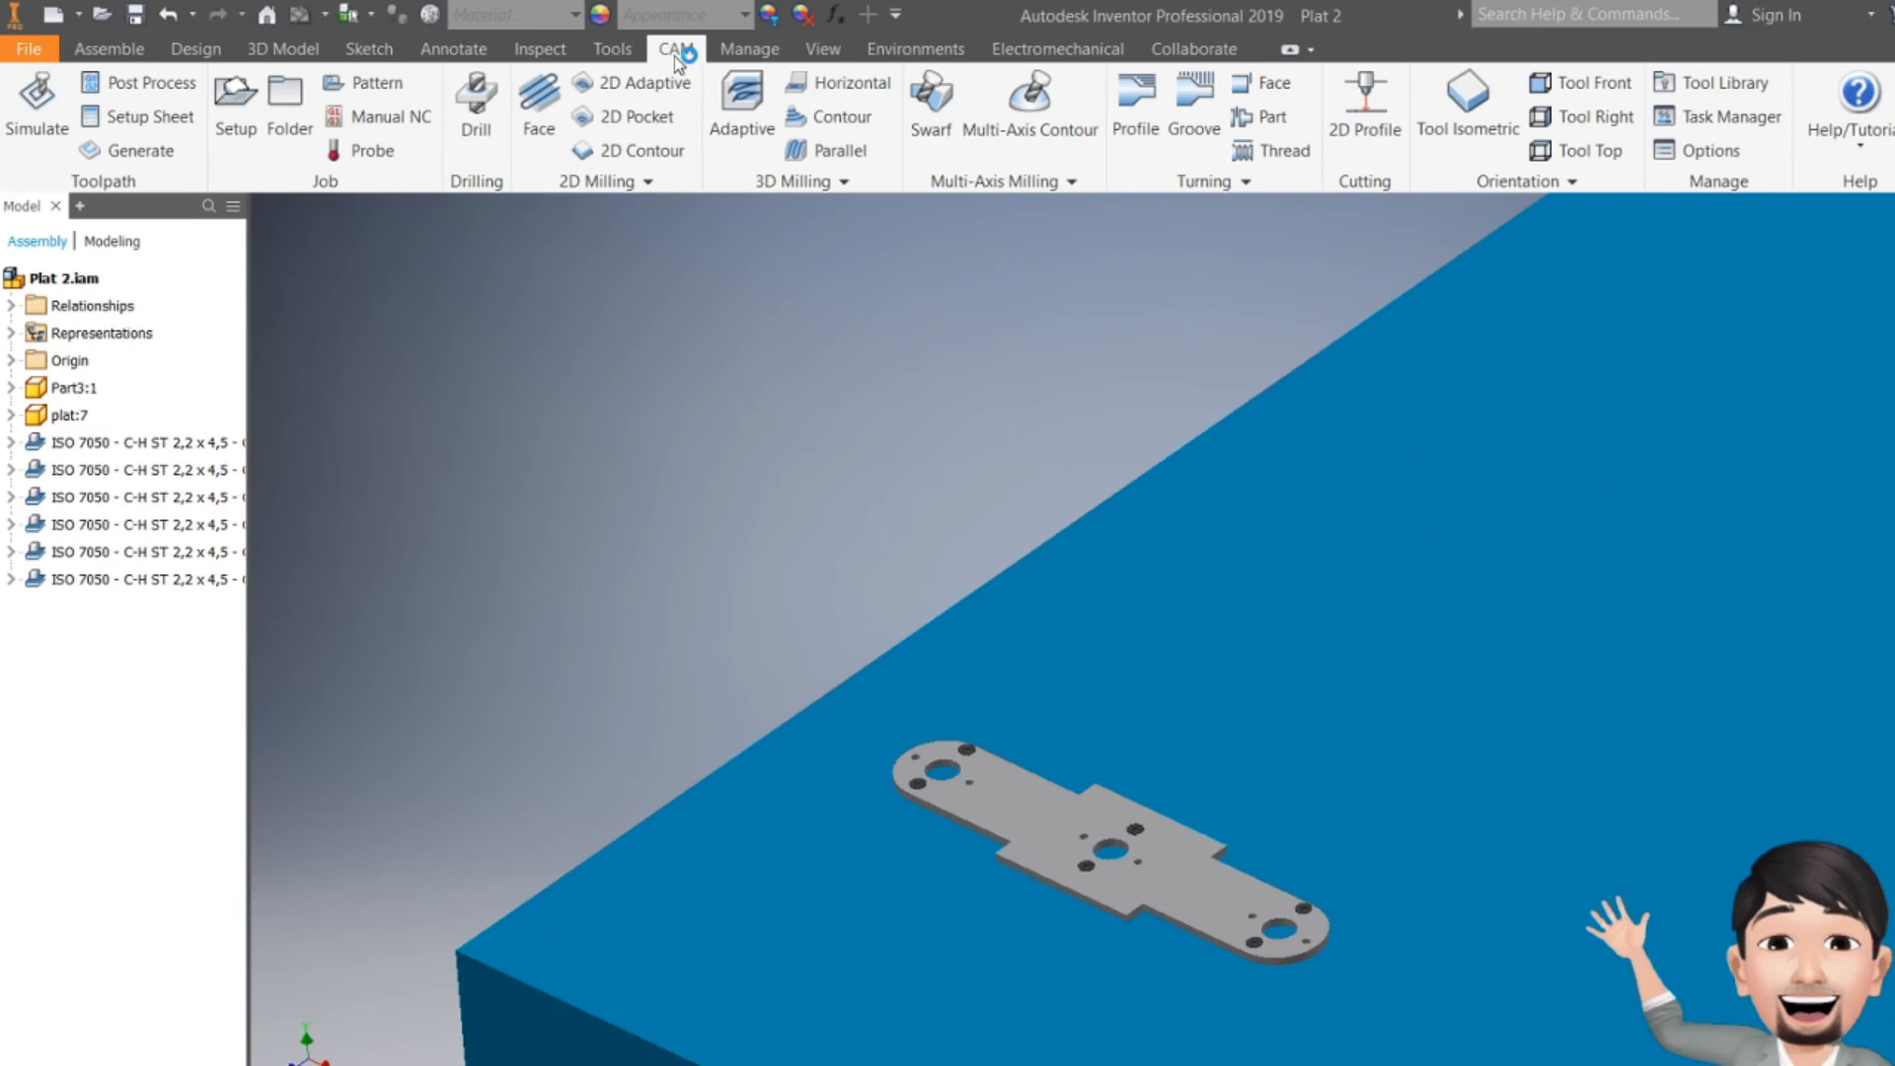
click(135, 20)
click(1185, 484)
- Create a CAM setup with operation type Milling and replace its model selection with only the plate
click(233, 118)
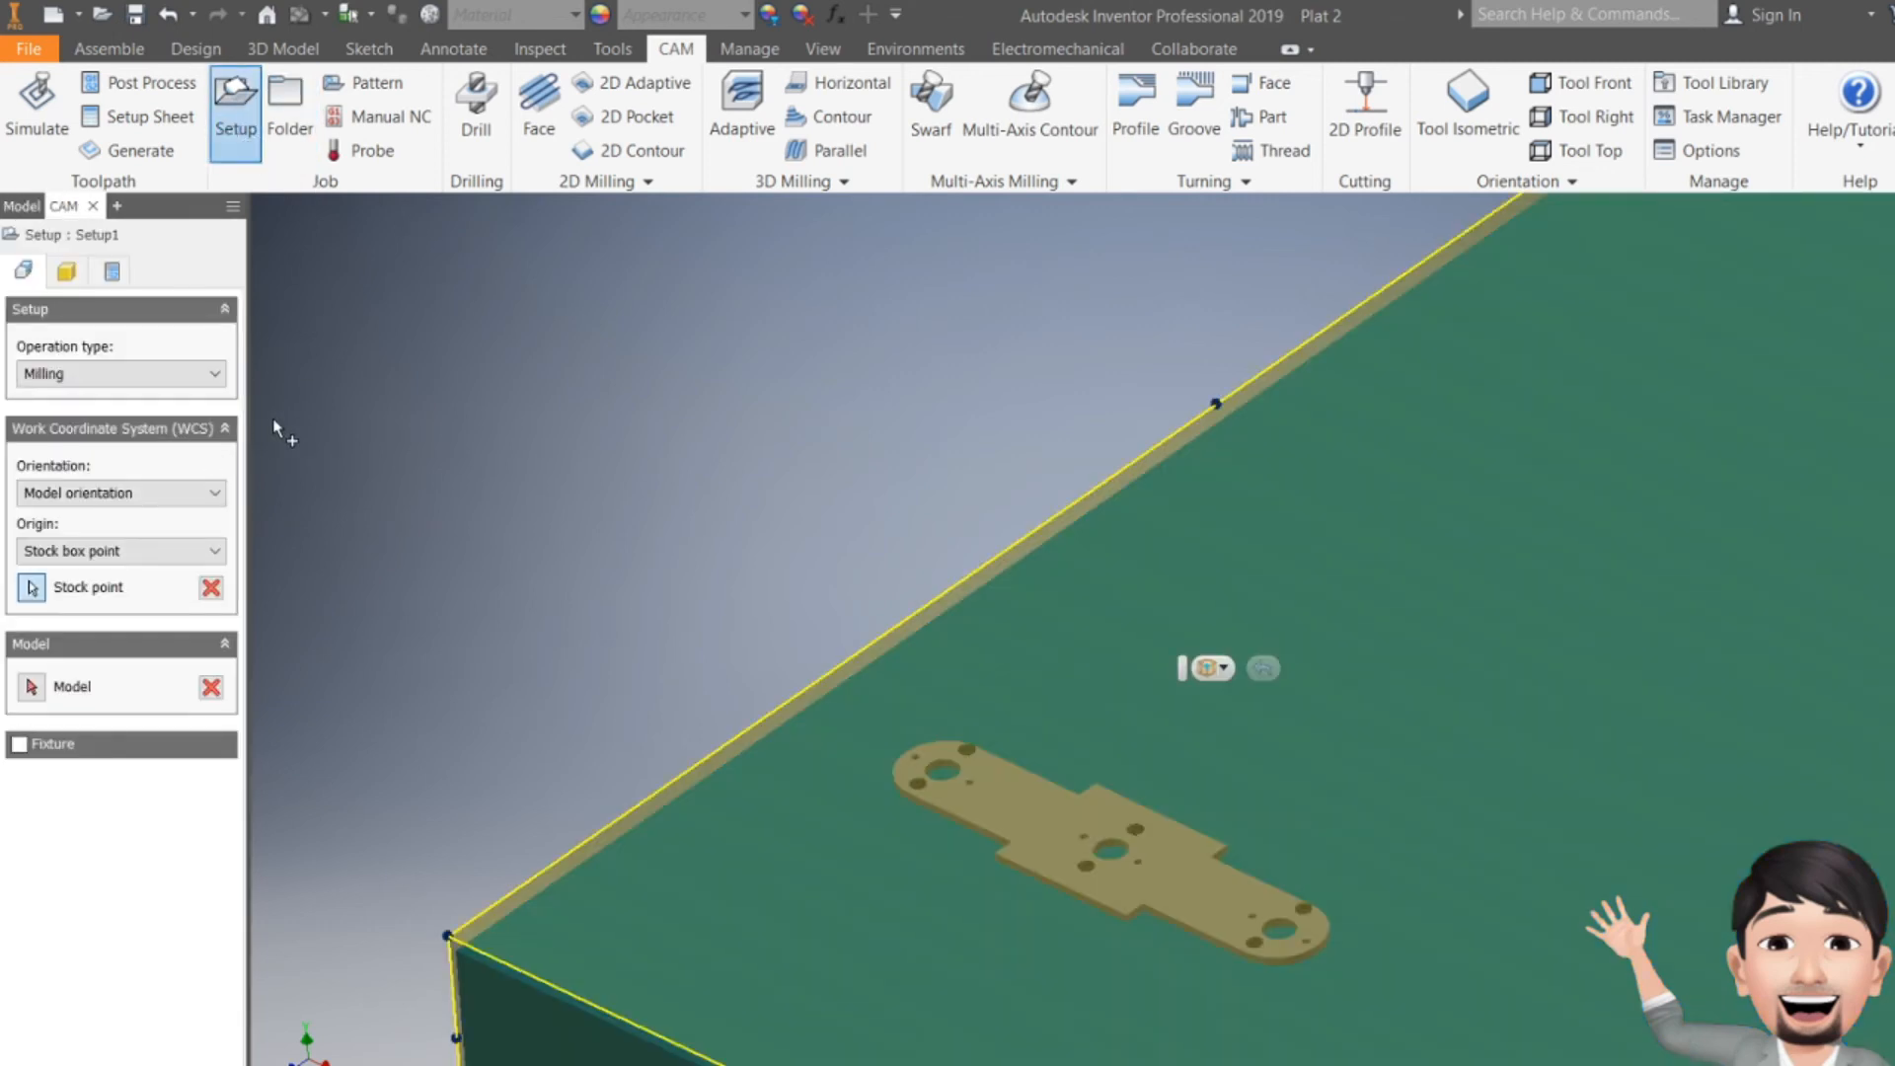
click(210, 377)
click(207, 379)
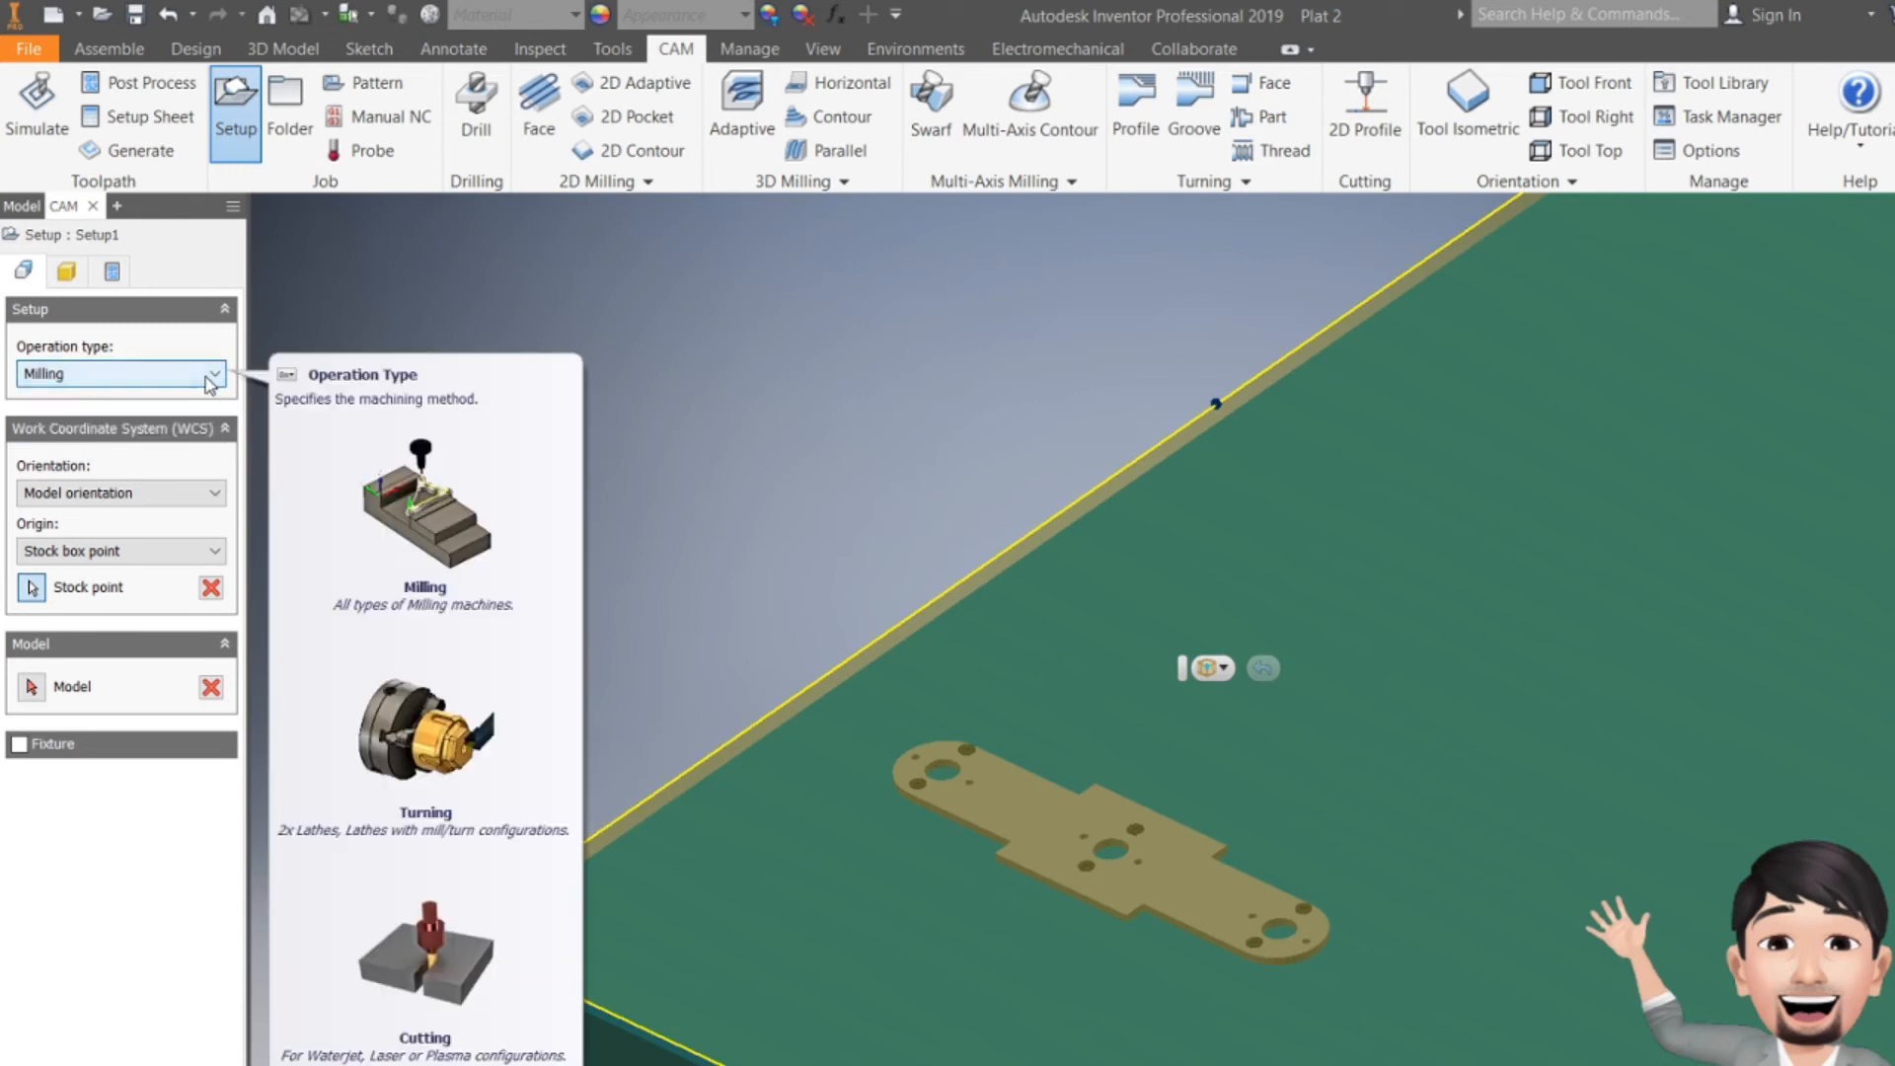
click(210, 688)
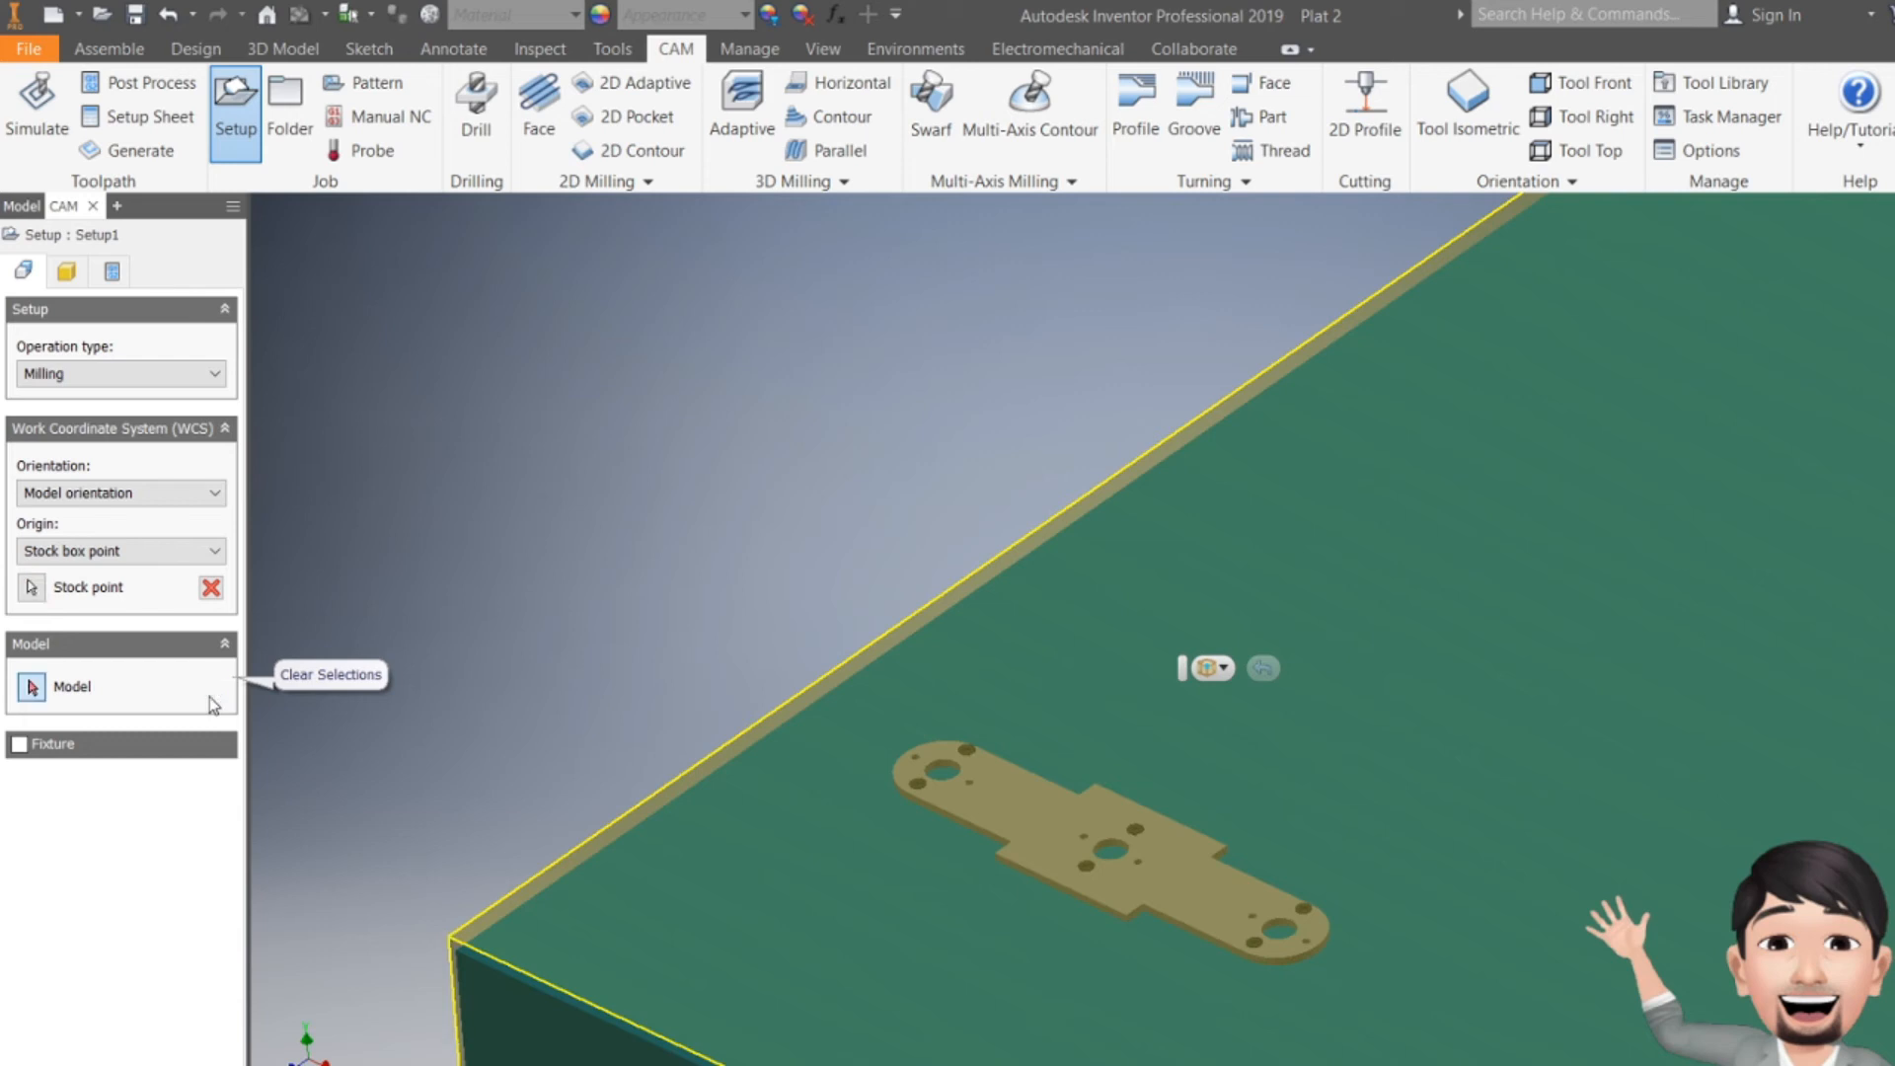
click(1042, 813)
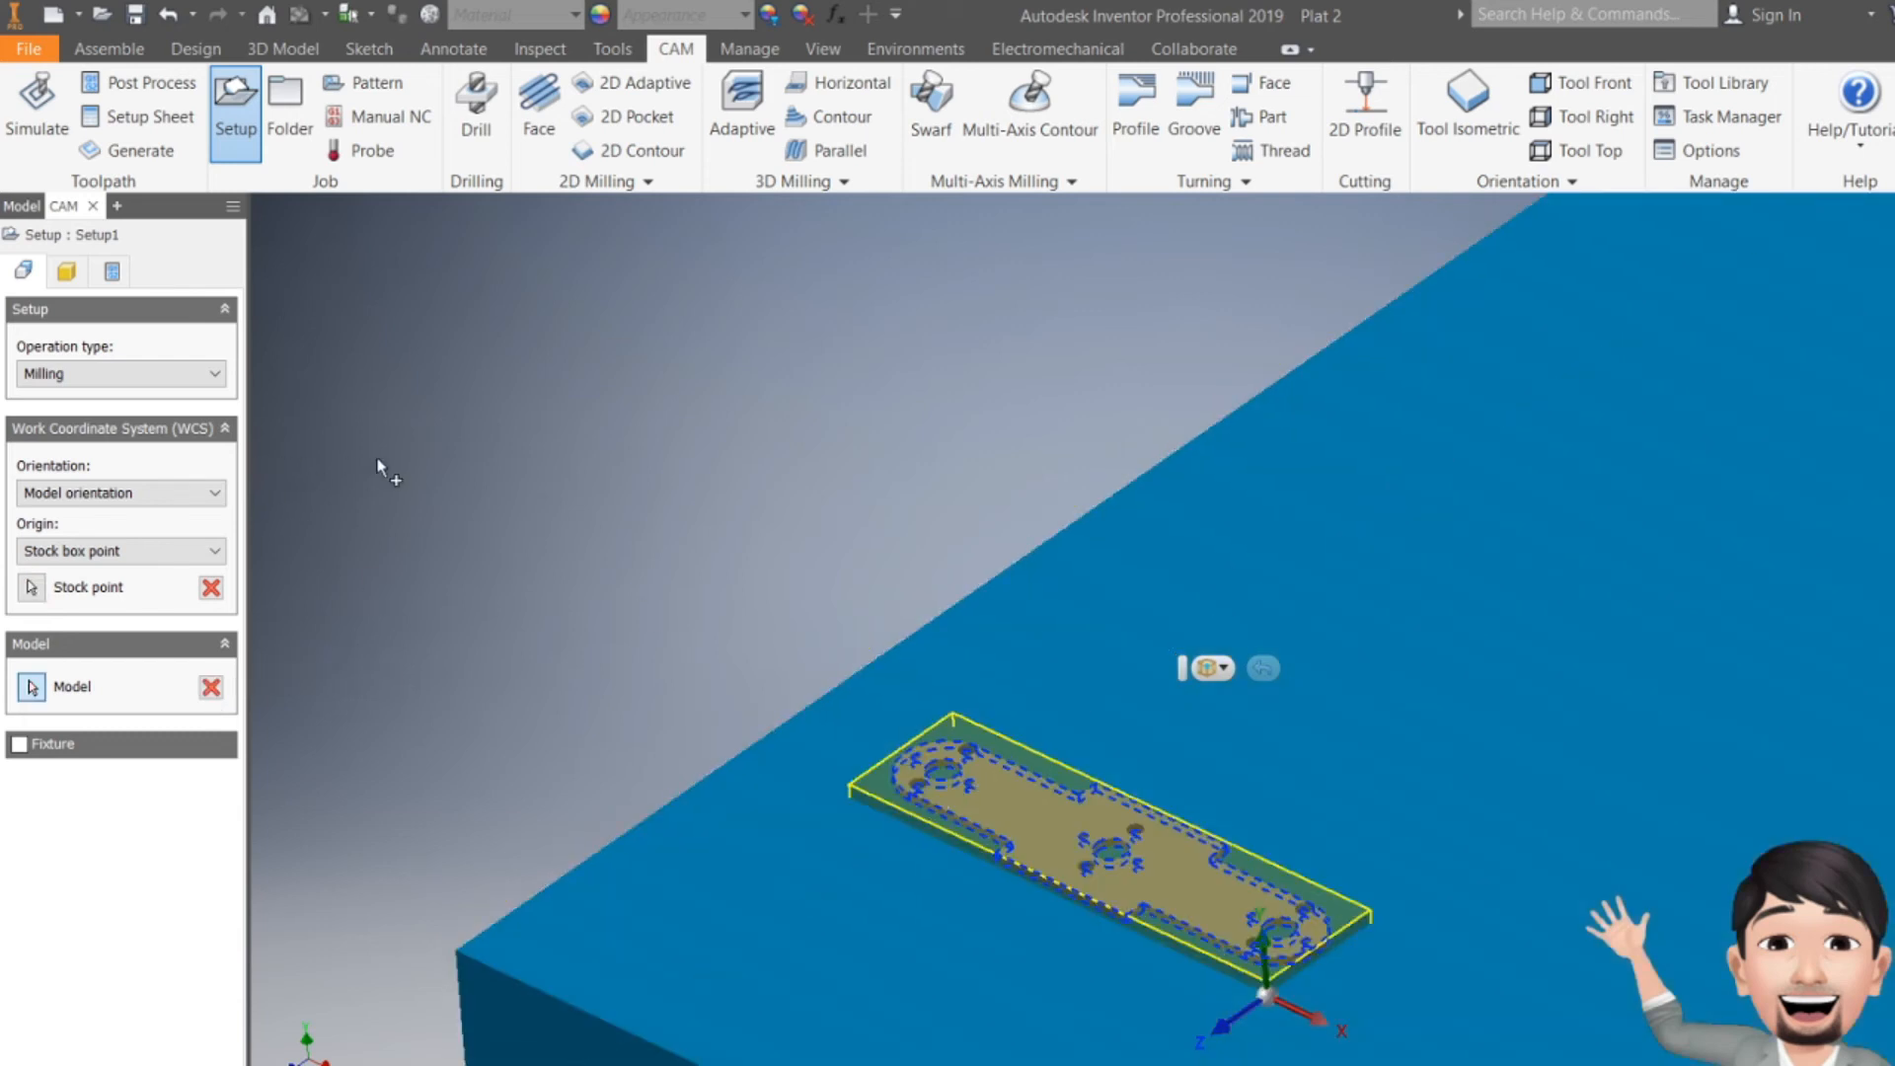
- Set the work coordinate origin to the upper stock box point at the centre of the plate's middle bore
click(31, 588)
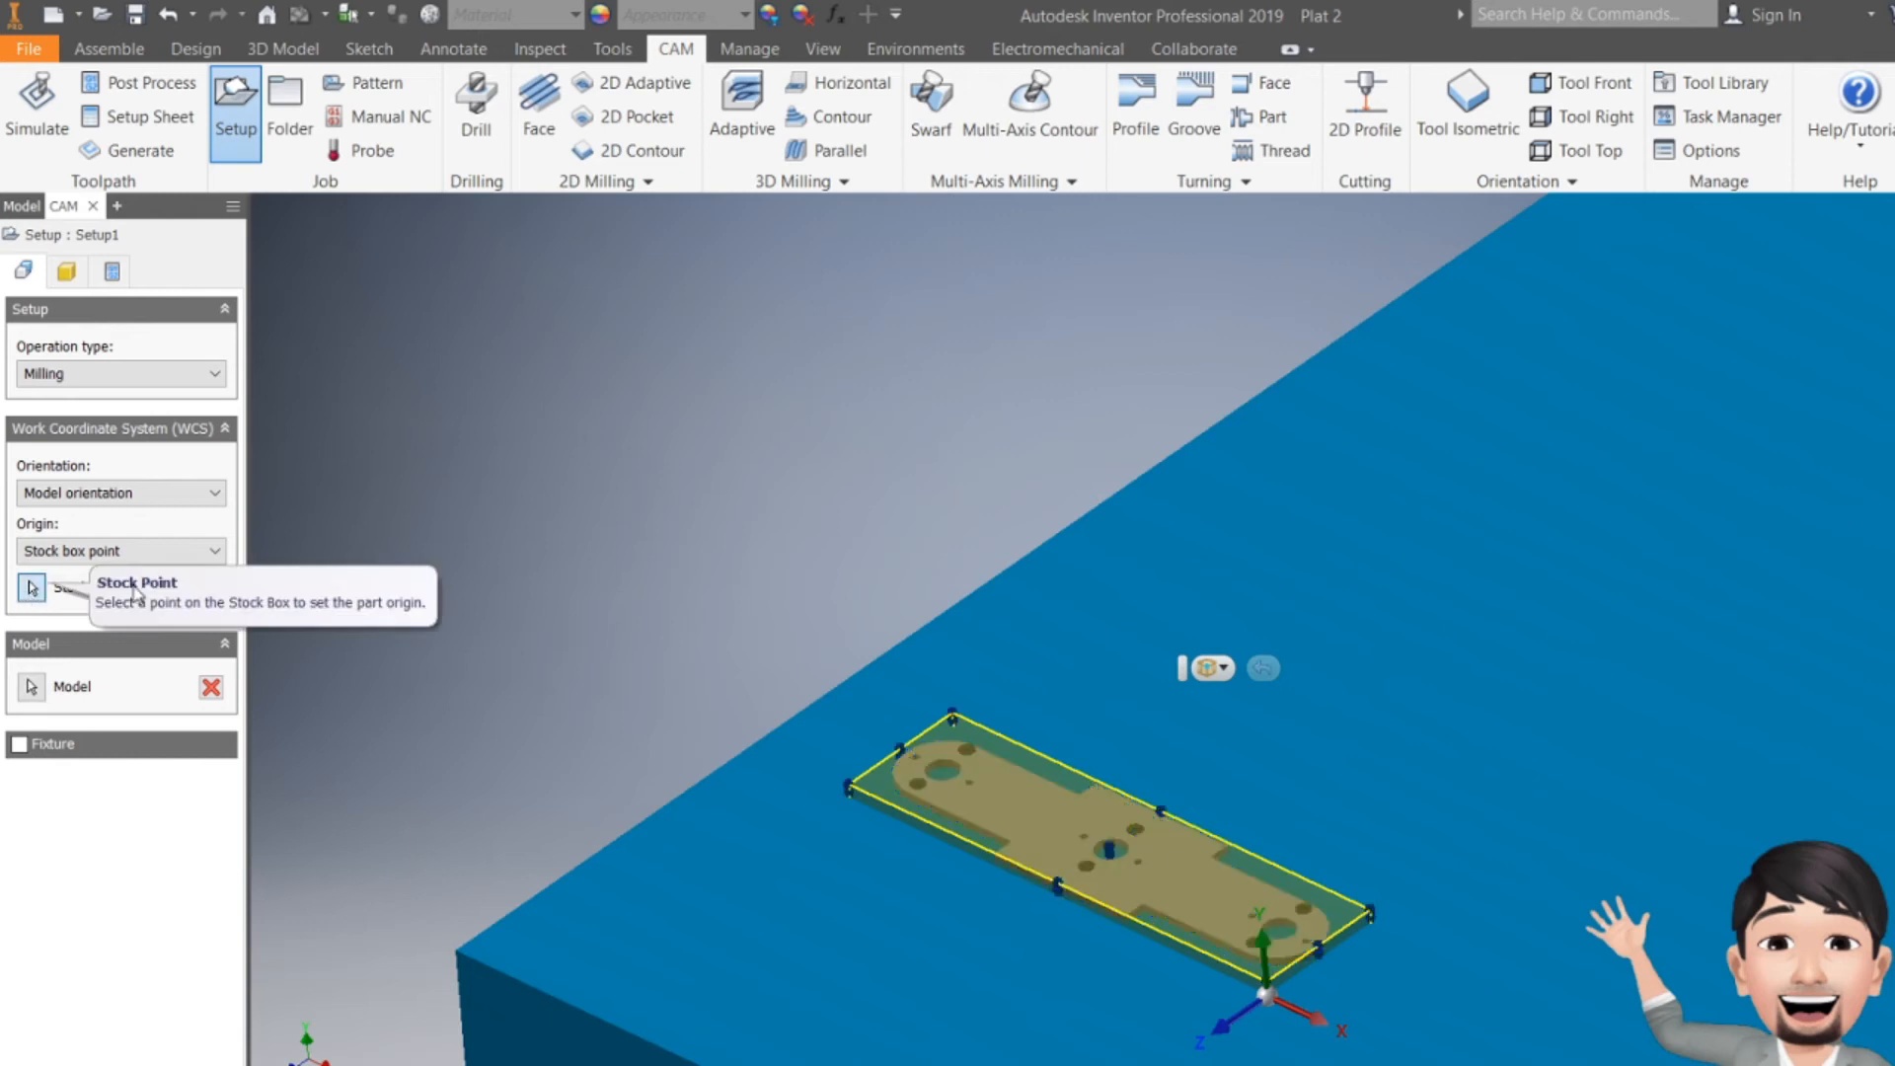
scroll(1115, 853, down, 5)
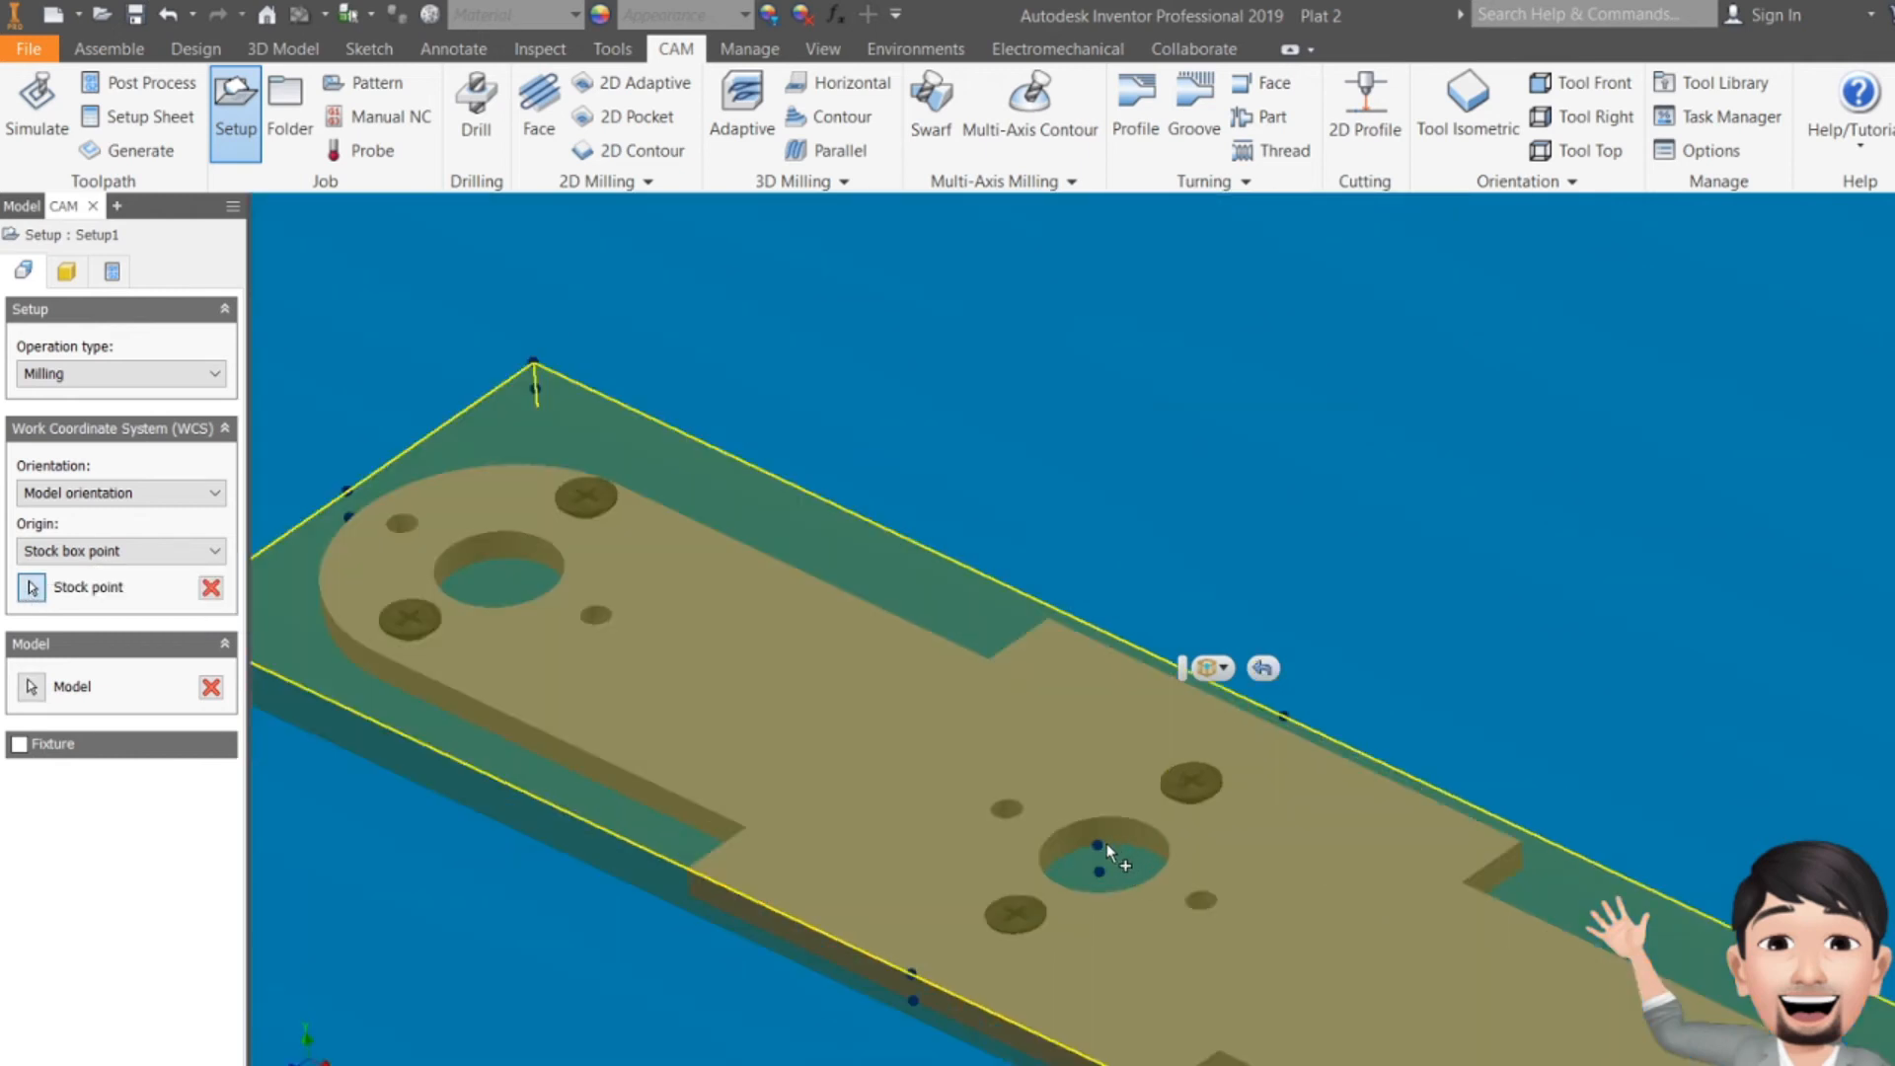
click(1100, 846)
scroll(697, 699, up, 4)
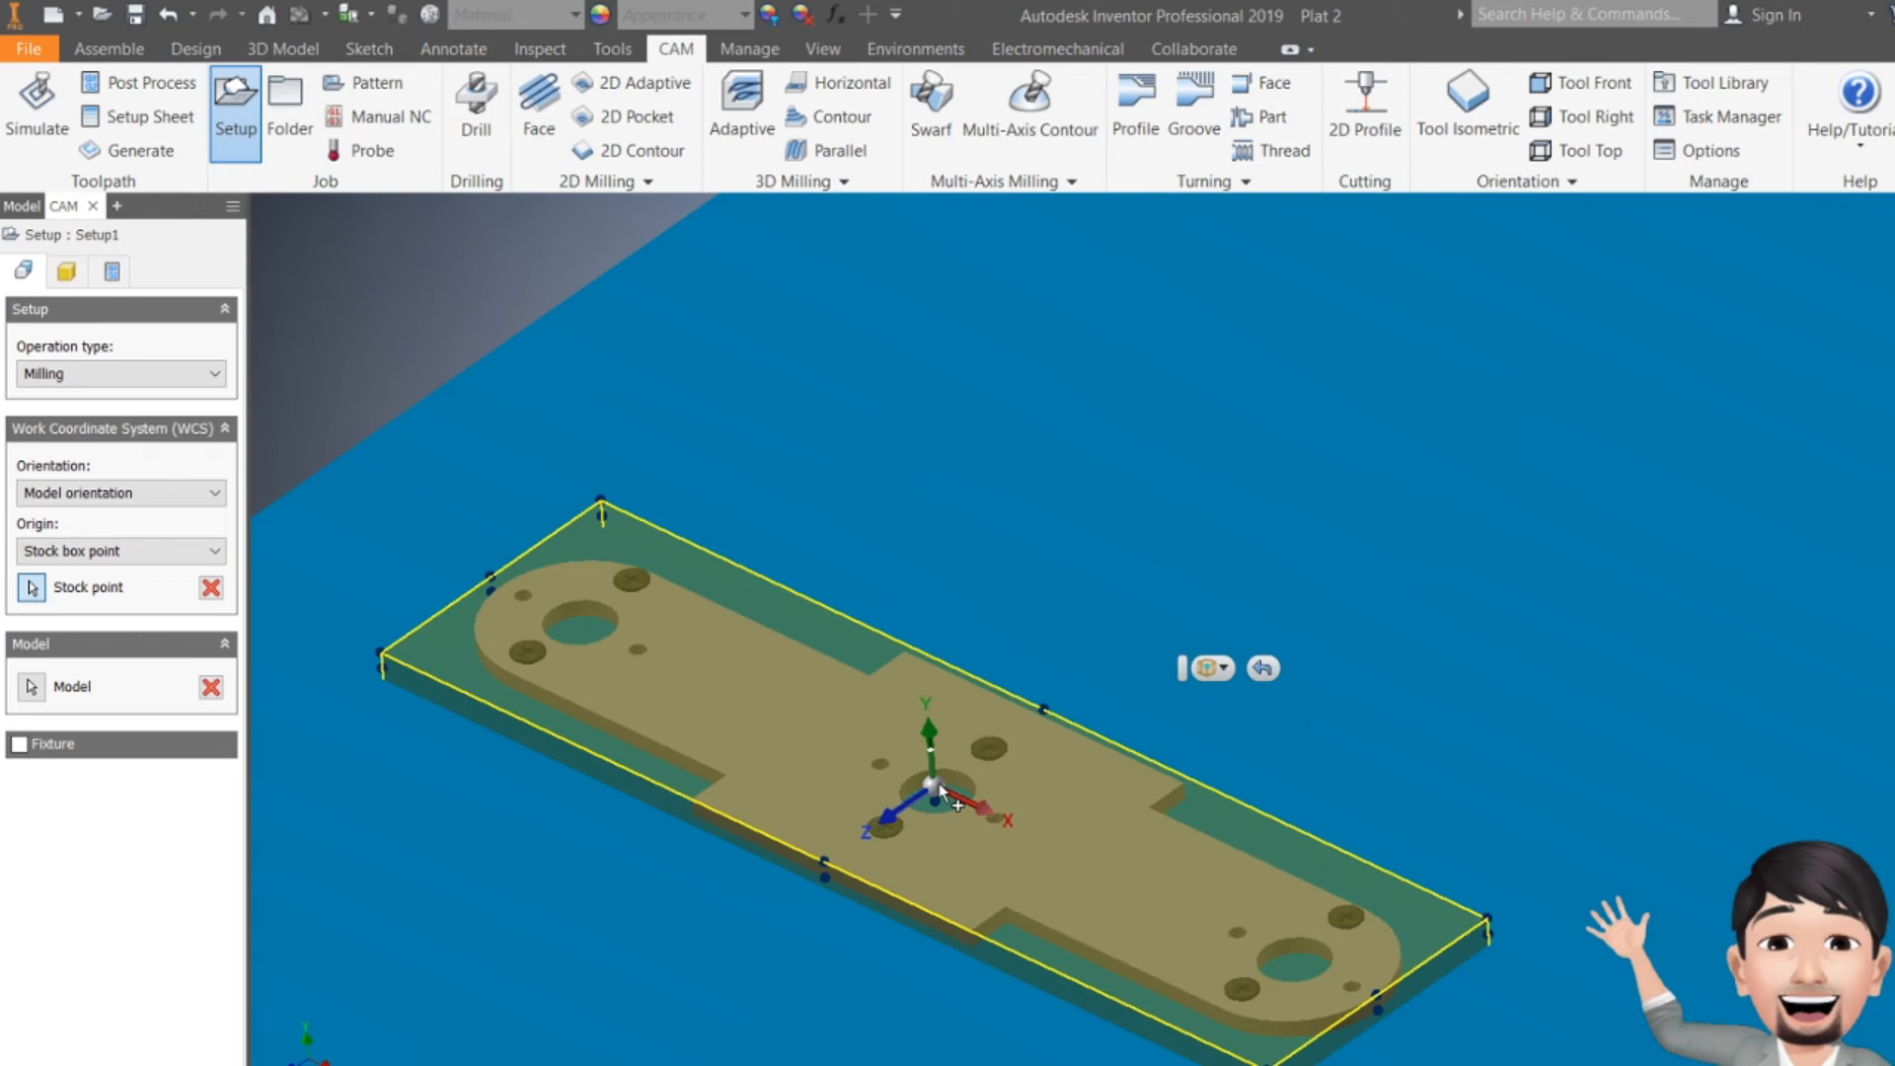
click(600, 496)
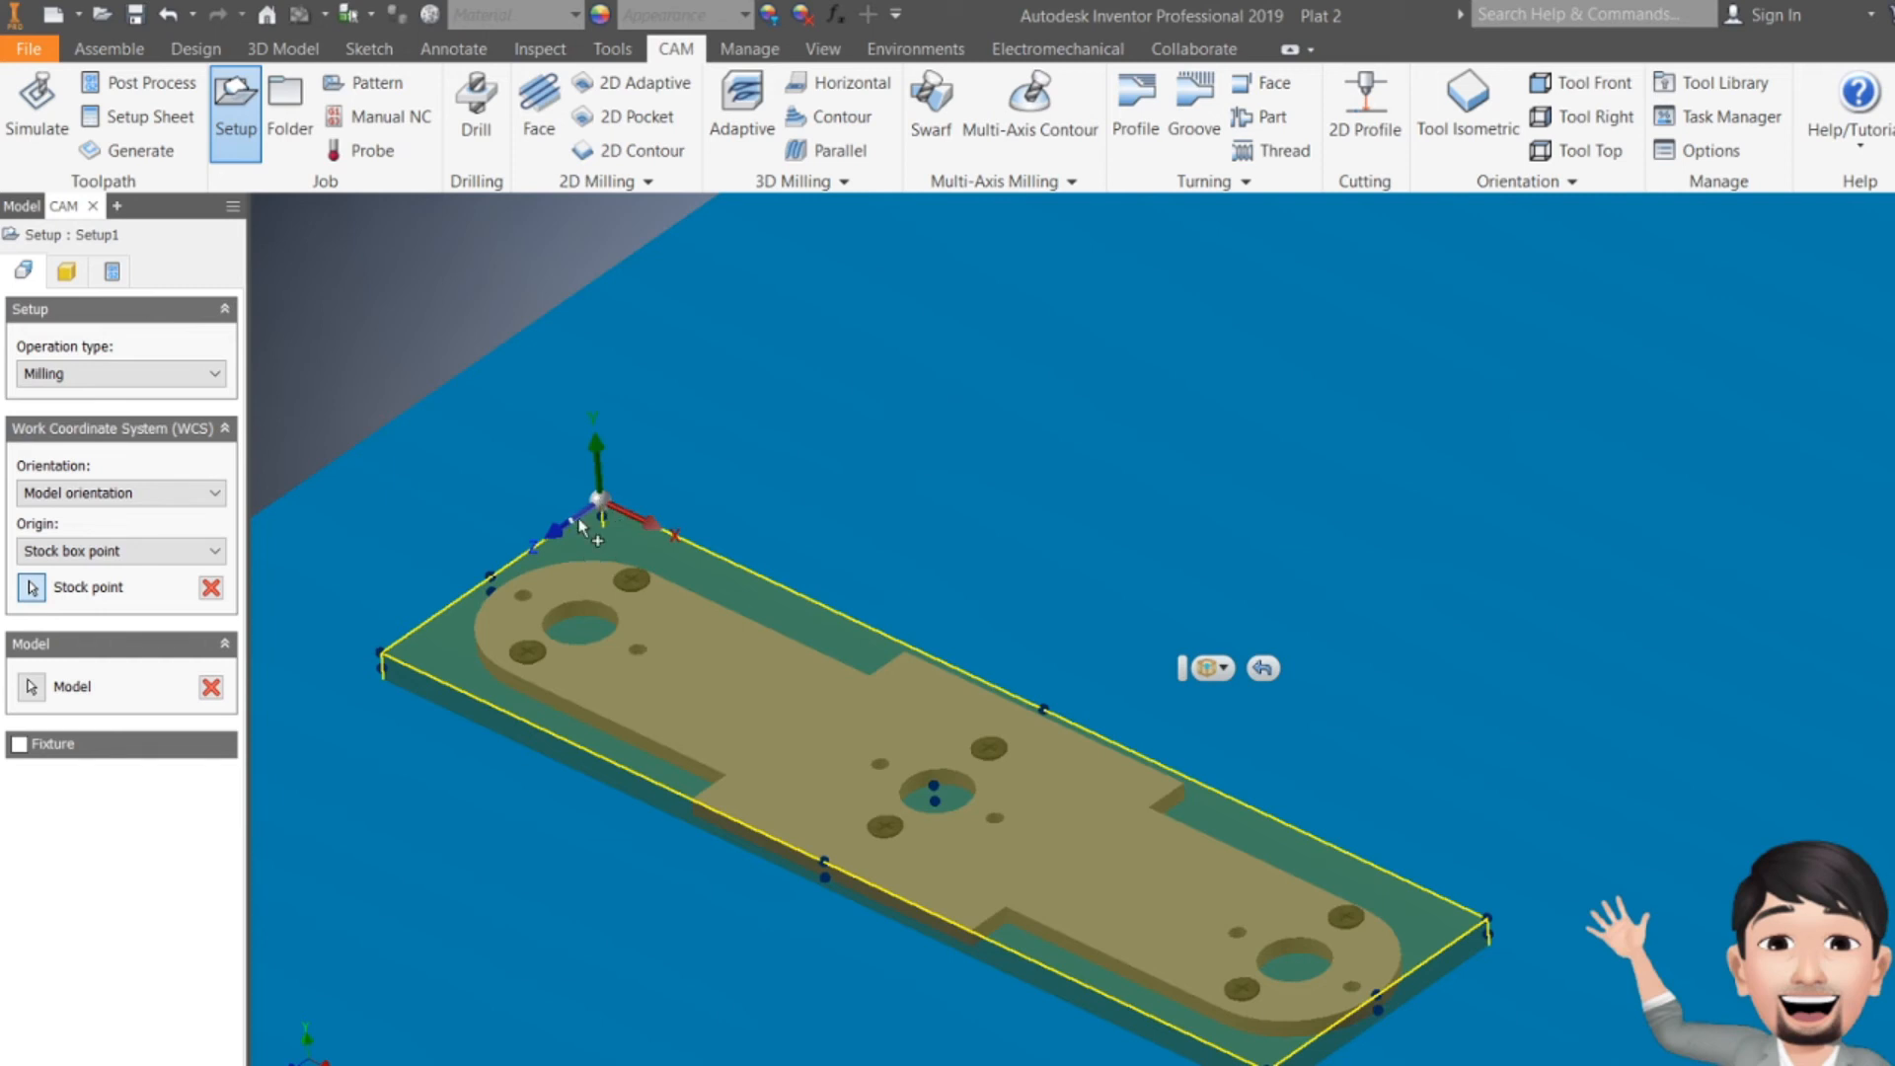
click(936, 792)
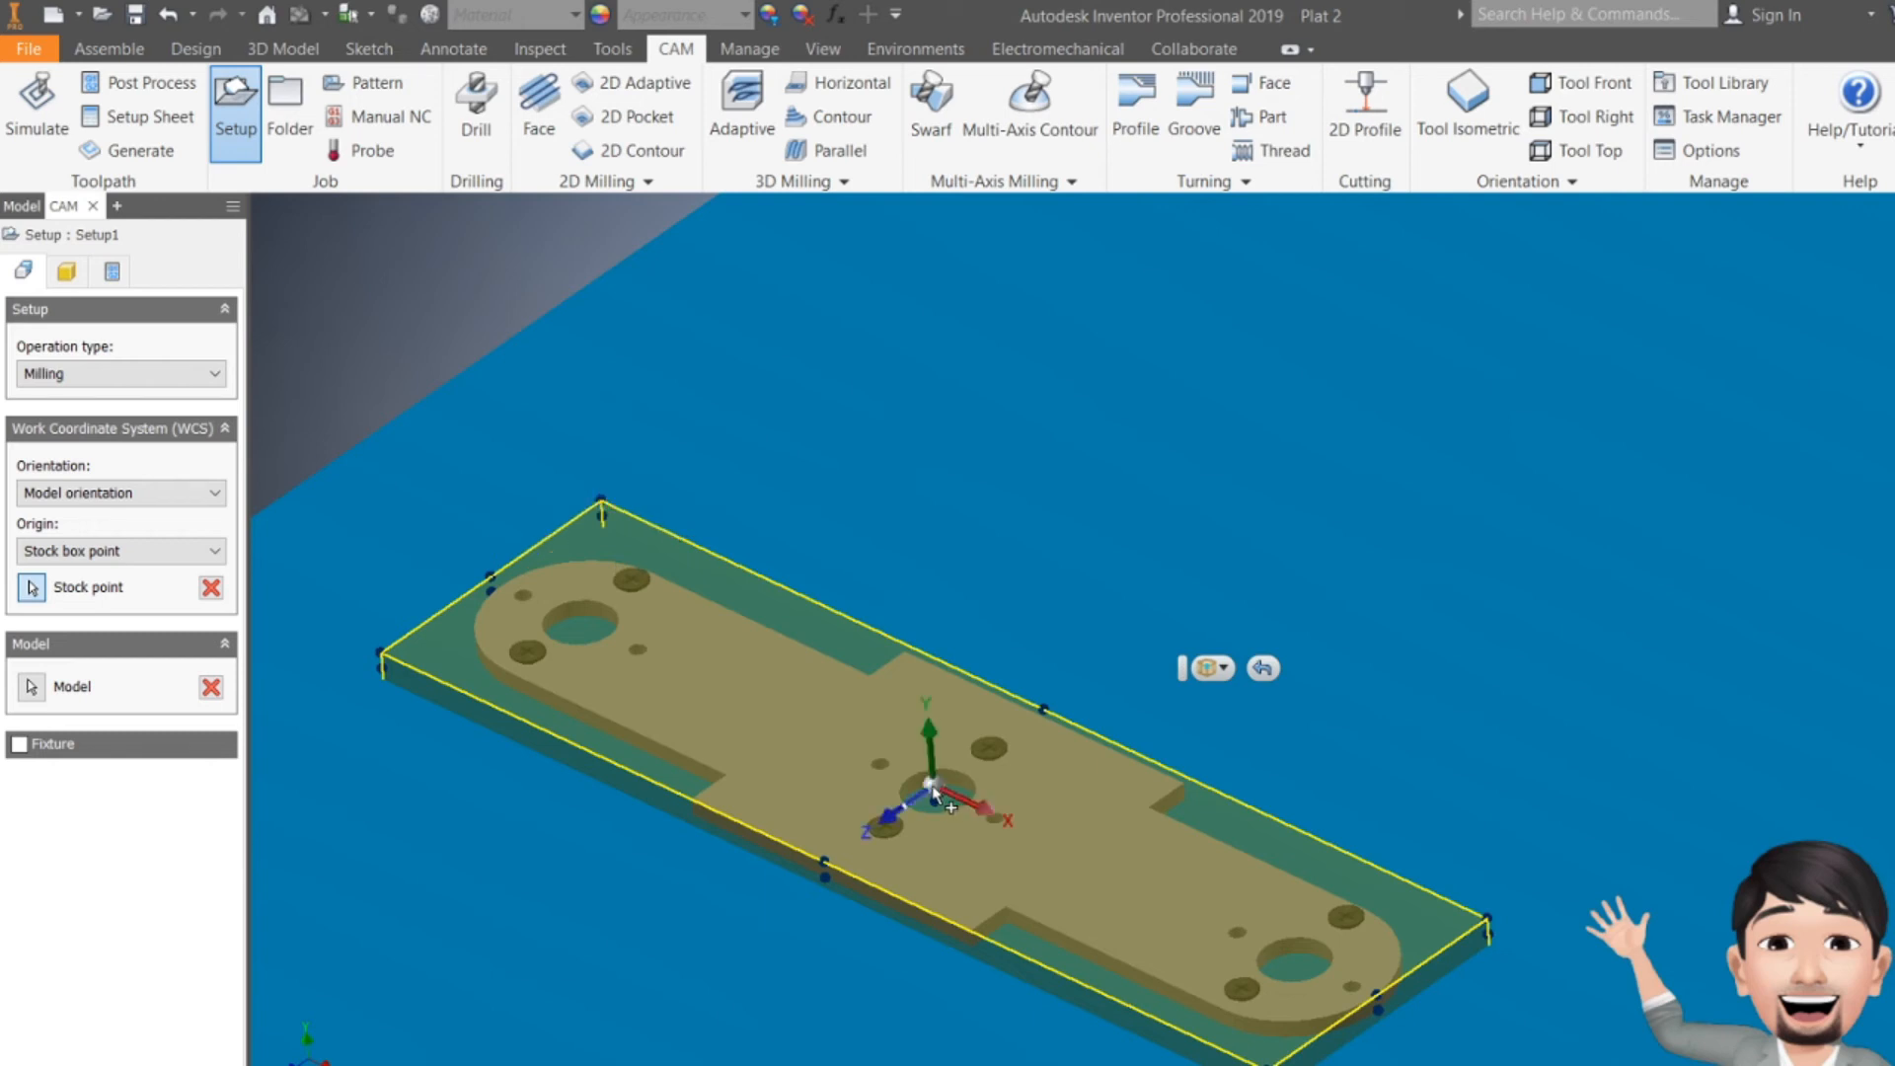
- Set the work coordinate orientation to Select X & Y axes and align the Y axis with a short step edge of the plate
click(116, 493)
click(83, 570)
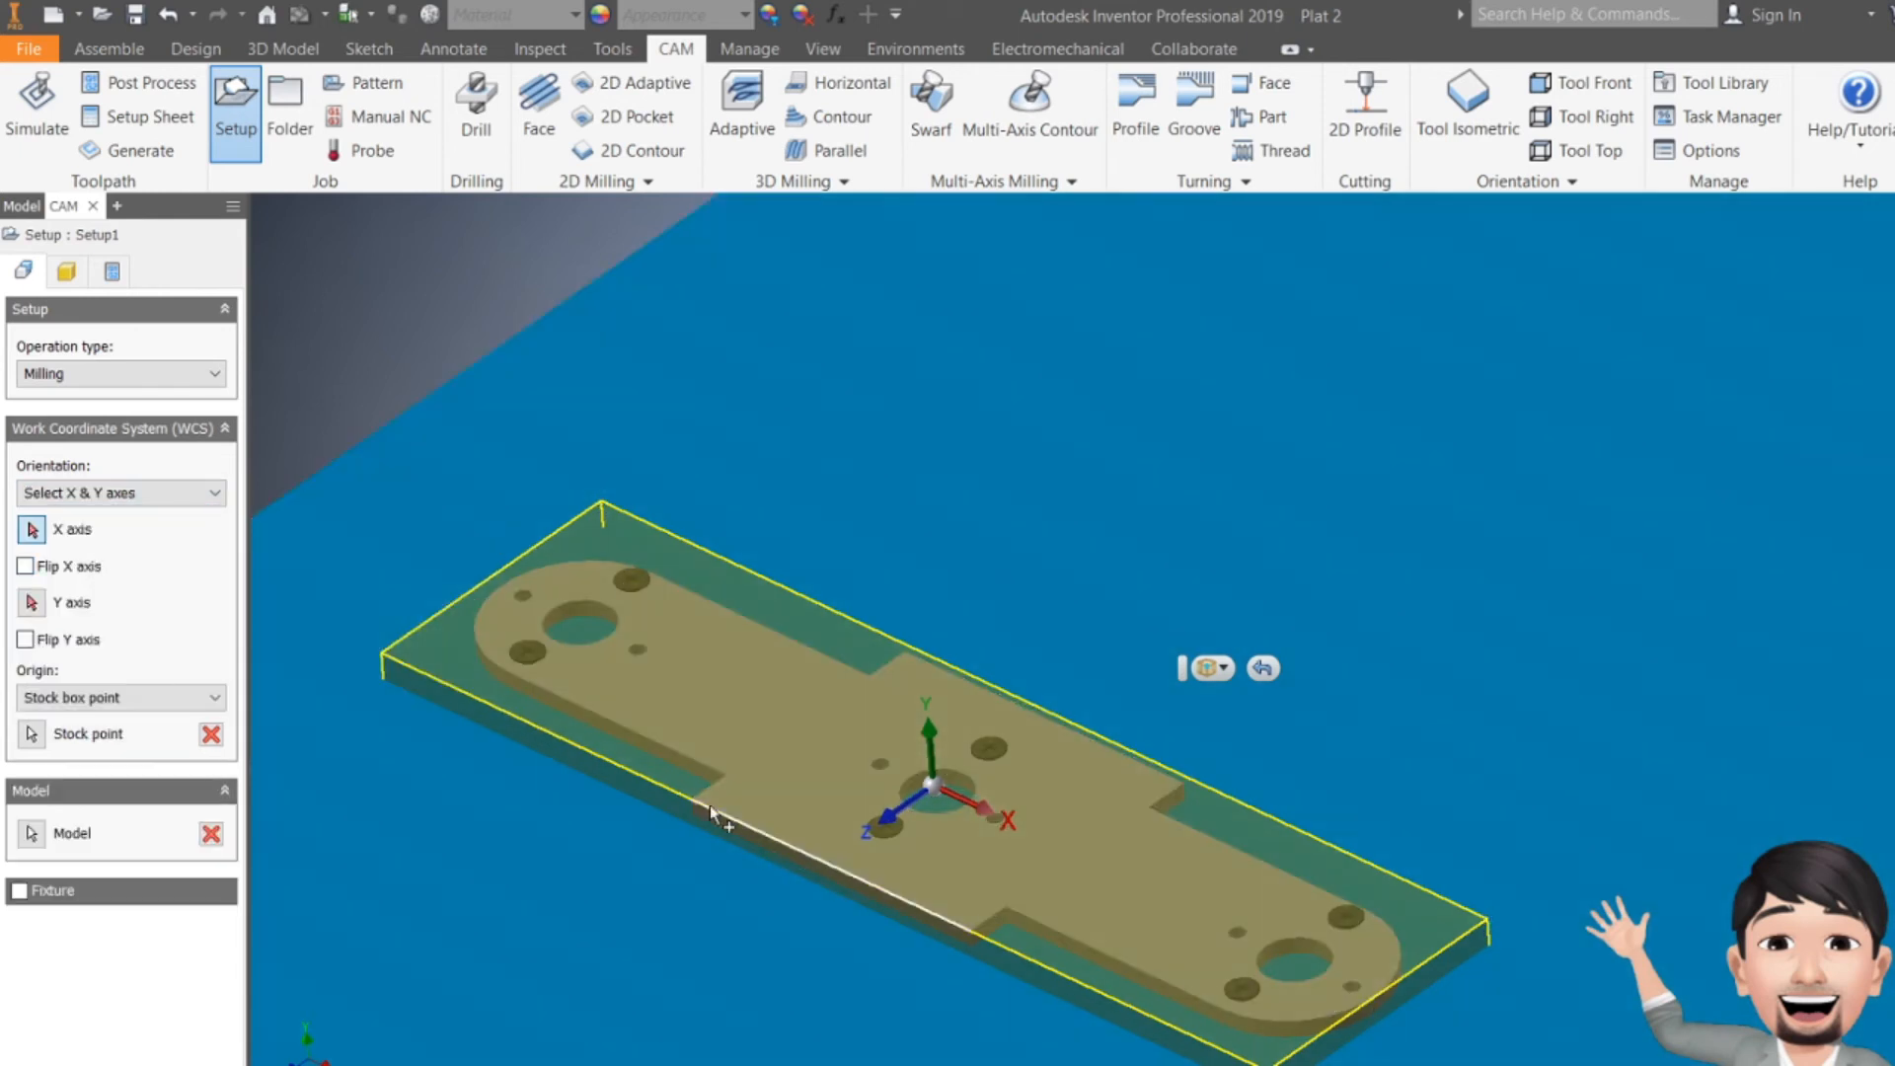
click(38, 608)
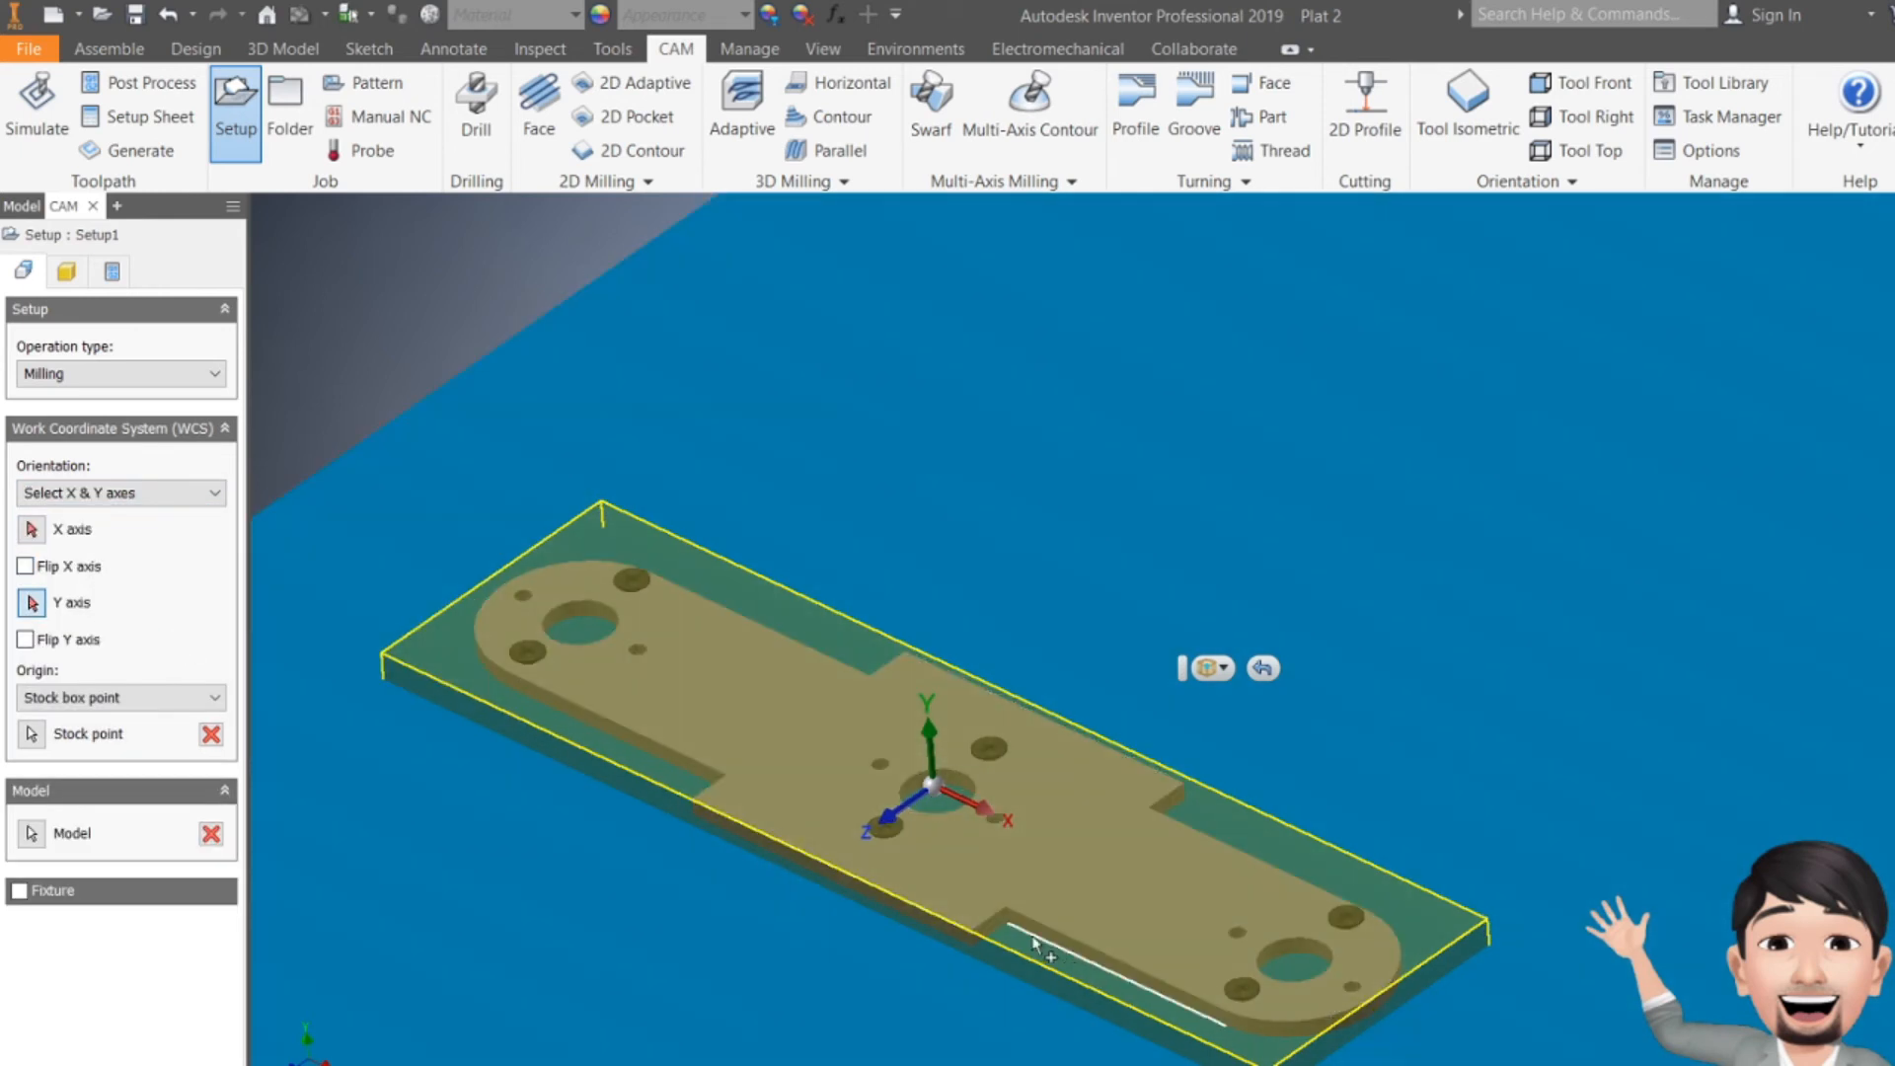
click(987, 923)
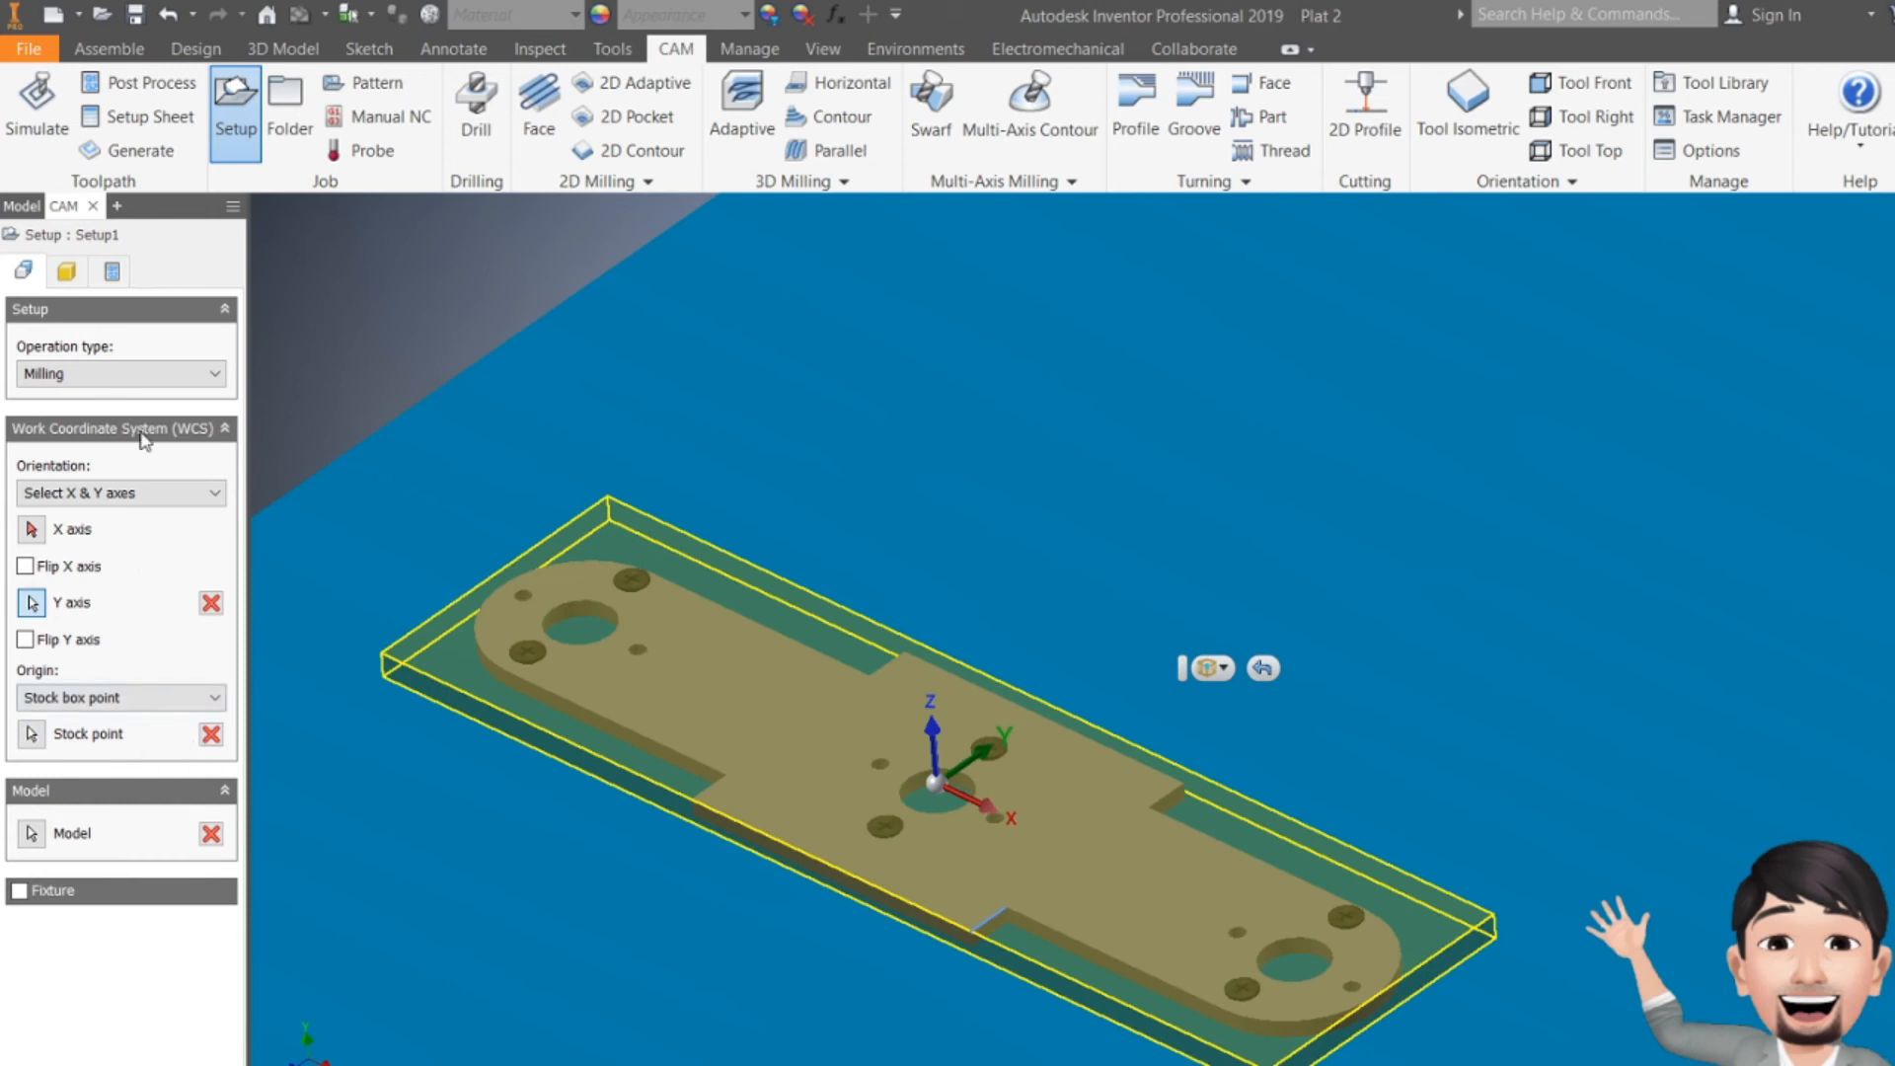
- Change the stock offset mode to Add stock to all sides and set the -X offset to 20 mm
click(66, 271)
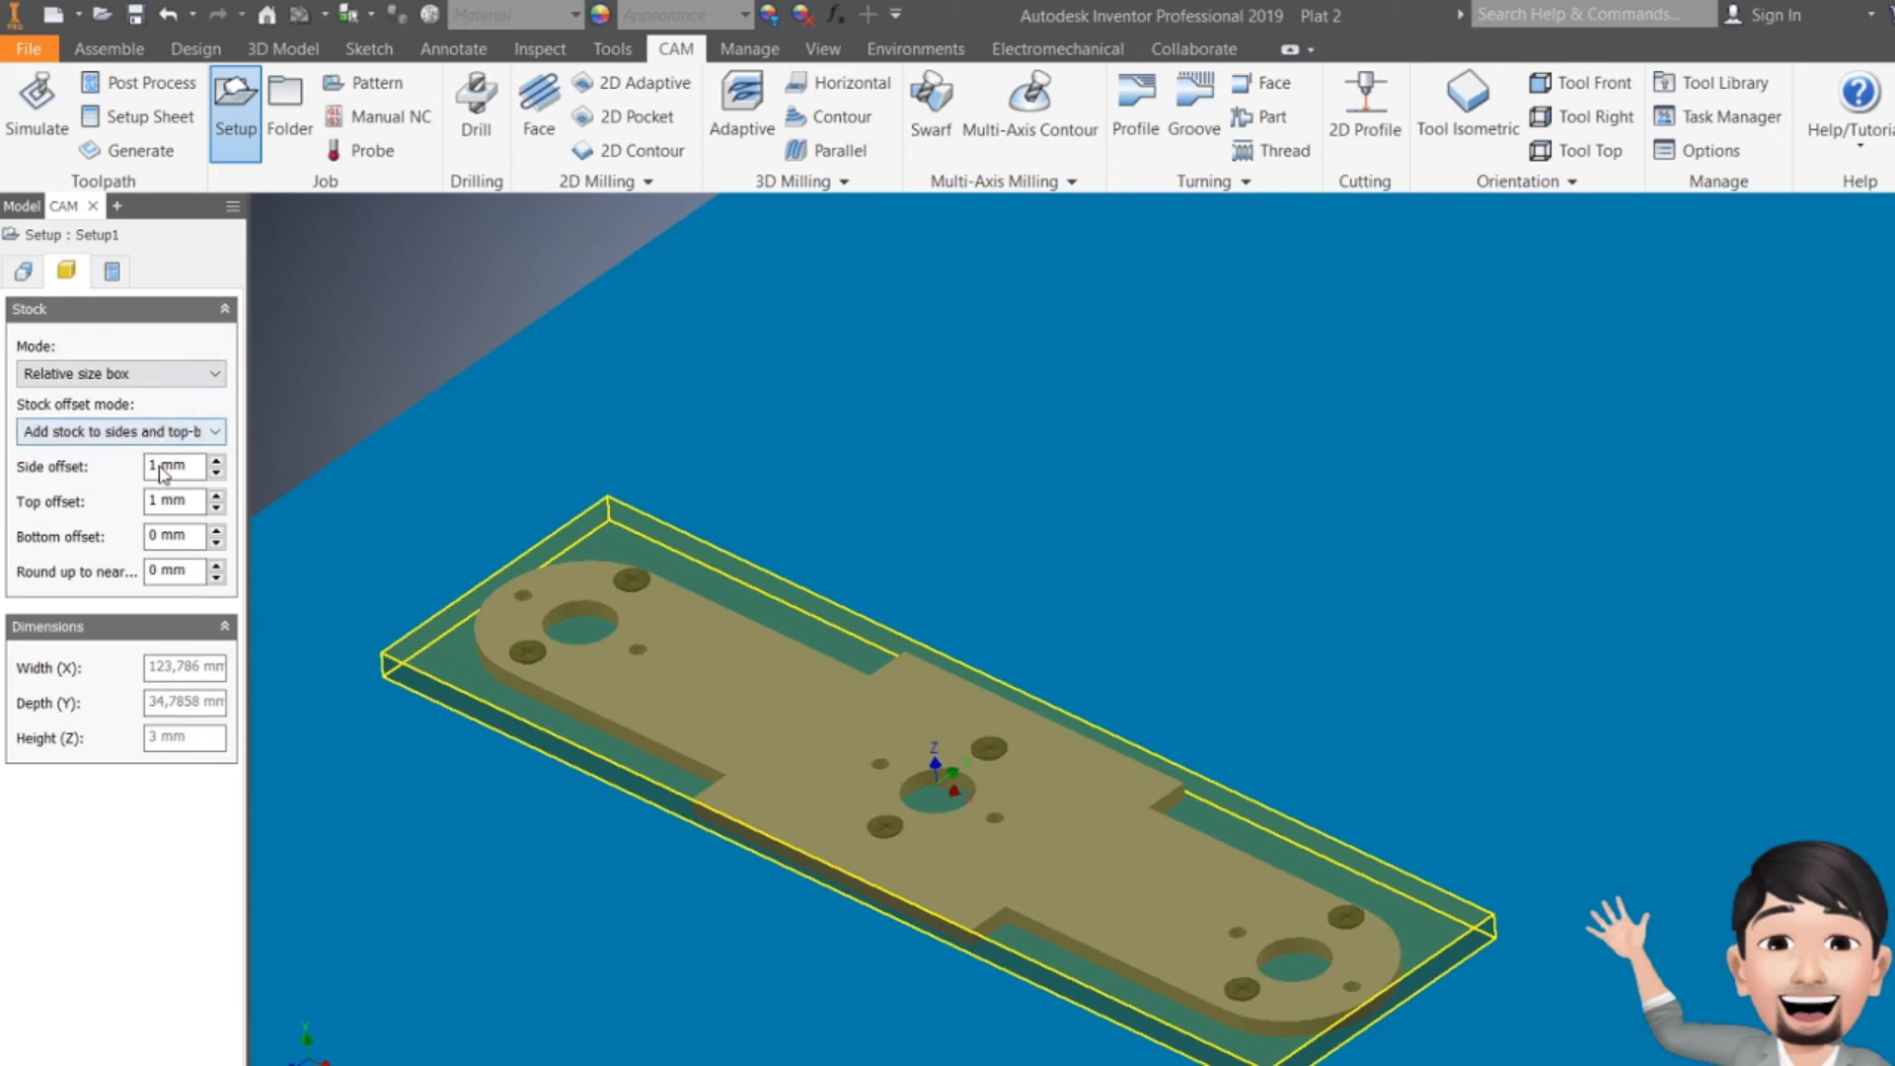
click(148, 431)
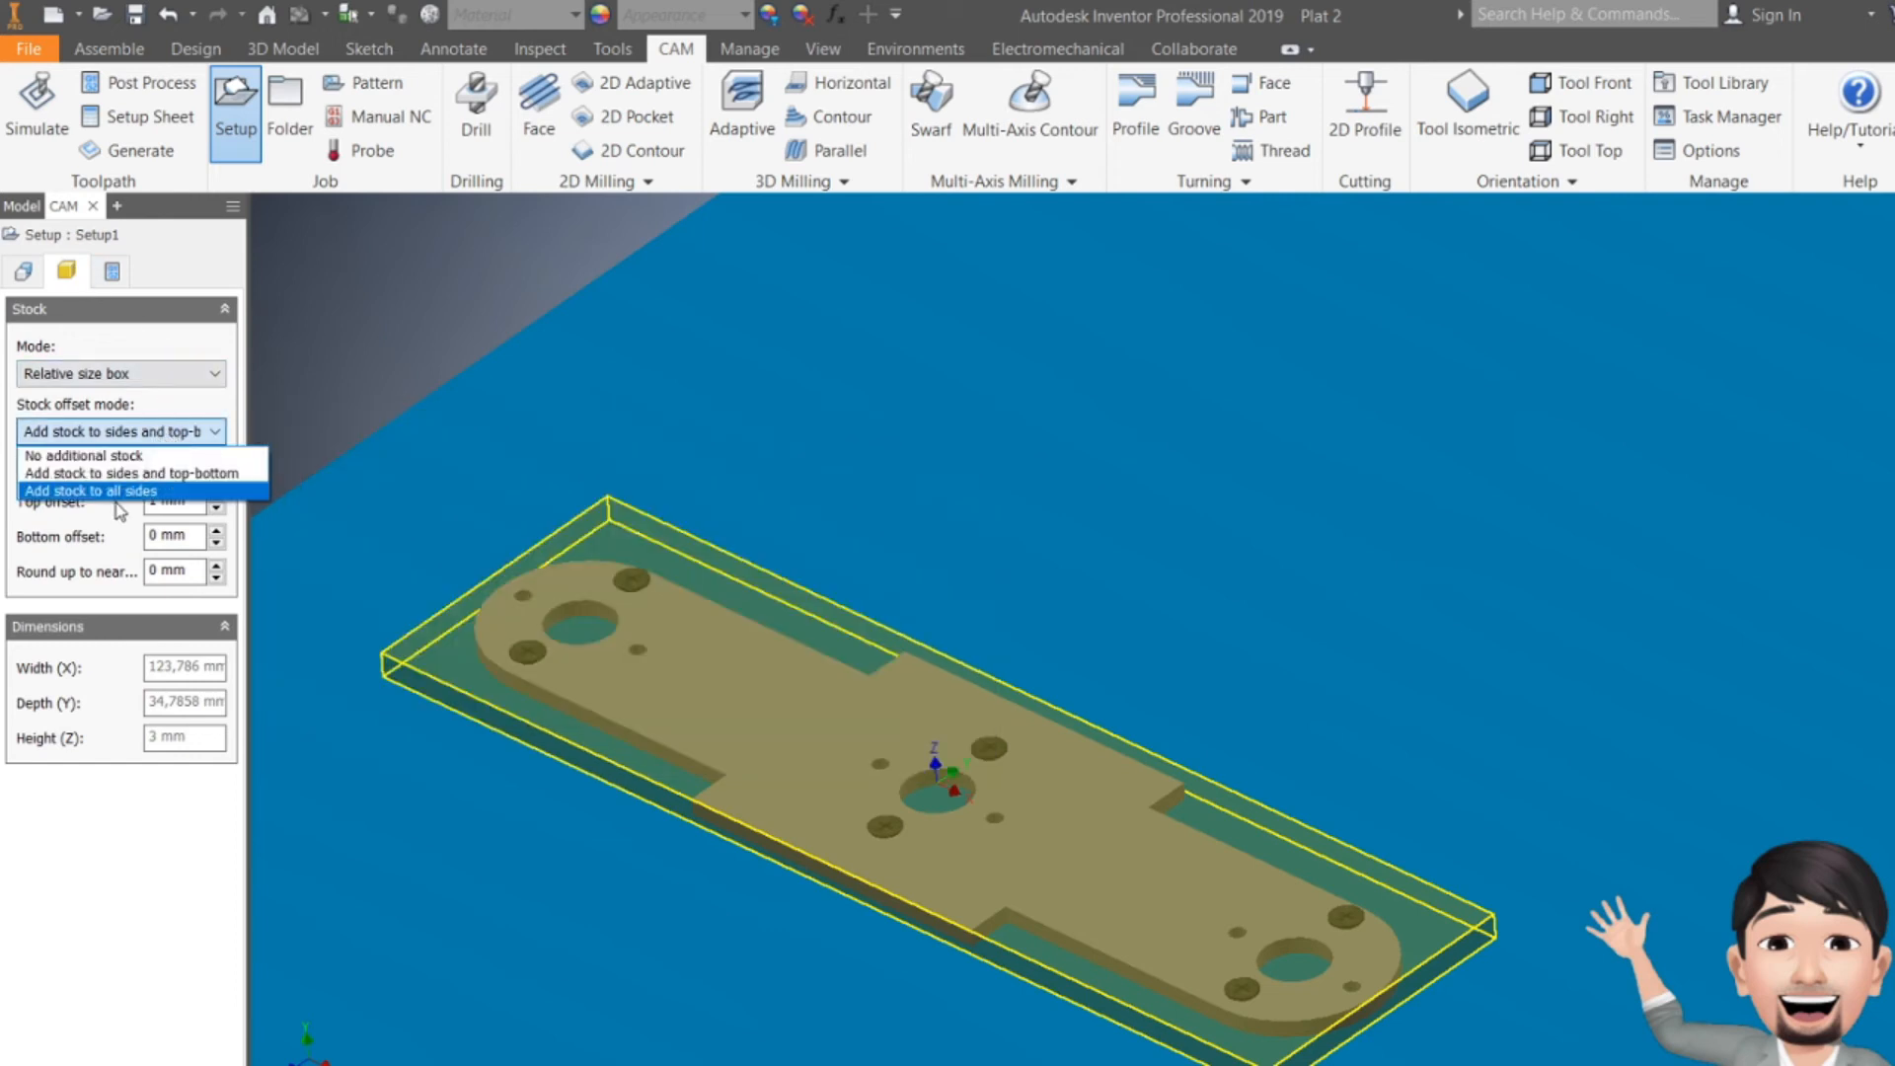
click(119, 499)
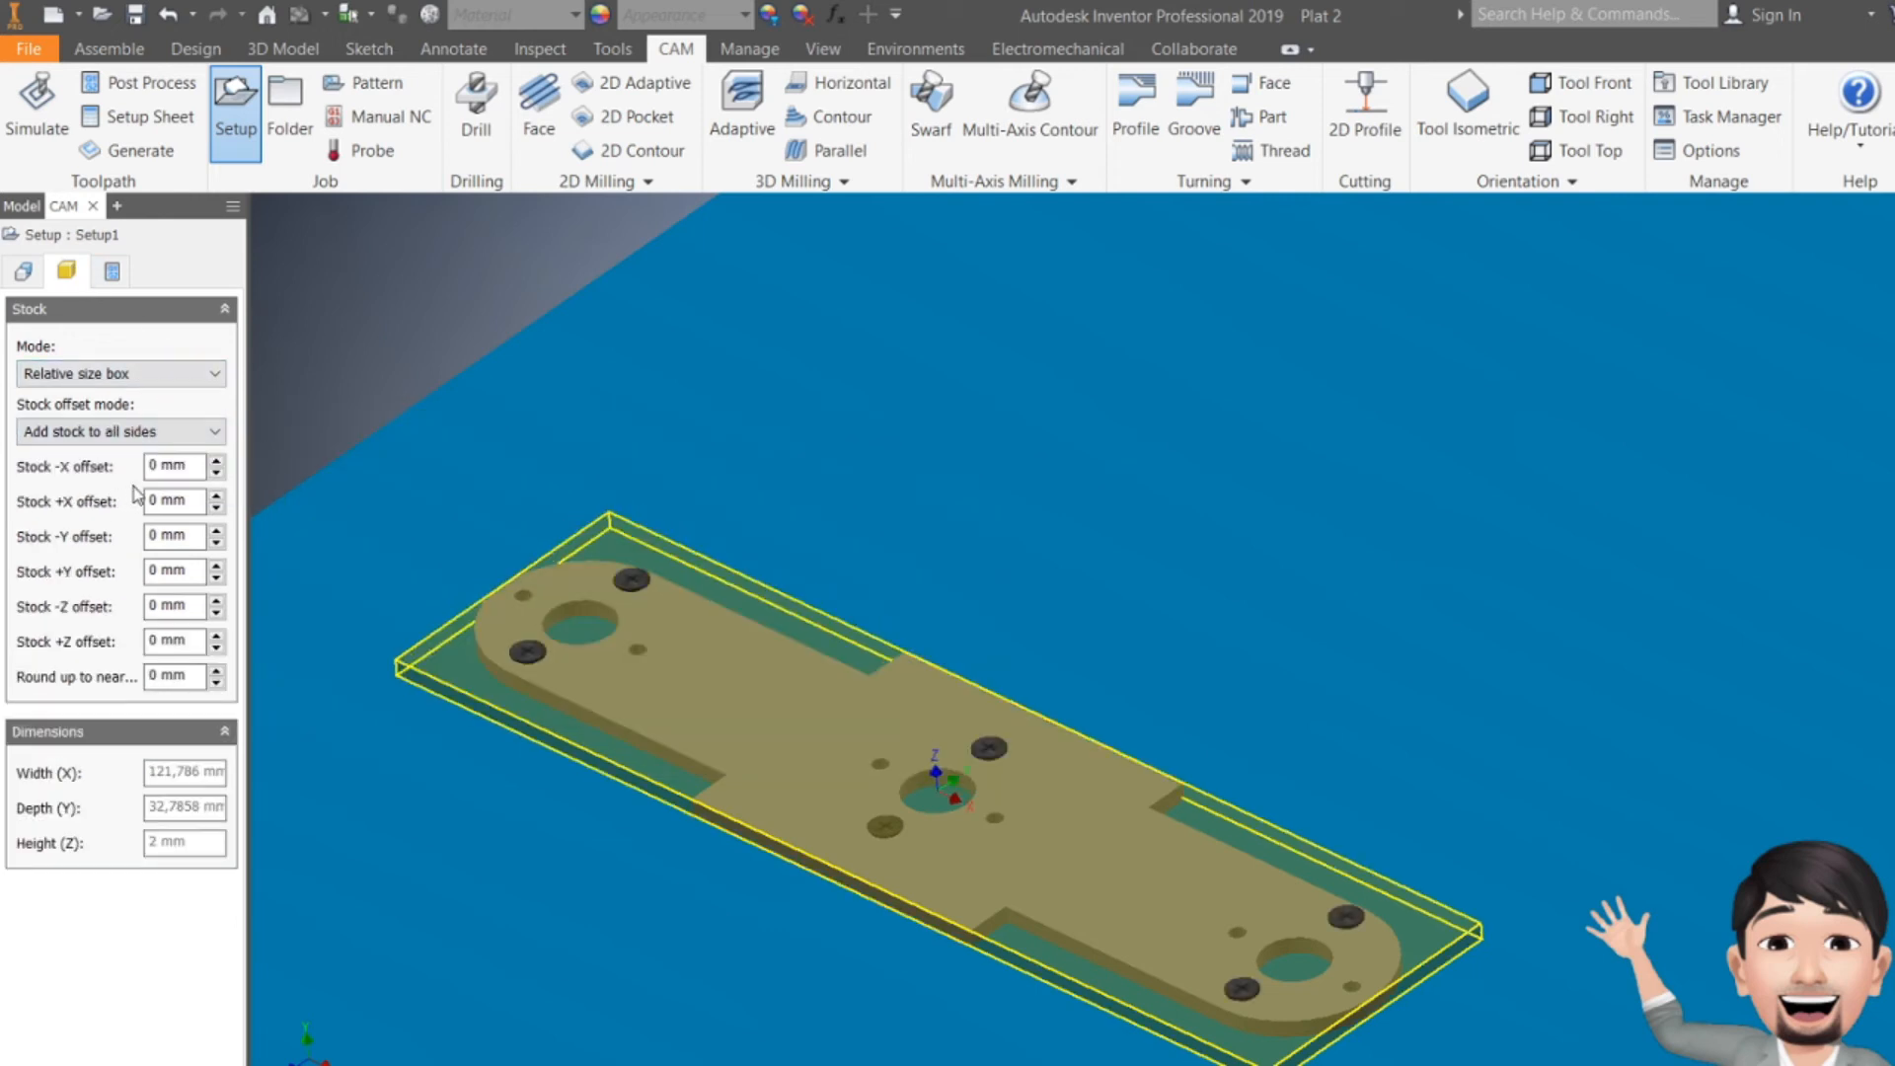
click(161, 469)
key(BackSpace)
text(20)
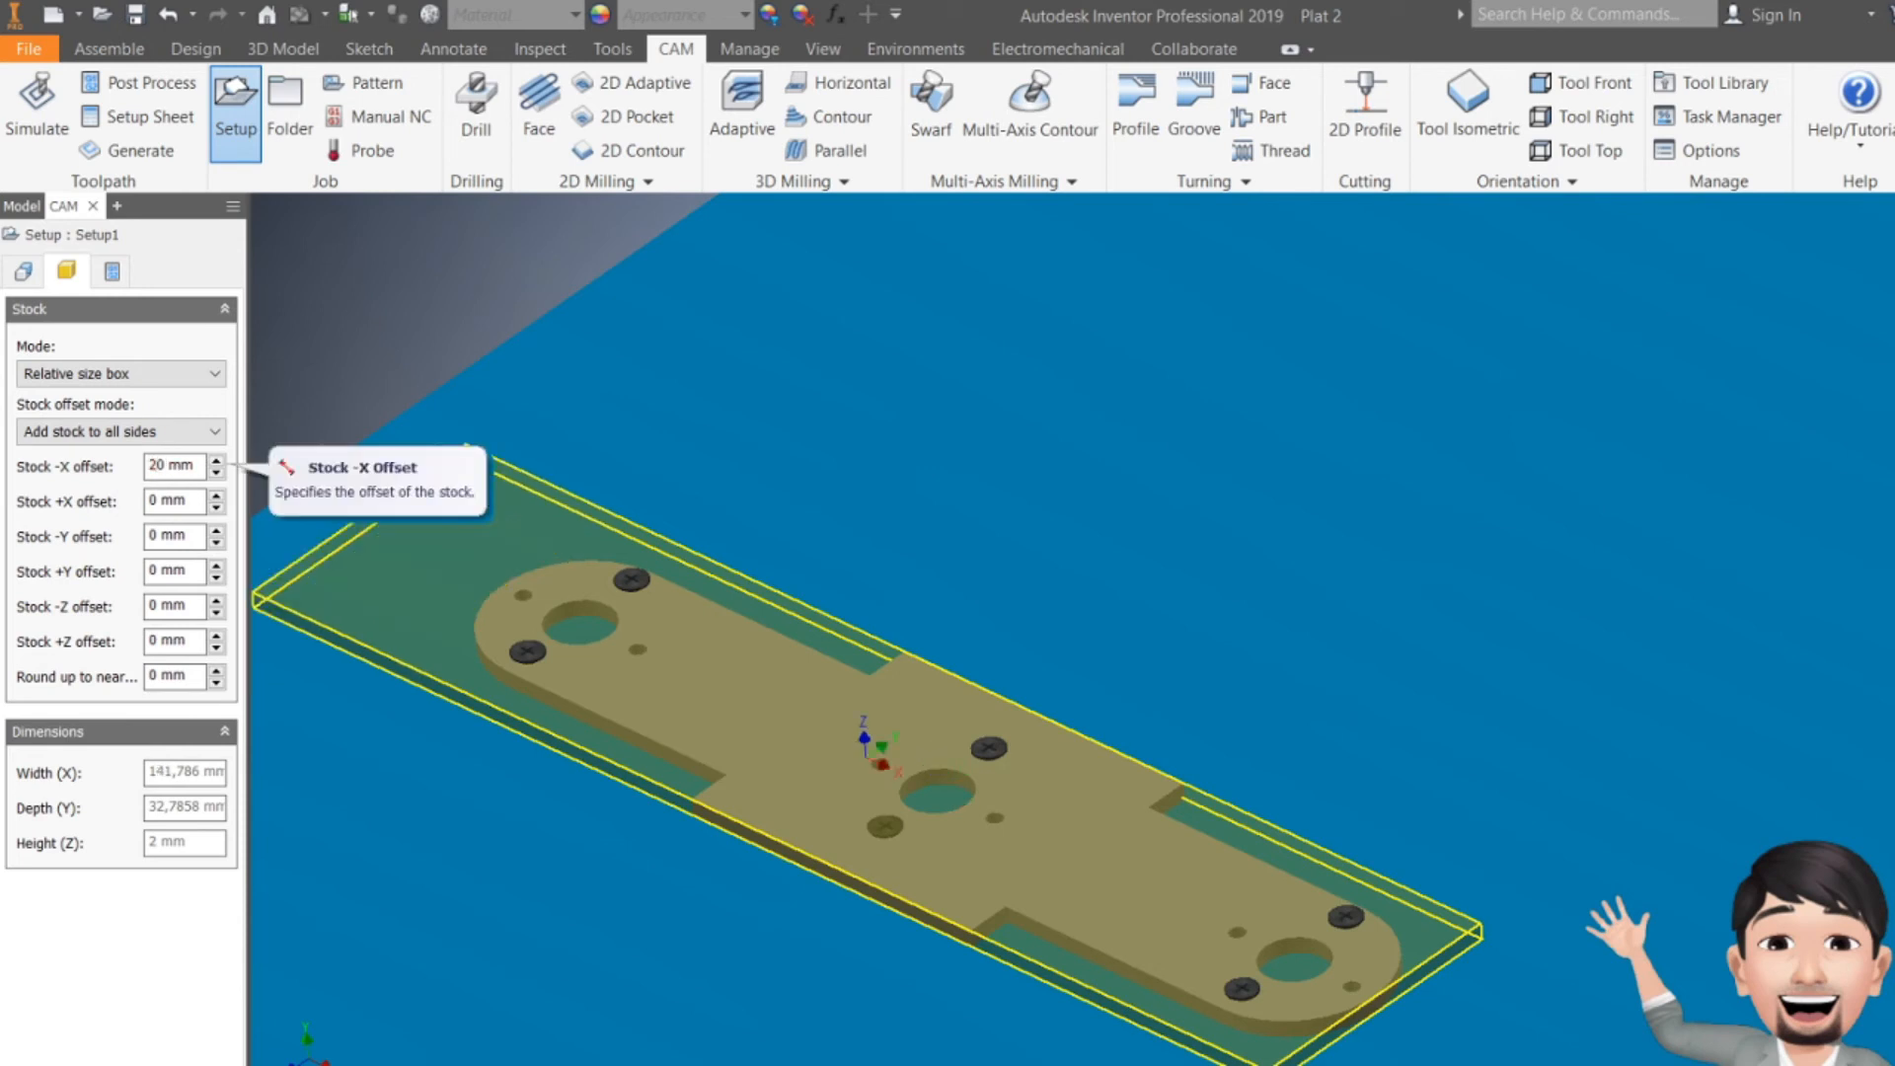
- Extend the stock along the base block by setting the +X offset to 300 mm
double_click(153, 500)
text(10)
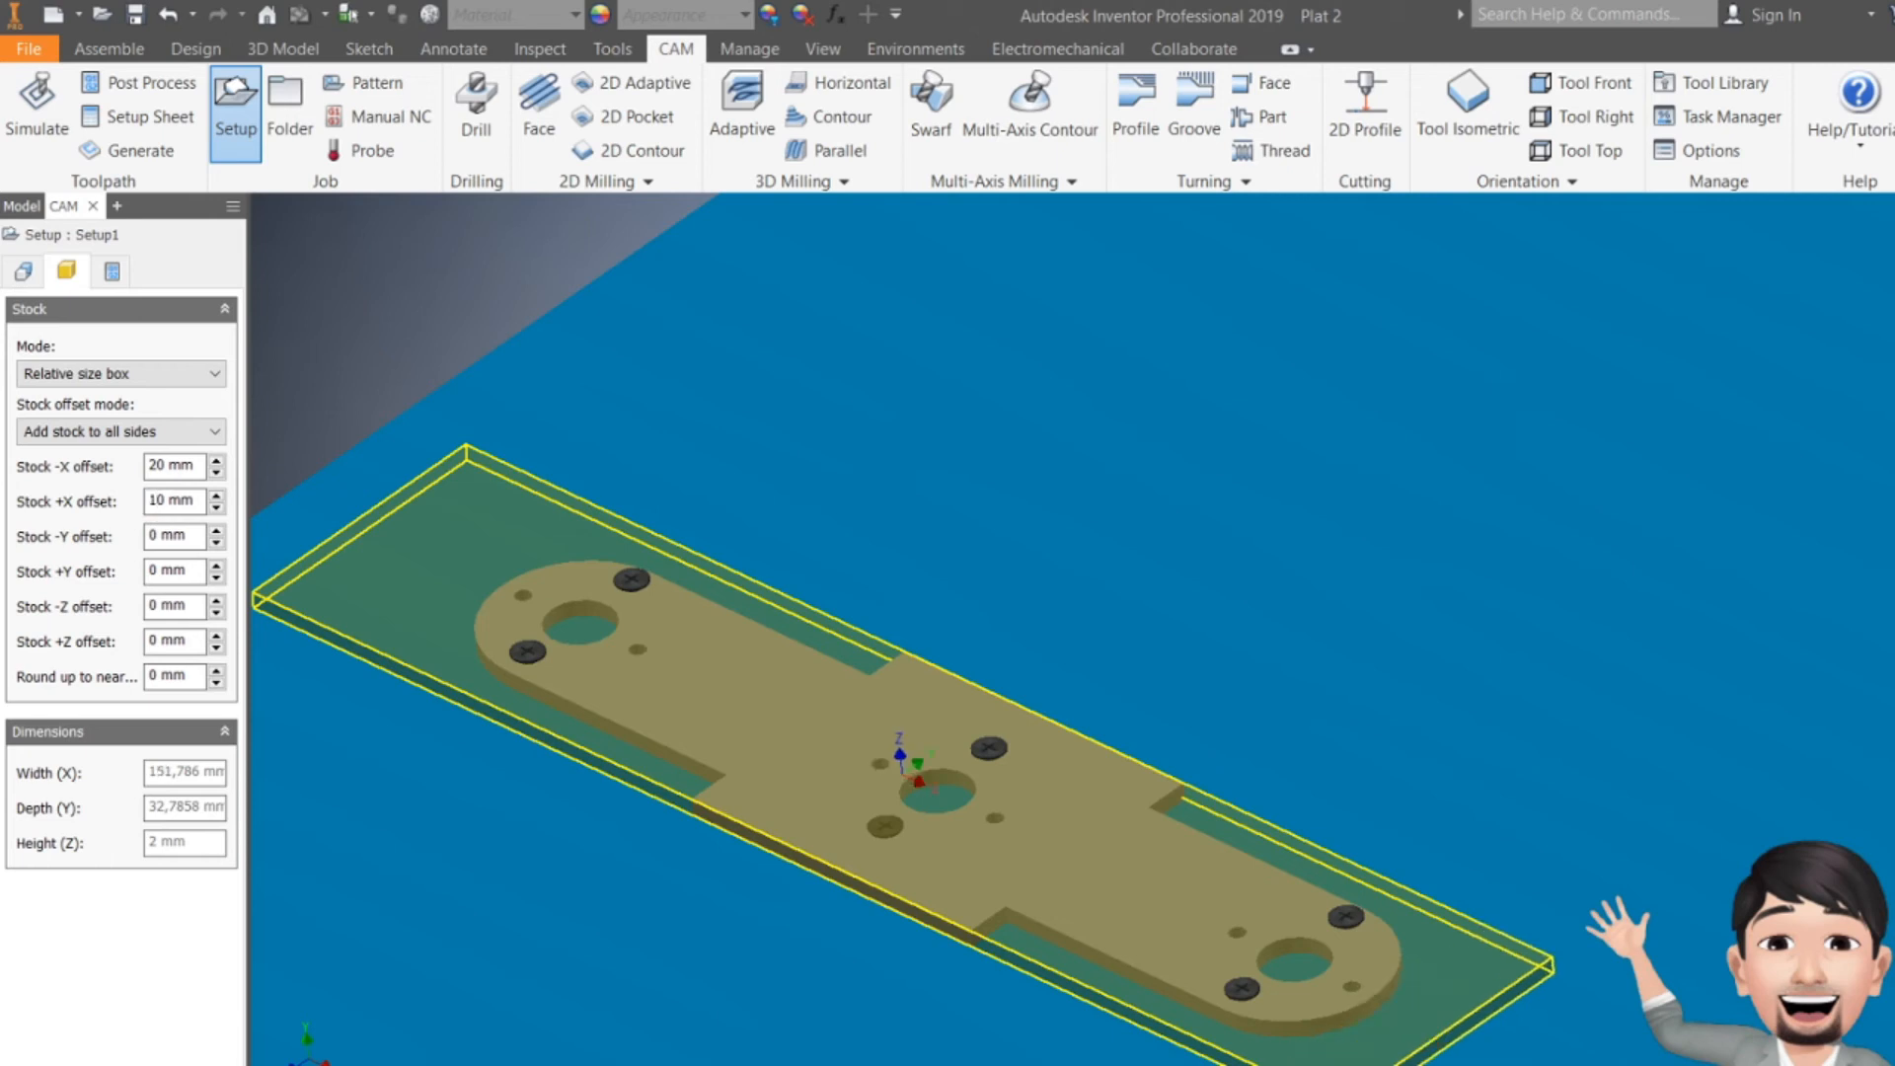
text(0)
scroll(678, 630, down, 5)
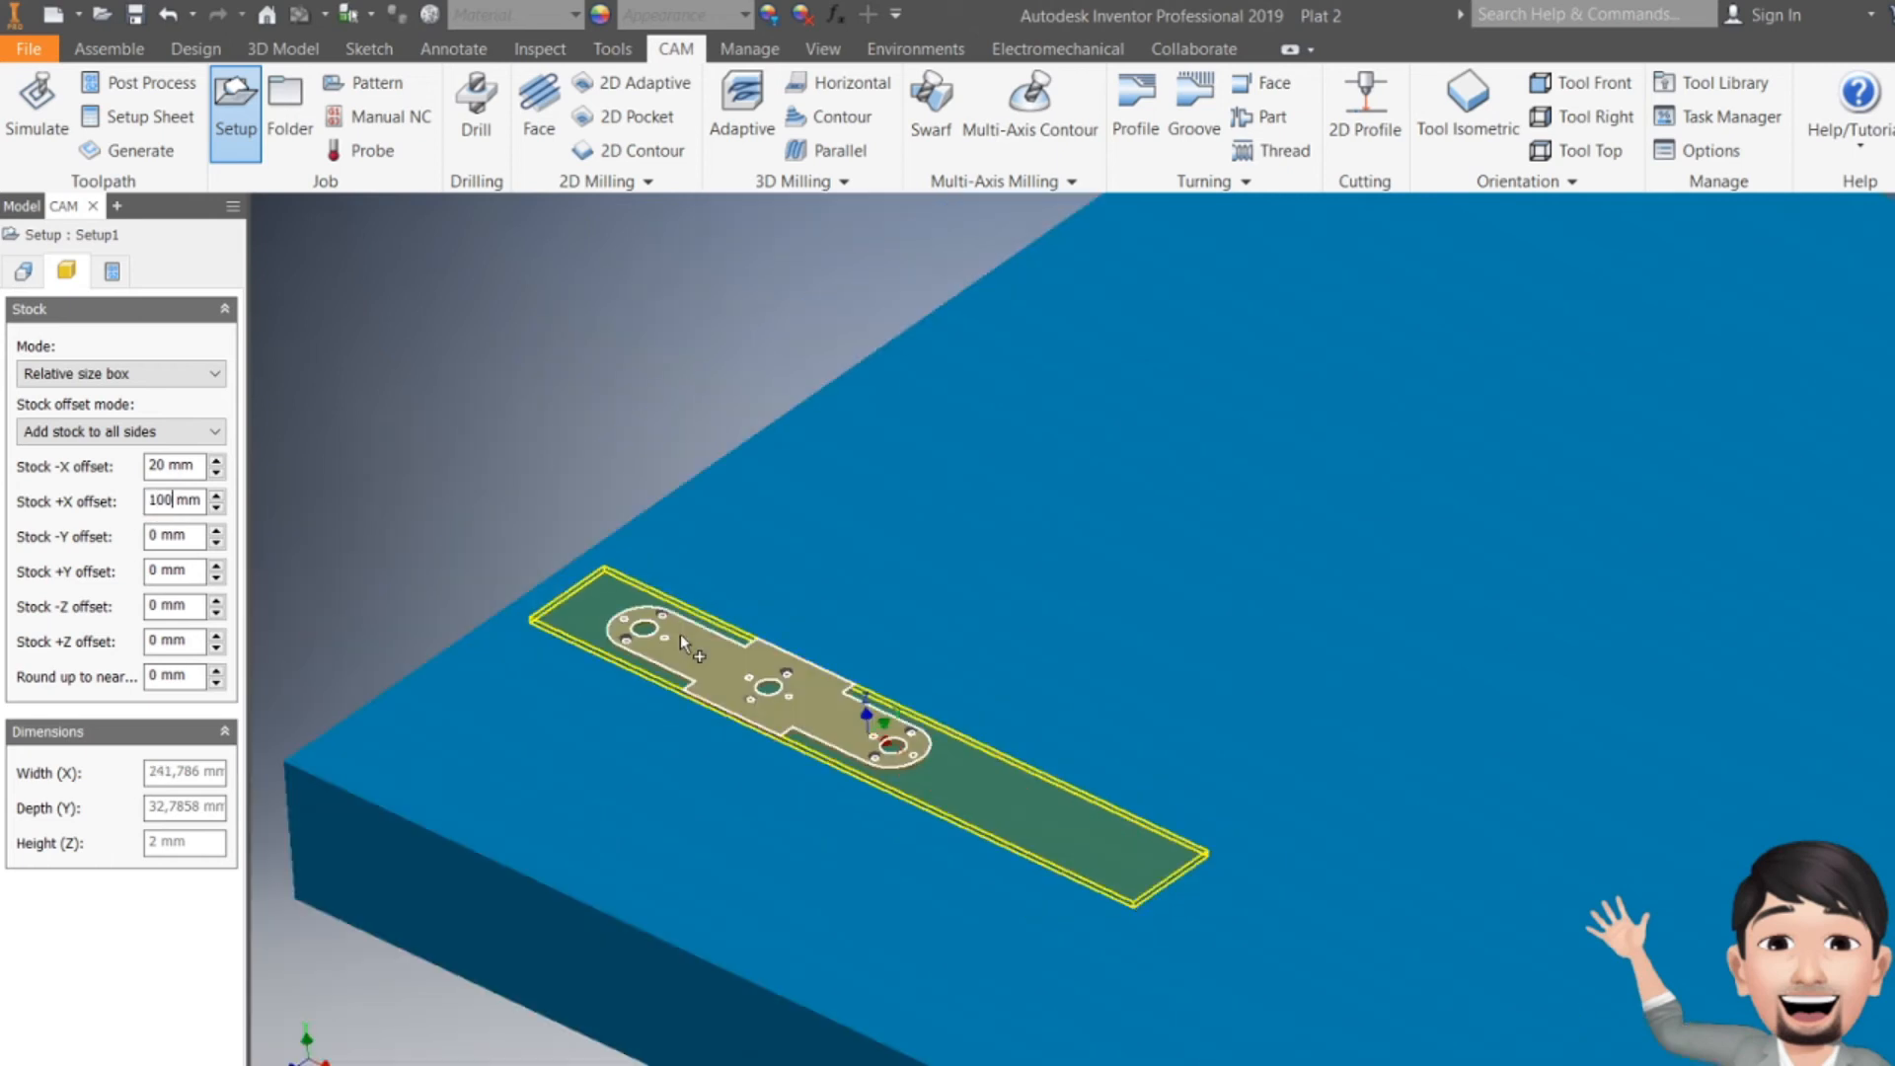
text(0)
scroll(939, 655, down, 3)
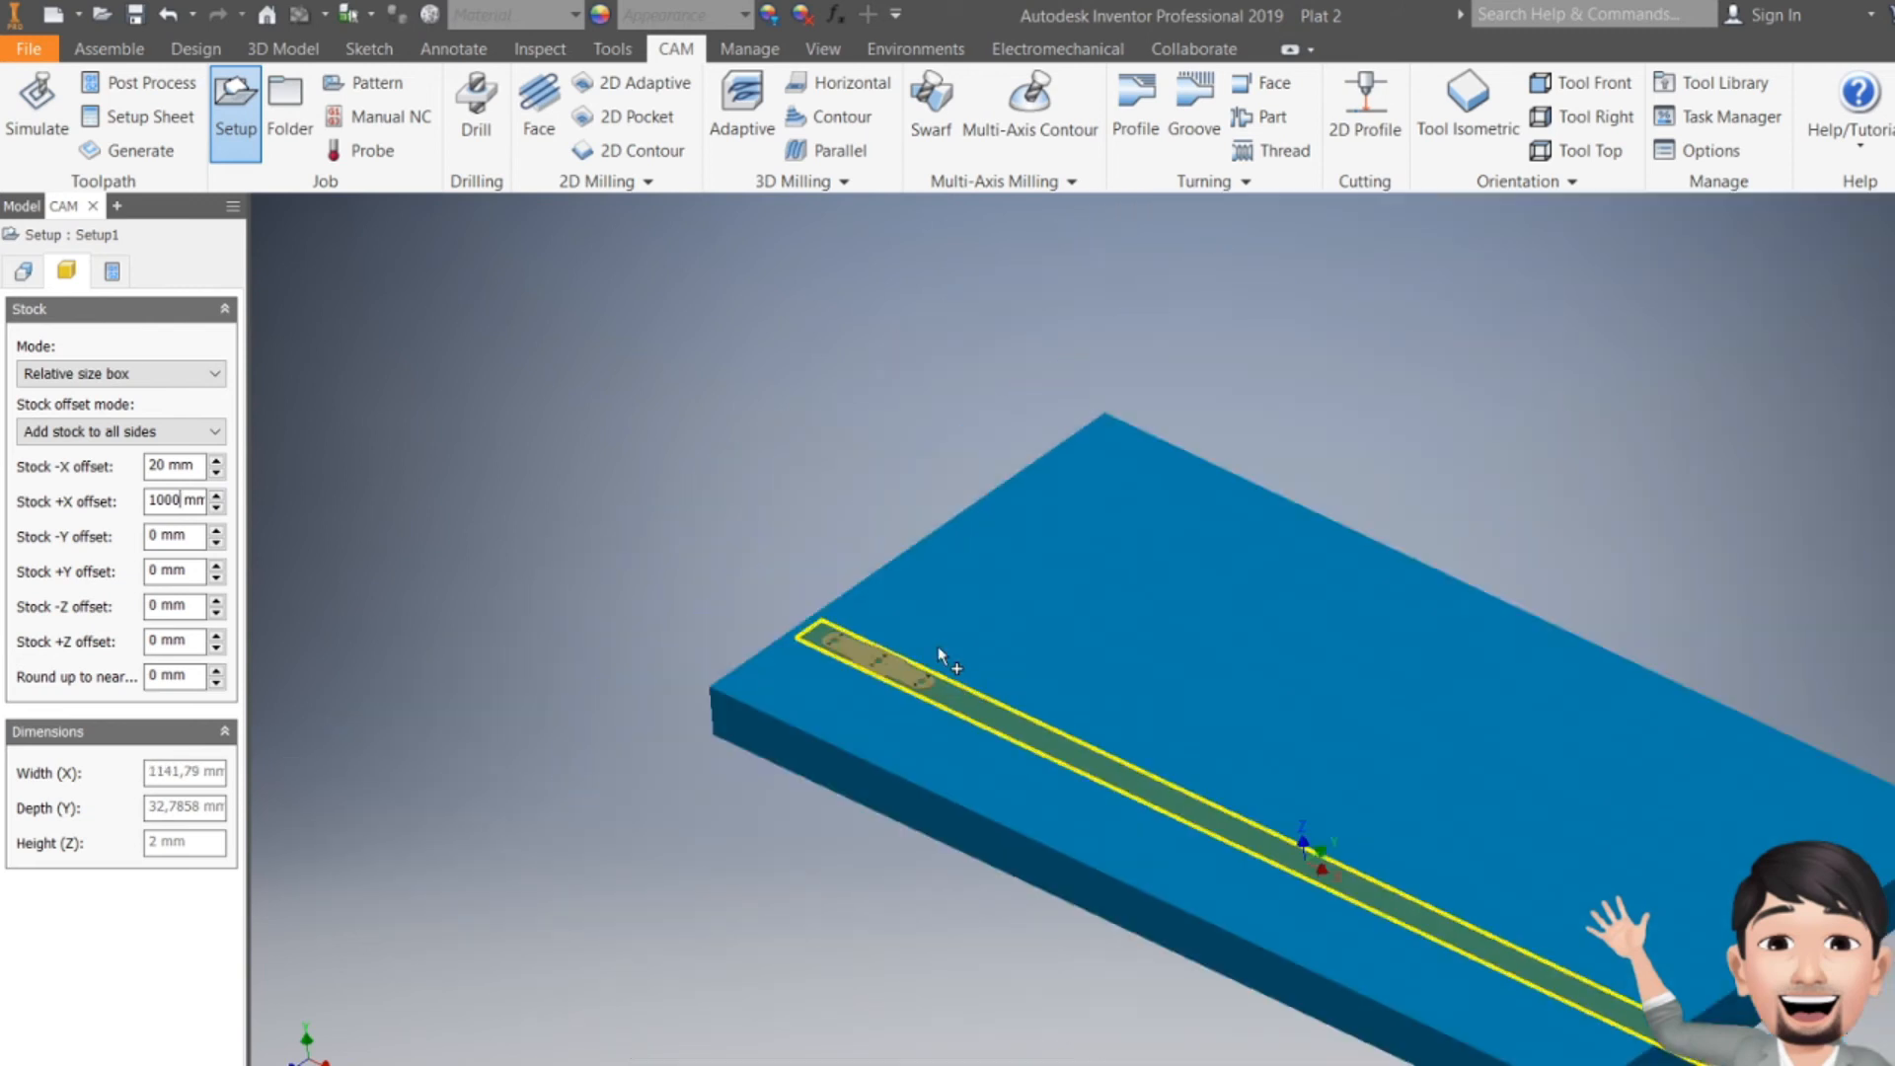
double_click(174, 500)
text(300)
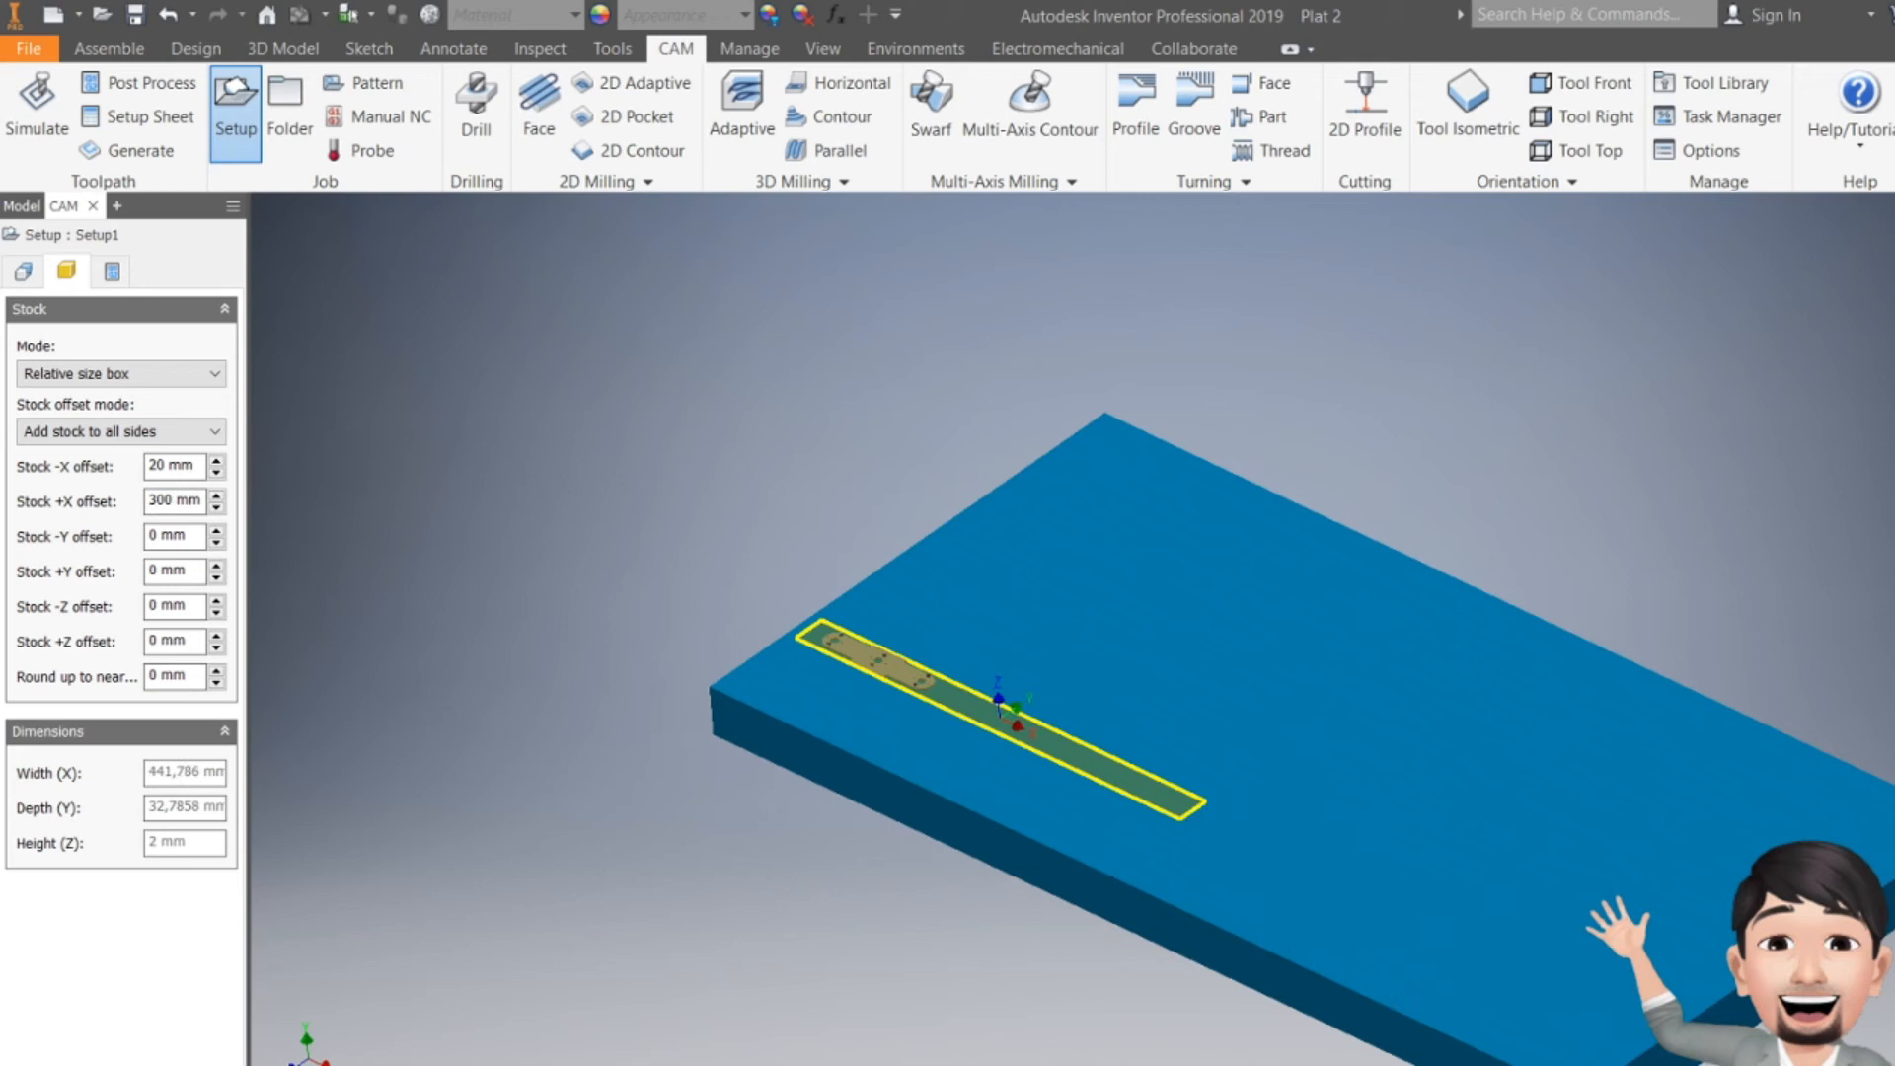
- Set the stock -Y offset to 30 mm and the +Y offset to 150 mm
click(151, 538)
double_click(153, 539)
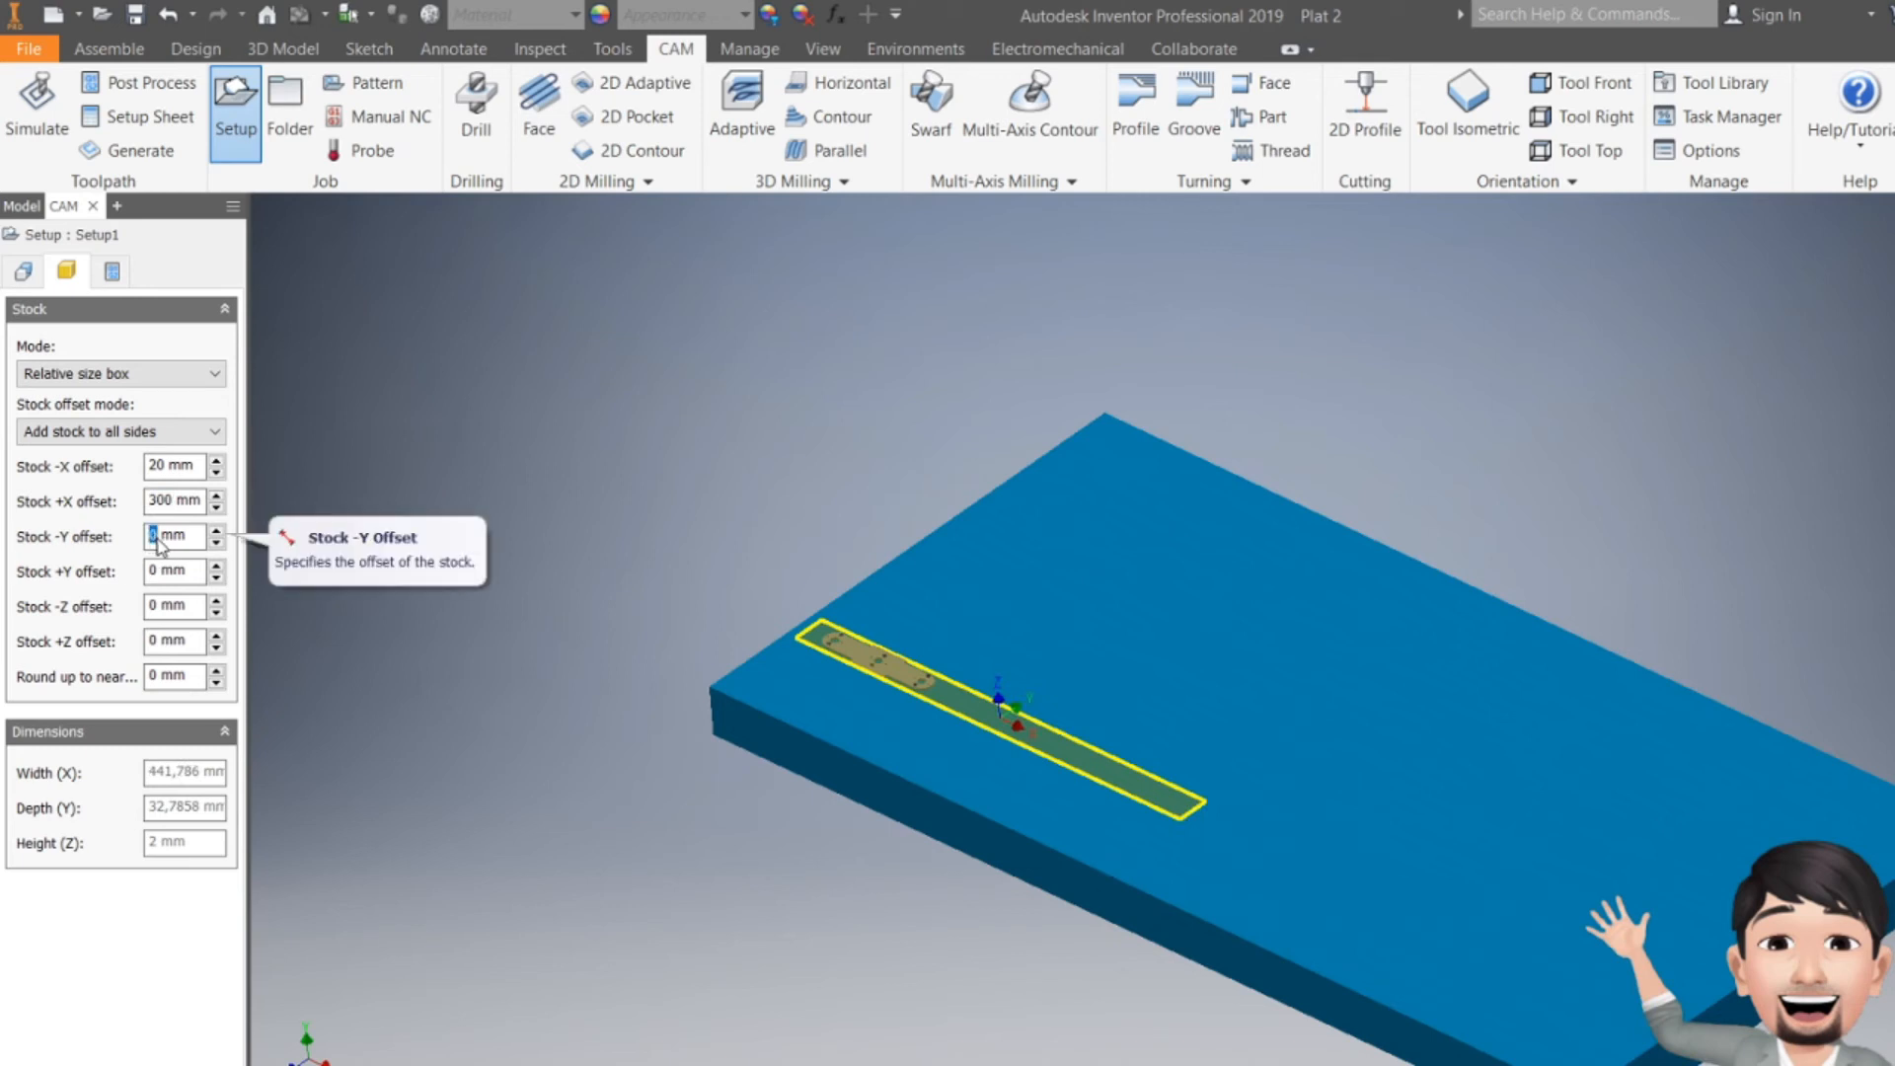
text(30)
click(155, 571)
key(BackSpace)
text(150)
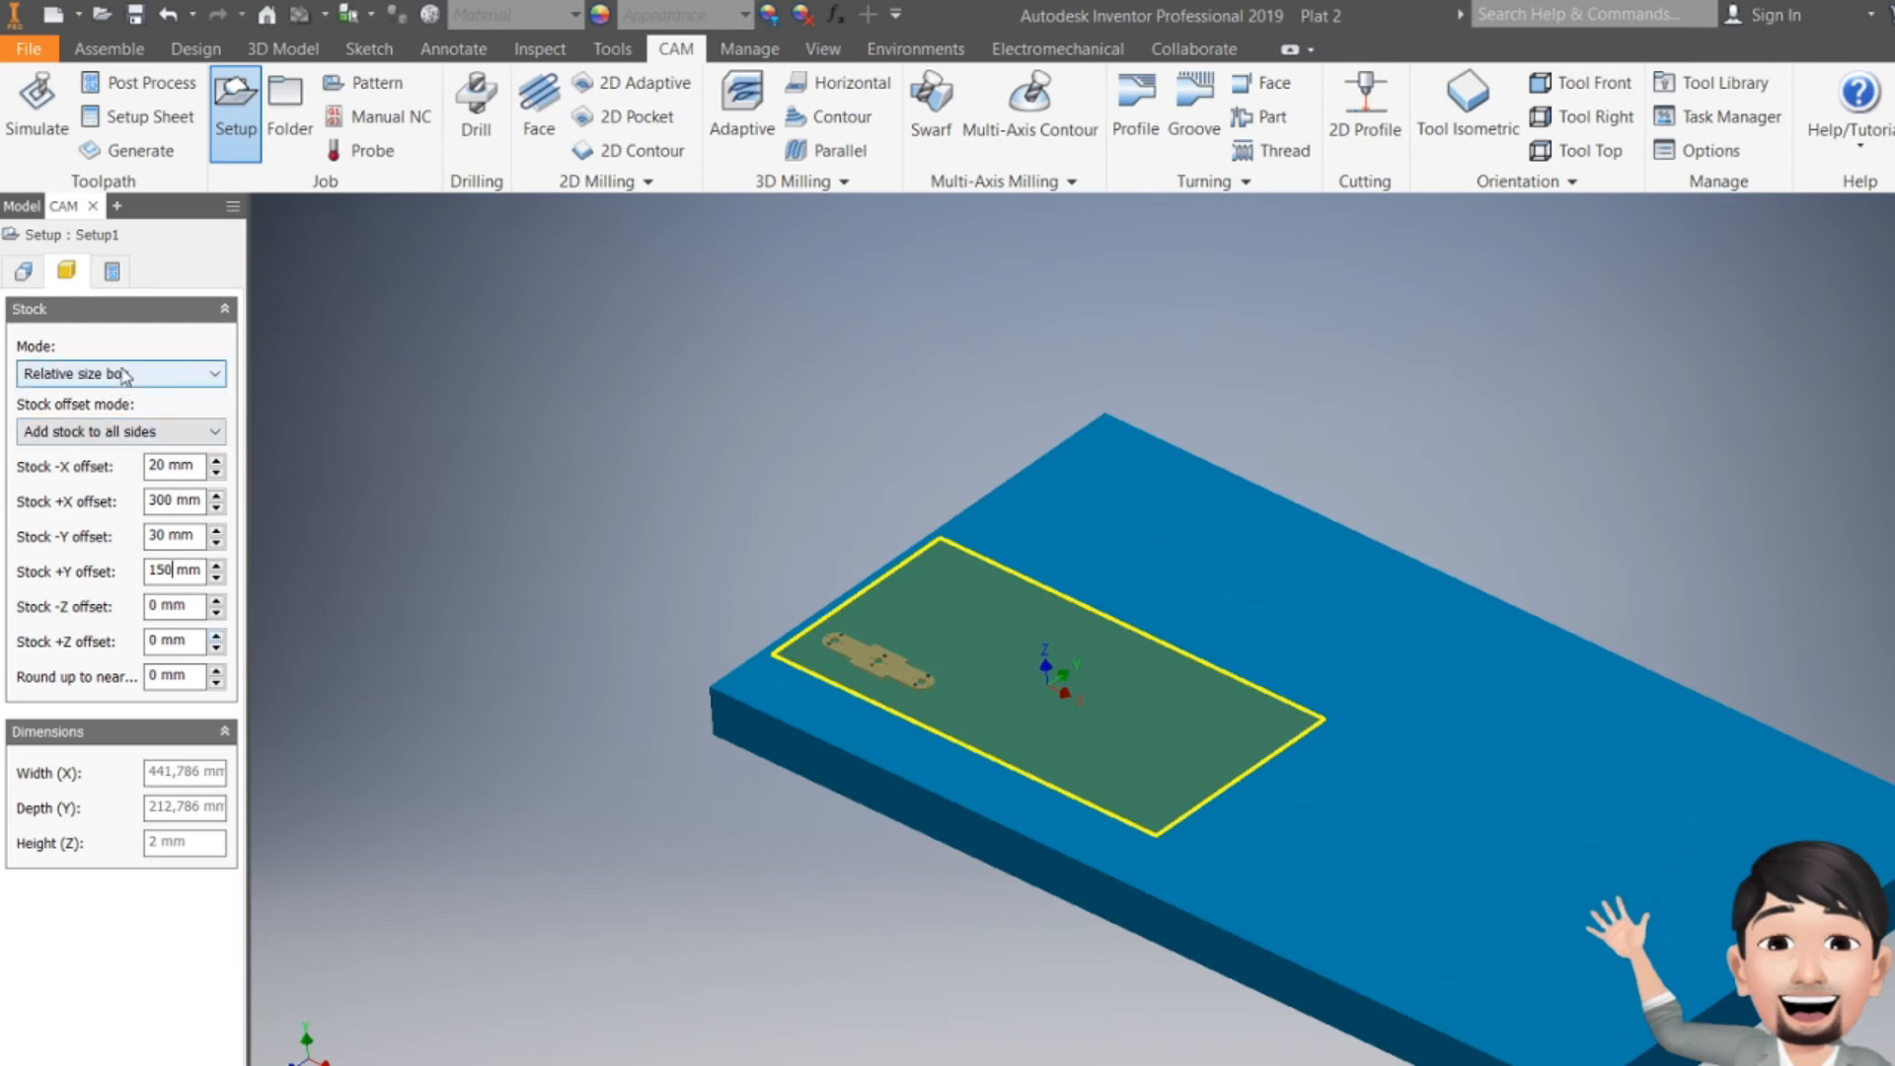
- Enter the program comment "contour endmill 4 mm" for program 1001 and finish the setup
click(113, 273)
click(75, 431)
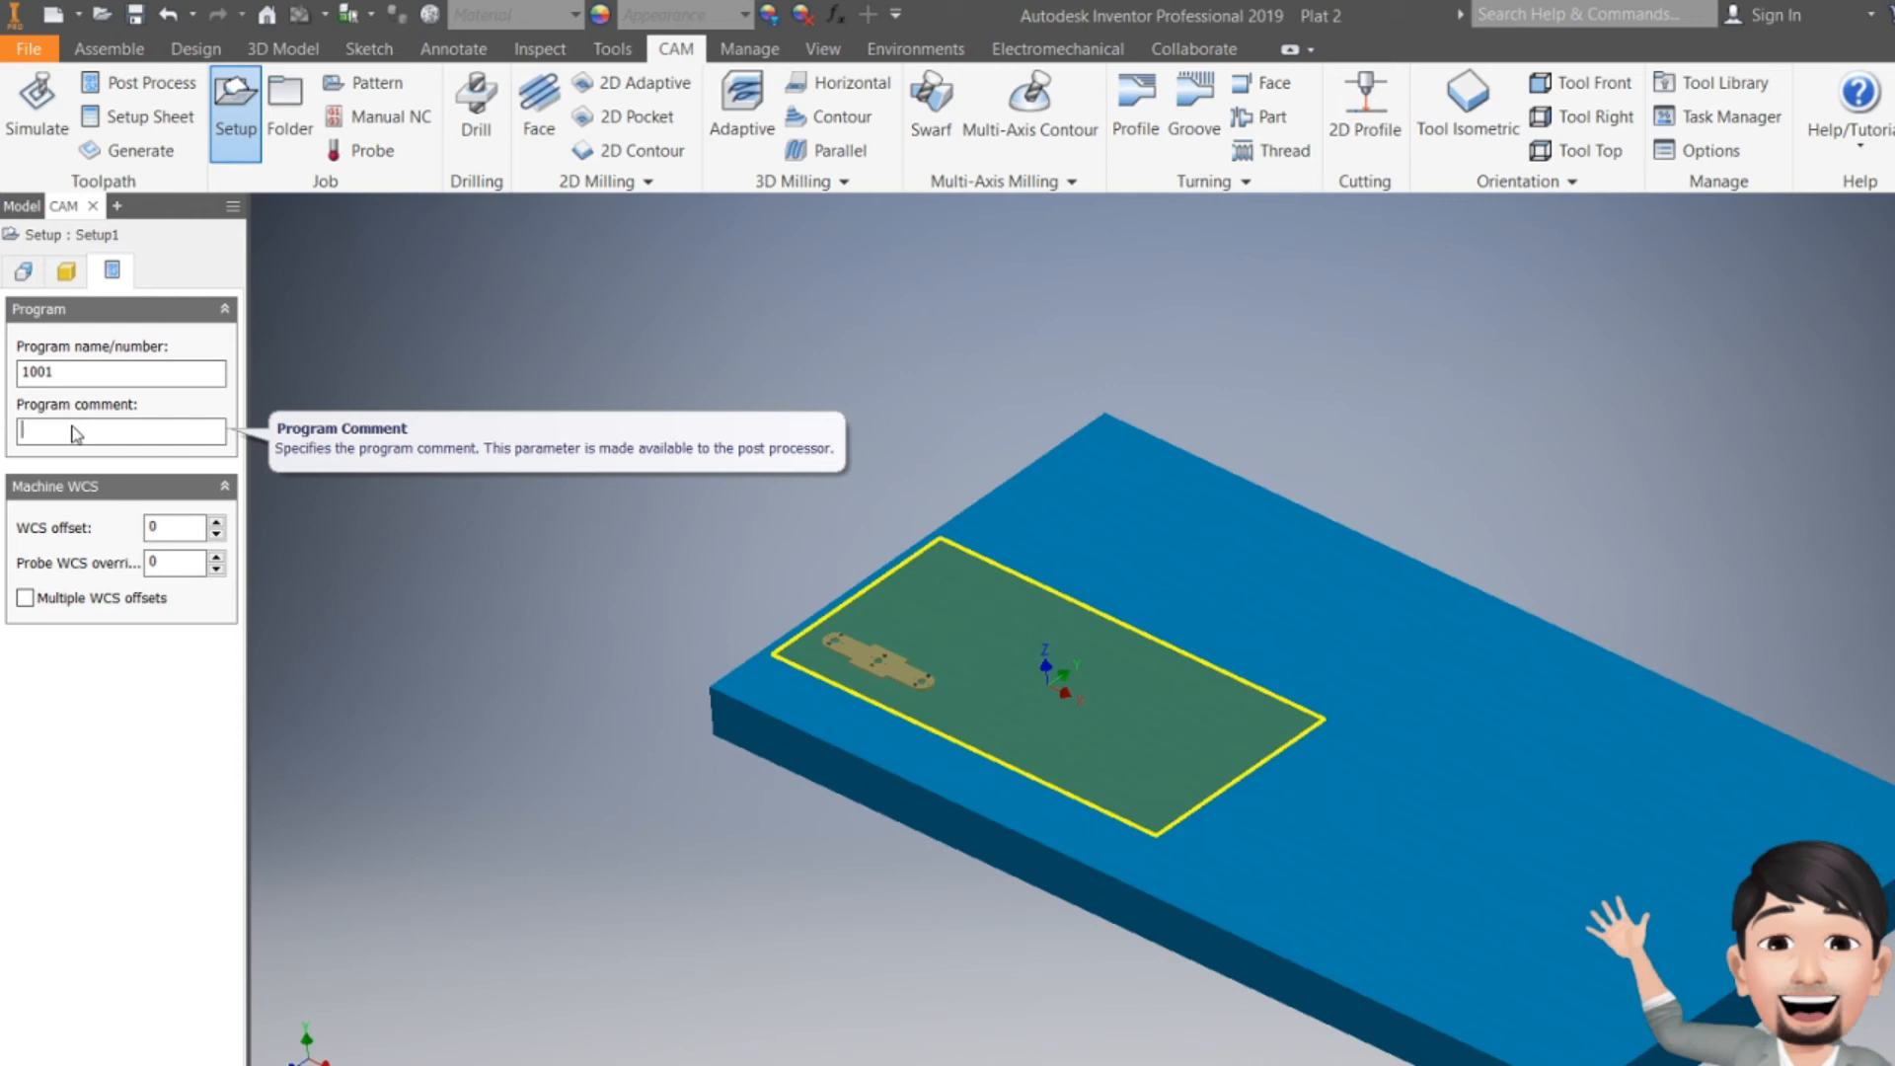
text(countur)
key(BackSpace)
key(BackSpace)
key(BackSpace)
key(BackSpace)
text(ntour)
text(4 mmendmill)
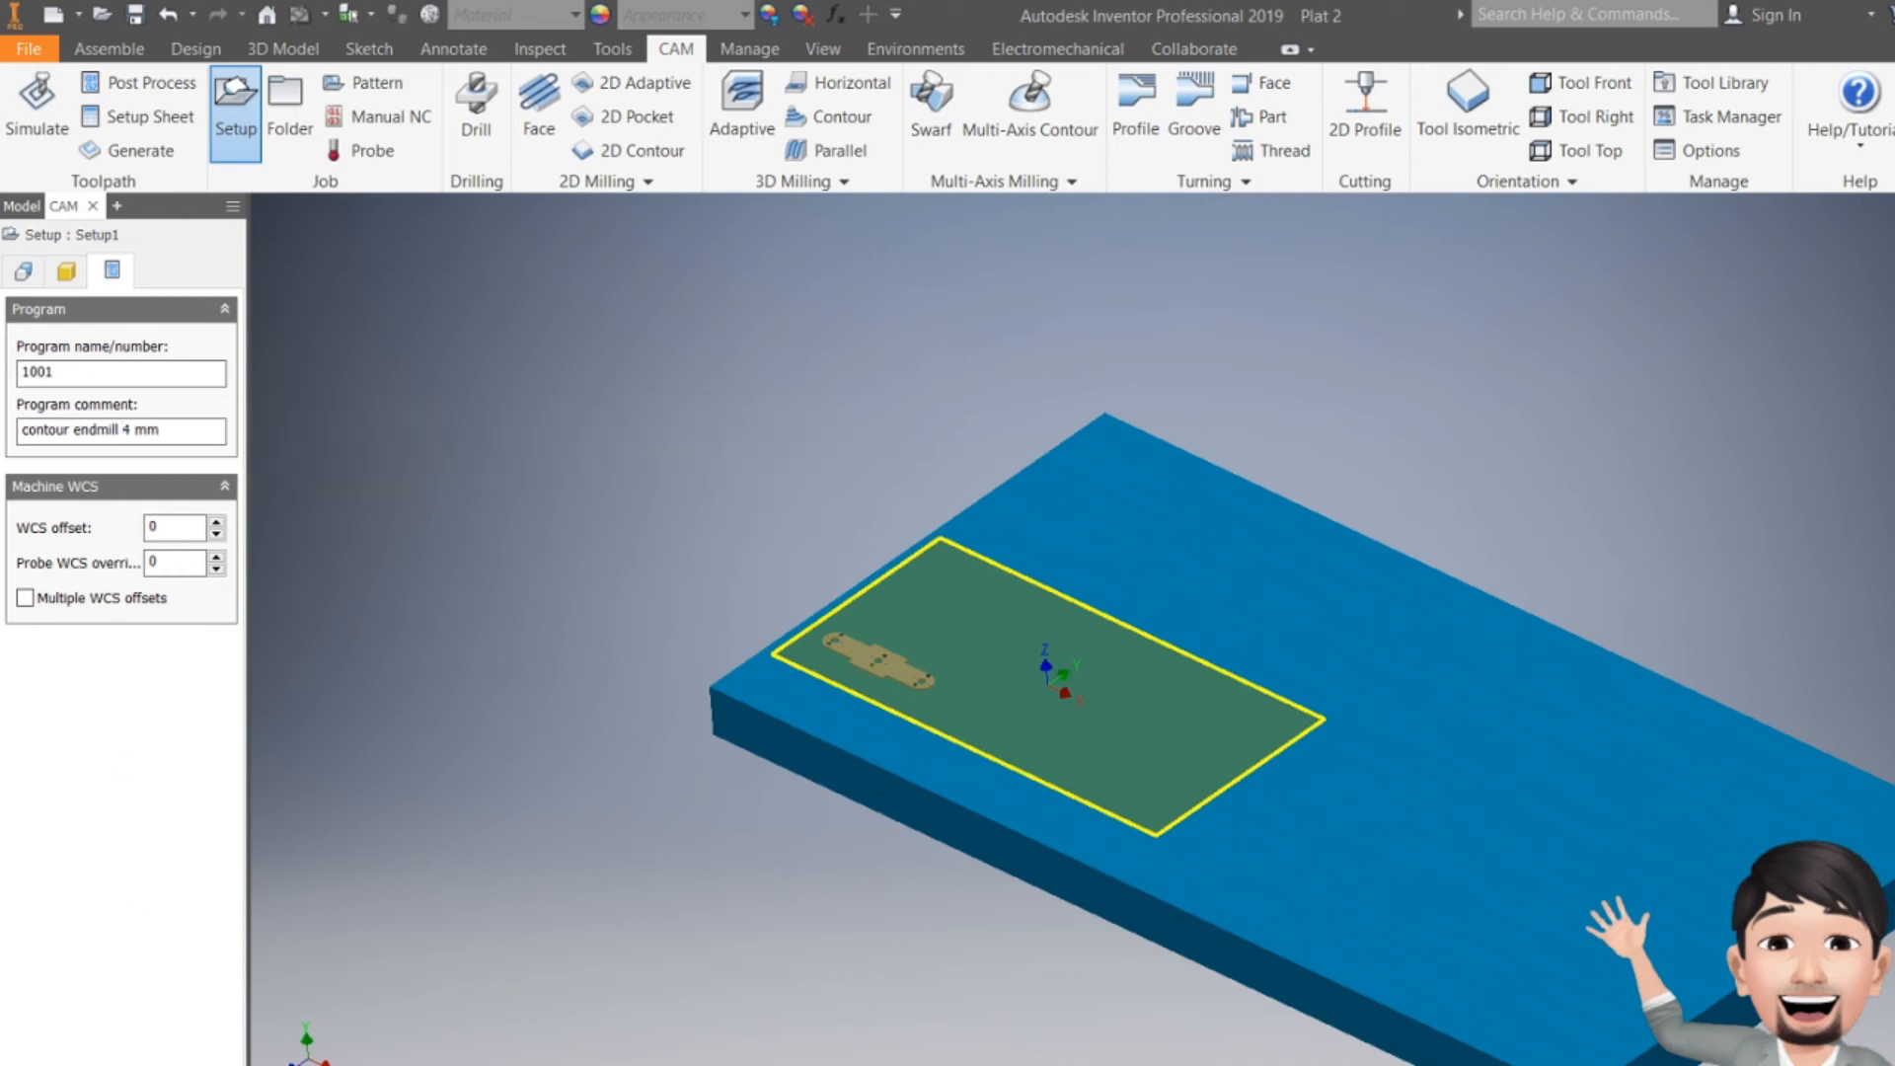
click(104, 1065)
scroll(853, 632, down, 3)
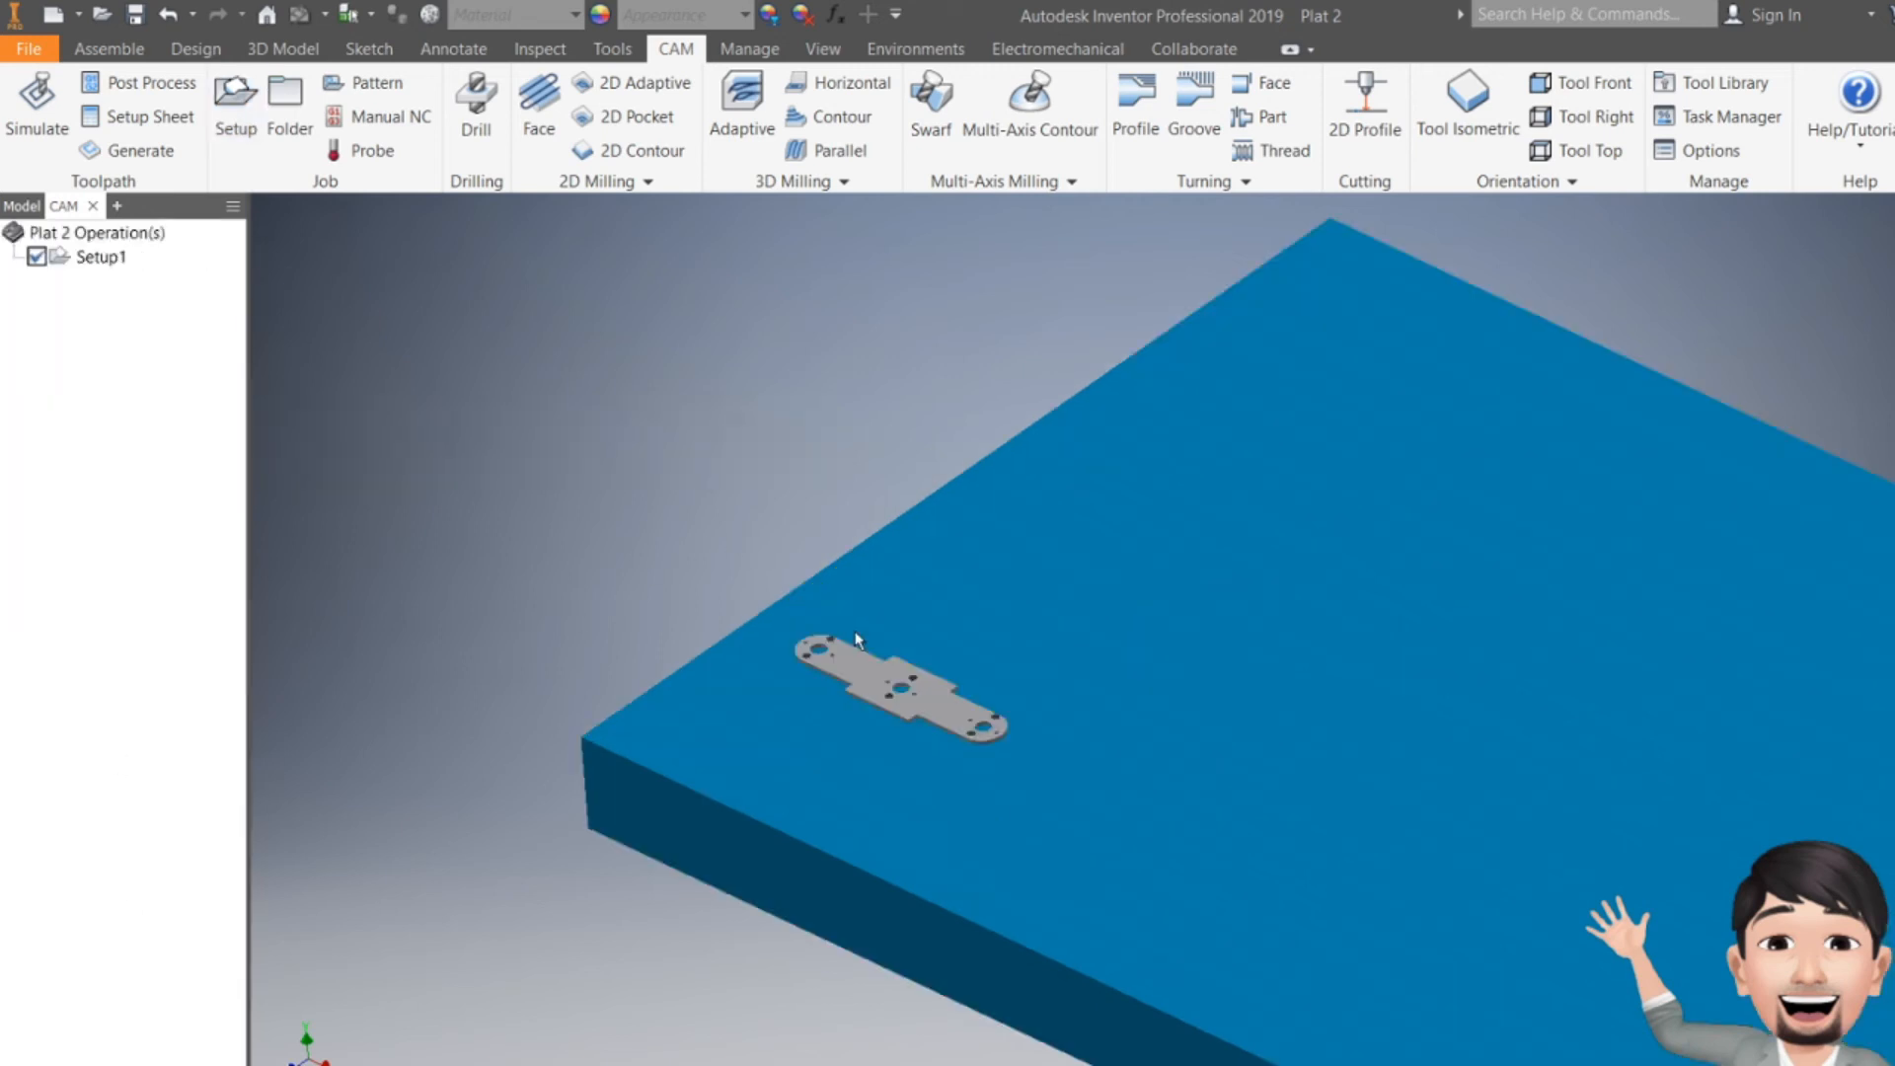
- Start a 2D Contour operation and assign the Ø4 mm flat endmill from the Metric - High Carbon Steel library
click(642, 150)
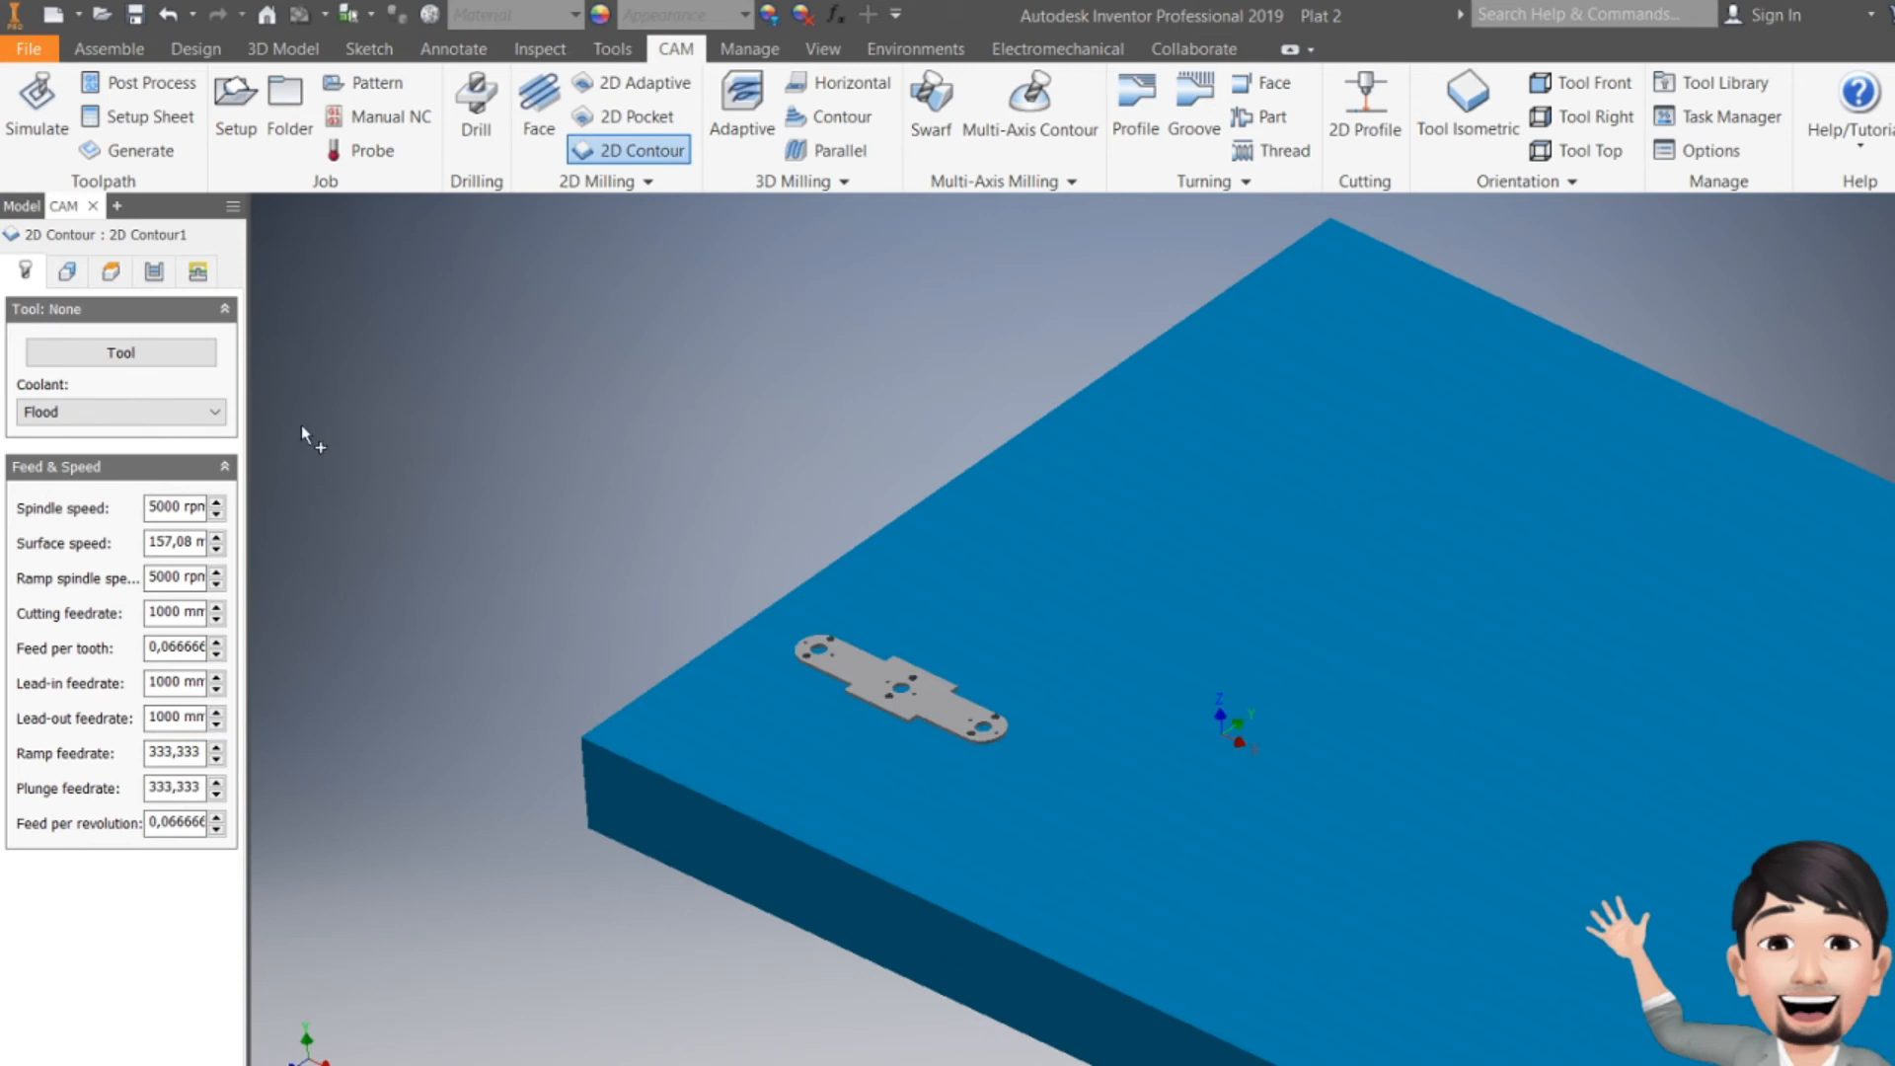
click(144, 349)
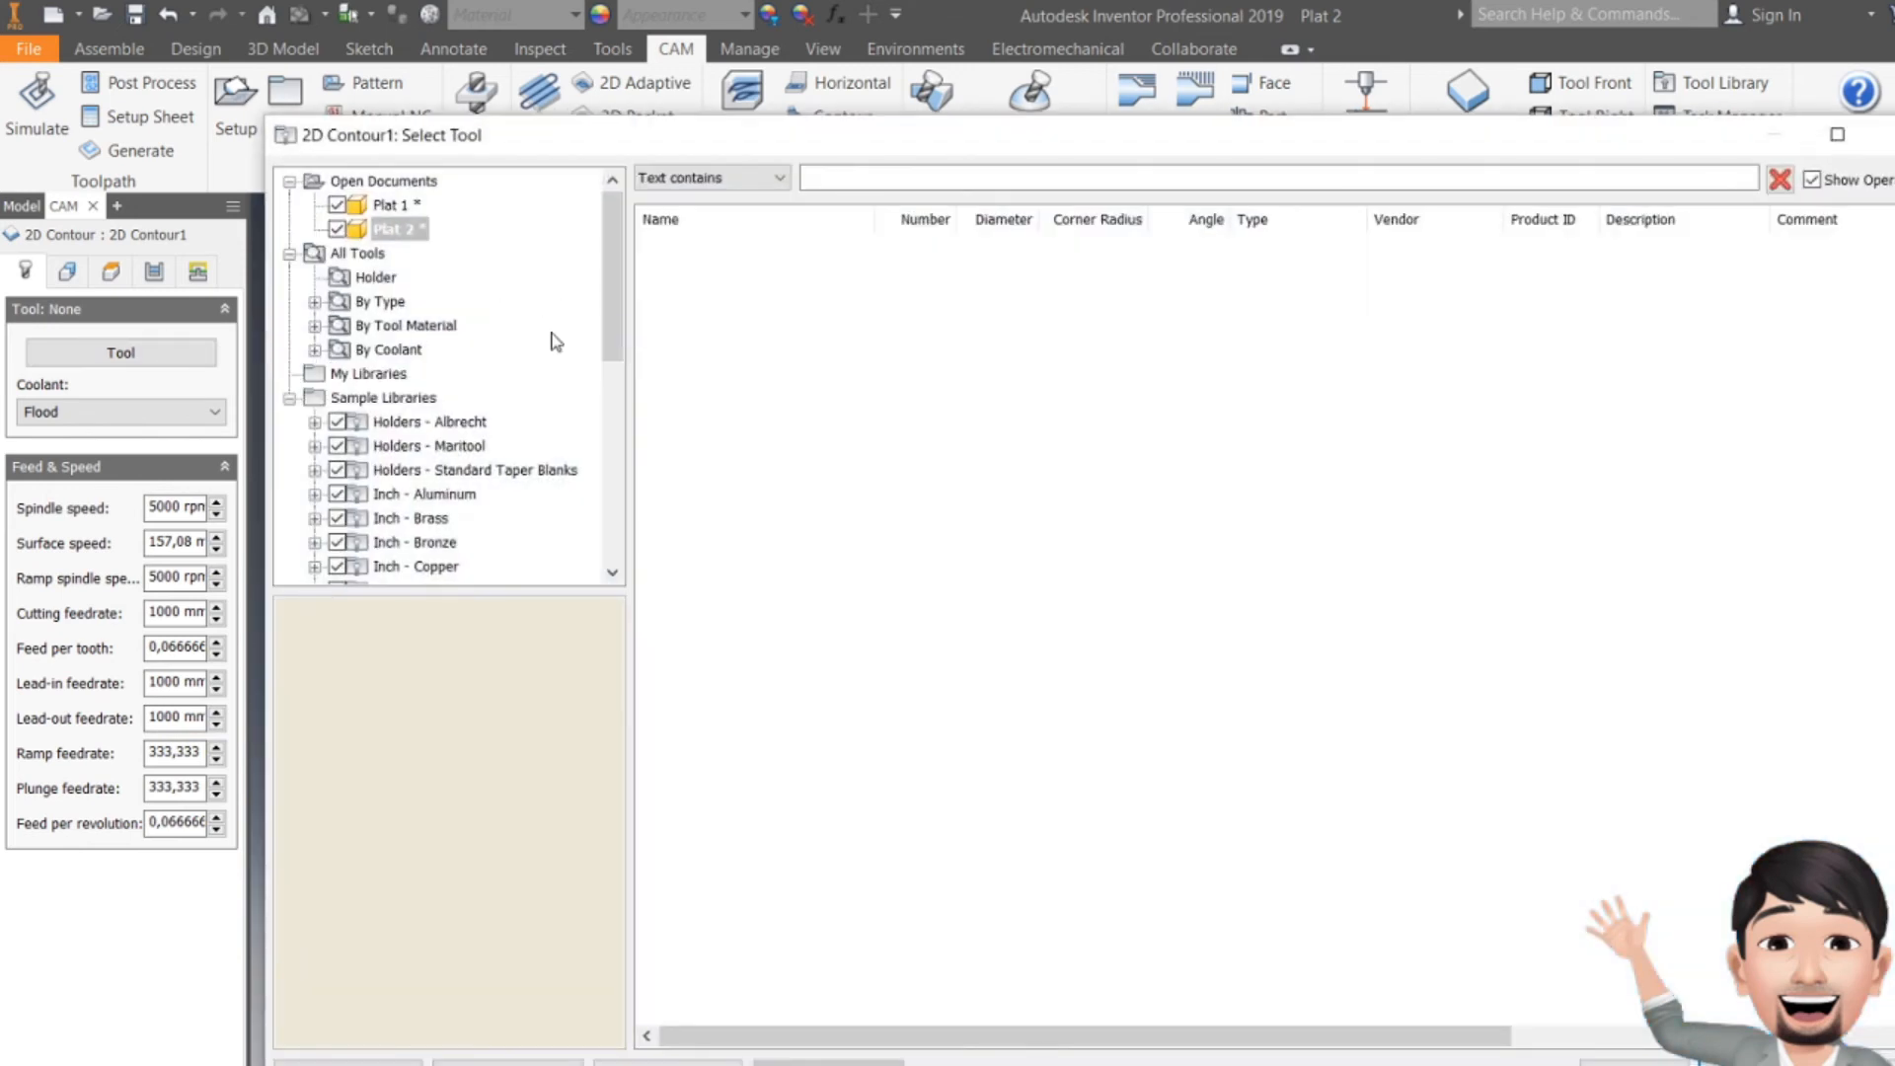
scroll(508, 441, down, 4)
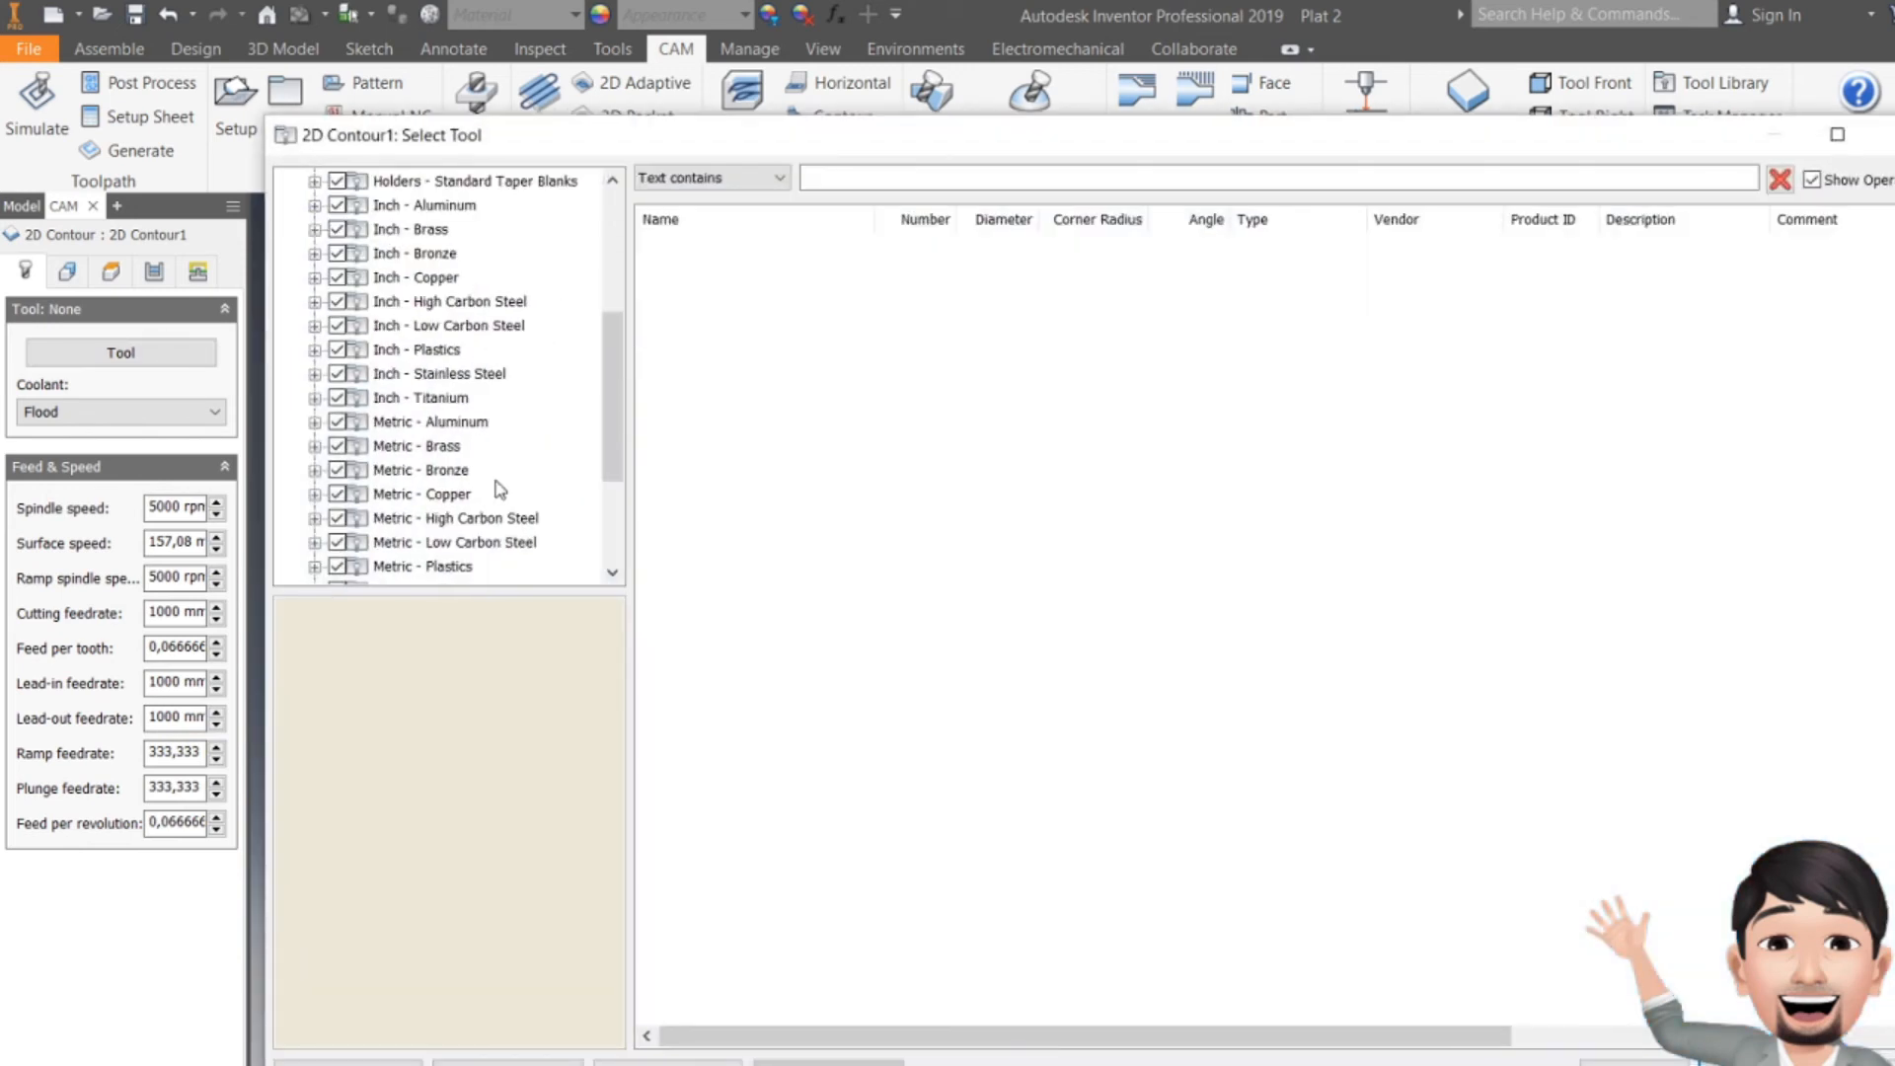
click(481, 520)
scroll(798, 523, down, 10)
scroll(790, 523, down, 20)
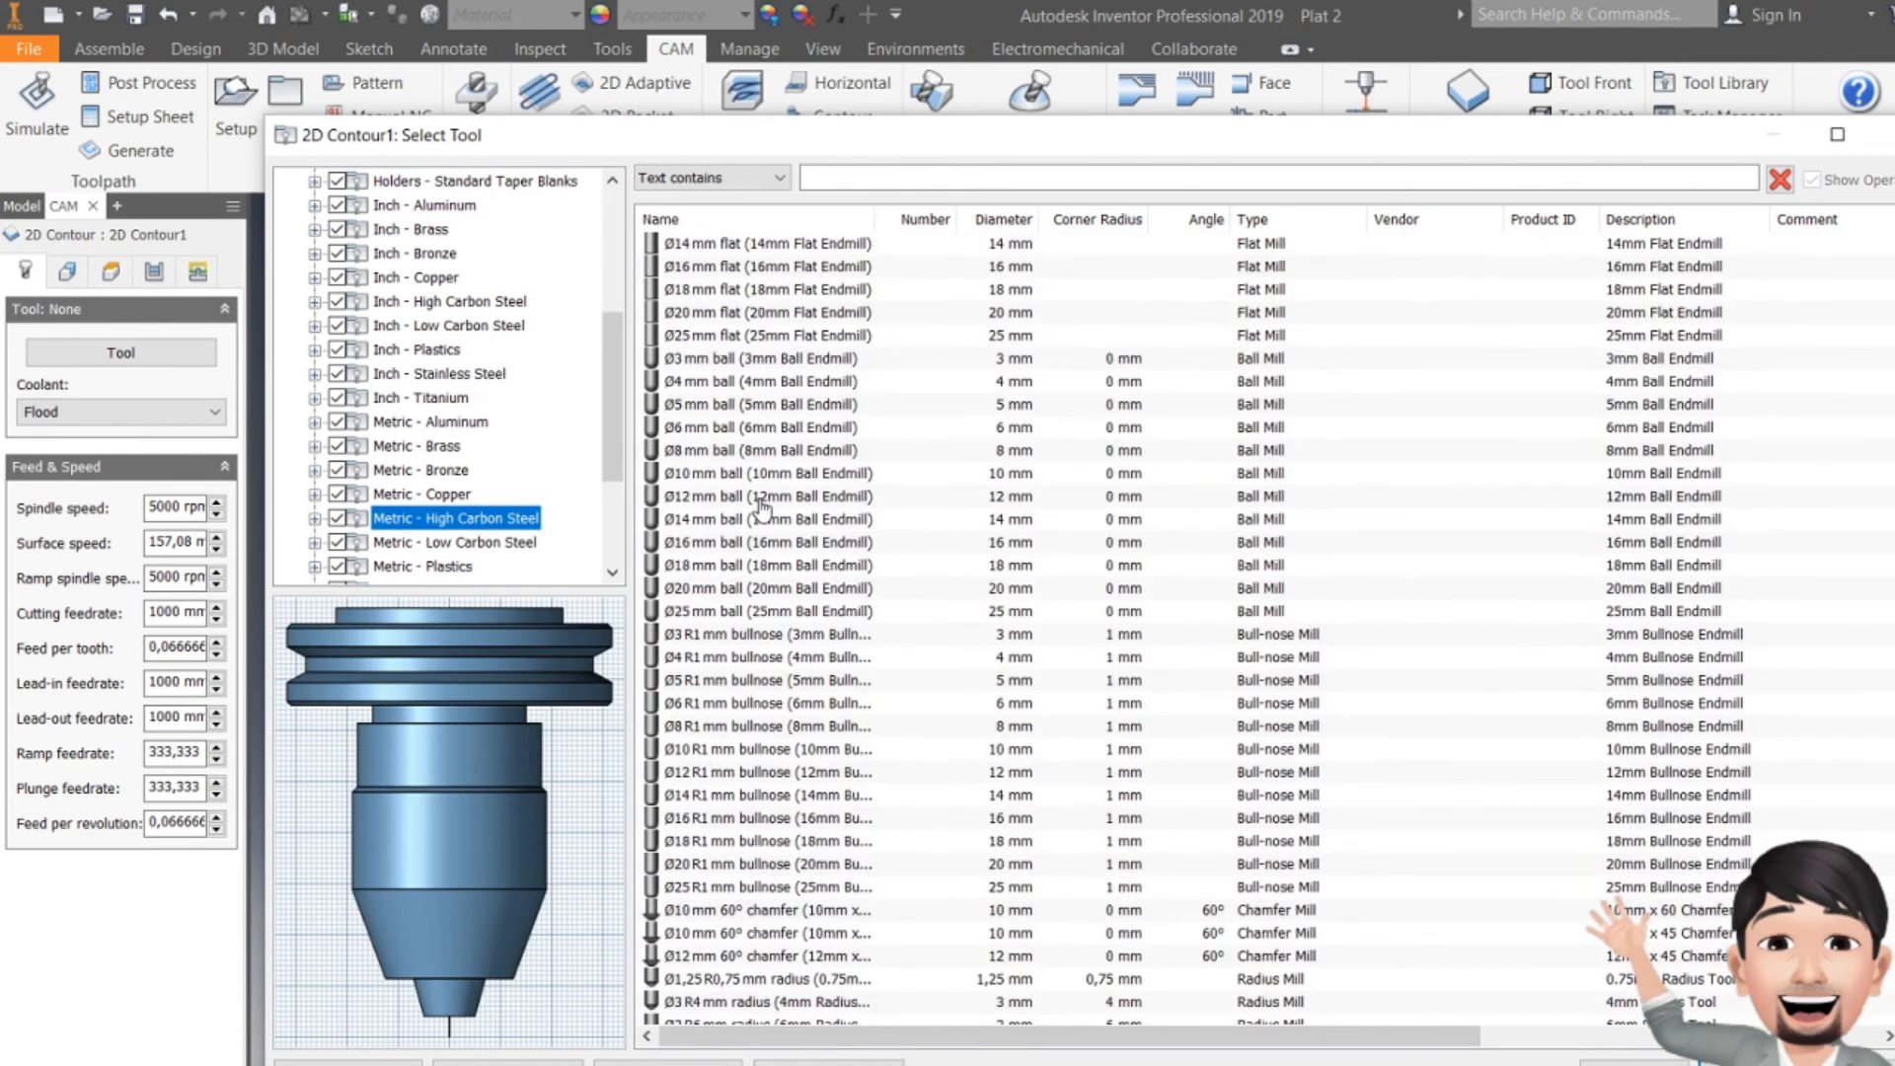
scroll(763, 508, up, 2)
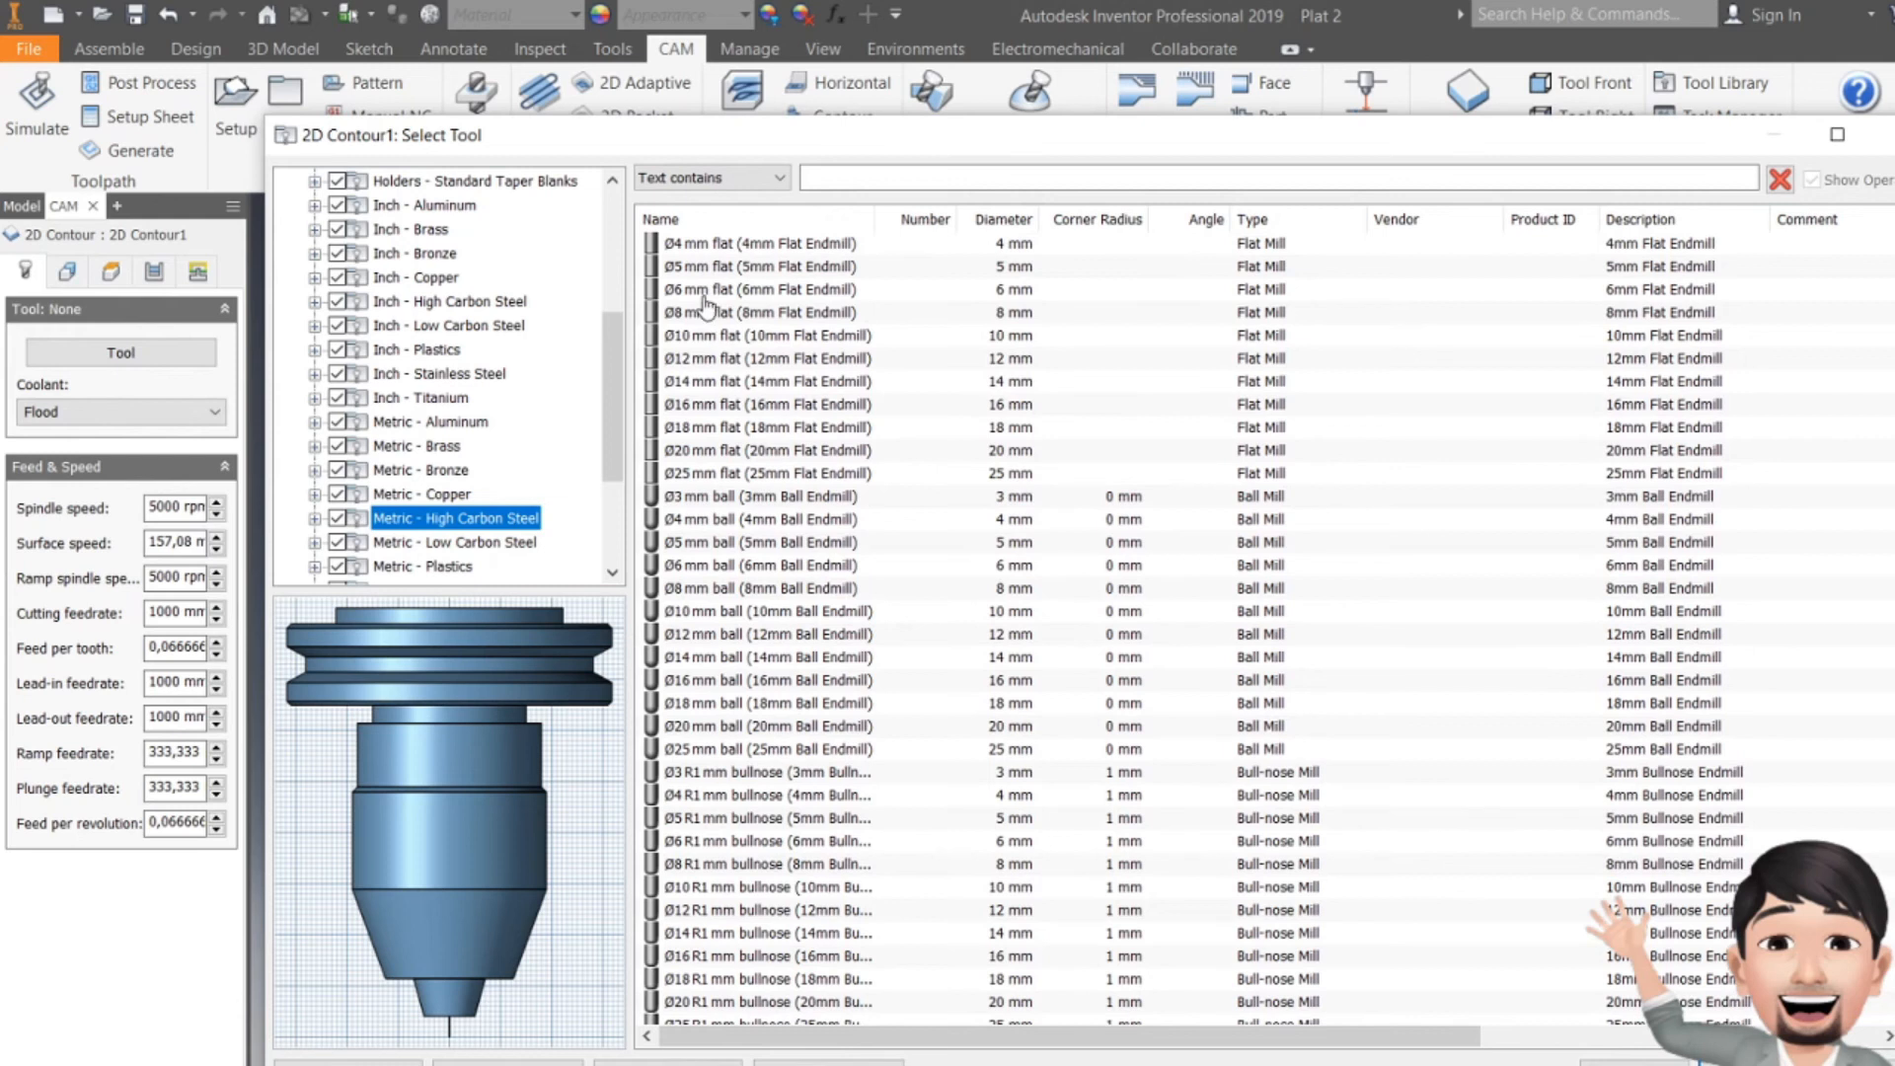
click(704, 244)
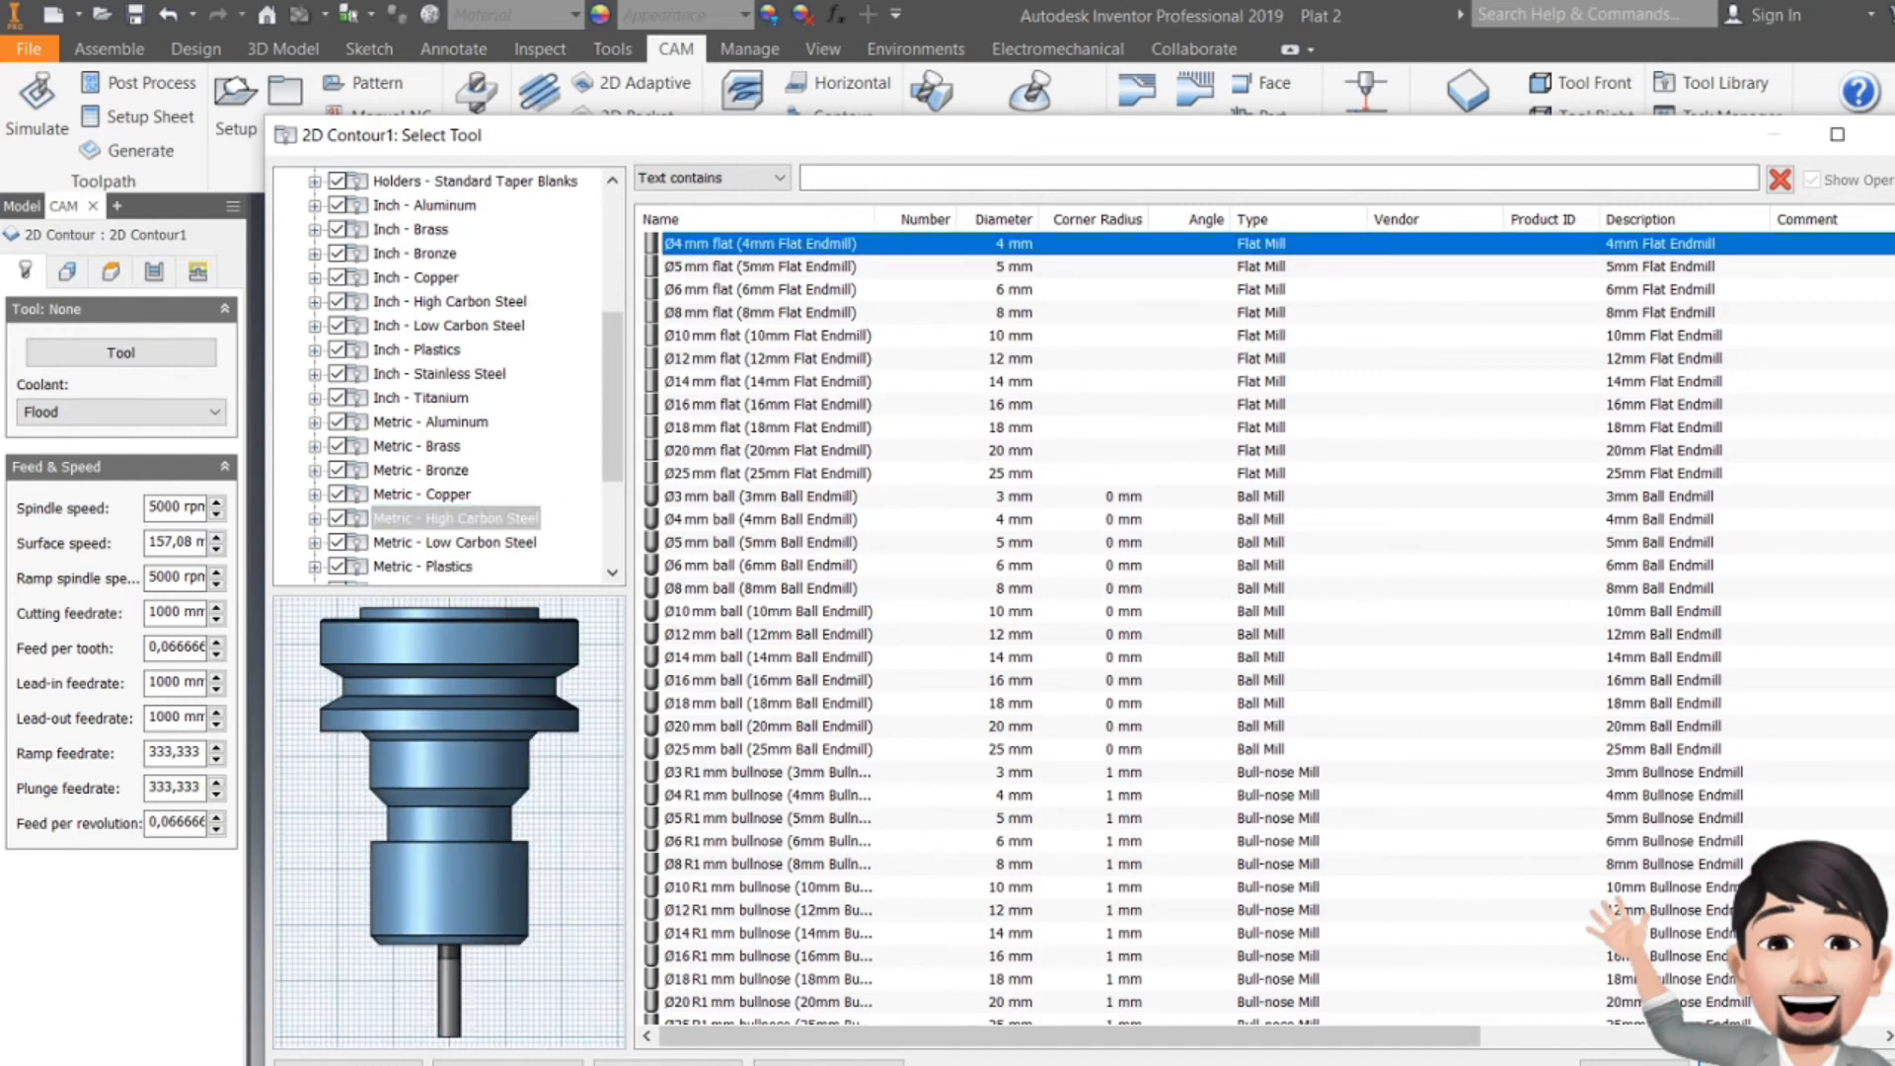
click(1752, 1064)
- Select the plate's upper outer edge loop as the contour geometry for the 2D Contour
scroll(879, 650, down, 5)
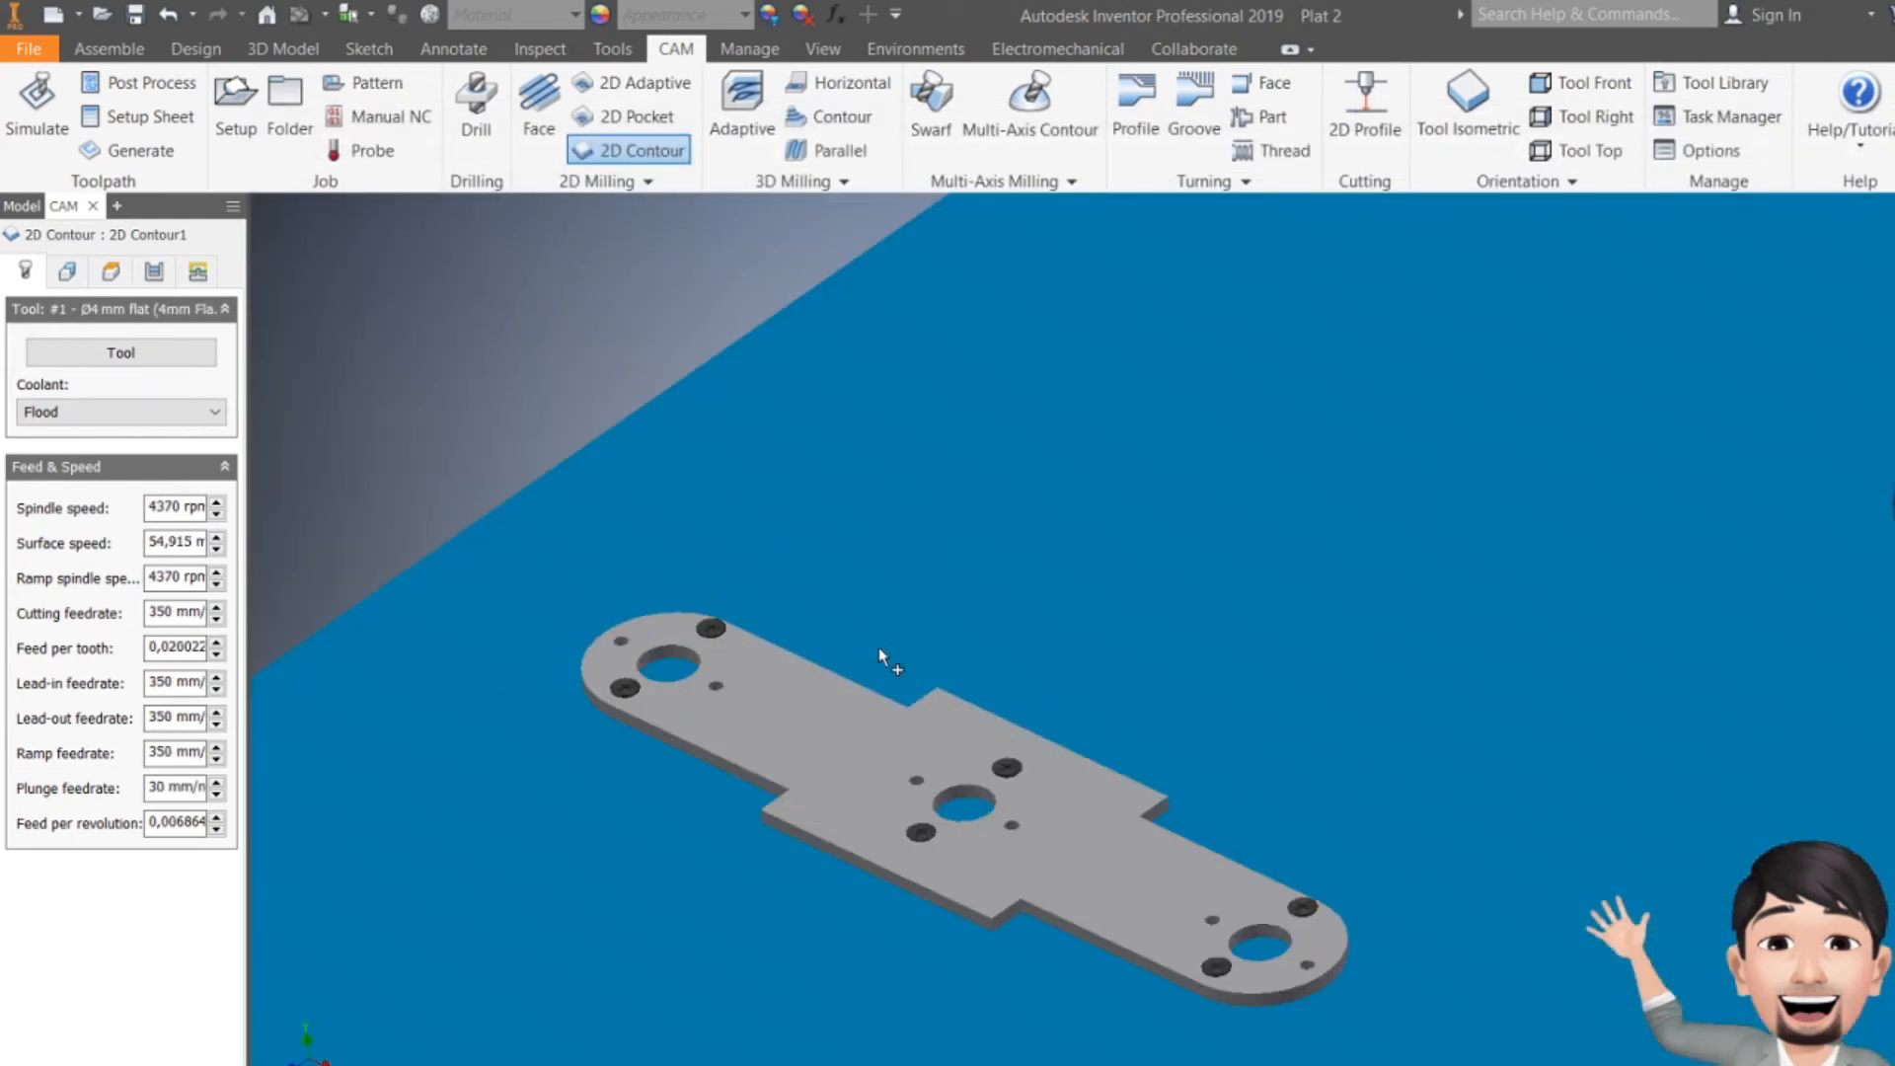
scroll(620, 642, down, 5)
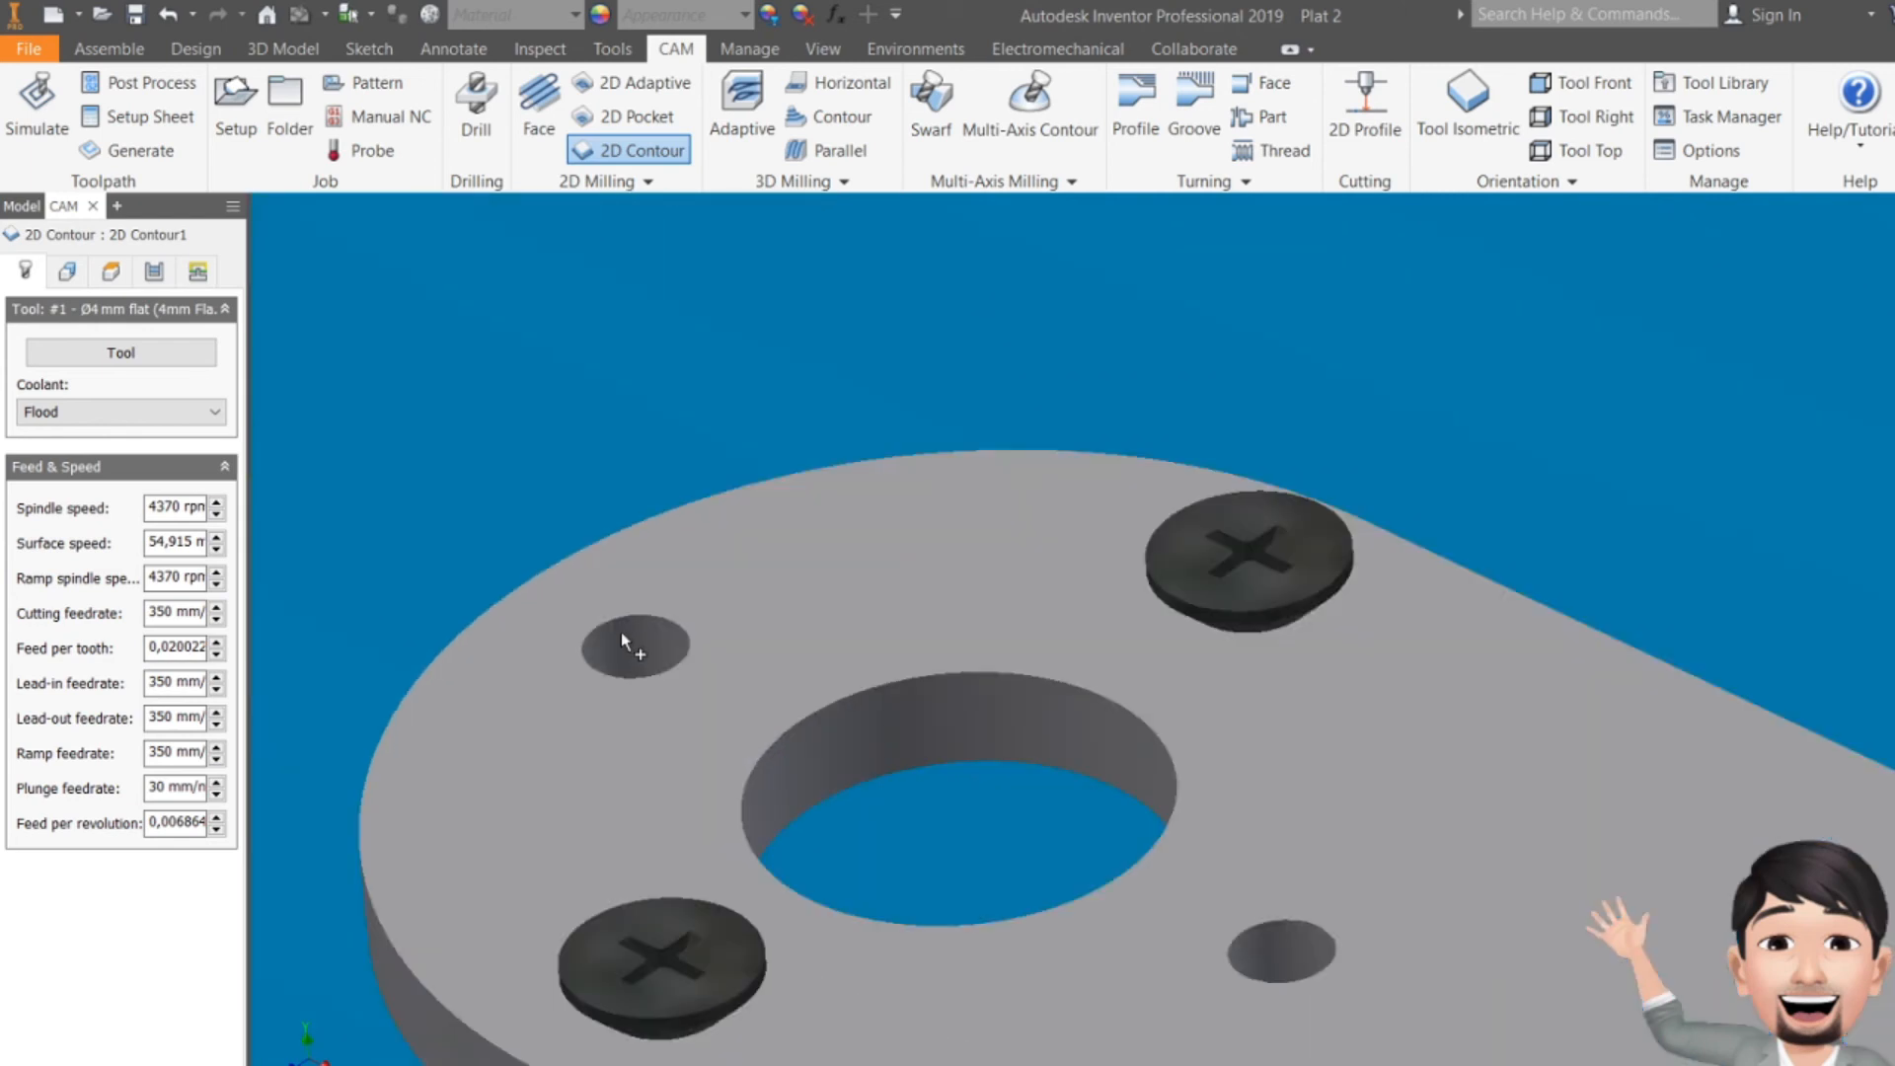
scroll(620, 640, up, 5)
click(70, 269)
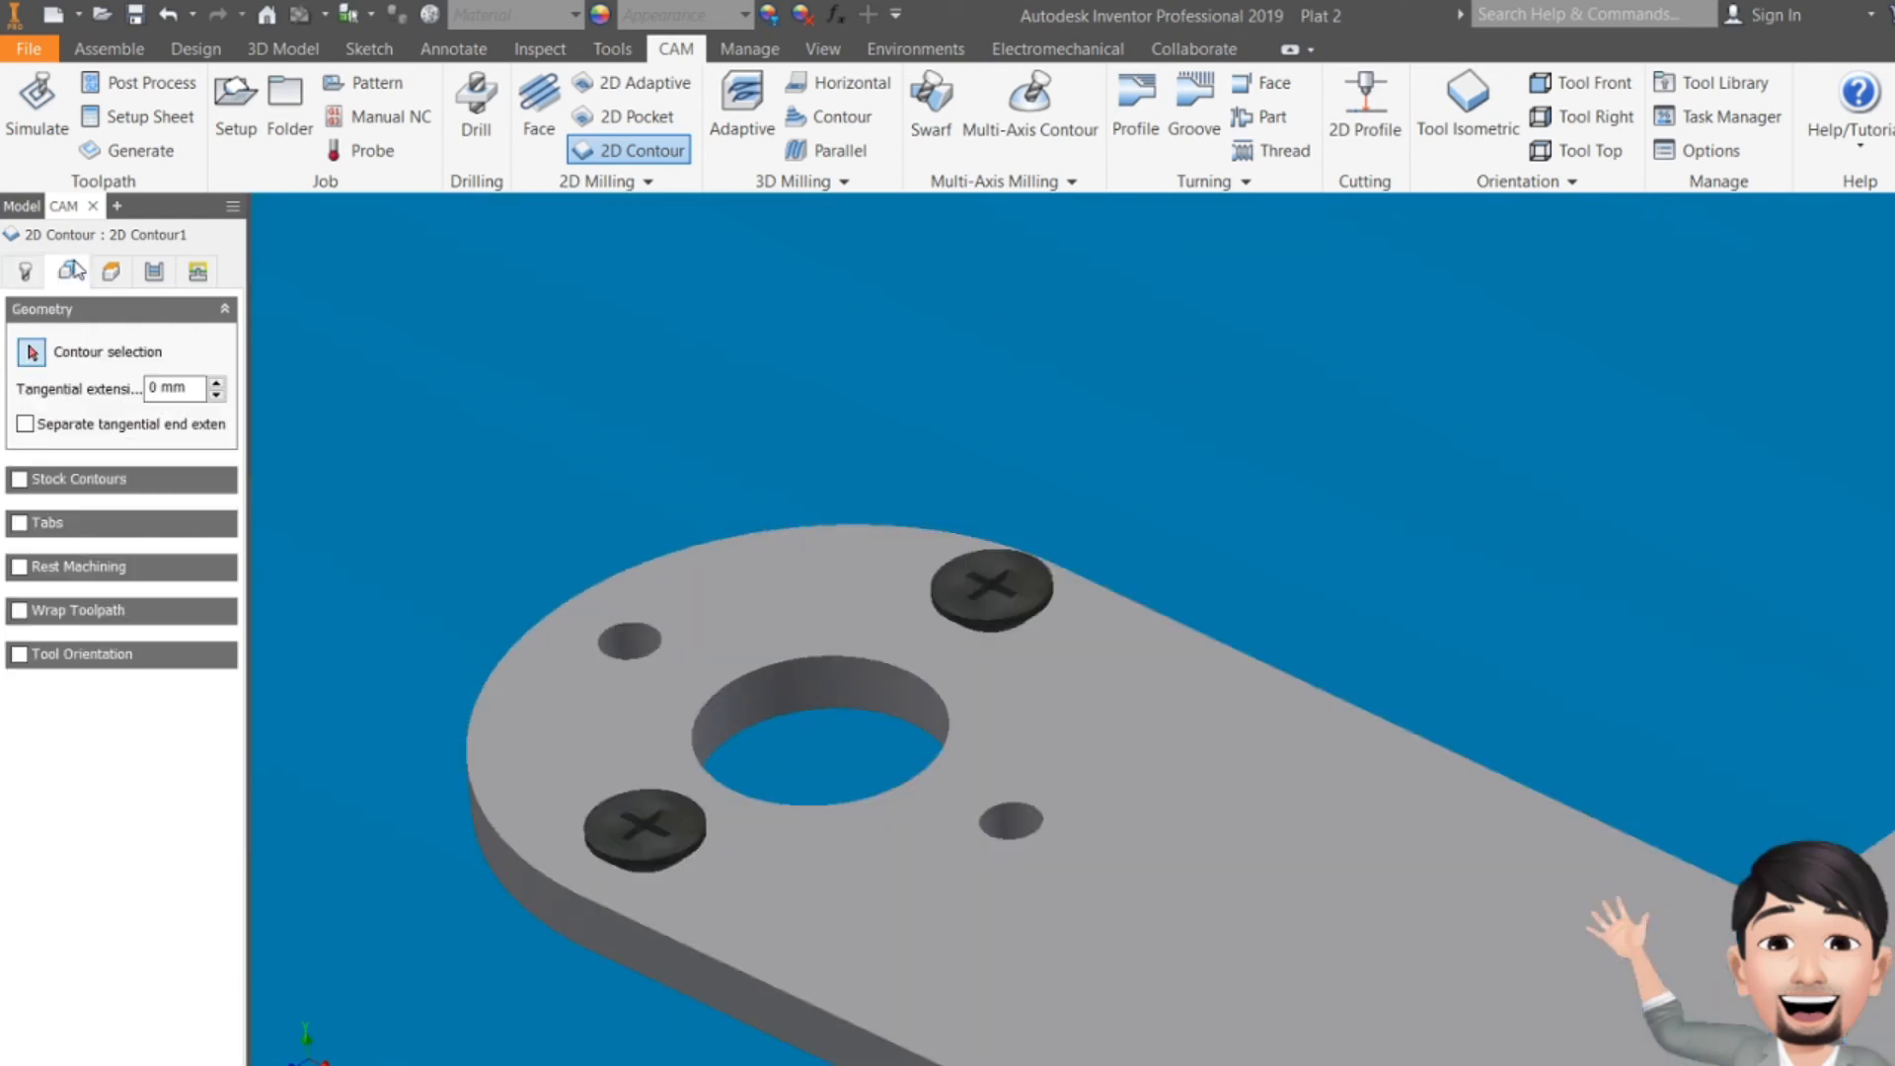
scroll(576, 520, up, 2)
scroll(498, 680, up, 5)
scroll(508, 706, down, 3)
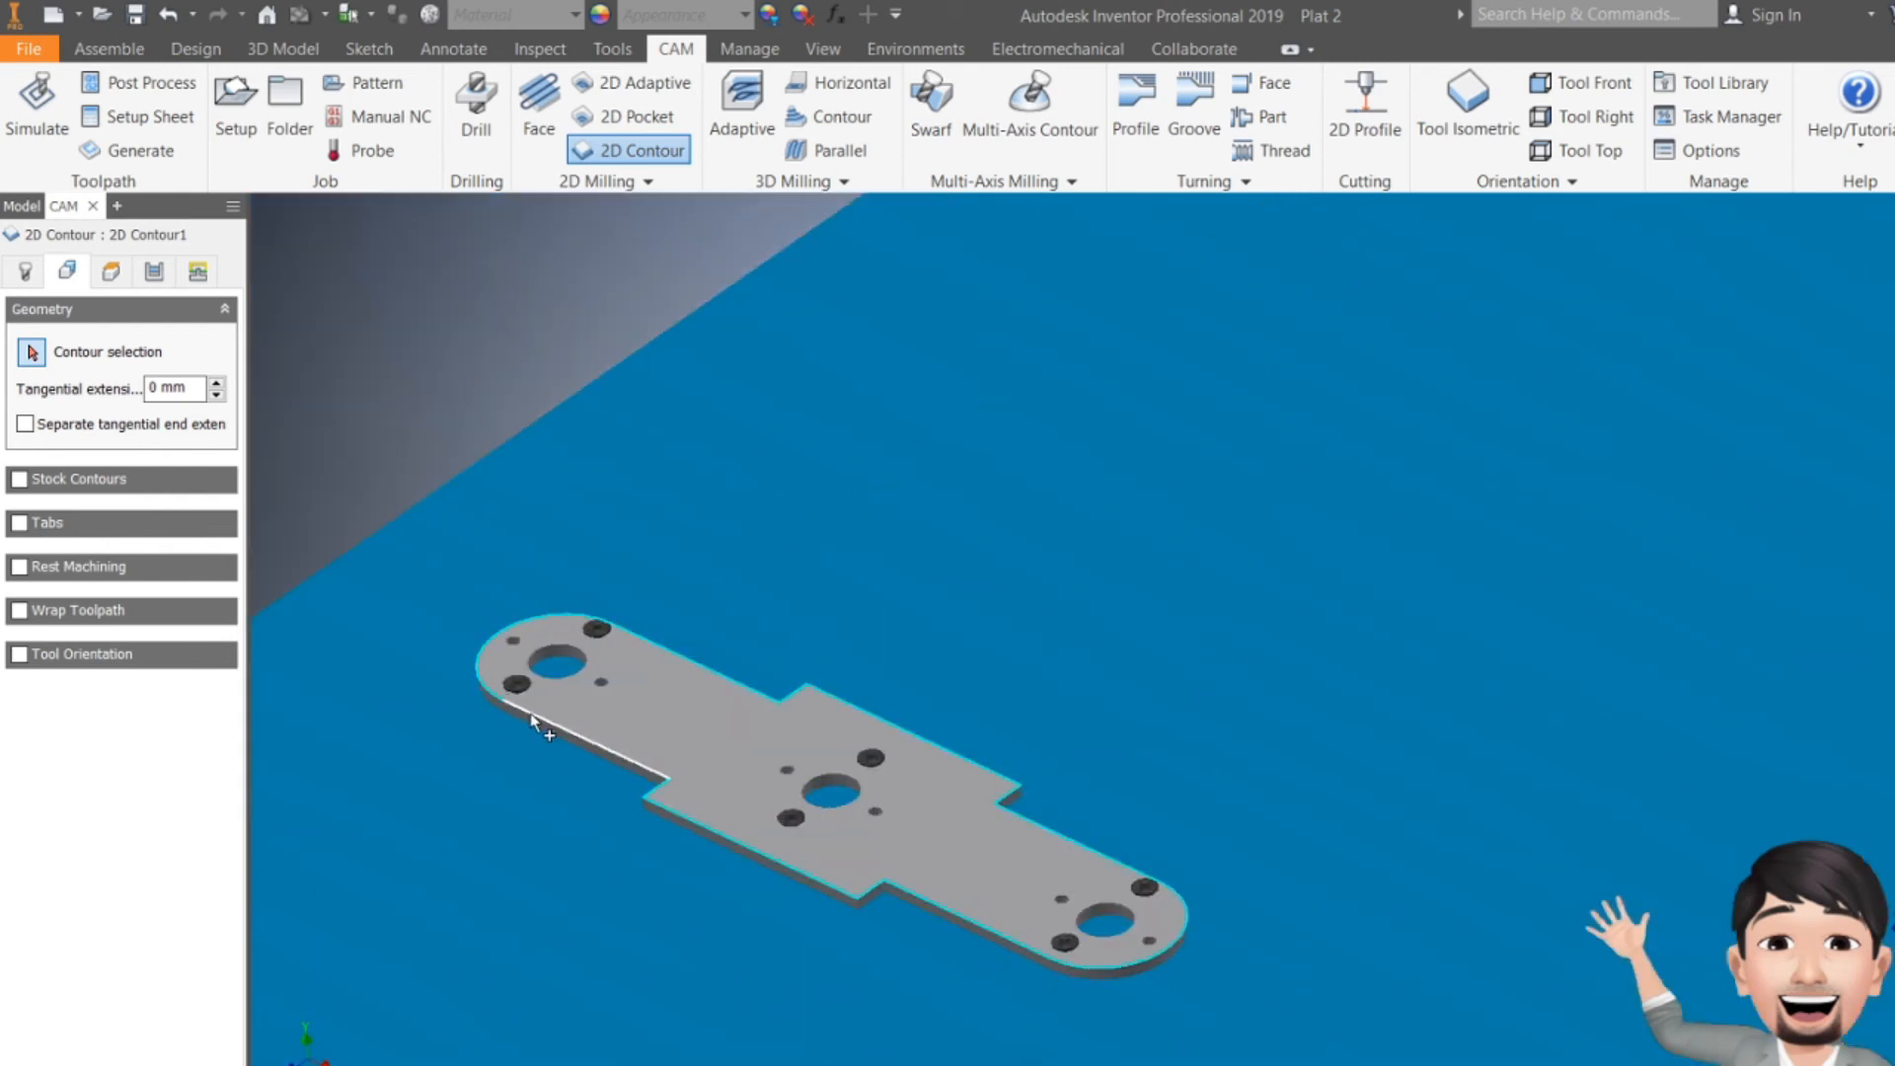
click(533, 724)
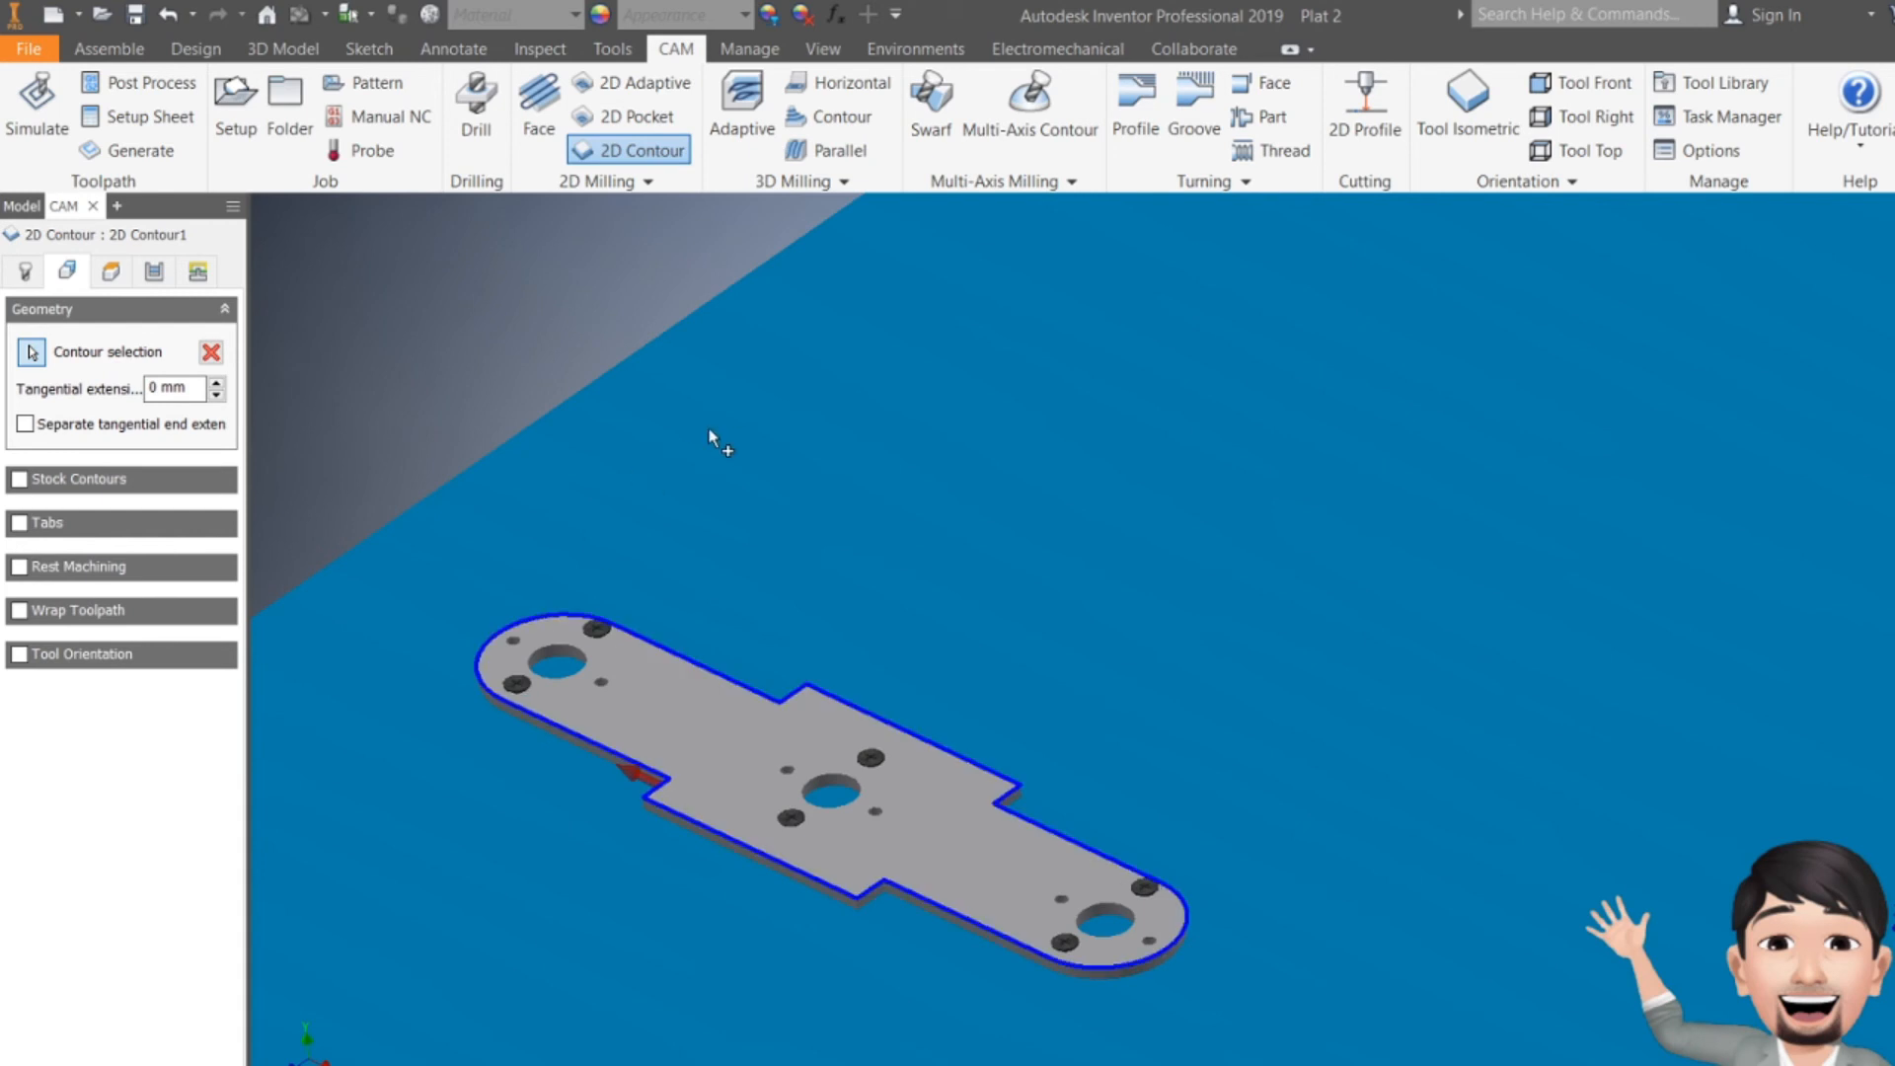
scroll(454, 588, up, 2)
scroll(464, 602, down, 5)
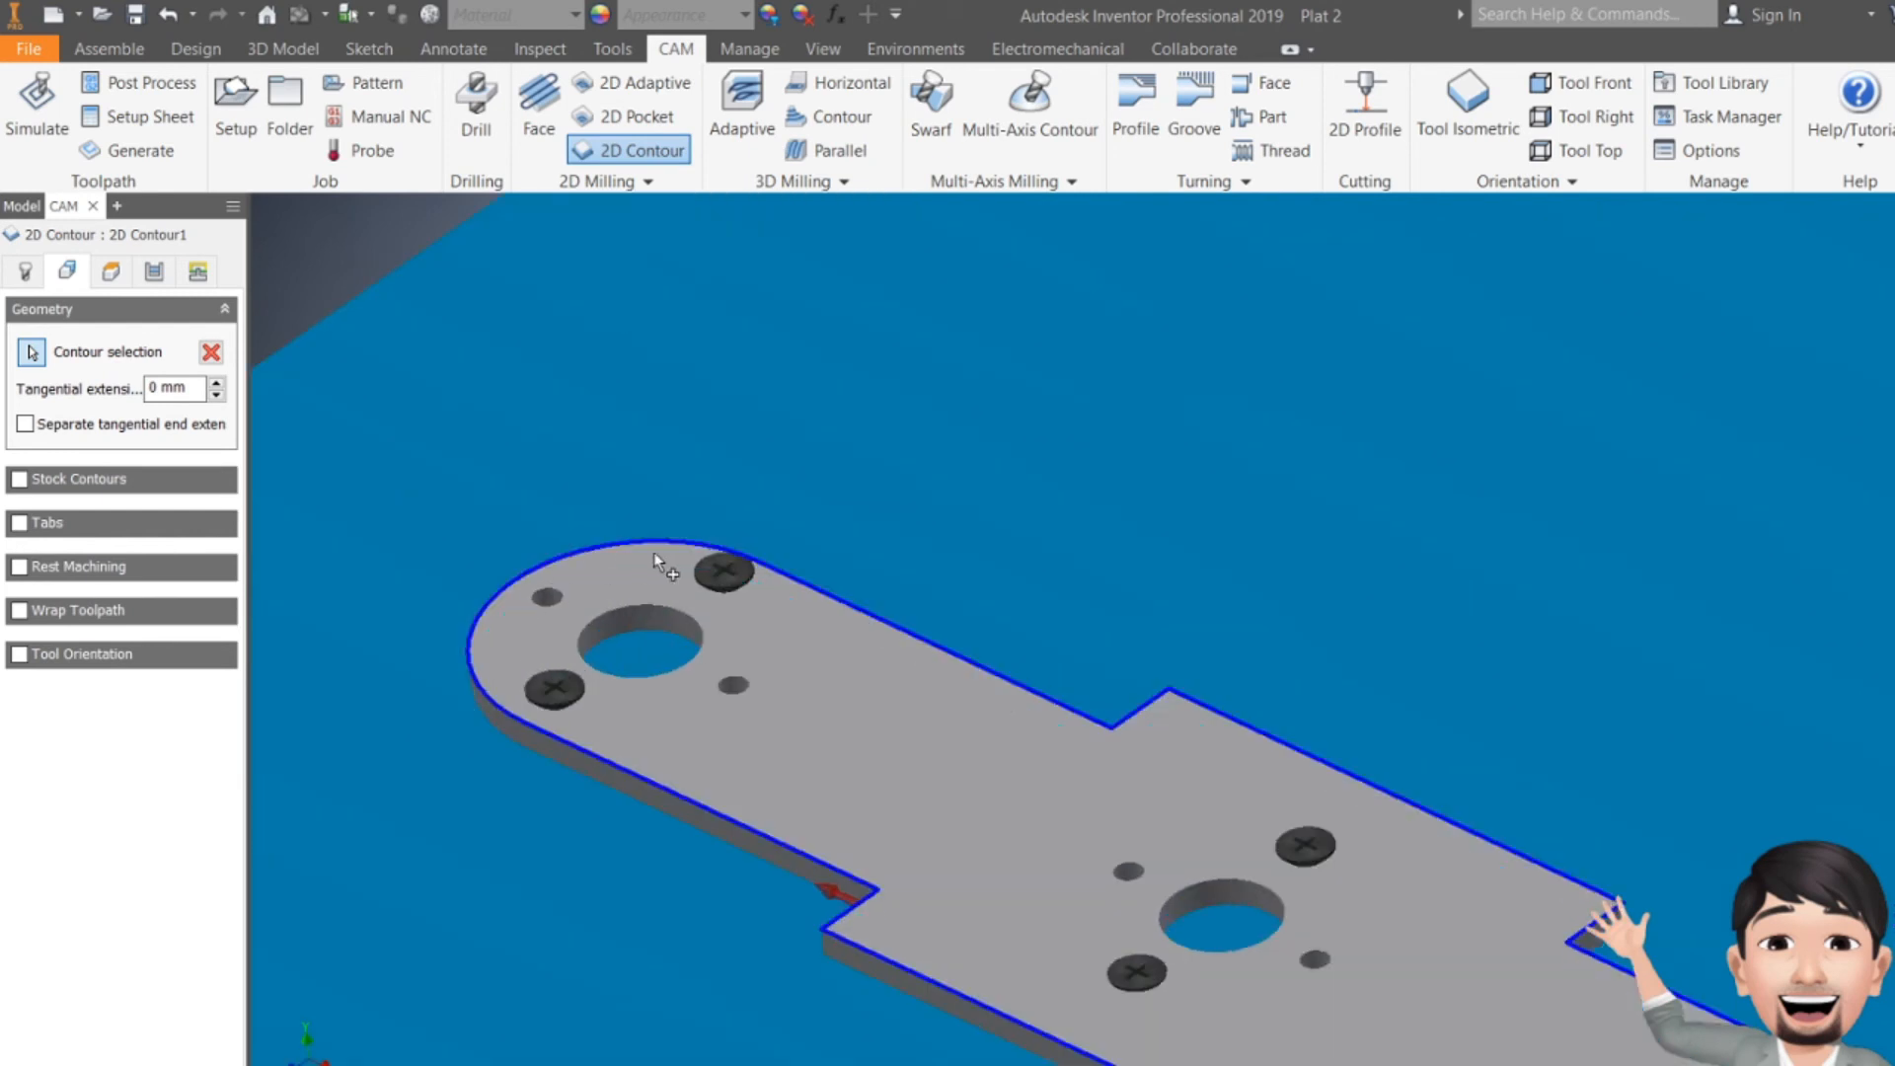
- Check the 2D Contour's height planes from the side and set the bottom height reference to Model top
click(110, 274)
scroll(970, 549, up, 3)
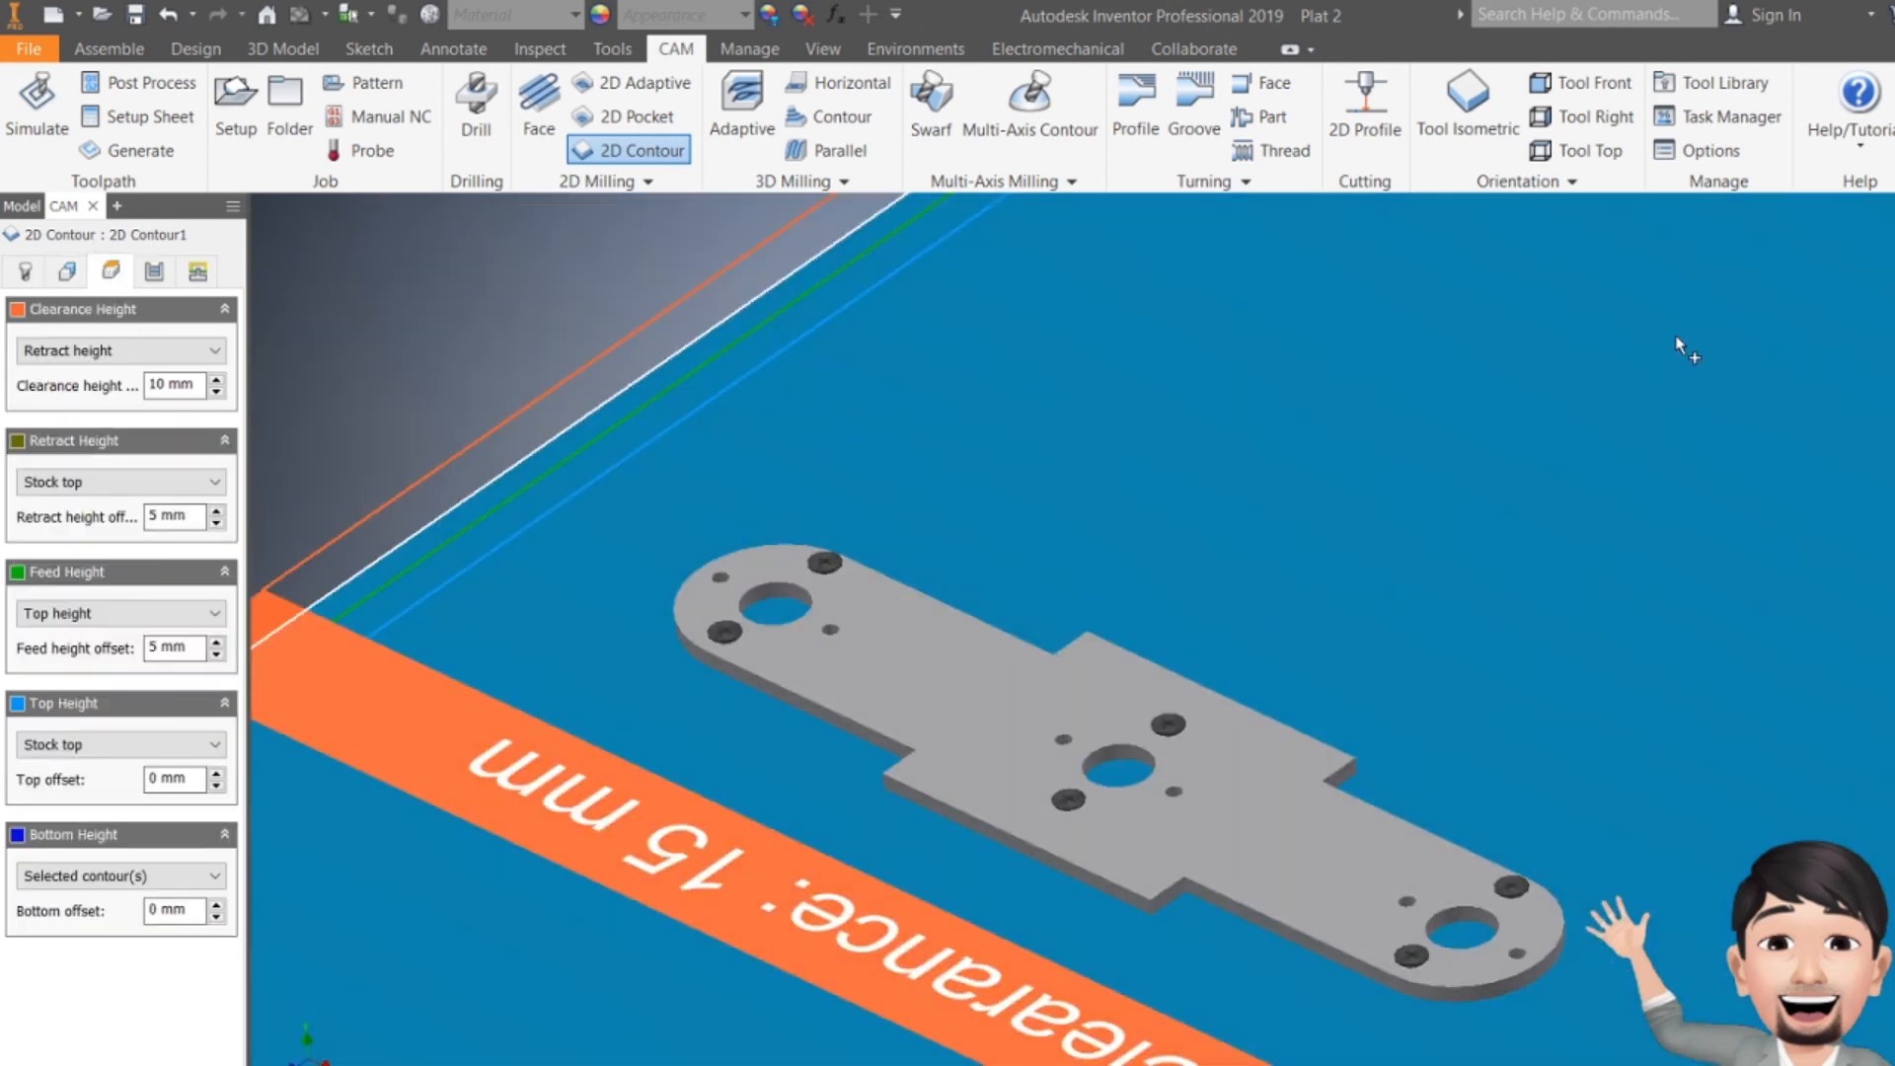
scroll(778, 620, down, 9)
scroll(1007, 859, down, 3)
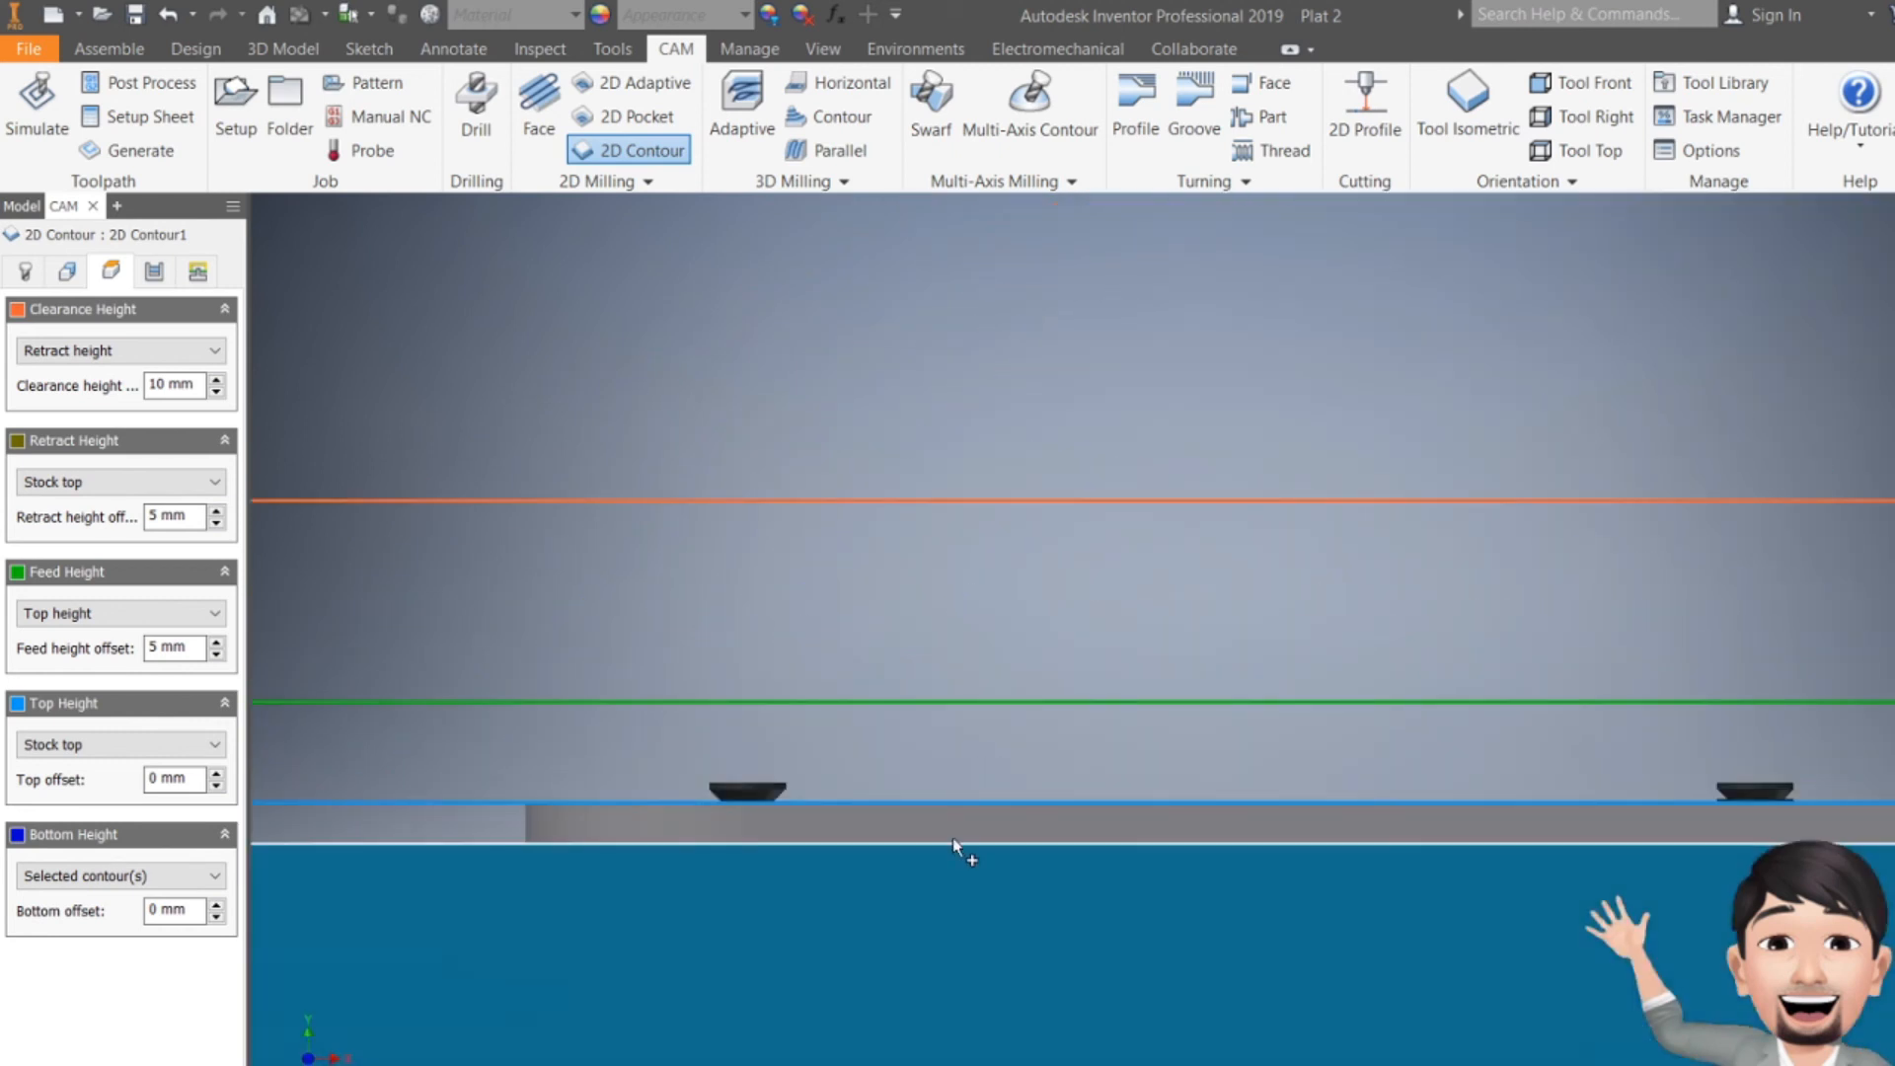
click(145, 877)
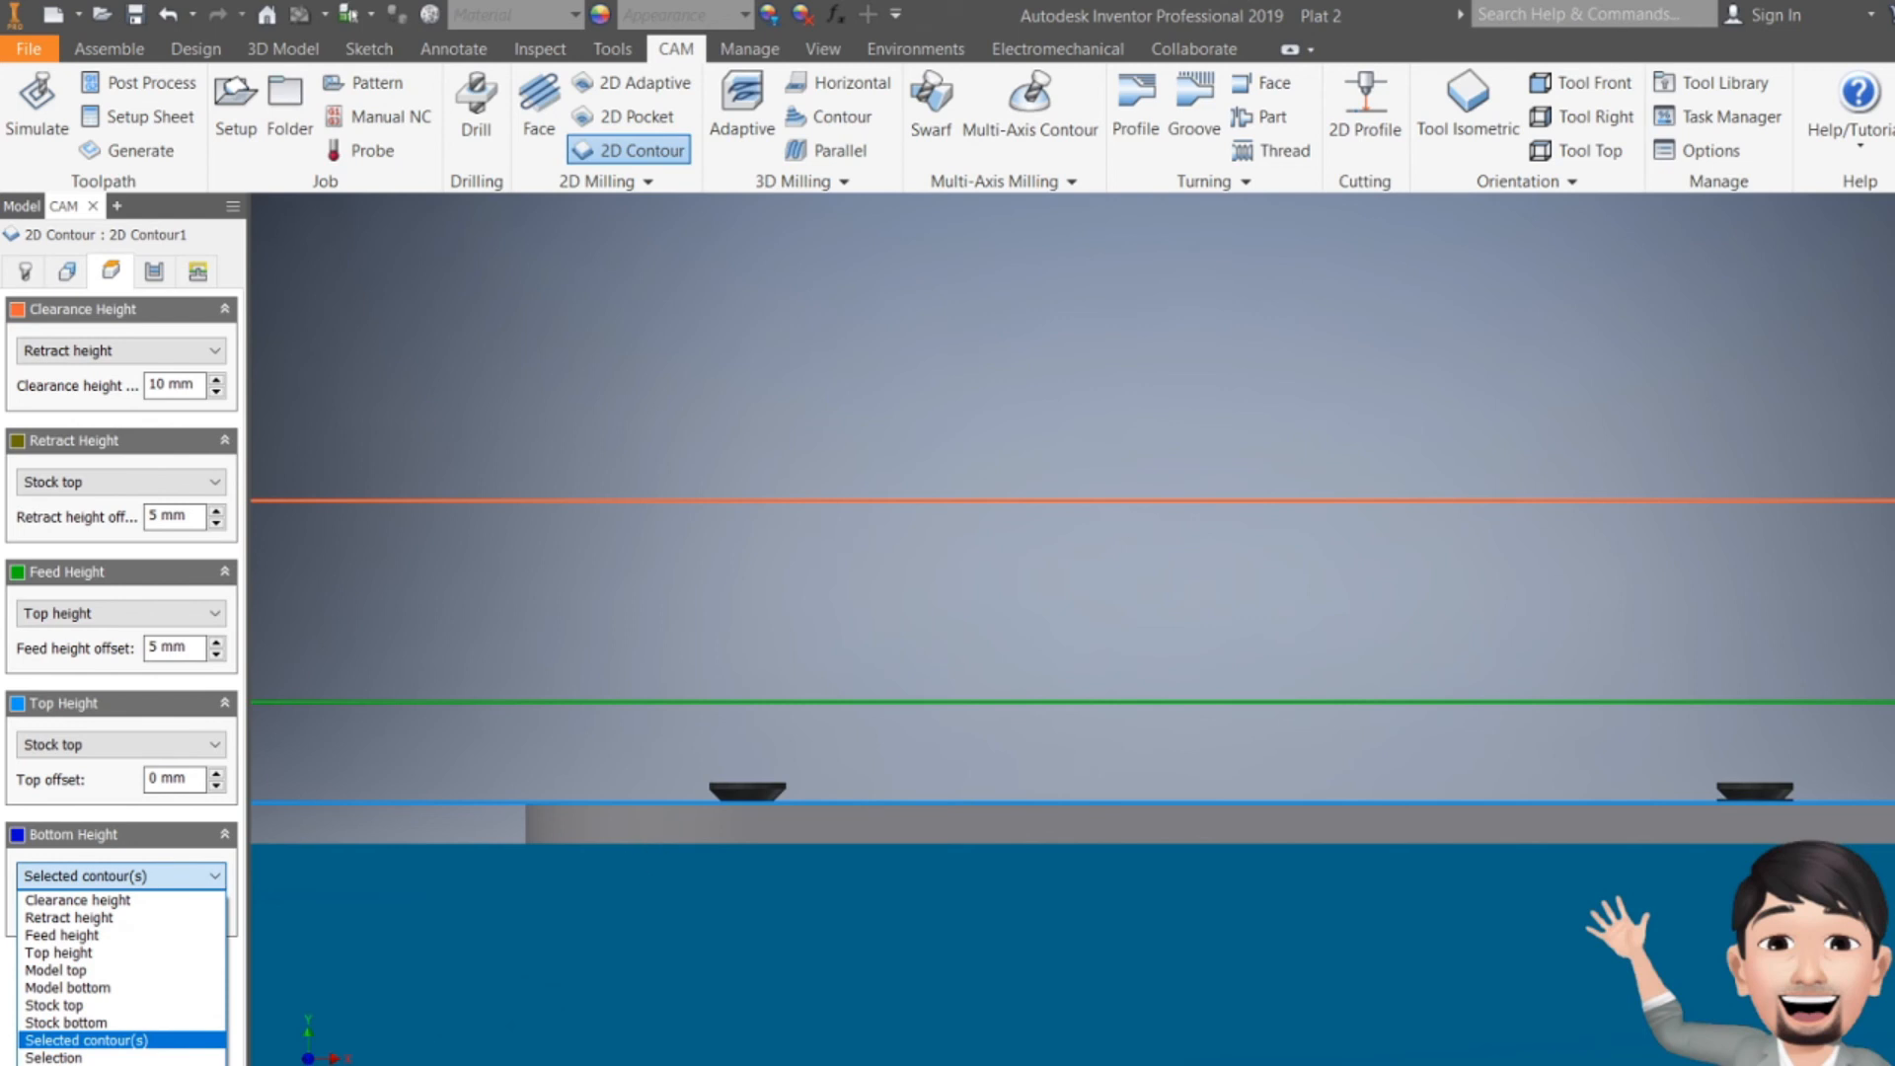
click(1007, 631)
shift+middle_drag(1007, 632, 1011, 681)
scroll(1107, 648, up, 5)
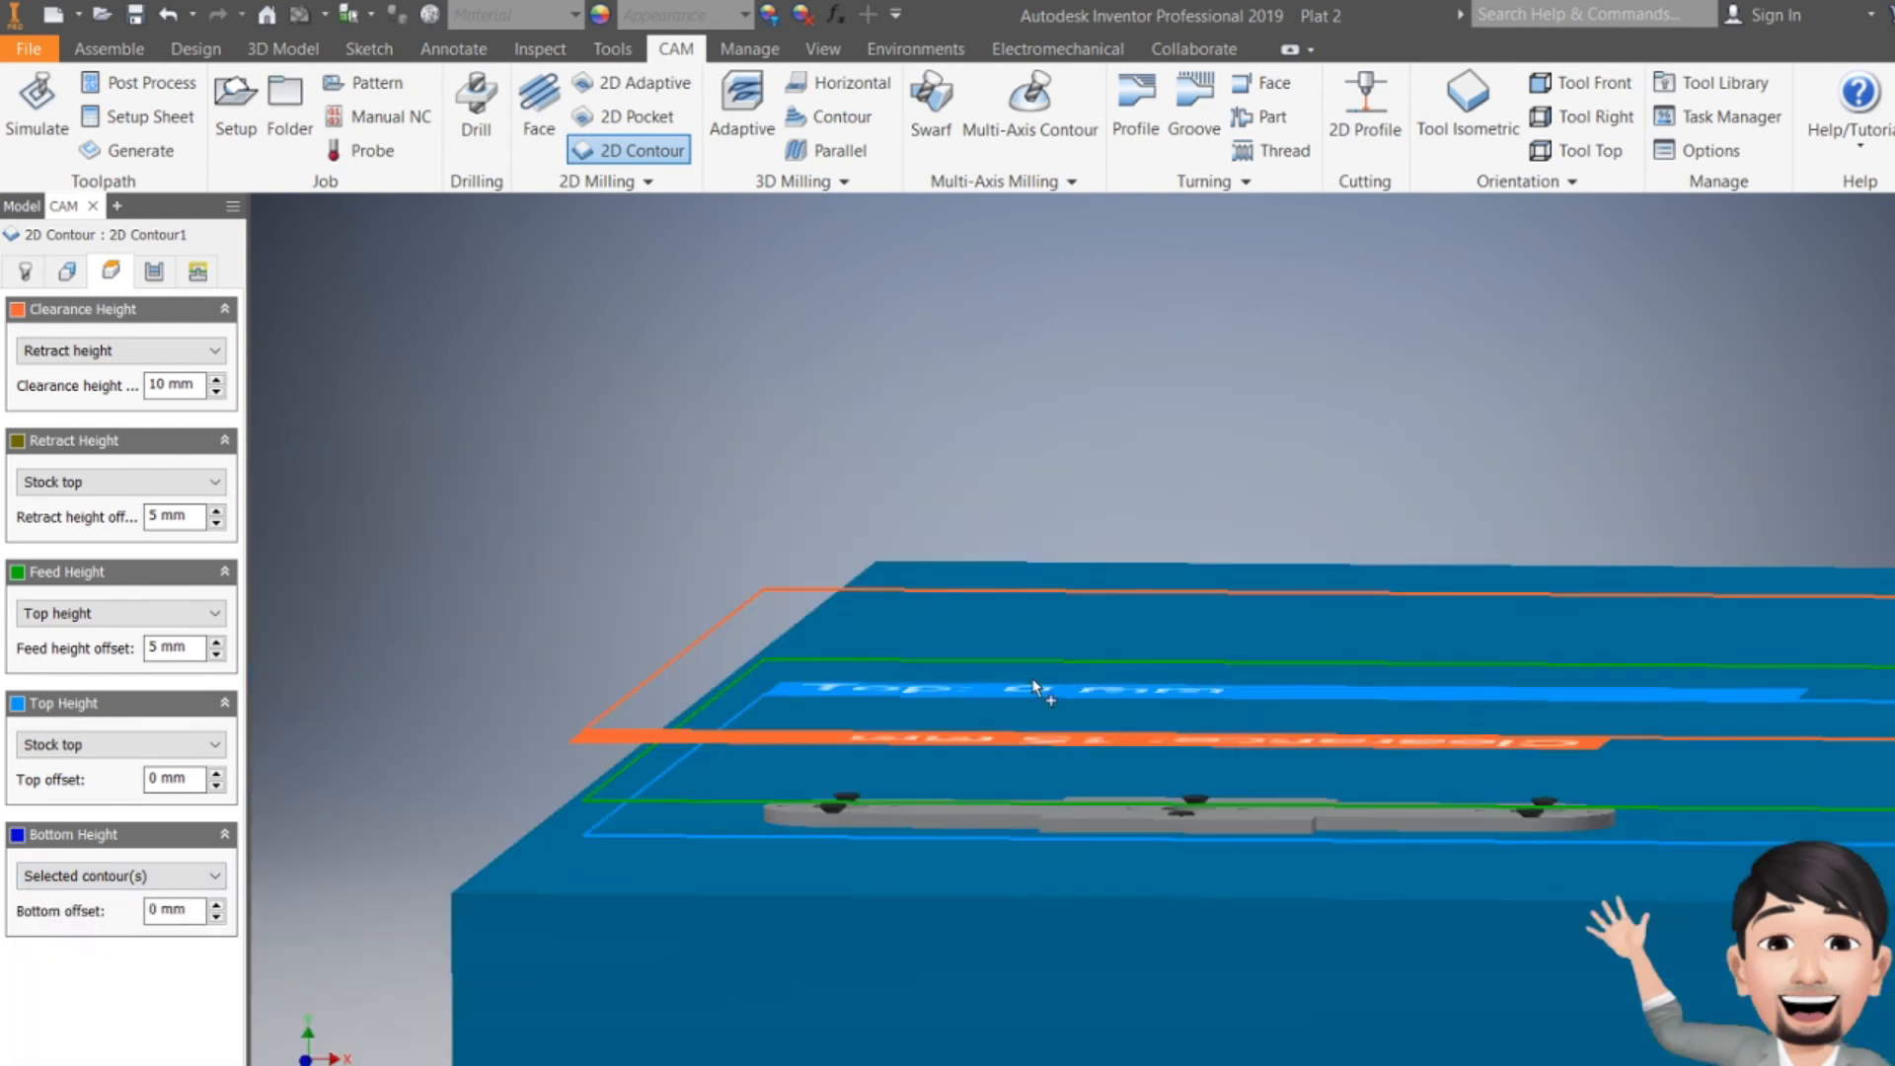
scroll(797, 840, down, 6)
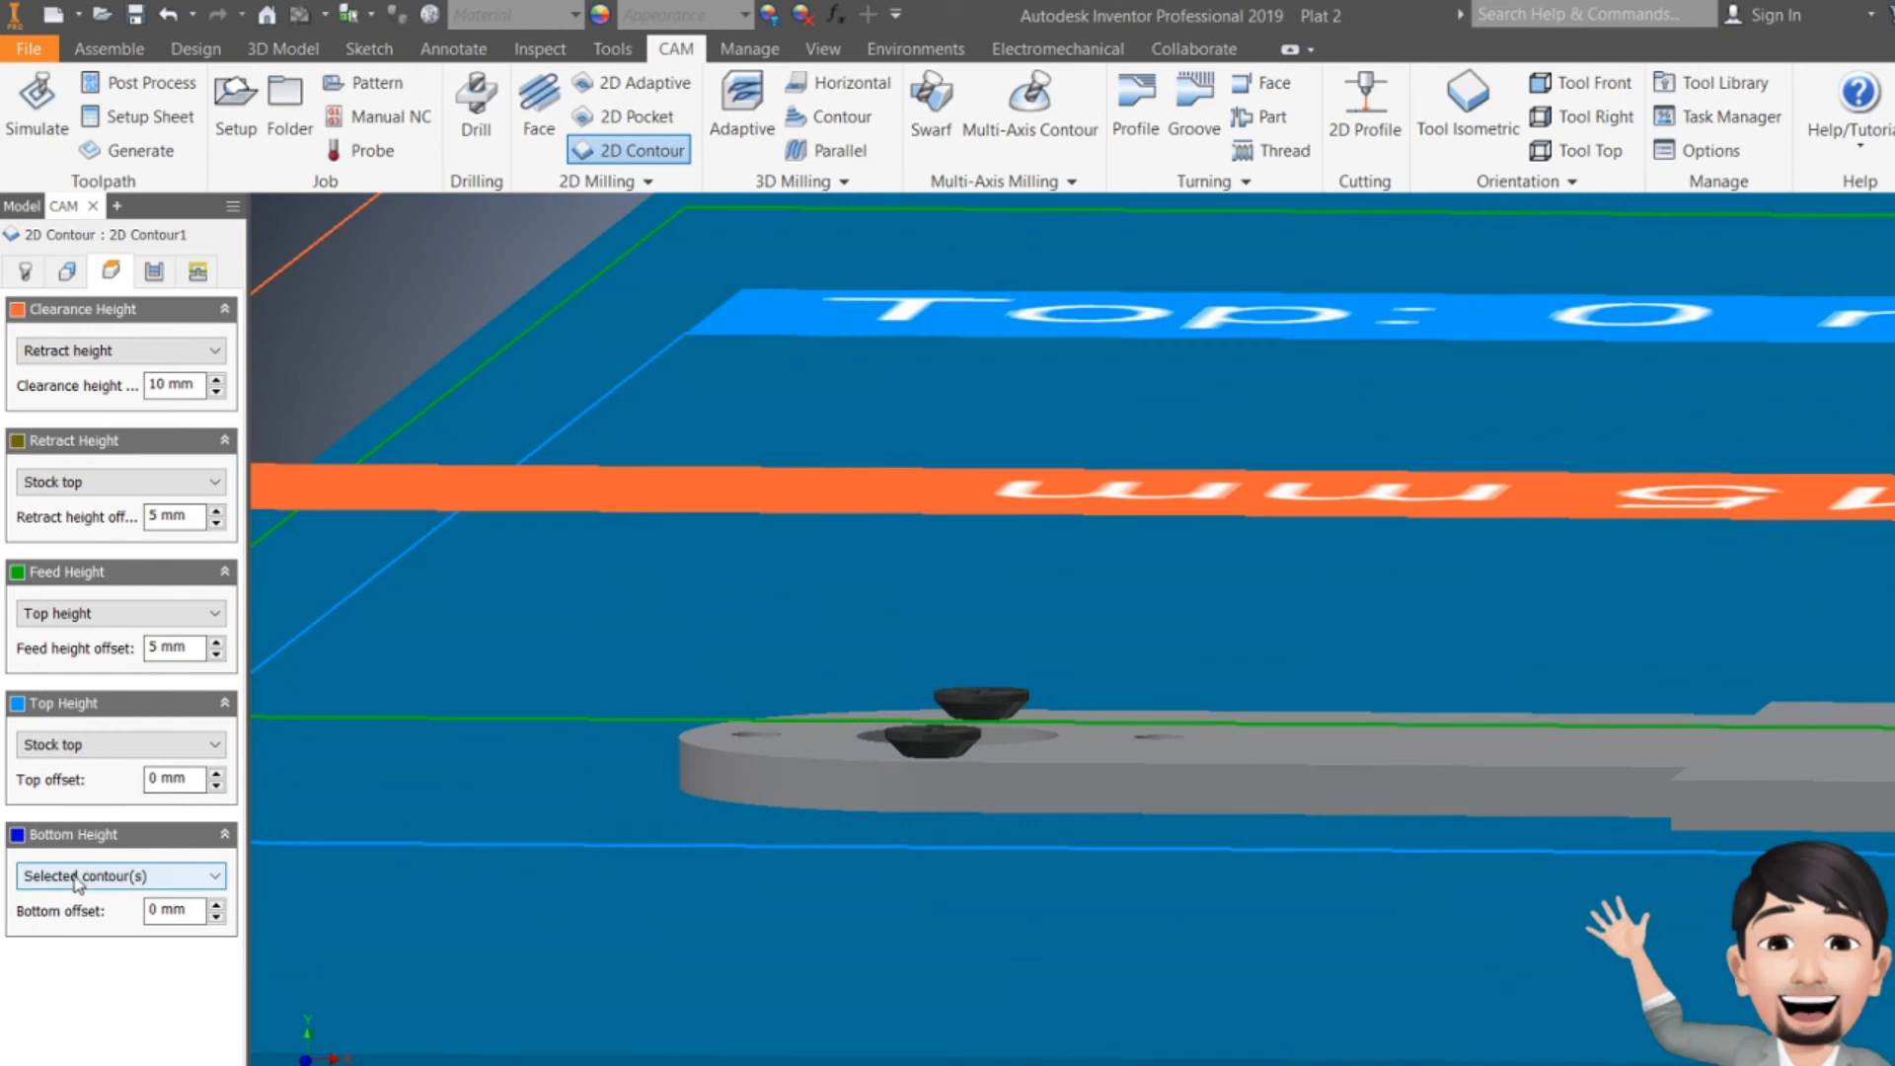
click(138, 875)
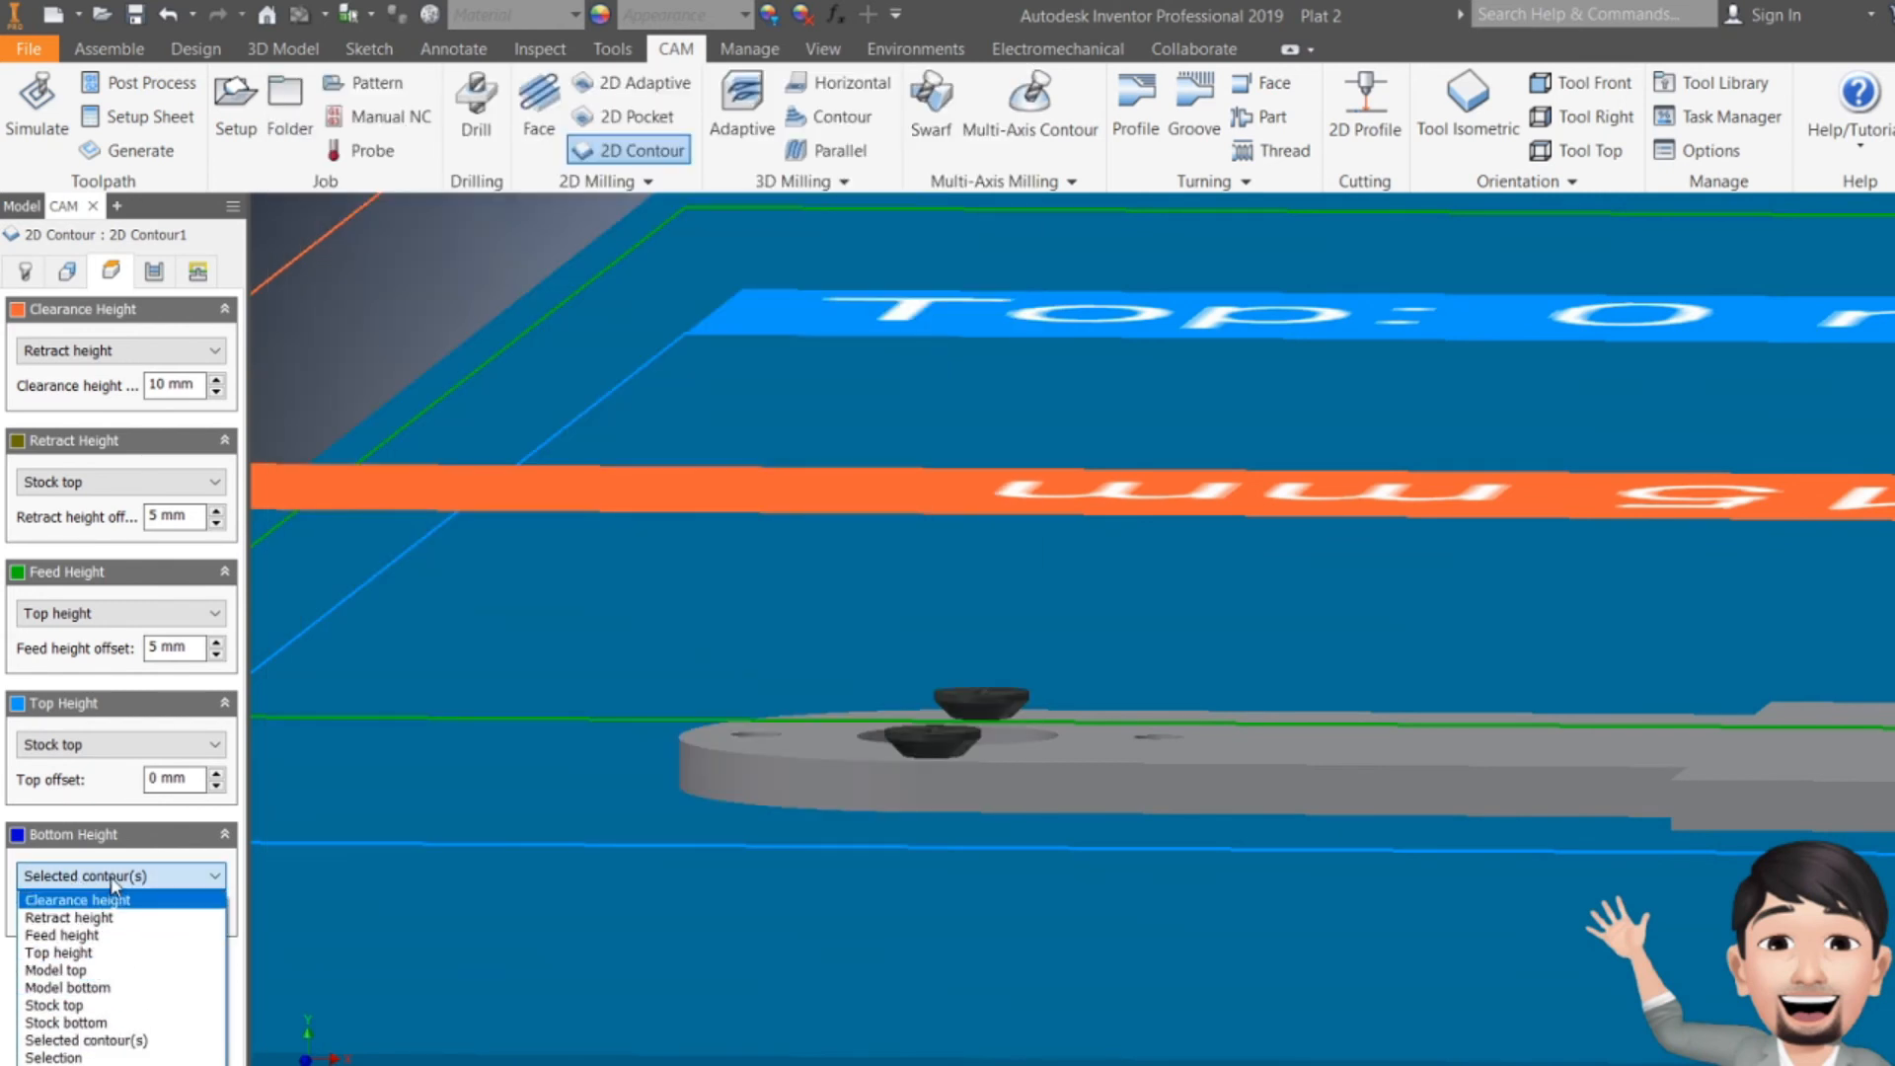
click(85, 976)
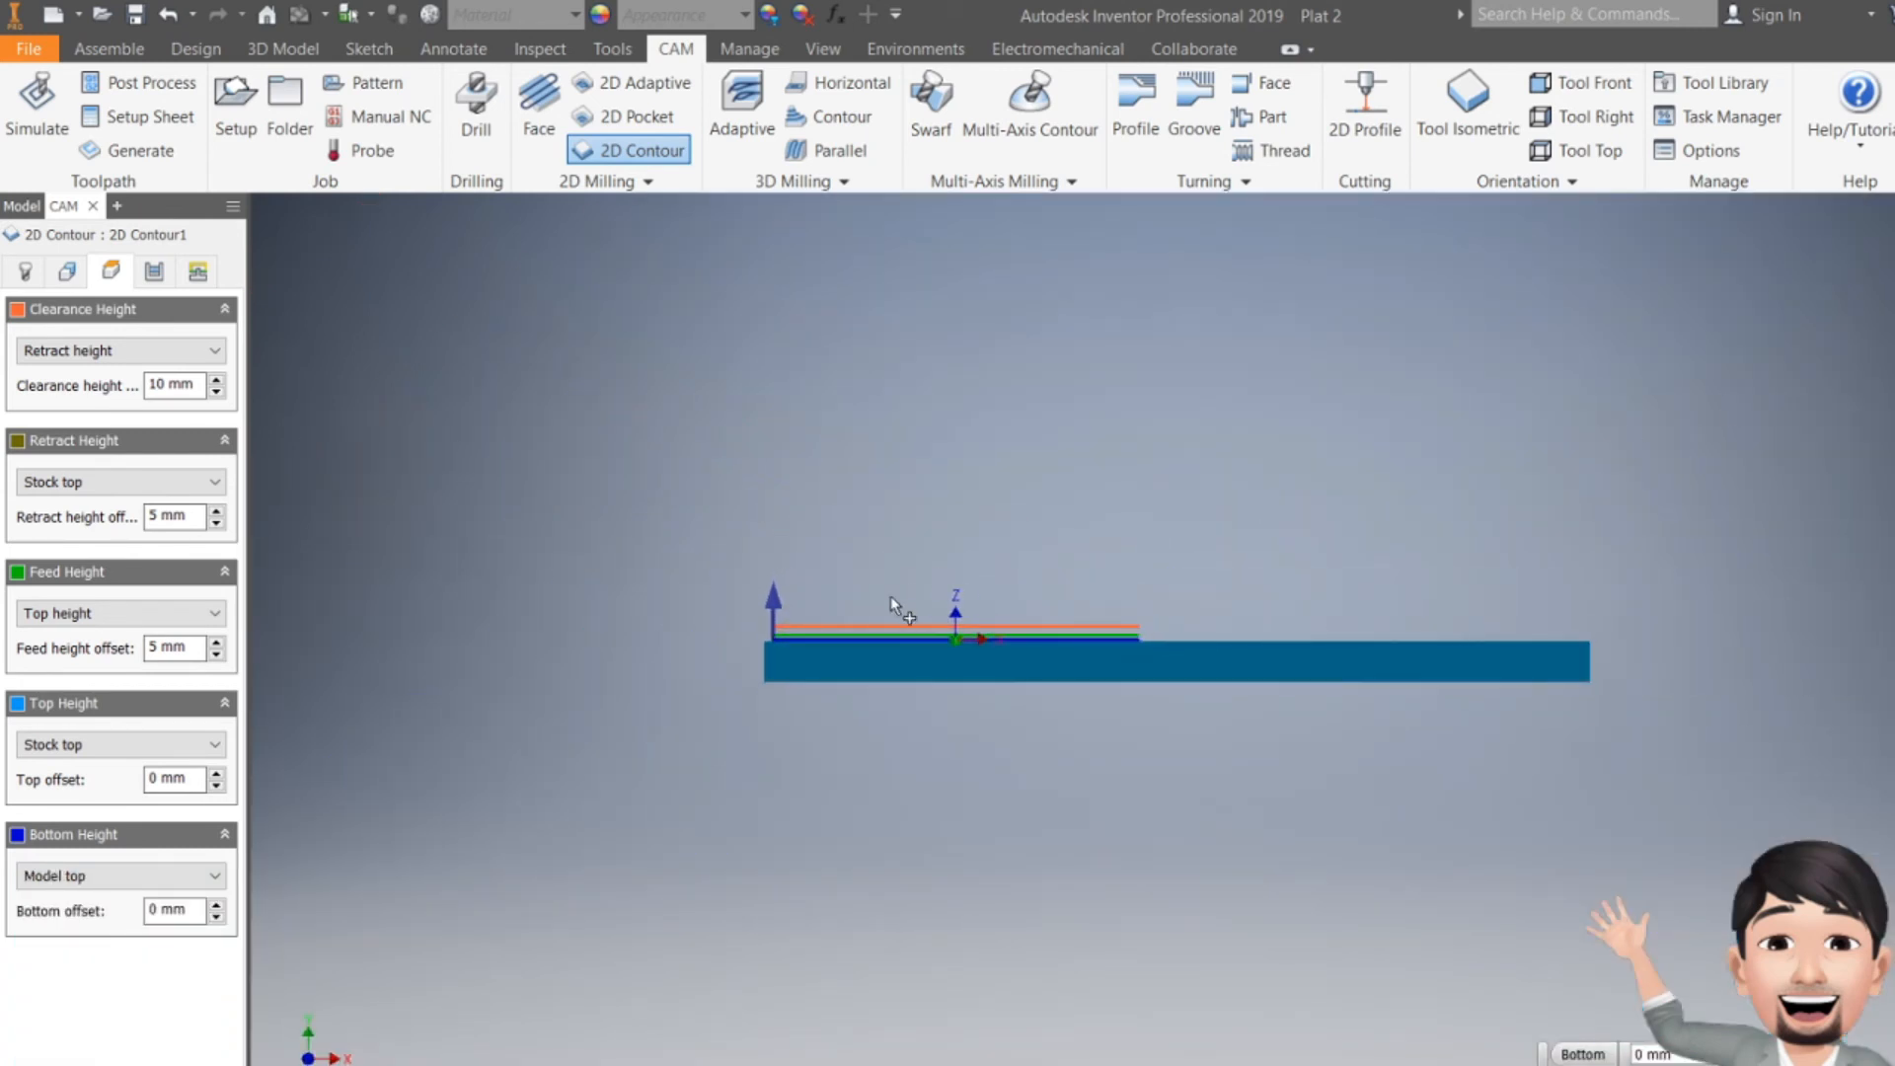
- Set the 2D Contour's bottom offset to -2.1 mm from the model top, checking the depth against the plate's underside
scroll(810, 651, up, 4)
scroll(761, 620, up, 6)
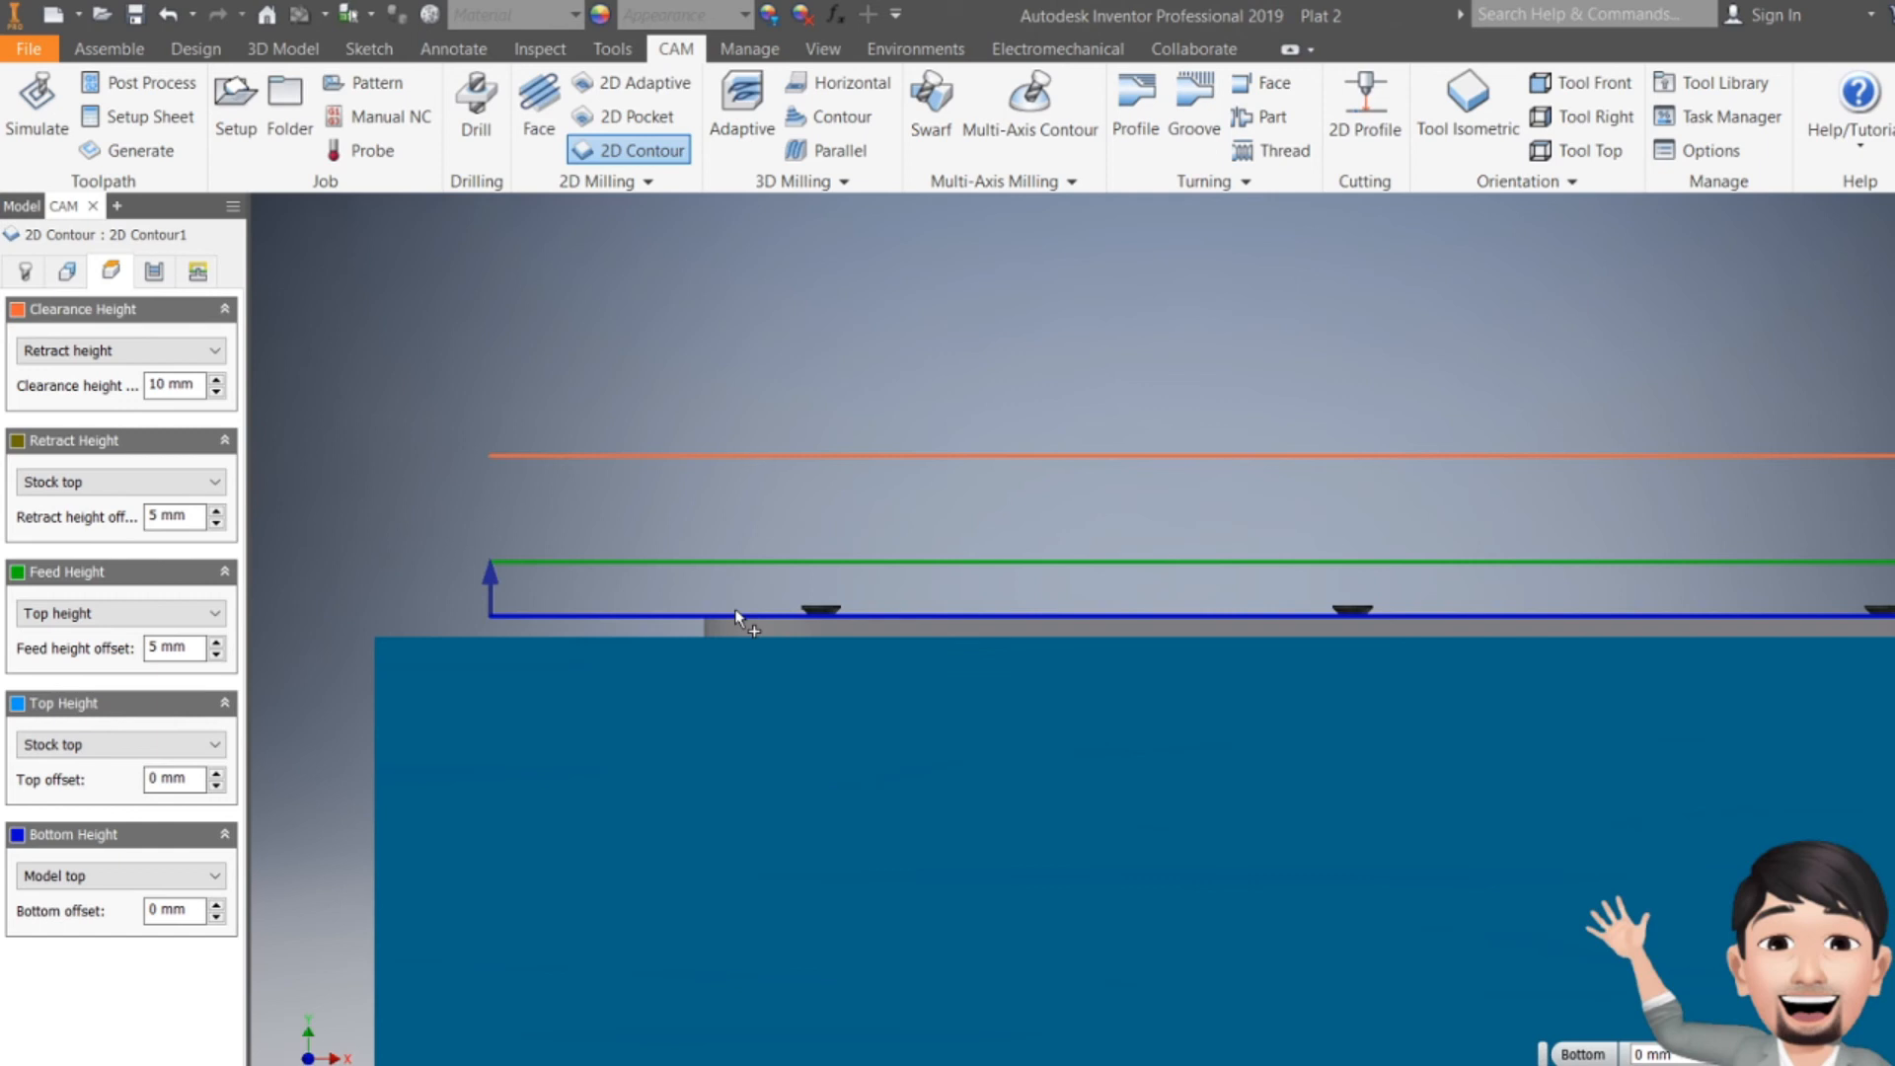
double_click(152, 910)
text(-2.5)
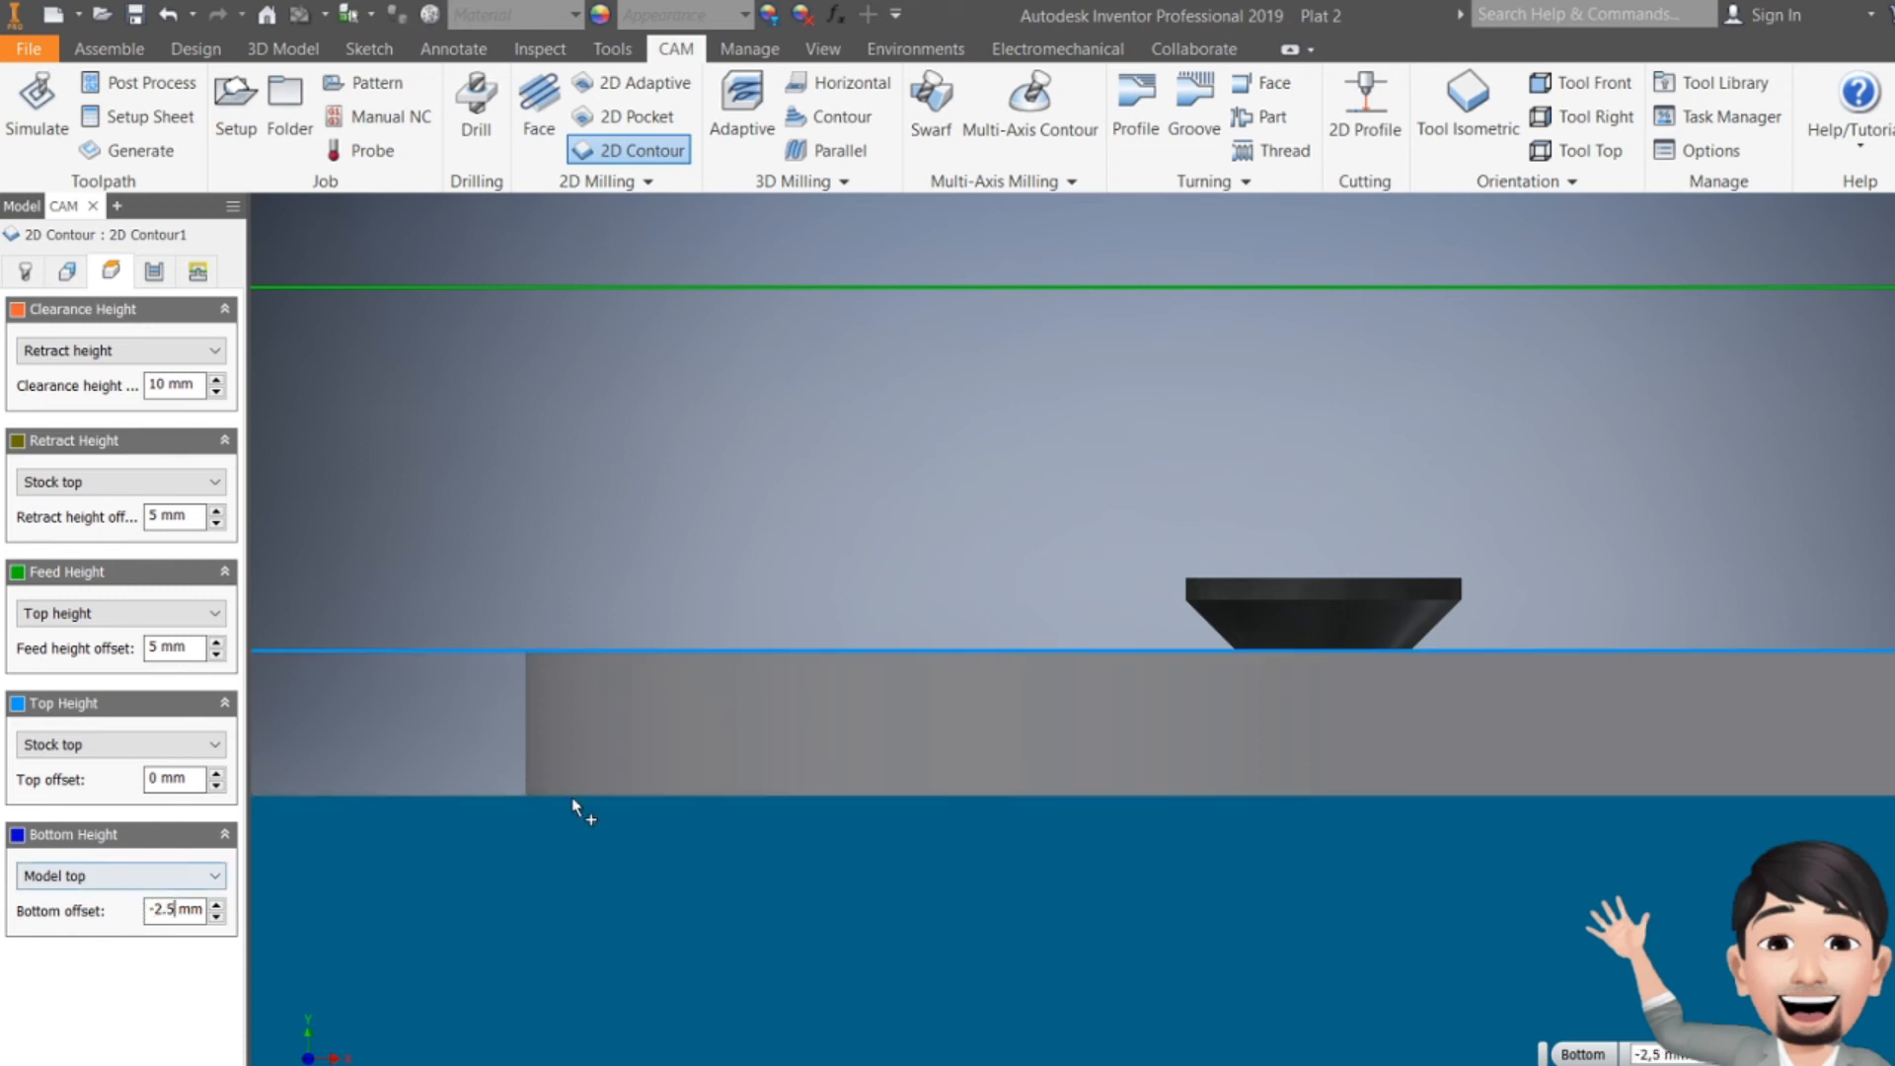
scroll(575, 804, up, 5)
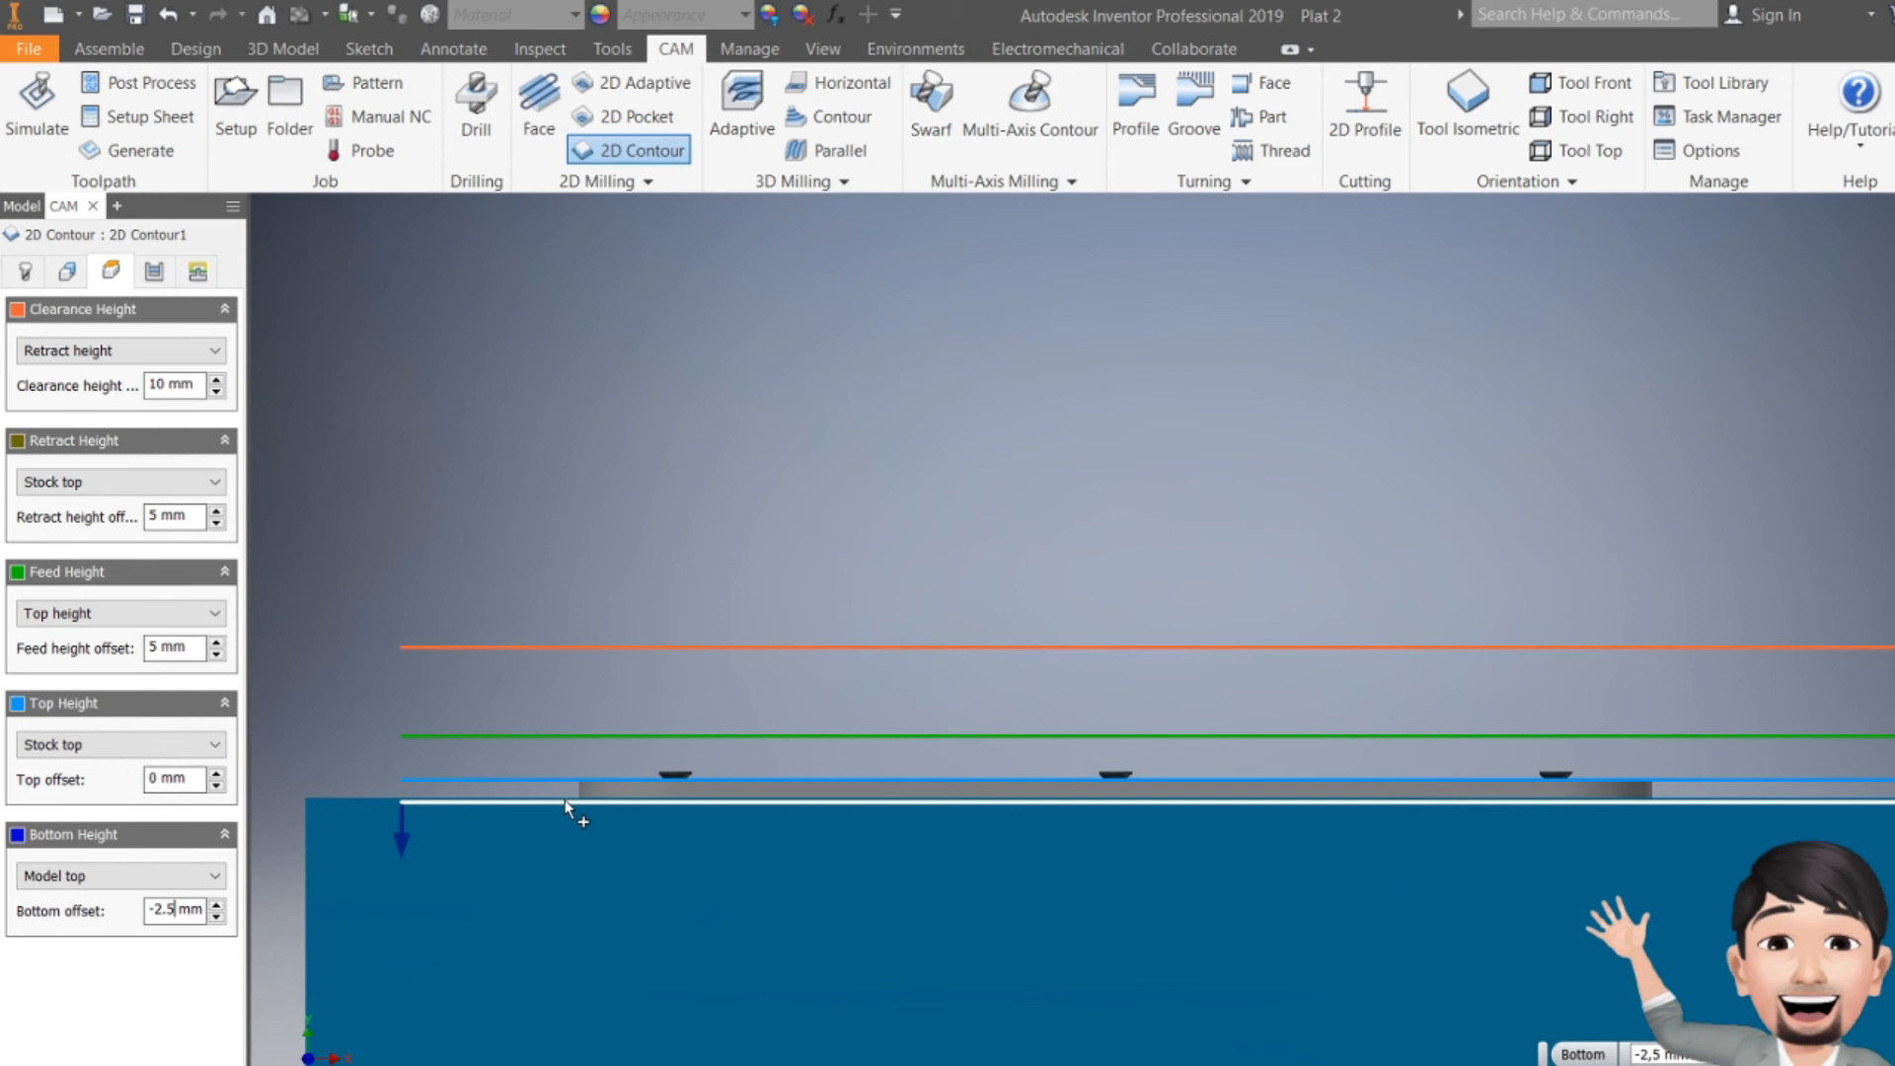
scroll(573, 801, down, 5)
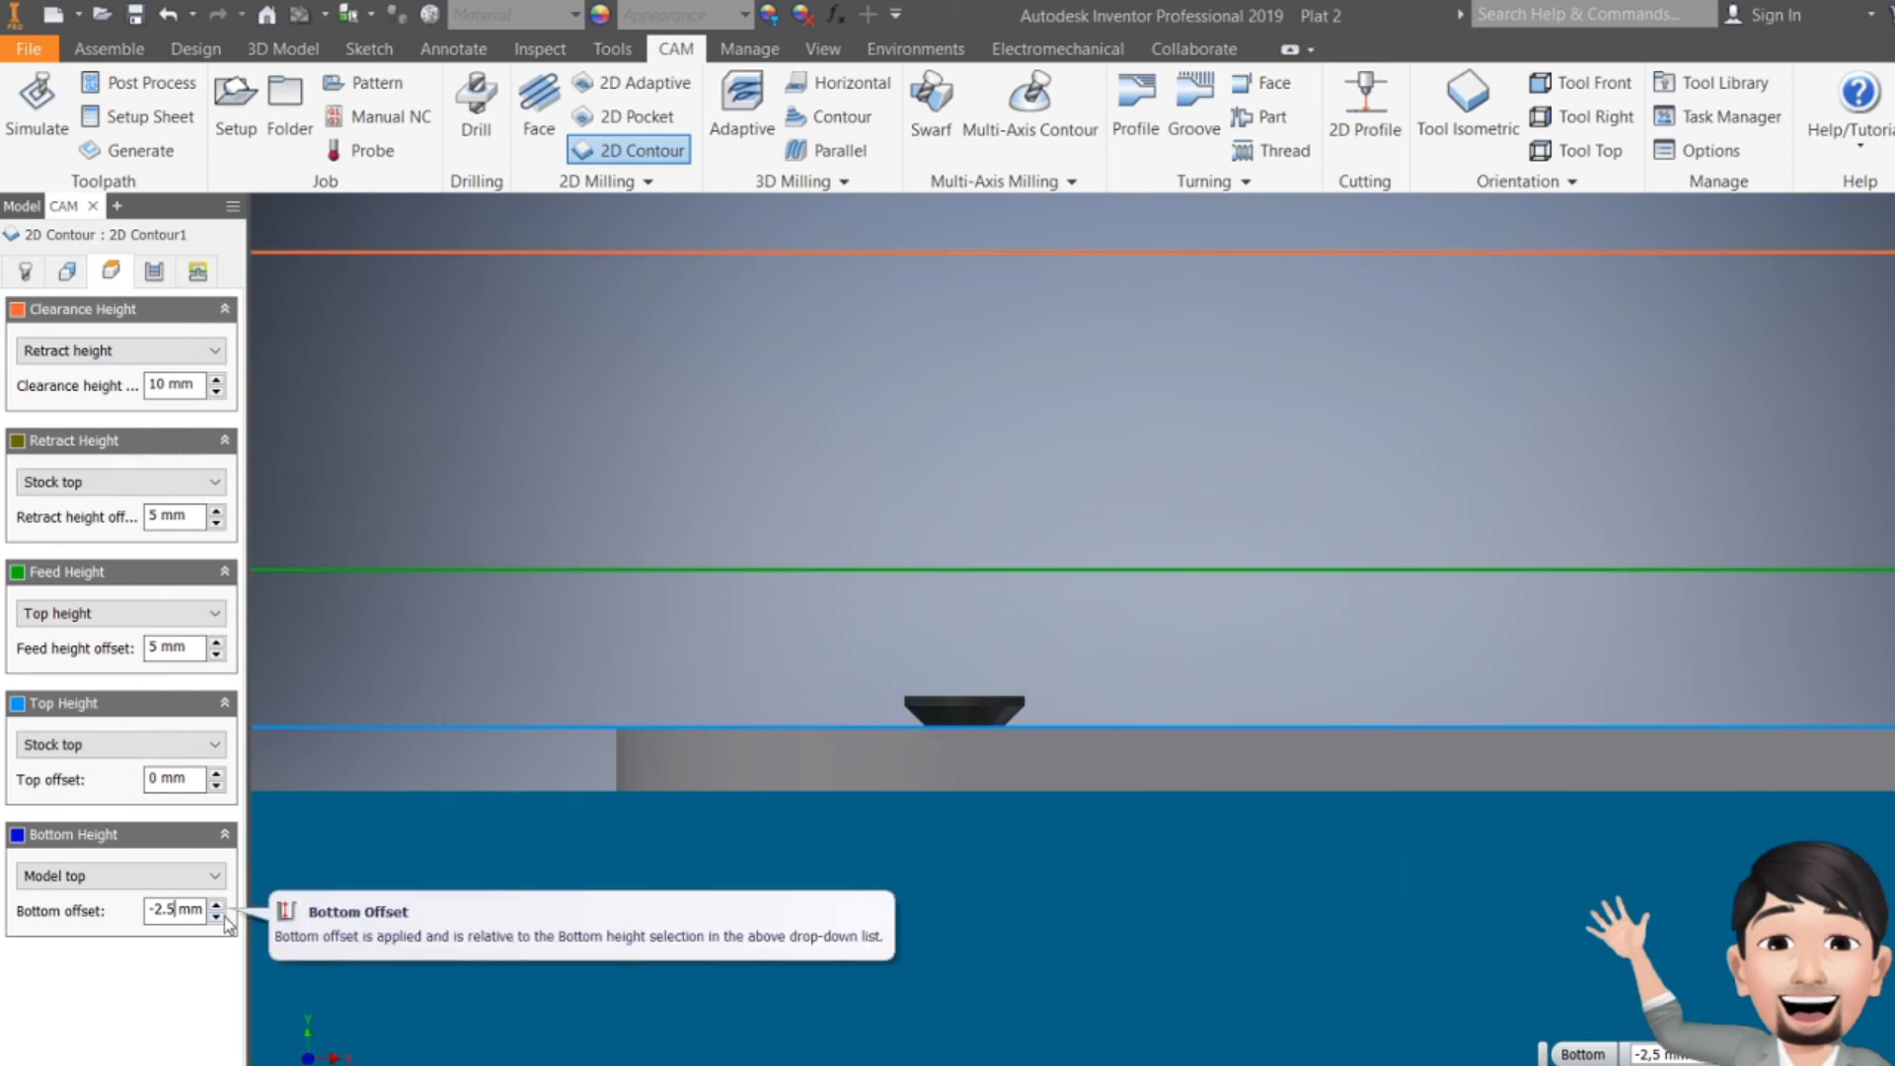
key(BackSpace)
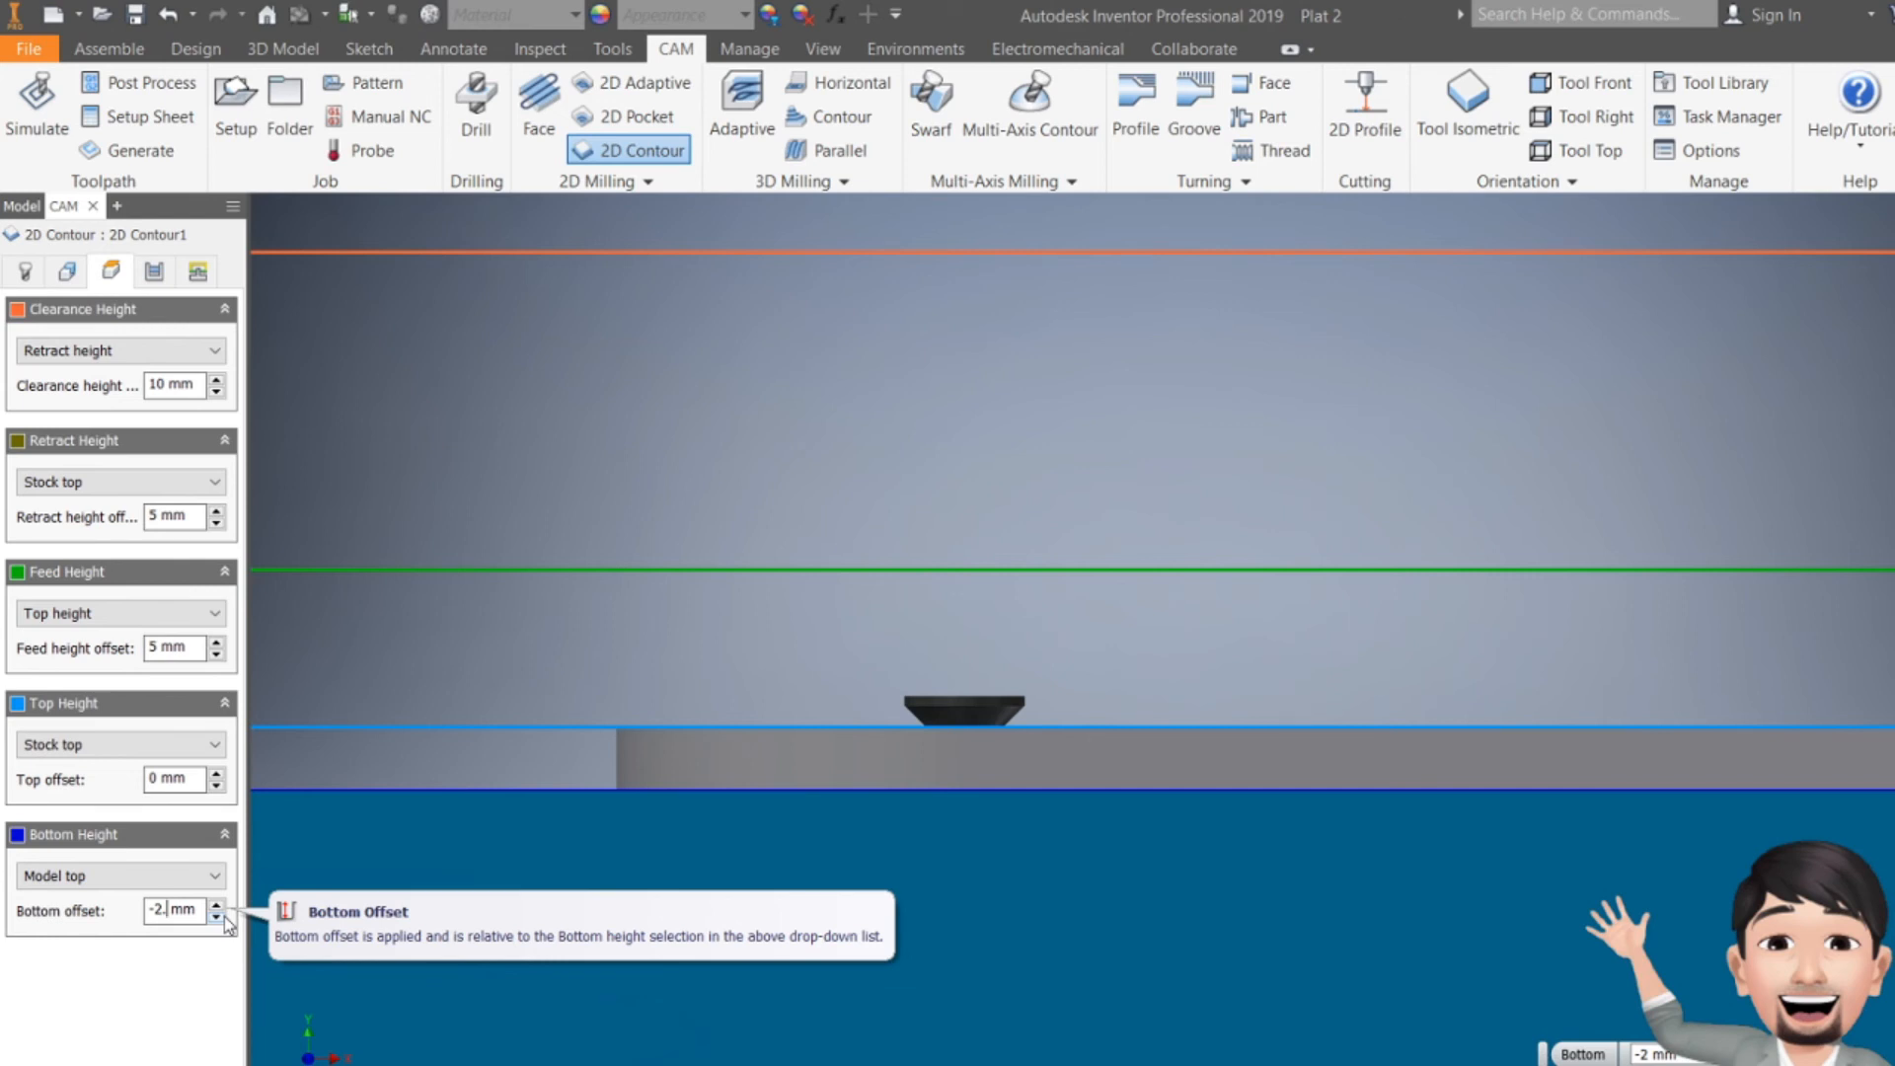
text(1)
scroll(1172, 855, up, 4)
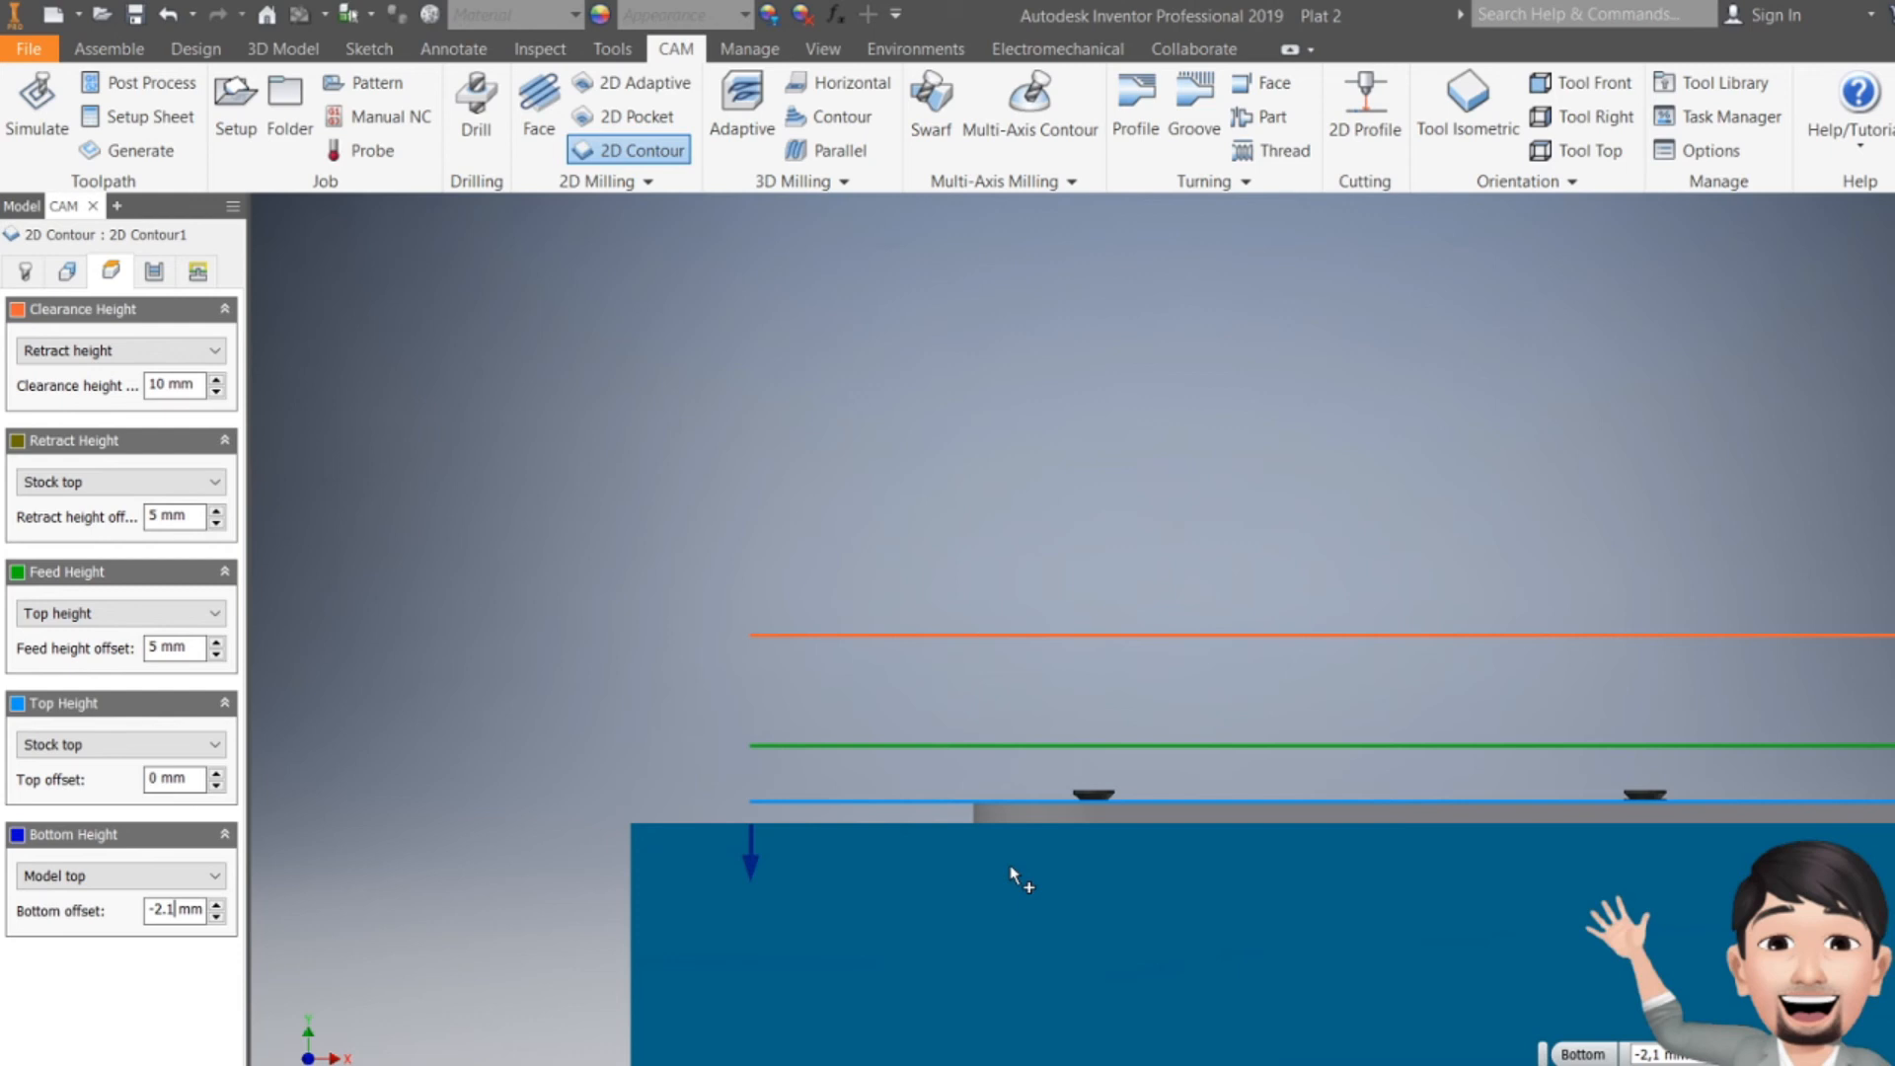
shift+middle_drag(1176, 652, 1214, 861)
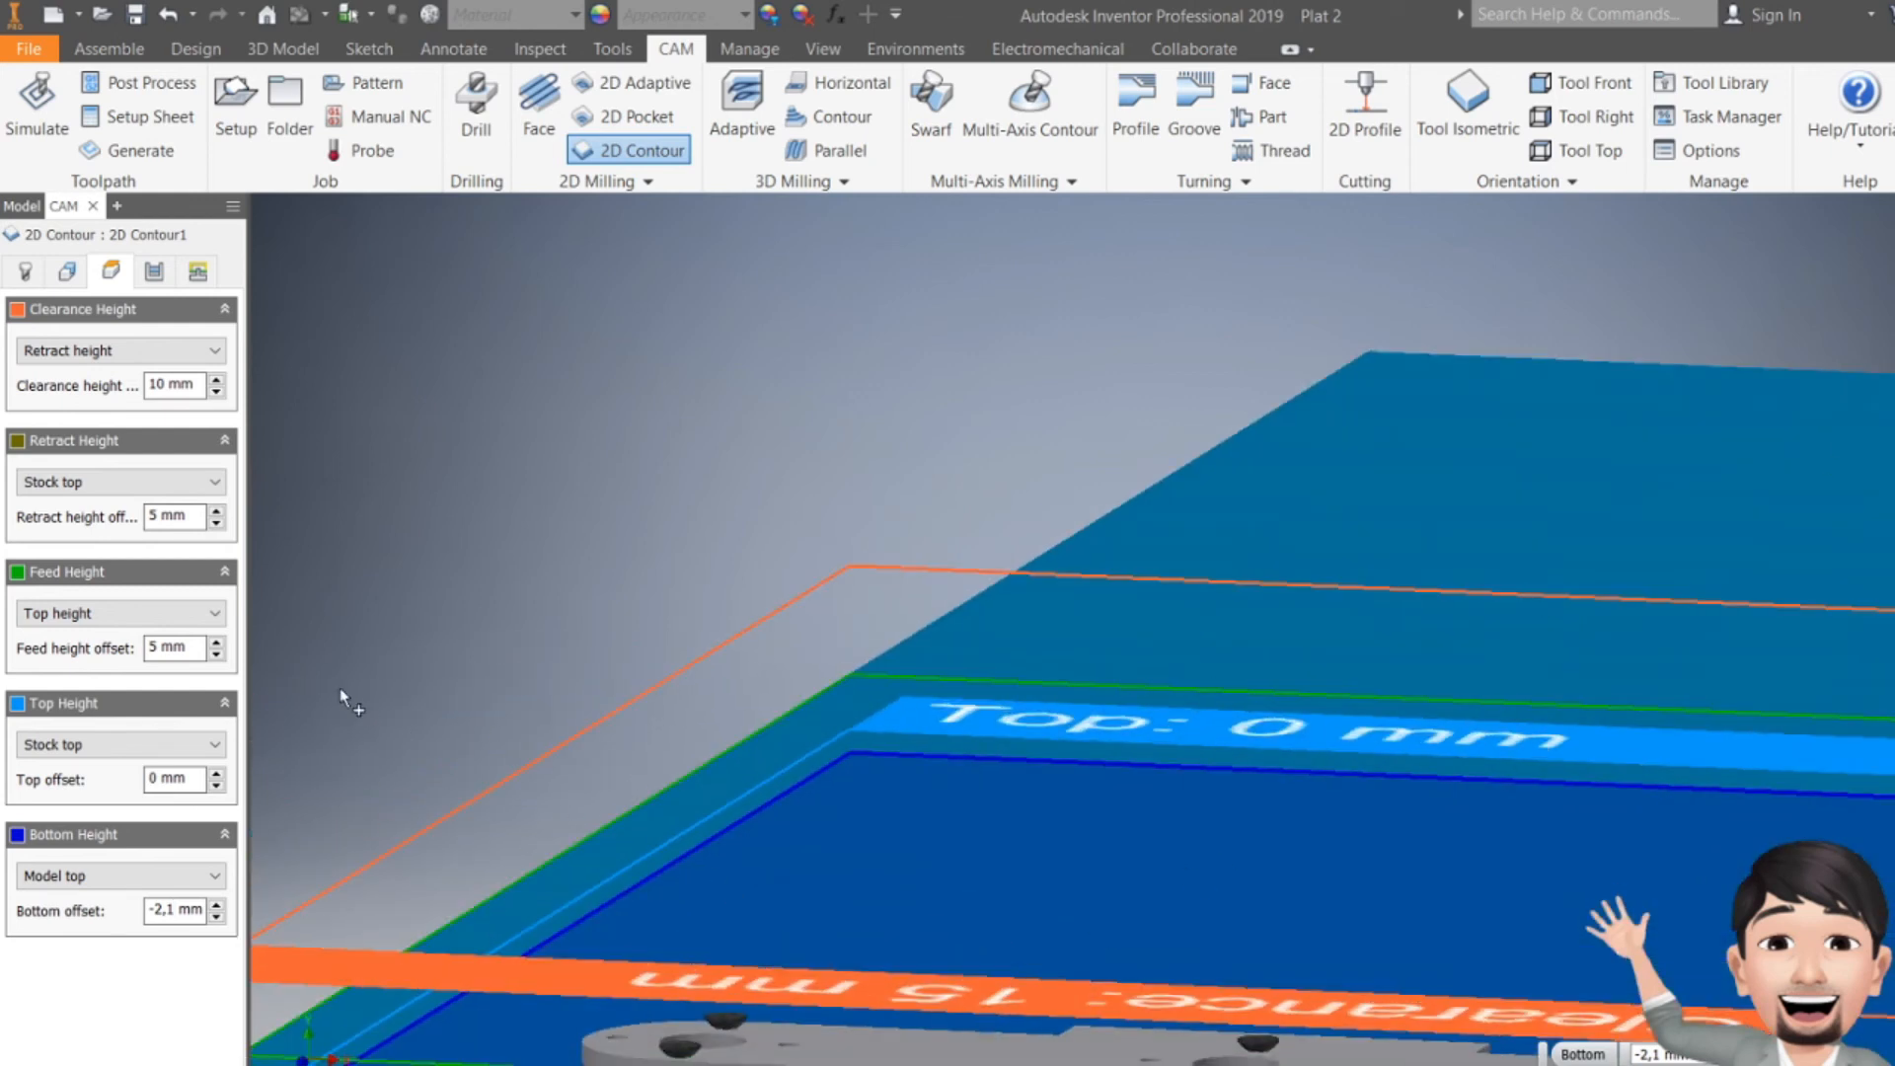
- Enable Multiple Depths for the 2D Contour passes, keep the default linking settings and finish the operation
click(154, 271)
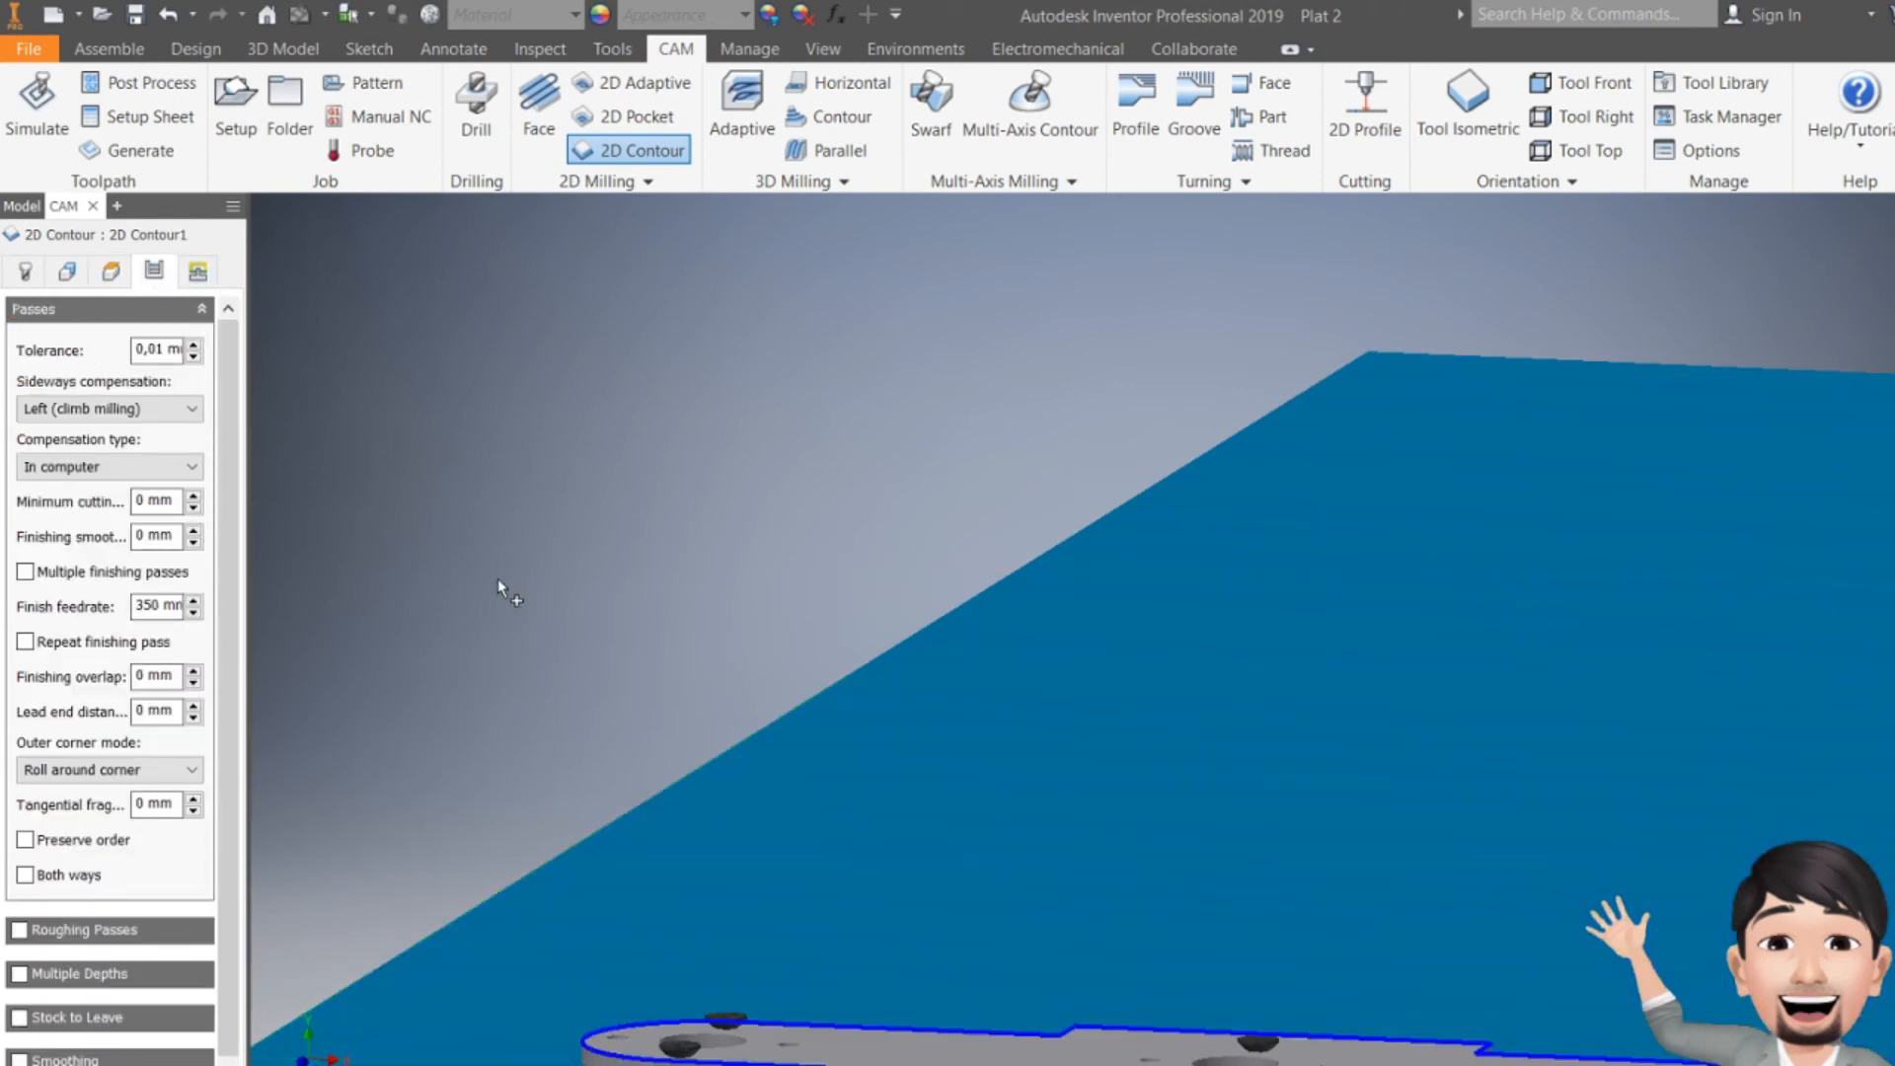
scroll(975, 740, down, 4)
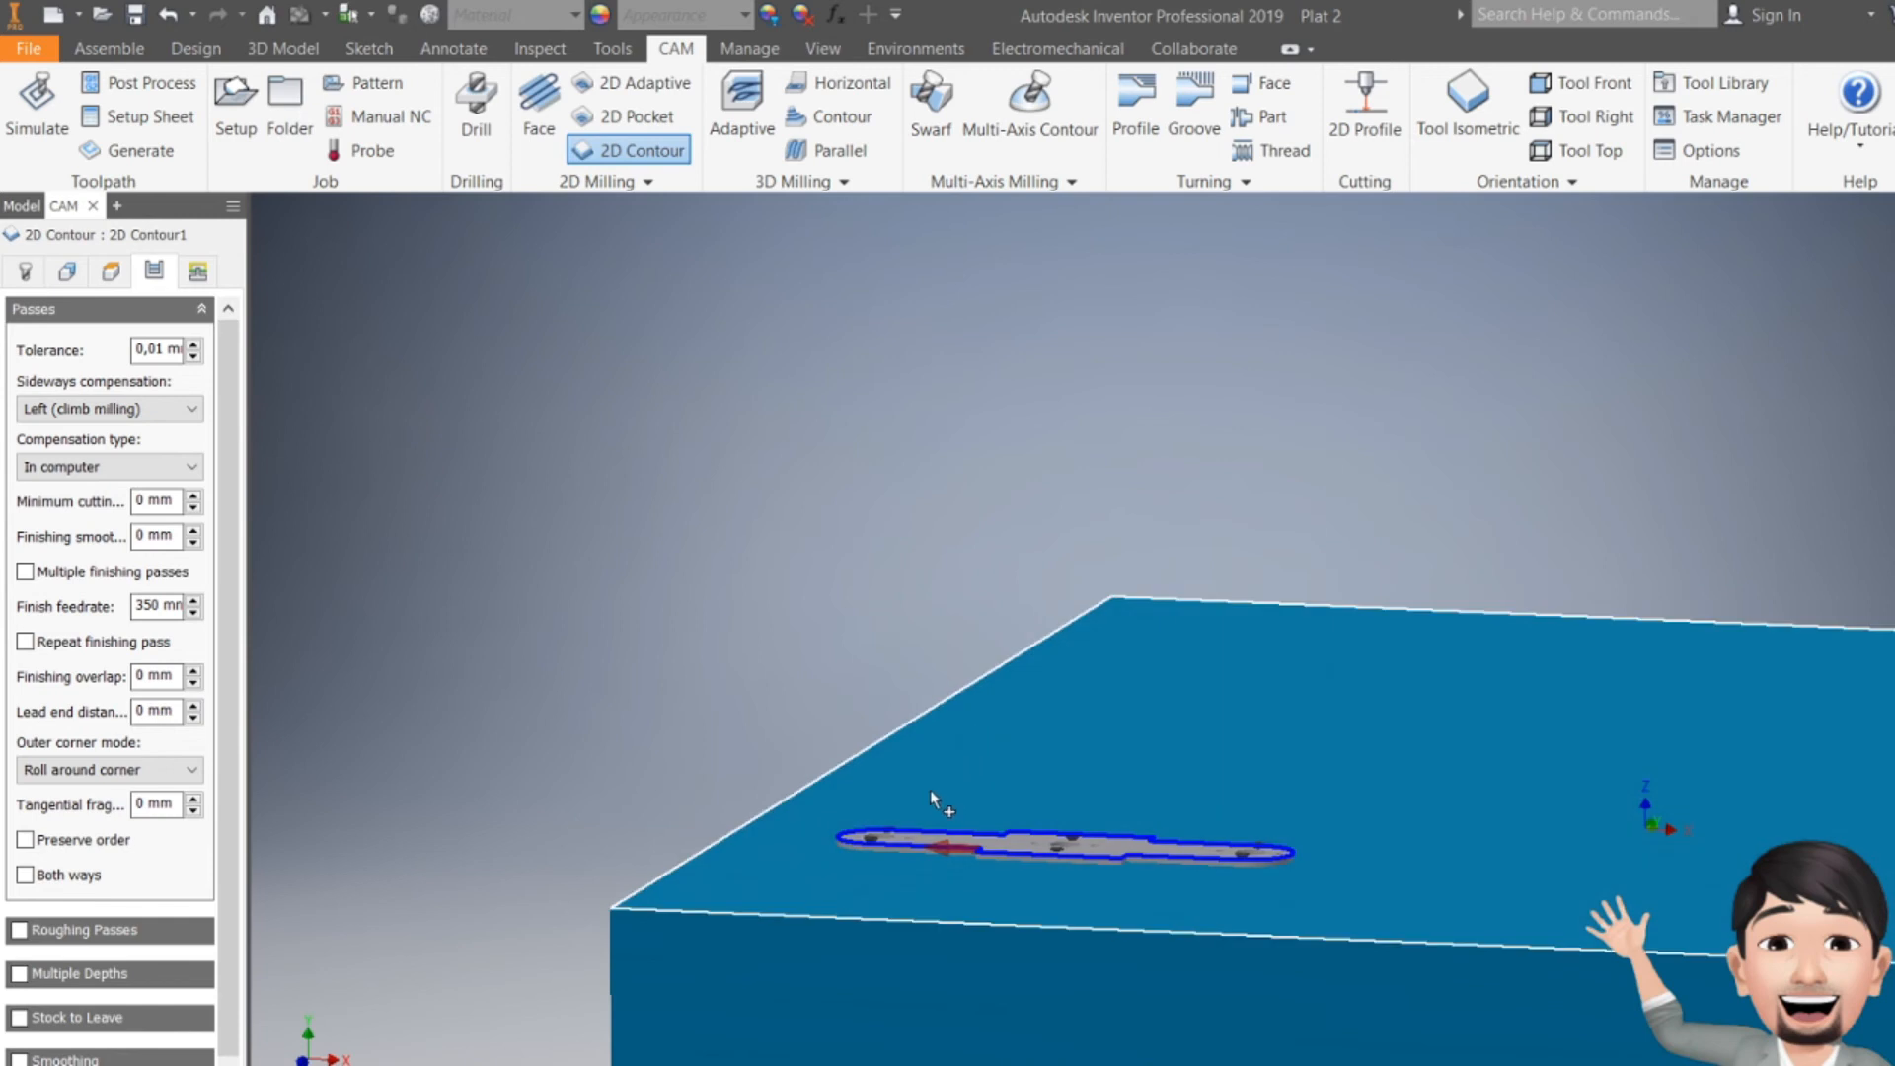
scroll(938, 789, up, 3)
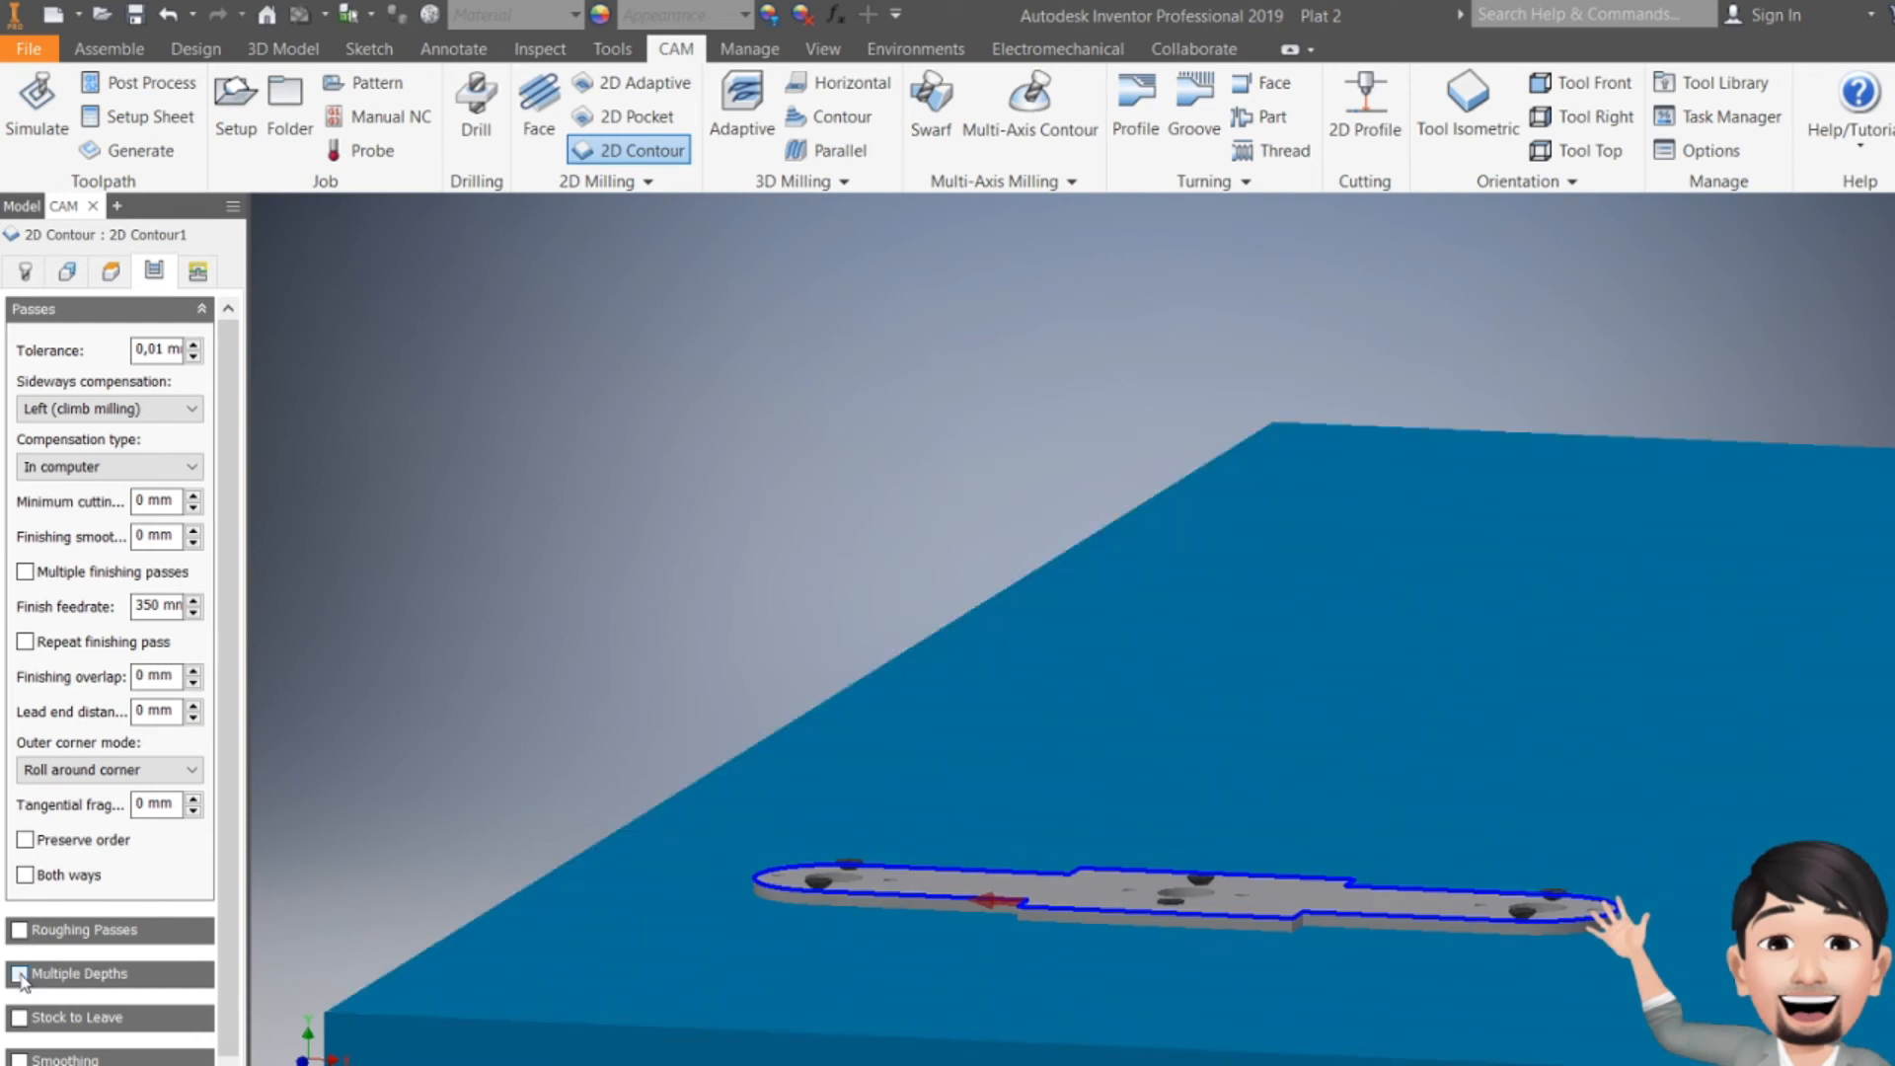
click(19, 976)
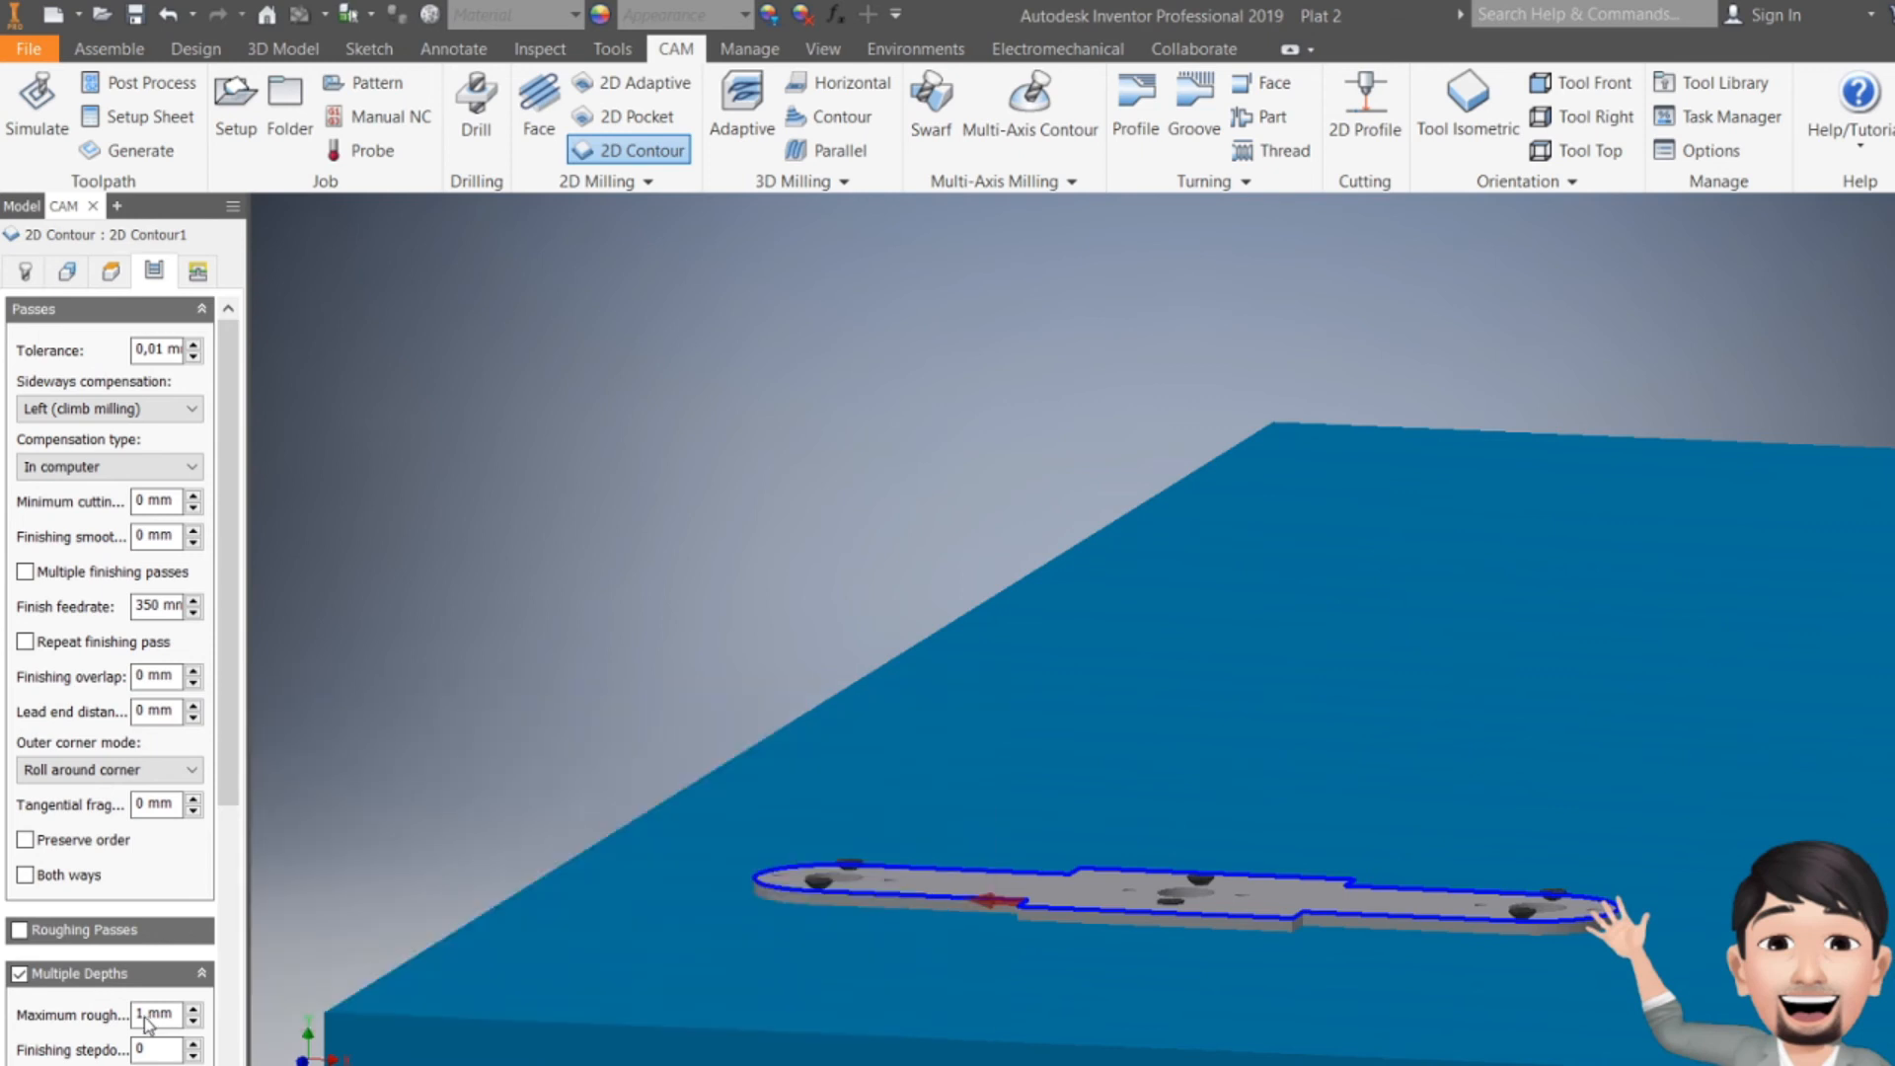
click(197, 272)
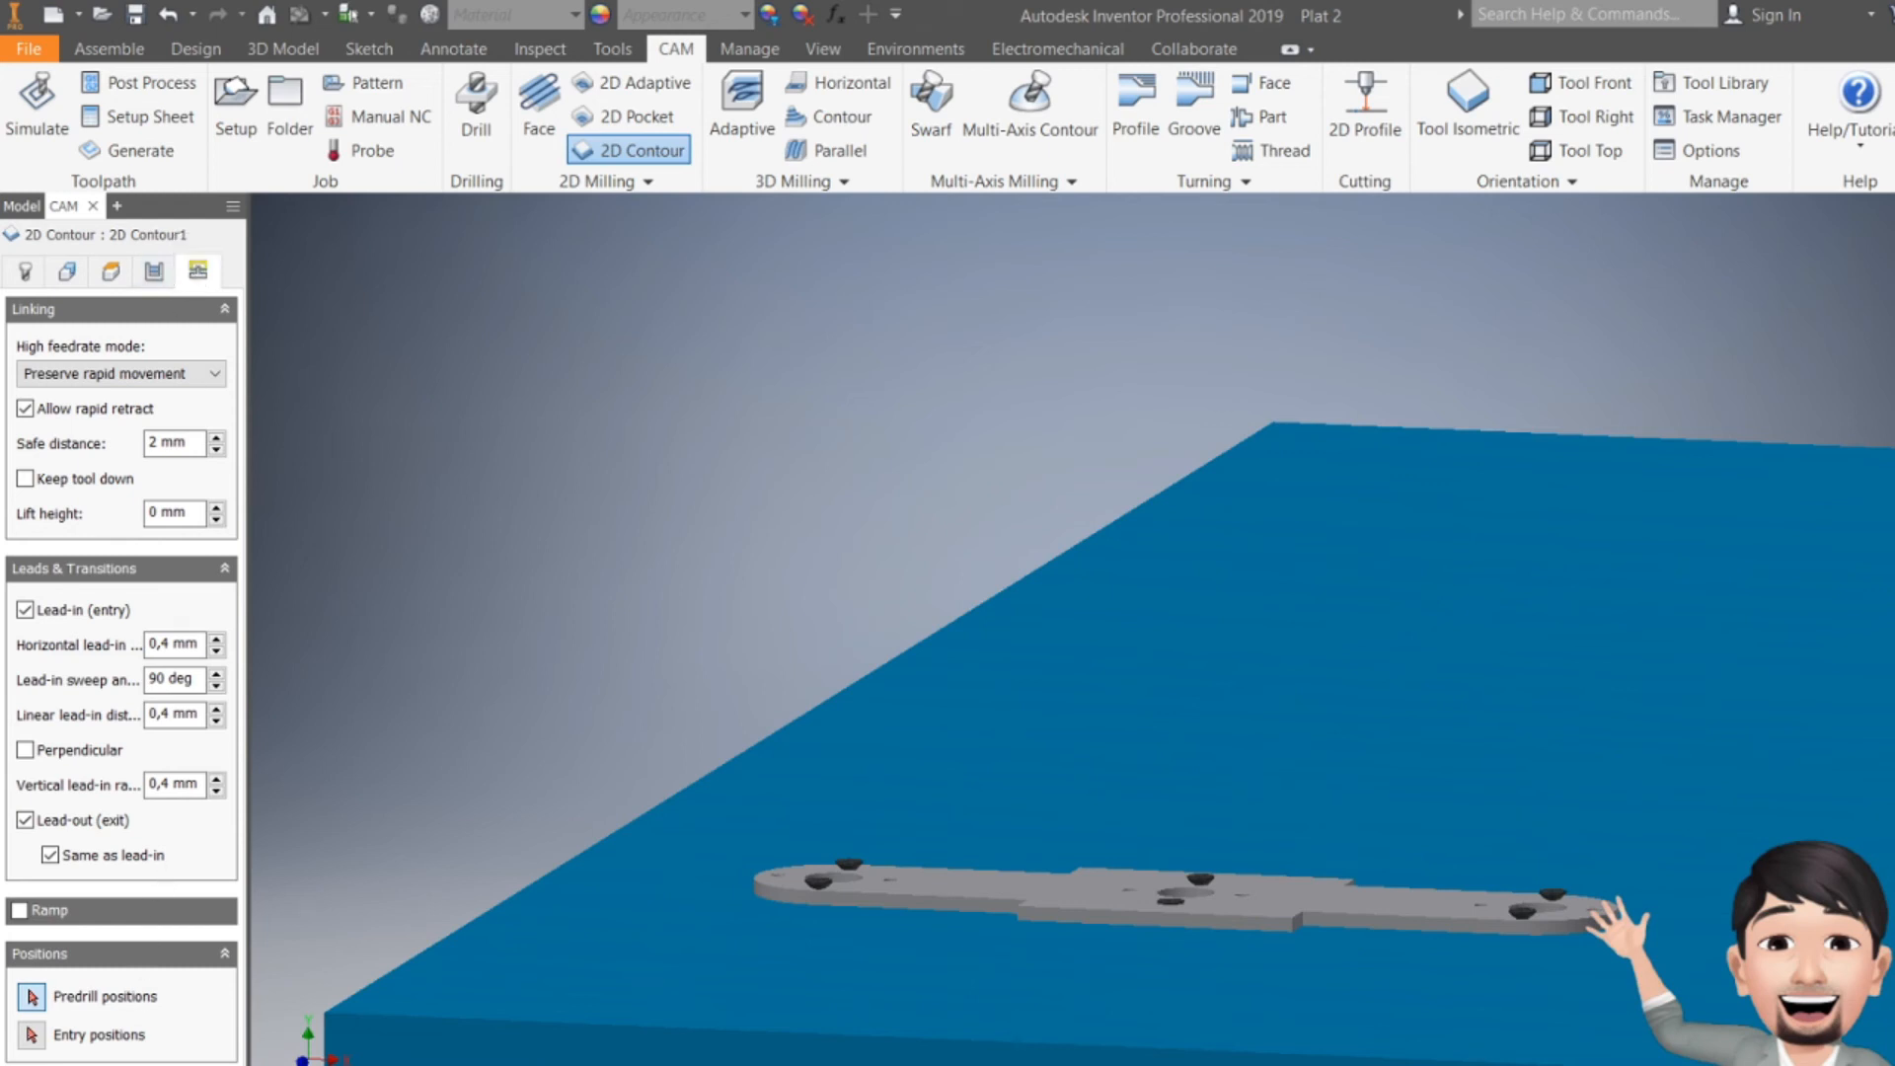
key(Return)
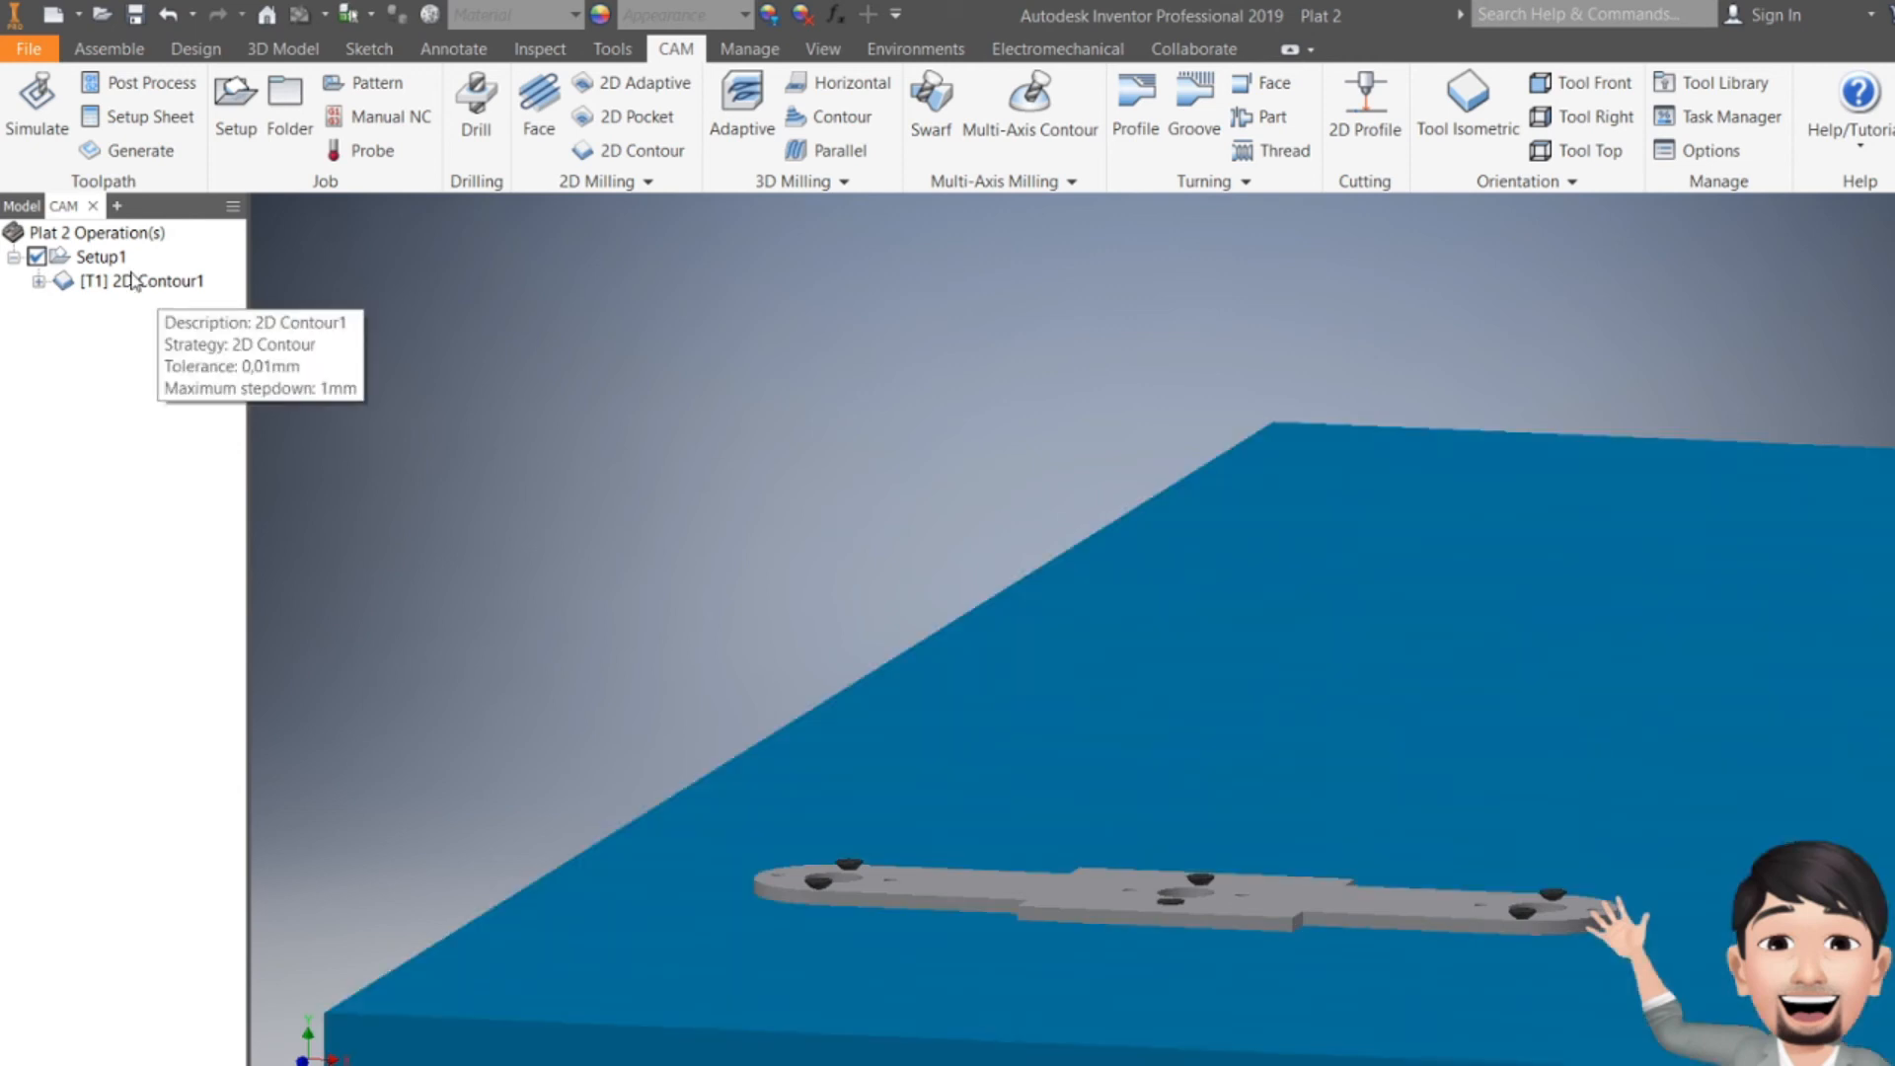
- Inspect the generated 2D Contour toolpath around the plate from the front and in isometric view
click(133, 282)
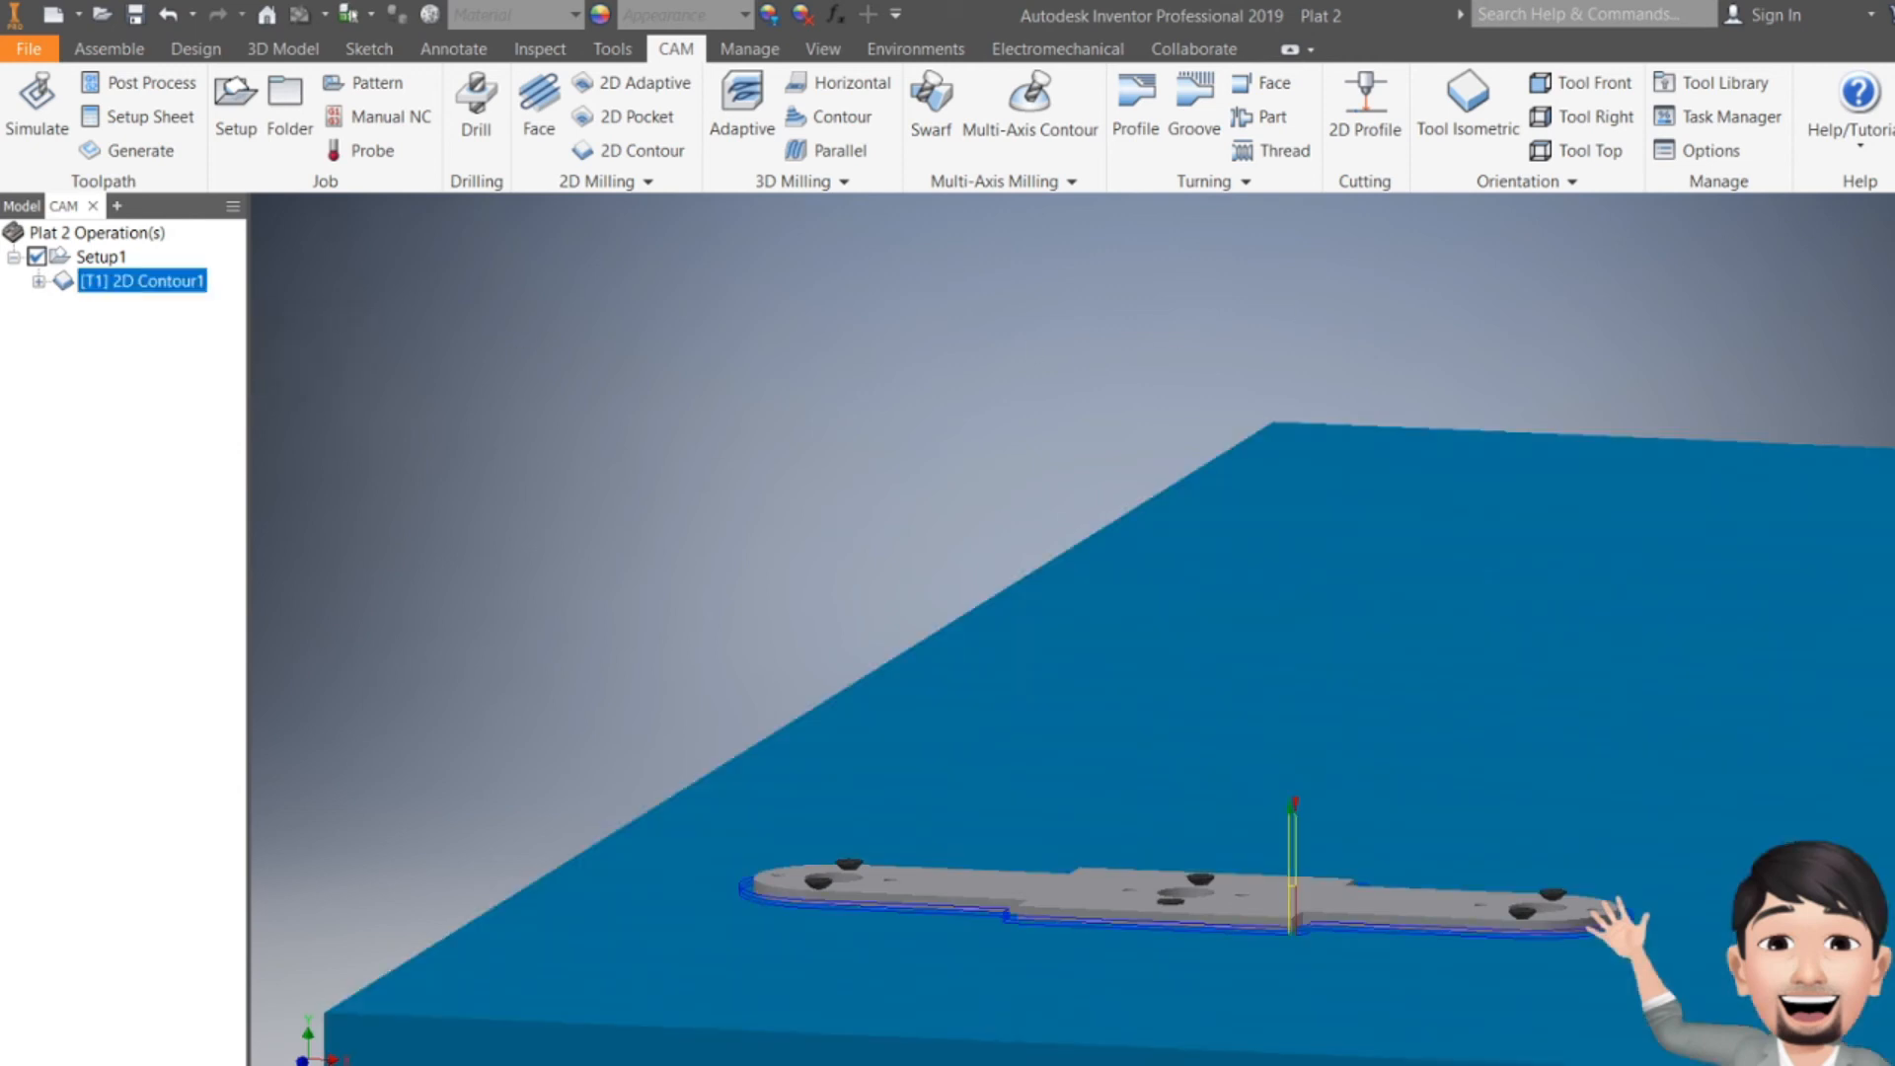
click(1888, 286)
scroll(827, 626, down, 7)
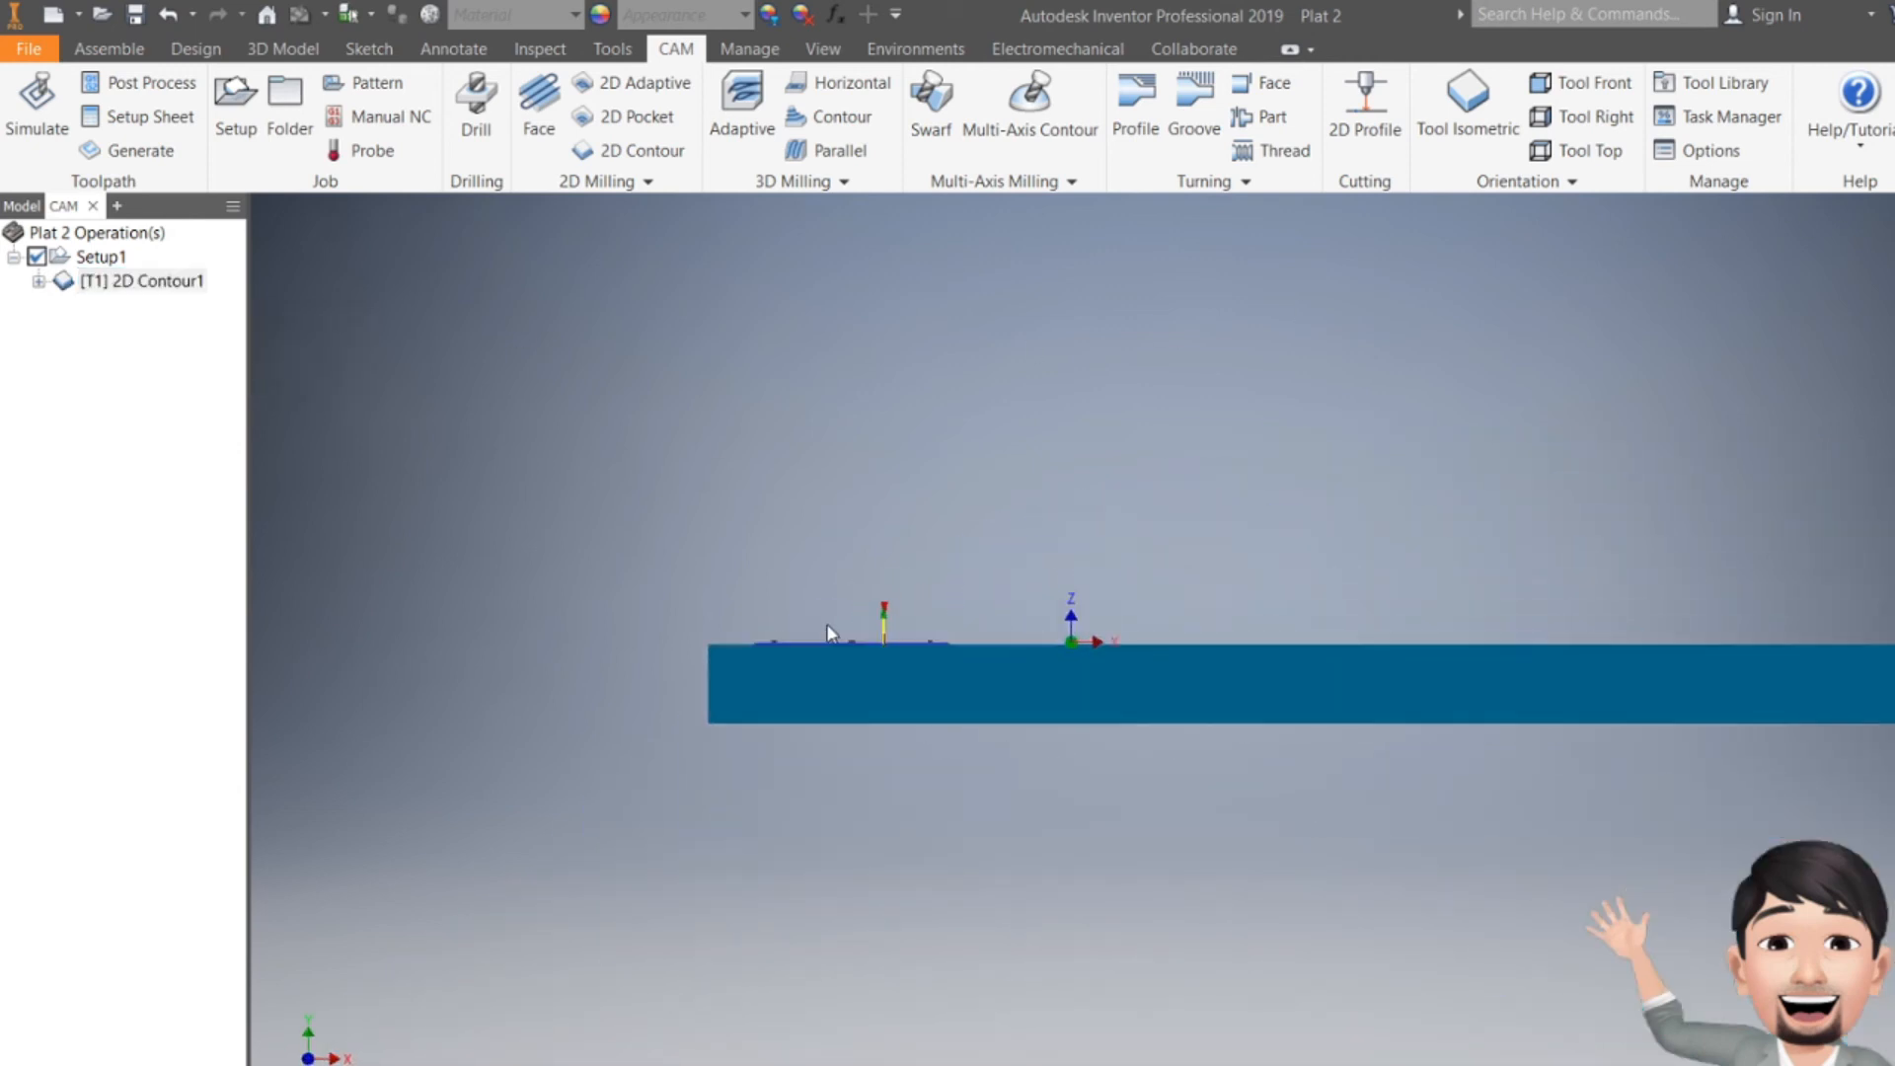
scroll(874, 667, down, 7)
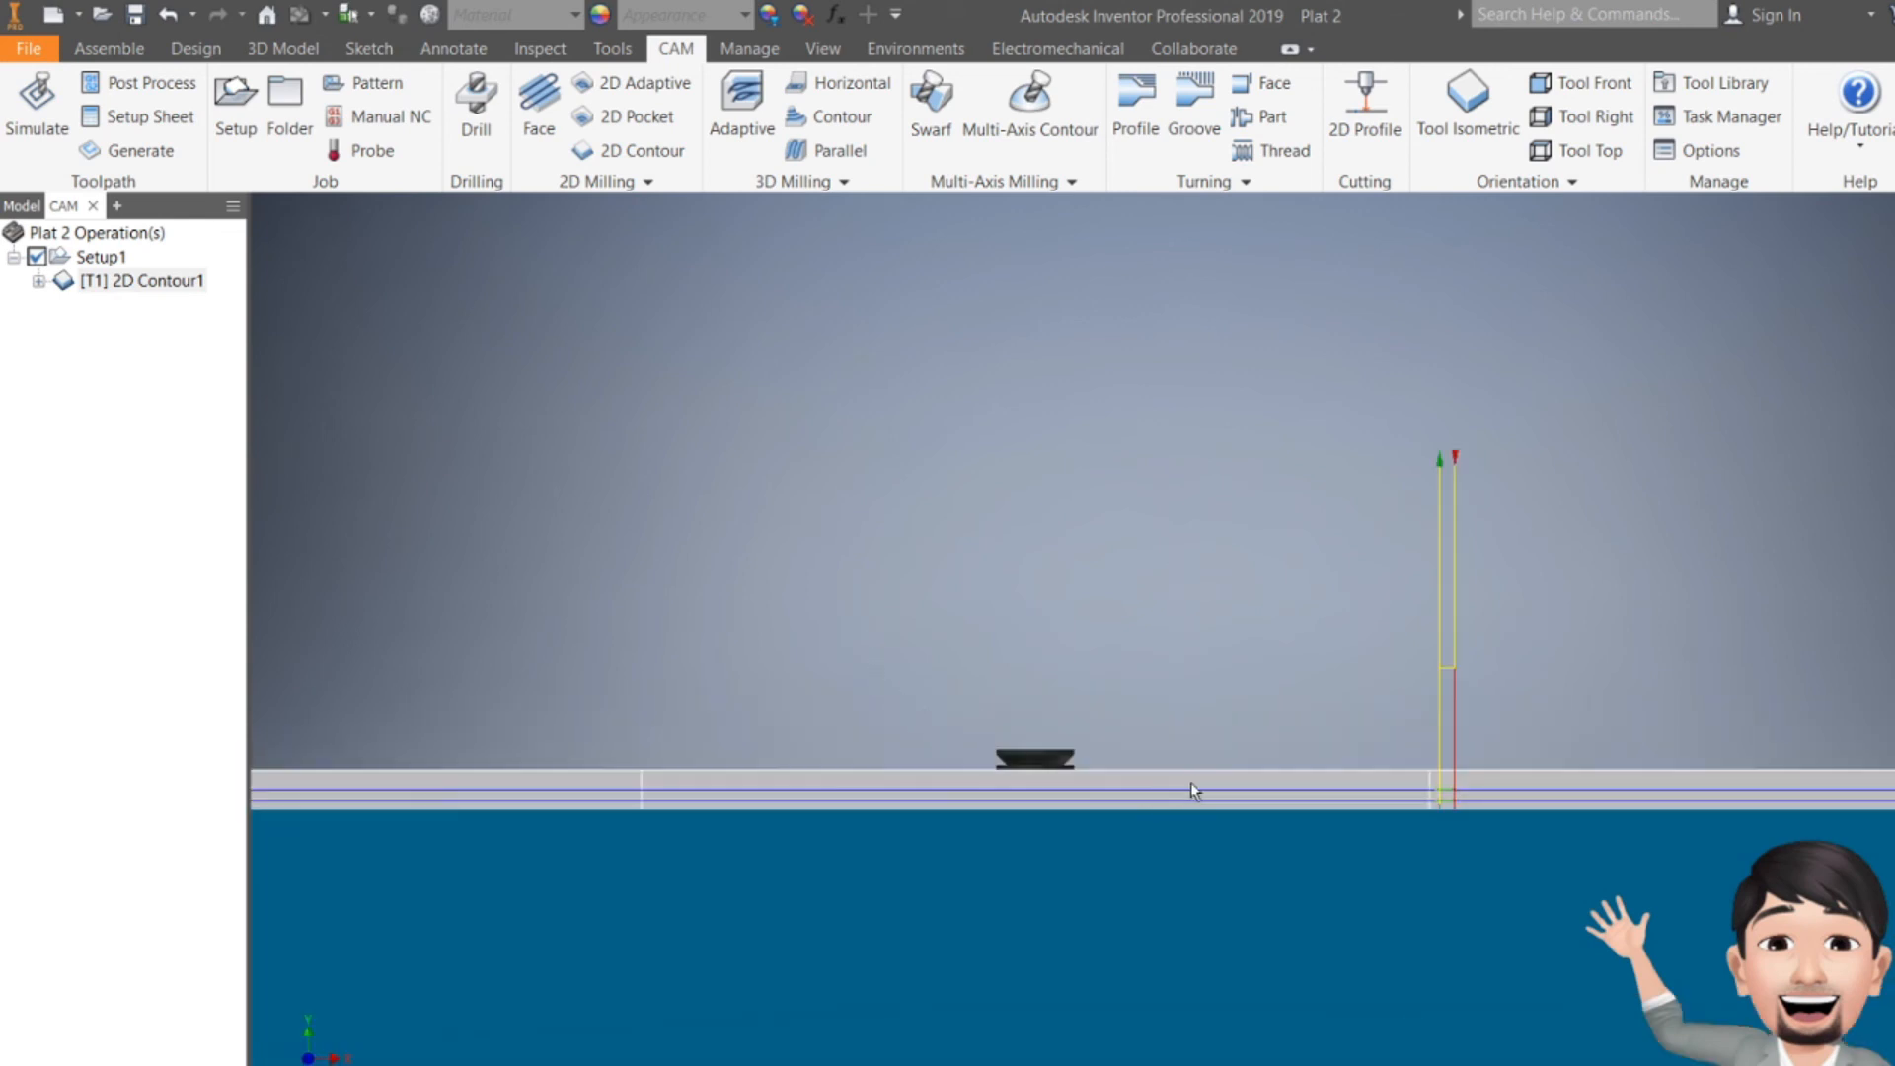
click(1888, 232)
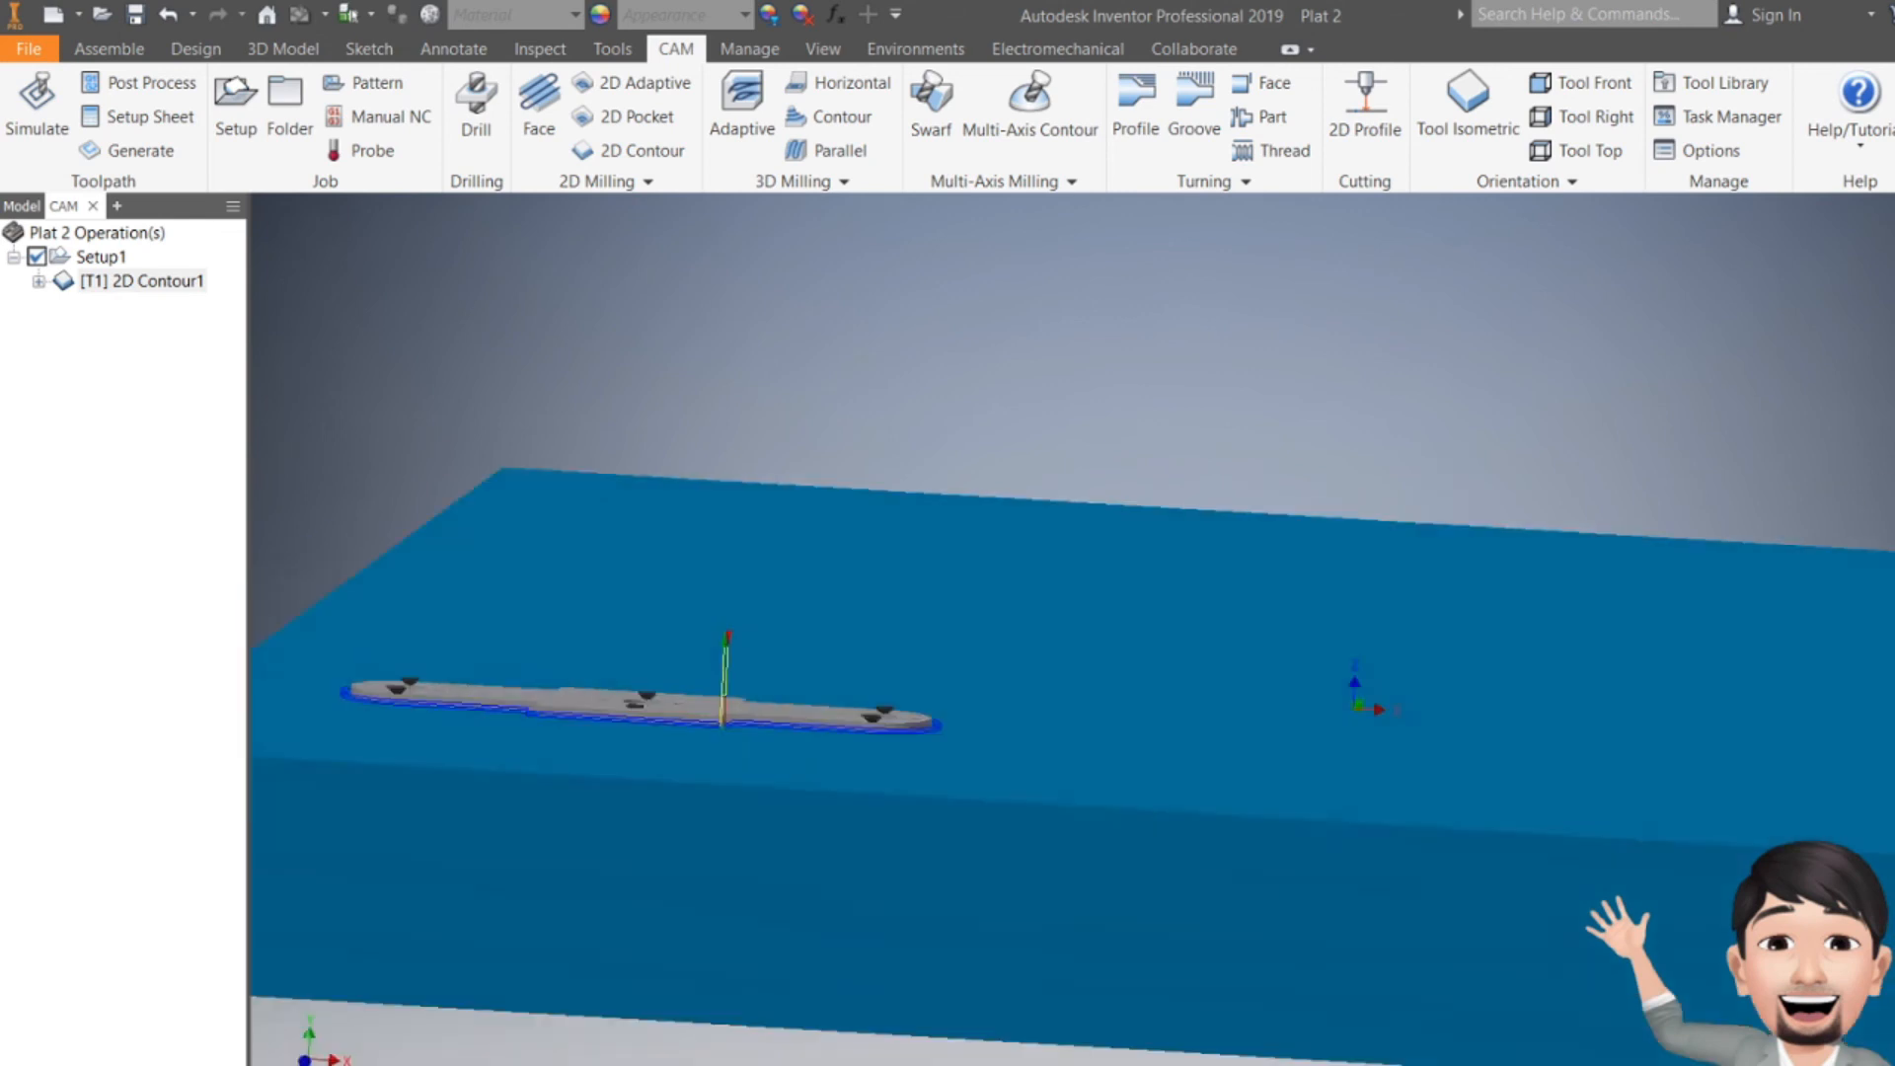
scroll(681, 440, down, 10)
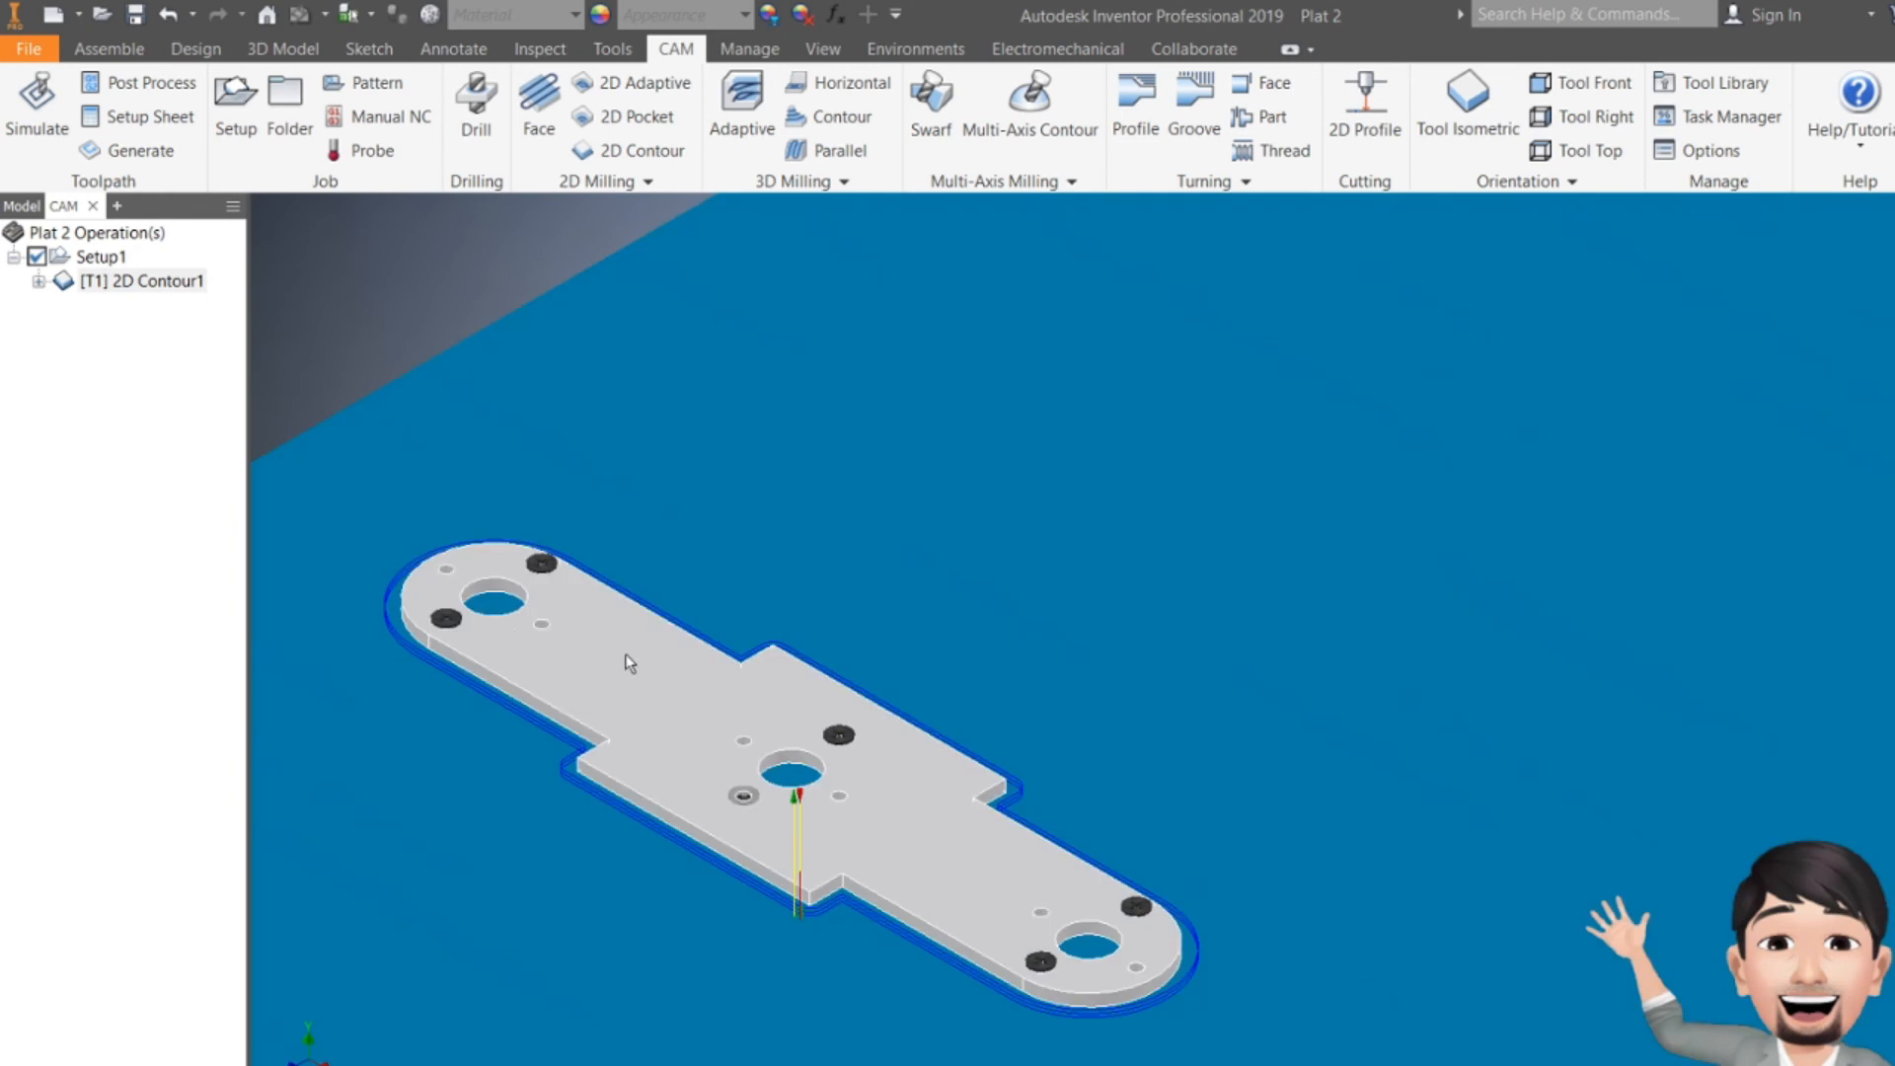
scroll(627, 657, up, 8)
- Simulate the 2D Contour operation with the stock shown and play the cut through to its end
click(55, 129)
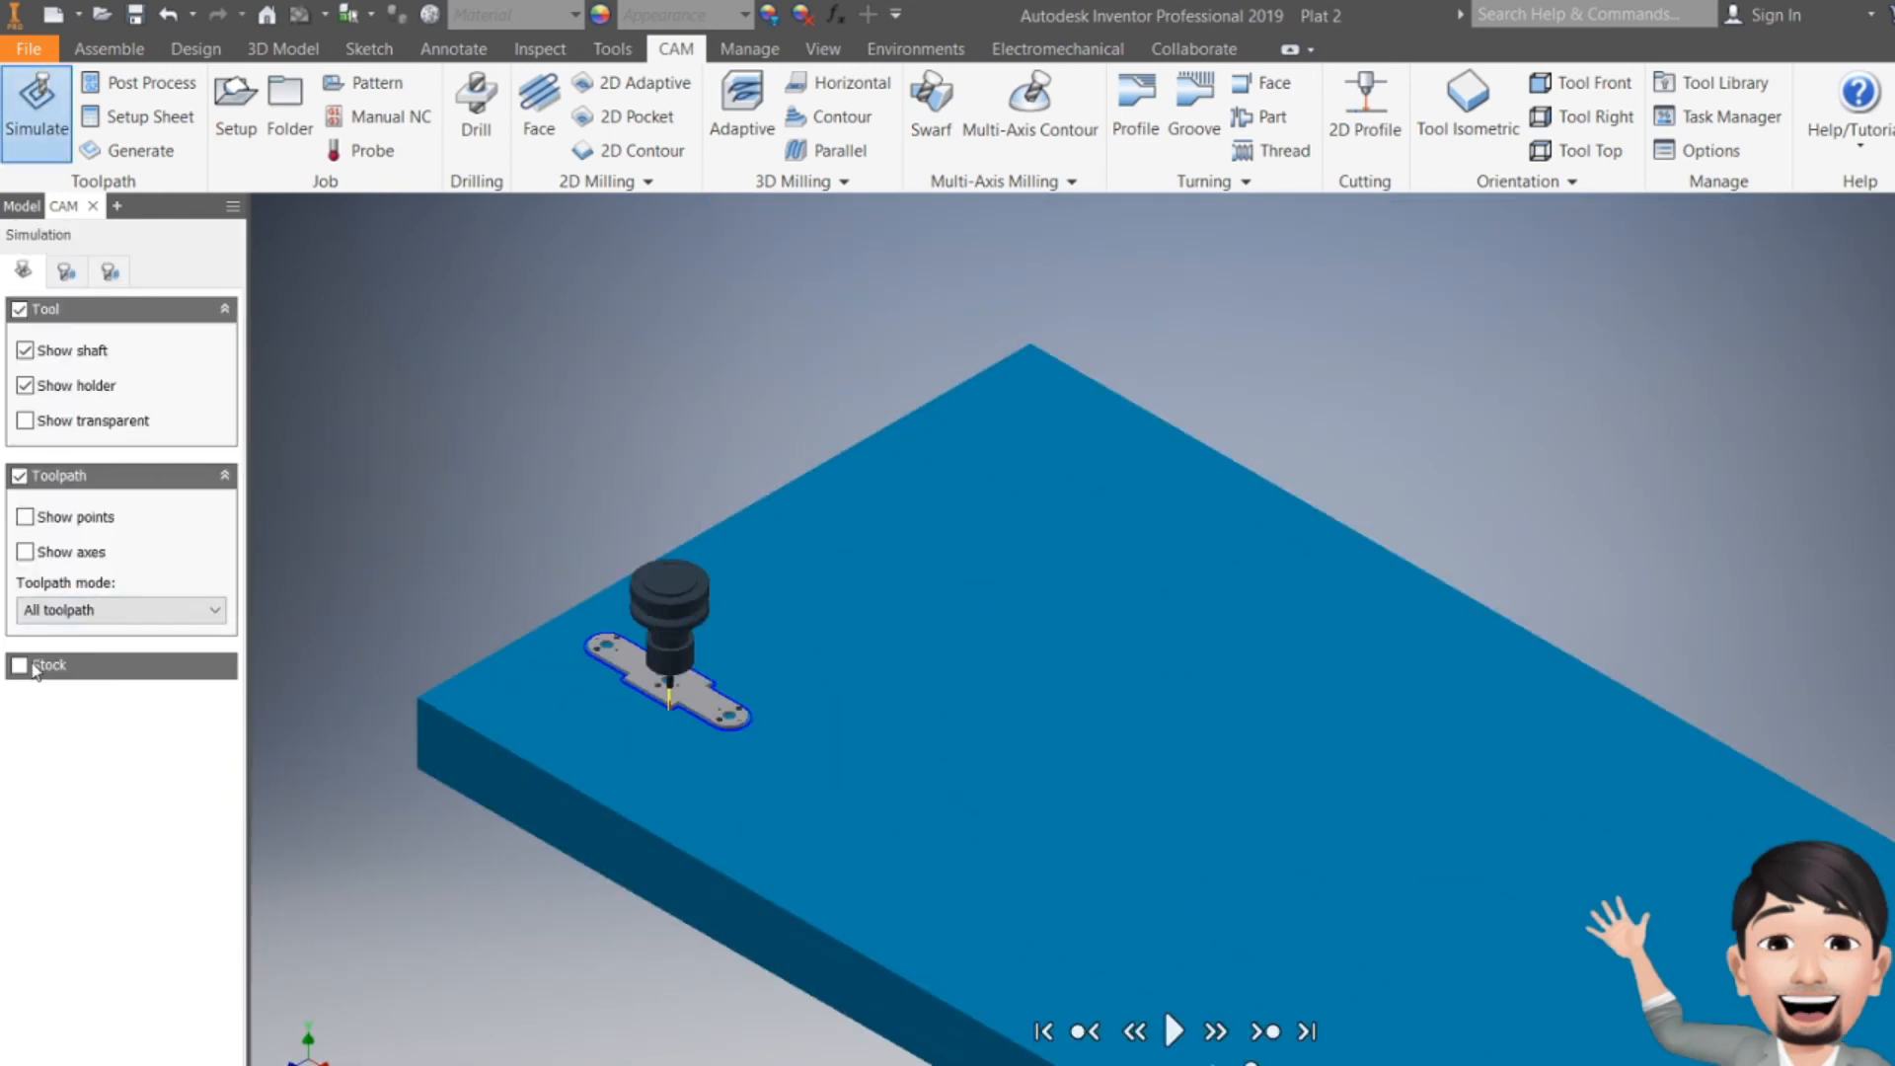
click(33, 667)
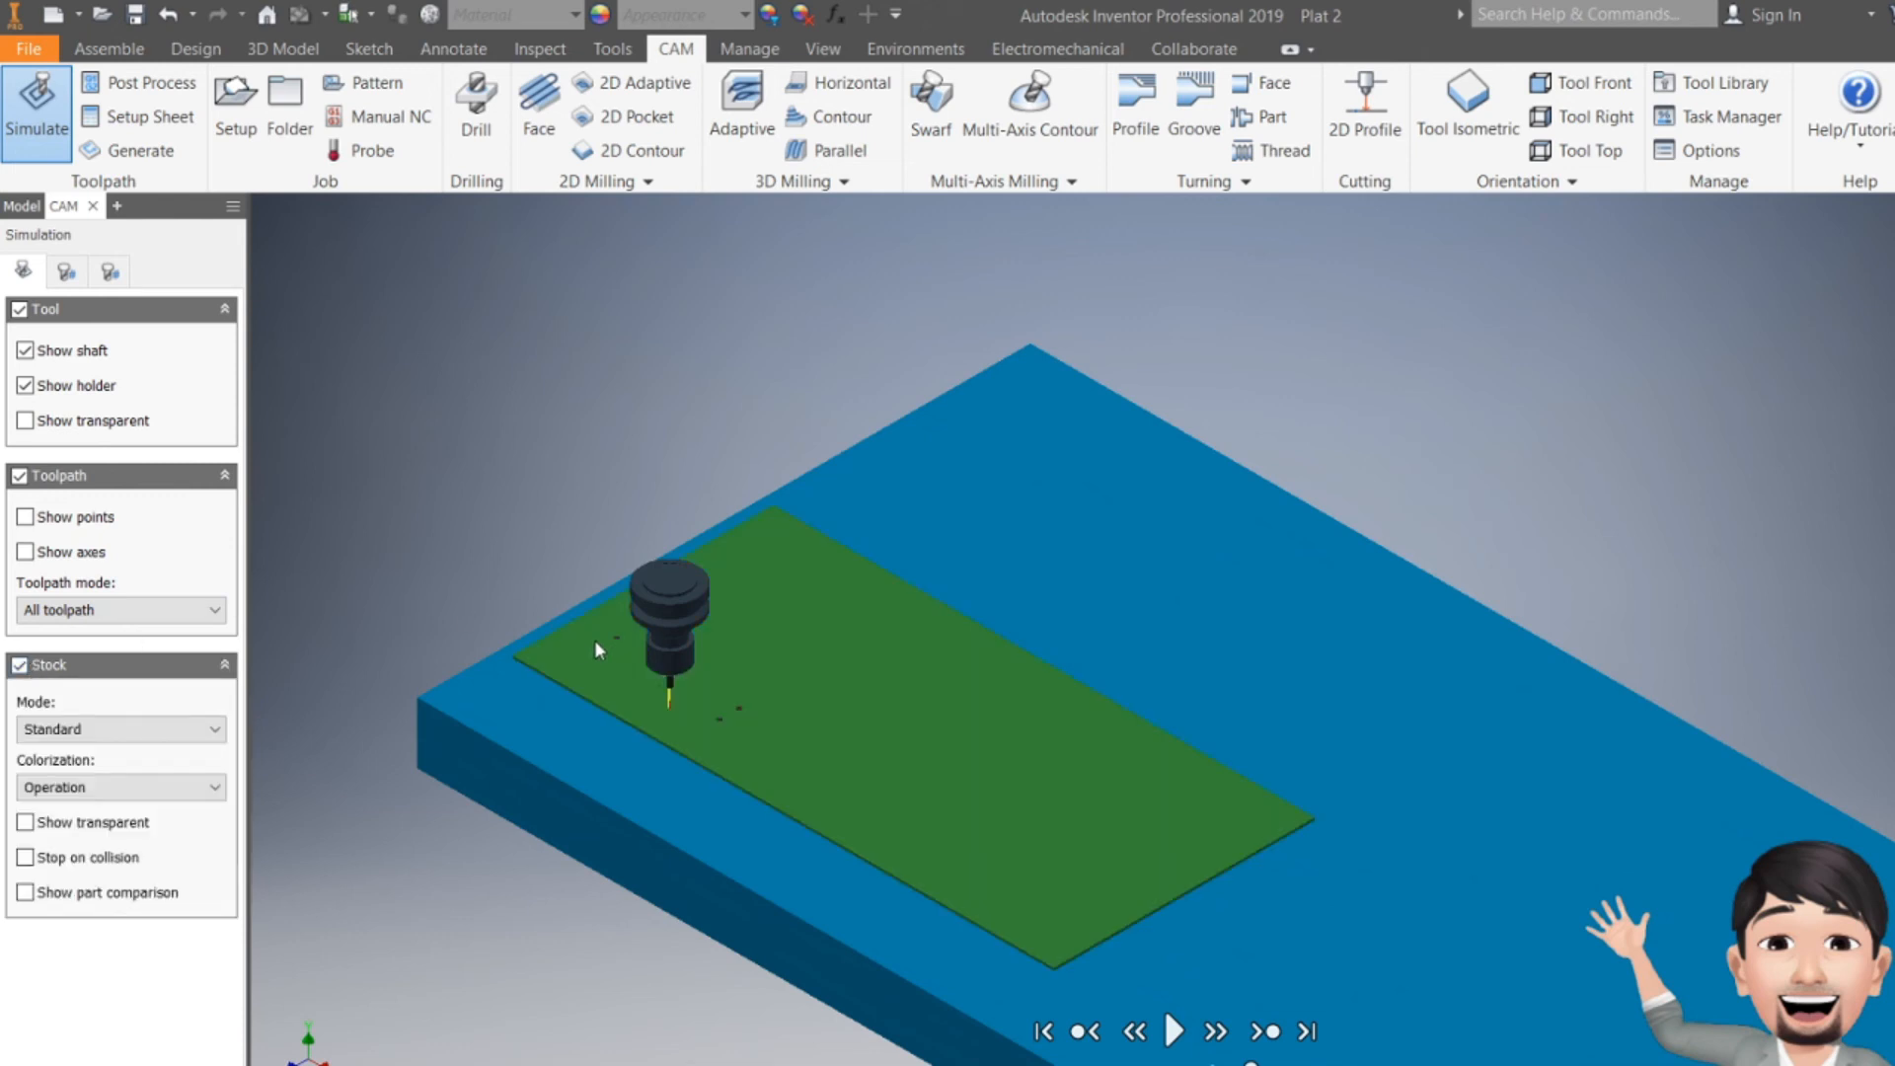
scroll(595, 642, up, 5)
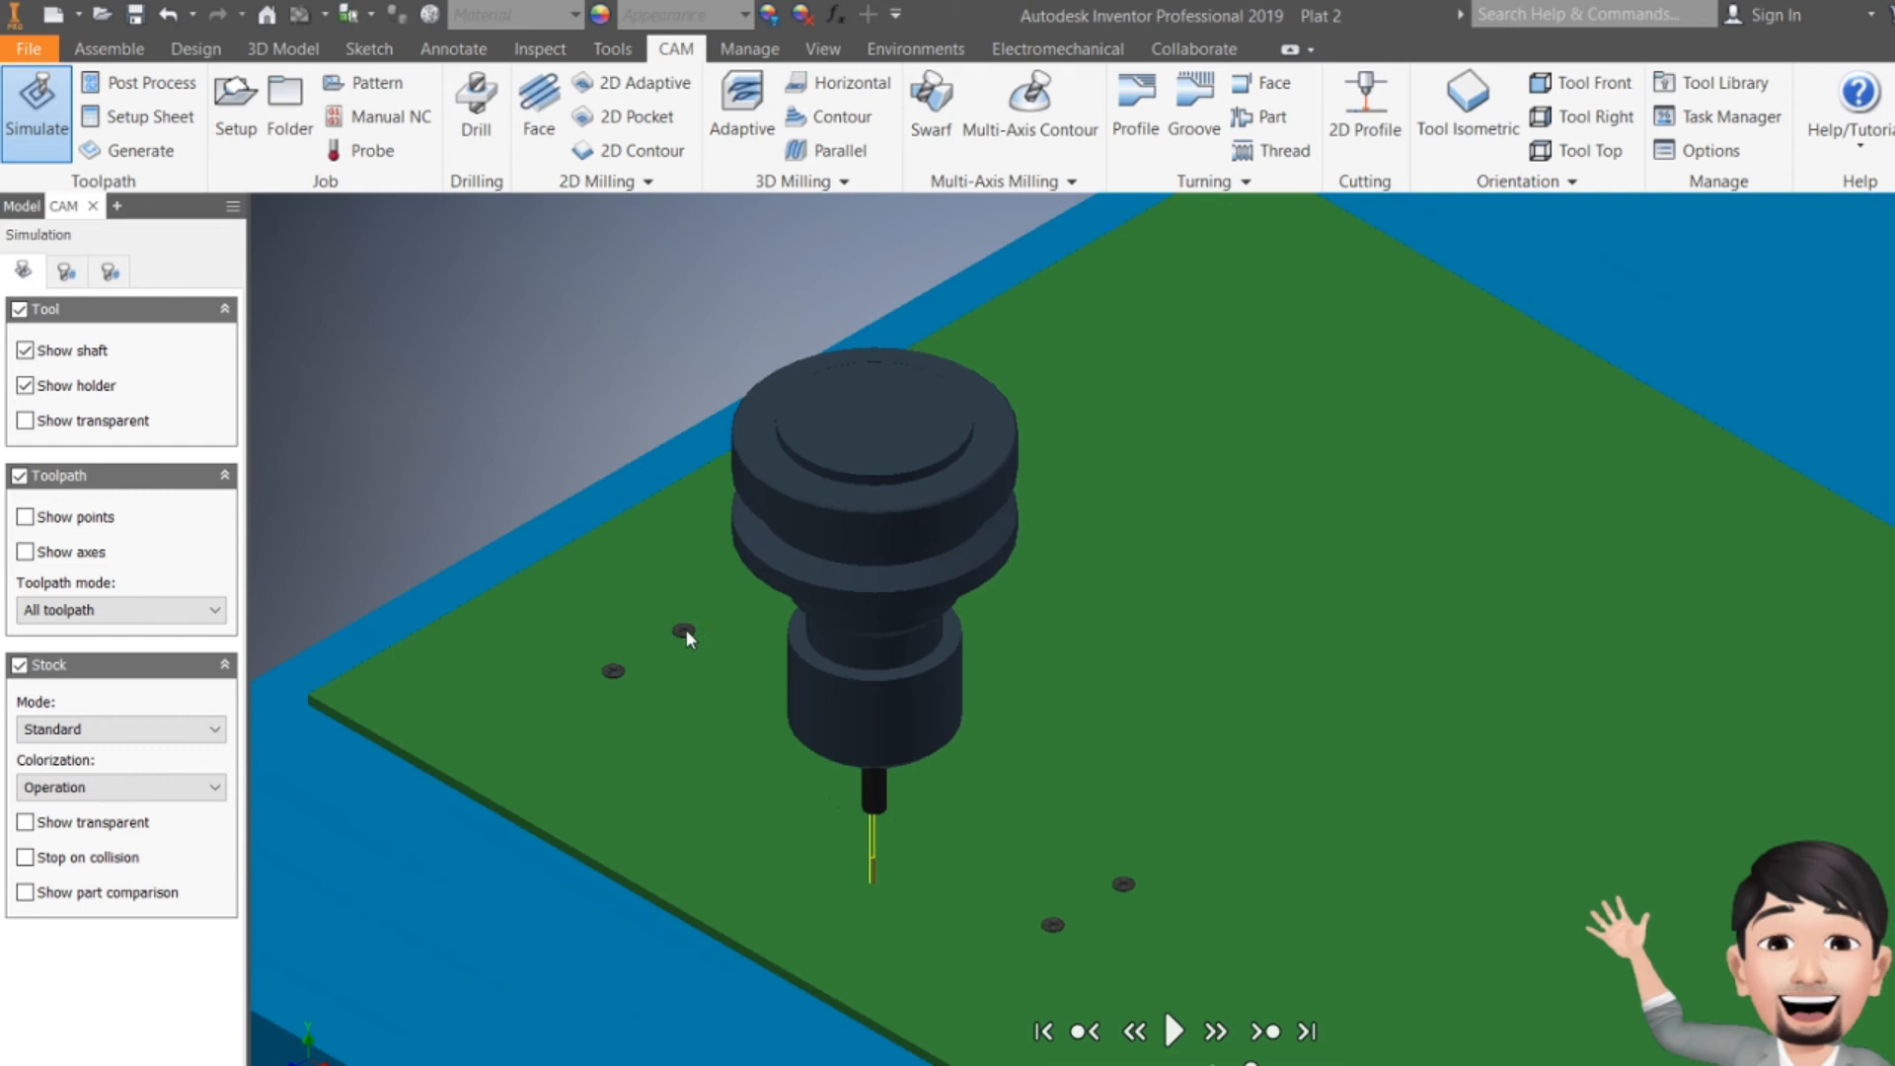
click(1169, 1025)
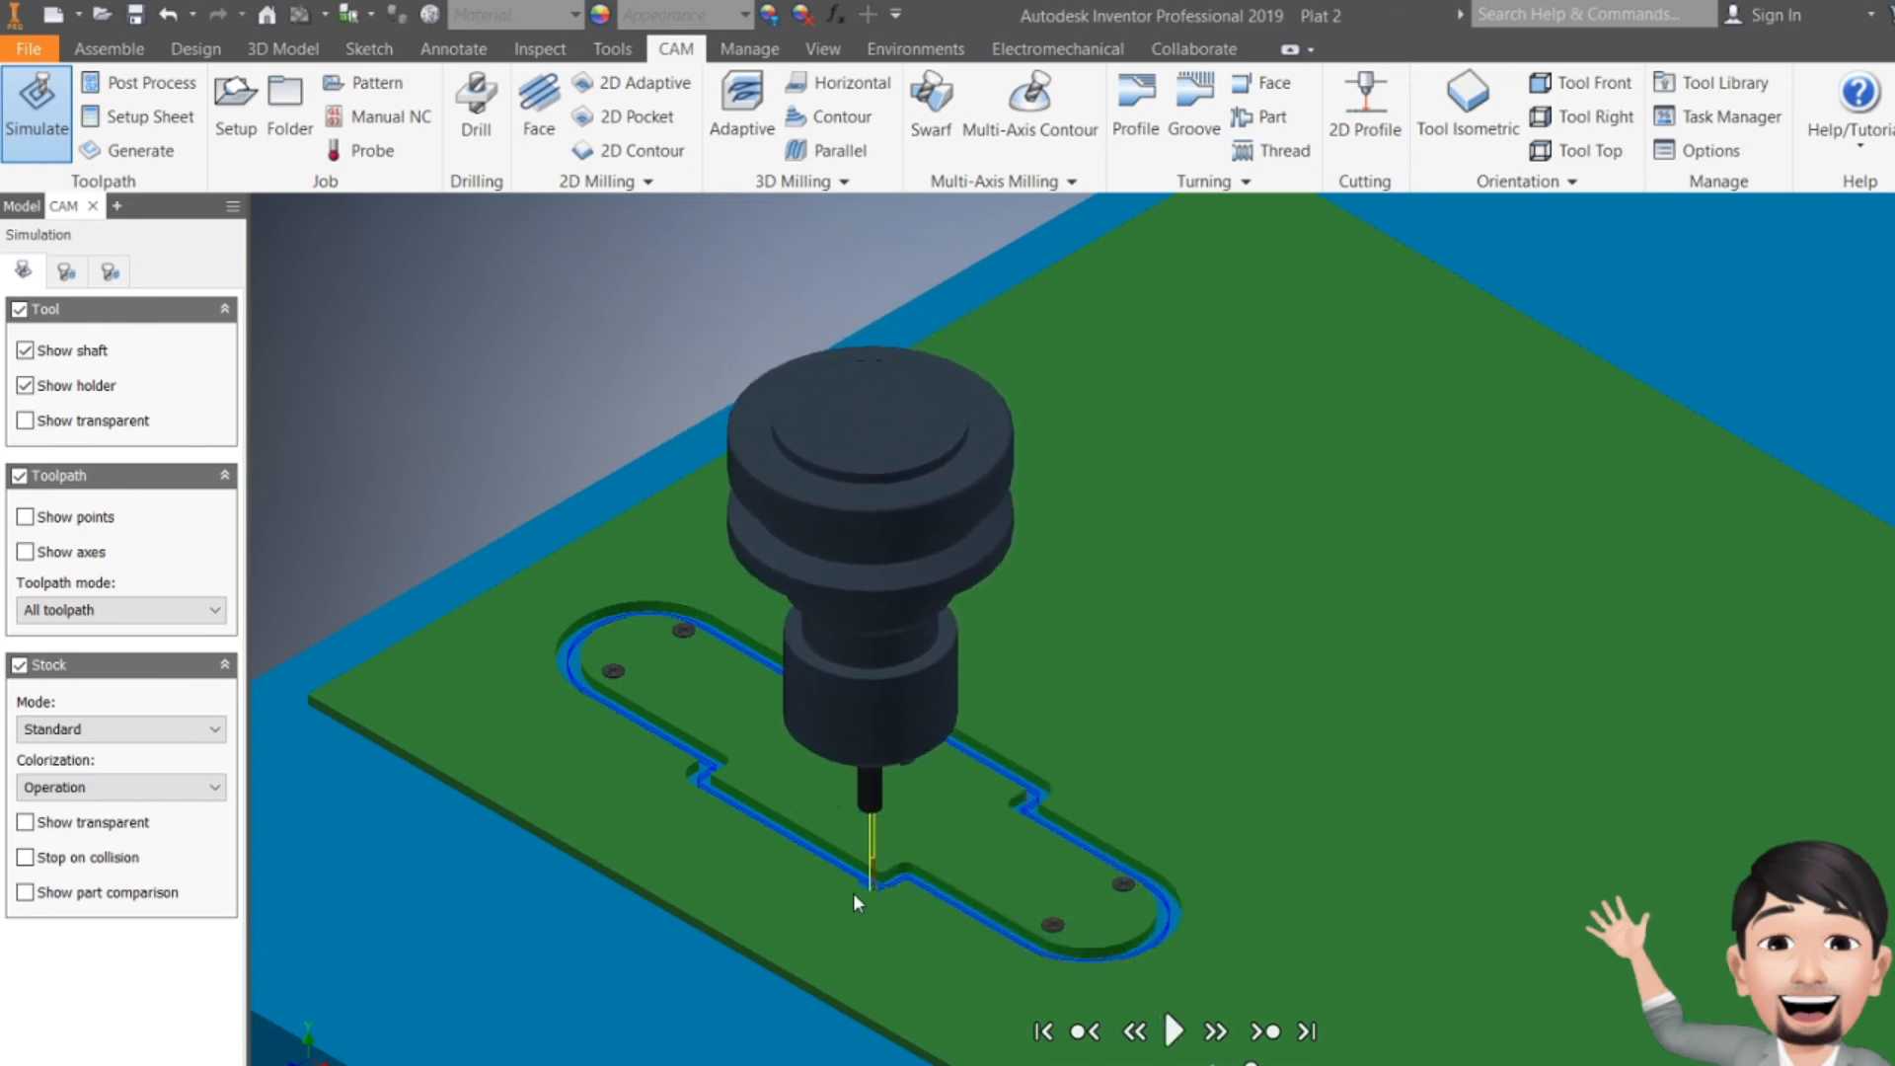
- Examine the simulated groove around the plate and its clearance to the fastening screws, and close the simulation
scroll(1062, 930, up, 5)
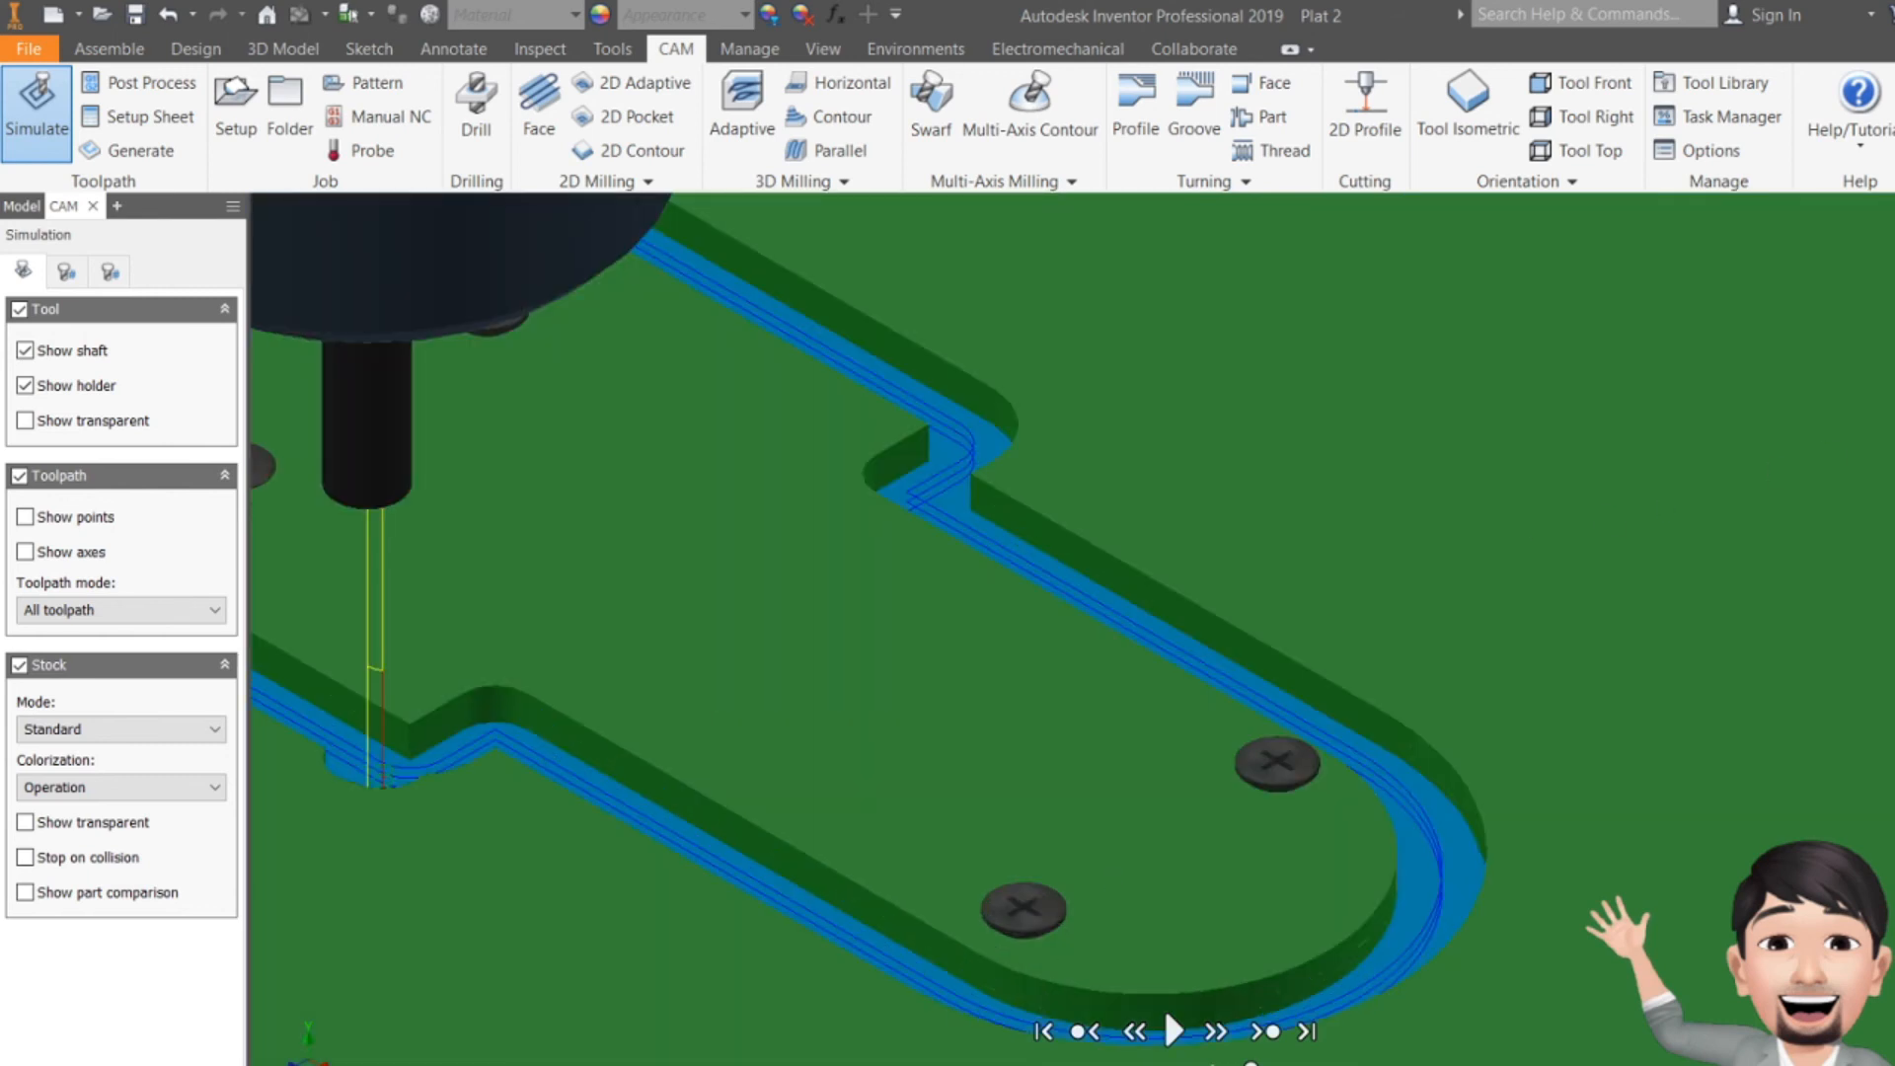
scroll(1067, 347, up, 5)
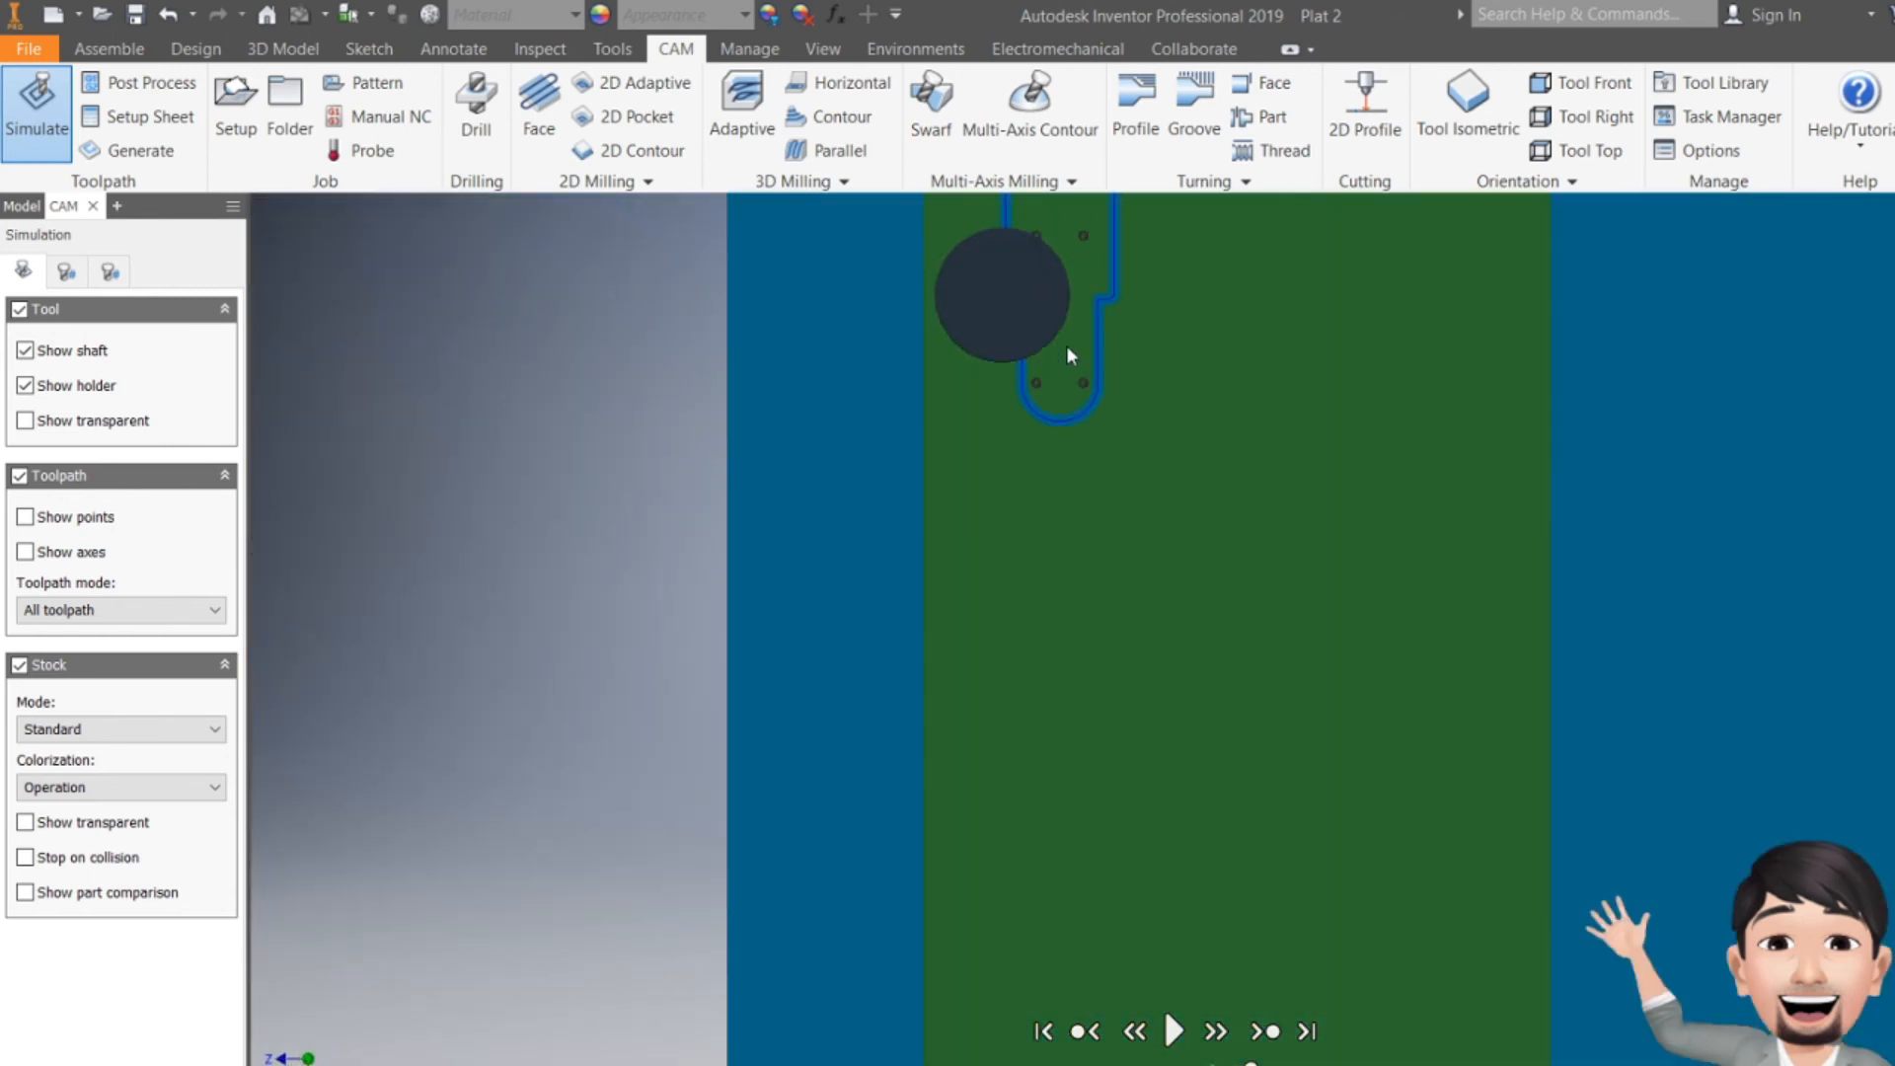
scroll(1066, 346, up, 5)
scroll(1153, 658, down, 8)
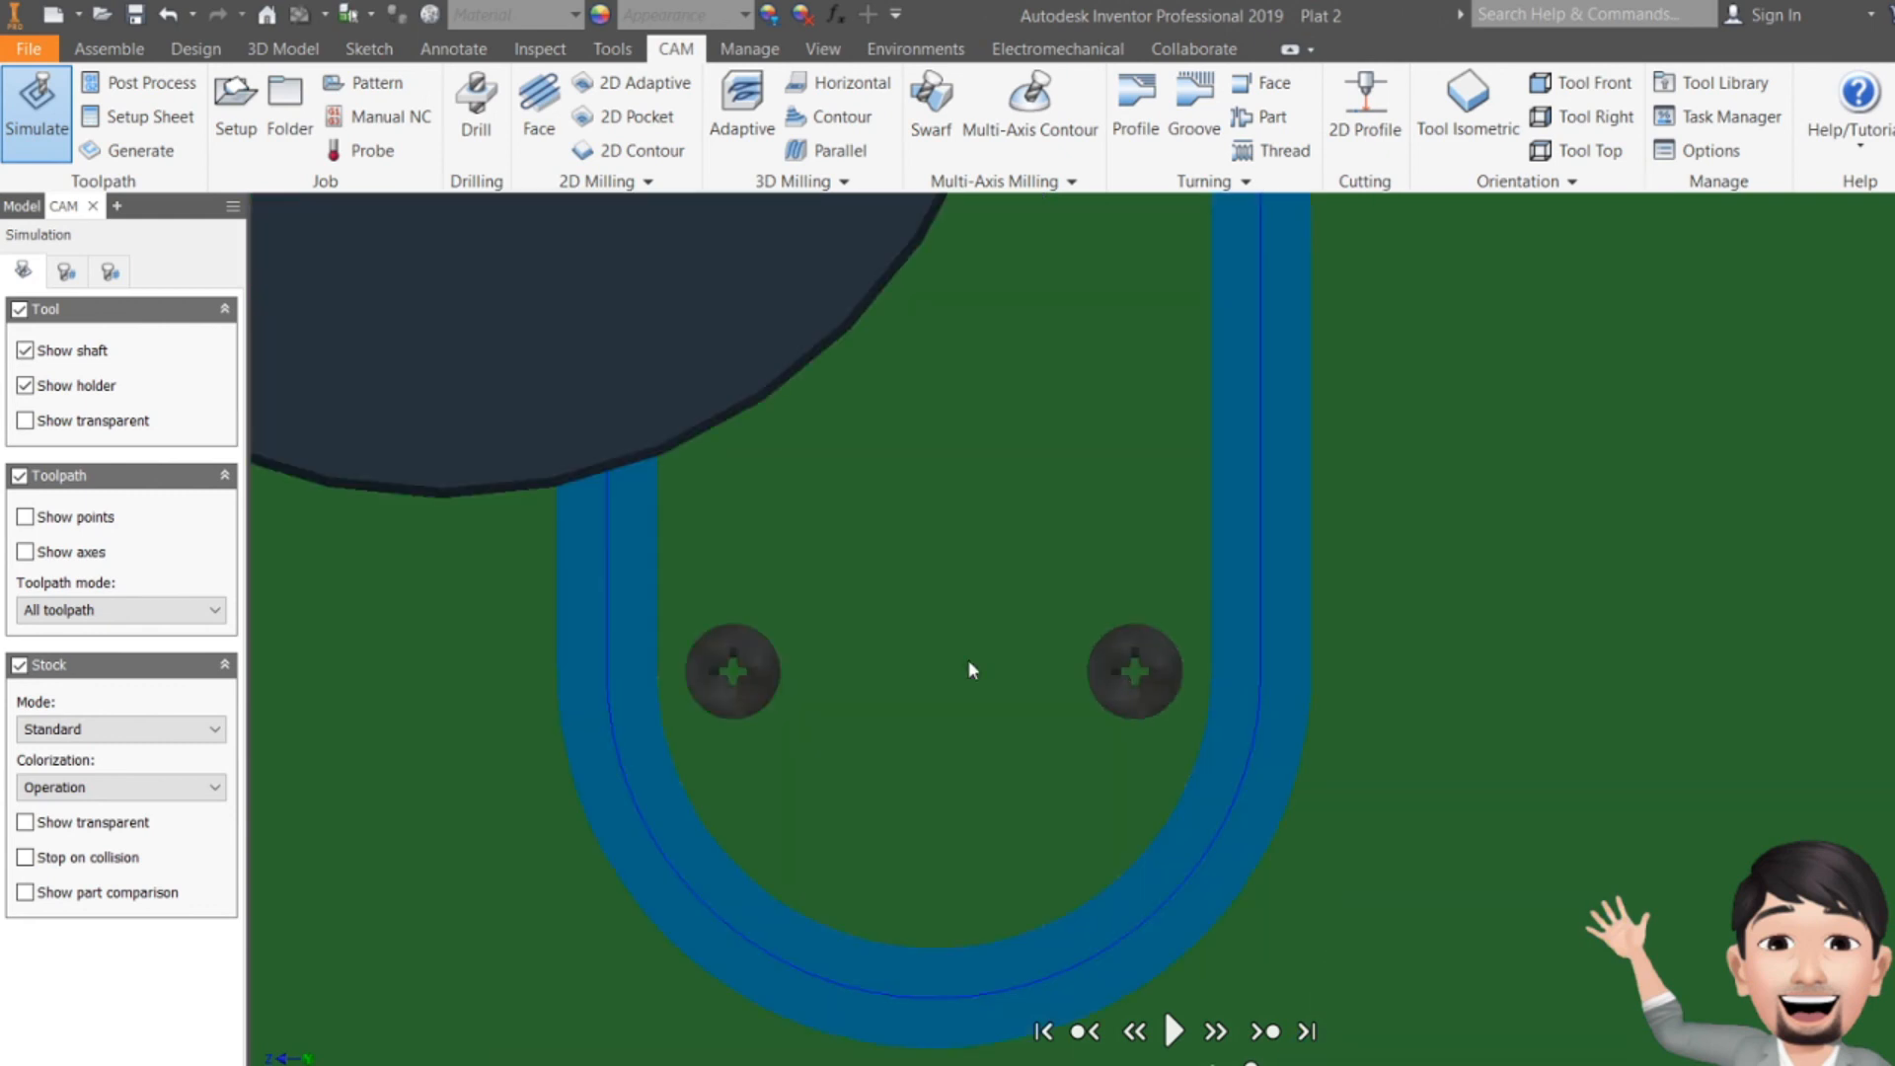
scroll(780, 385, up, 6)
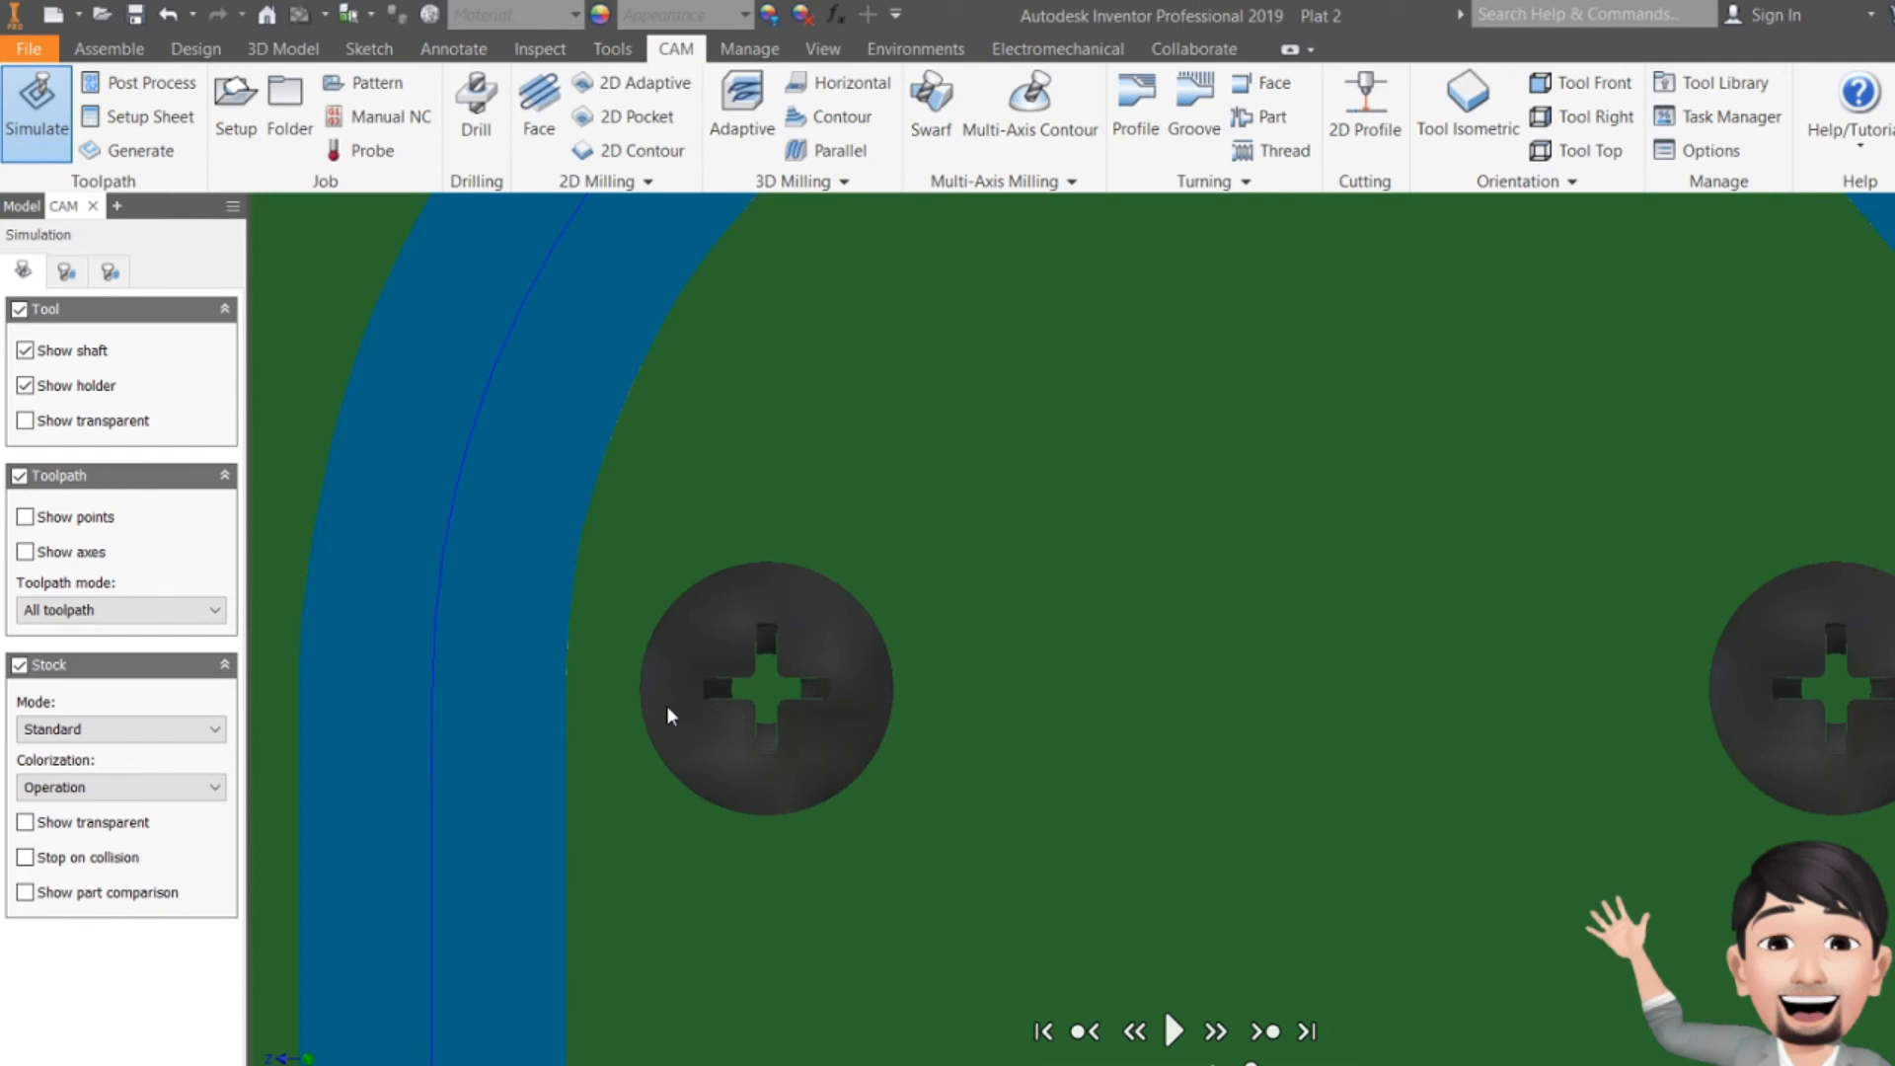
scroll(660, 703, down, 3)
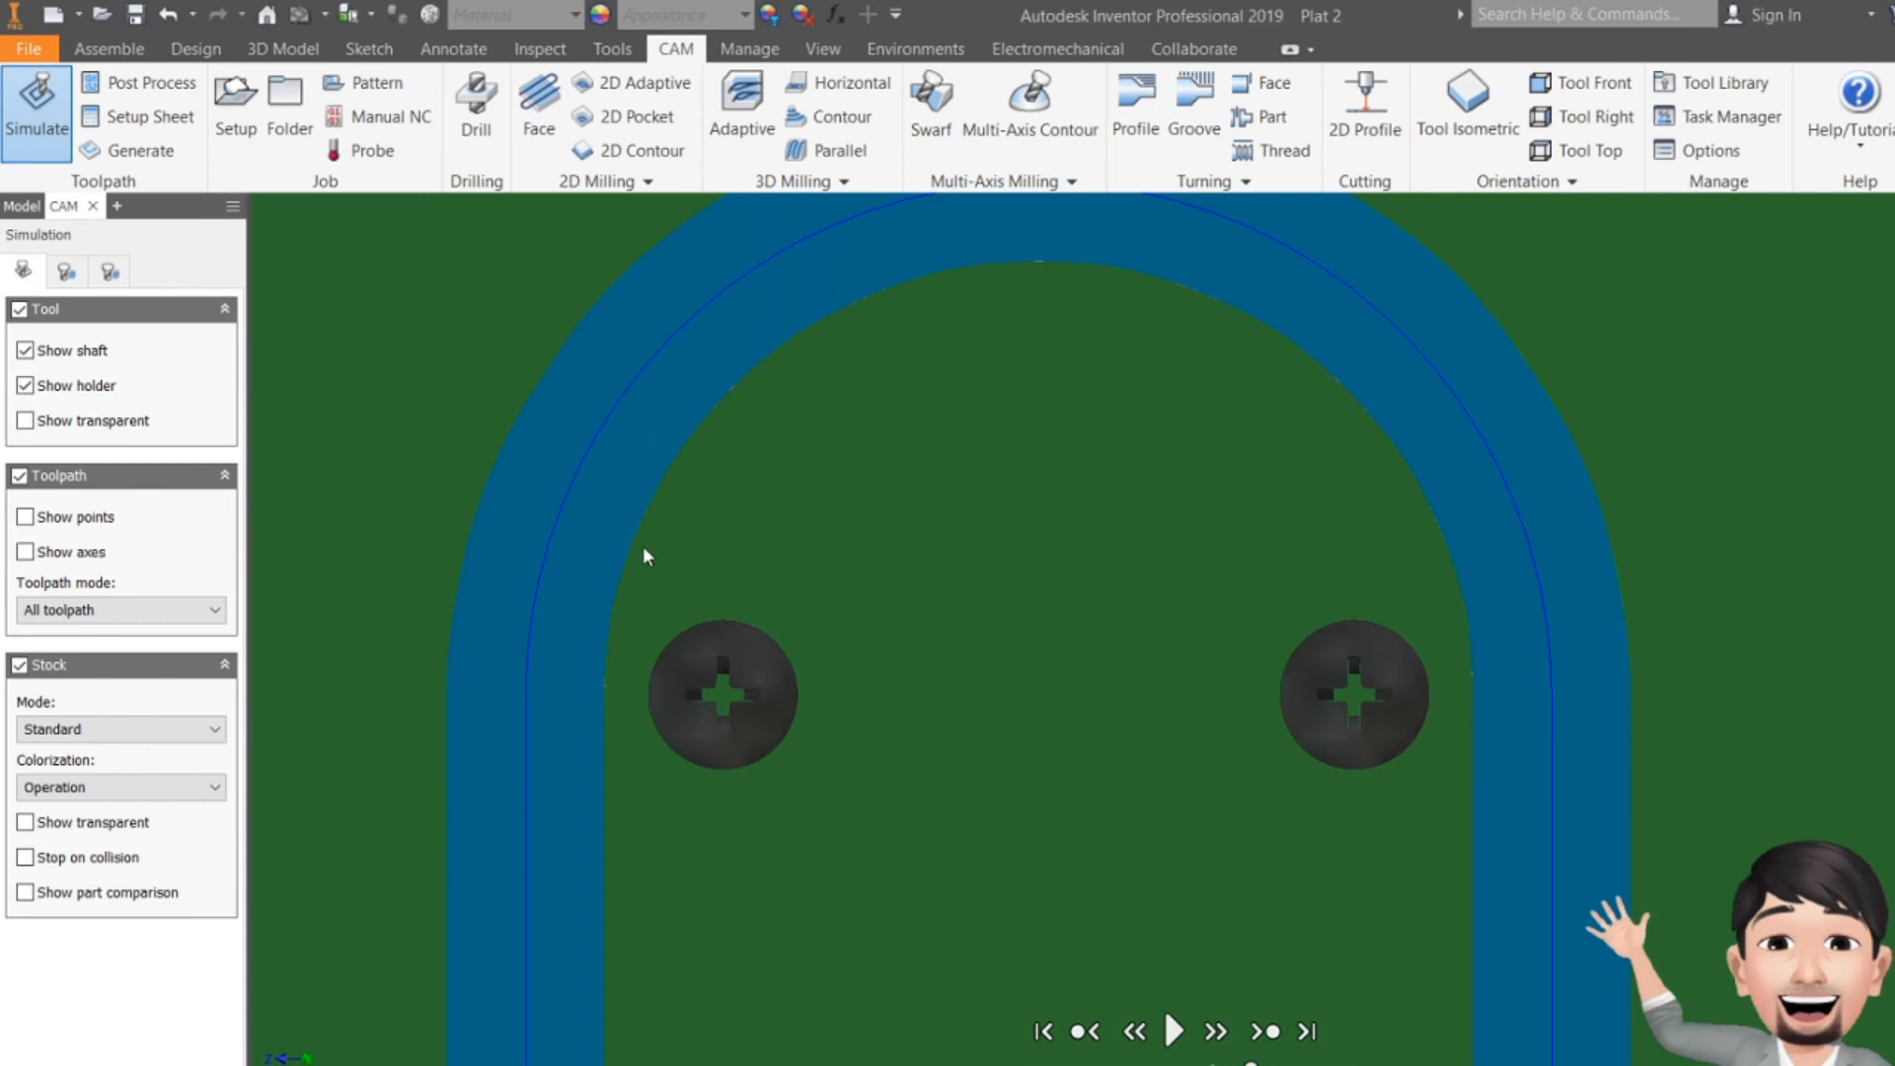
scroll(642, 549, down, 5)
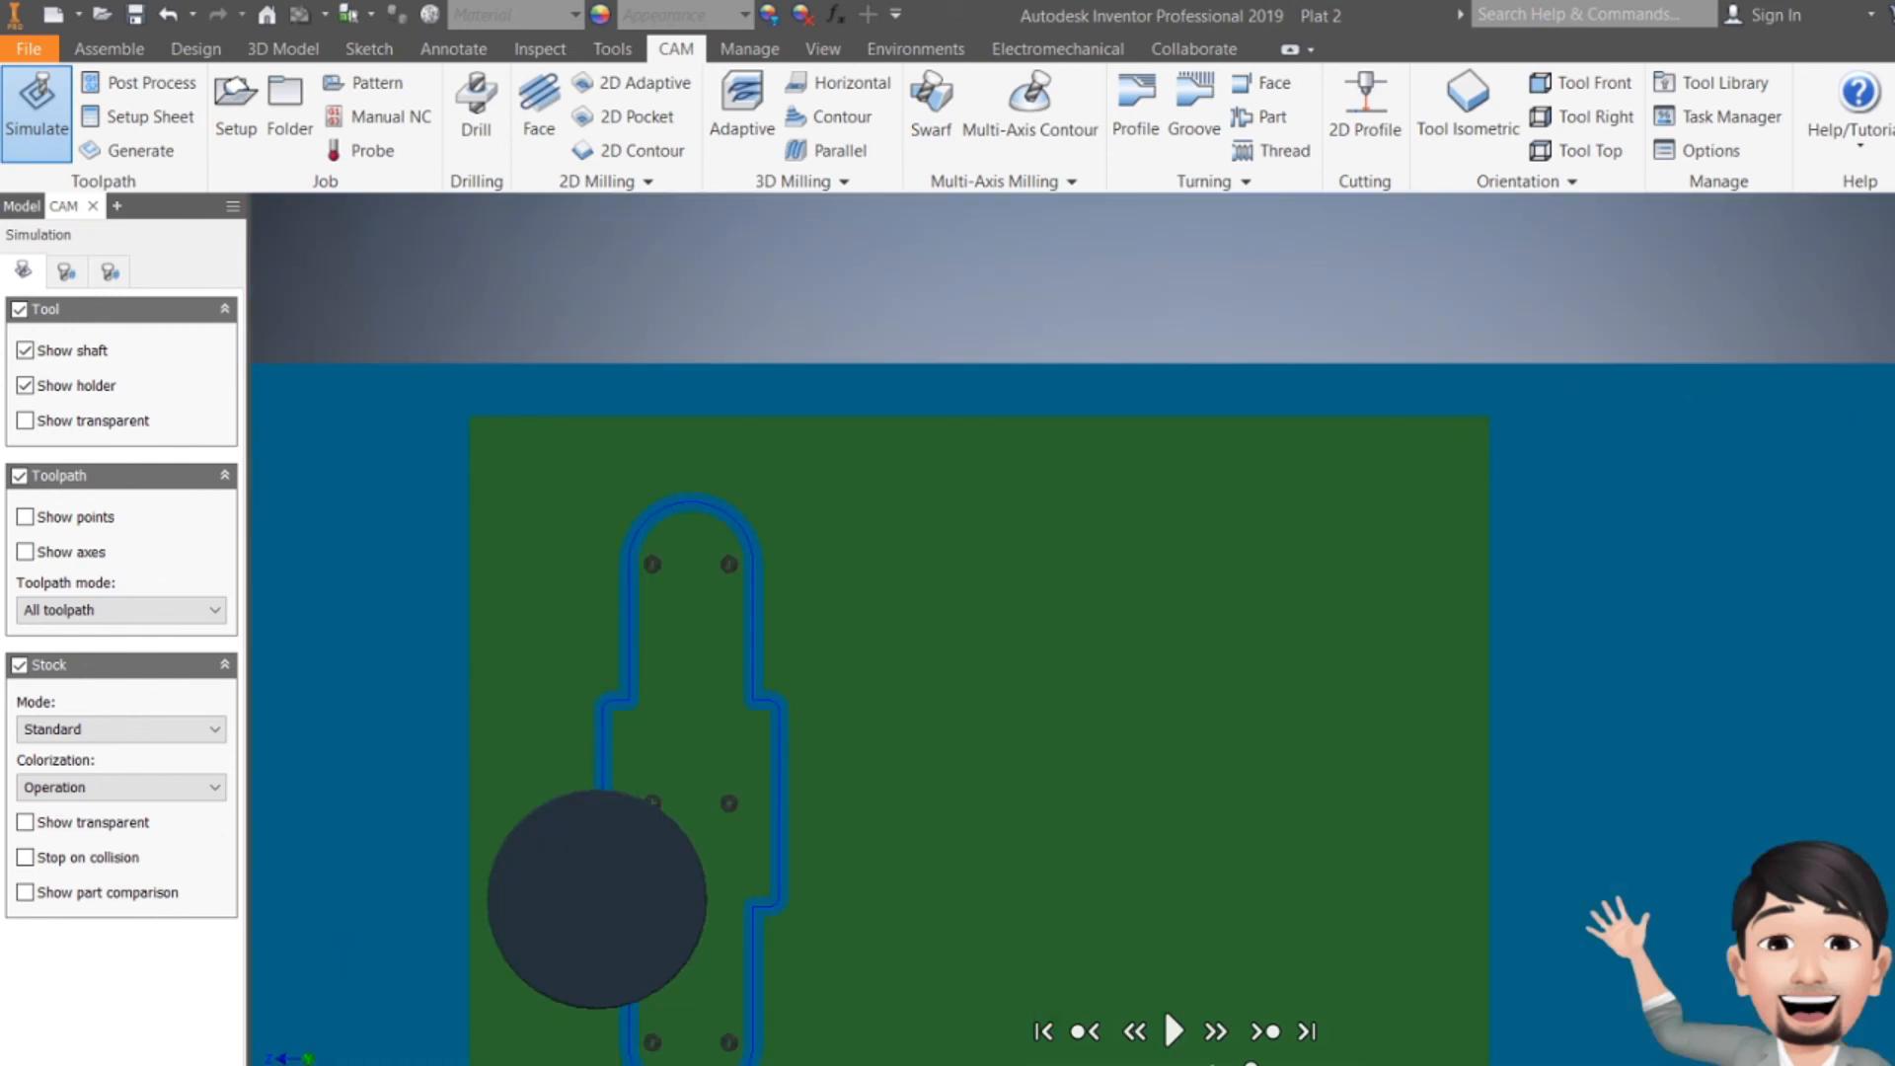
key(F6)
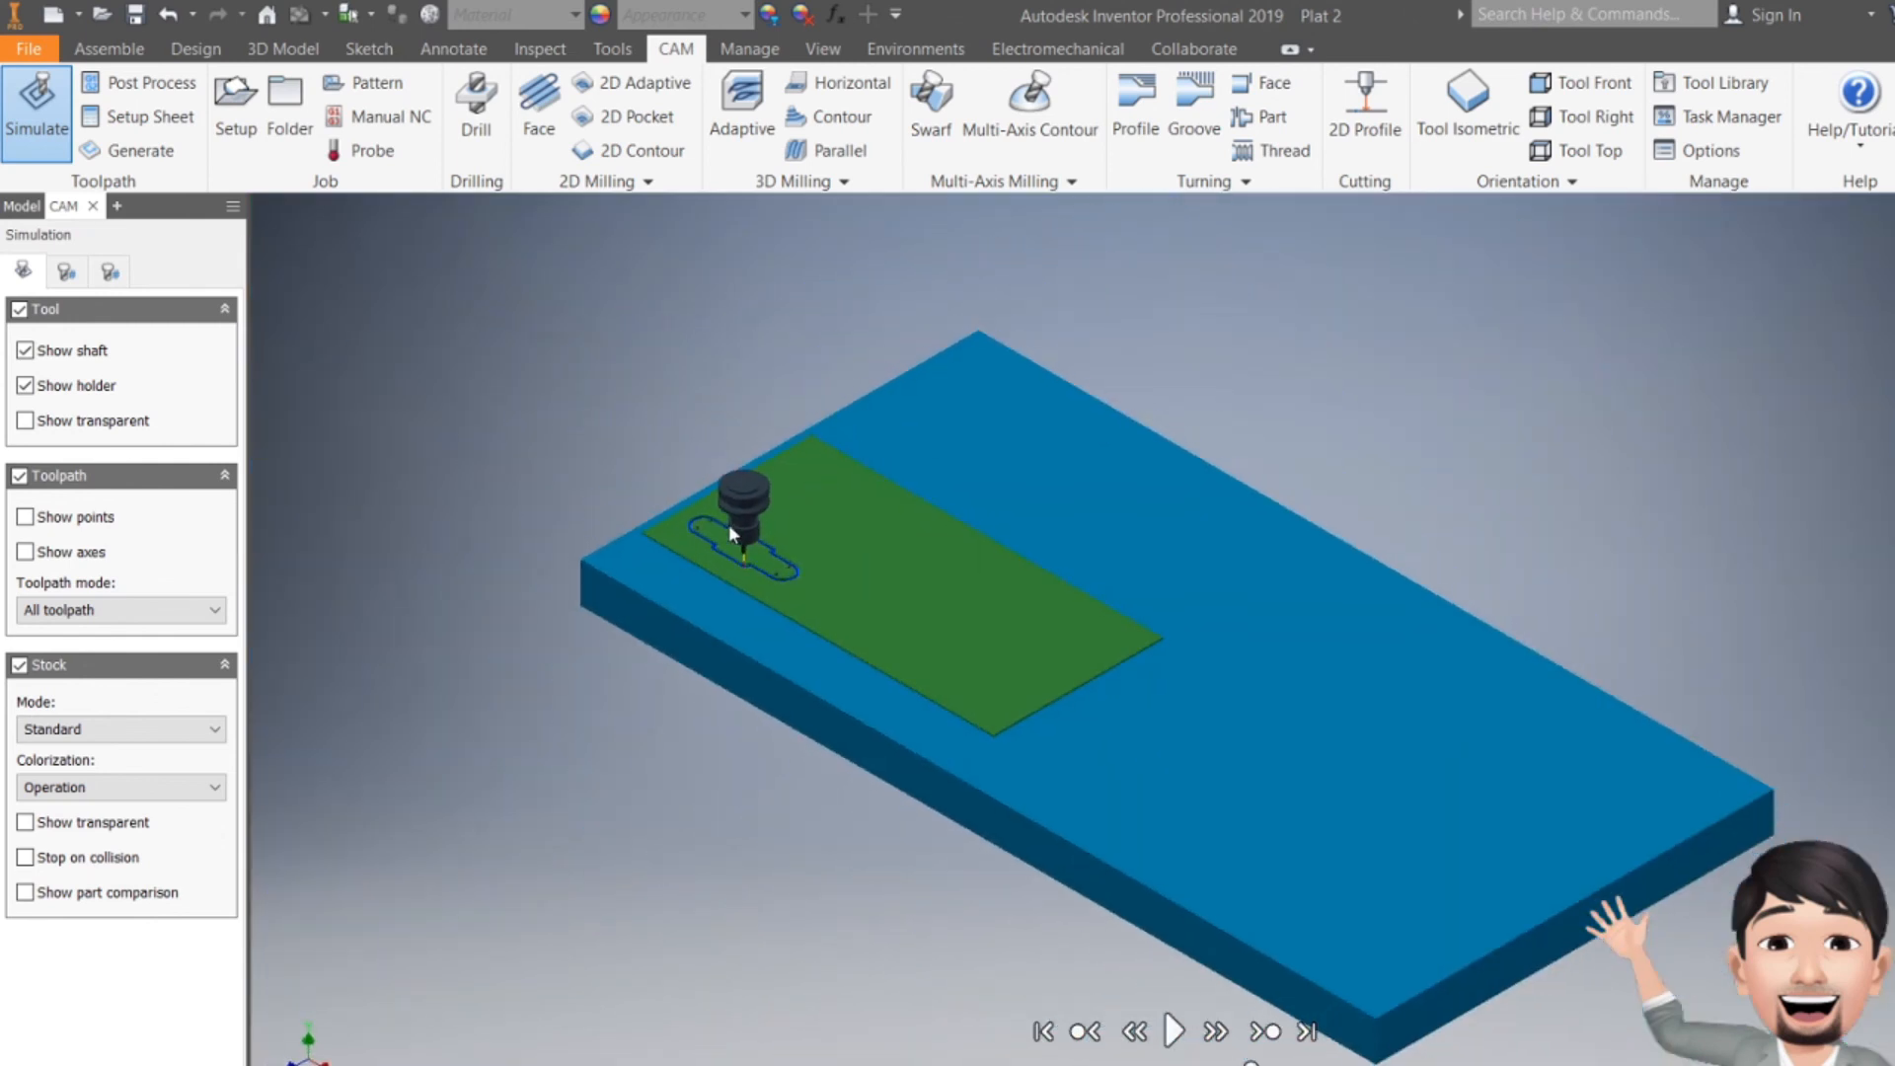
scroll(705, 530, up, 5)
scroll(706, 538, up, 4)
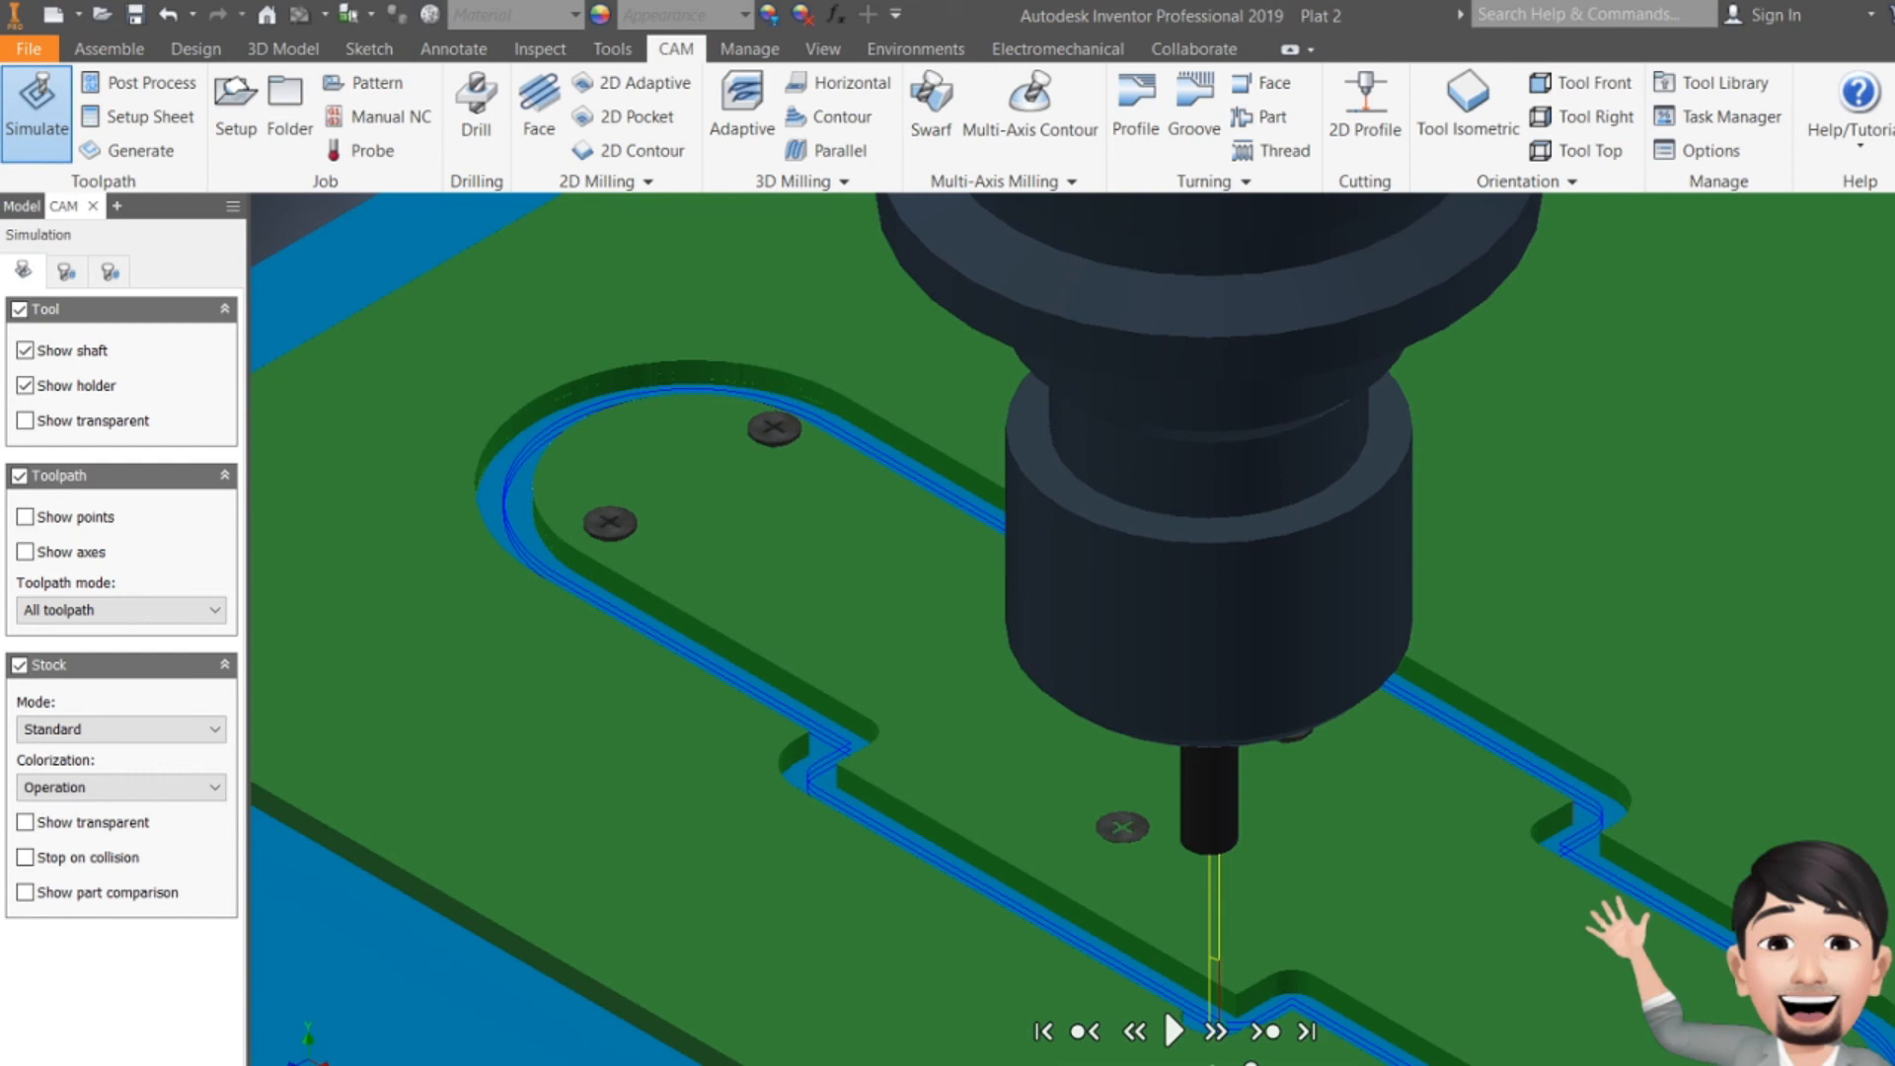
key(Escape)
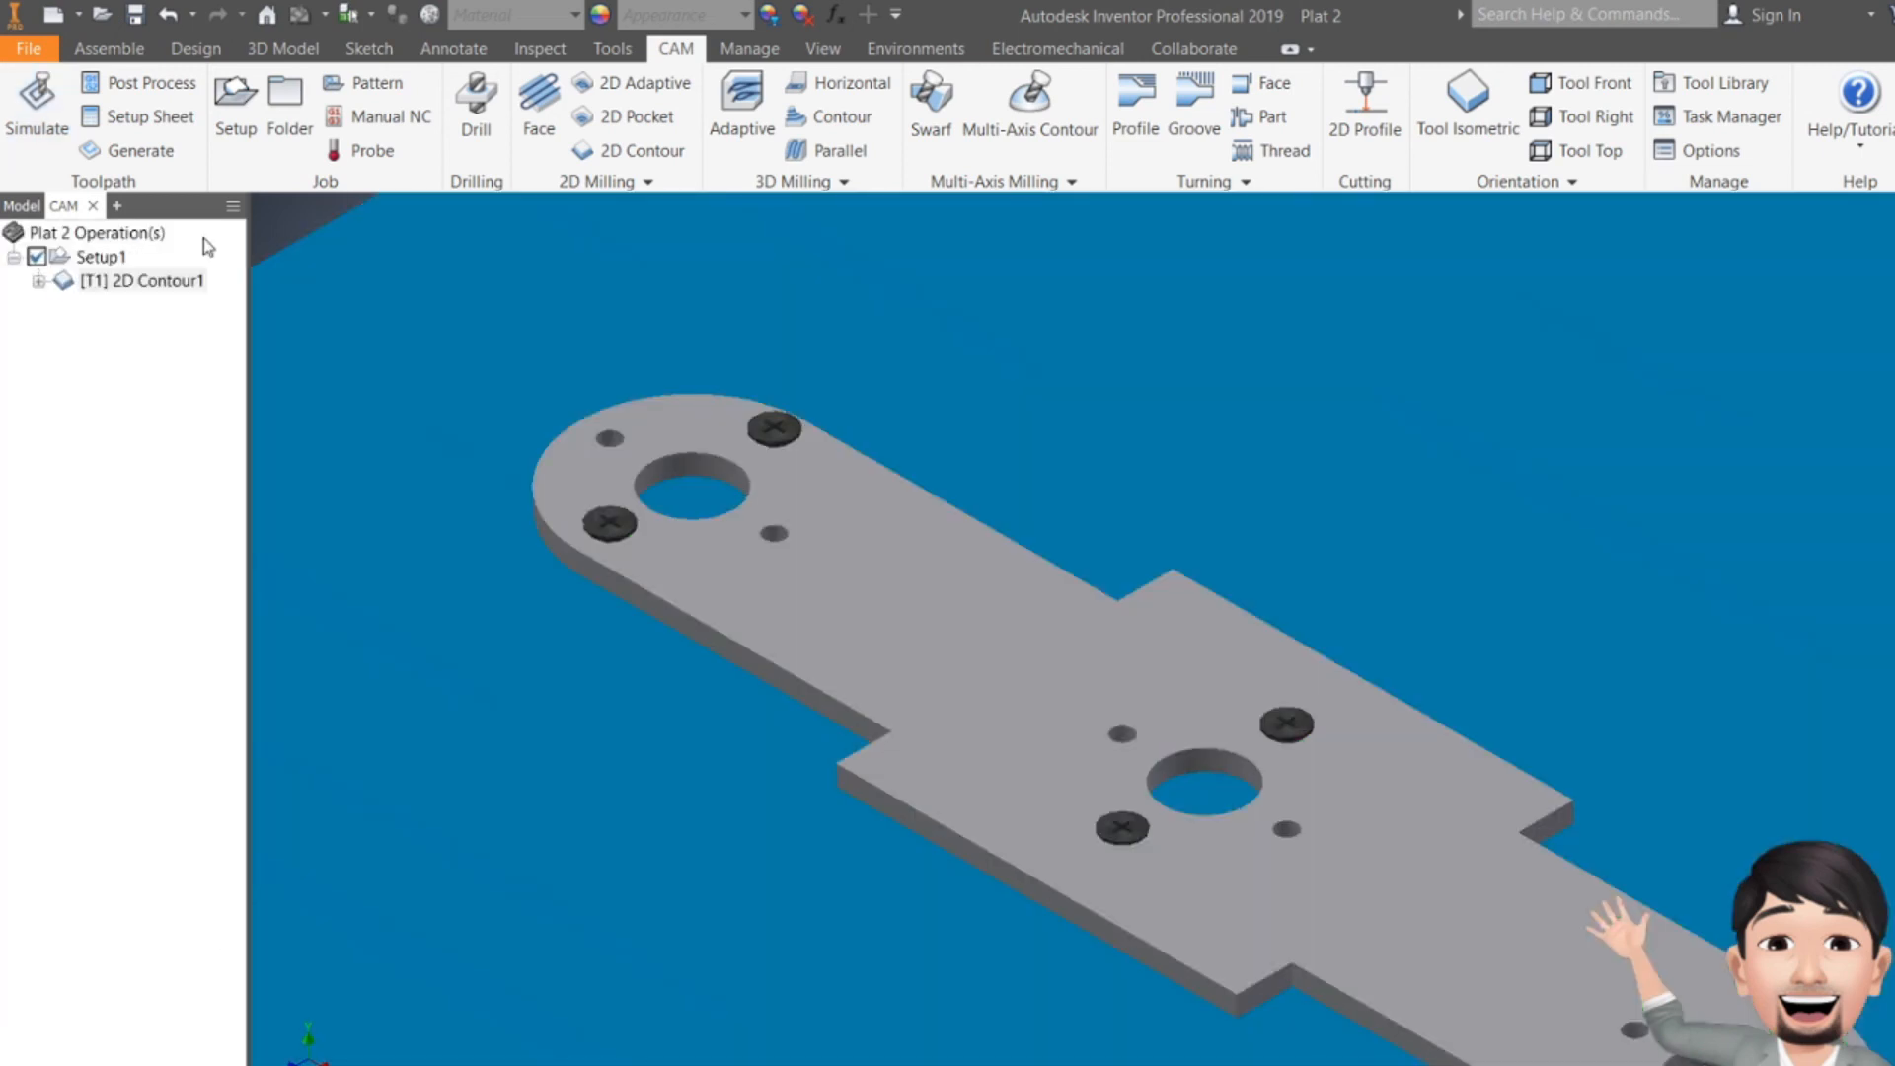
- Post-process the 2D Contour operation for the Haas Automation vendor with the program comment "contour endmill 4 mm"
click(150, 87)
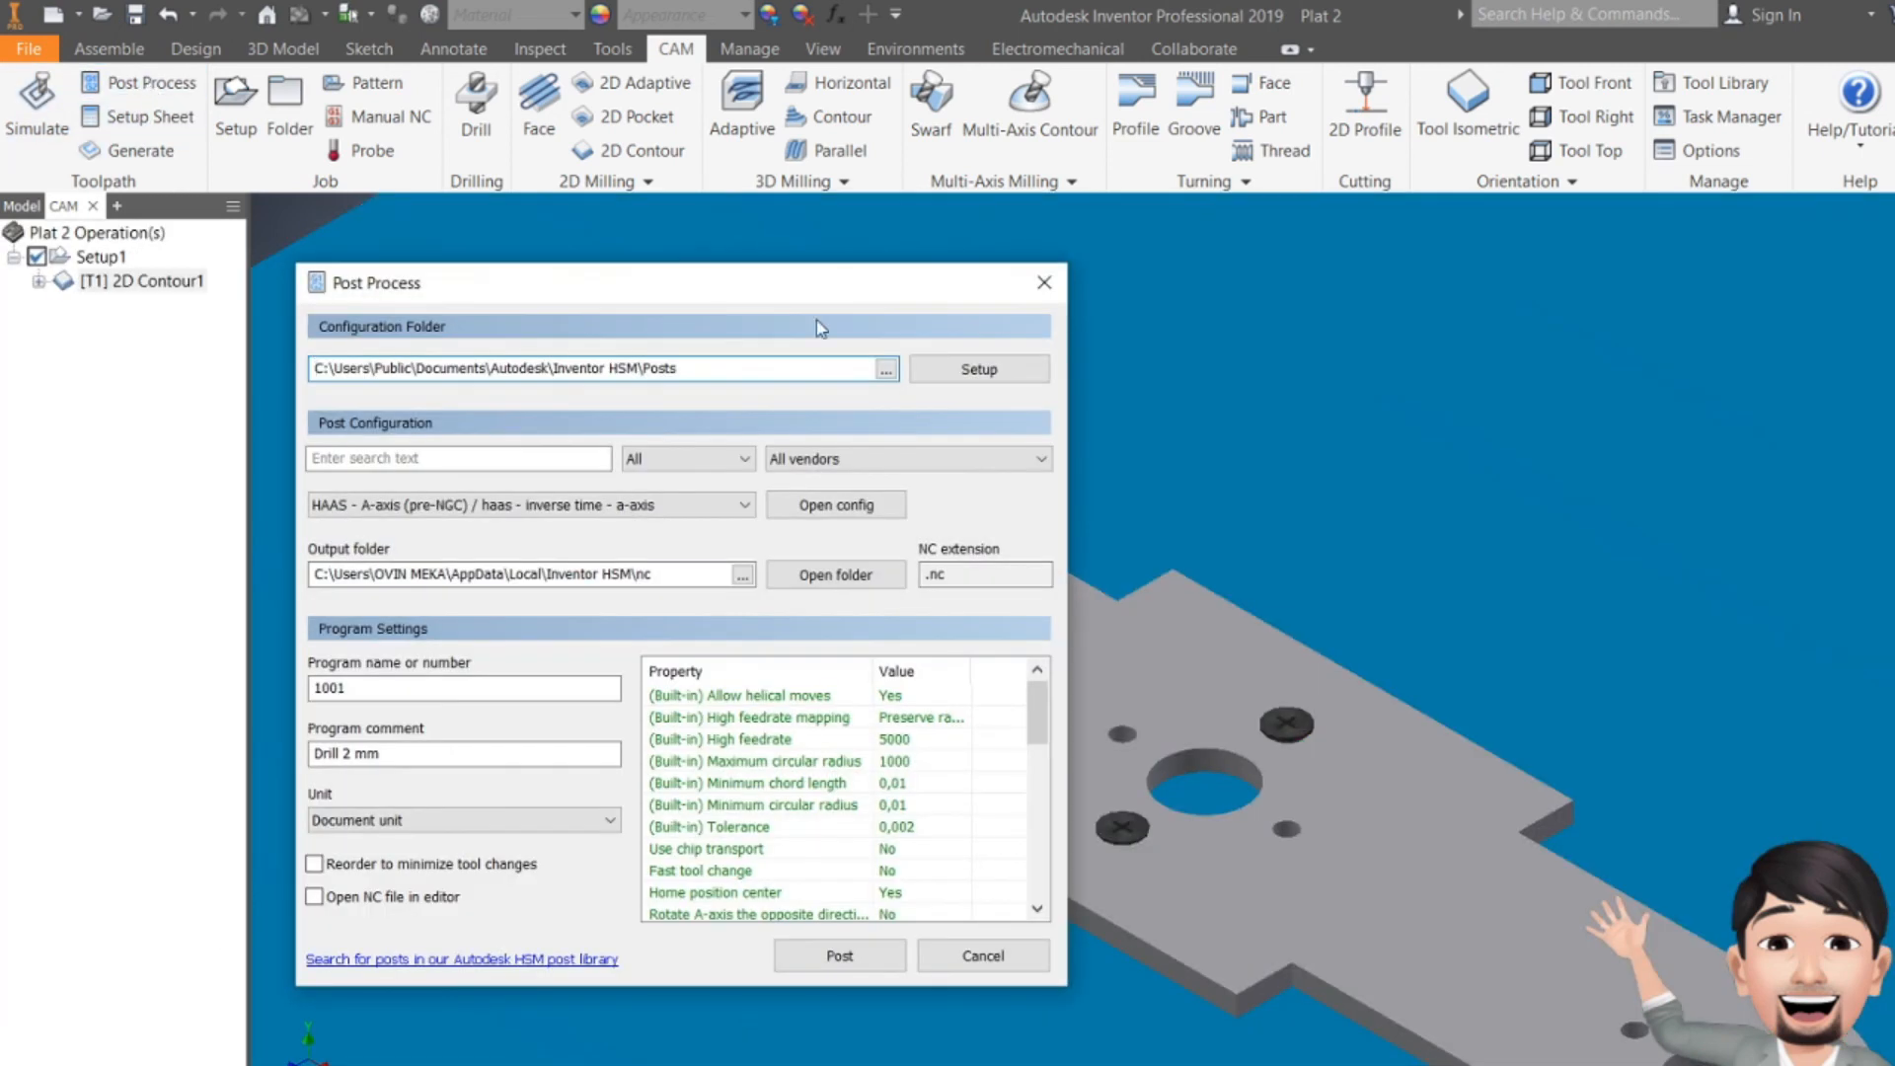
click(892, 462)
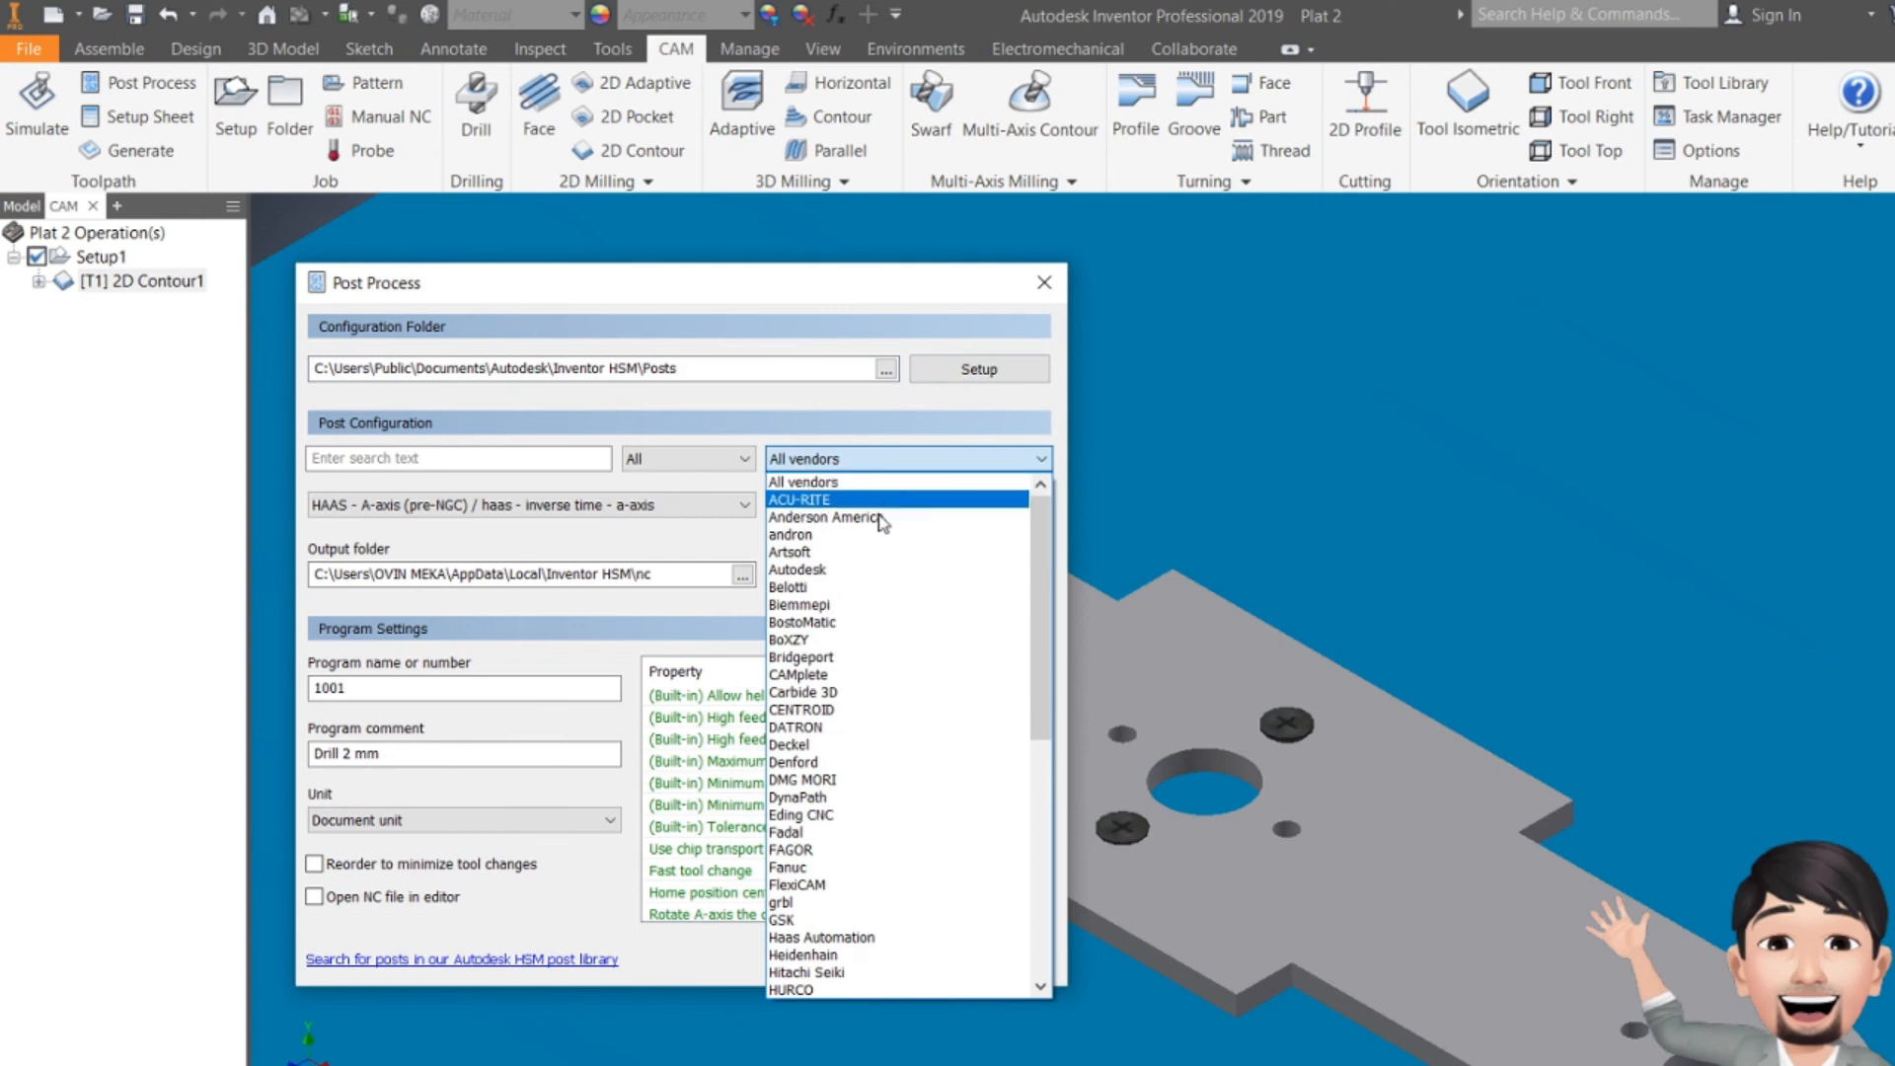
click(829, 937)
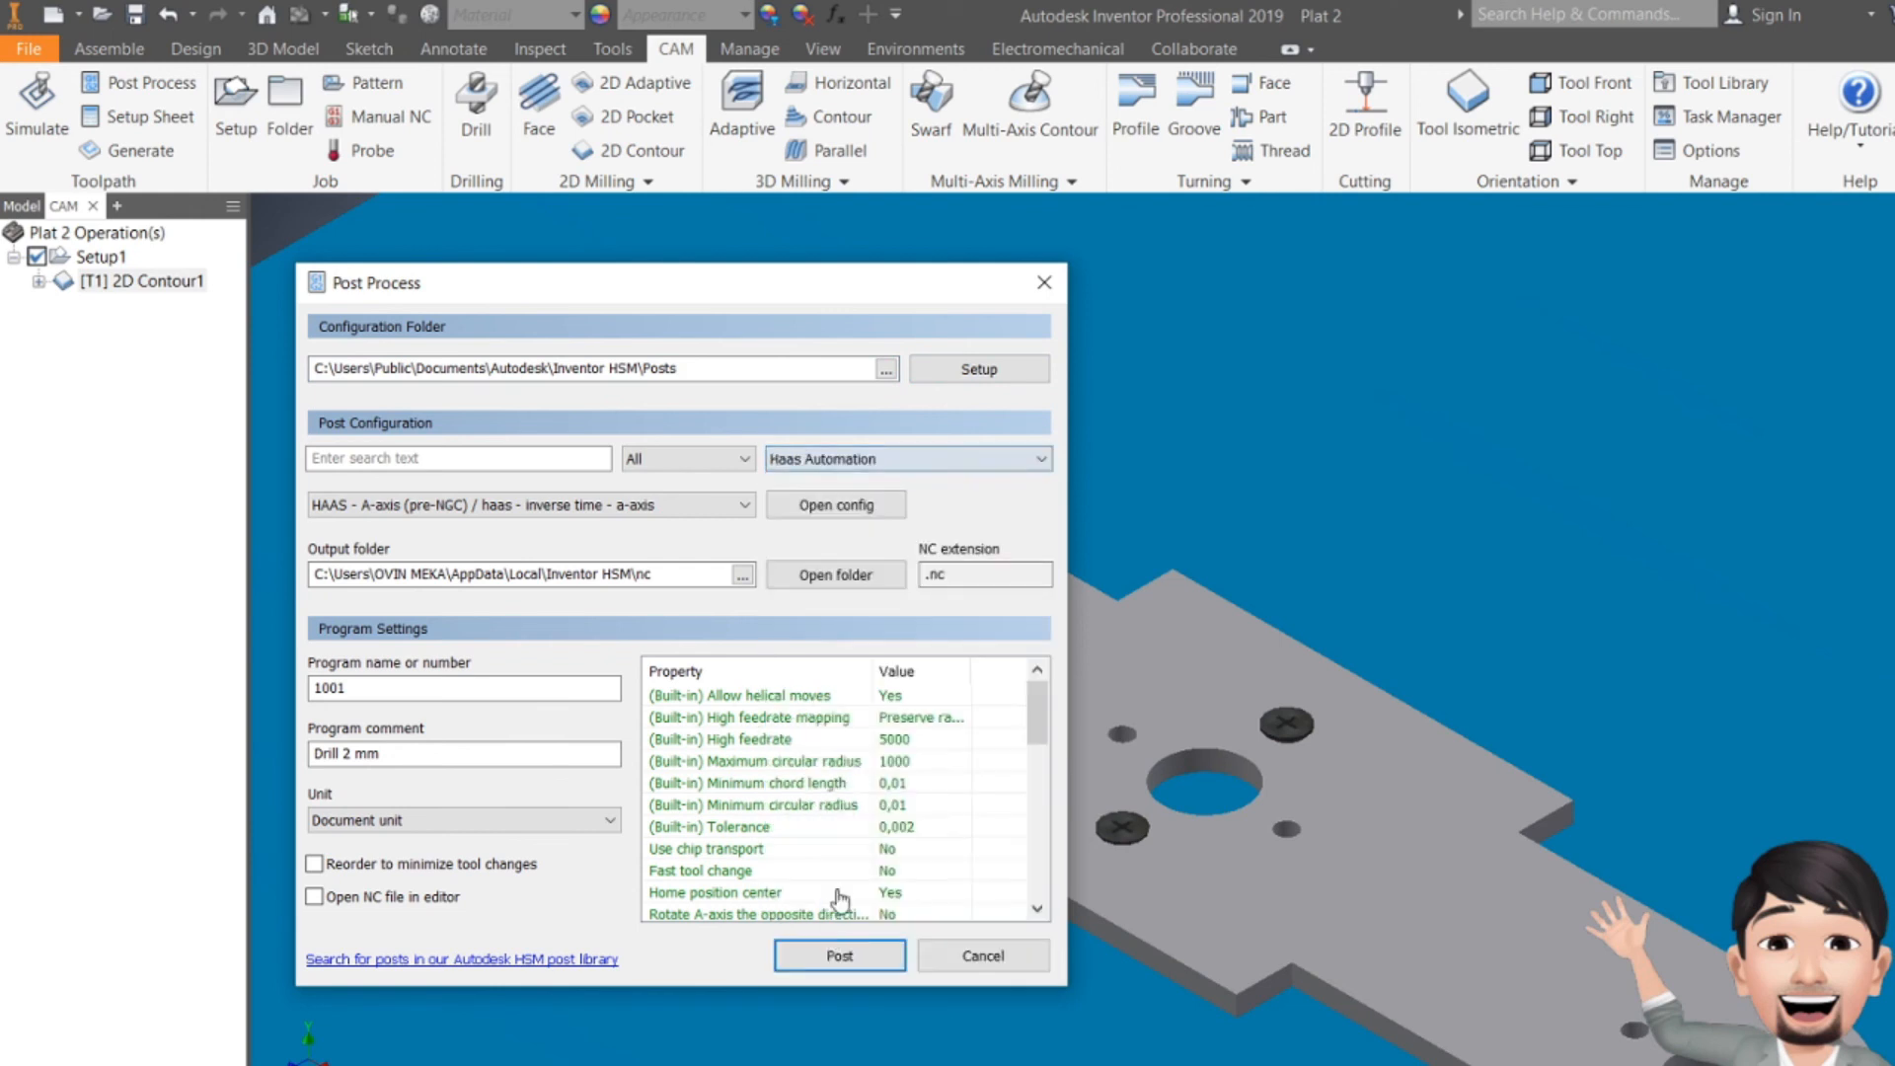
click(376, 689)
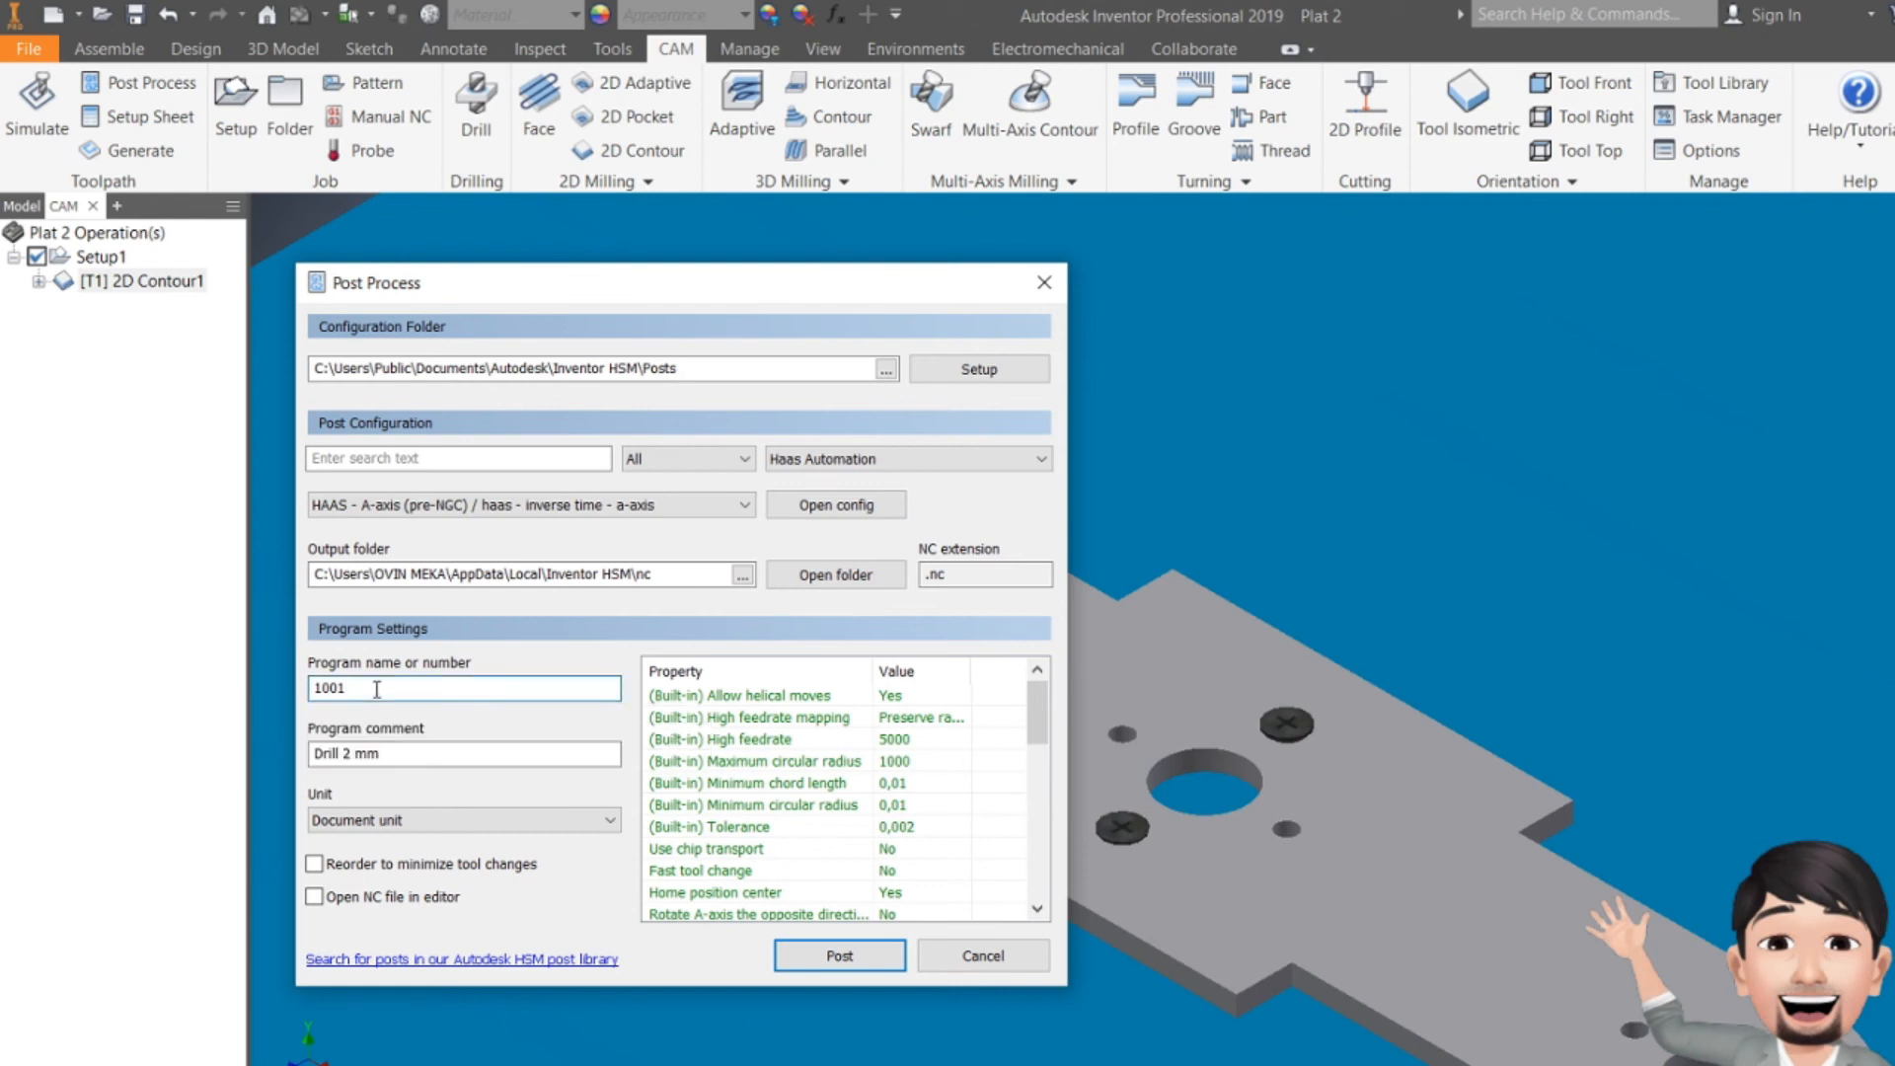
drag(387, 753, 276, 747)
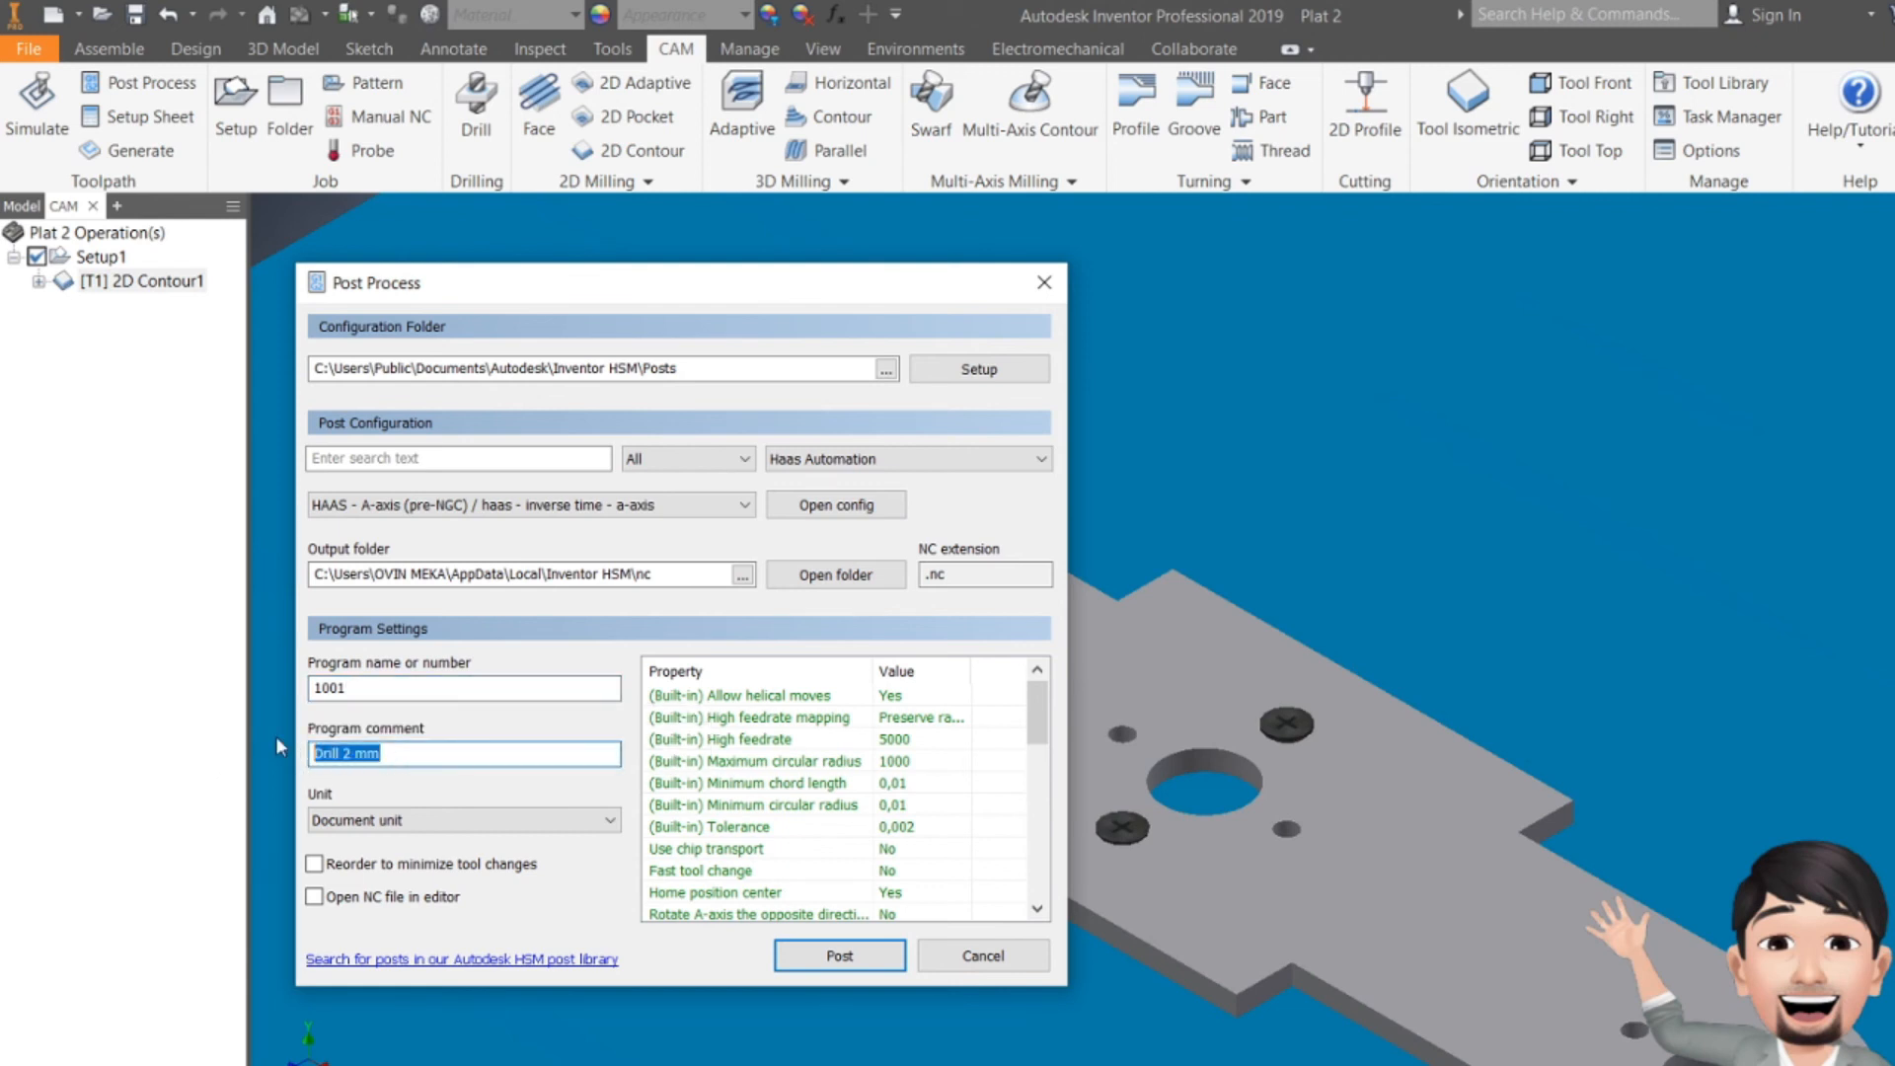
text(contour endmill 4 mm)
click(844, 957)
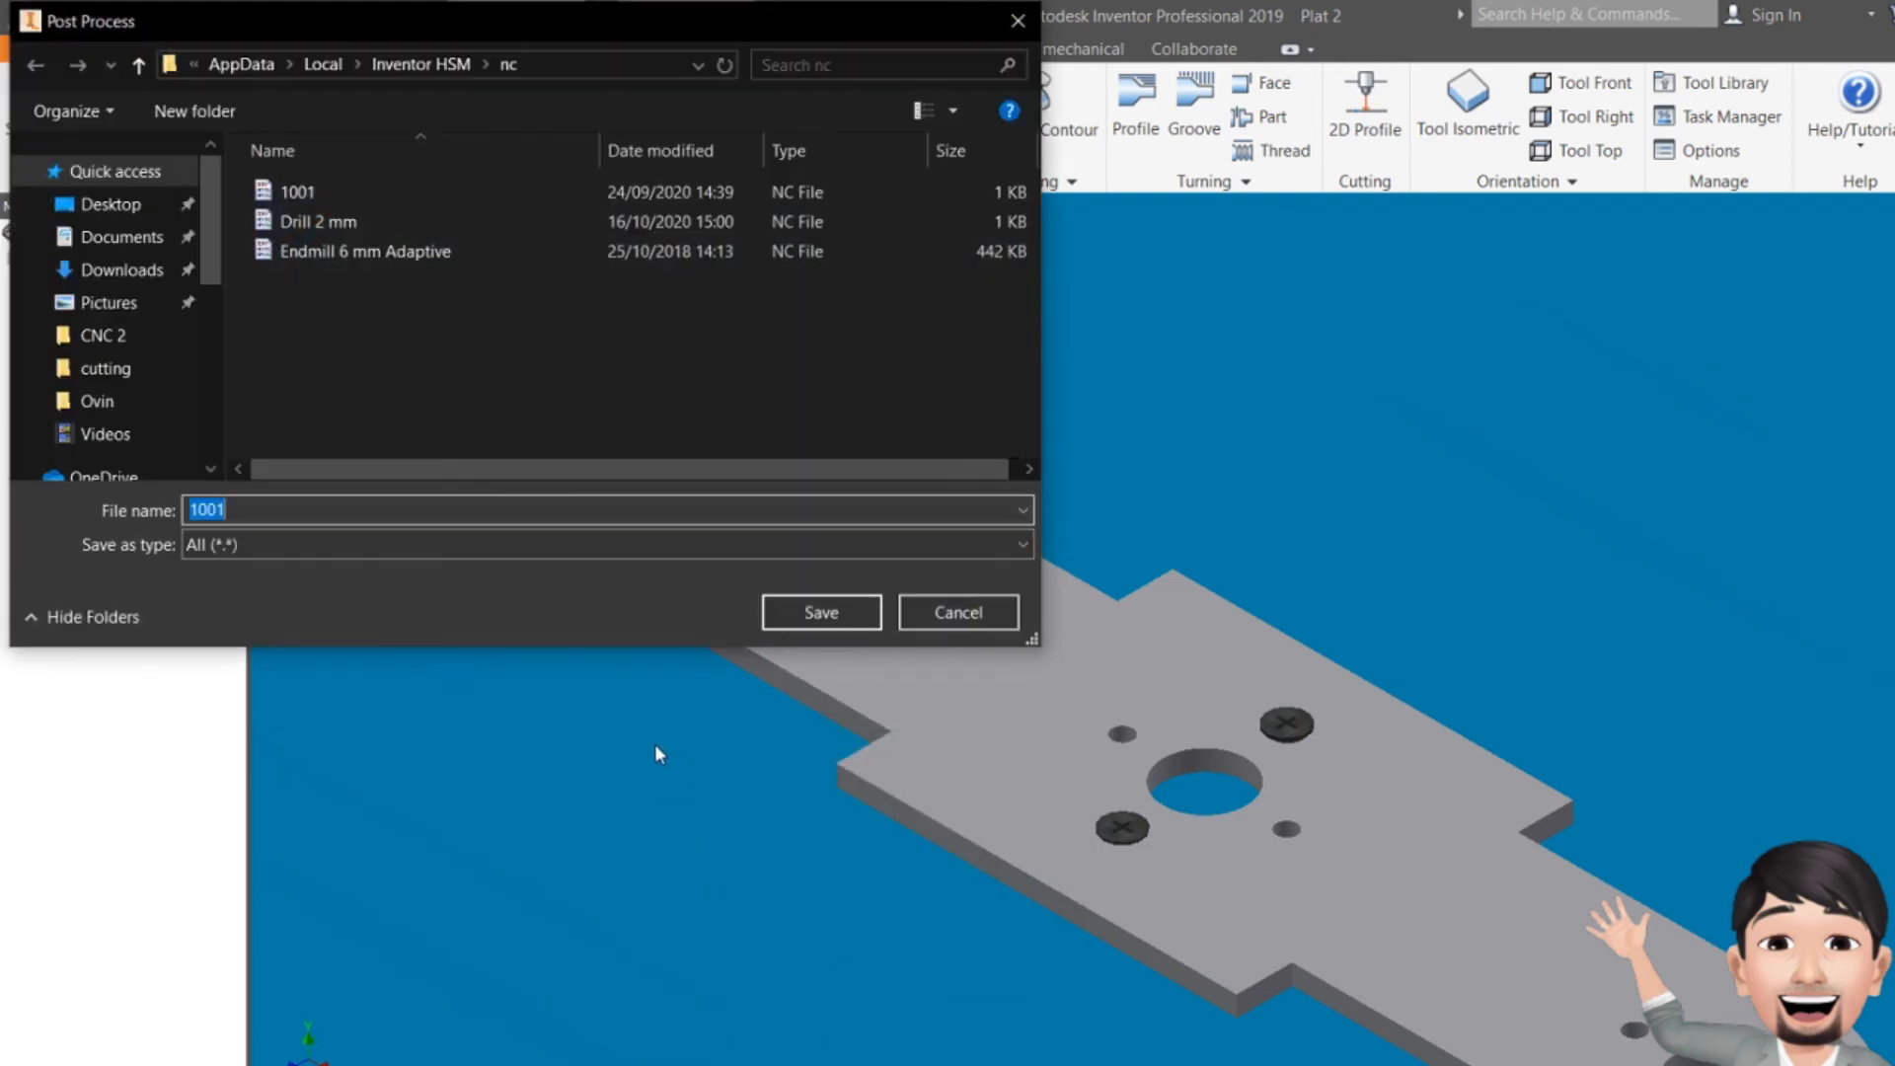
- Save the NC program in the nc folder under the file name "Contour Endmill 4 mm"
click(332, 229)
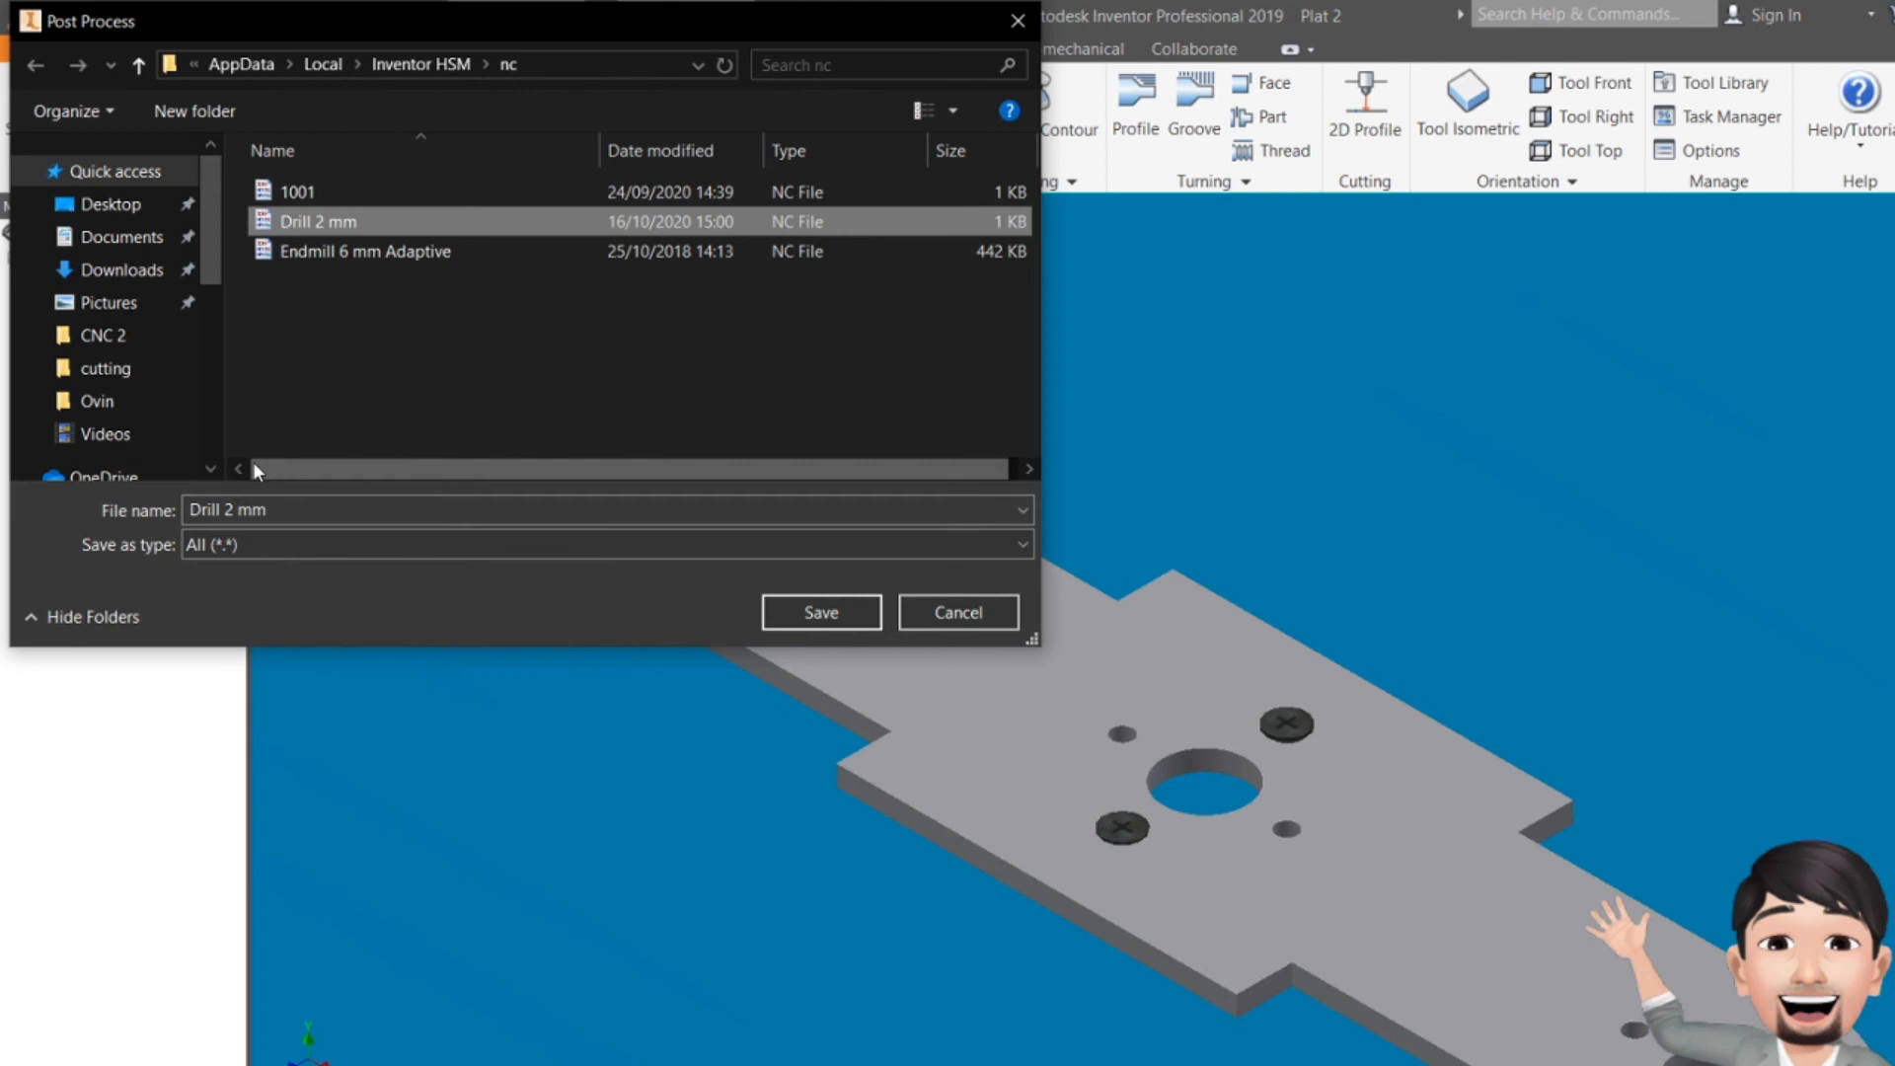
click(233, 512)
click(228, 511)
key(Right)
drag(232, 509, 166, 496)
text(En)
key(BackSpace)
key(BackSpace)
text(Contoru)
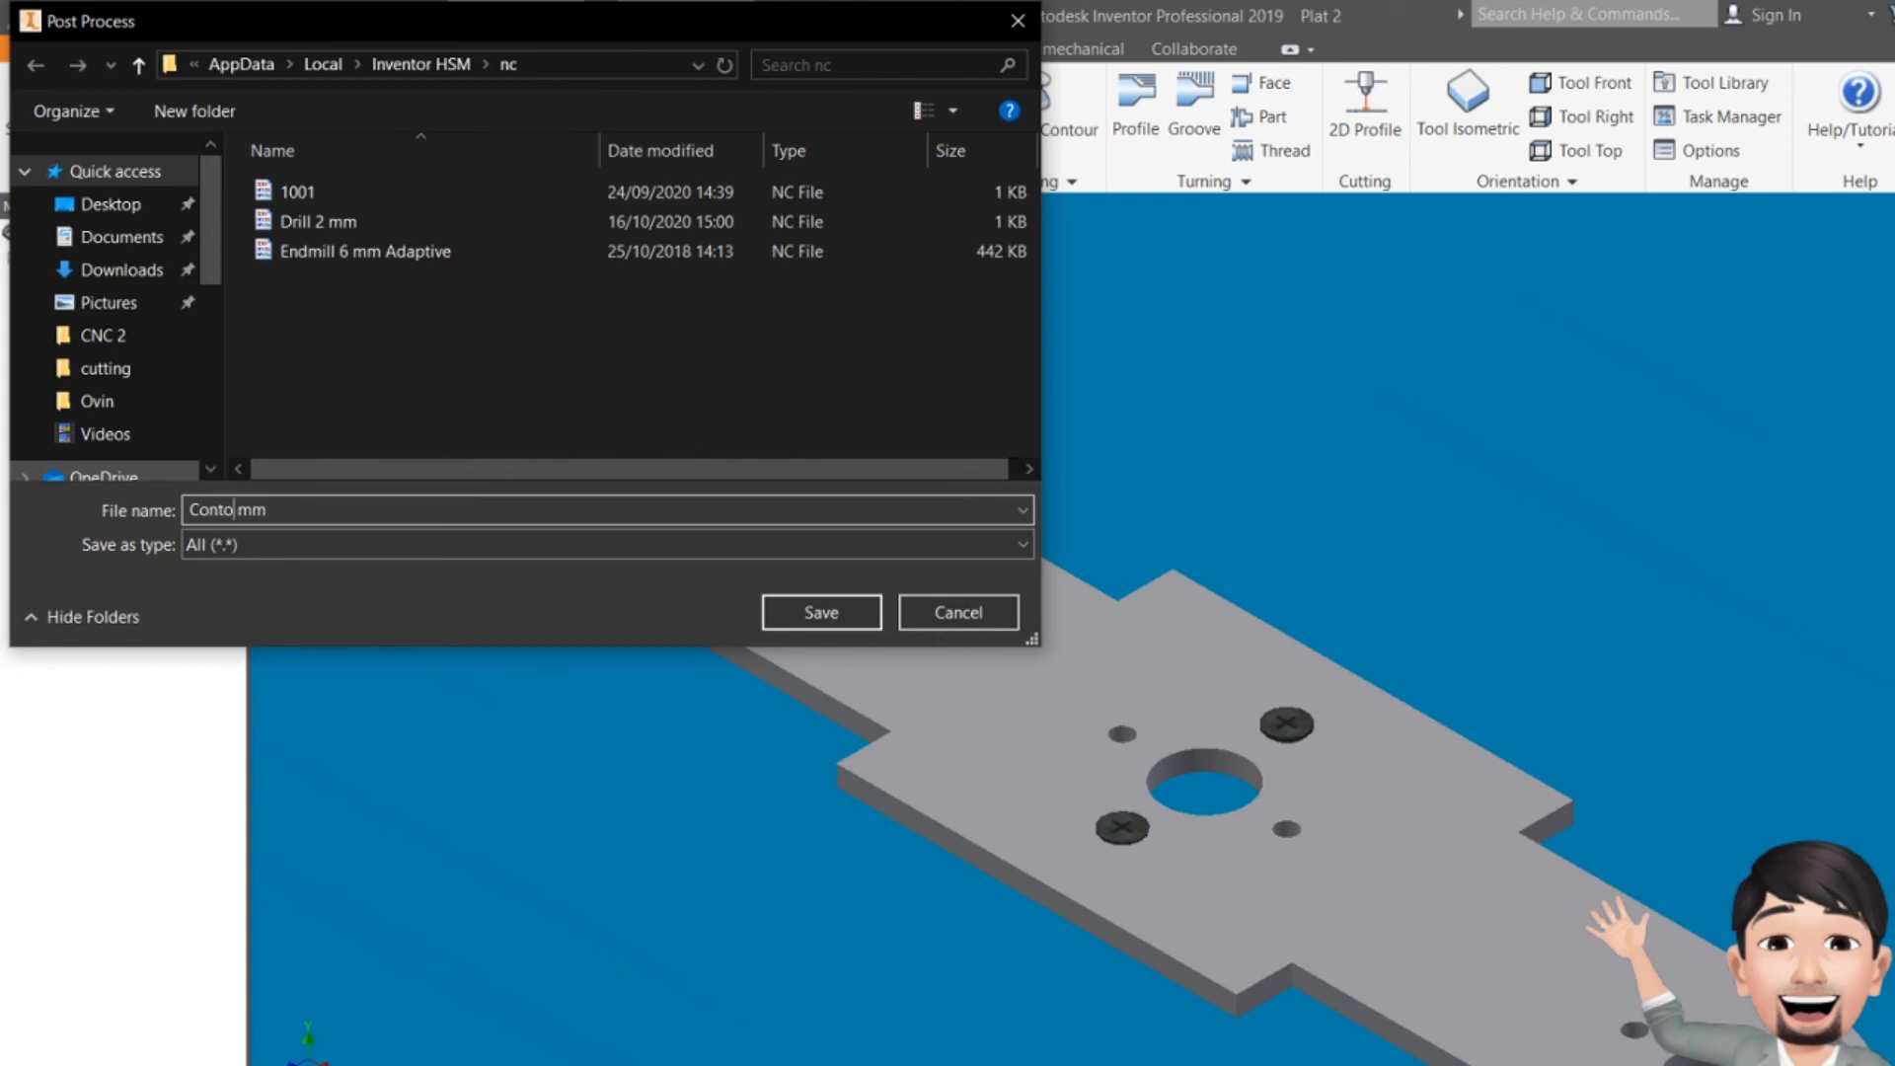
key(BackSpace)
key(BackSpace)
text(ur Endmill 4)
key(Return)
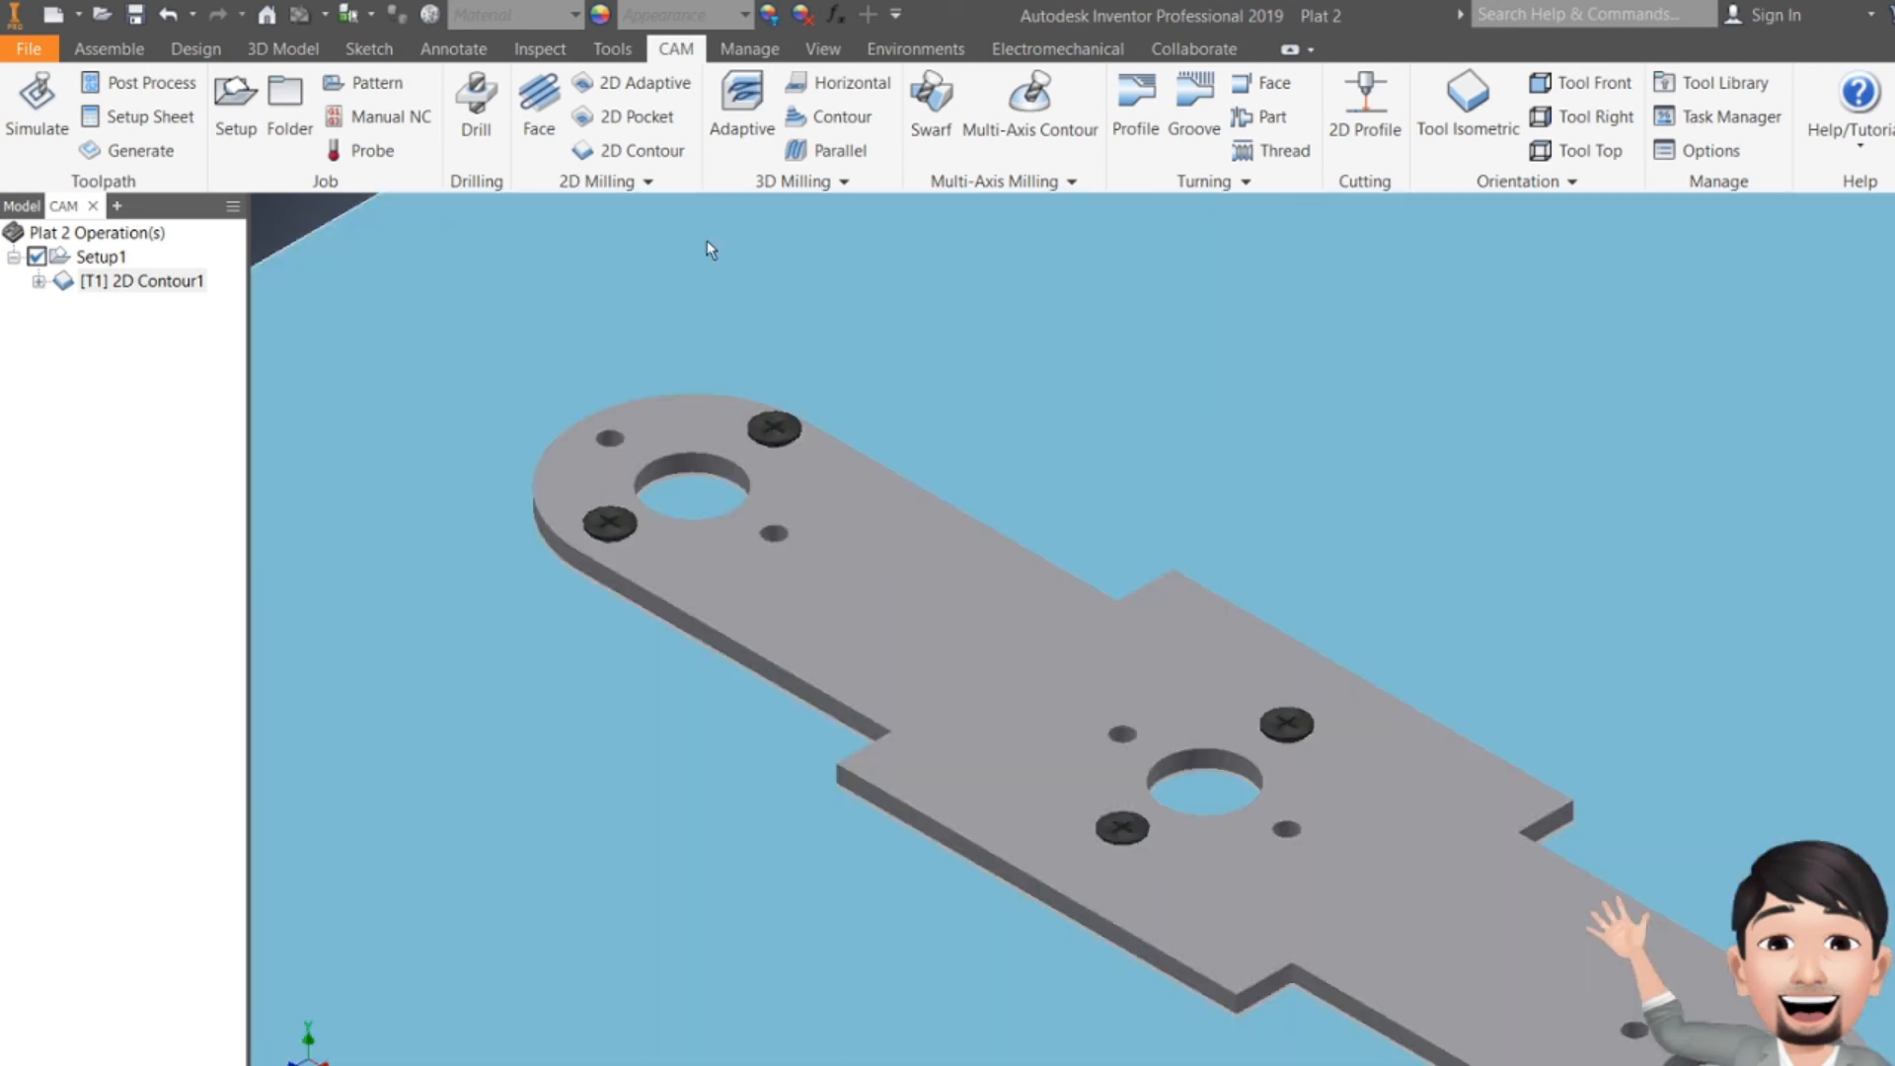
- Create a 2D Adaptive operation using tool #2, the 3 mm flat endmill, checking its cutter dimensions and keeping them
click(632, 82)
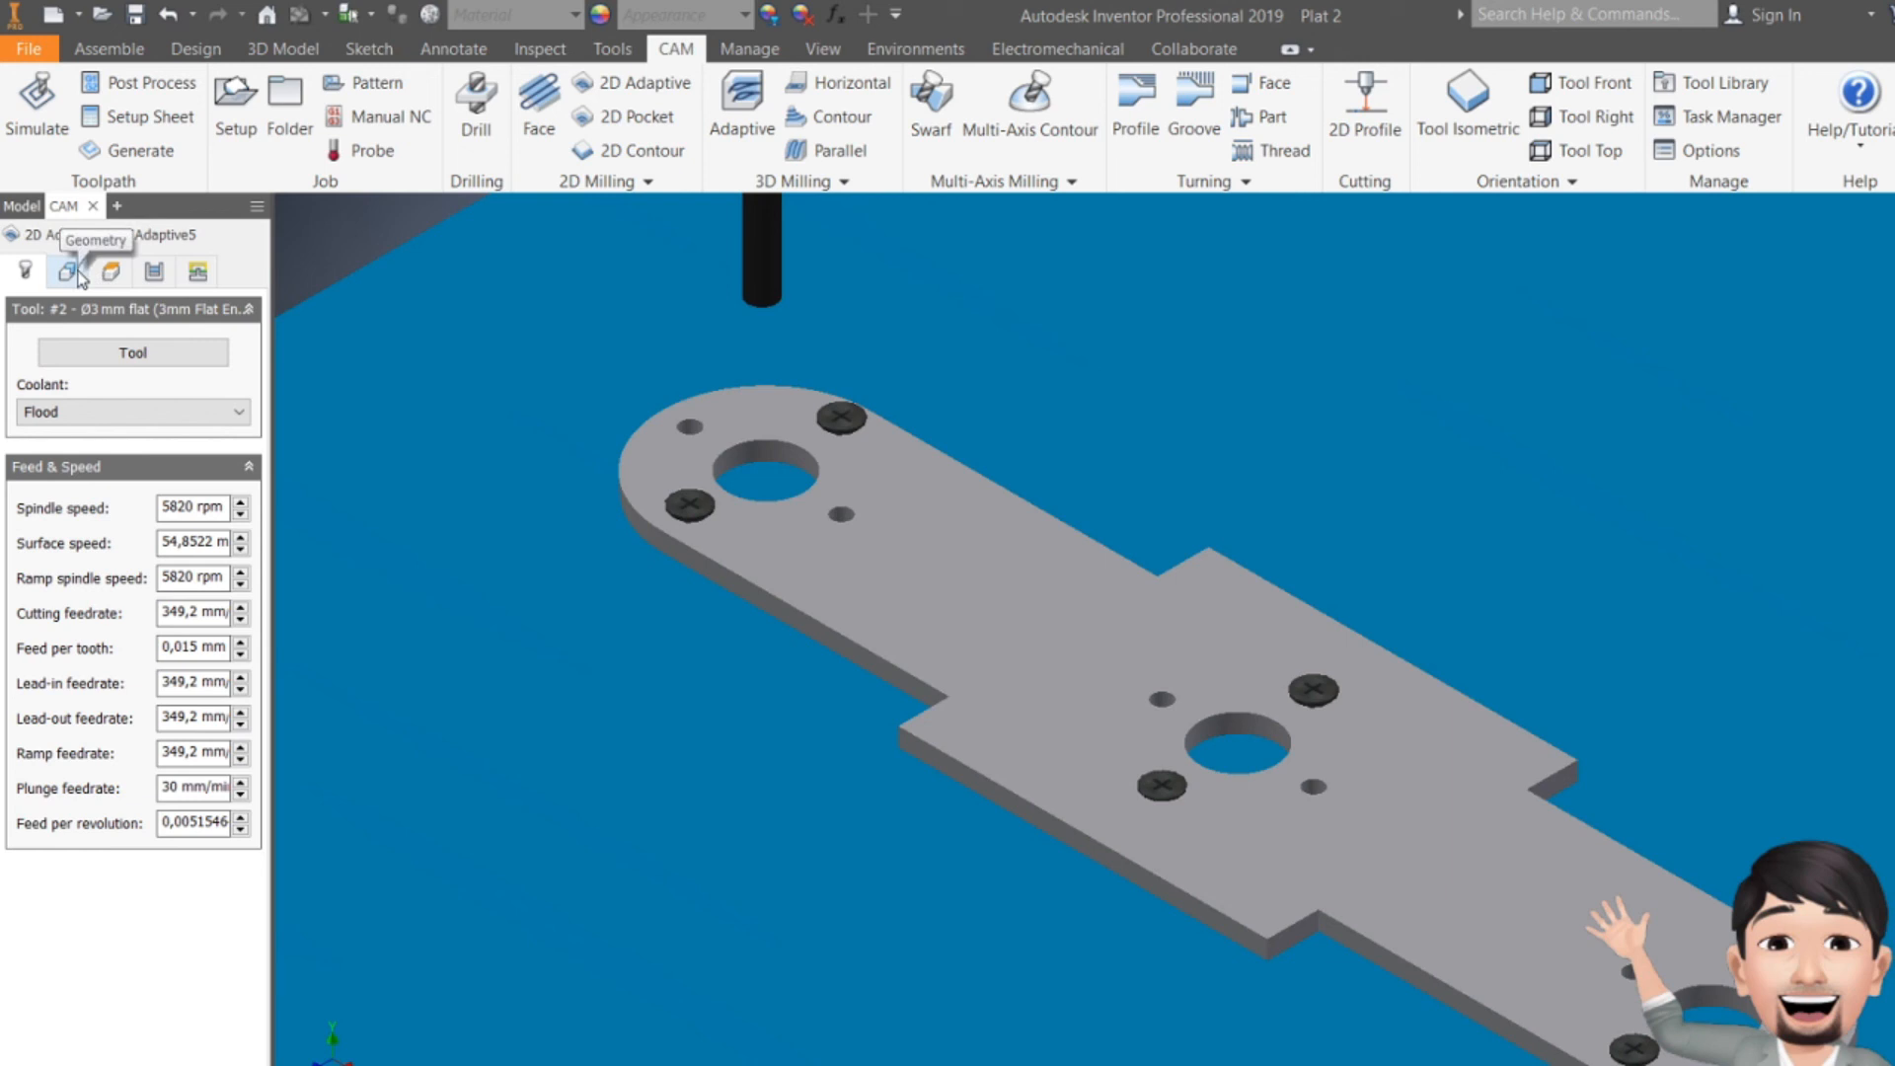
click(113, 354)
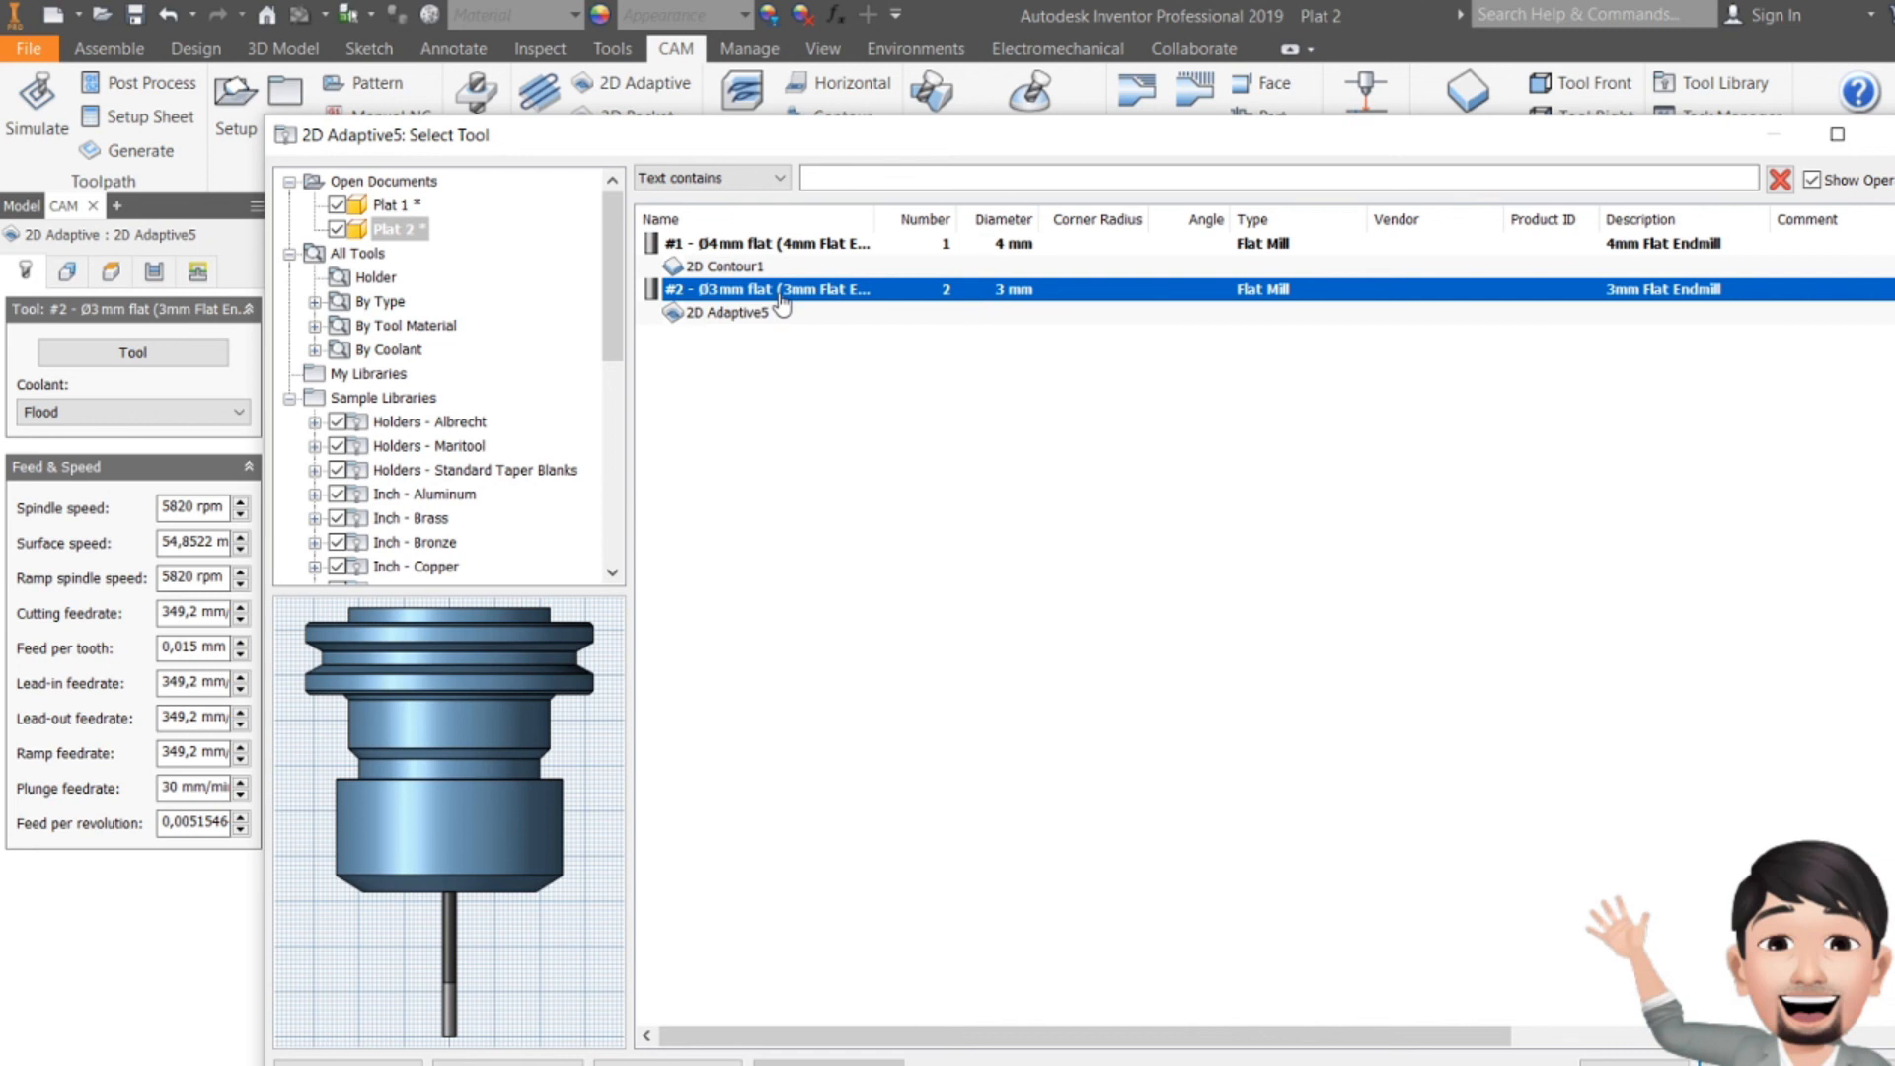
click(1884, 136)
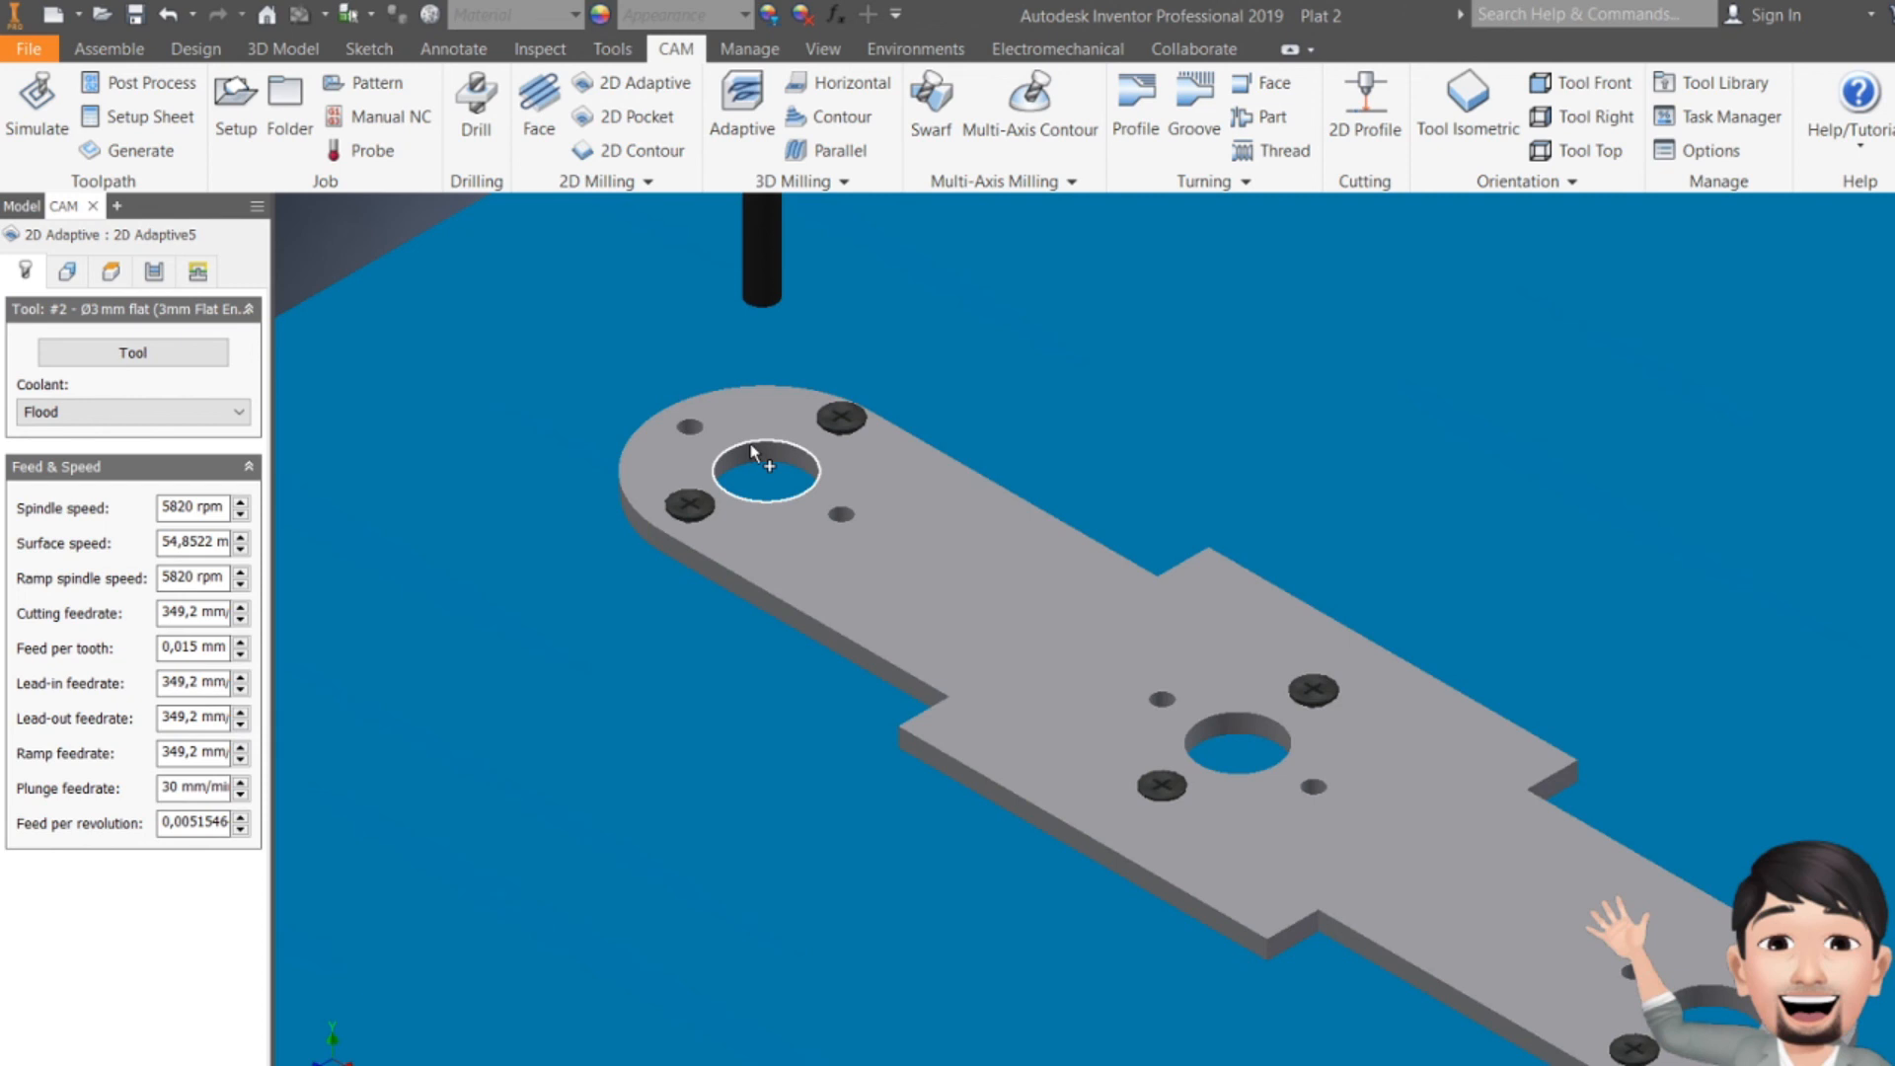
click(139, 352)
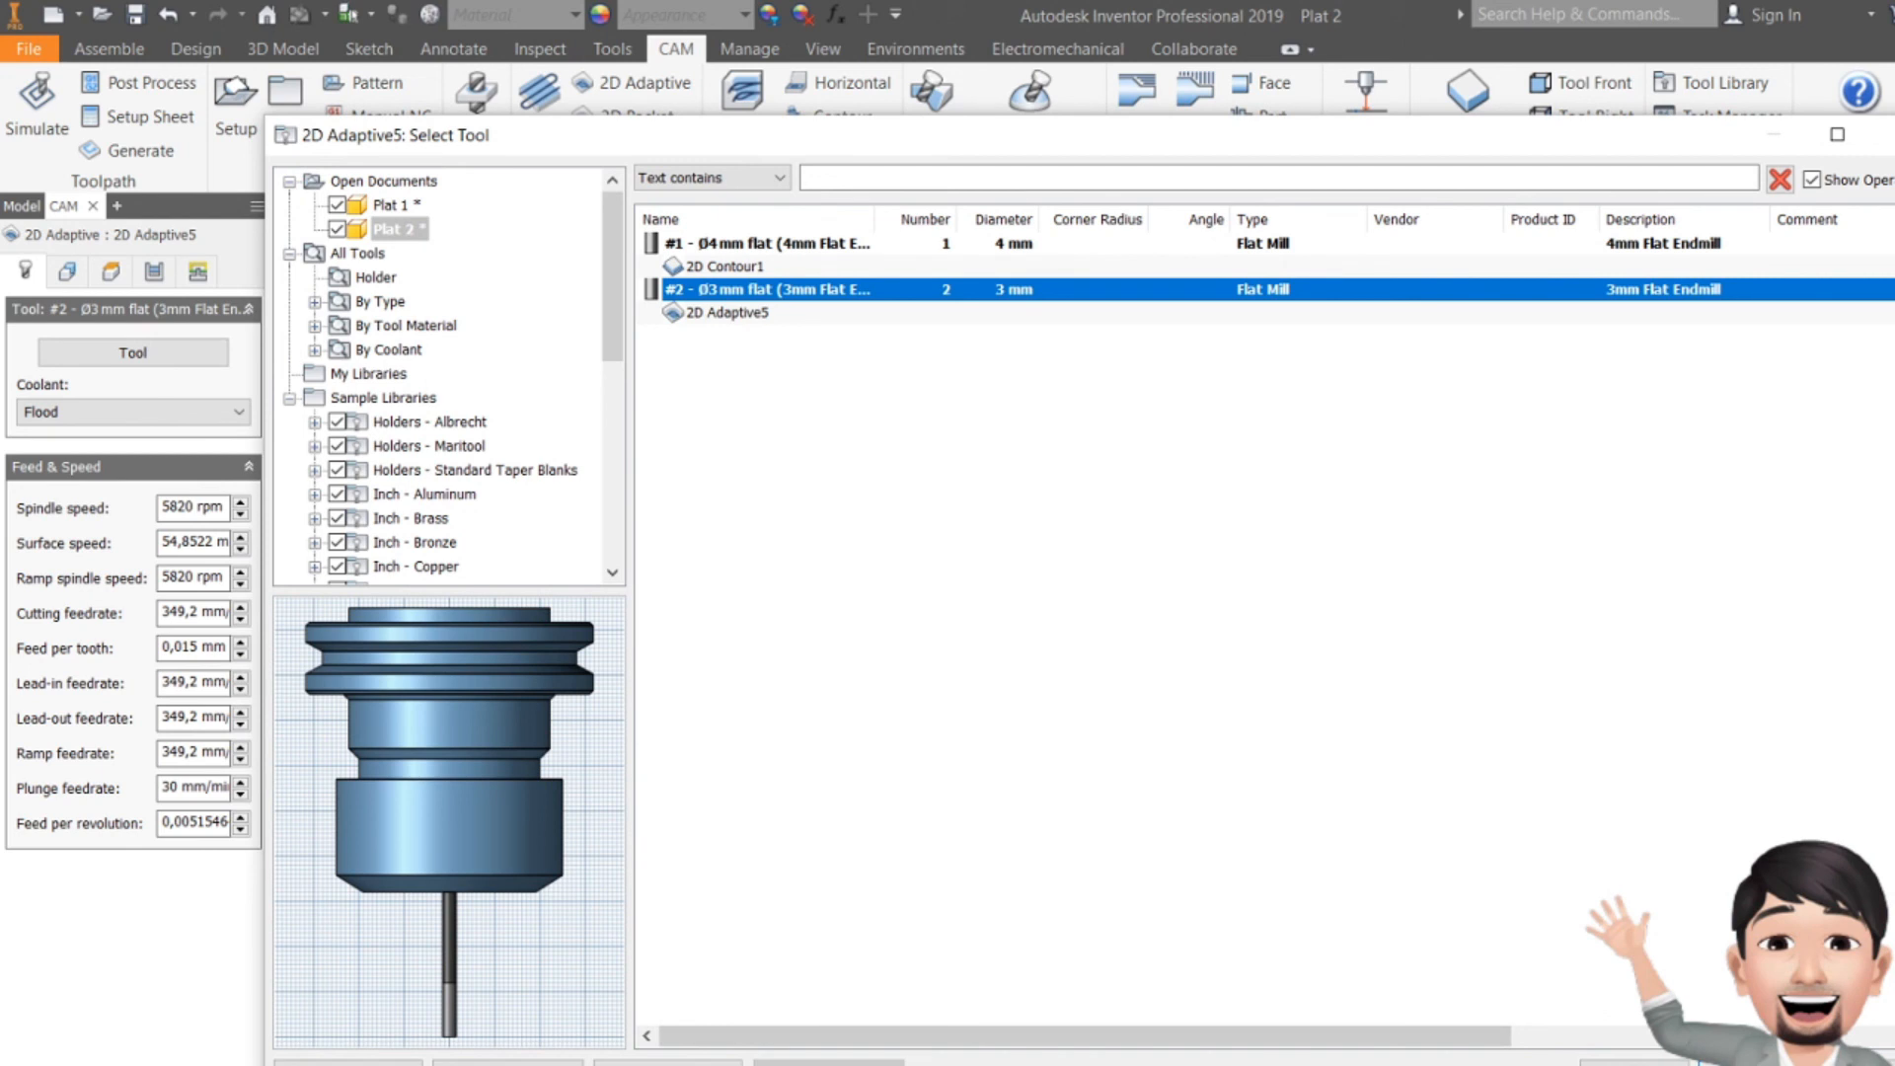
click(1624, 1064)
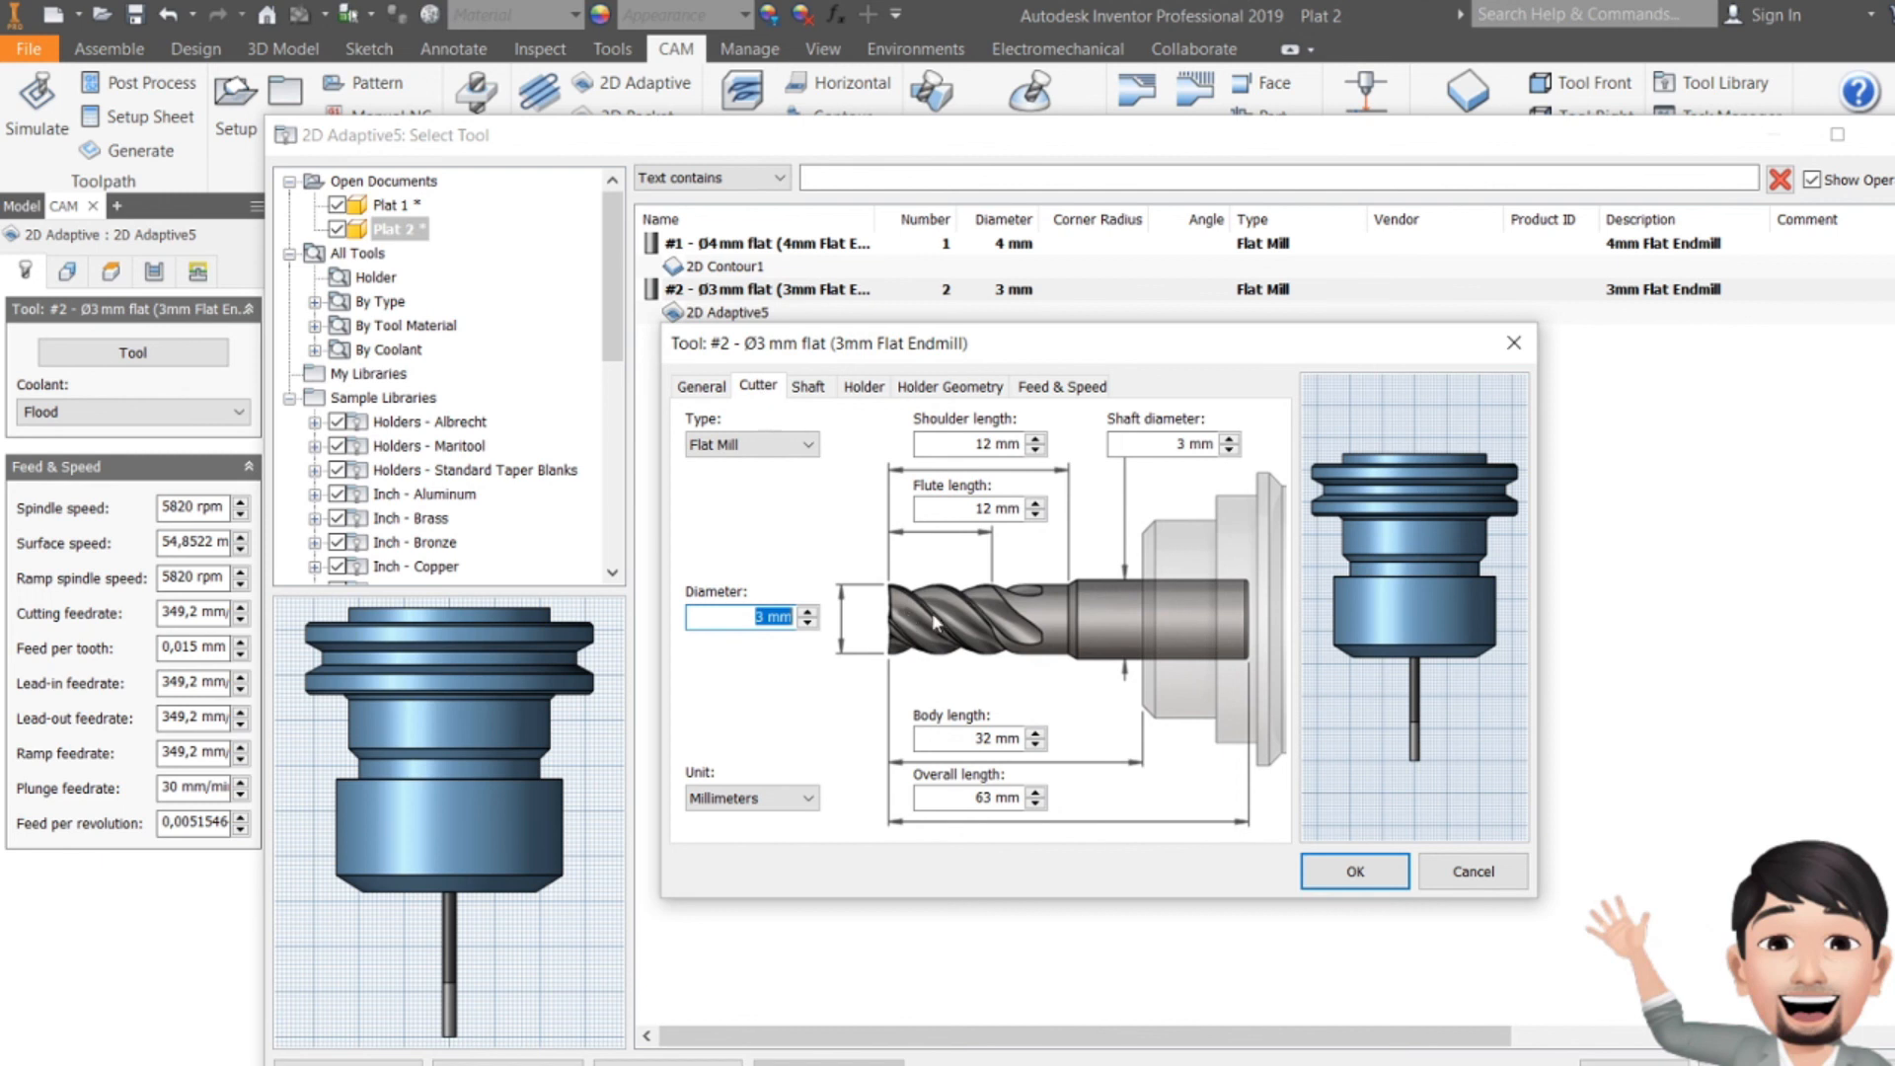
click(1355, 872)
click(1635, 1064)
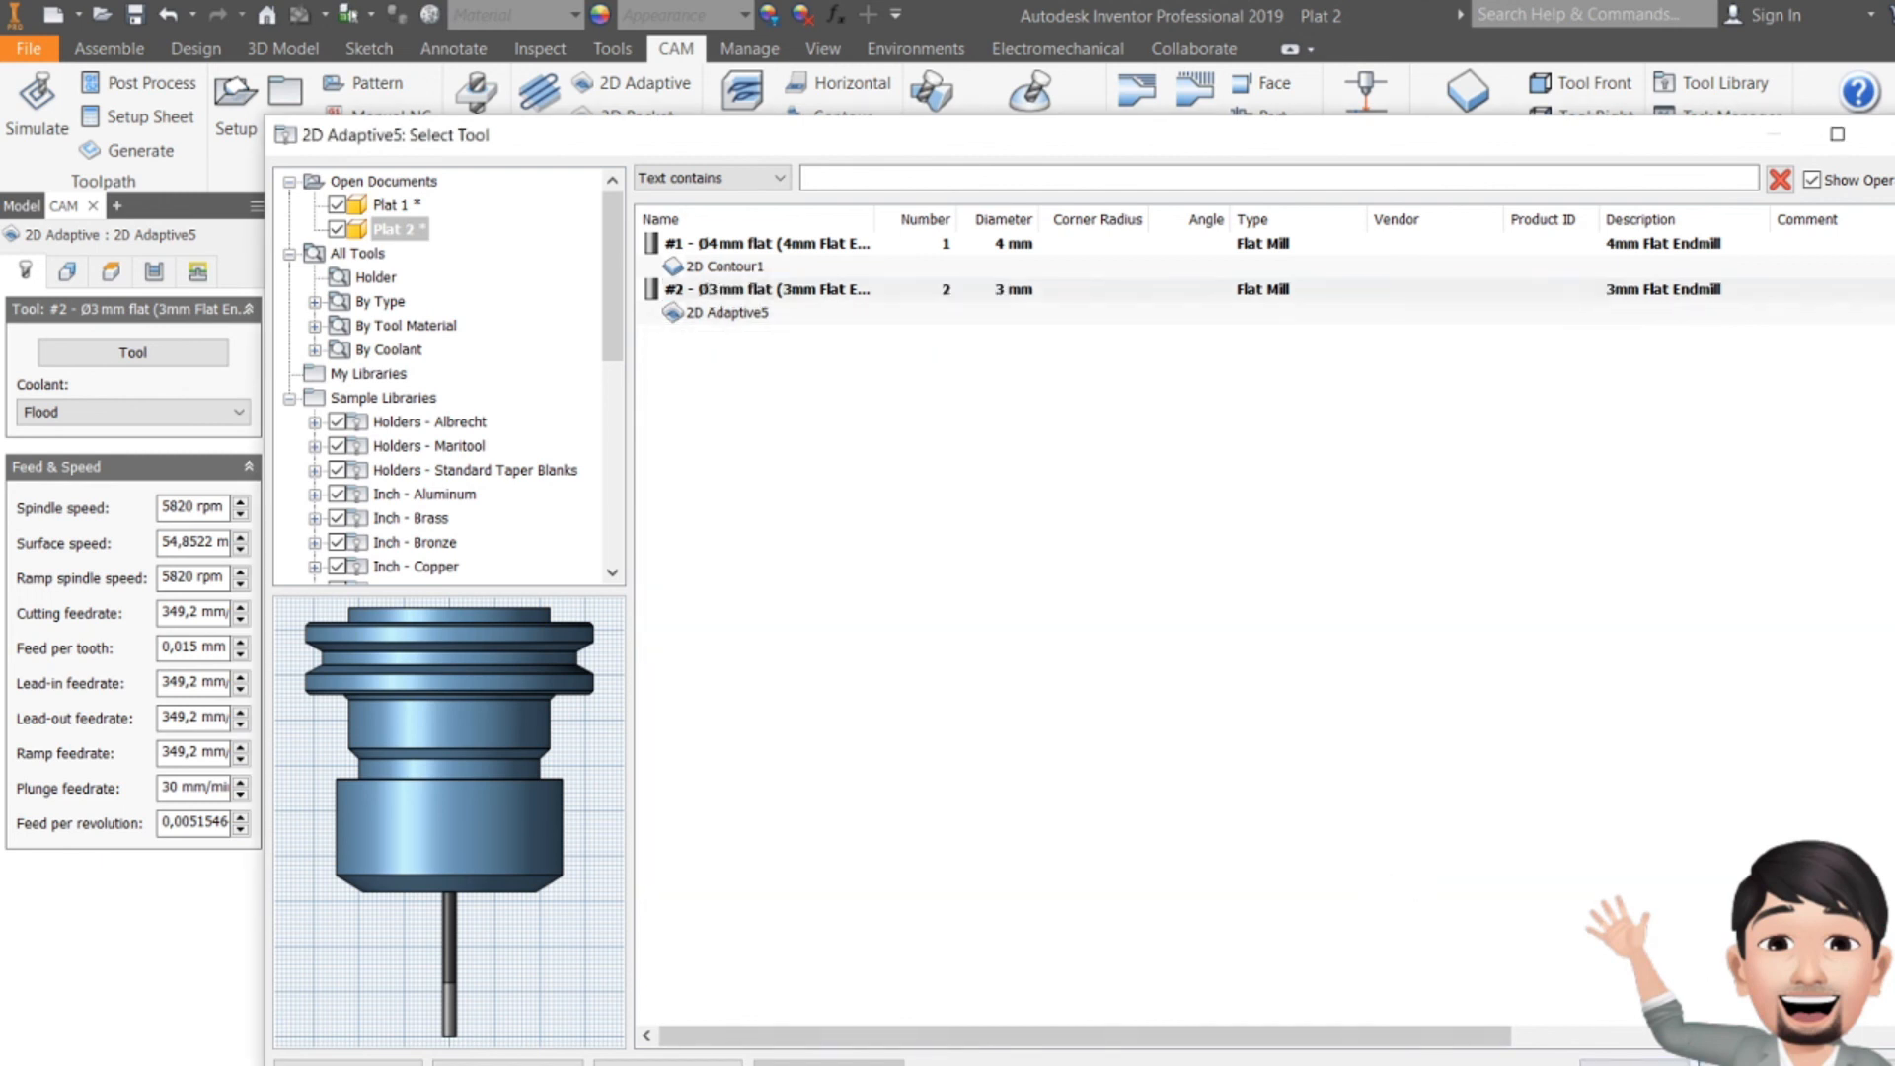
scroll(871, 352, down, 5)
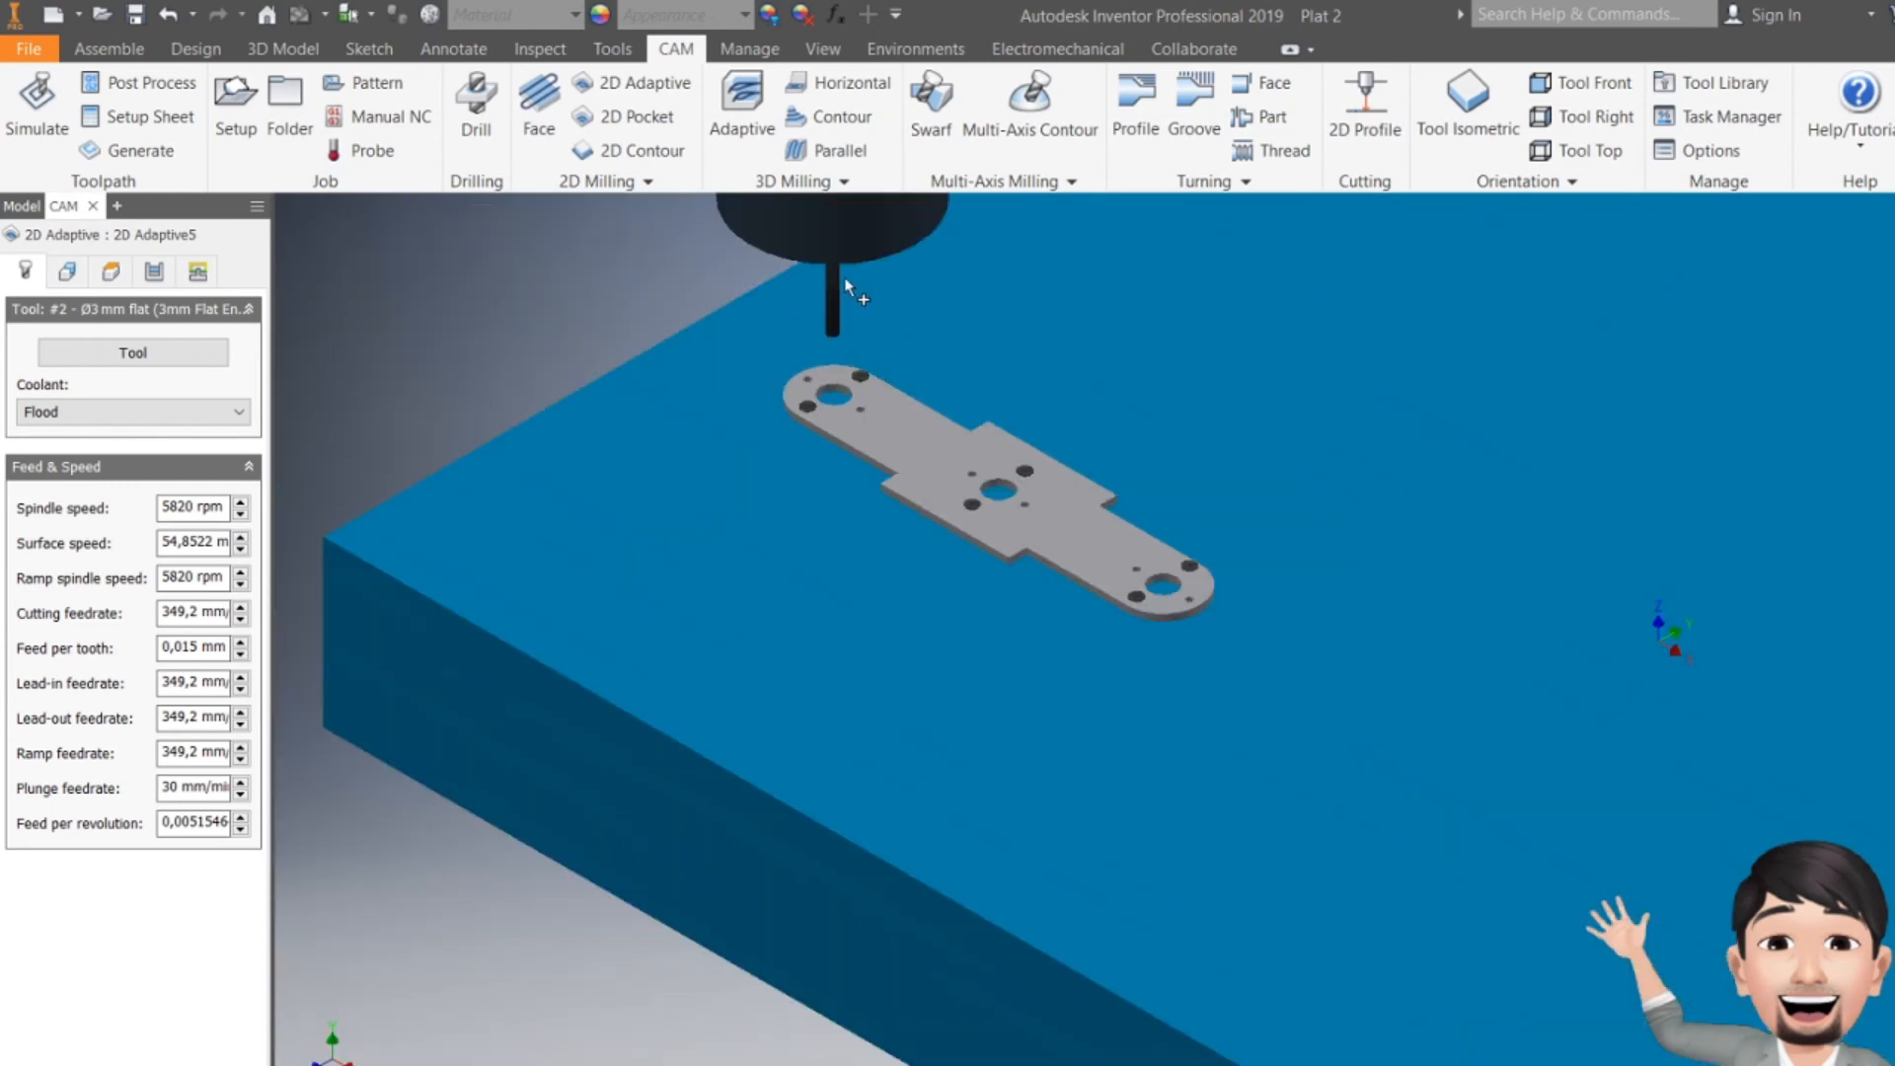
scroll(832, 375, up, 5)
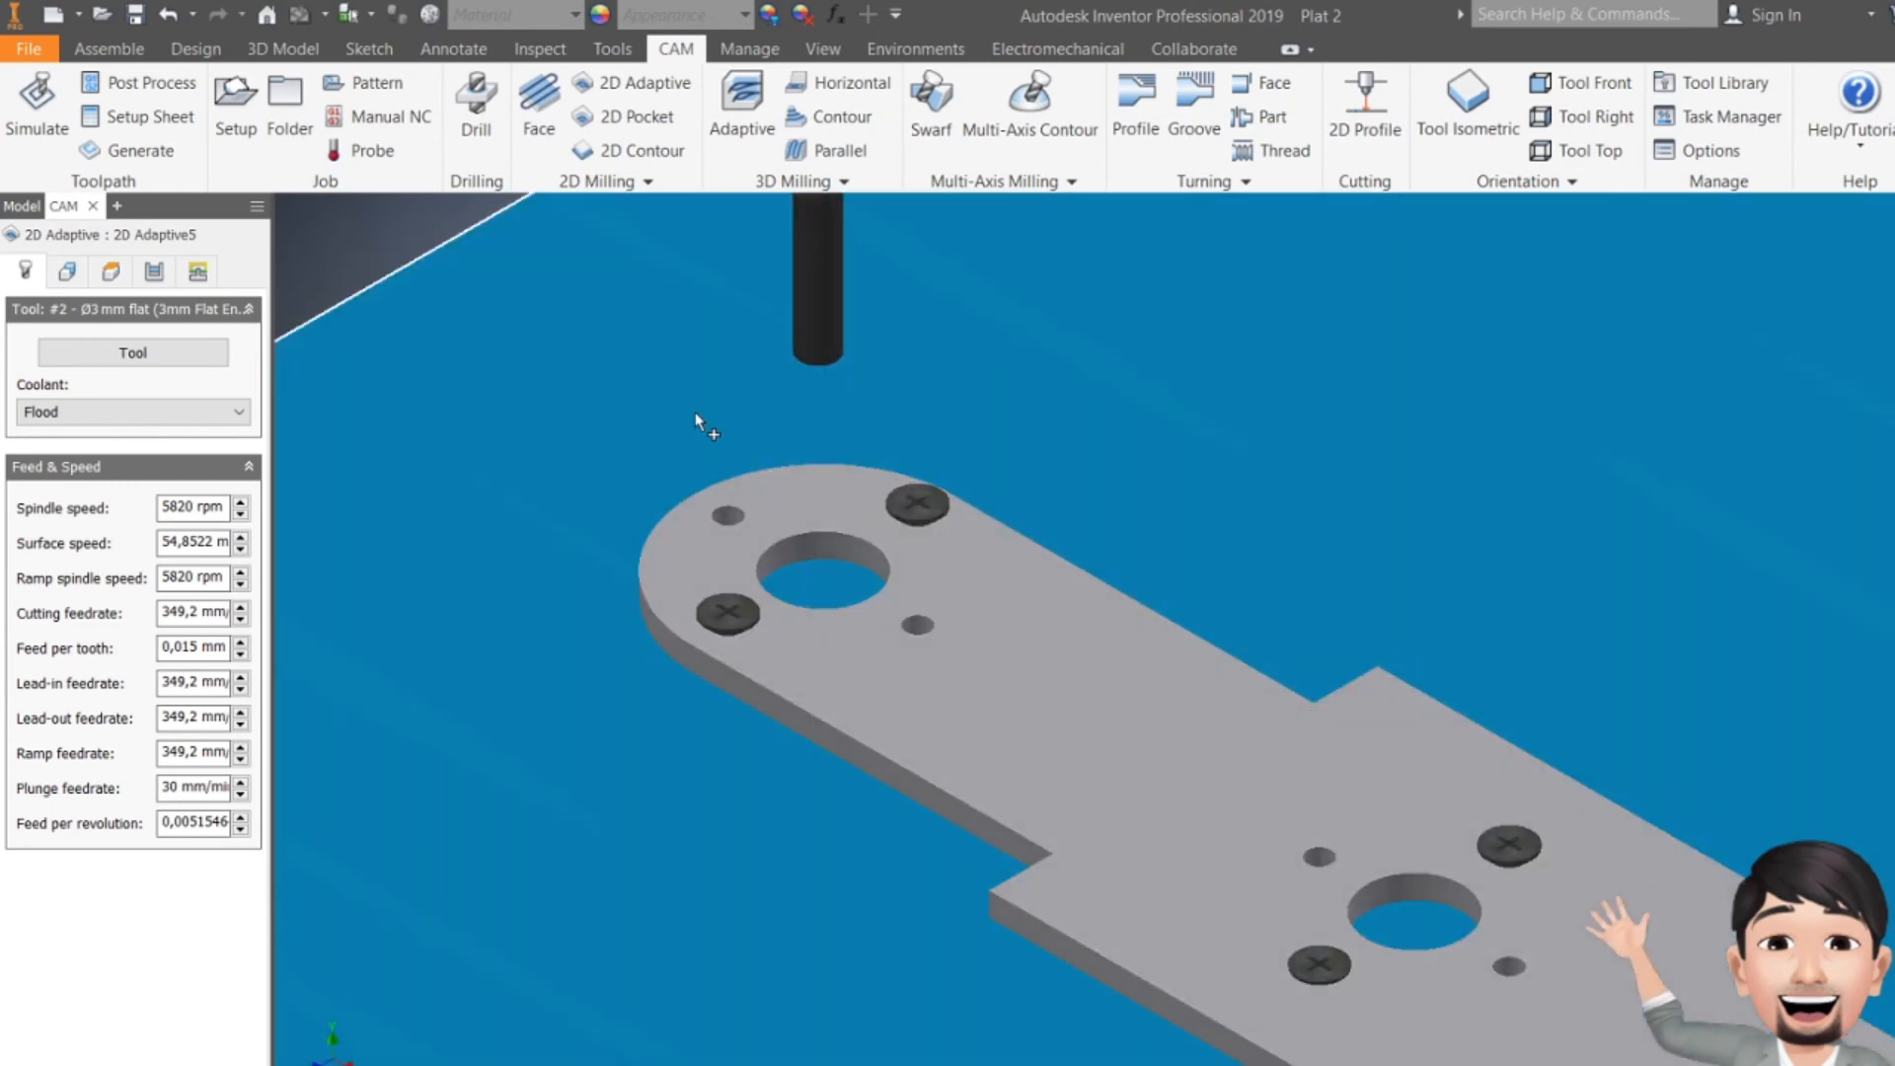
- Clear the existing pocket selections and pick the three large round holes along the plate as pockets
click(67, 271)
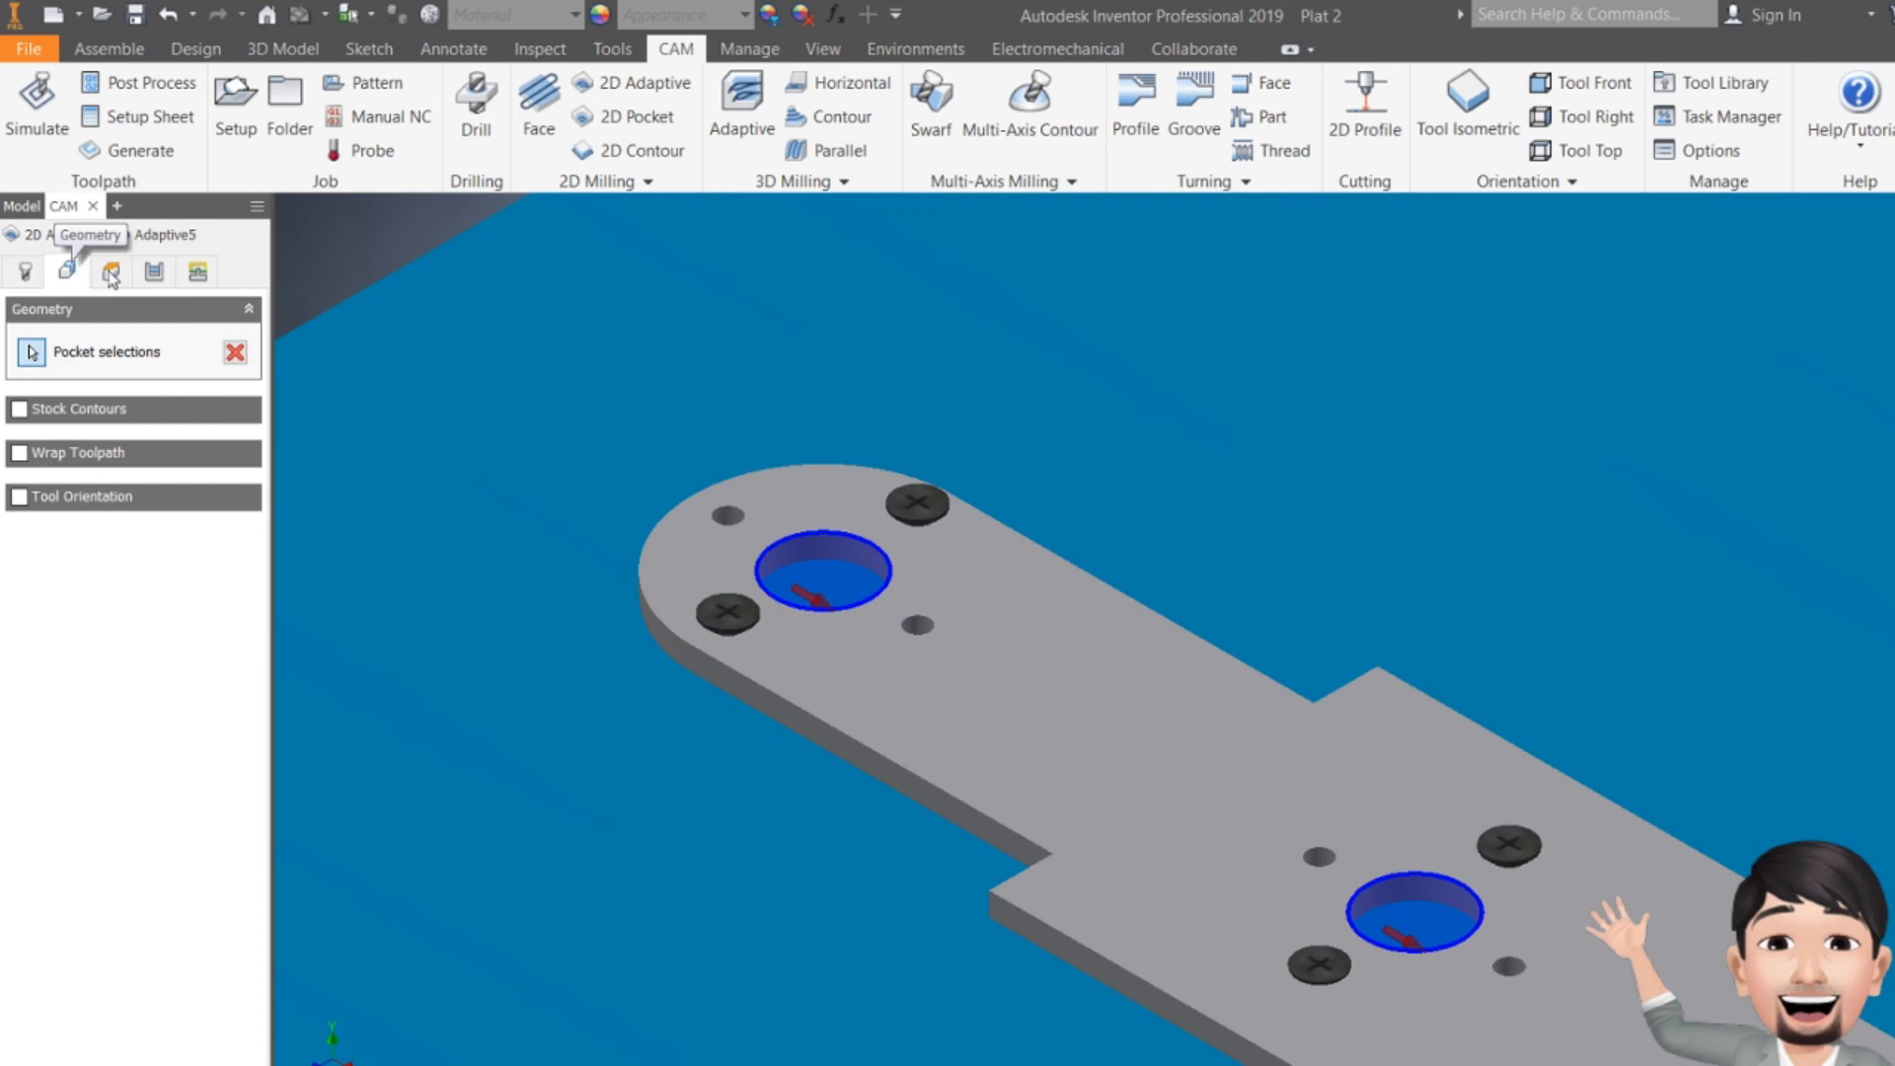
click(237, 353)
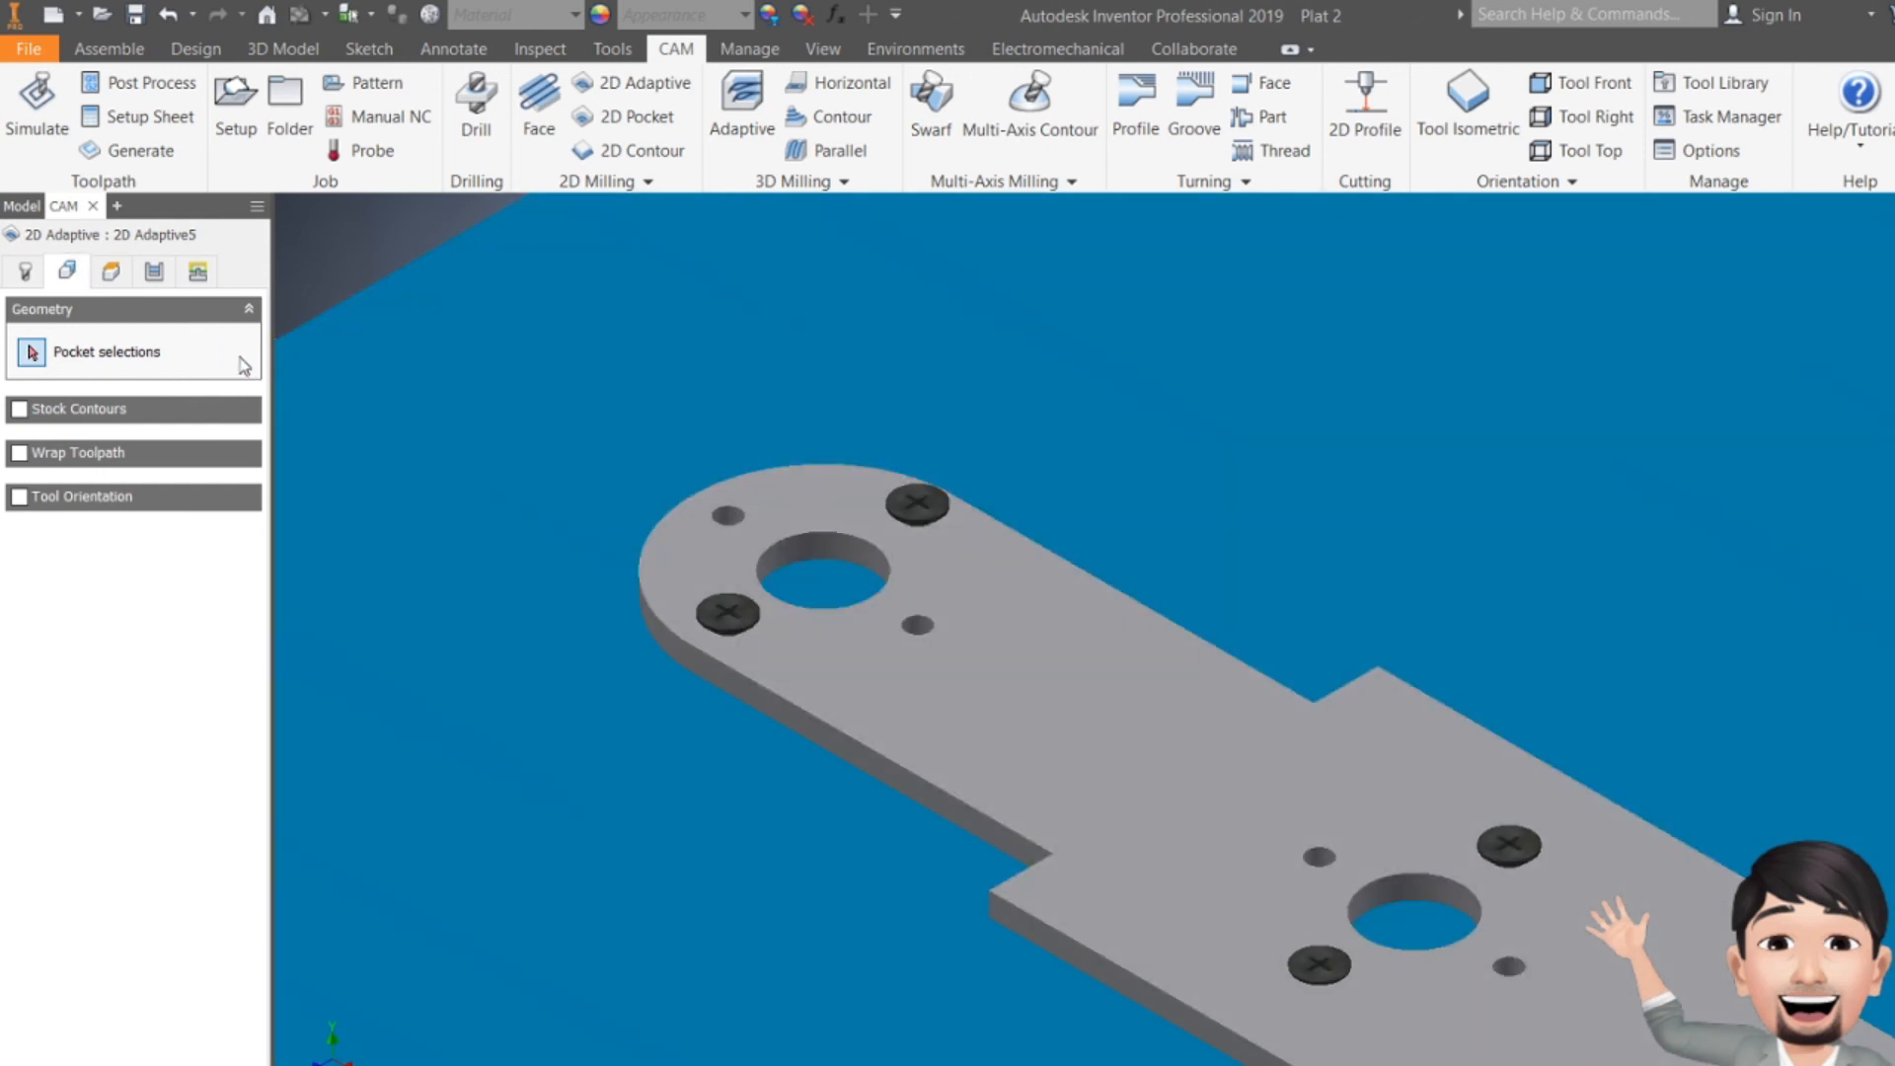
click(800, 542)
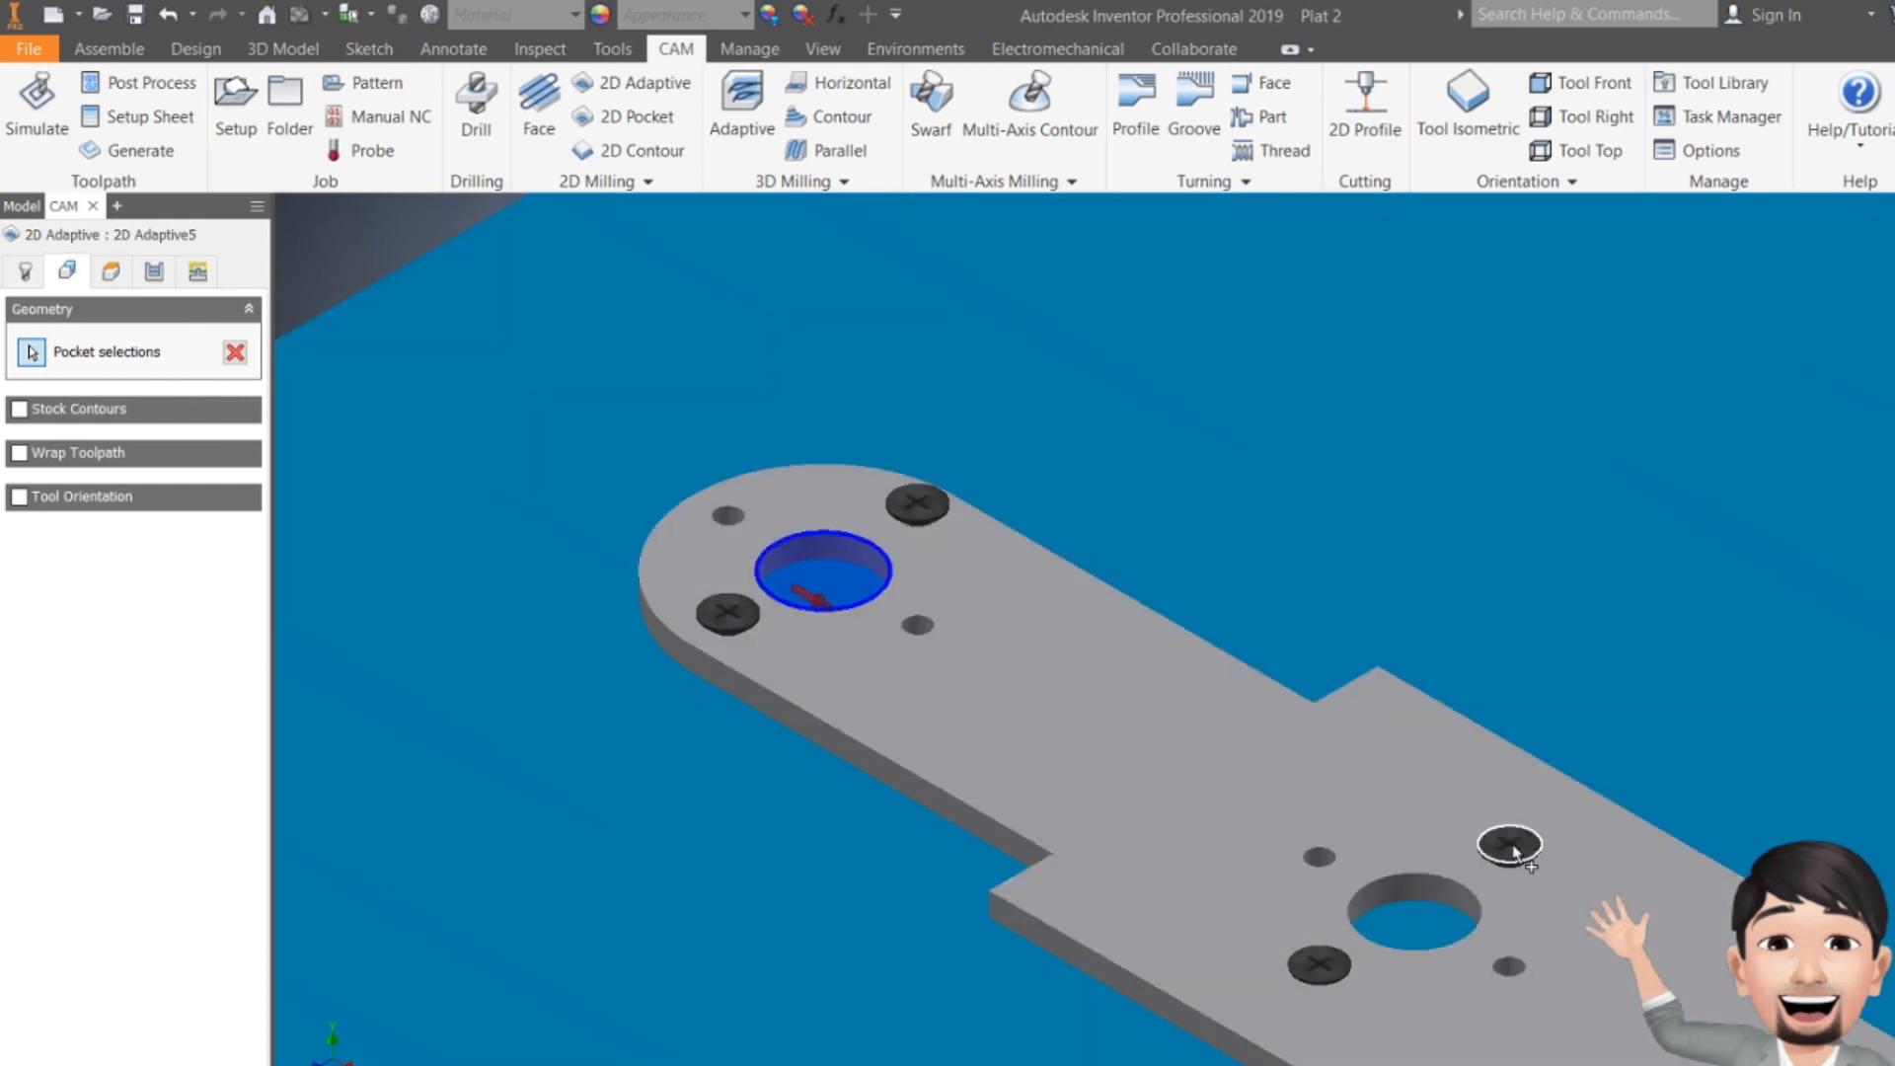
click(1449, 888)
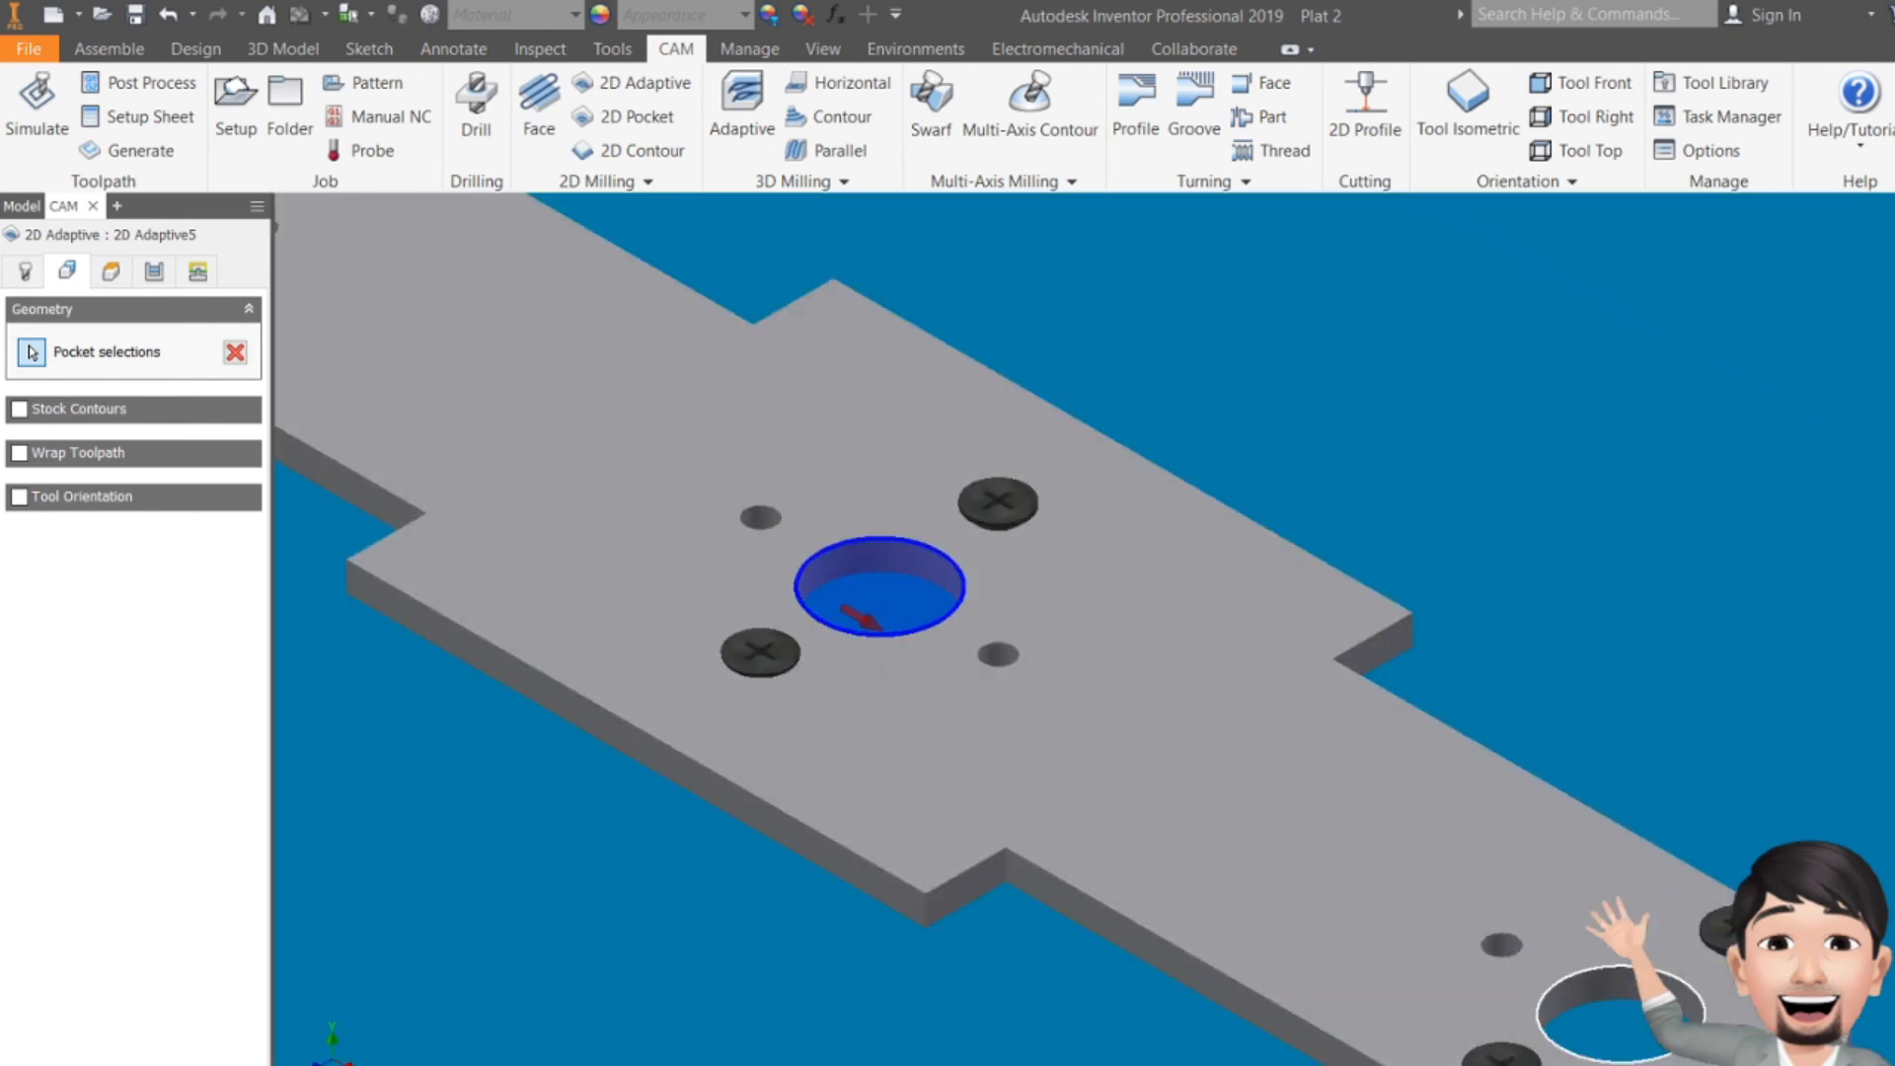
scroll(1005, 821, down, 6)
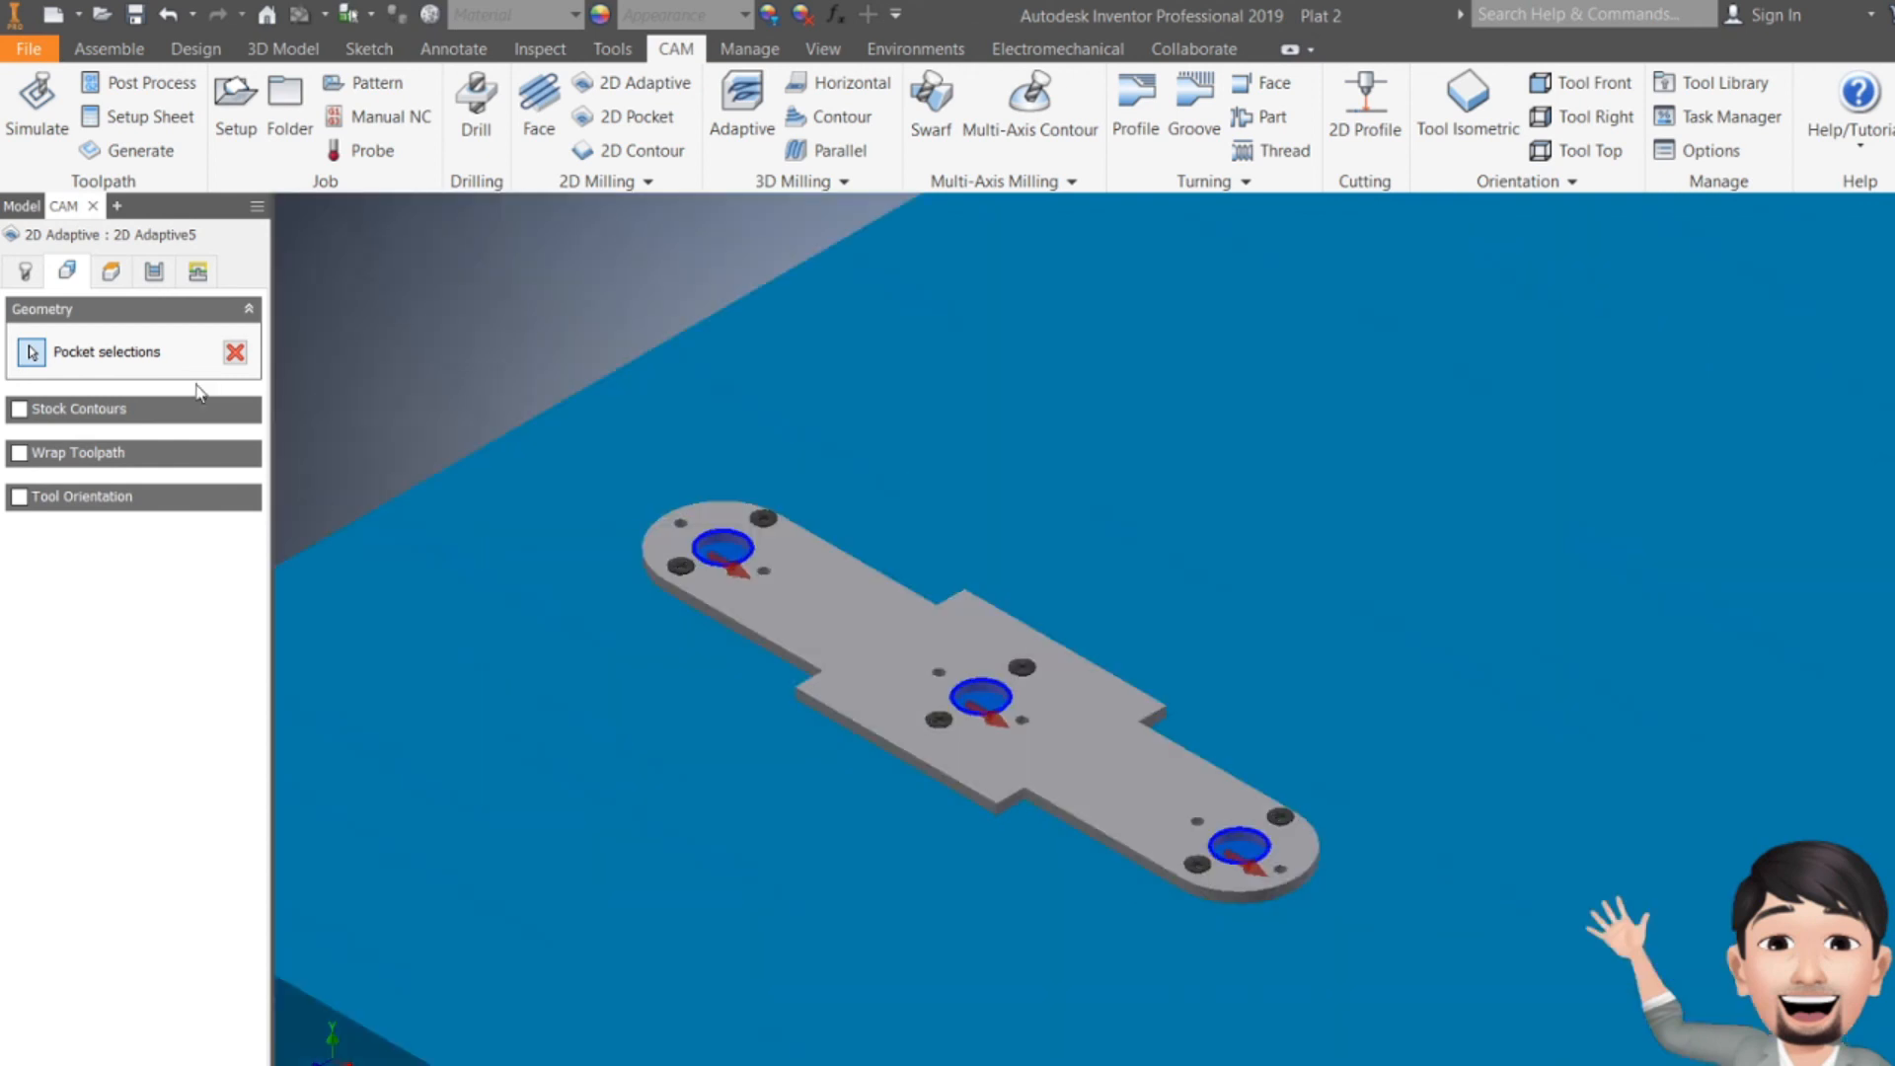
- Review the 2D Adaptive heights and keep the bottom height at Model top with a -2,2 mm offset
click(111, 274)
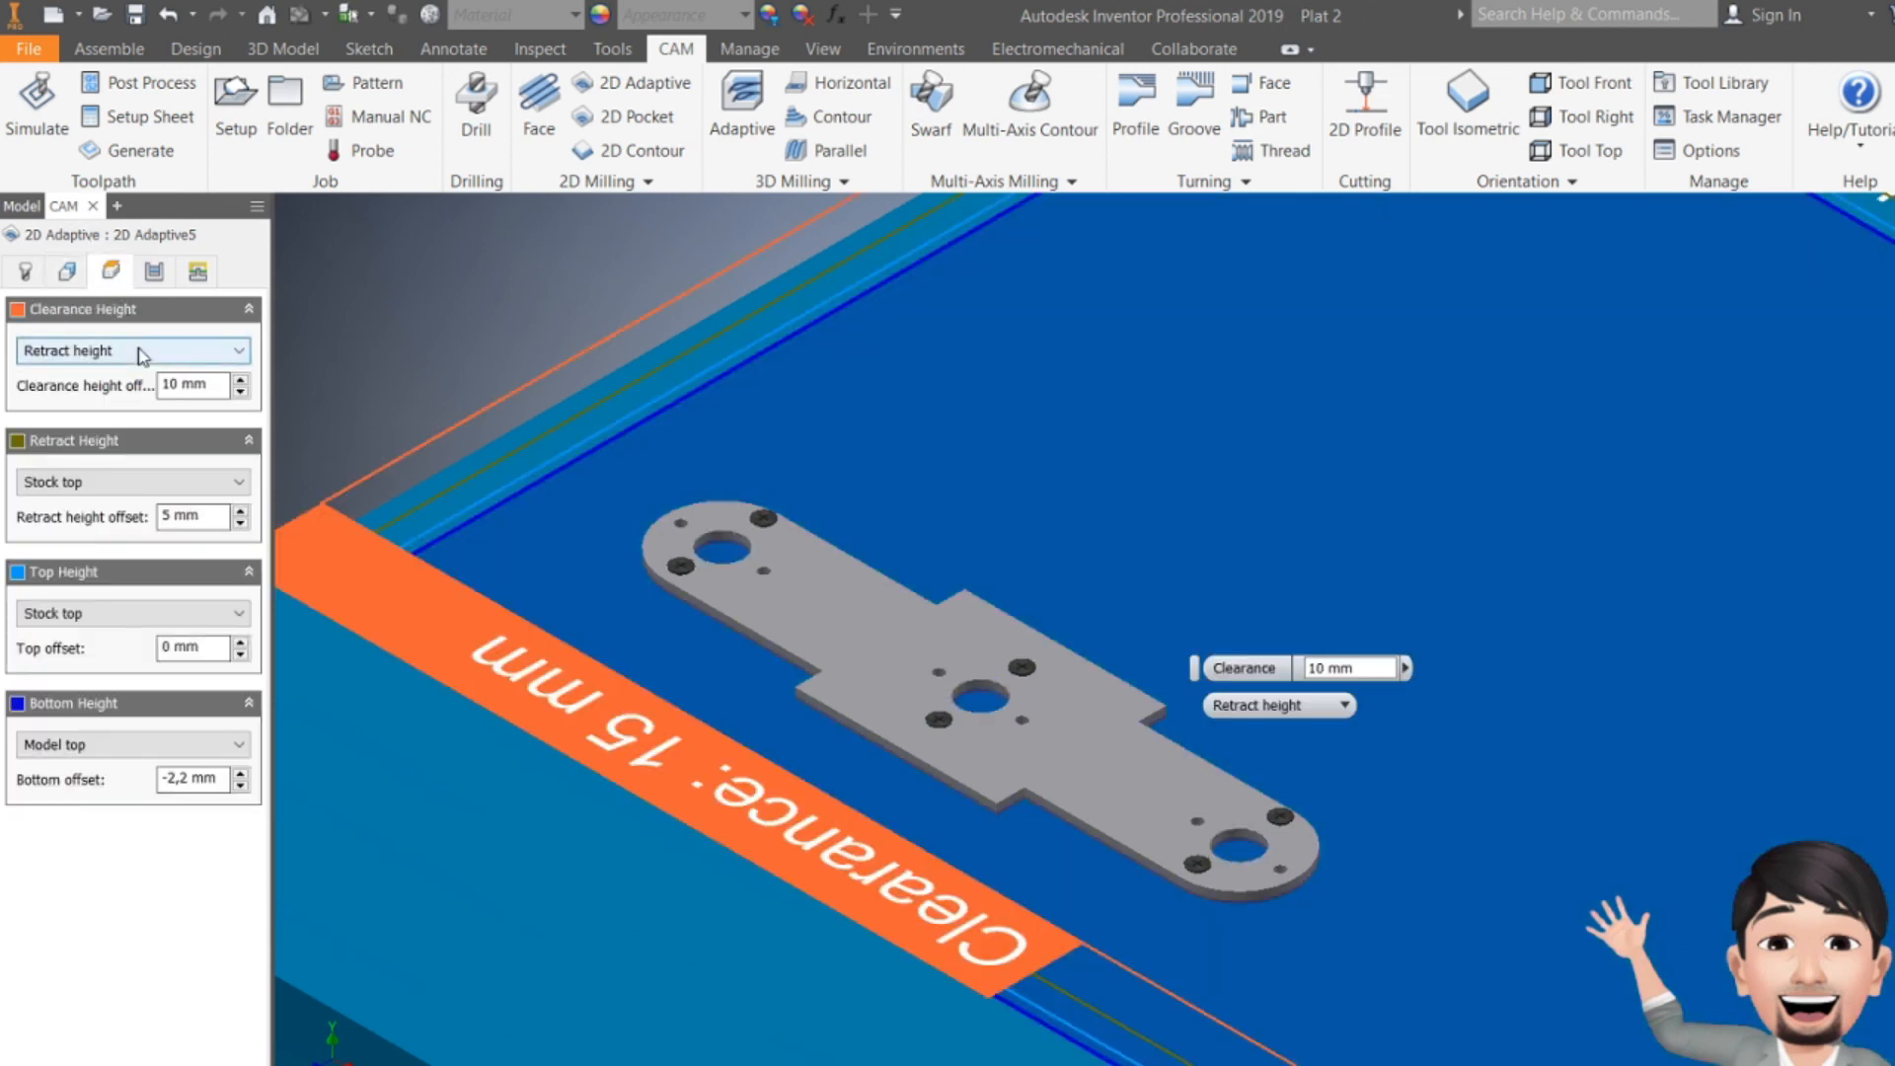
click(114, 746)
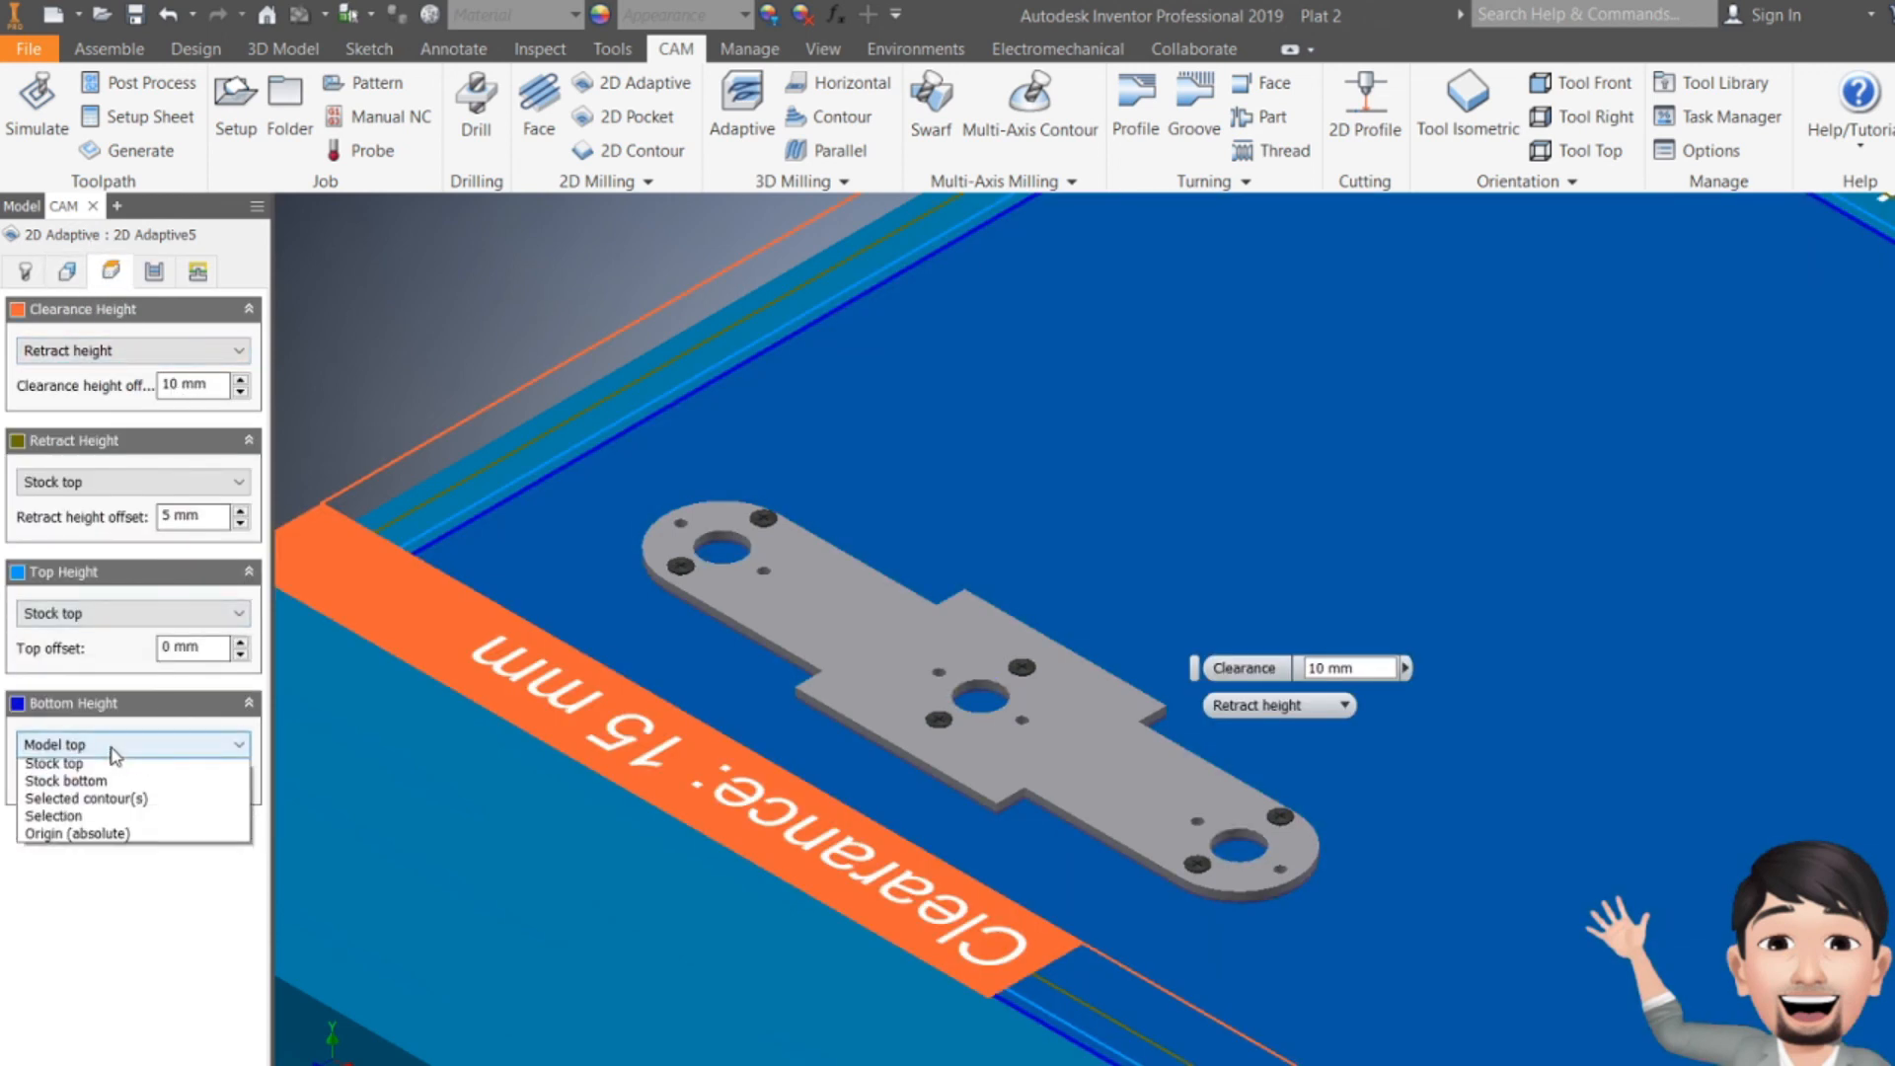
click(95, 821)
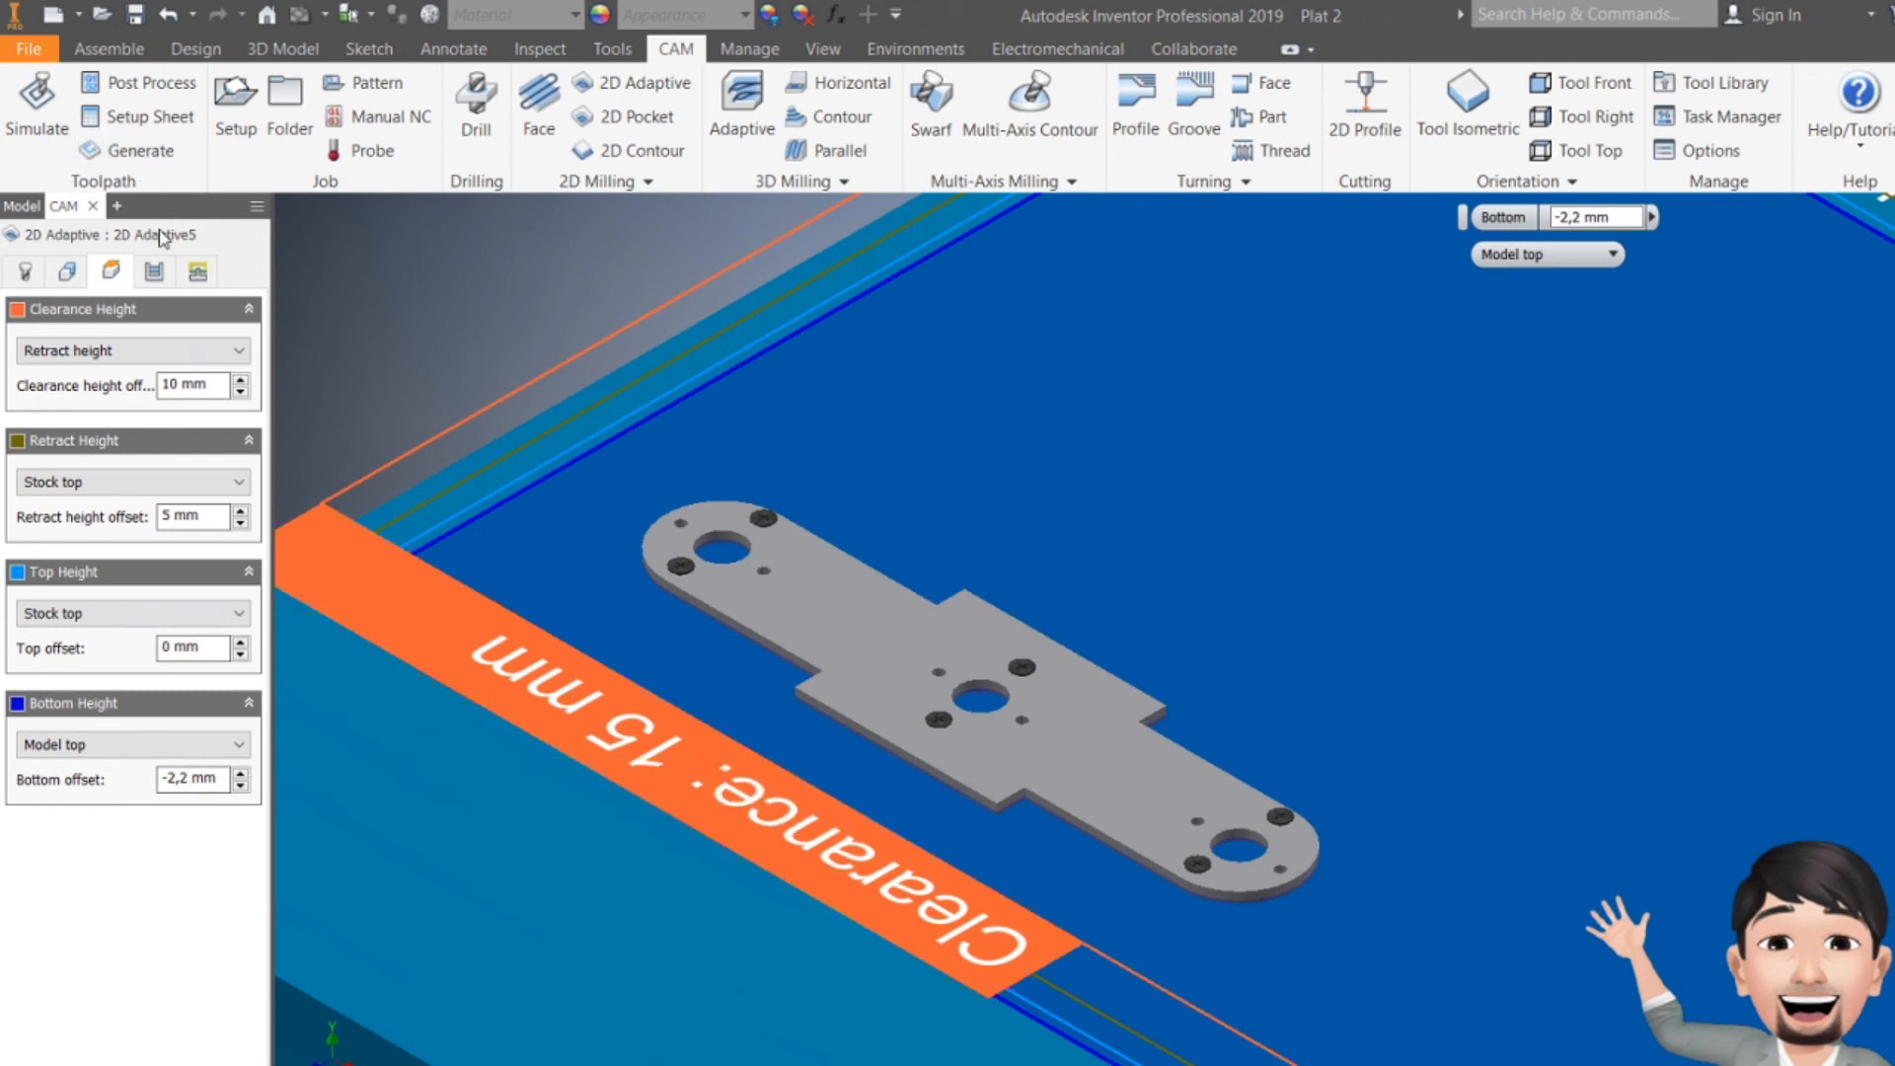
- Enable Multiple Depths with a maximum roughing stepdown of 1 mm, keep the linking settings and finish the 2D Adaptive operation
click(154, 271)
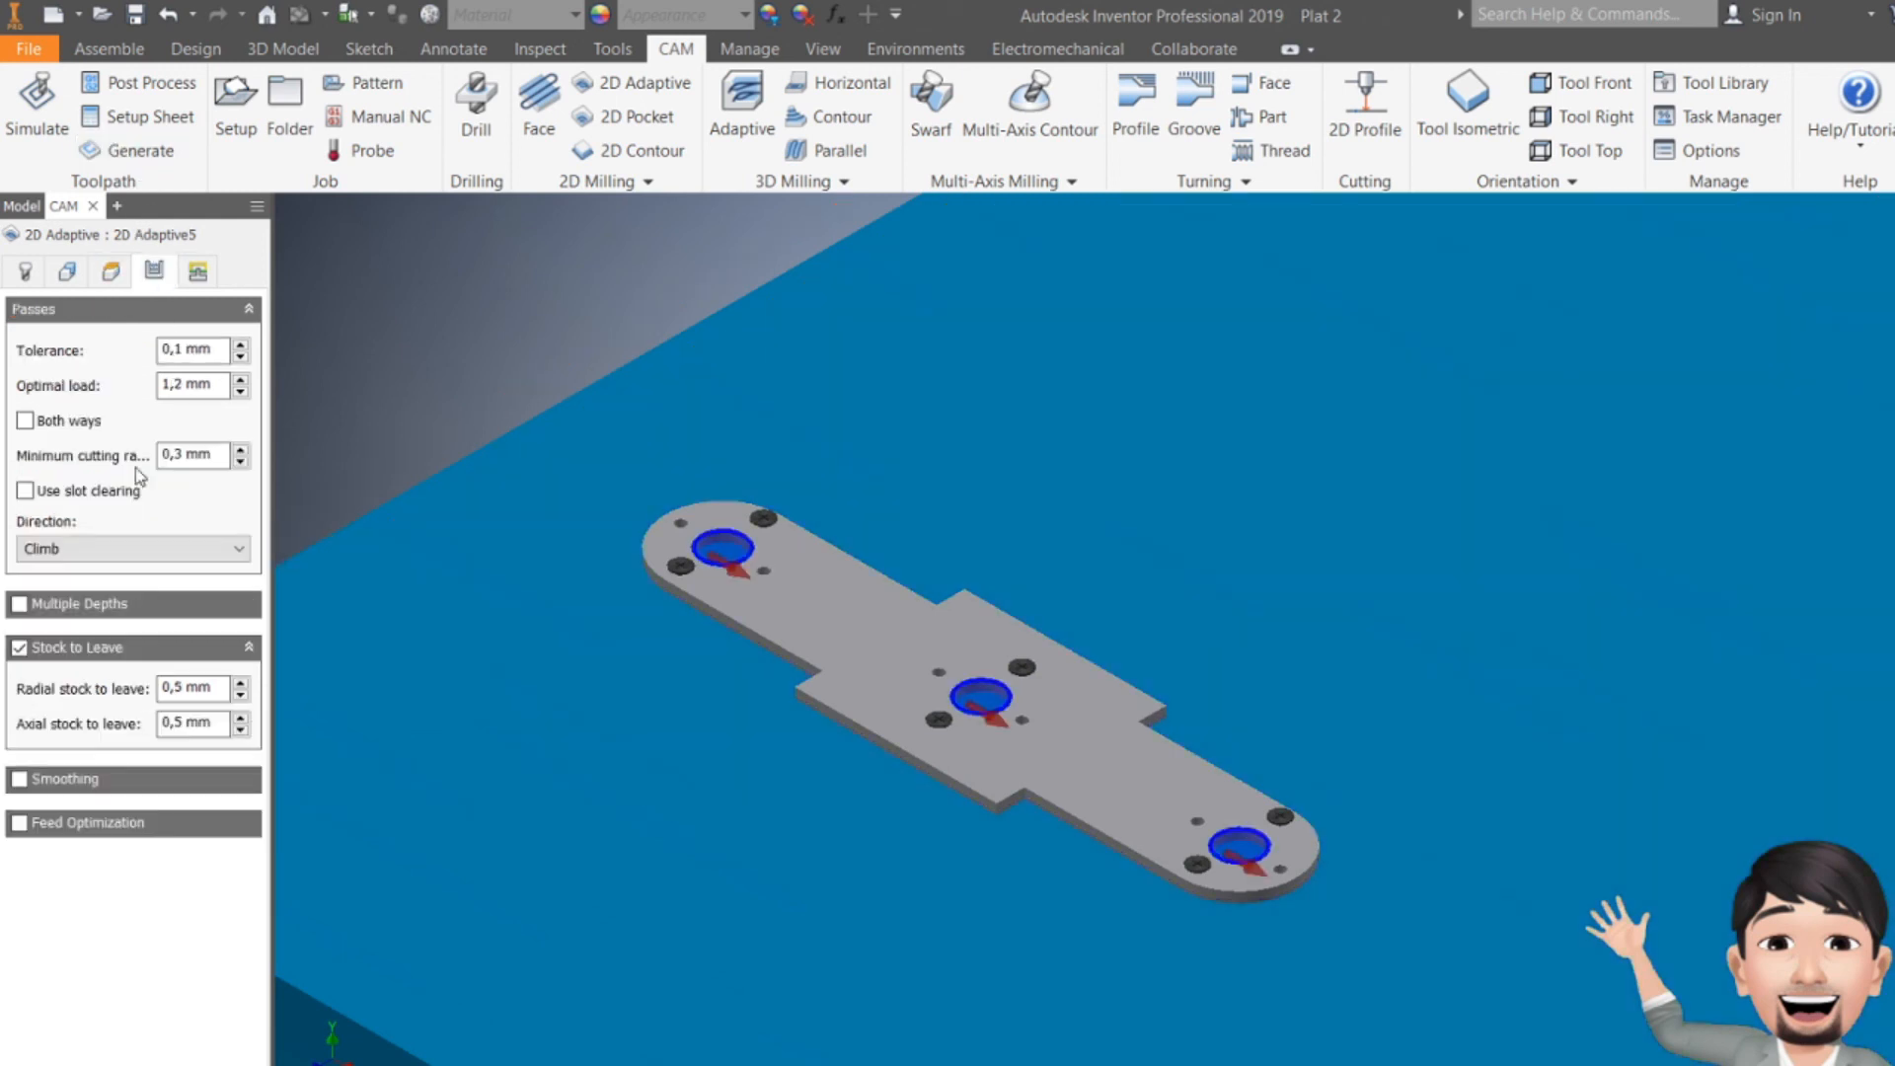
click(19, 605)
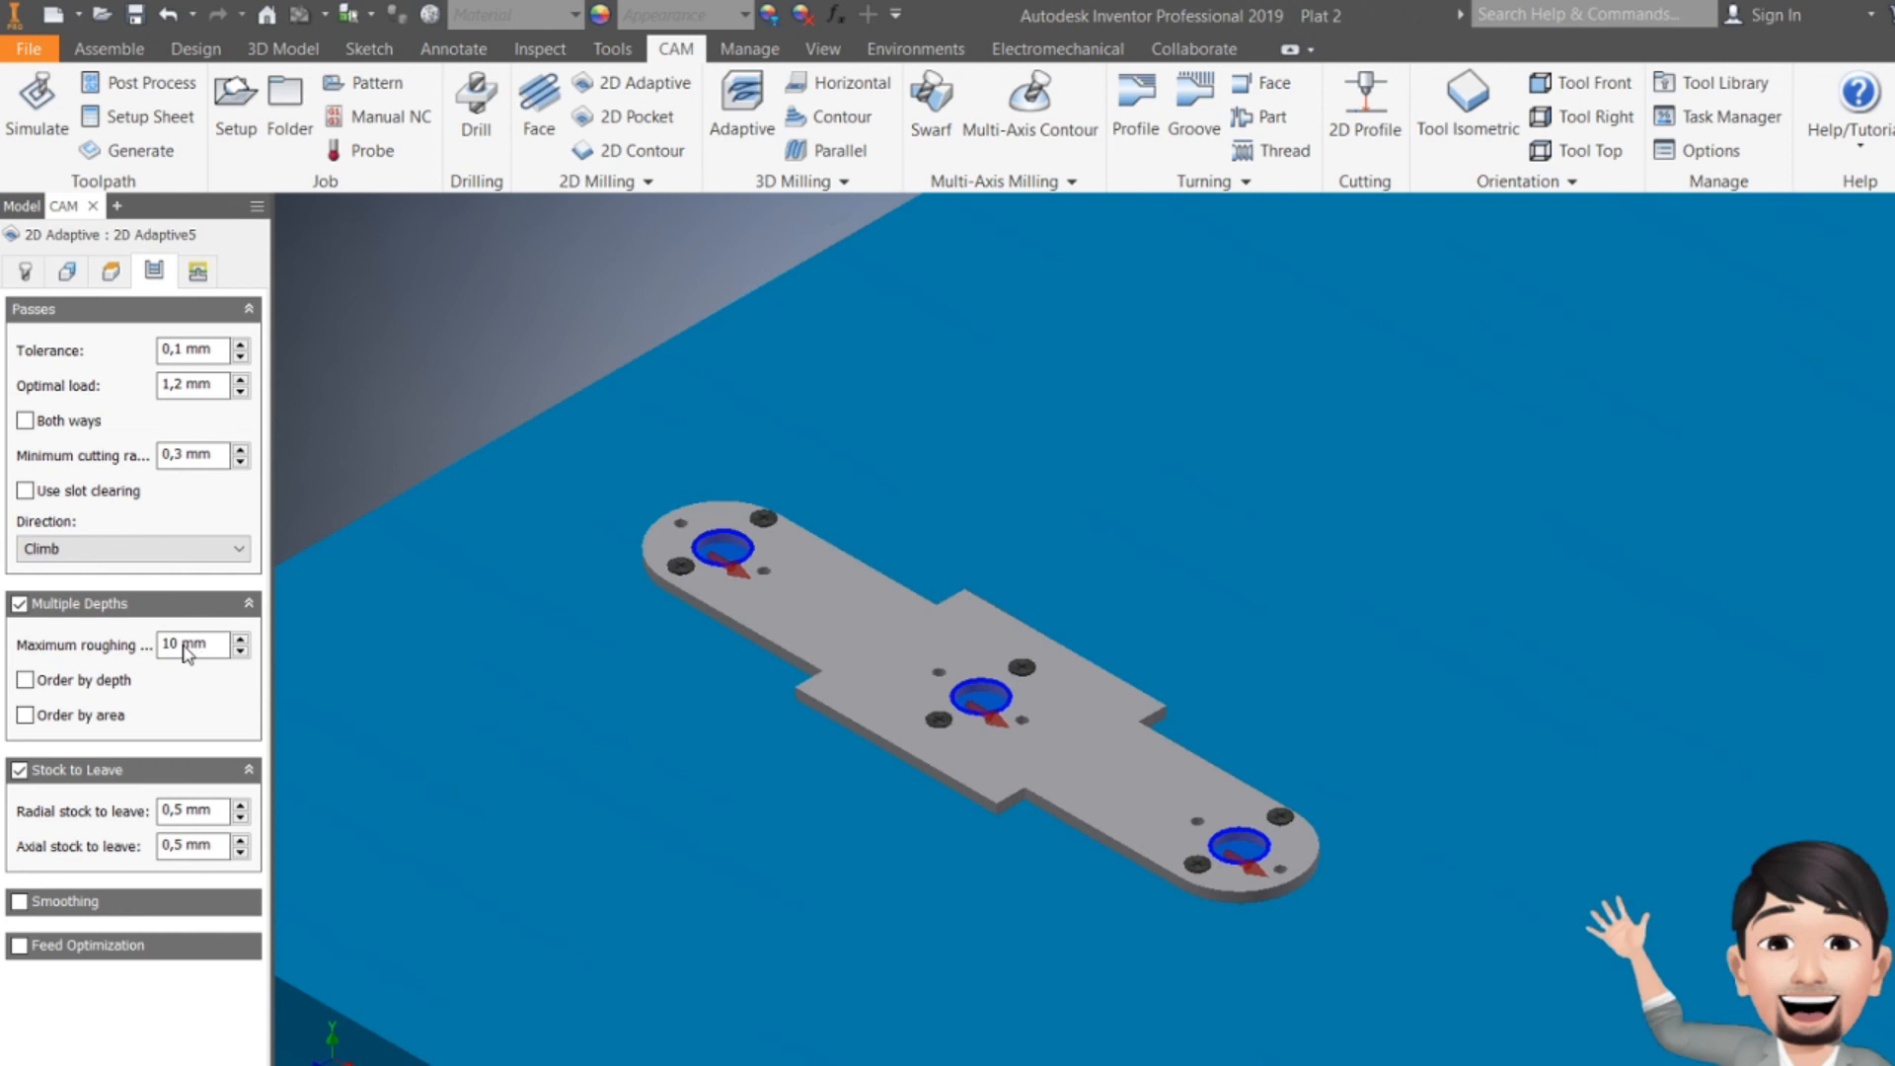
drag(180, 654, 172, 650)
text(1)
click(193, 272)
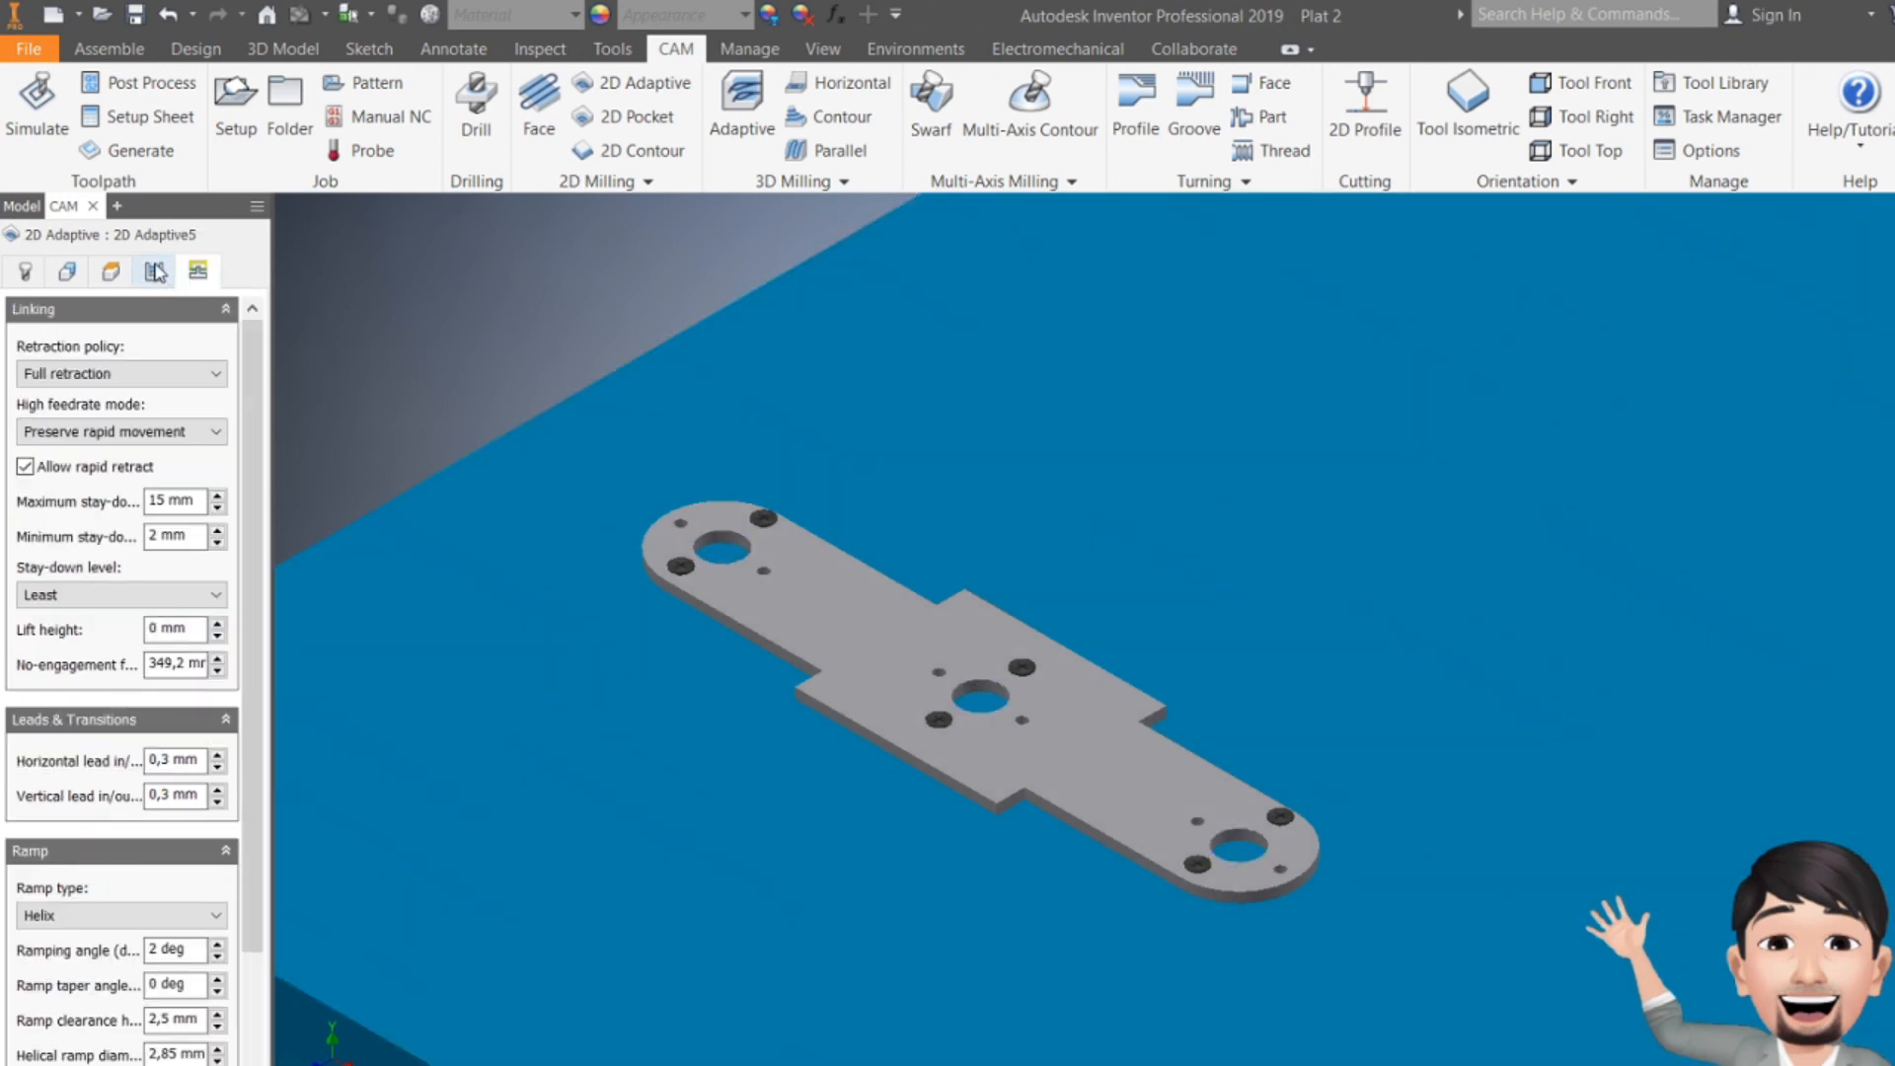
click(154, 270)
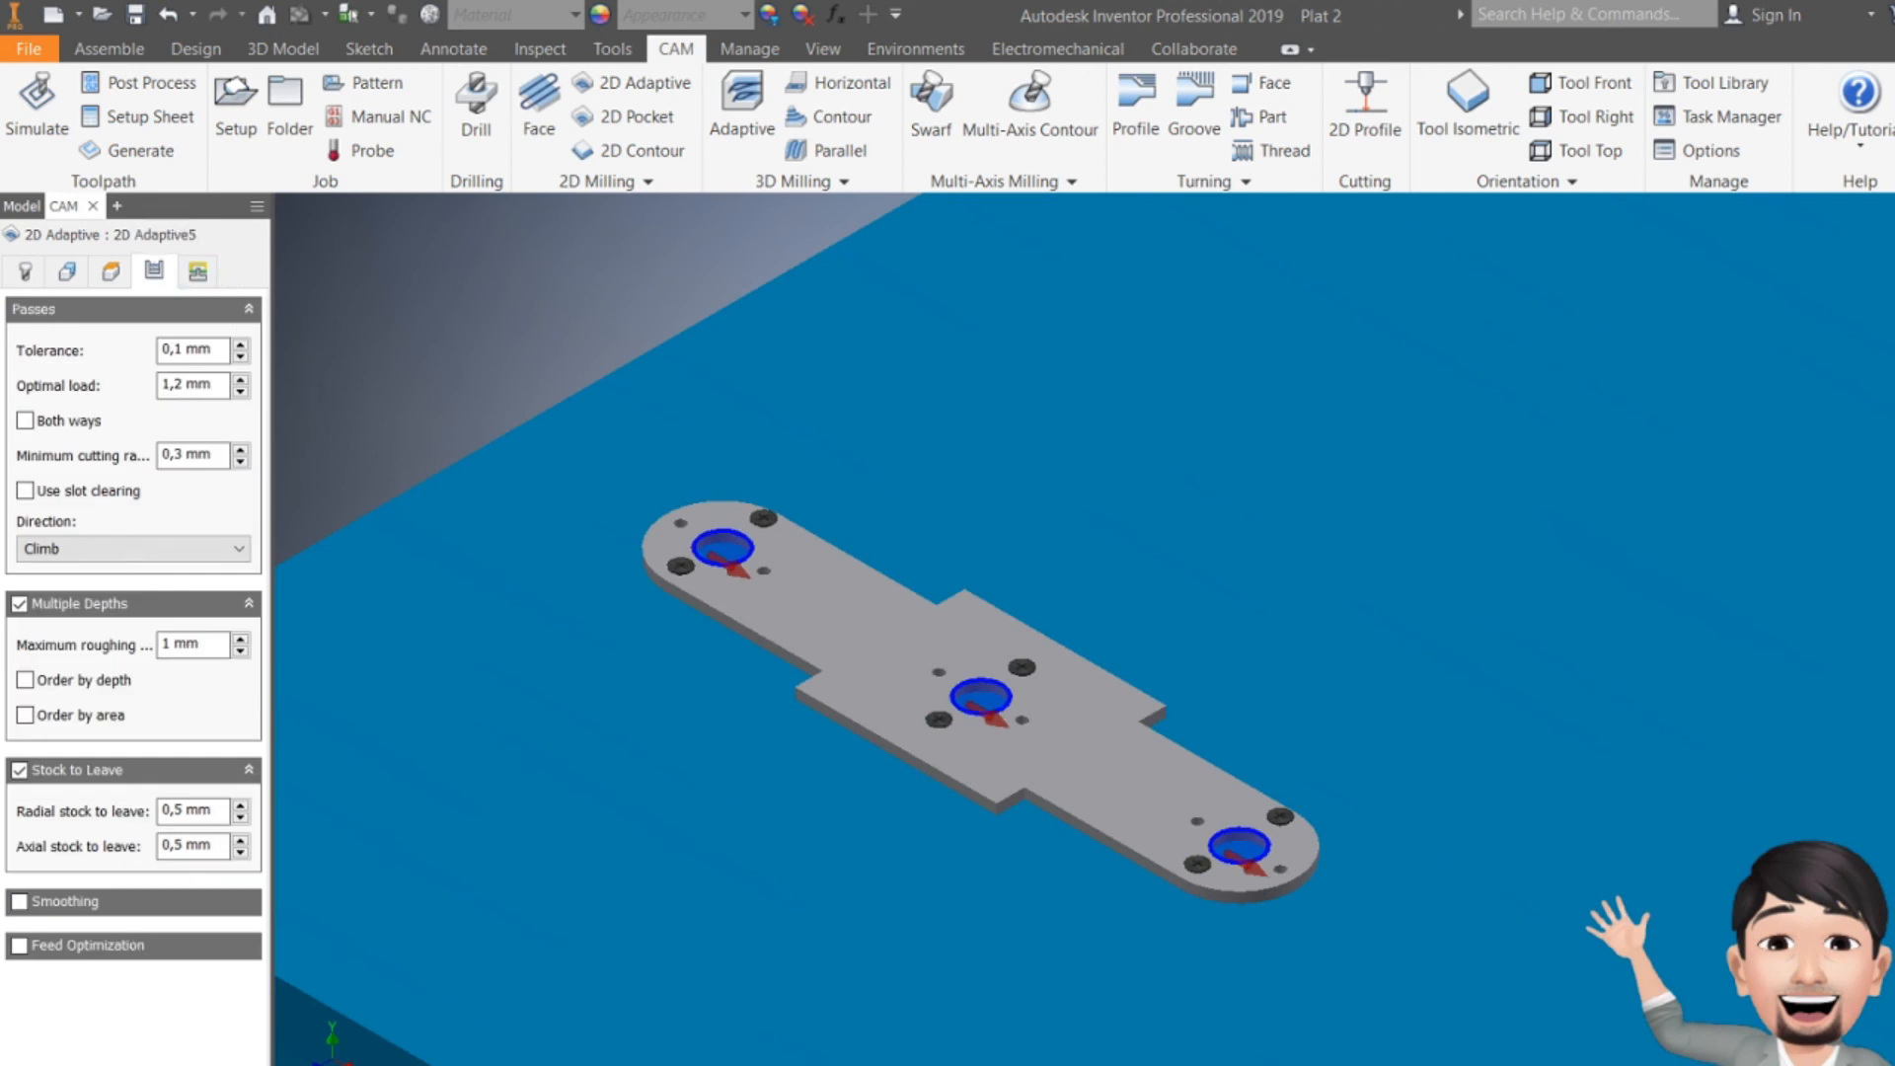
key(Return)
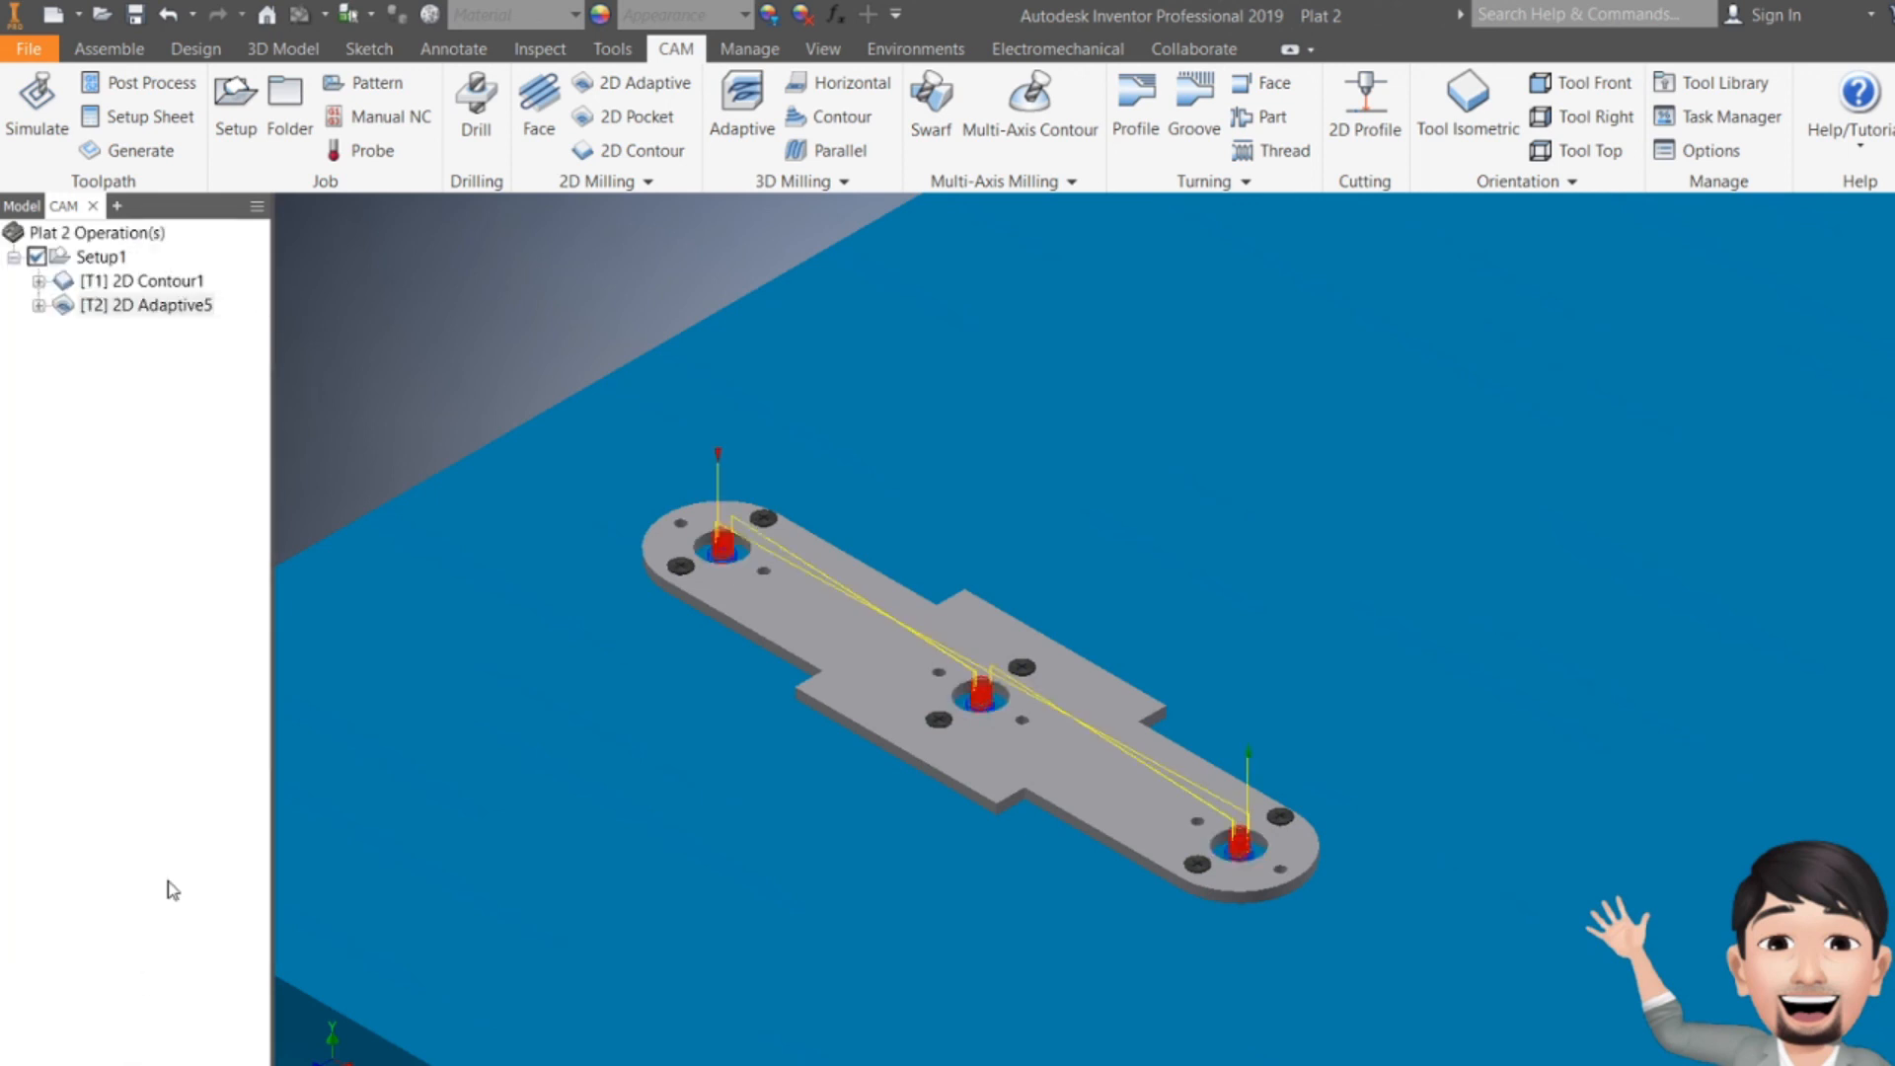
- Inspect the 2D Adaptive toolpath in the three large round holes of the plate
scroll(773, 558, up, 3)
middle_drag(885, 660, 787, 544)
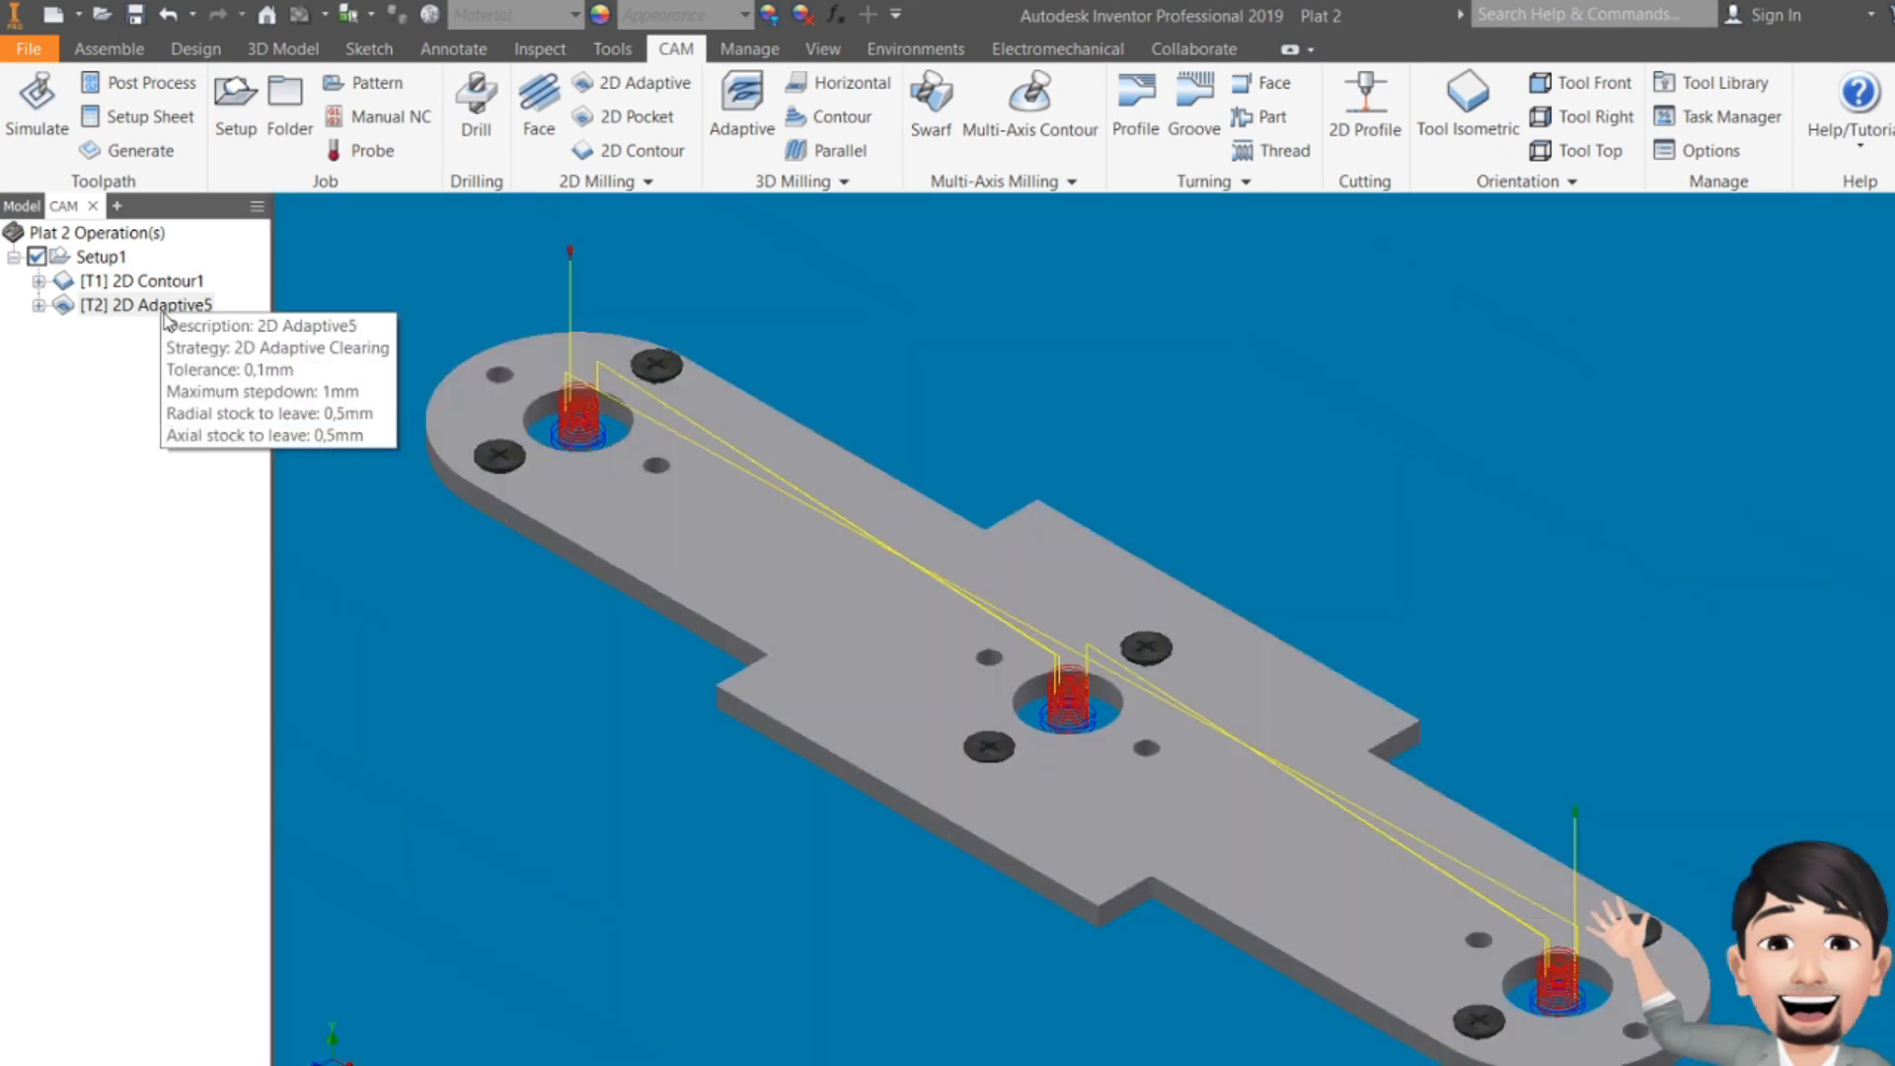
click(167, 312)
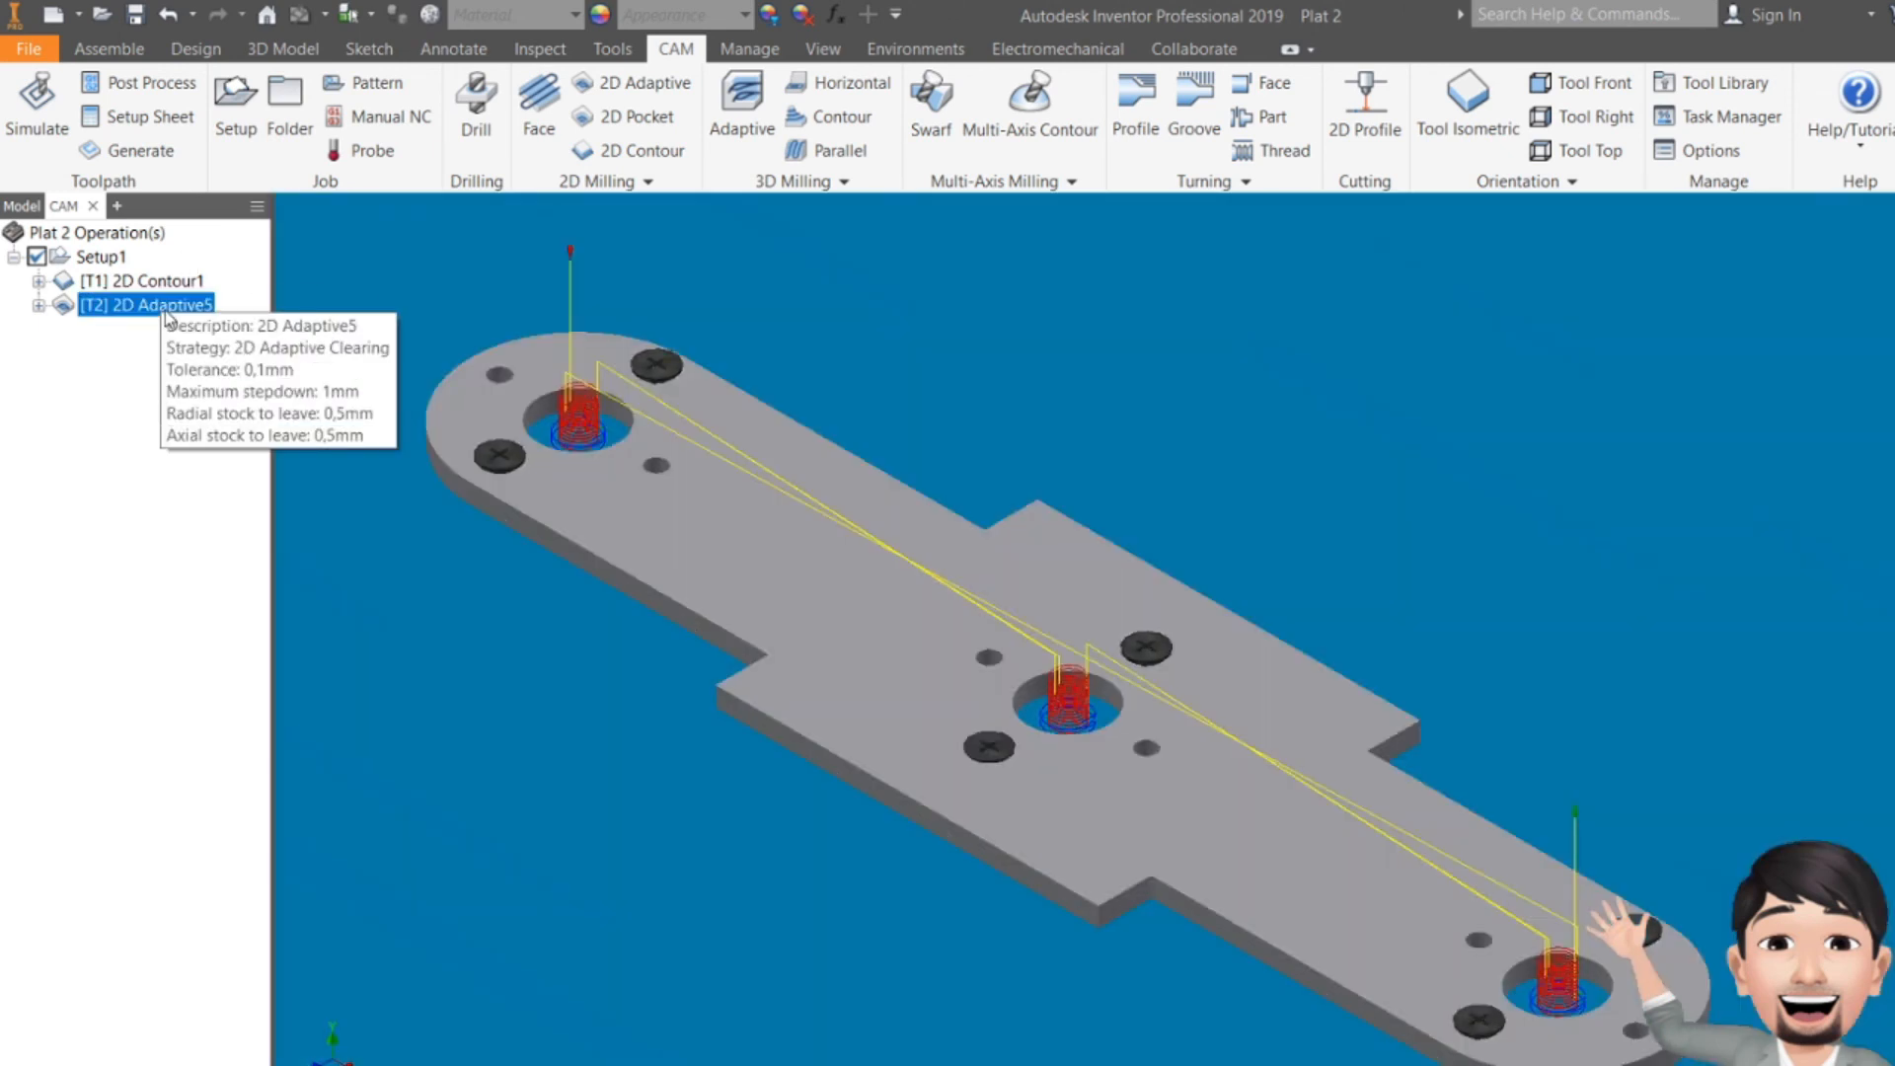
- Simulate all Plat 2 operations together, watch the contour and hole pockets being cut, and close the simulation
click(99, 261)
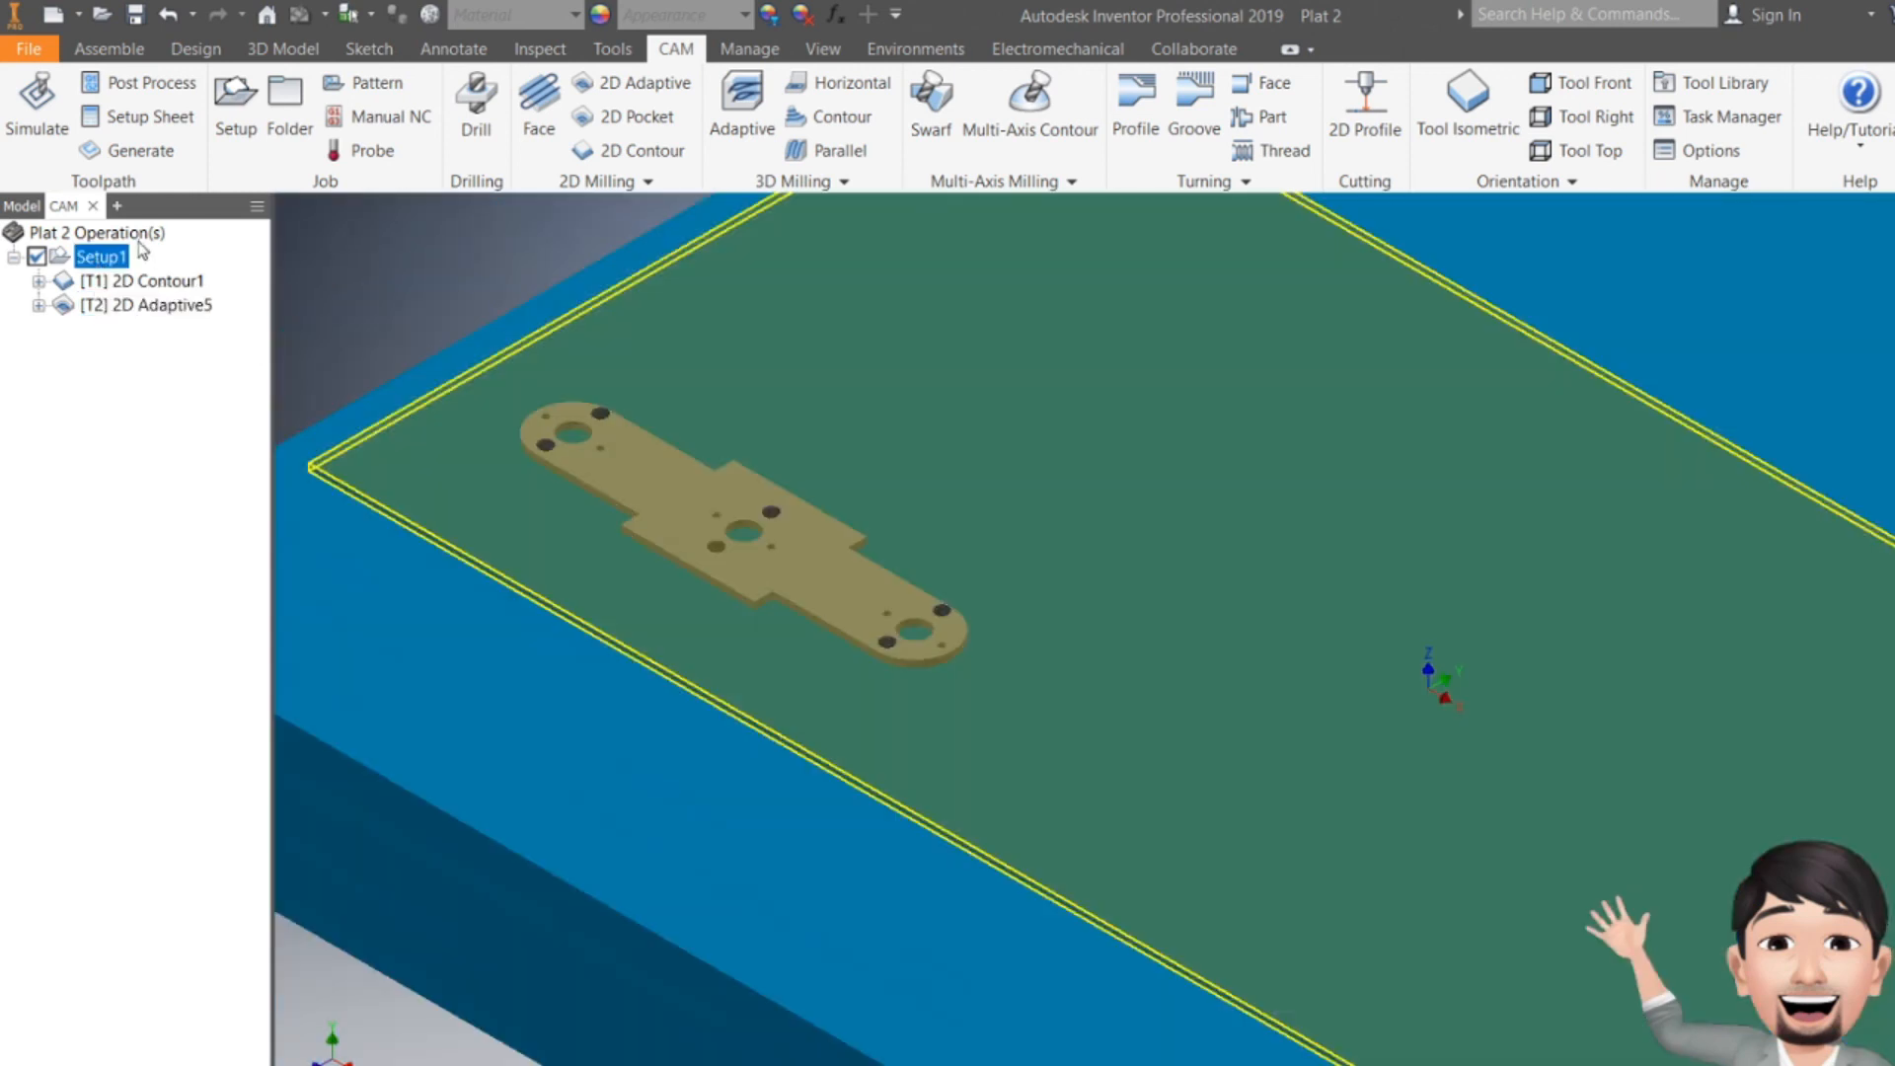
click(138, 235)
click(36, 107)
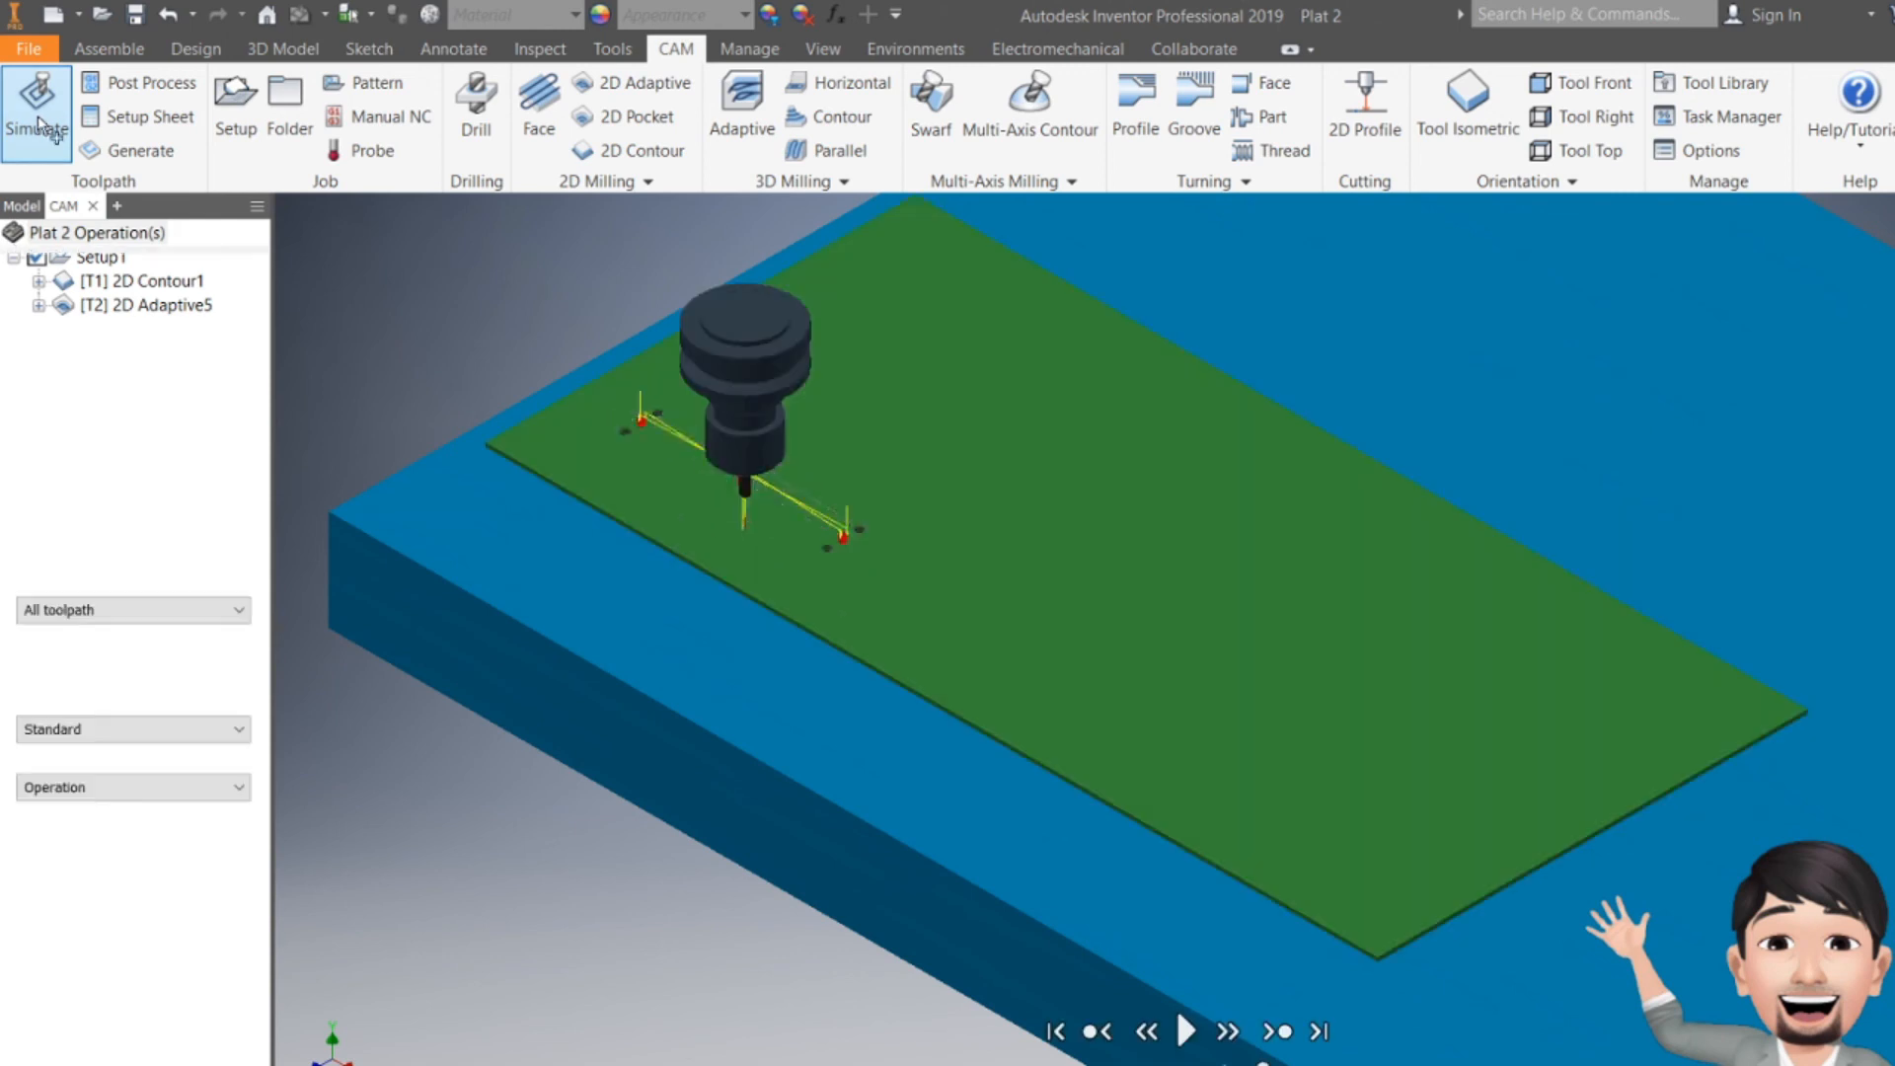
scroll(662, 418, up, 2)
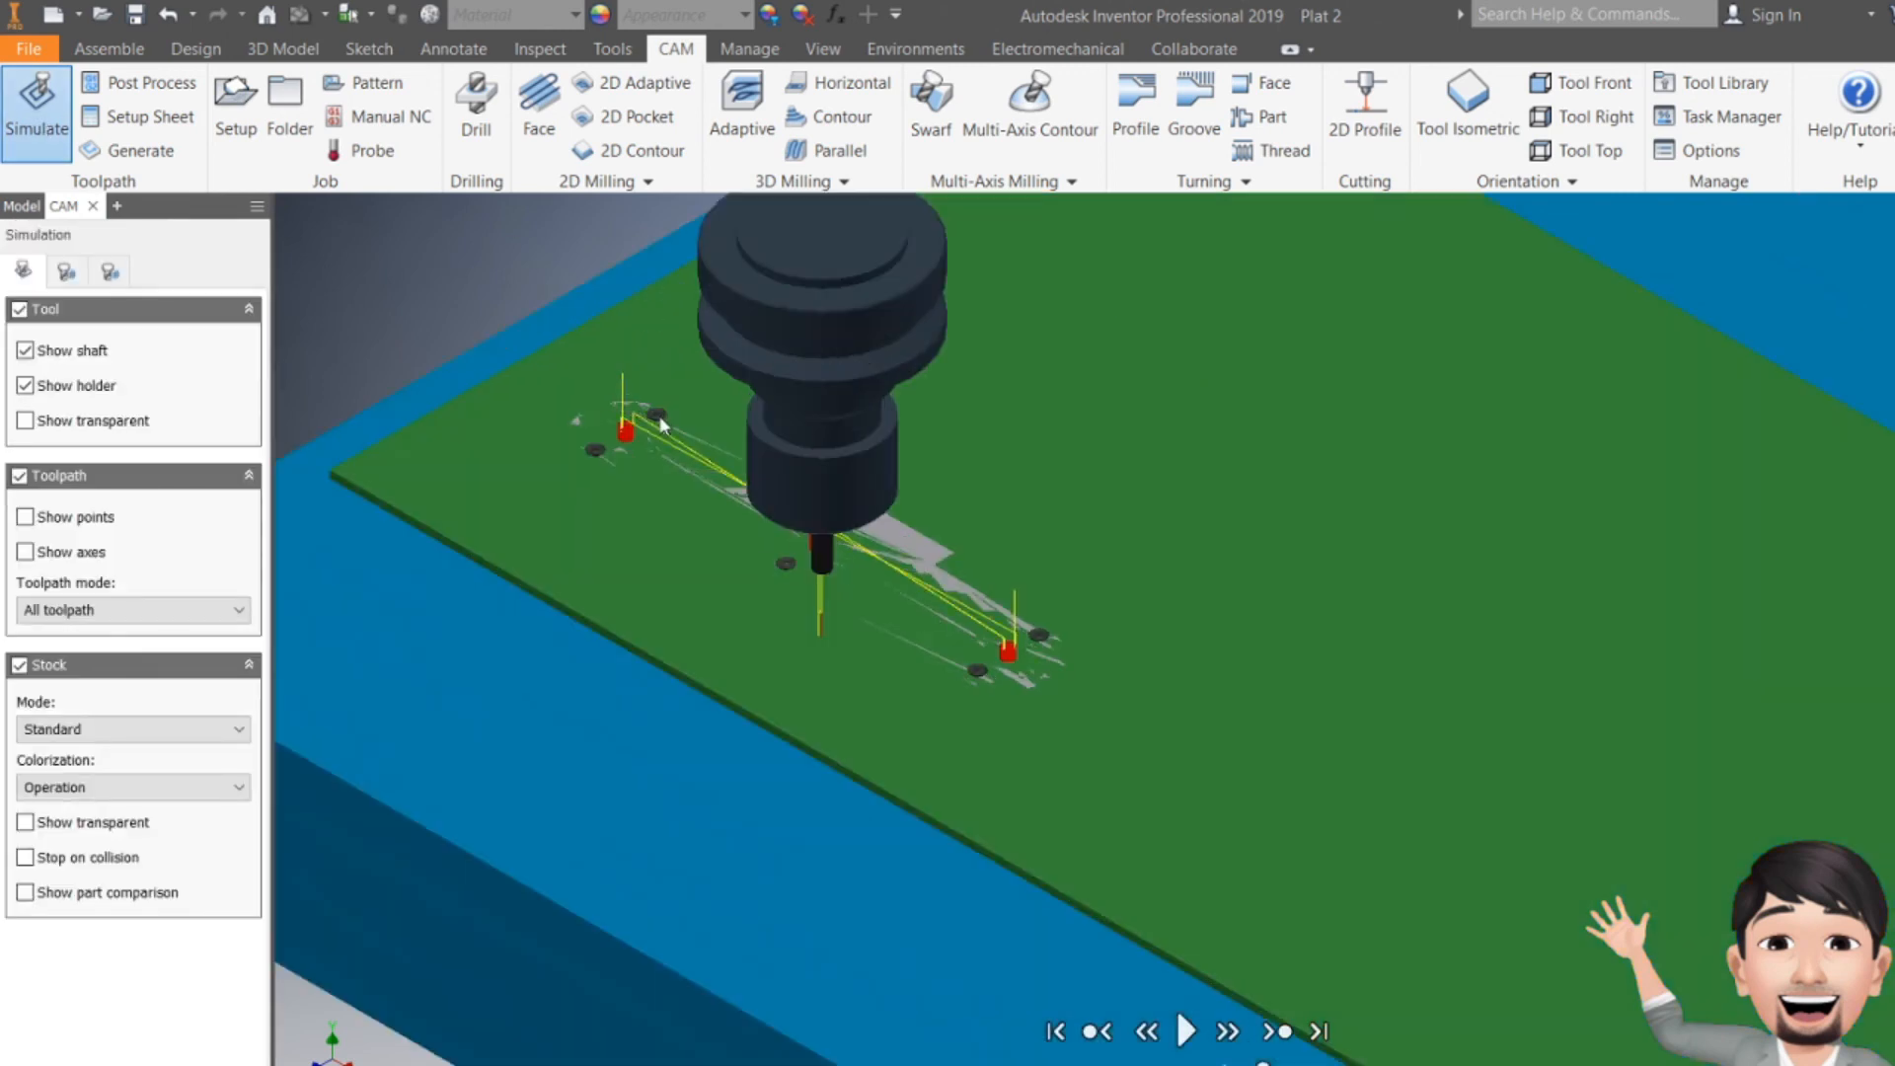
scroll(1175, 479, down, 1)
scroll(1284, 573, down, 2)
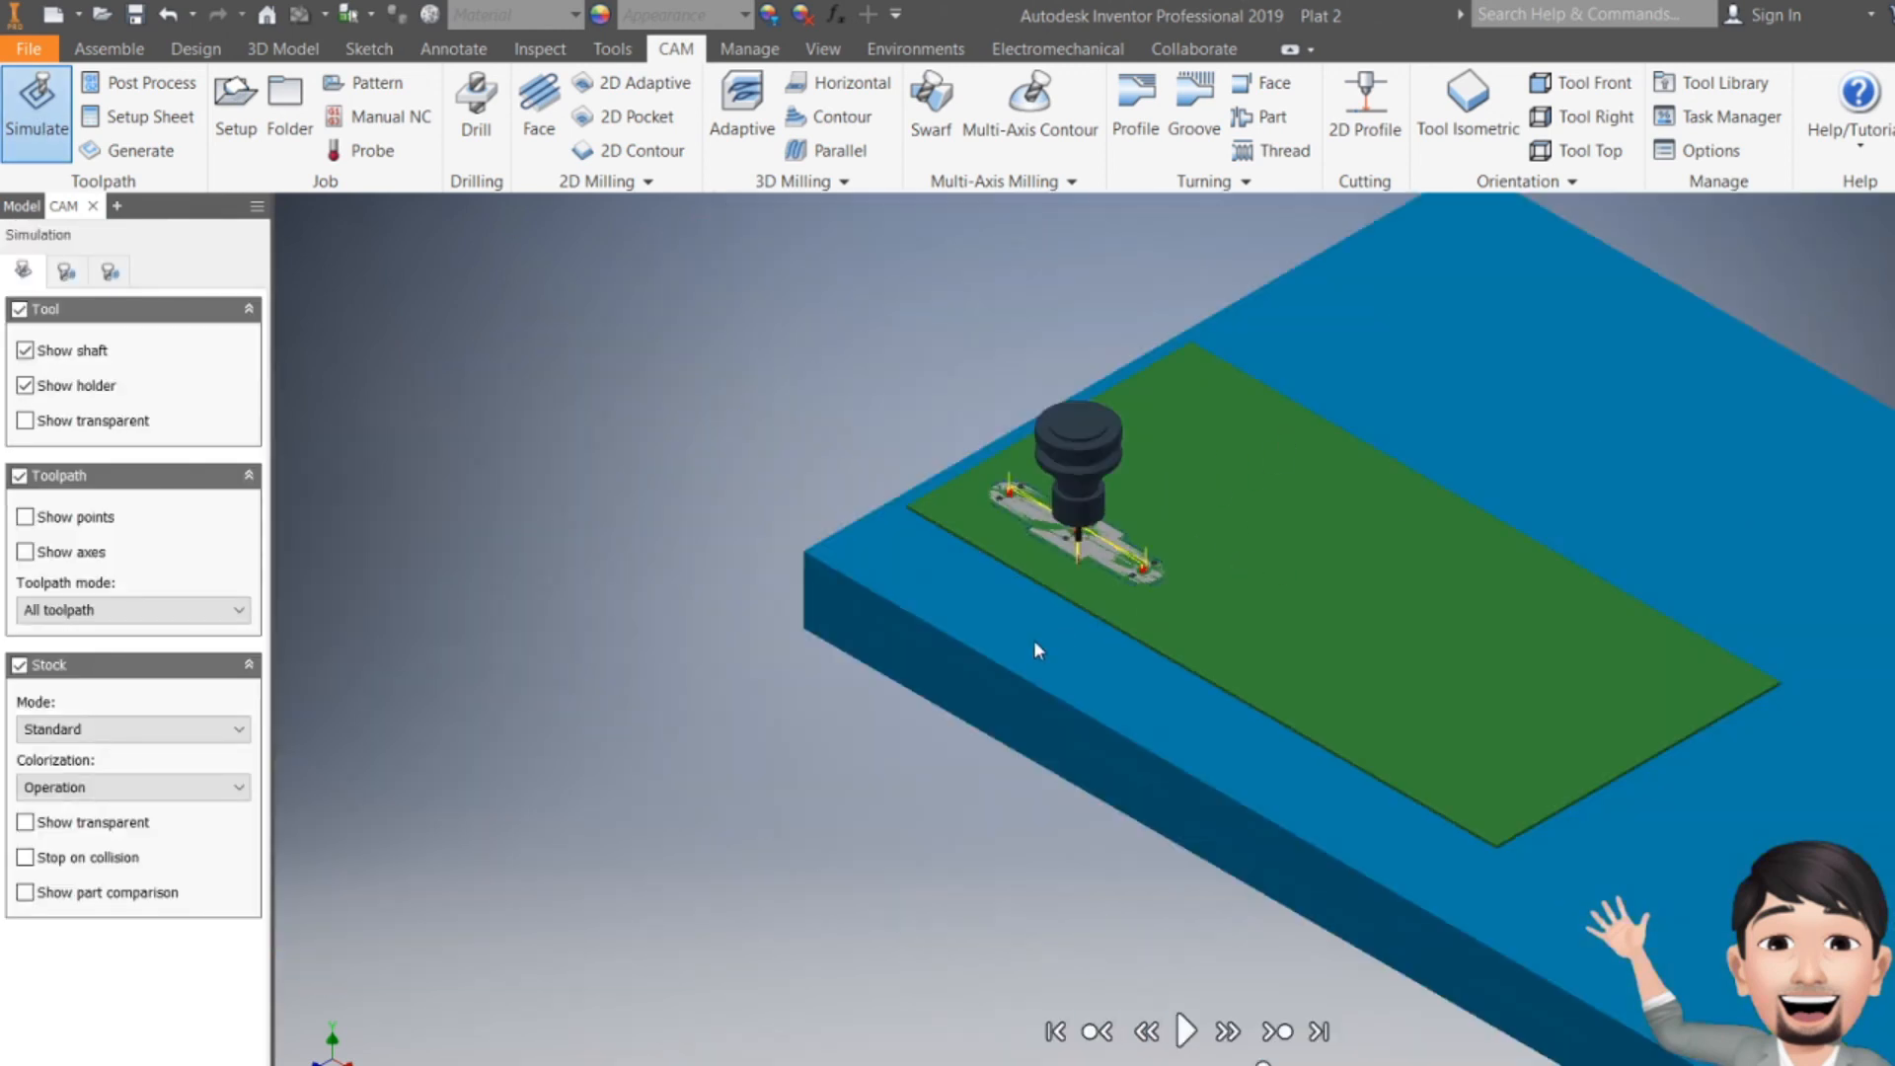
middle_drag(1341, 528, 1143, 612)
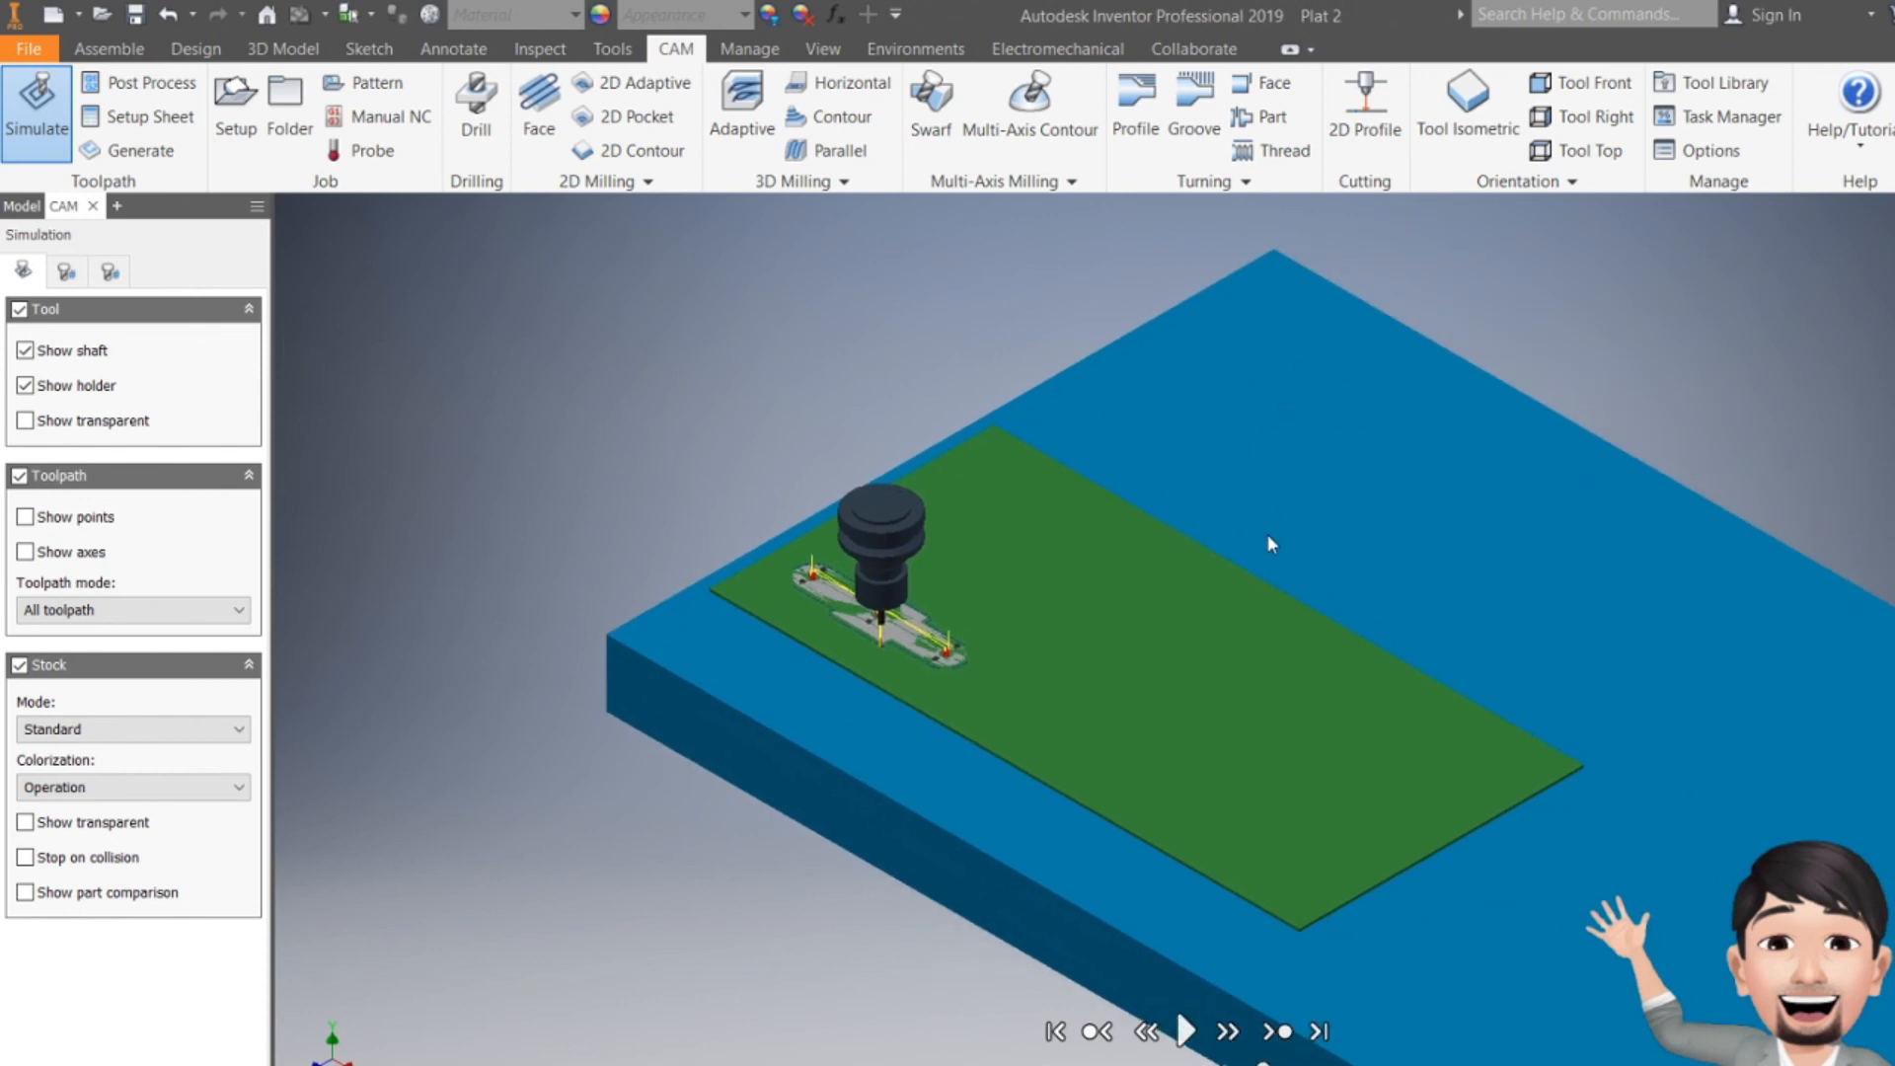
scroll(1244, 713, up, 3)
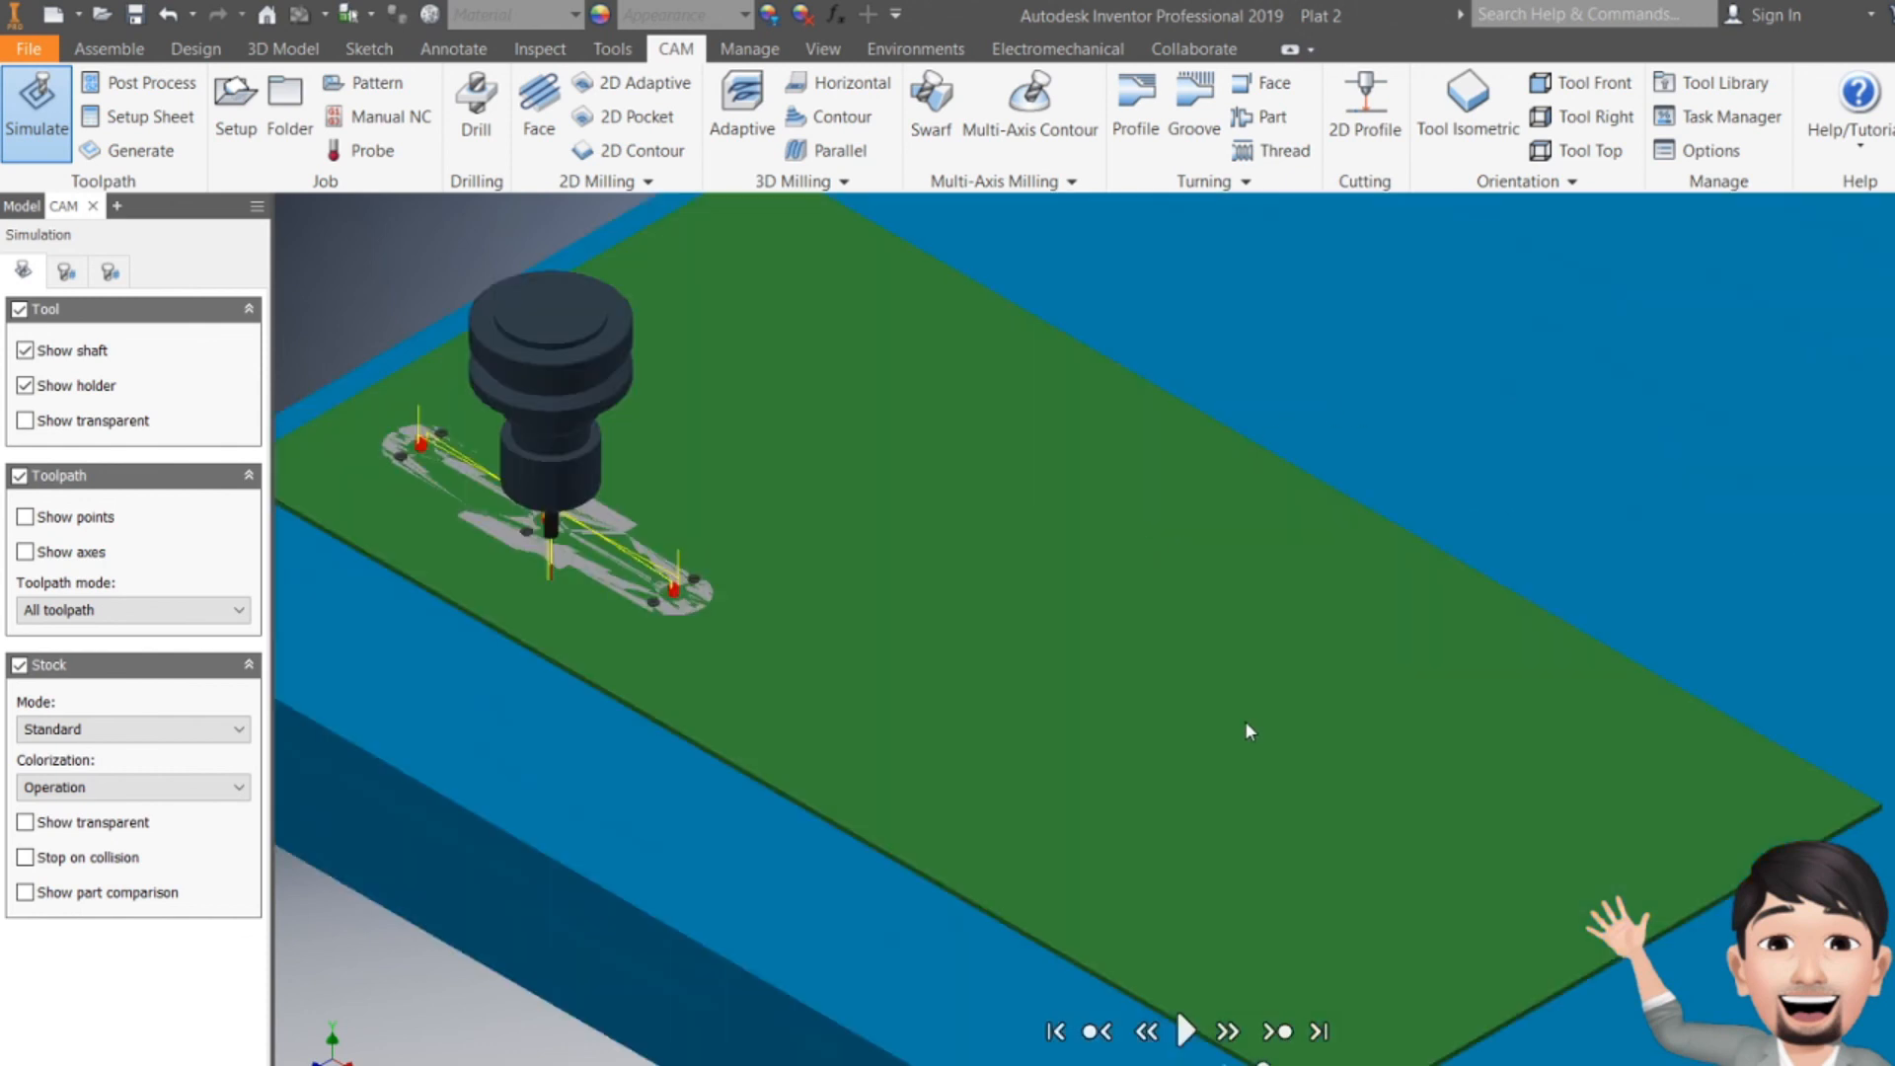
click(1186, 1031)
scroll(409, 428, up, 4)
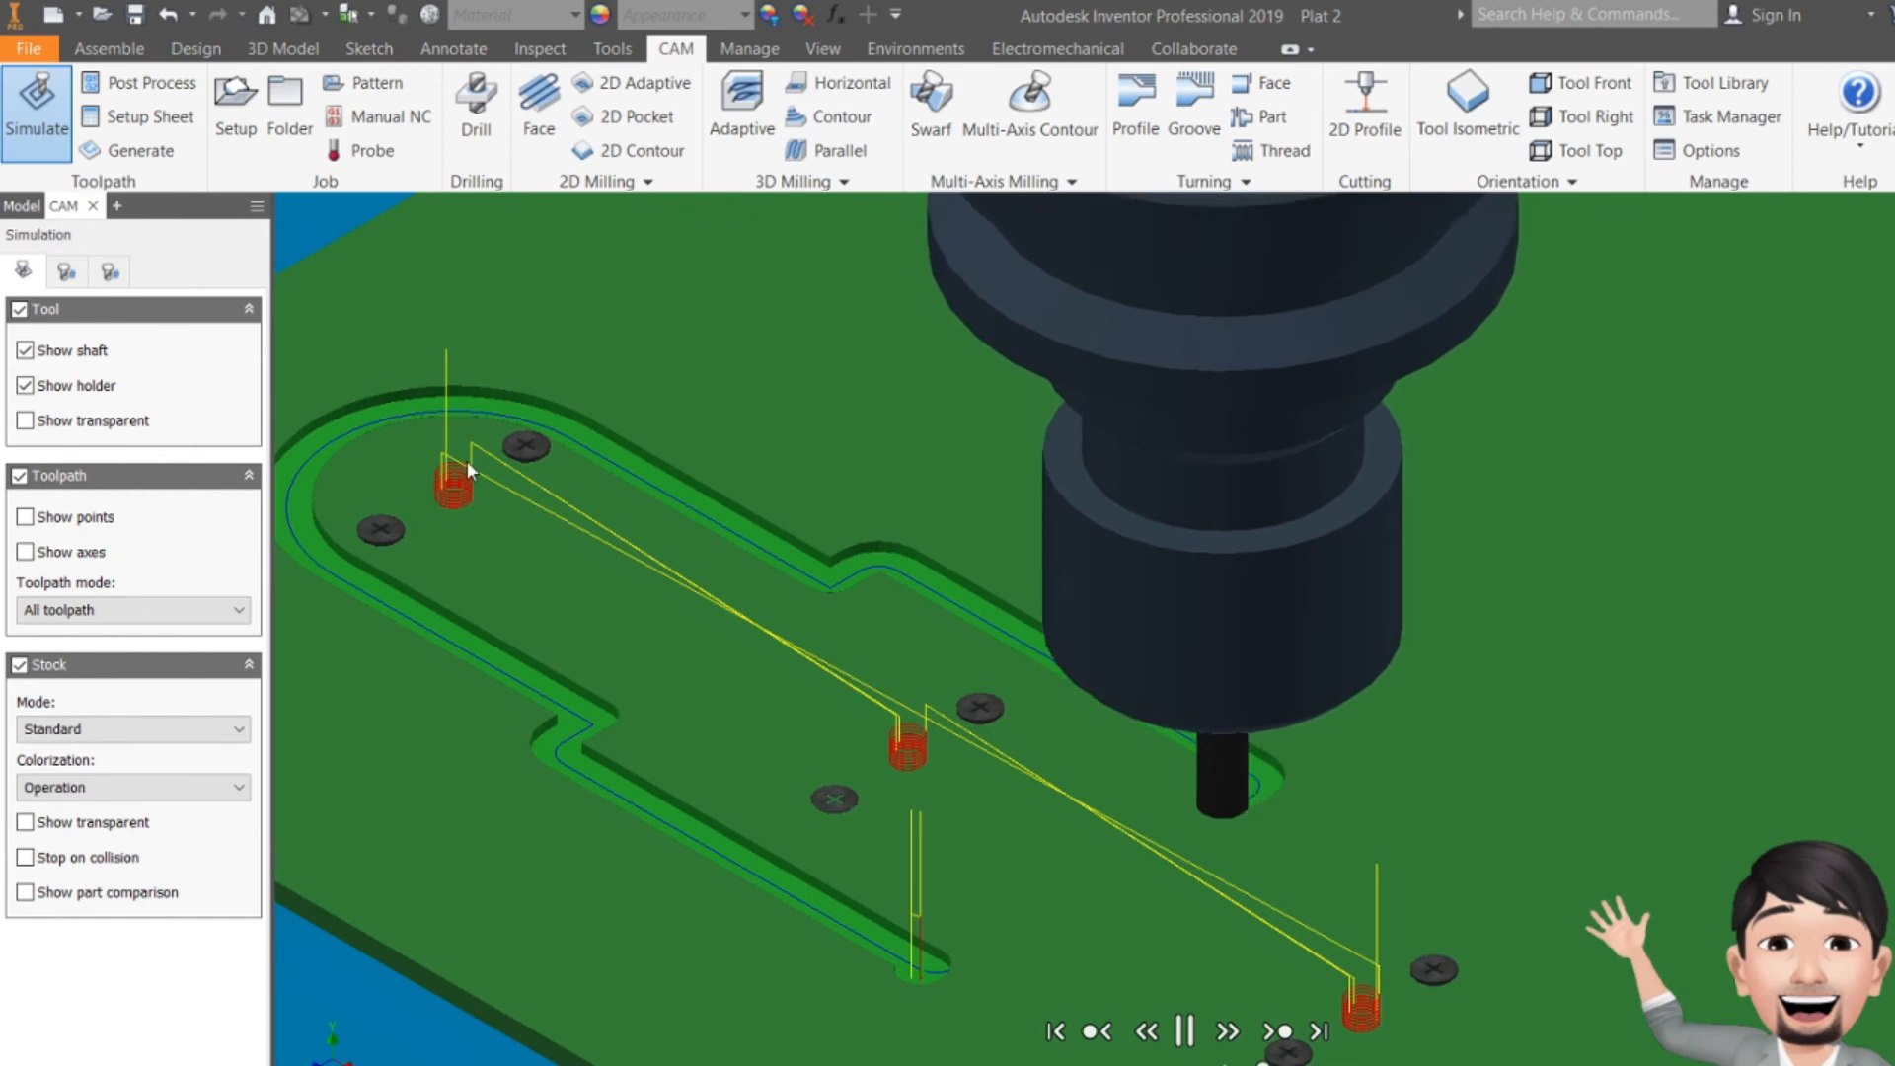
scroll(466, 460, down, 3)
scroll(467, 464, up, 4)
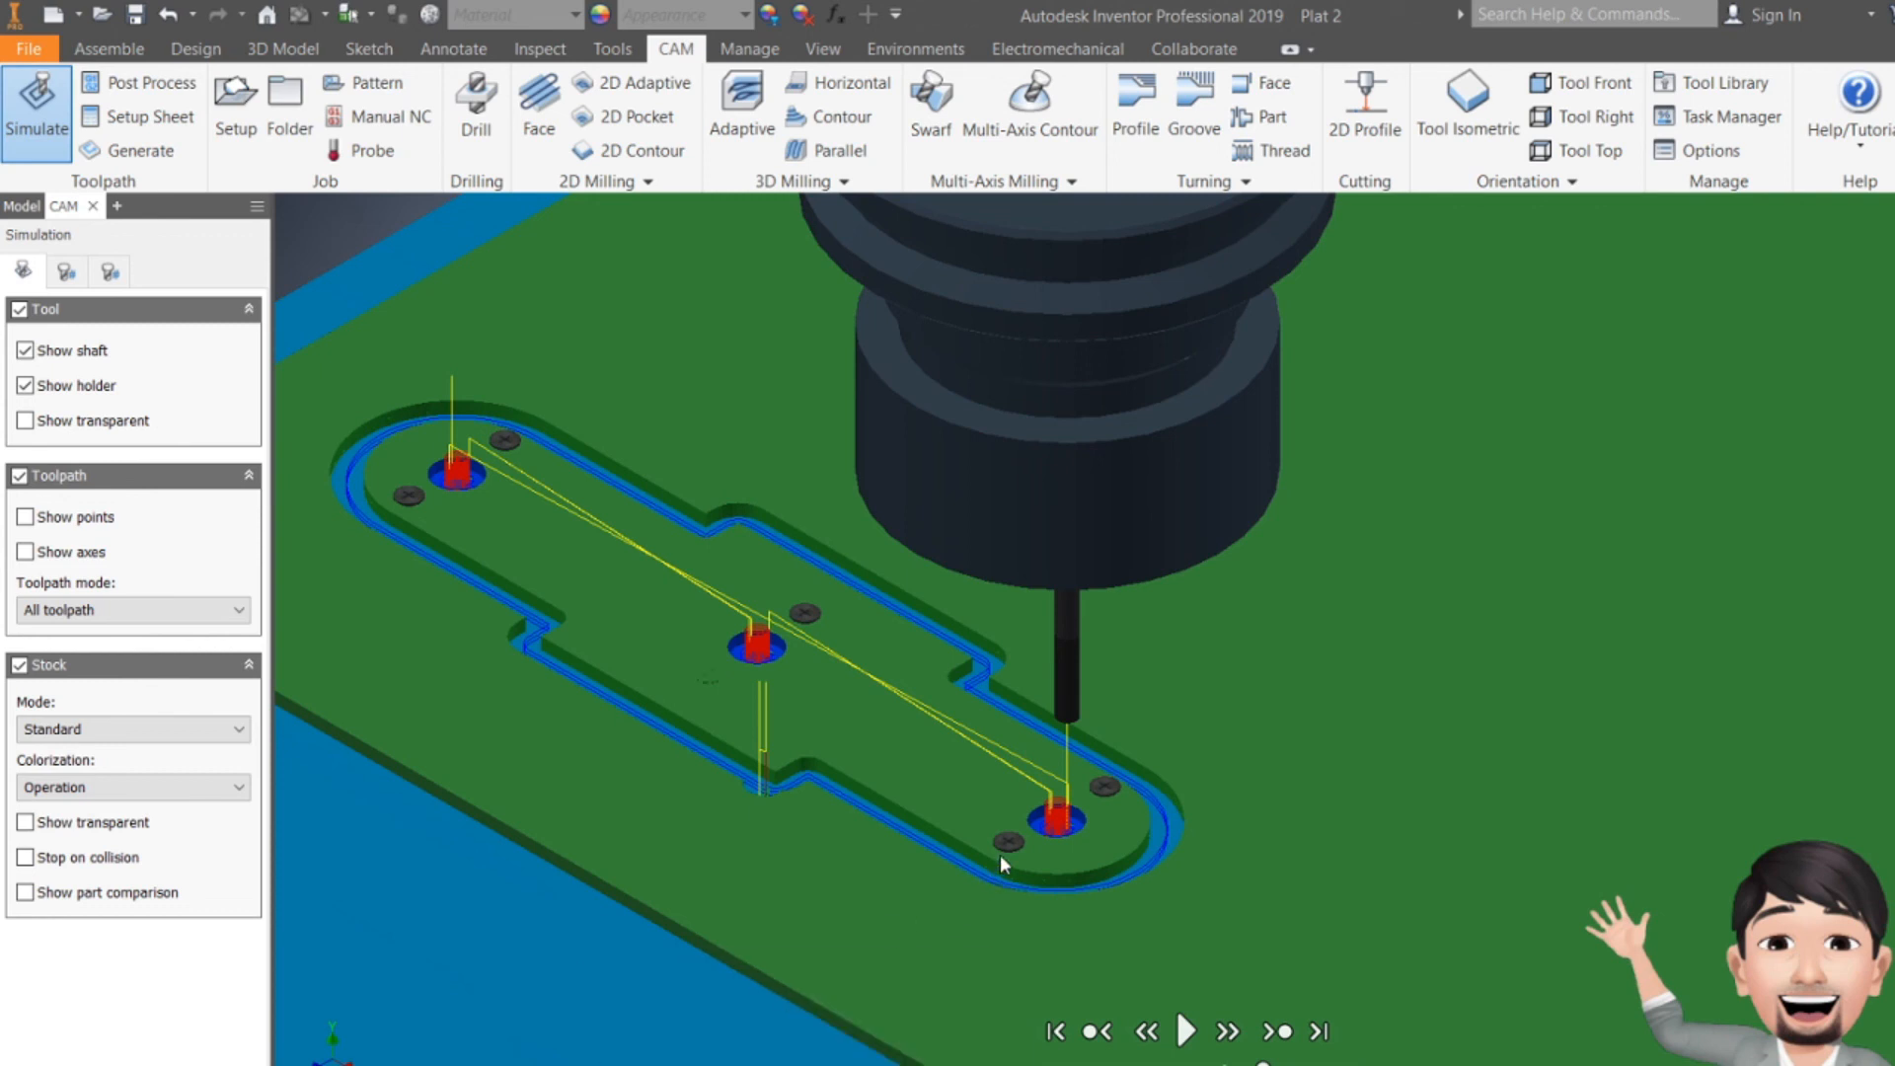
scroll(562, 590, down, 5)
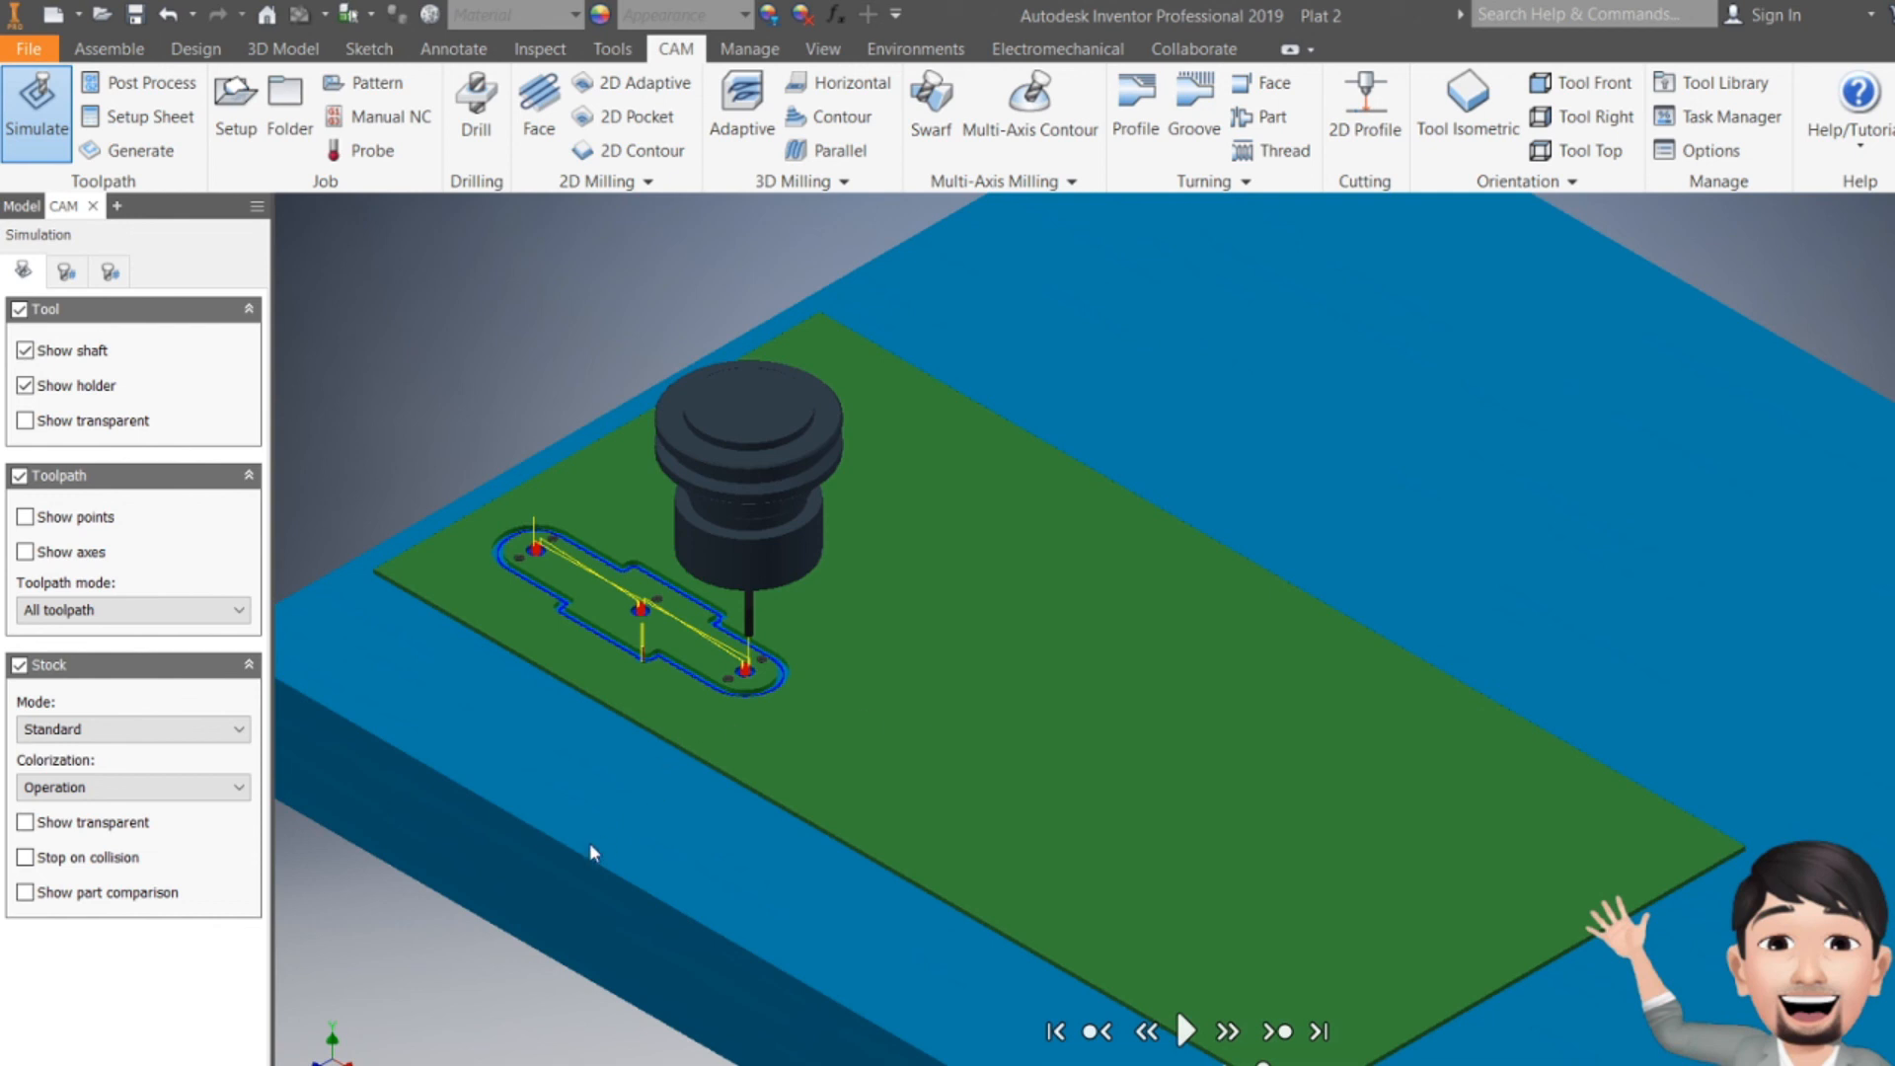
key(Escape)
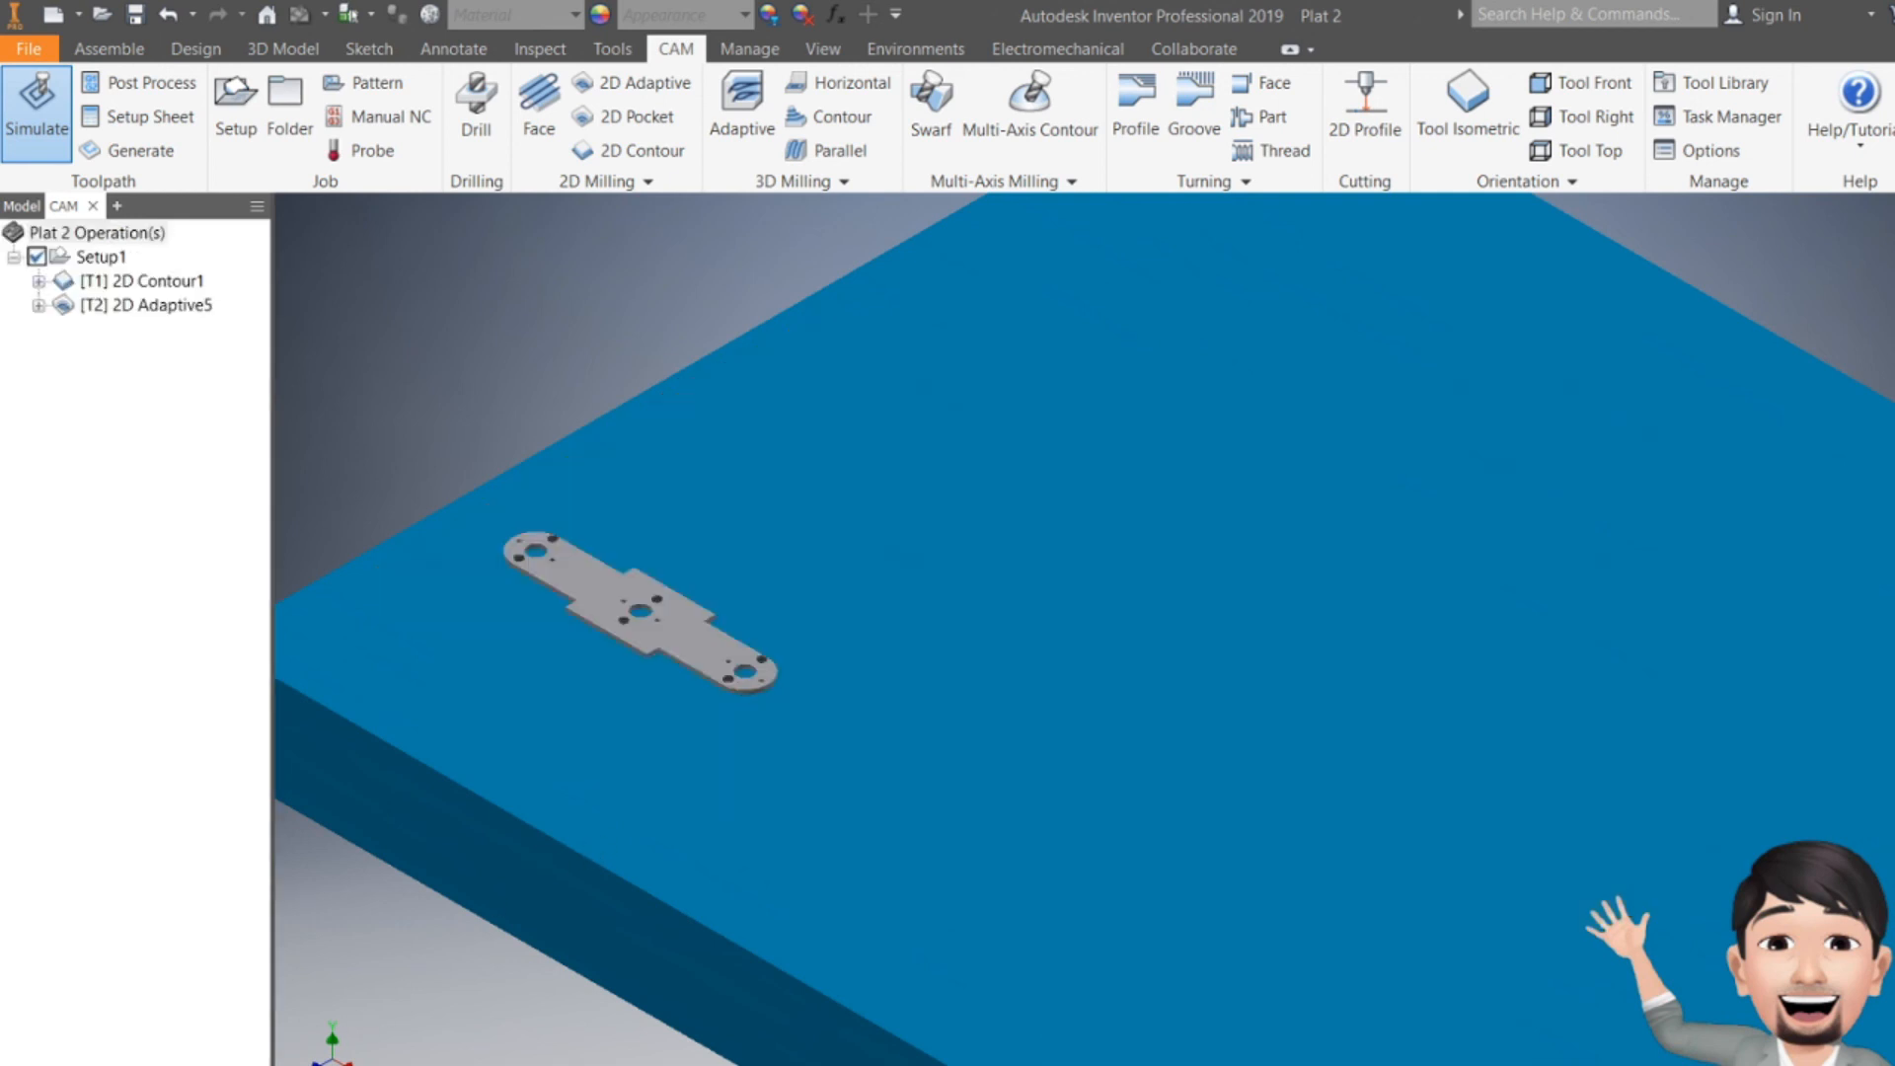
- Start post-processing the 2D Adaptive operation and filter the post configurations to the vendor Haas Automation
click(148, 305)
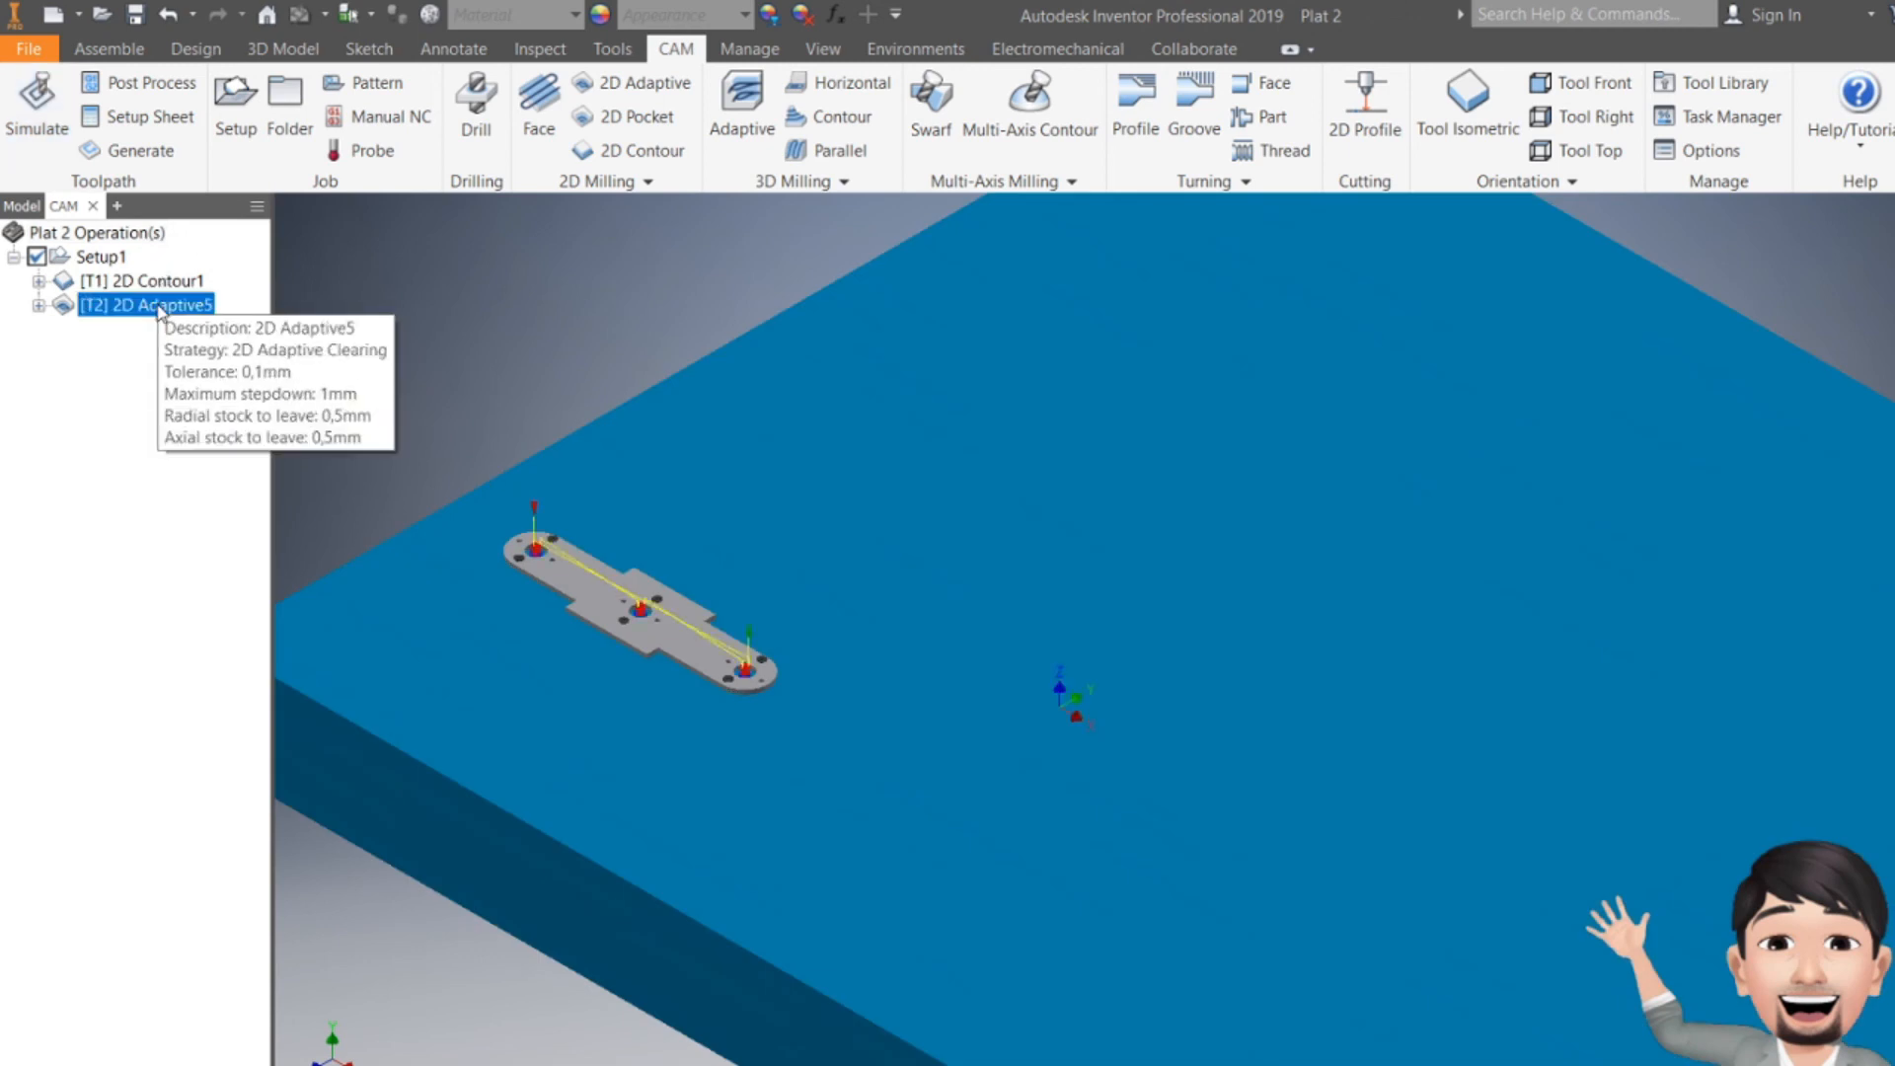
click(146, 91)
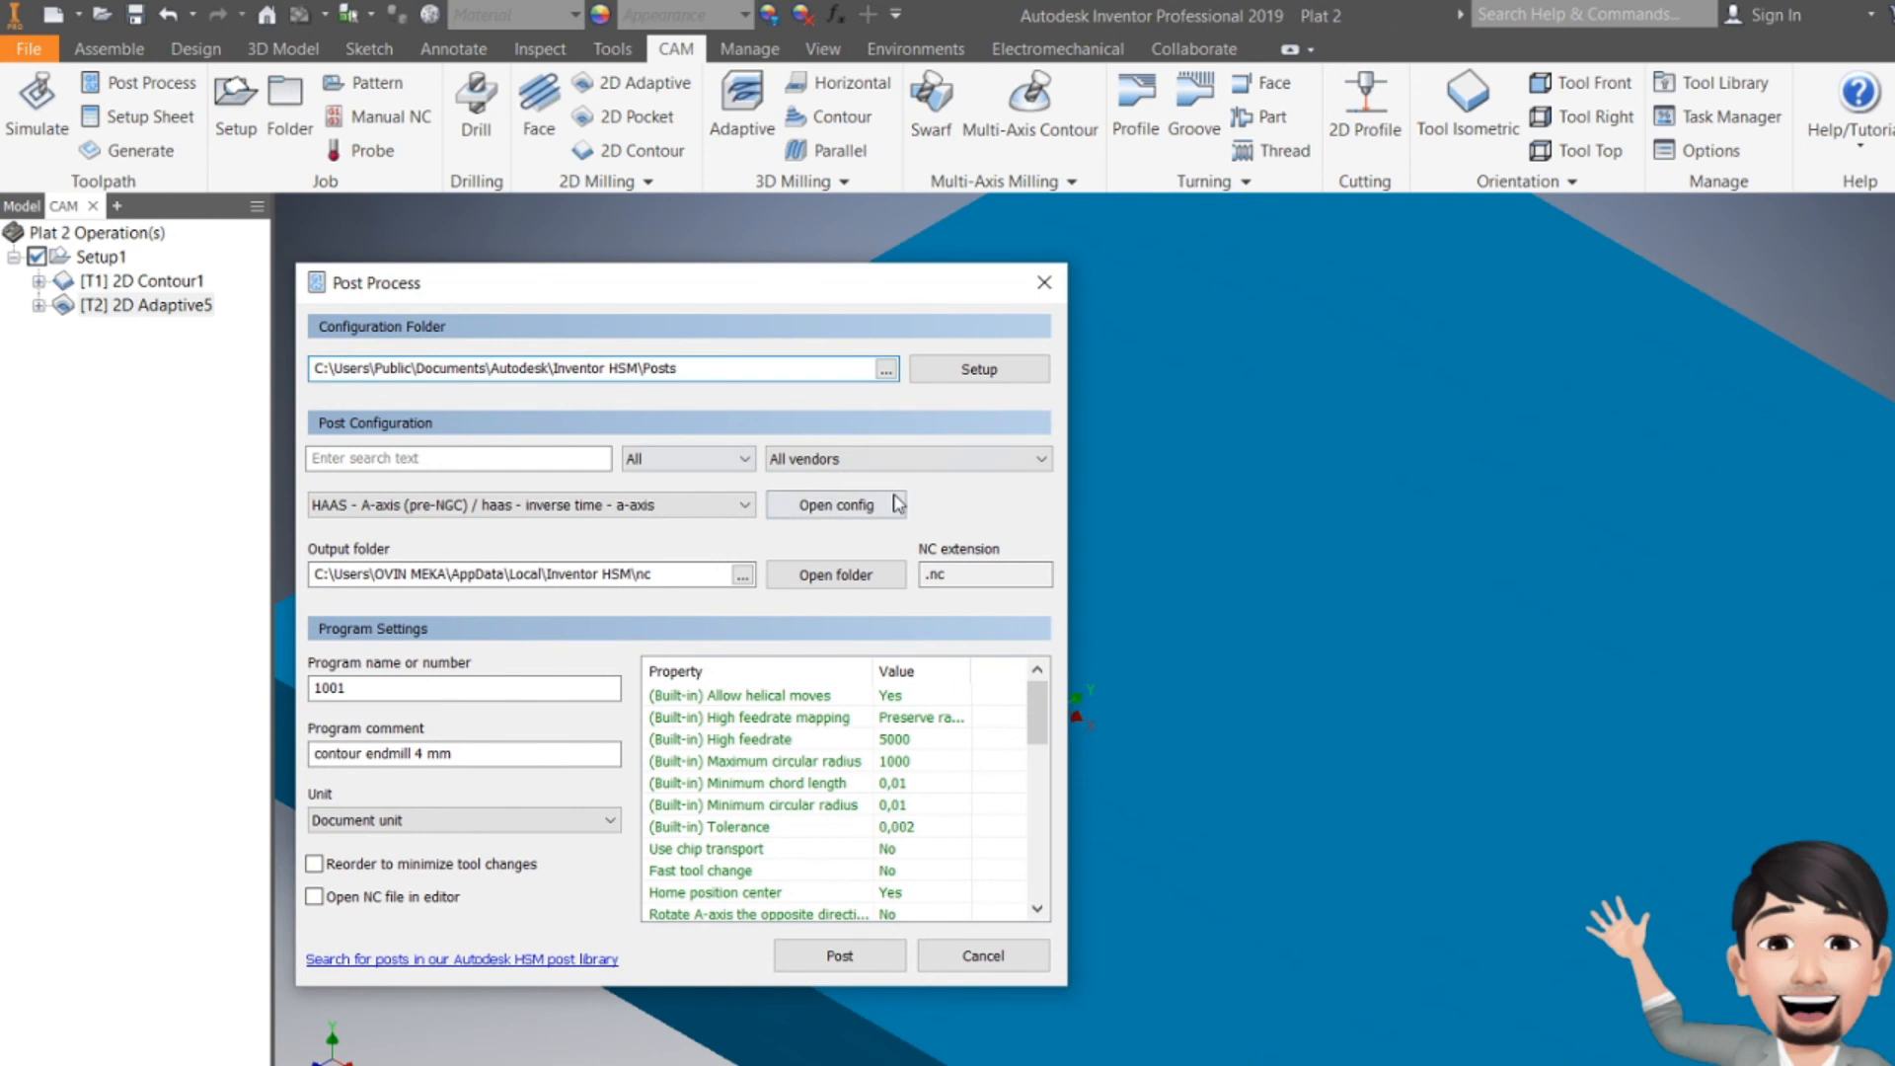
click(829, 459)
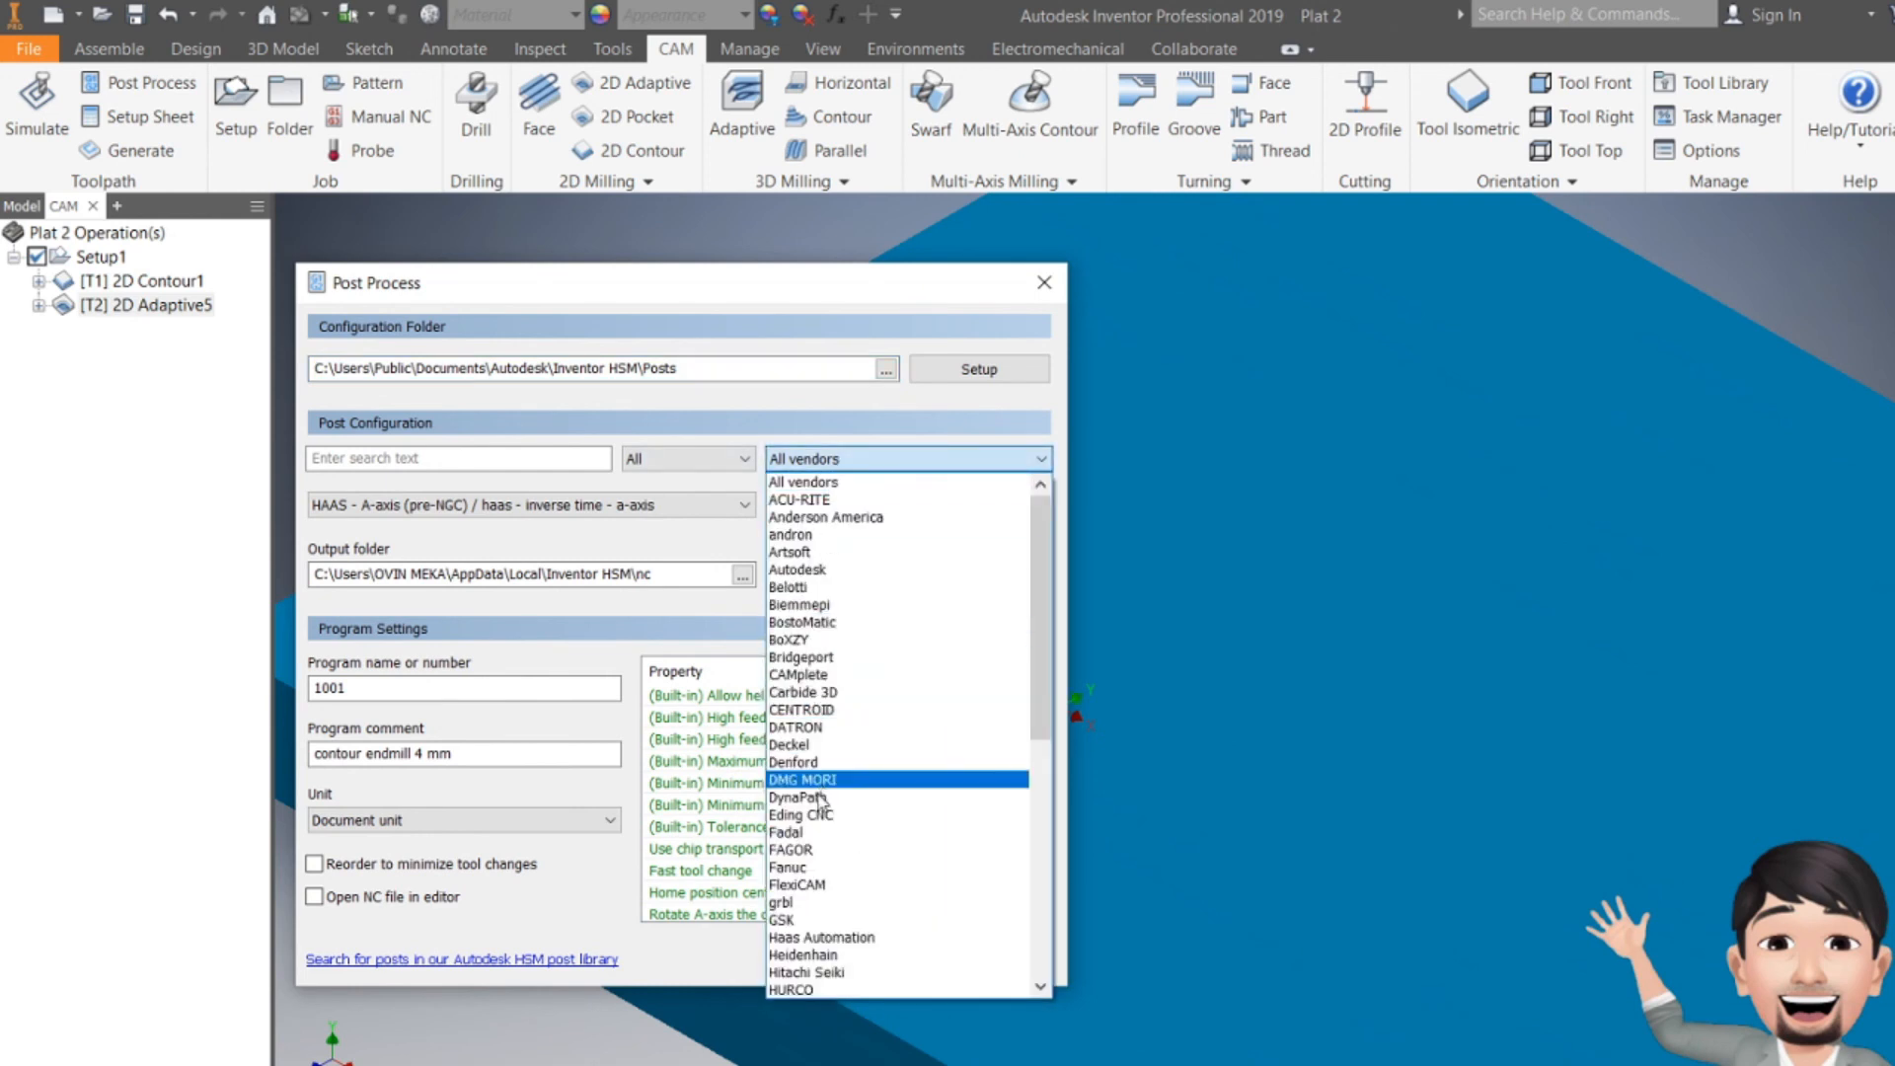
click(820, 937)
- Change the program comment to "adaptive endmill 3 mm"
click(482, 754)
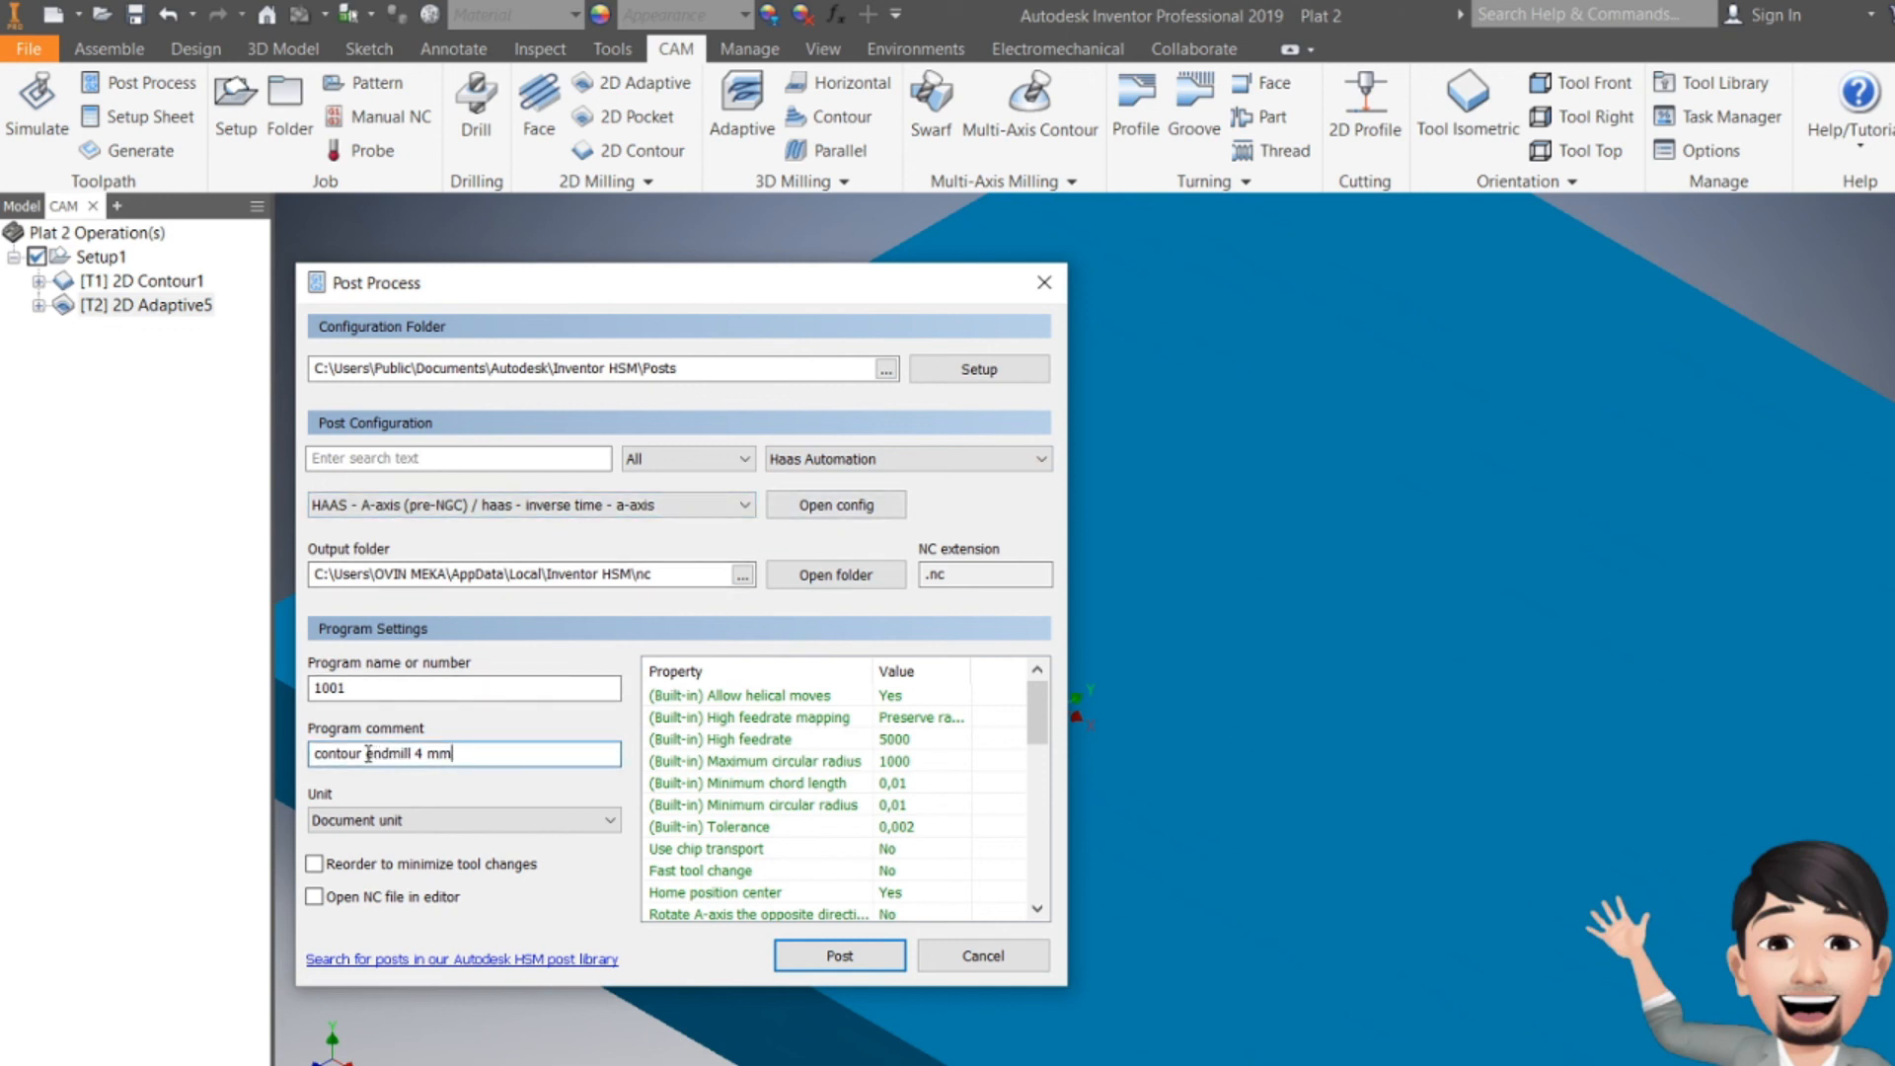
double_click(421, 754)
text(3)
double_click(350, 754)
text(adaptive)
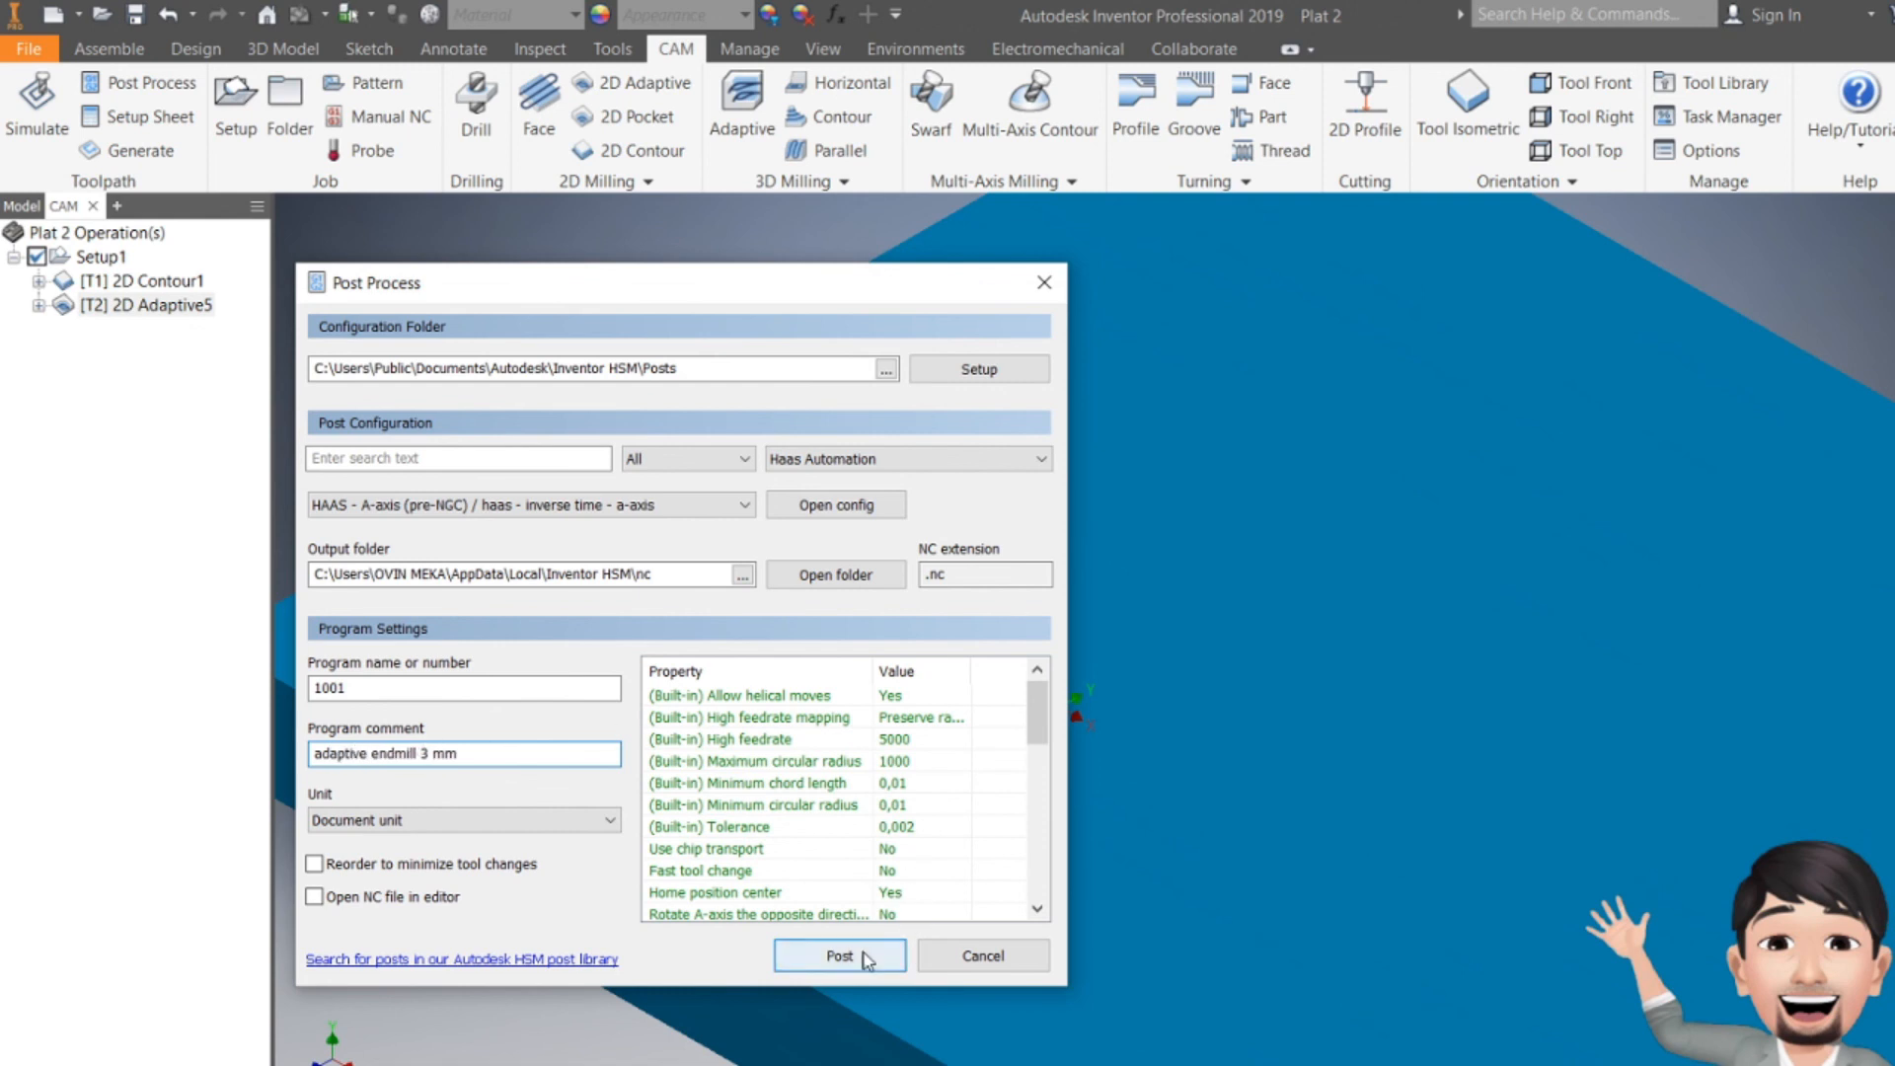
- Post the program and save the NC file as "Adaptive Endmill 3 mm", adapting the existing "Contour Endmill 4 mm" file name
click(900, 953)
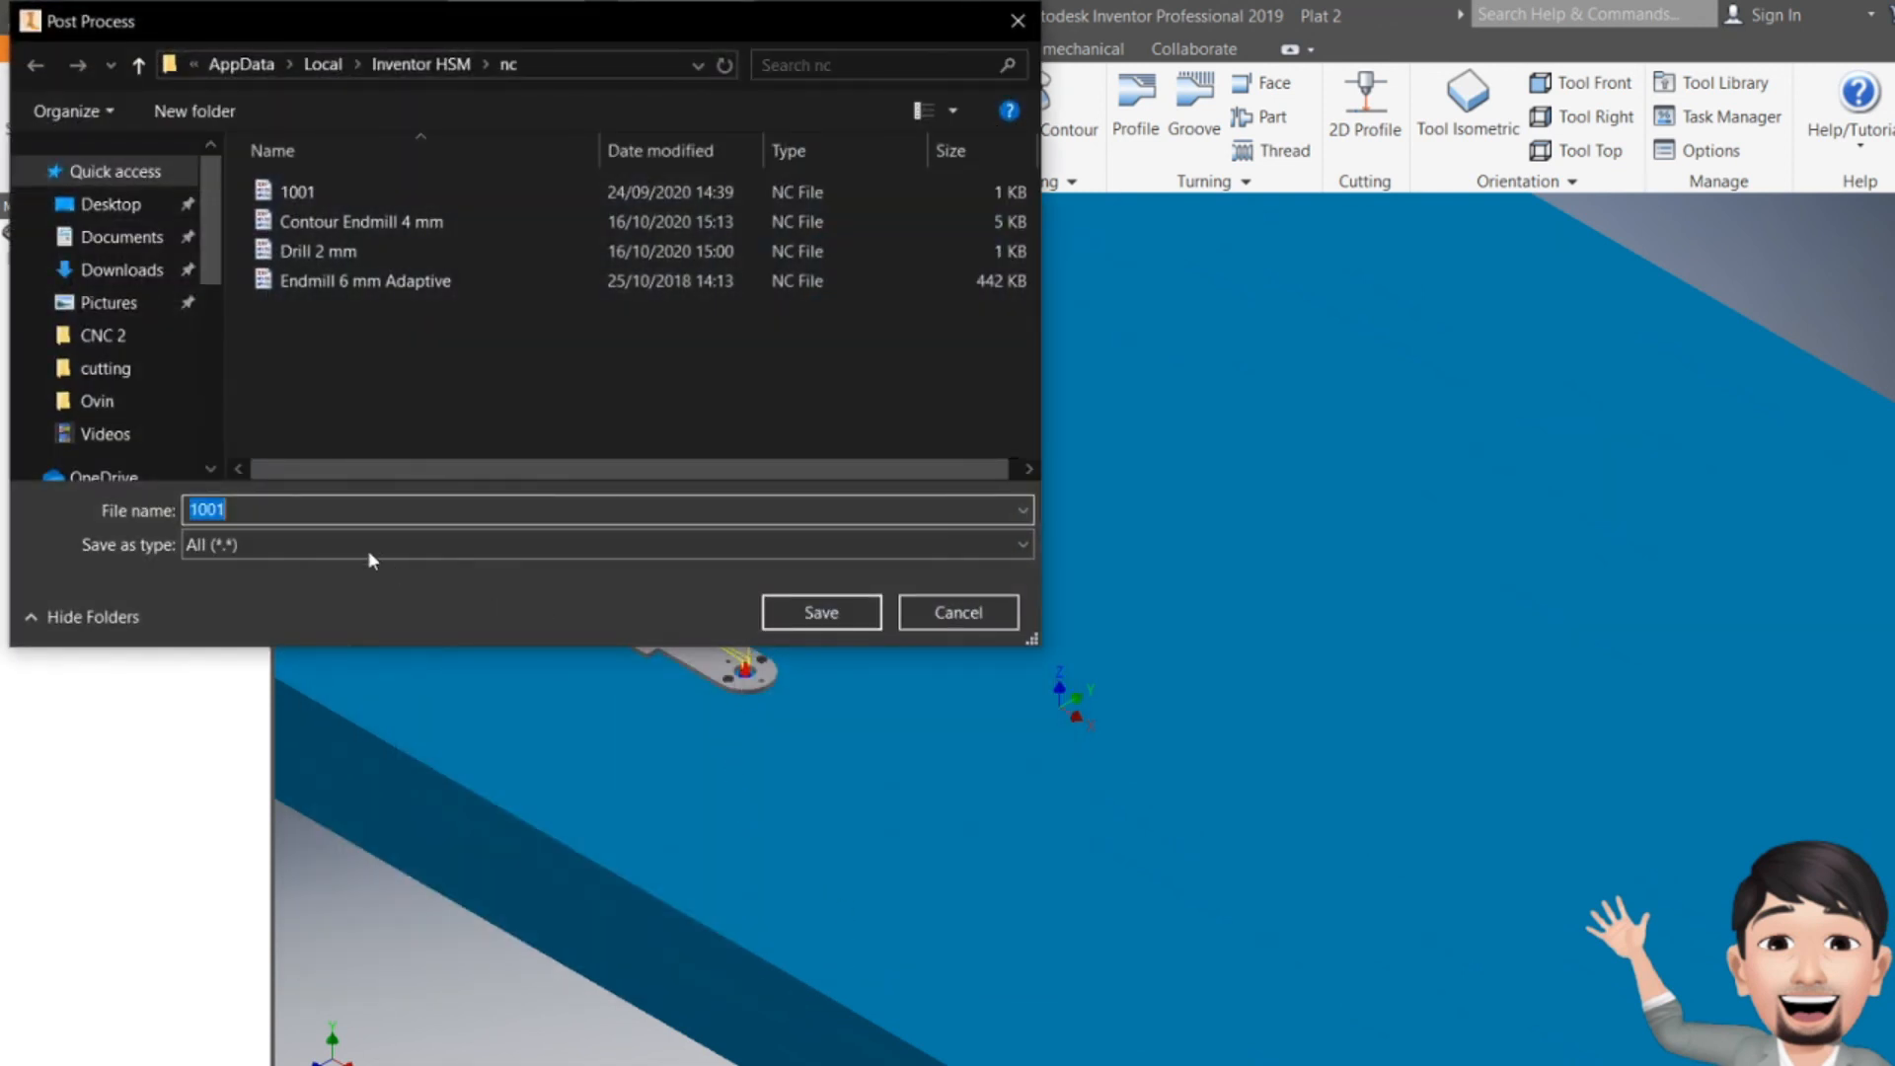
click(366, 221)
click(314, 510)
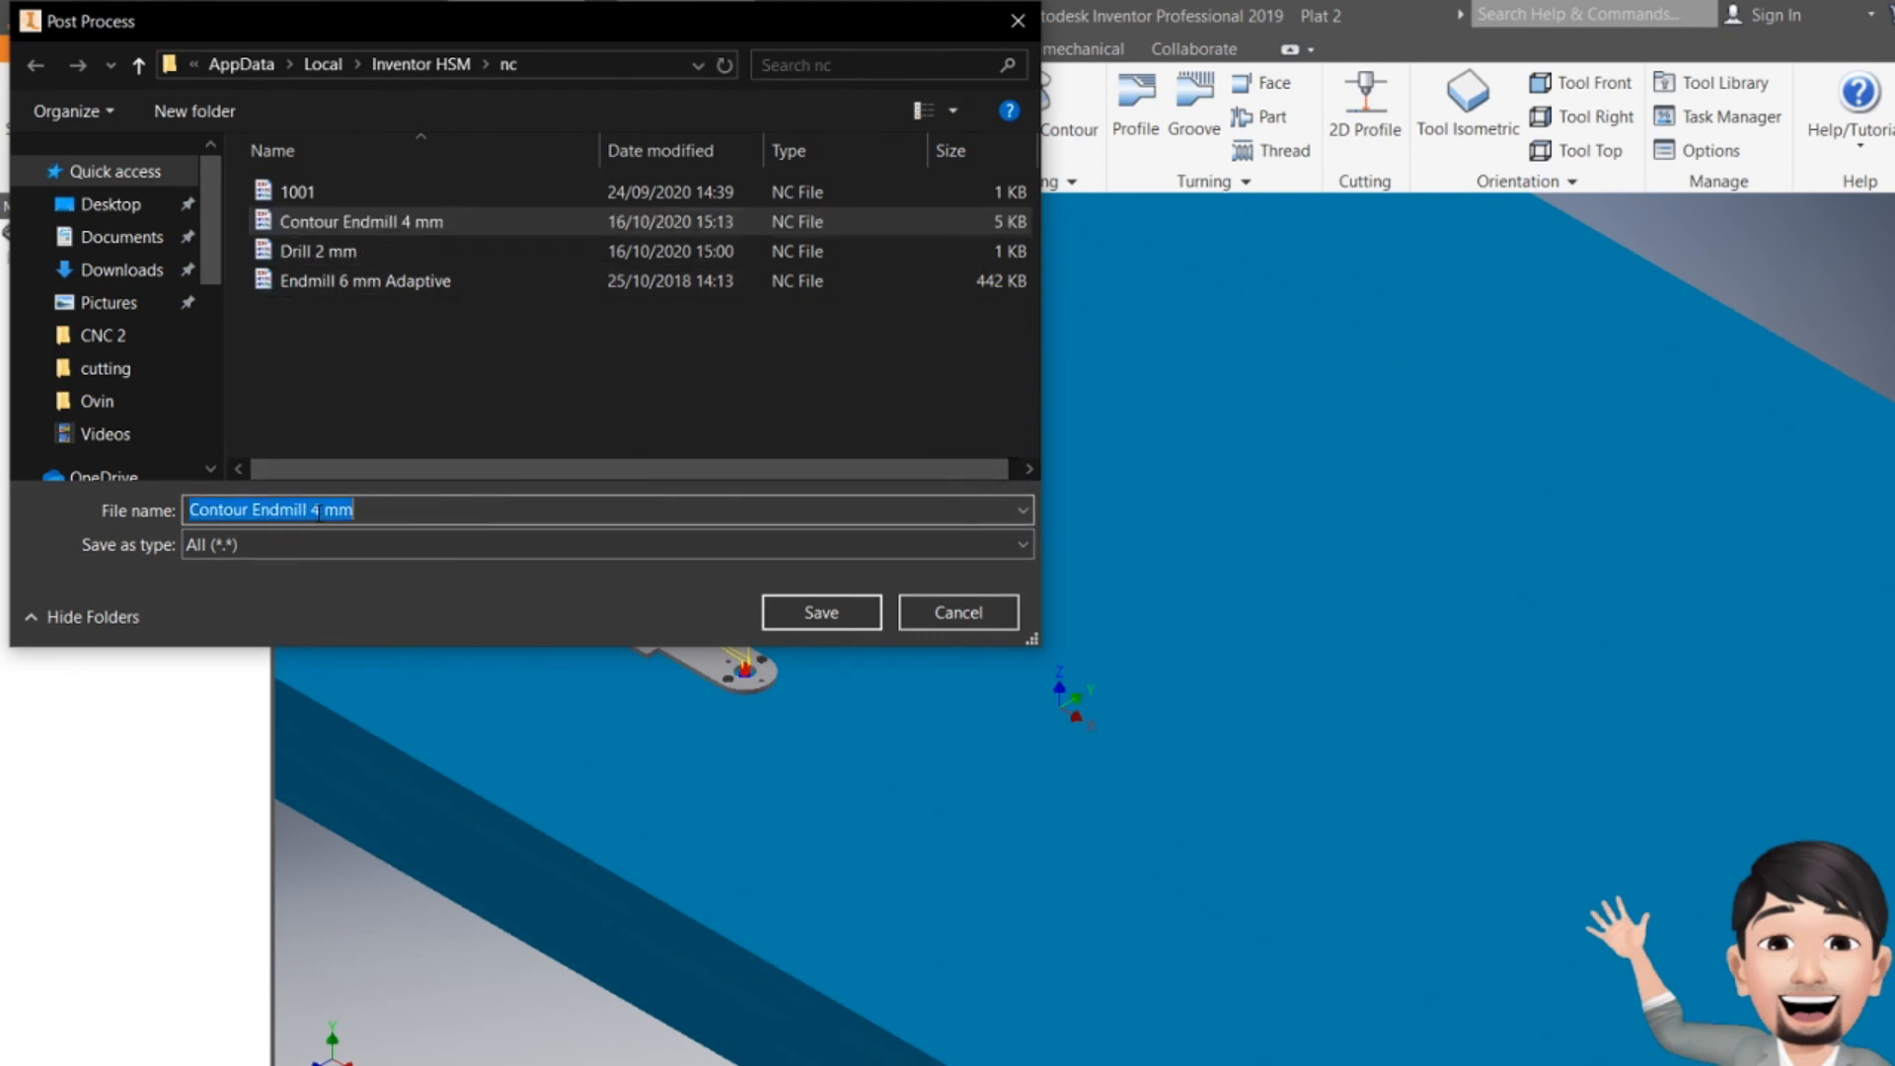
click(322, 509)
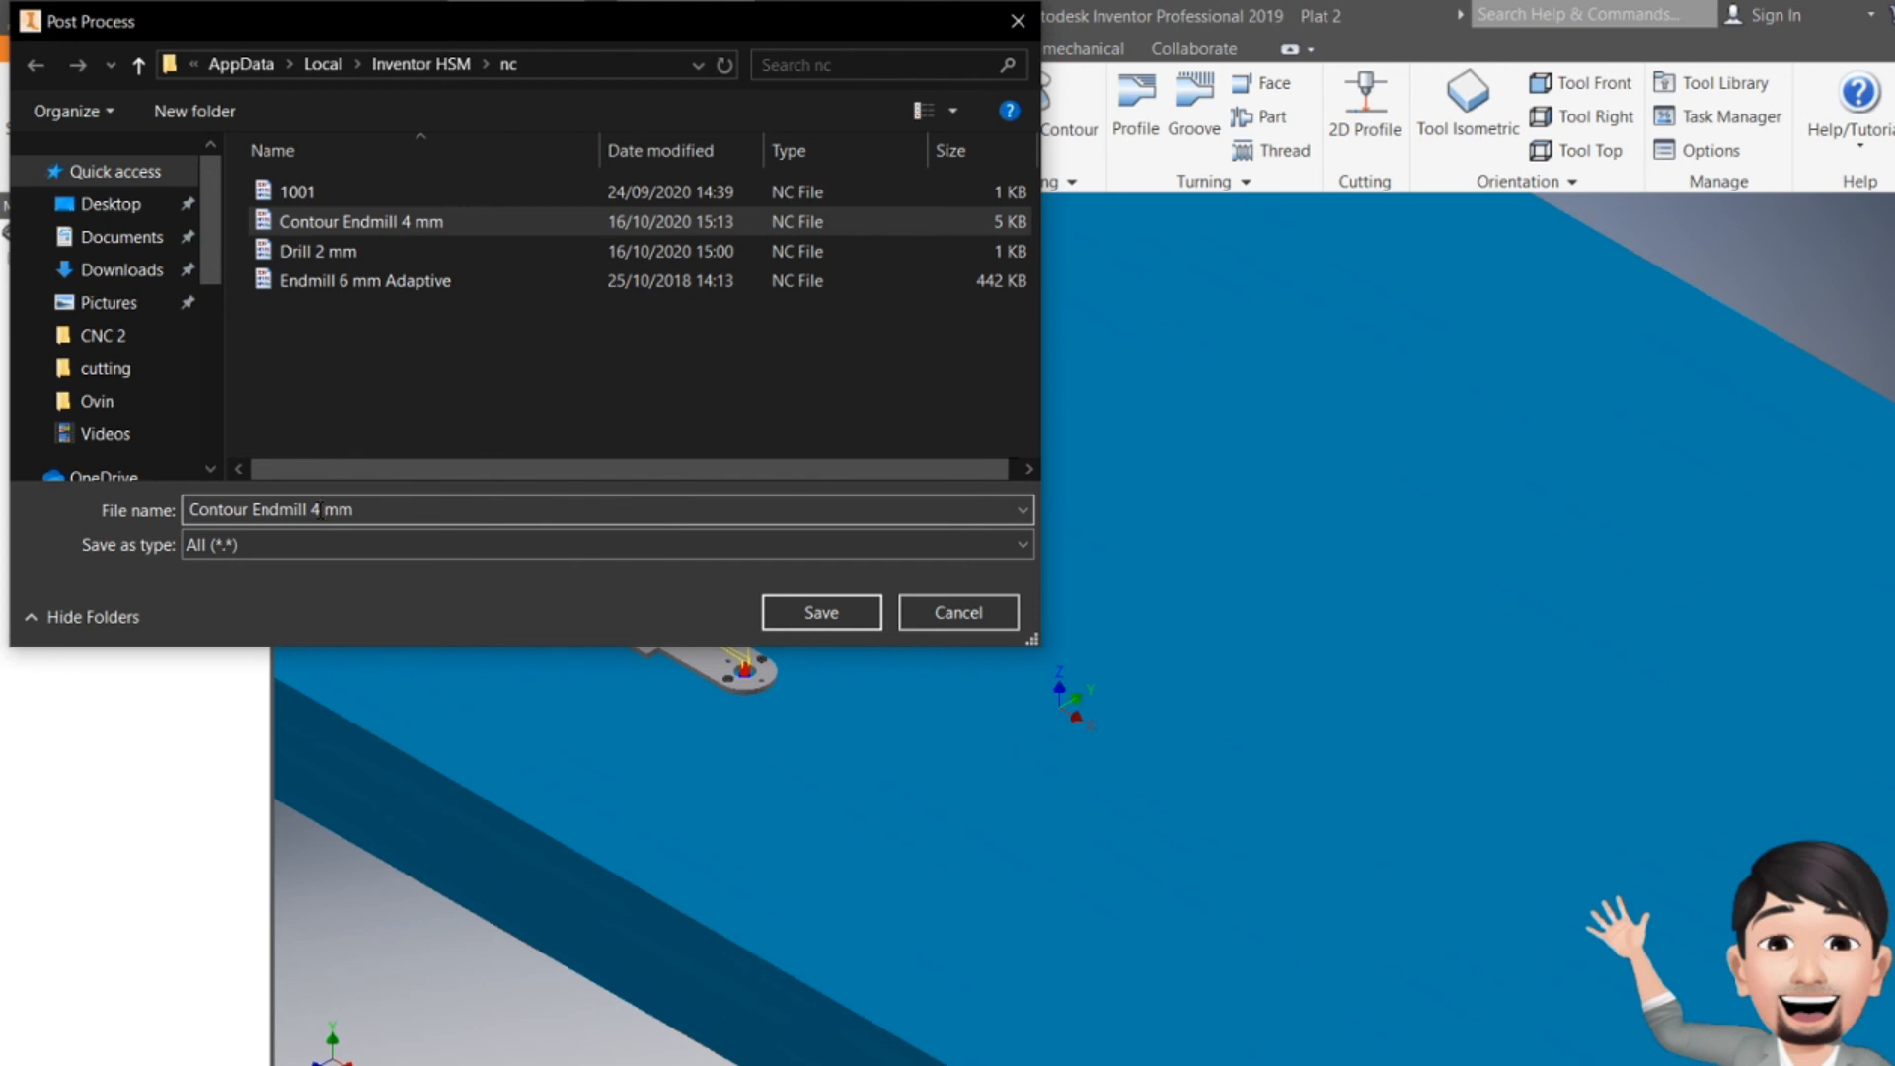
key(BackSpace)
text(3)
key(BackSpace)
key(BackSpace)
key(BackSpace)
key(BackSpace)
key(BackSpace)
key(BackSpace)
key(BackSpace)
text(Adaptive)
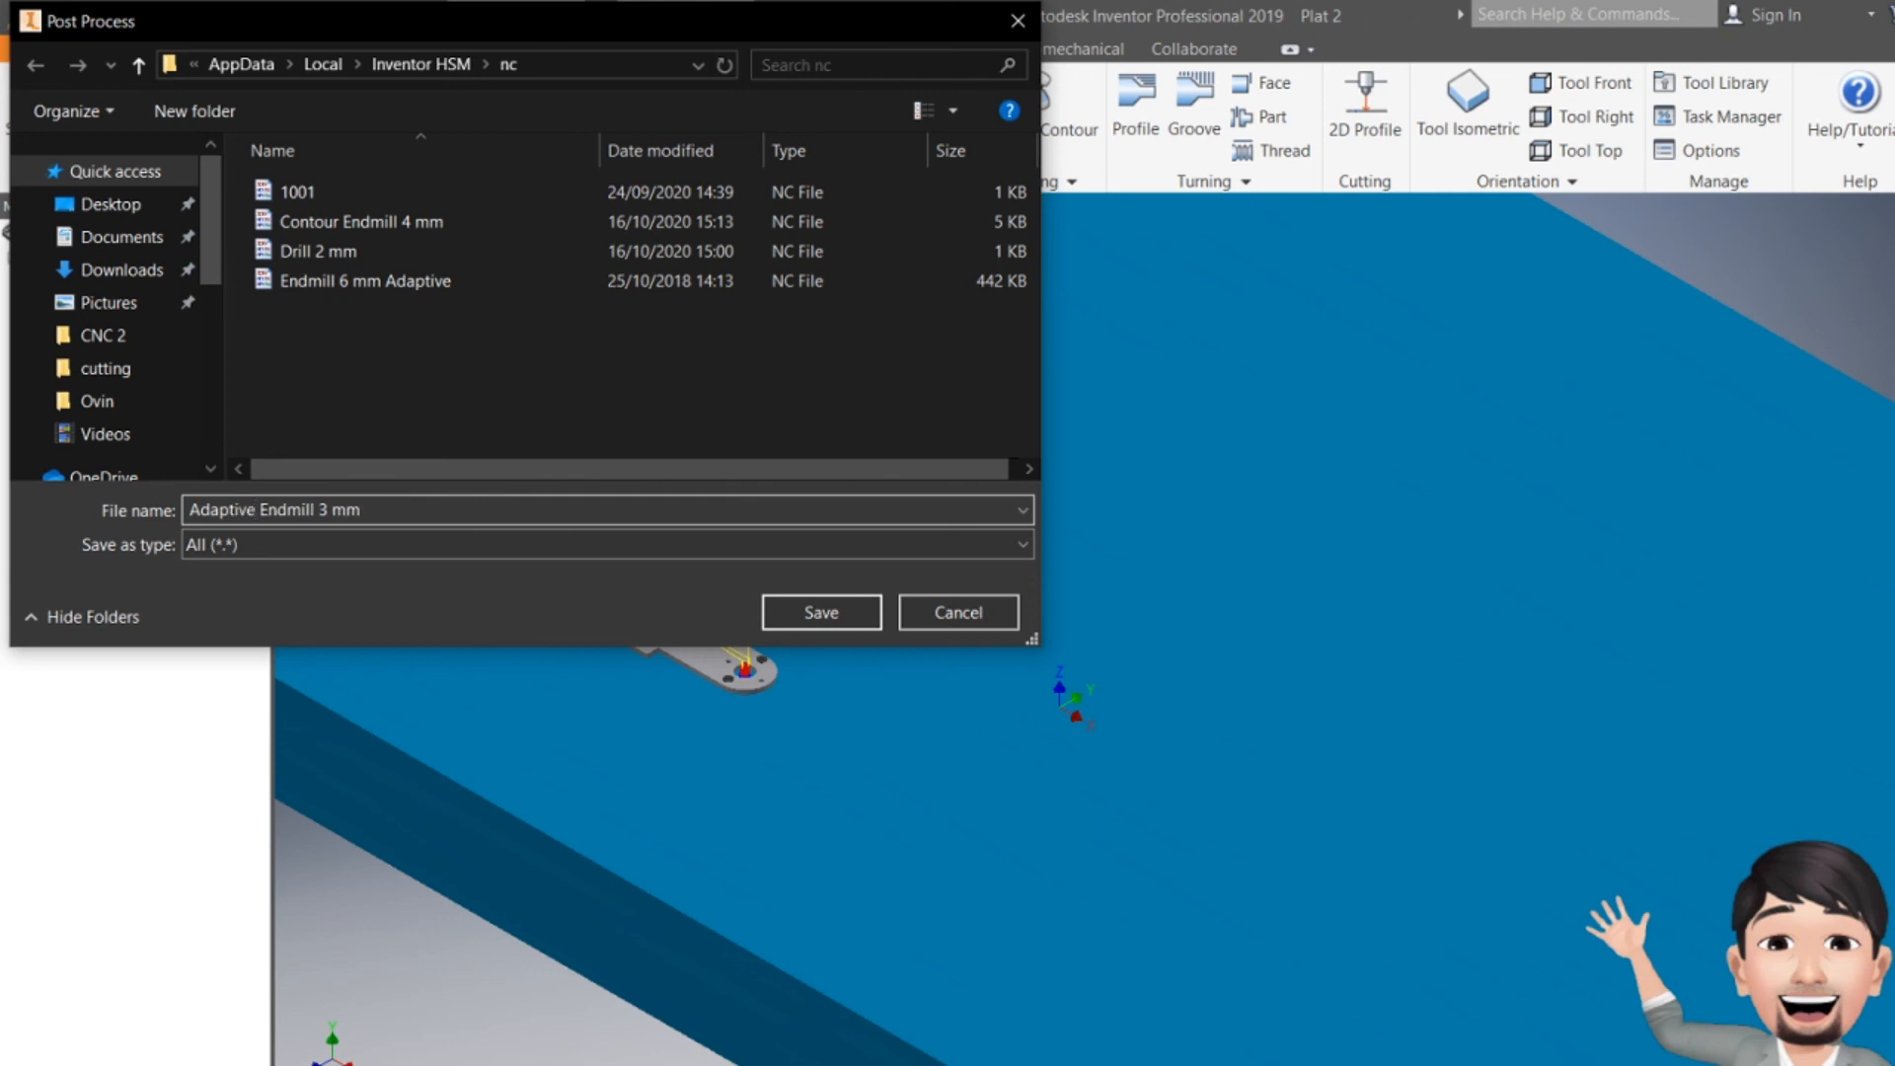
key(Return)
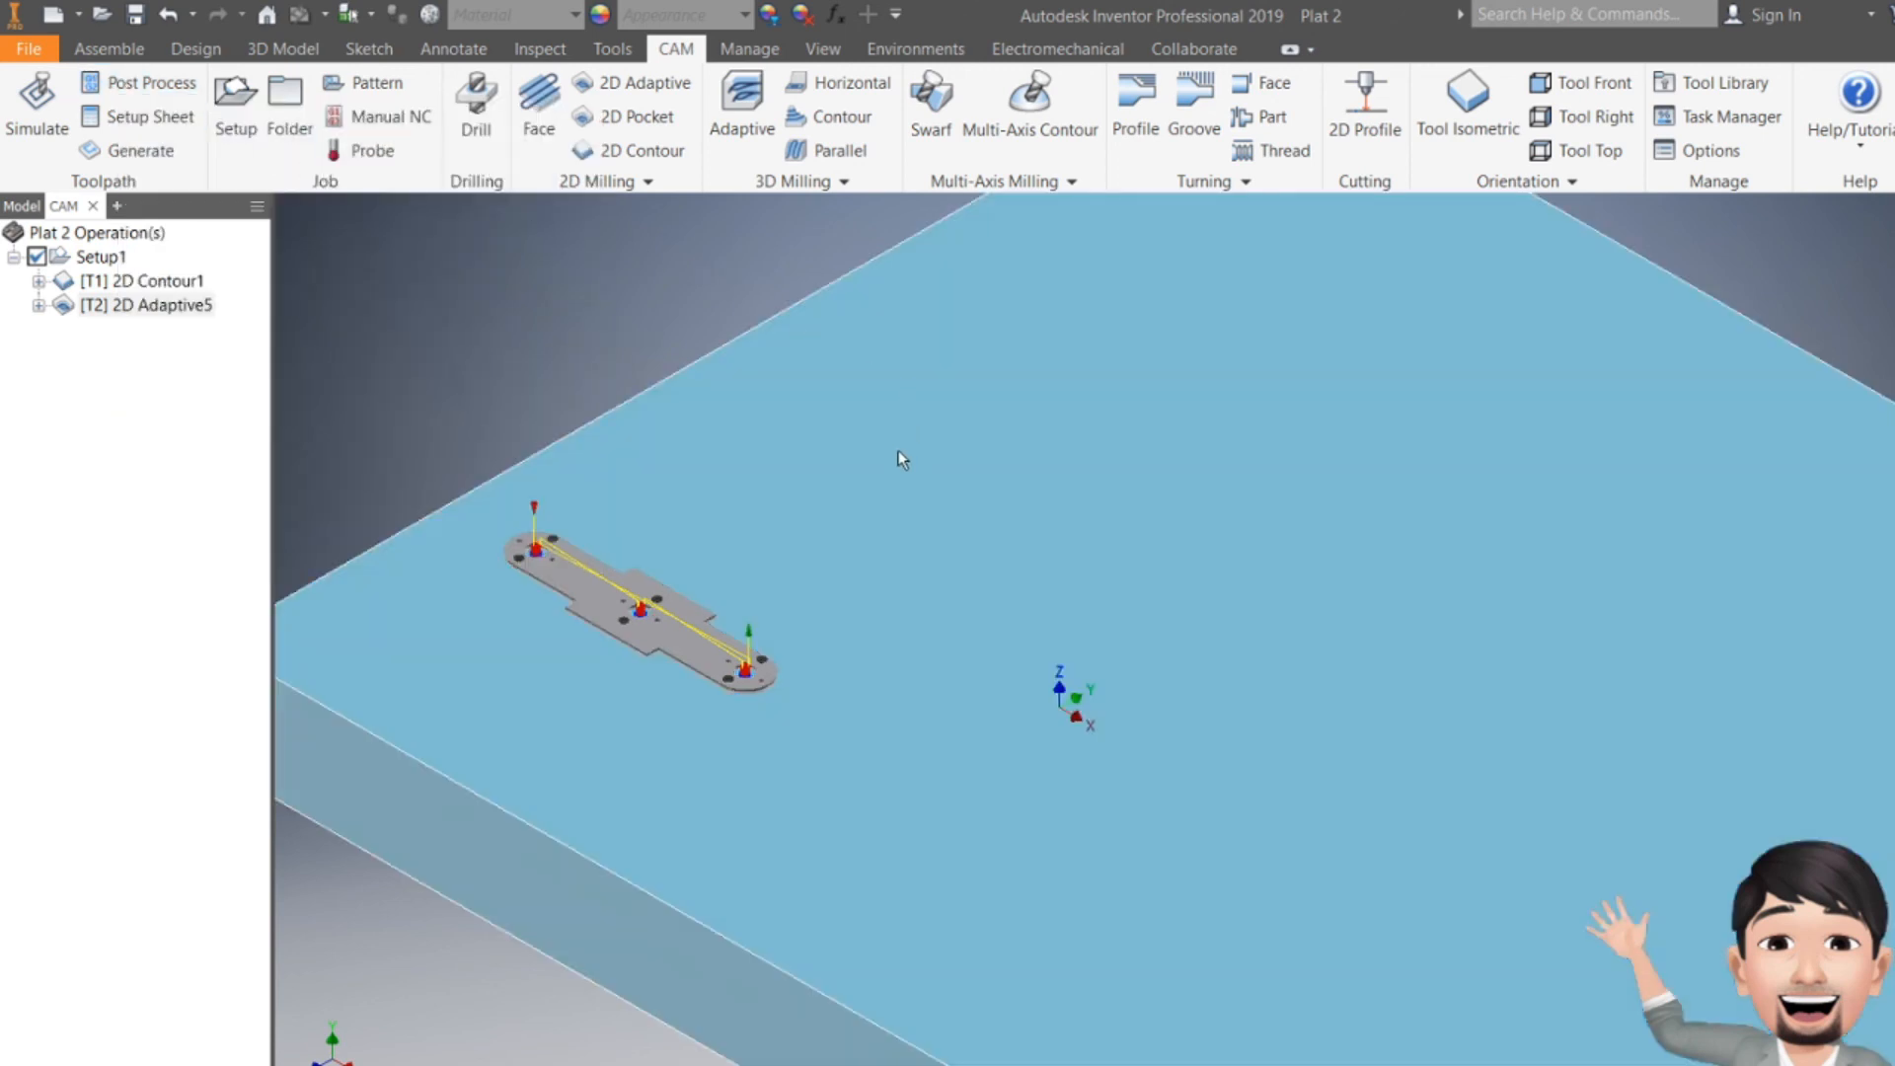
click(898, 453)
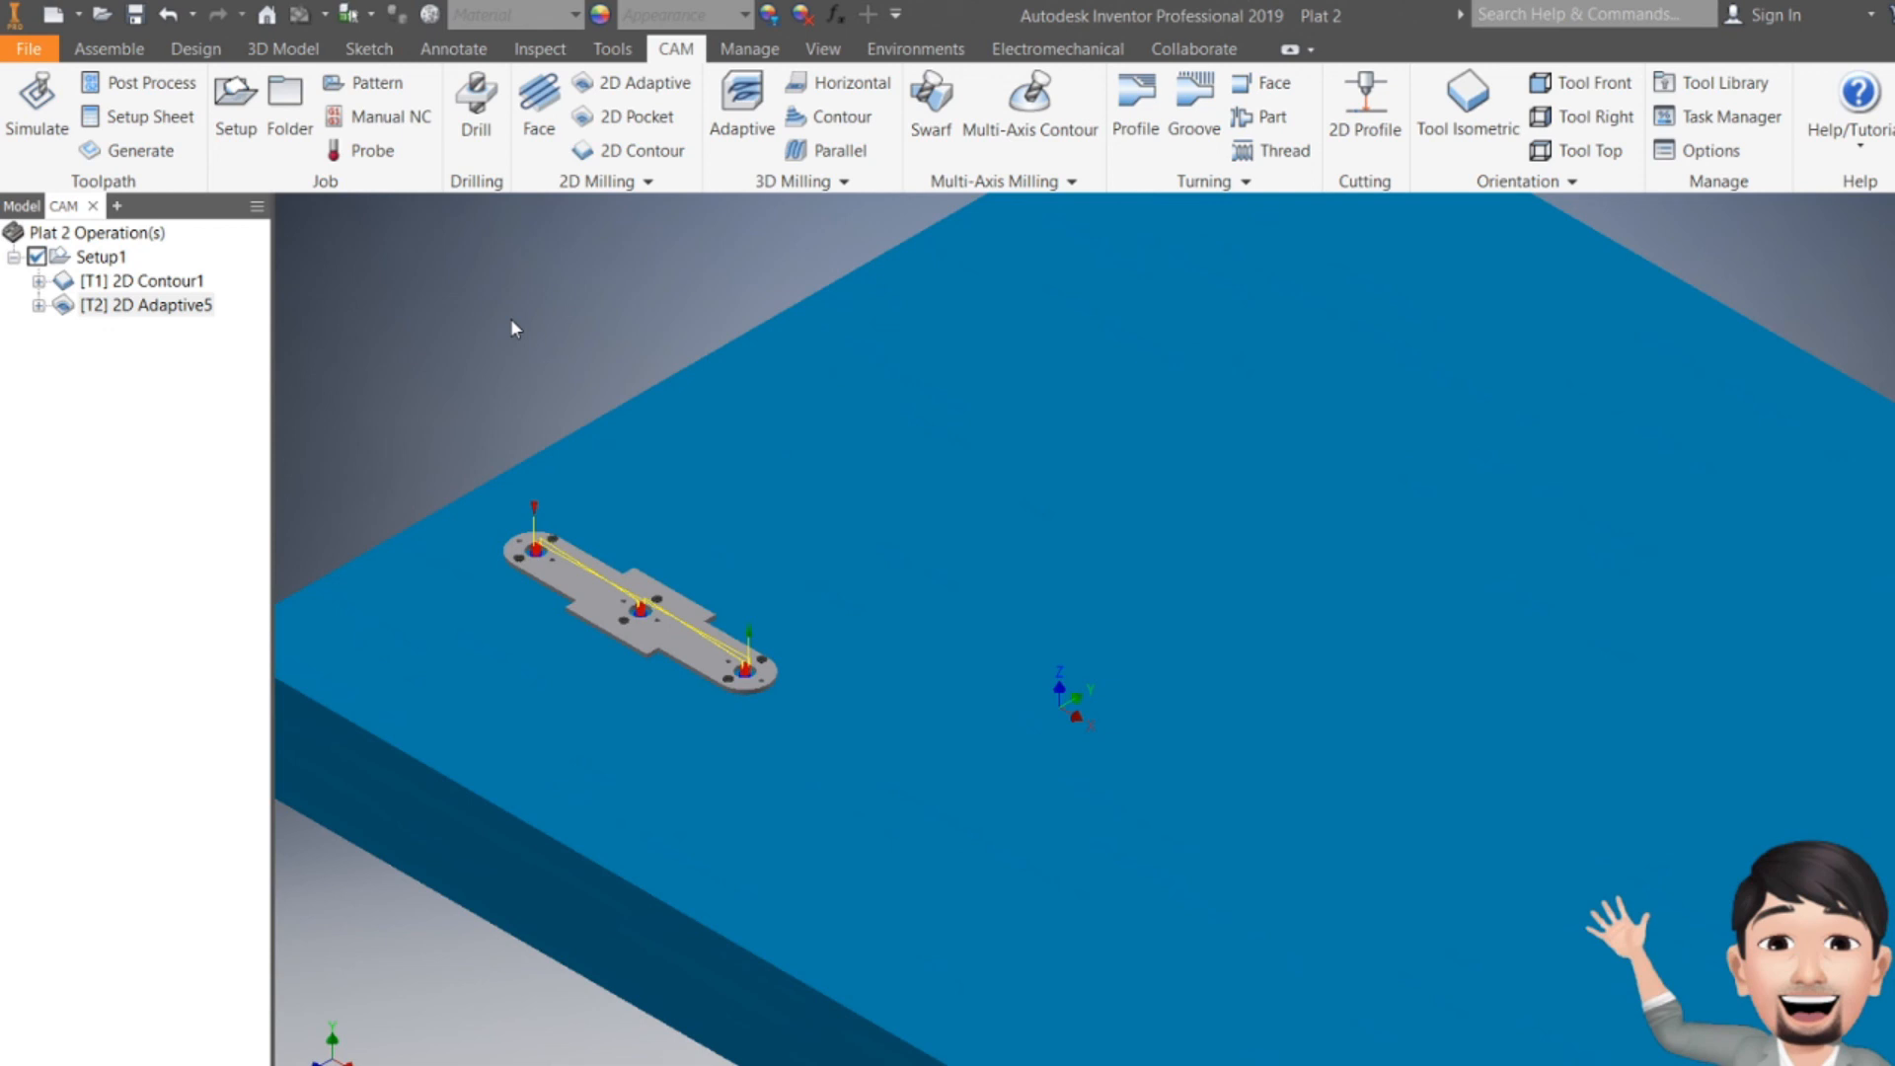
scroll(496, 577, up, 5)
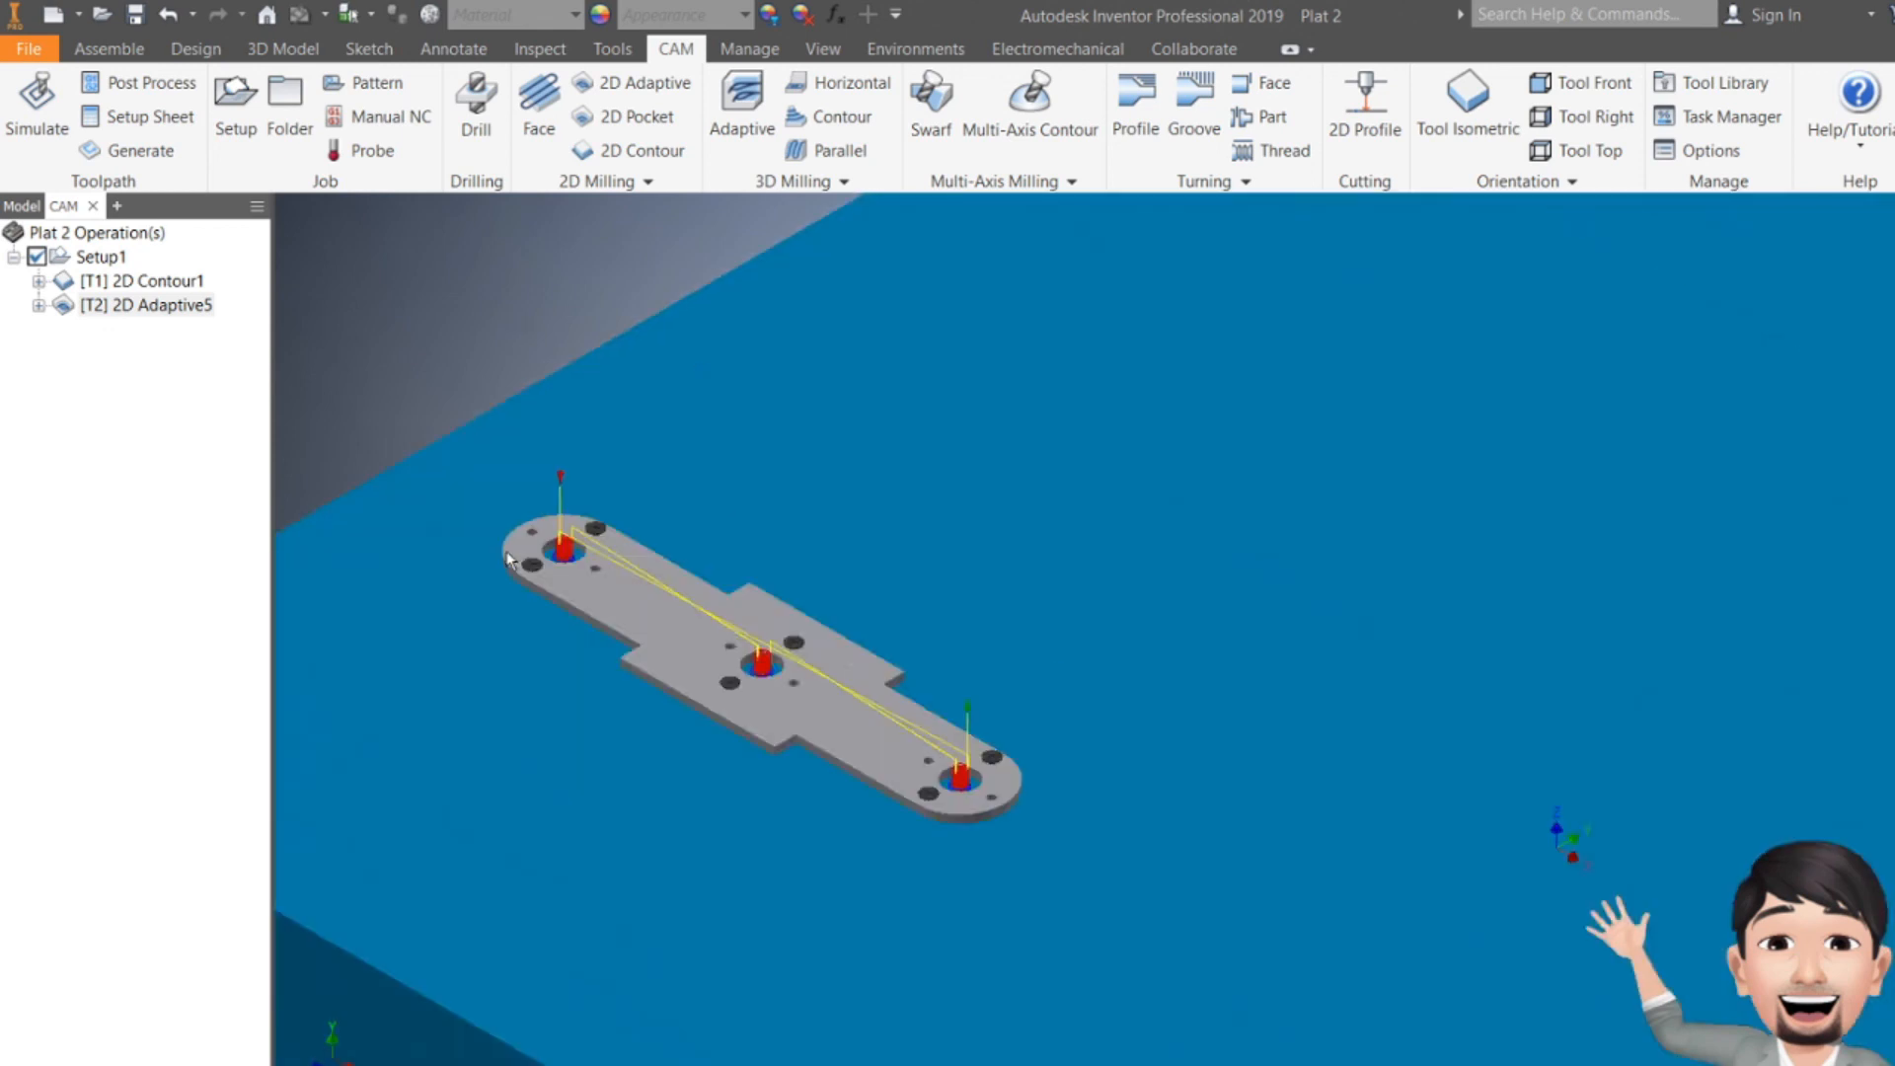